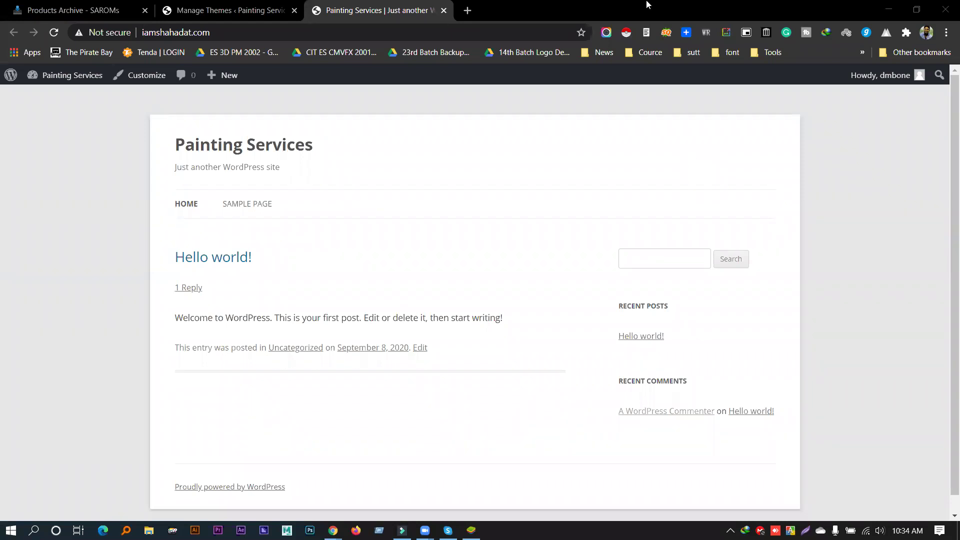
Open amazon.com in a new browser tab
{"action": "left_click", "coordinate": [468, 10]}
{"action": "type", "text": "ama"}
{"action": "key", "text": "Return"}
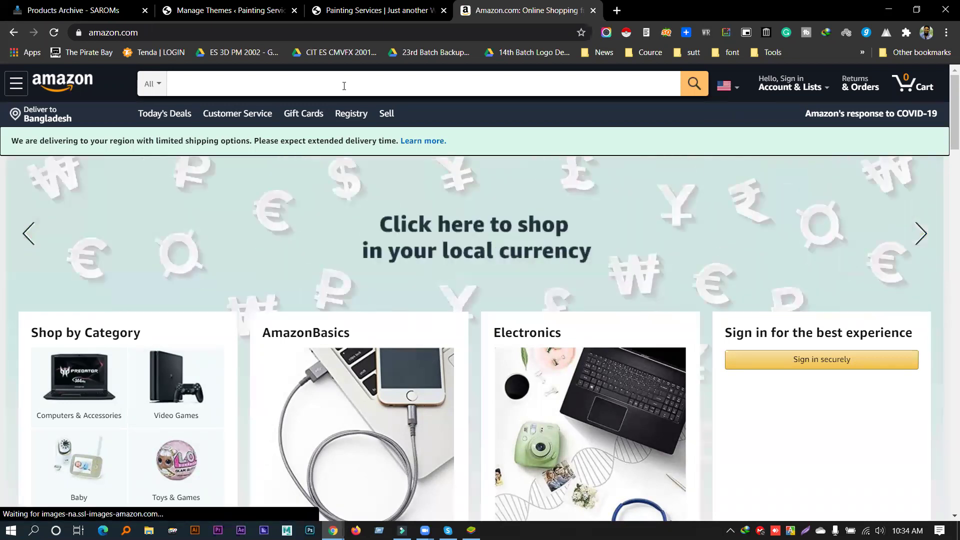
Search Amazon for 'book', then for 'logo book'
{"action": "left_click", "coordinate": [344, 86]}
{"action": "type", "text": "book"}
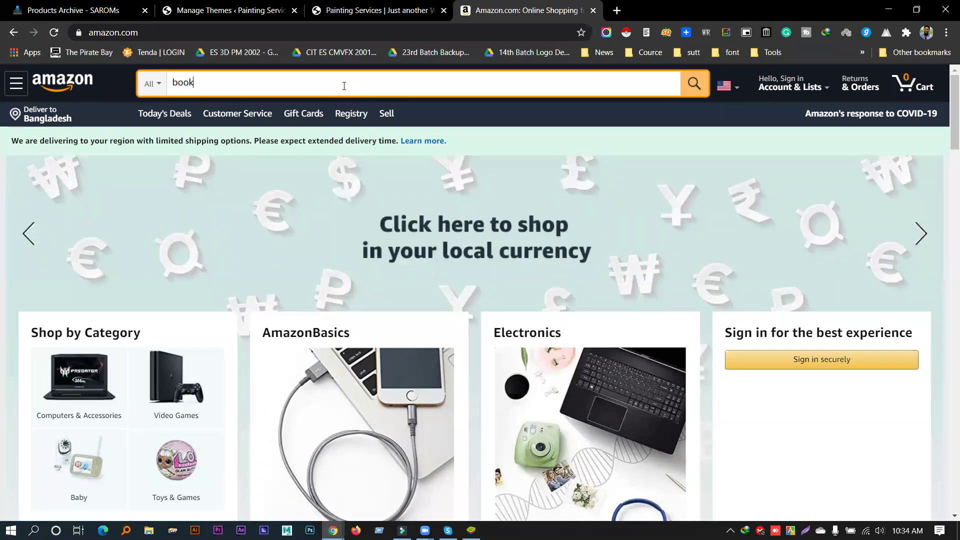
{"action": "key", "text": "Return"}
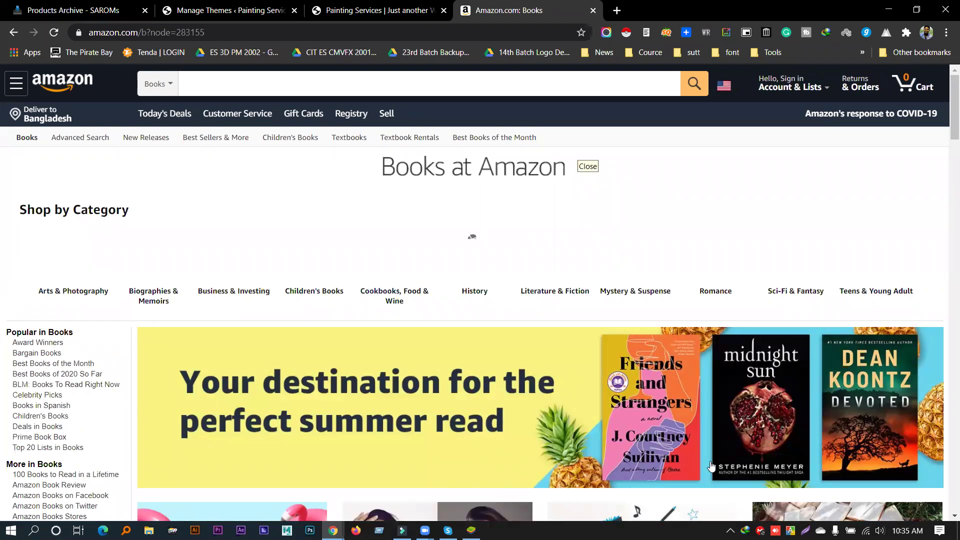
{"action": "left_click", "coordinate": [251, 87]}
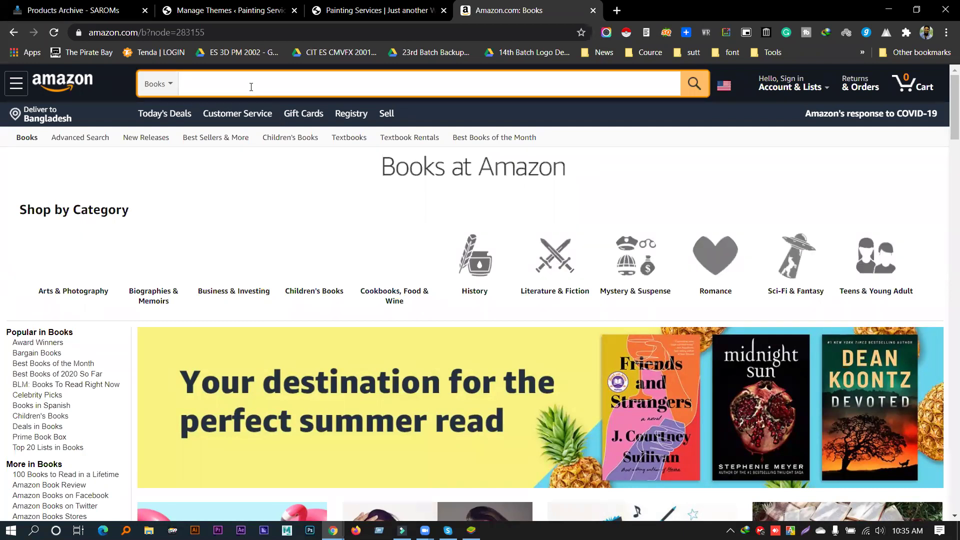
{"action": "type", "text": "logo book"}
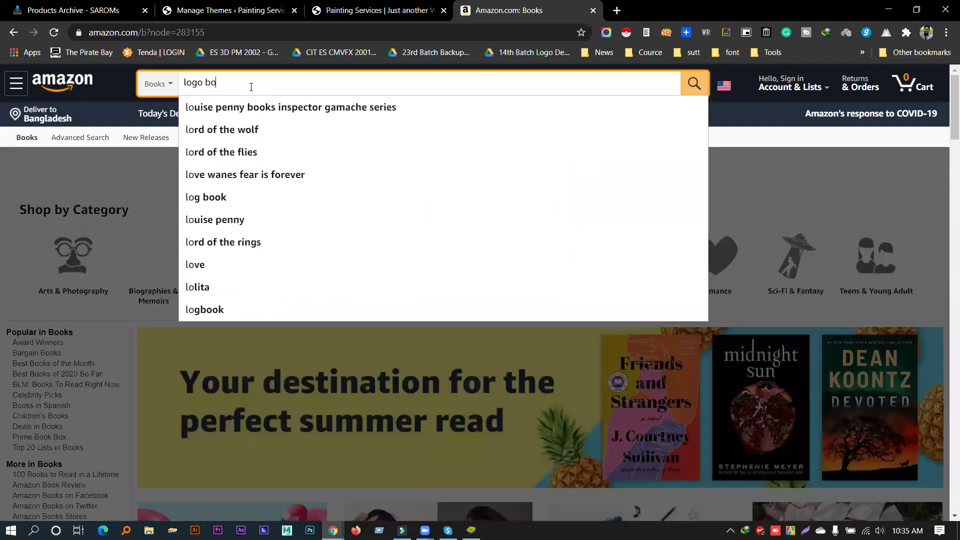
{"action": "key", "text": "Return"}
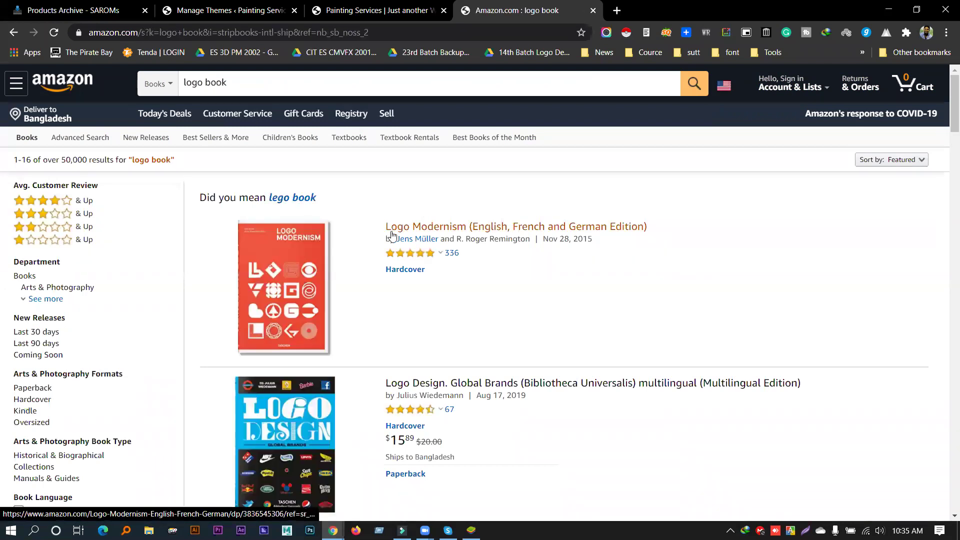
Open the Logo Modernism product page and review its images and $97.50 price
{"action": "middle_click", "coordinate": [425, 227]}
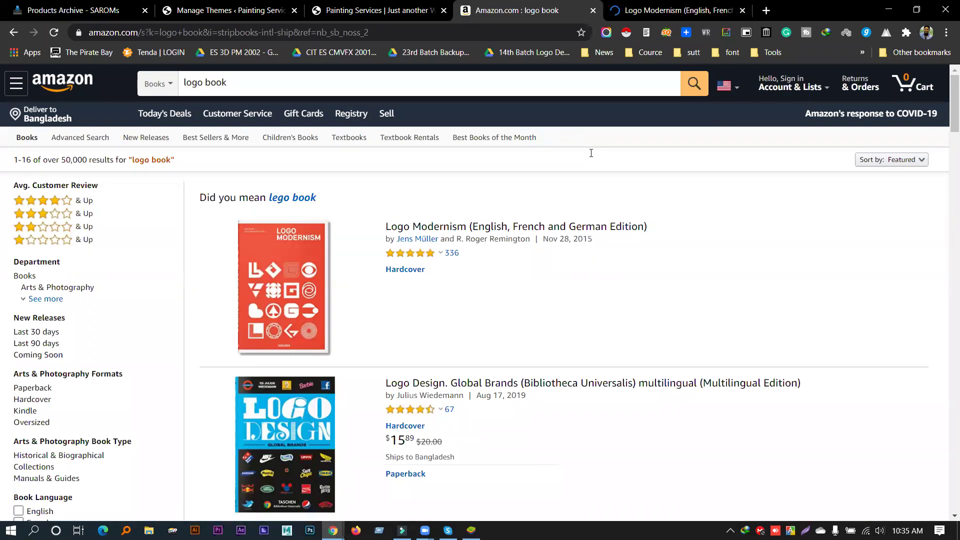
{"action": "left_click", "coordinate": [629, 10]}
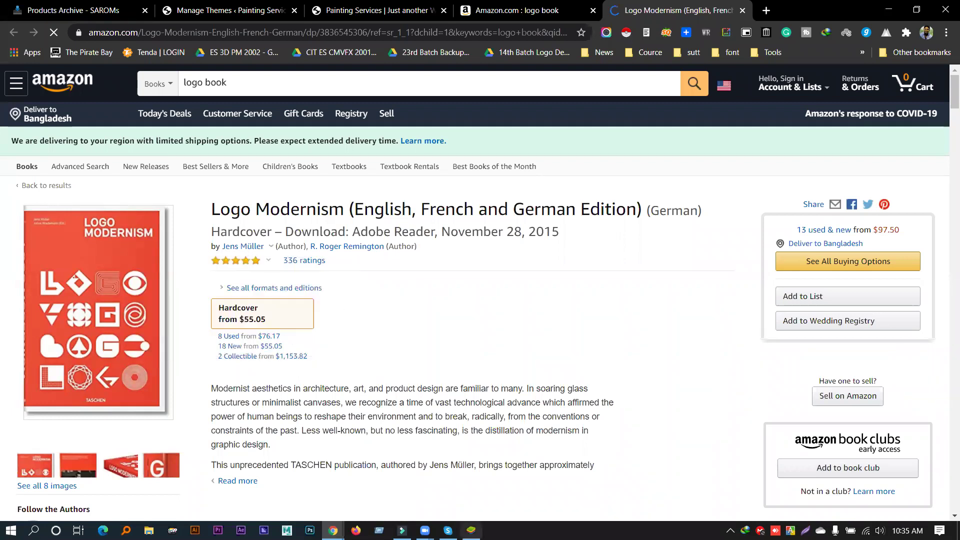
{"action": "scroll", "coordinate": [340, 320], "scroll_direction": "down", "scroll_amount": 5}
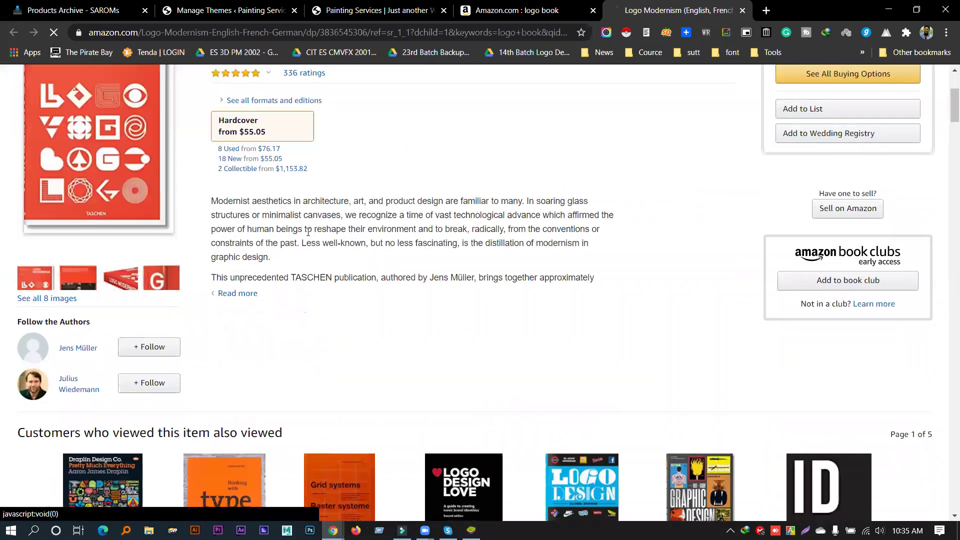
{"action": "scroll", "coordinate": [433, 245], "scroll_direction": "up", "scroll_amount": 4}
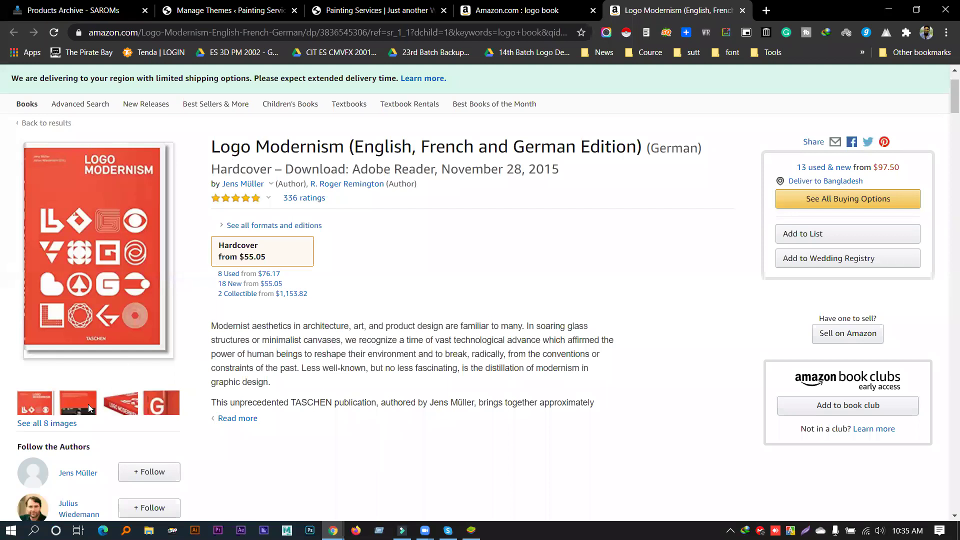
{"action": "left_click", "coordinate": [149, 395]}
{"action": "left_click", "coordinate": [64, 292]}
{"action": "double_click", "coordinate": [904, 167]}
{"action": "left_click", "coordinate": [873, 169]}
{"action": "double_click", "coordinate": [907, 168]}
{"action": "scroll", "coordinate": [515, 310], "scroll_direction": "down", "scroll_amount": 3}
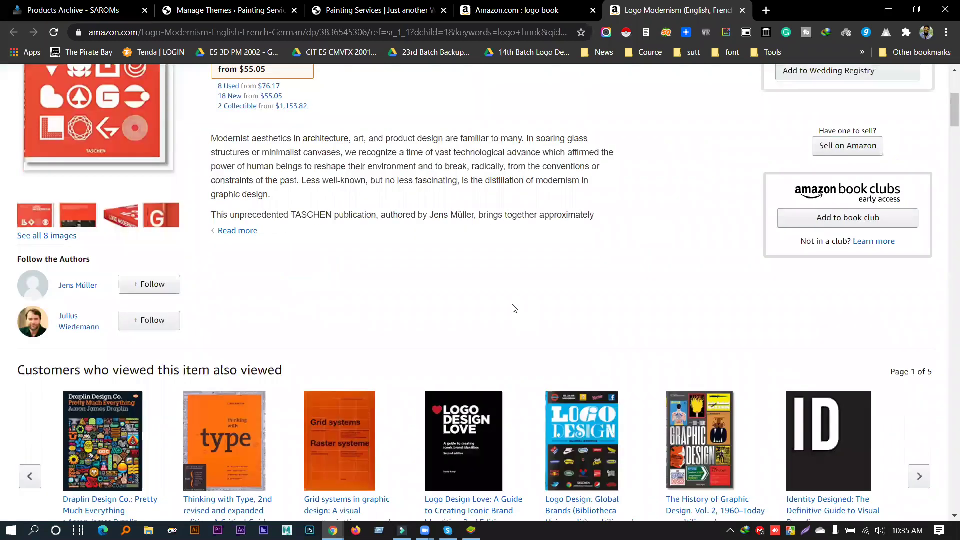
{"action": "scroll", "coordinate": [515, 308], "scroll_direction": "down", "scroll_amount": 4}
{"action": "scroll", "coordinate": [523, 305], "scroll_direction": "down", "scroll_amount": 3}
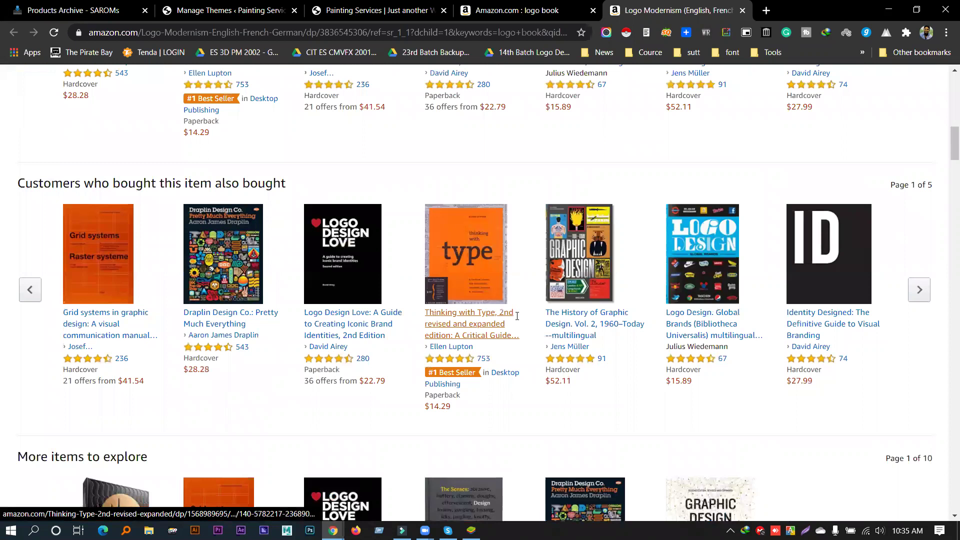
{"action": "scroll", "coordinate": [498, 320], "scroll_direction": "up", "scroll_amount": 4}
{"action": "scroll", "coordinate": [498, 320], "scroll_direction": "up", "scroll_amount": 12}
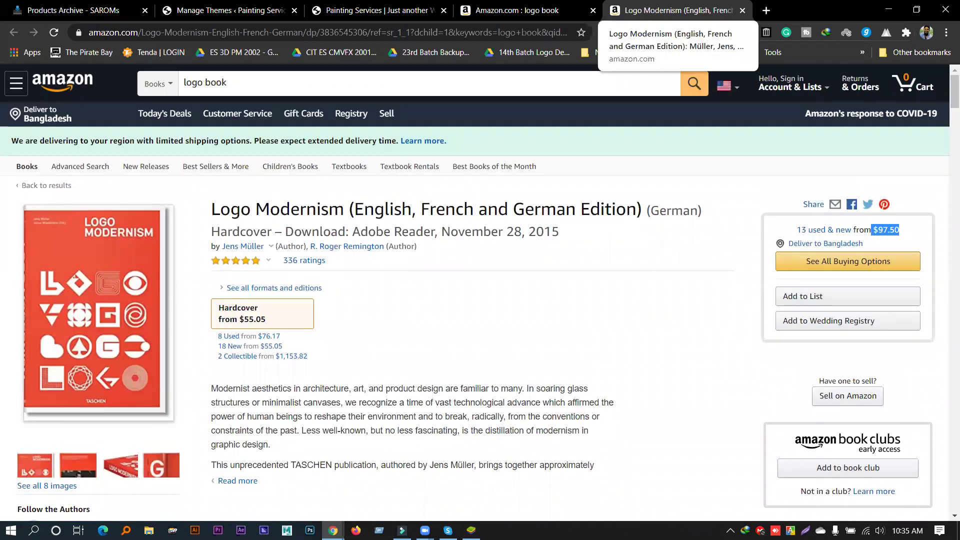
Close both Amazon tabs and reload the Painting Services home page
{"action": "key", "text": "ctrl+w"}
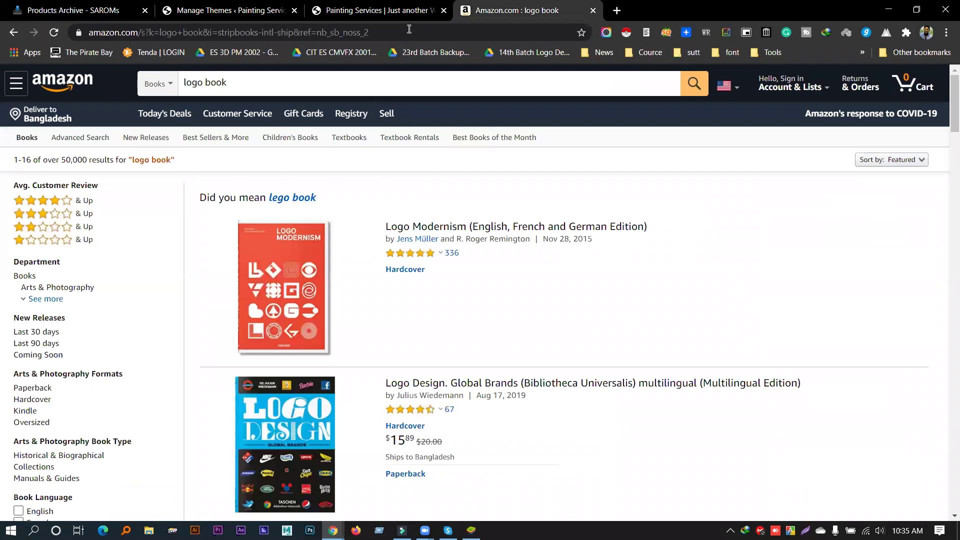
{"action": "key", "text": "ctrl+w"}
{"action": "left_click", "coordinate": [261, 158]}
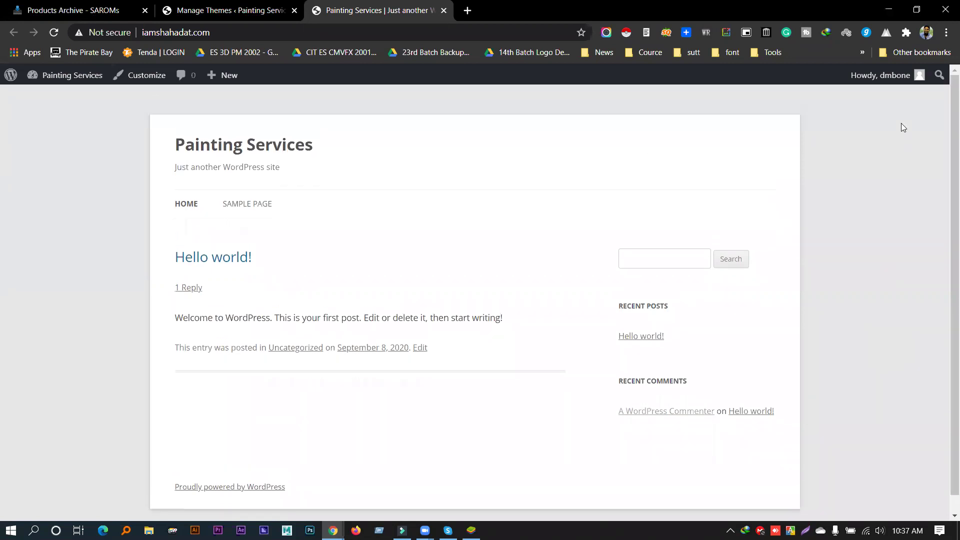
Select the site title, tagline and first post text, then clear the selection
{"action": "mouse_move", "coordinate": [903, 79]}
{"action": "left_click_drag", "start_coordinate": [163, 151], "coordinate": [848, 424]}
{"action": "left_click", "coordinate": [843, 390]}
{"action": "scroll", "coordinate": [123, 296], "scroll_direction": "down", "scroll_amount": 1}
{"action": "scroll", "coordinate": [174, 317], "scroll_direction": "up", "scroll_amount": 1}
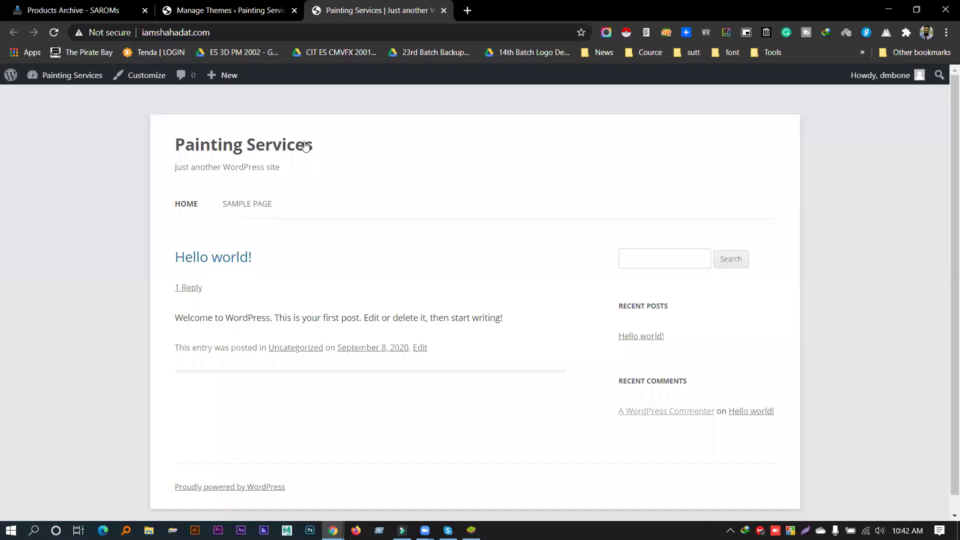
Switch over to the Themes admin page tab
{"action": "left_click", "coordinate": [277, 10]}
{"action": "left_click", "coordinate": [328, 9]}
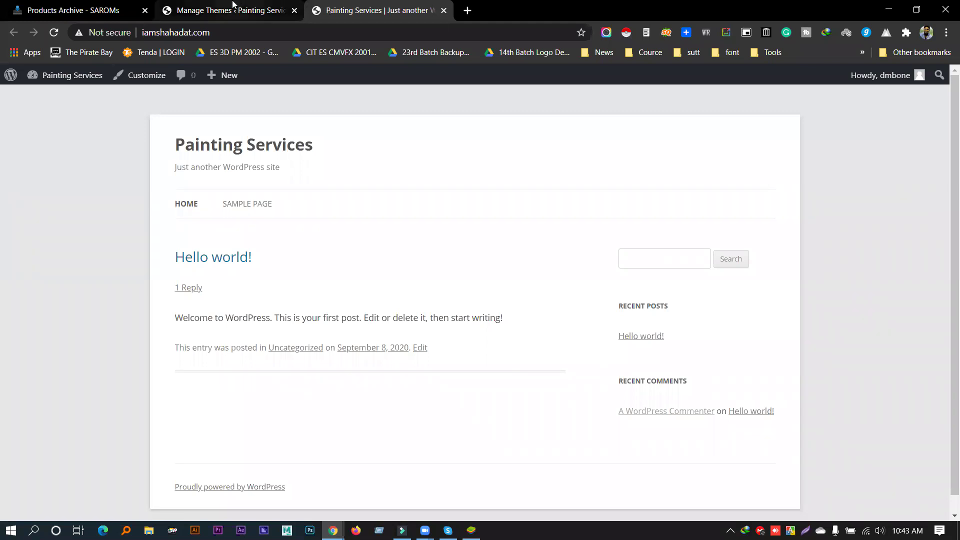
{"action": "left_click", "coordinate": [250, 10]}
{"action": "mouse_move", "coordinate": [456, 326]}
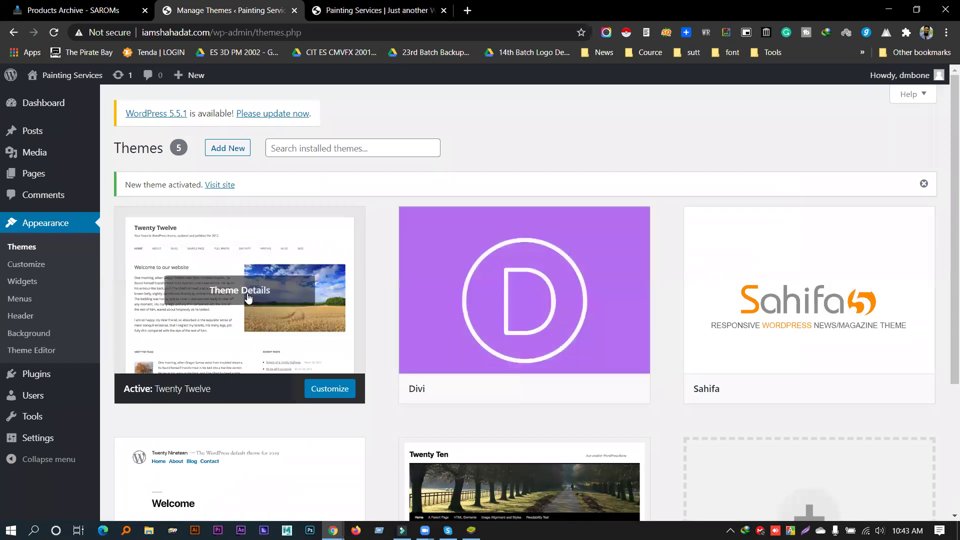
{"action": "left_click", "coordinate": [75, 10]}
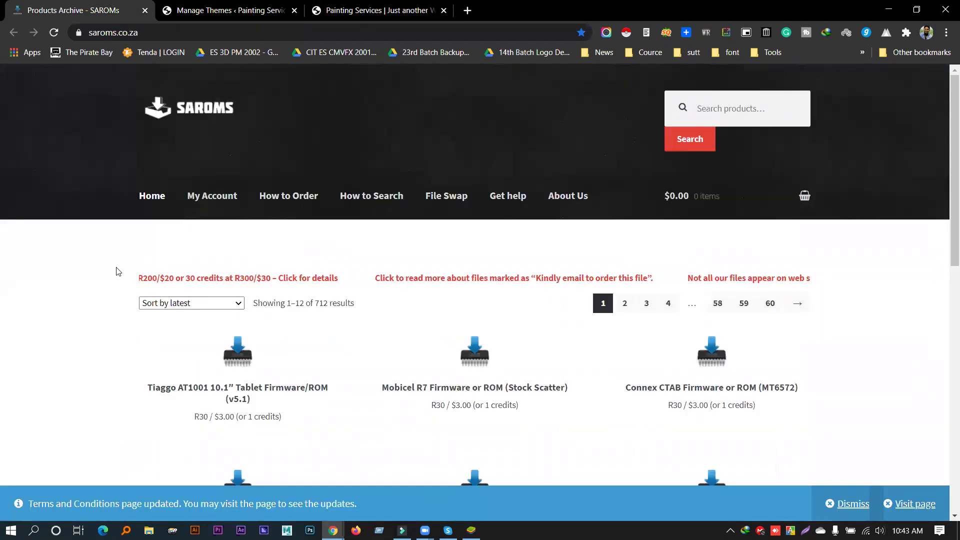
{"action": "scroll", "coordinate": [154, 310], "scroll_direction": "down", "scroll_amount": 12}
{"action": "scroll", "coordinate": [294, 319], "scroll_direction": "up", "scroll_amount": 12}
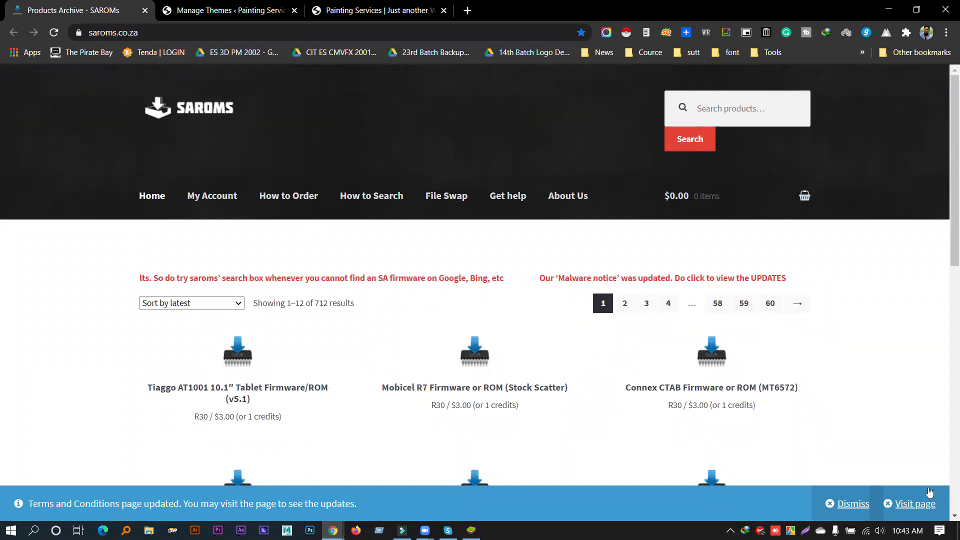
{"action": "scroll", "coordinate": [481, 293], "scroll_direction": "down", "scroll_amount": 6}
{"action": "left_click", "coordinate": [341, 4]}
{"action": "left_click", "coordinate": [230, 10]}
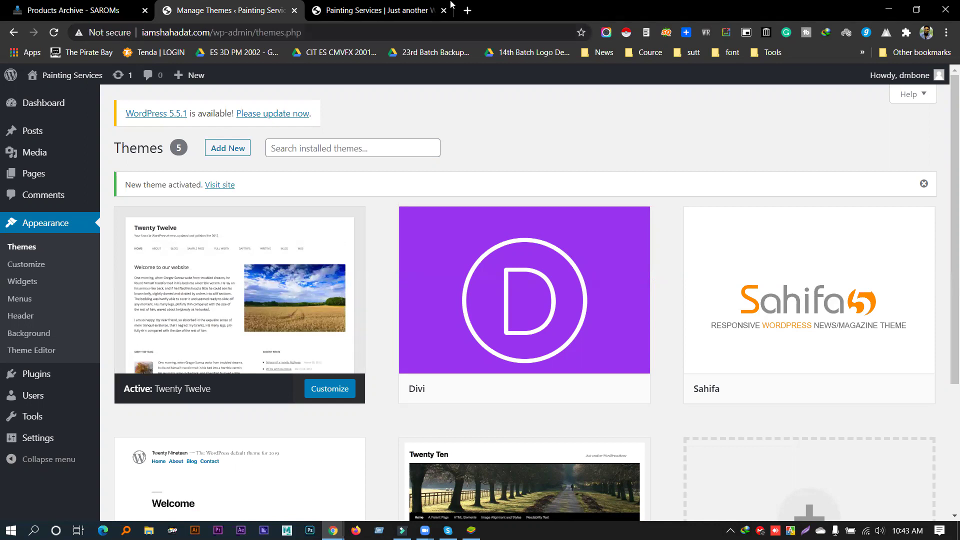
Go to Plugins > Add New and enter 'Wooc' in the plugin search
{"action": "mouse_move", "coordinate": [55, 374]}
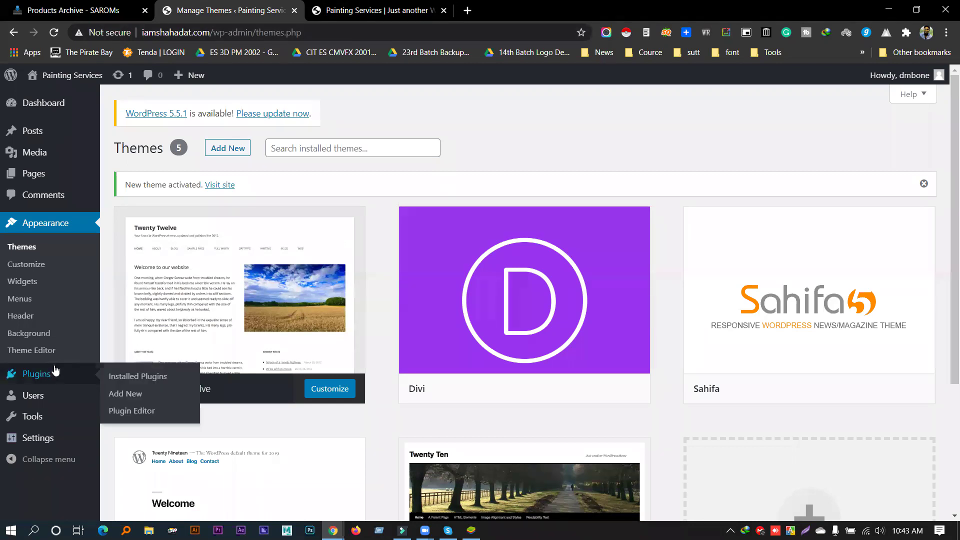
{"action": "left_click", "coordinate": [124, 395]}
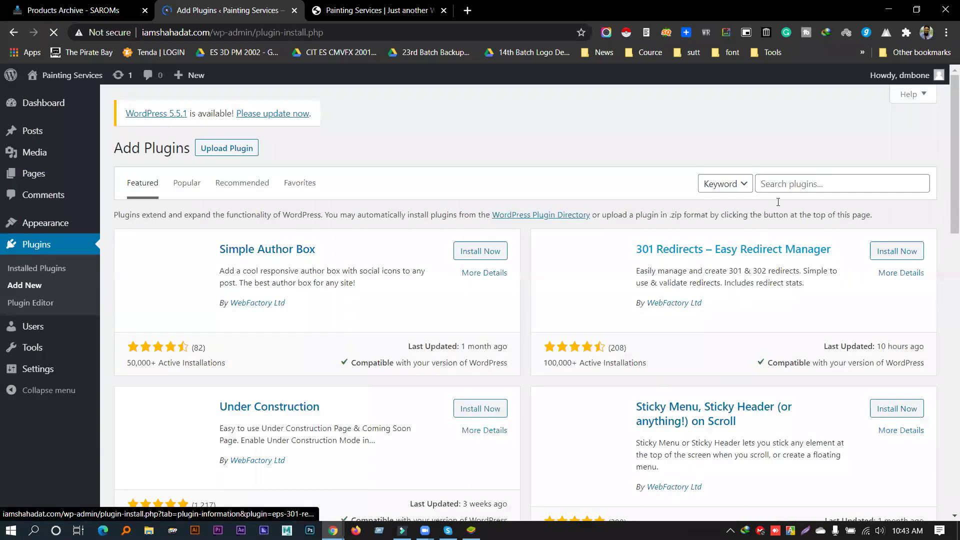
{"action": "left_click", "coordinate": [793, 184]}
{"action": "type", "text": "Wooc"}
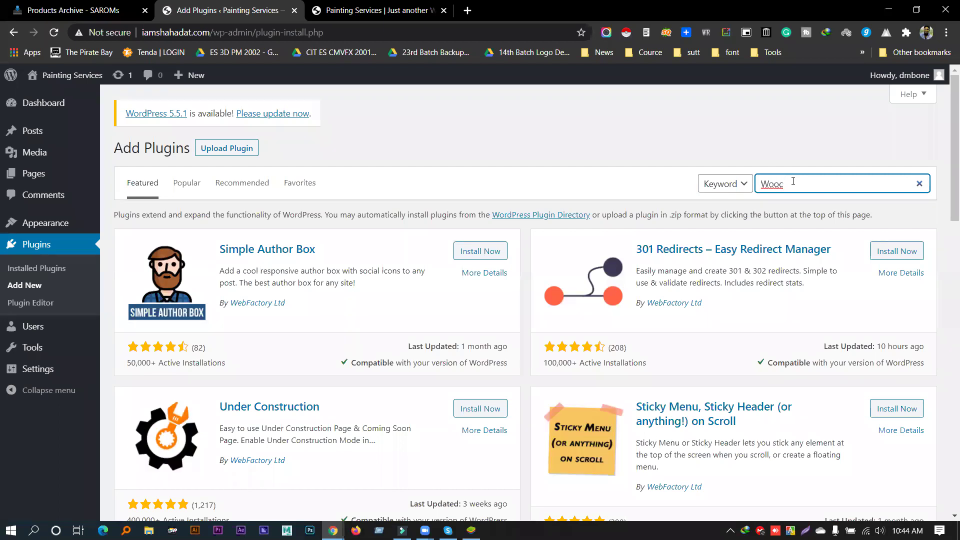
Clear the plugin search and search for 'woocommerce' instead
{"action": "left_click", "coordinate": [920, 184]}
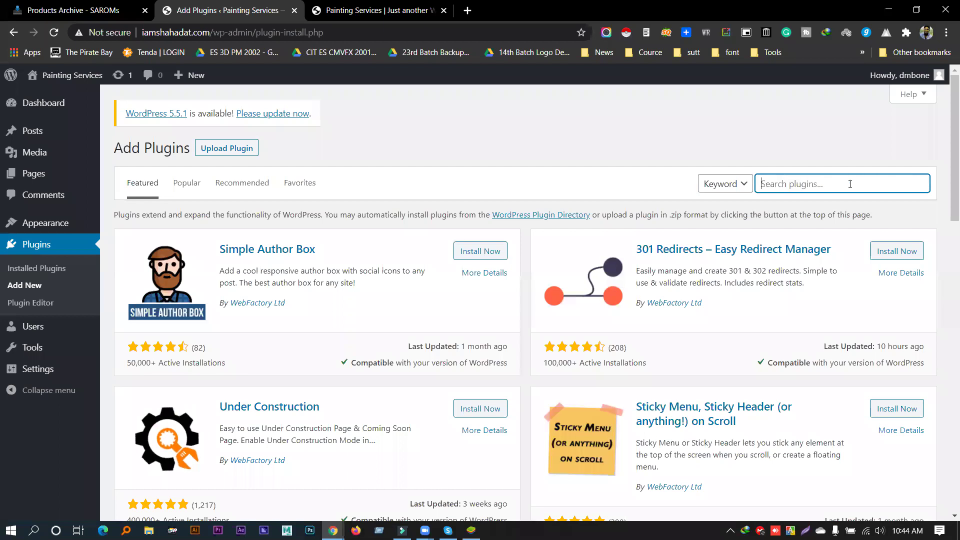
{"action": "left_click", "coordinate": [851, 184]}
{"action": "type", "text": "wooc"}
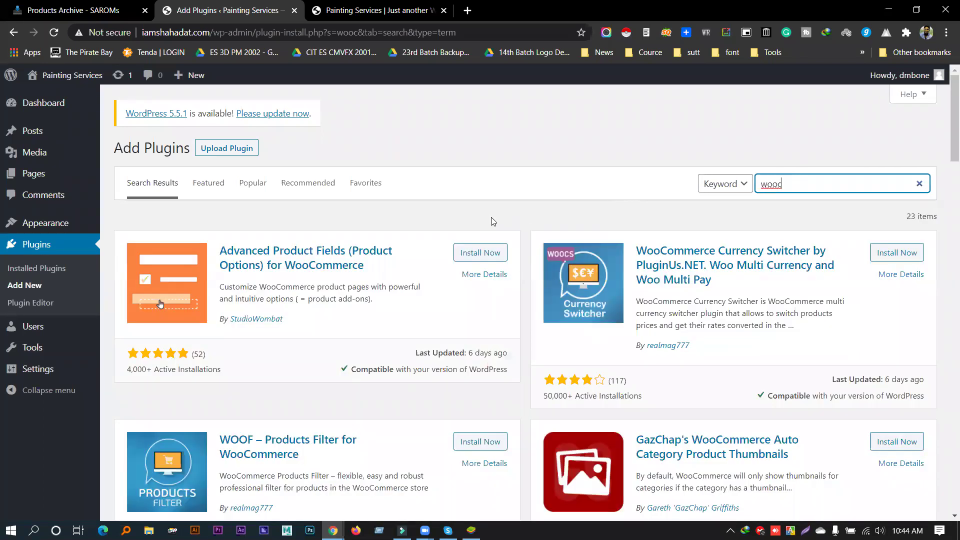
{"action": "type", "text": "ommerce"}
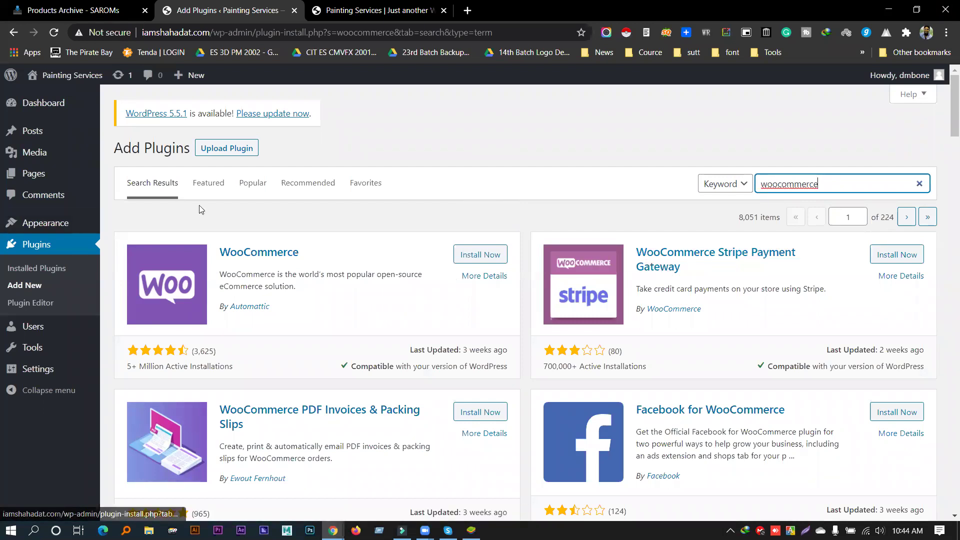
{"action": "scroll", "coordinate": [165, 170], "scroll_direction": "down", "scroll_amount": 1}
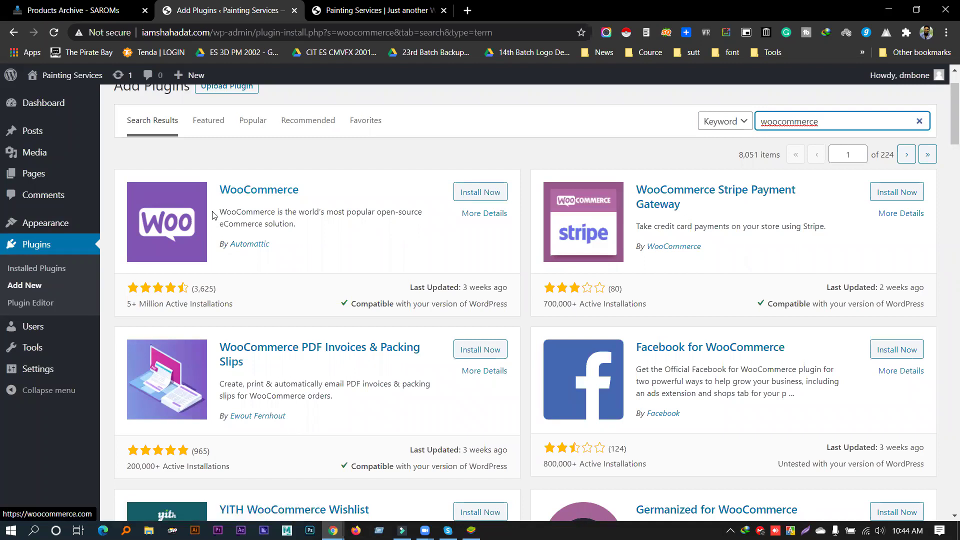
Install the WooCommerce plugin by Automattic and activate it
{"action": "left_click", "coordinate": [489, 190]}
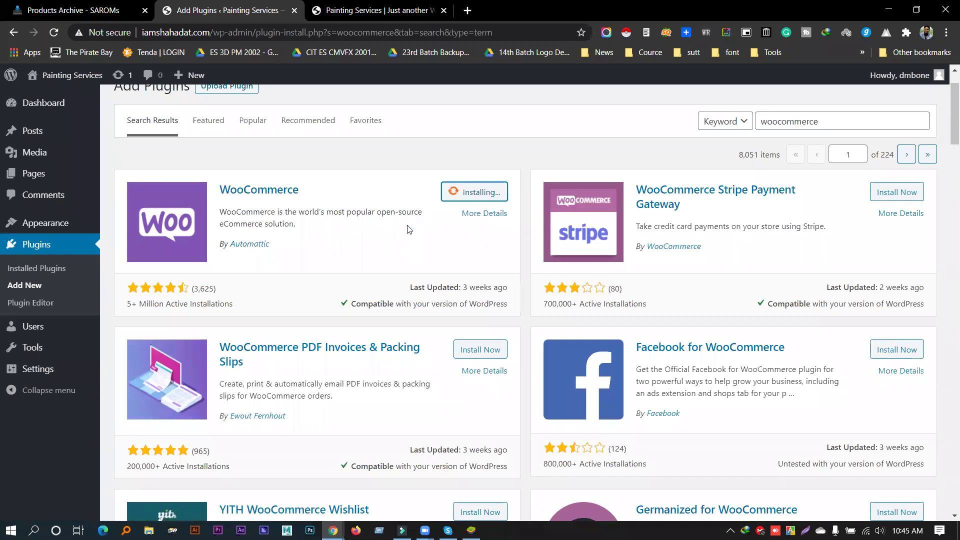
{"action": "scroll", "coordinate": [408, 231], "scroll_direction": "down", "scroll_amount": 3}
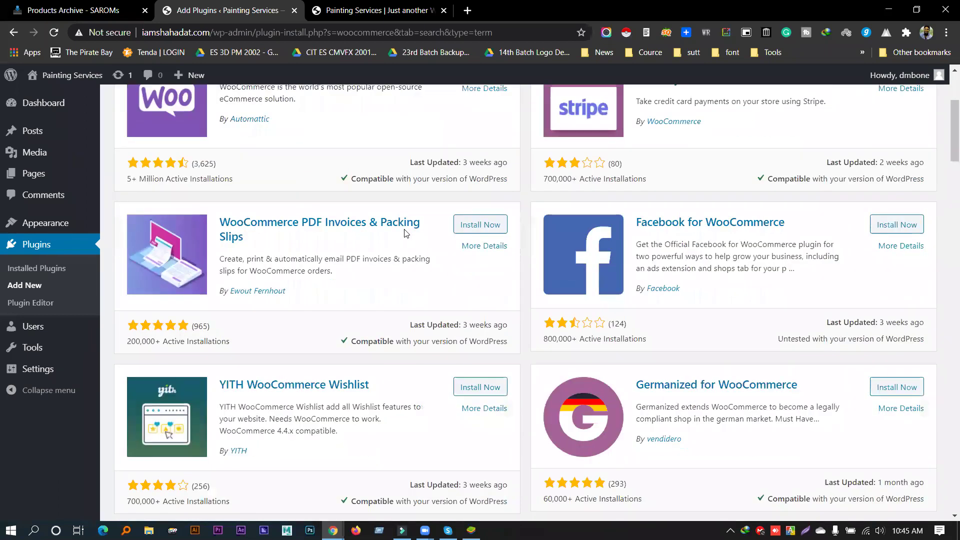
{"action": "scroll", "coordinate": [405, 233], "scroll_direction": "up", "scroll_amount": 3}
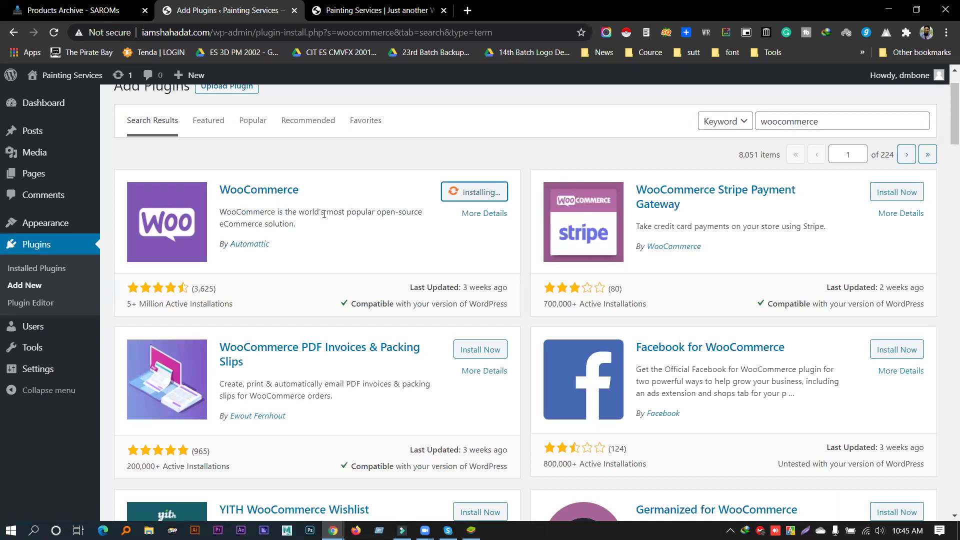
{"action": "double_click", "coordinate": [397, 211]}
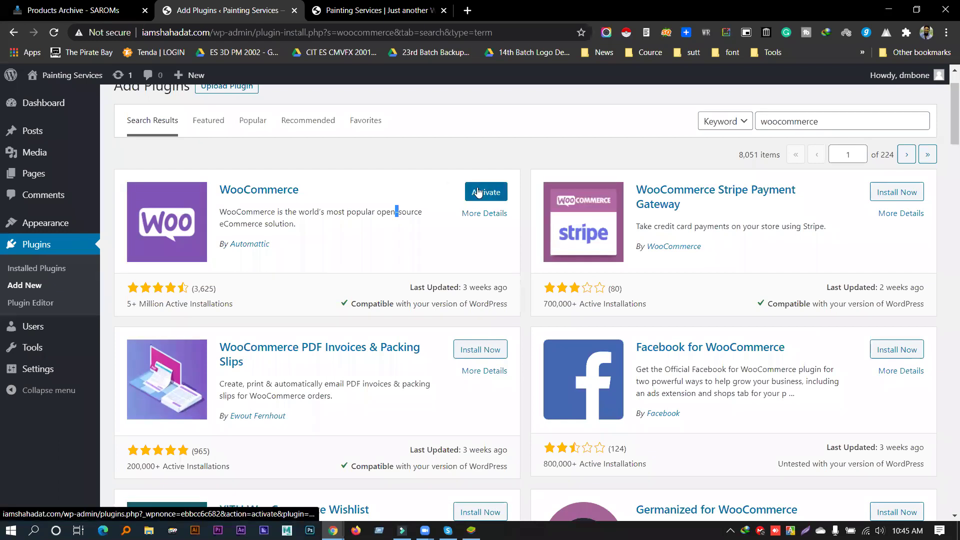
{"action": "left_click", "coordinate": [467, 193]}
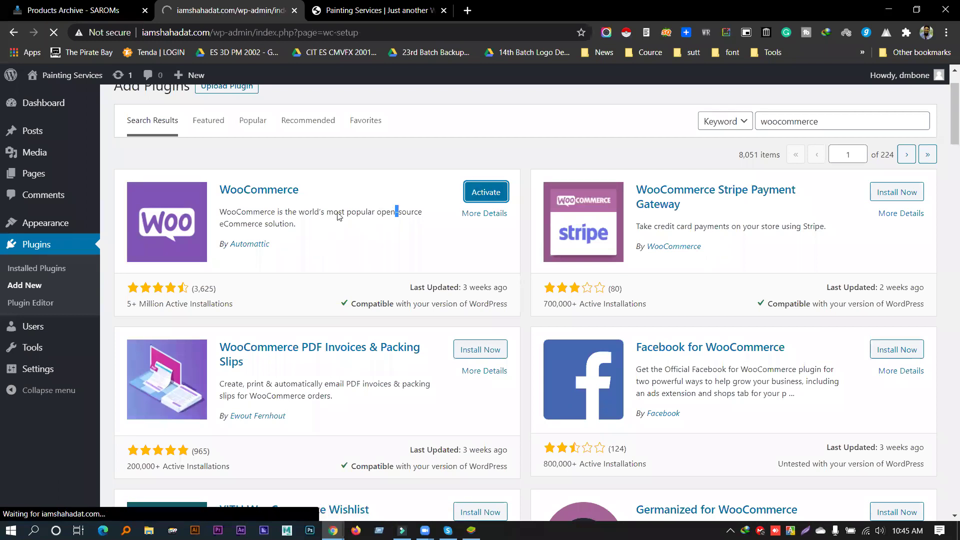
{"action": "scroll", "coordinate": [259, 285], "scroll_direction": "down", "scroll_amount": 5}
{"action": "scroll", "coordinate": [259, 284], "scroll_direction": "up", "scroll_amount": 5}
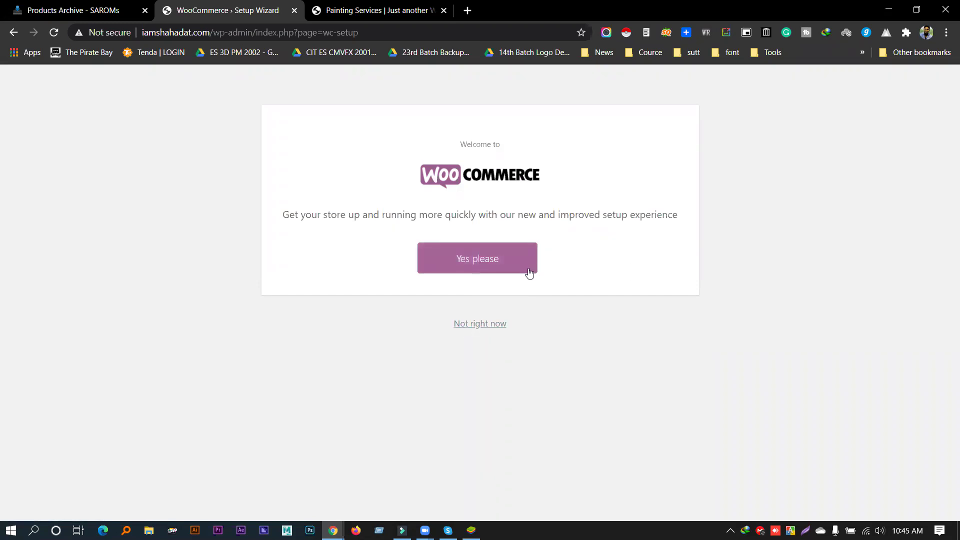
Accept the new WooCommerce setup experience with 'Yes please'
{"action": "left_click", "coordinate": [492, 266]}
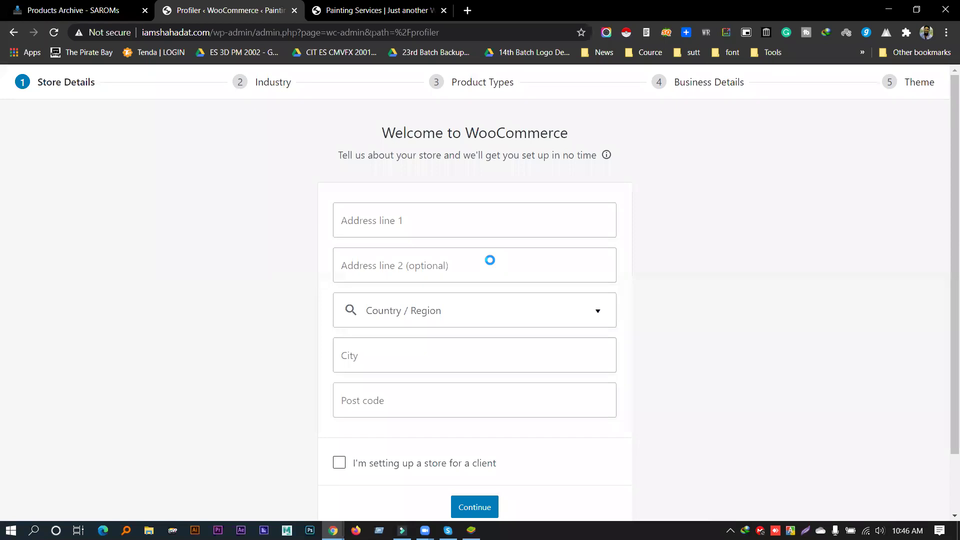
Autofill the store address and set the country / region to Bangladesh — Bogura
{"action": "left_click", "coordinate": [405, 211]}
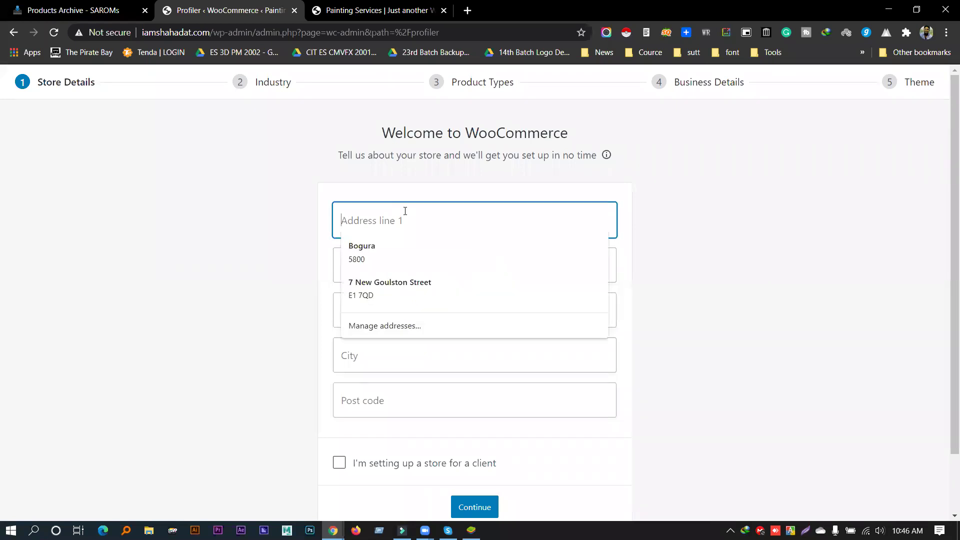
{"action": "left_click", "coordinate": [381, 245]}
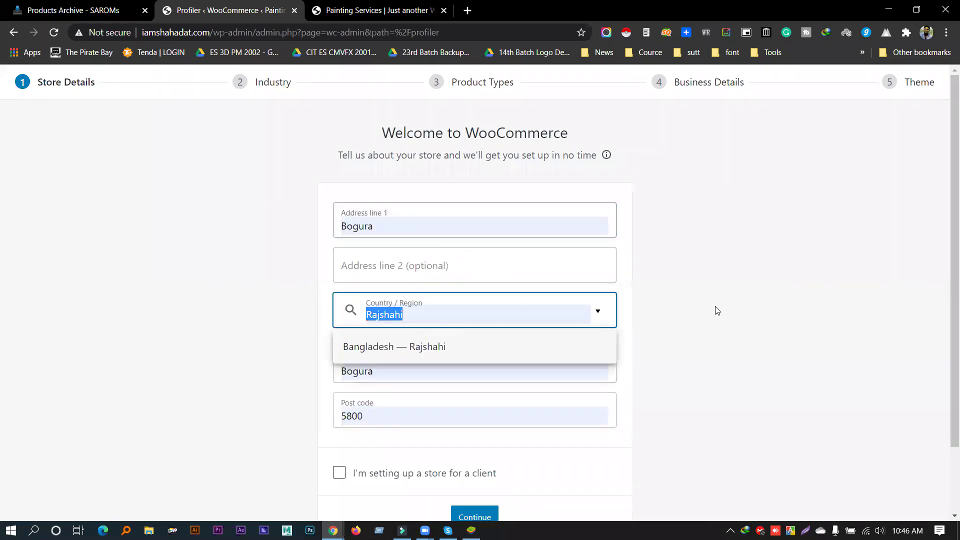
{"action": "left_click", "coordinate": [699, 309]}
{"action": "left_click", "coordinate": [490, 308]}
{"action": "left_click", "coordinate": [418, 340]}
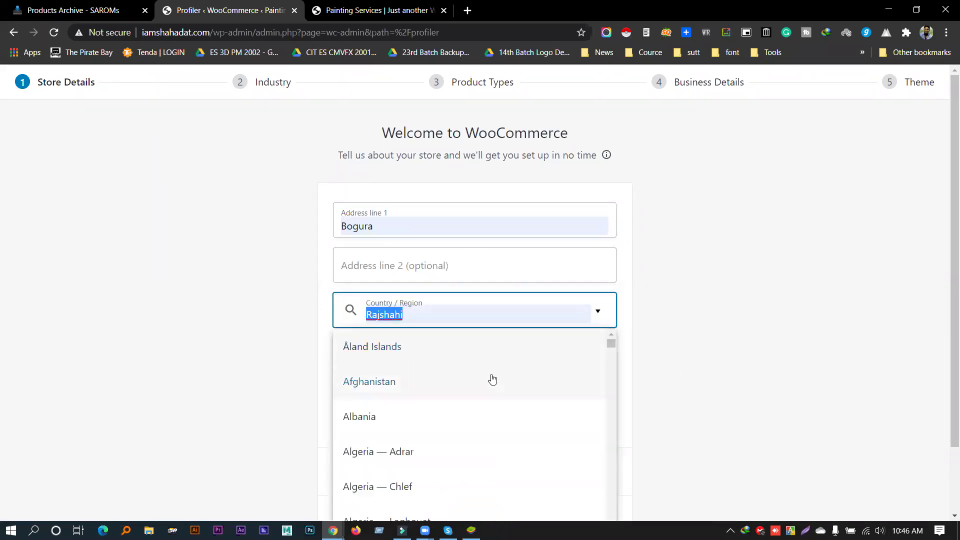
{"action": "type", "text": "bang"}
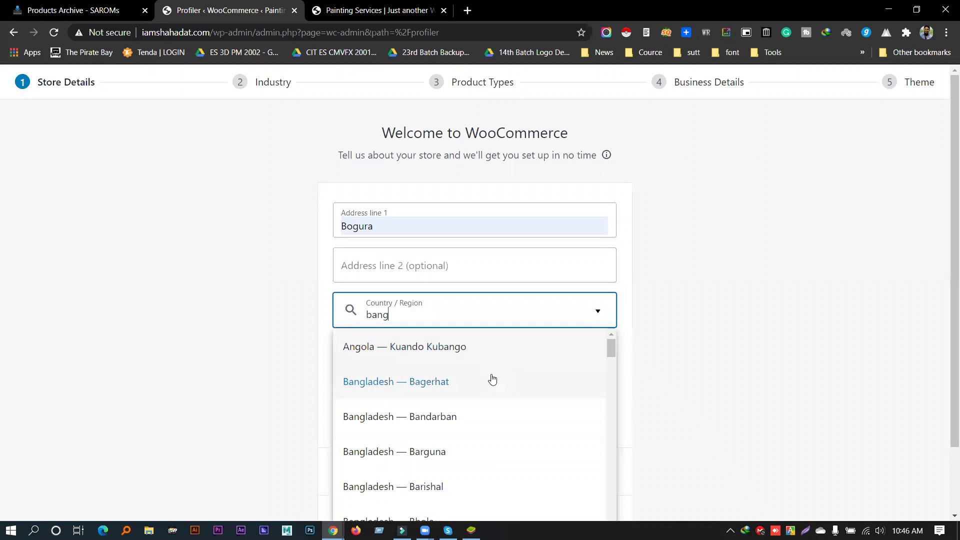
{"action": "scroll", "coordinate": [712, 301], "scroll_direction": "down", "scroll_amount": 1}
{"action": "scroll", "coordinate": [449, 346], "scroll_direction": "down", "scroll_amount": 2}
{"action": "scroll", "coordinate": [441, 335], "scroll_direction": "up", "scroll_amount": 2}
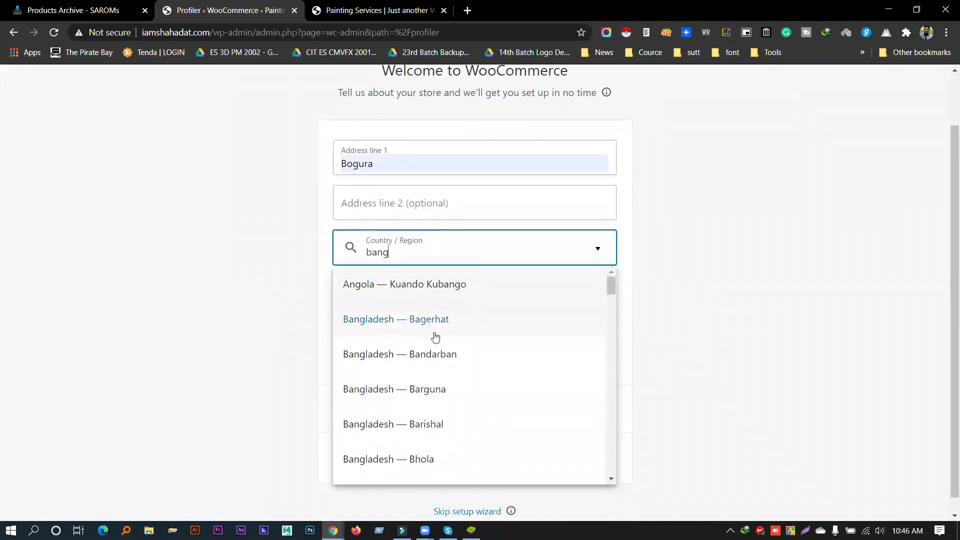
{"action": "scroll", "coordinate": [439, 337], "scroll_direction": "down", "scroll_amount": 2}
{"action": "scroll", "coordinate": [441, 337], "scroll_direction": "down", "scroll_amount": 2}
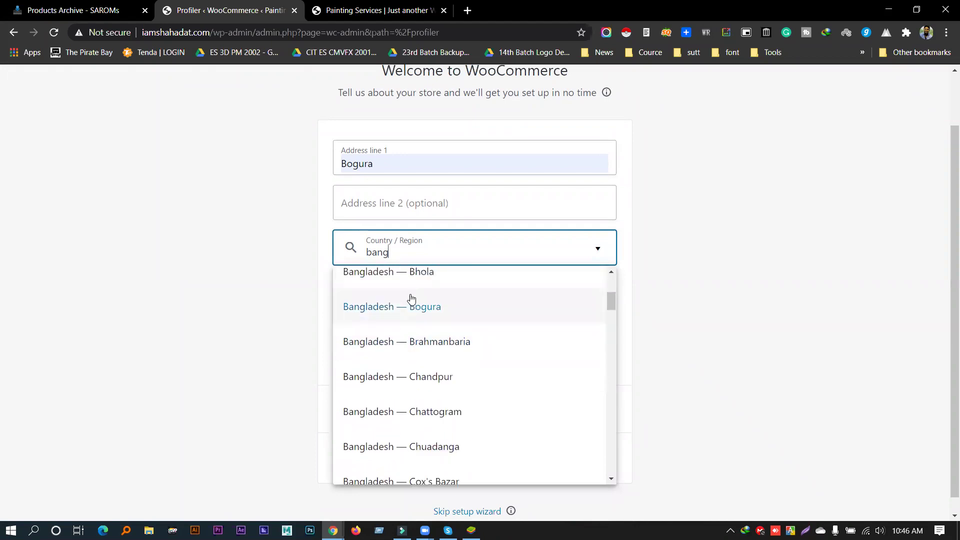
{"action": "left_click", "coordinate": [397, 306]}
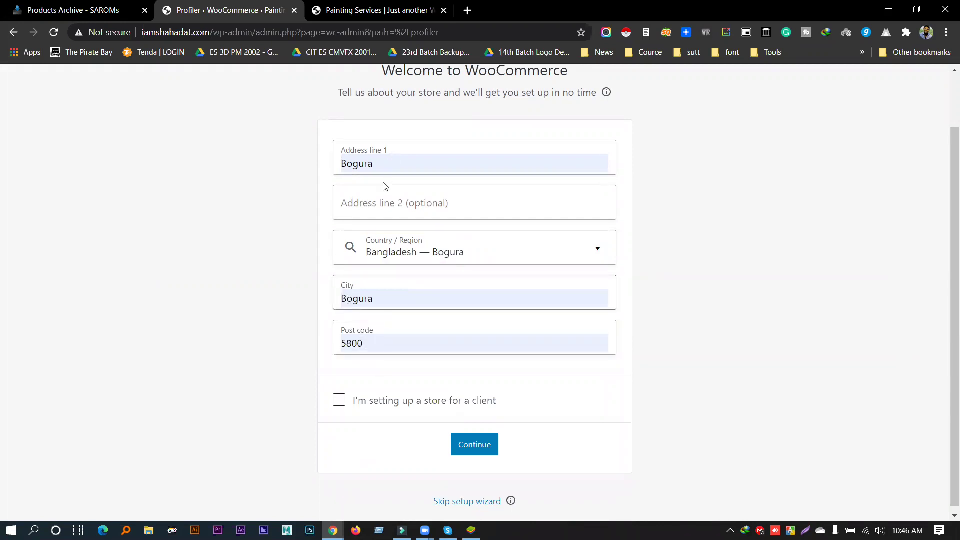
Mark the store as being set up for a client and submit the details
{"action": "scroll", "coordinate": [306, 235], "scroll_direction": "down", "scroll_amount": 1}
{"action": "left_click", "coordinate": [339, 395]}
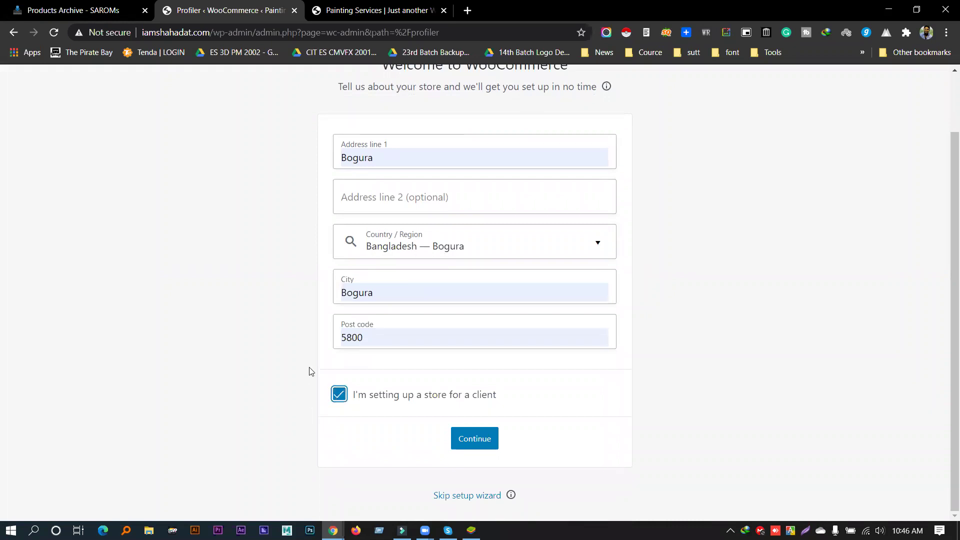
{"action": "scroll", "coordinate": [350, 300], "scroll_direction": "up", "scroll_amount": 2}
{"action": "left_click", "coordinate": [321, 225]}
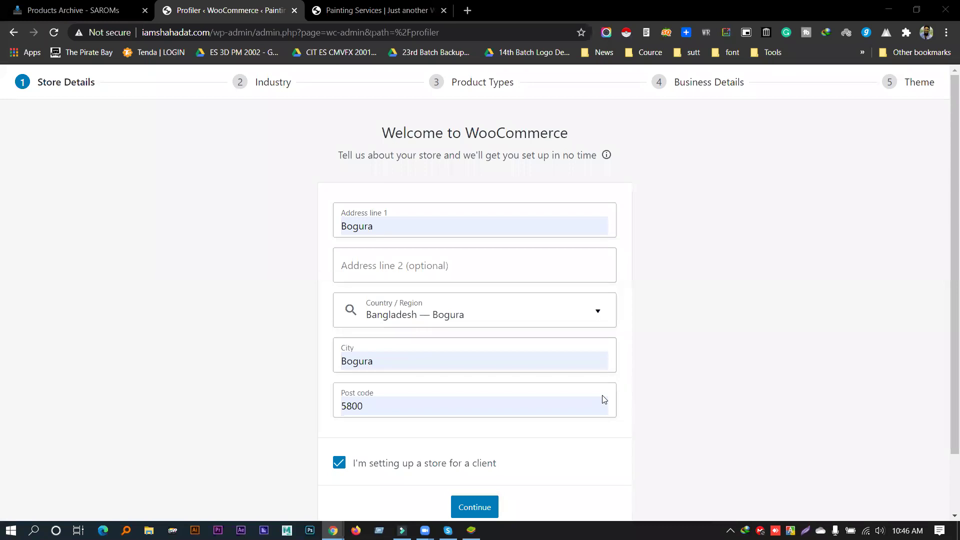
{"action": "scroll", "coordinate": [324, 326], "scroll_direction": "down", "scroll_amount": 2}
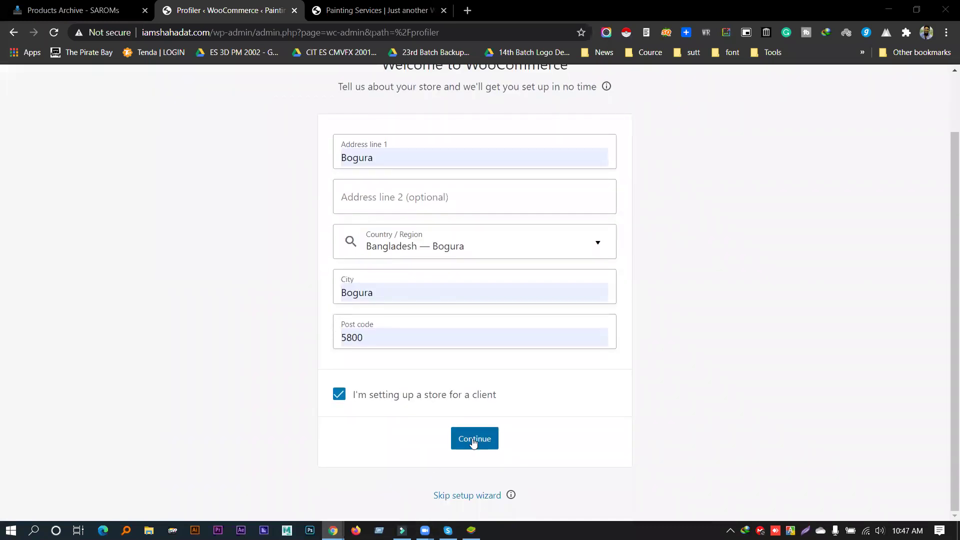
{"action": "left_click", "coordinate": [474, 443]}
Agree to share usage tracking data and advance to the Industry step
{"action": "left_click", "coordinate": [350, 307]}
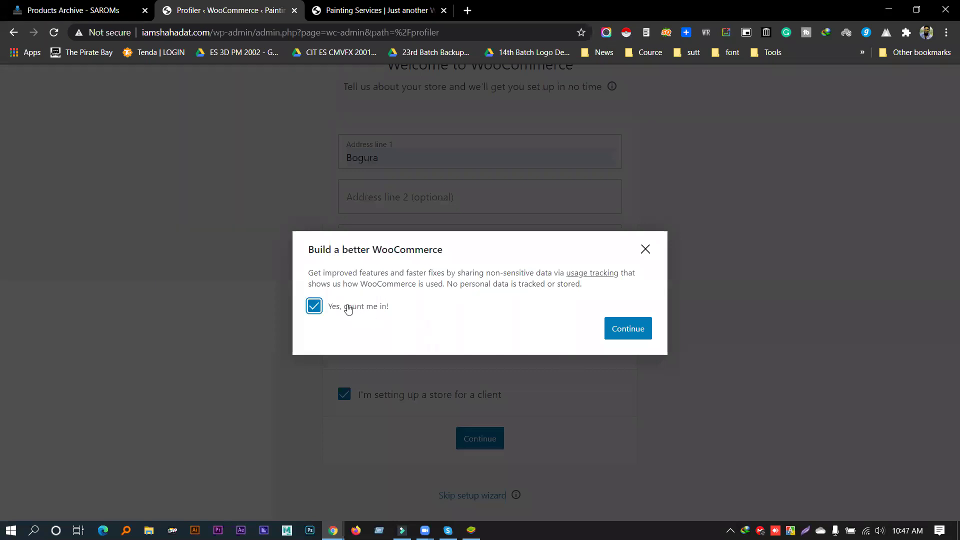
{"action": "left_click", "coordinate": [620, 332]}
{"action": "scroll", "coordinate": [247, 317], "scroll_direction": "up", "scroll_amount": 2}
{"action": "scroll", "coordinate": [249, 317], "scroll_direction": "down", "scroll_amount": 2}
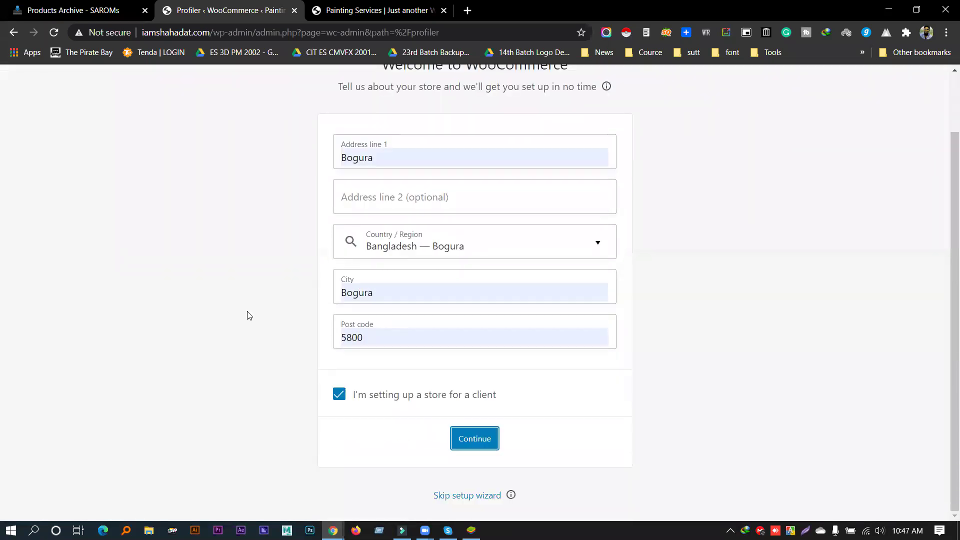
{"action": "left_click", "coordinate": [455, 447]}
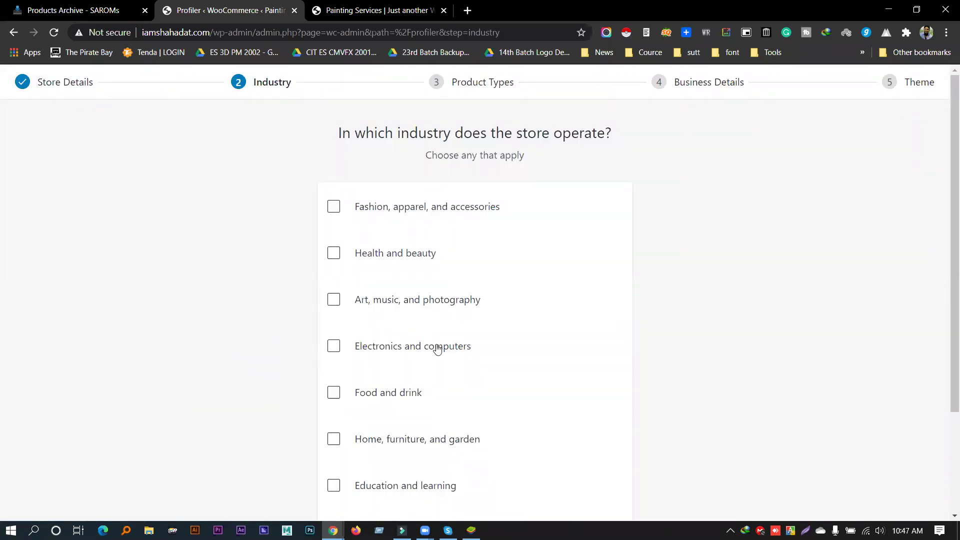
Tick Fashion, Health, Art, Electronics, Food, Home, Education and Travel industries
{"action": "scroll", "coordinate": [315, 296], "scroll_direction": "down", "scroll_amount": 3}
{"action": "scroll", "coordinate": [315, 300], "scroll_direction": "up", "scroll_amount": 3}
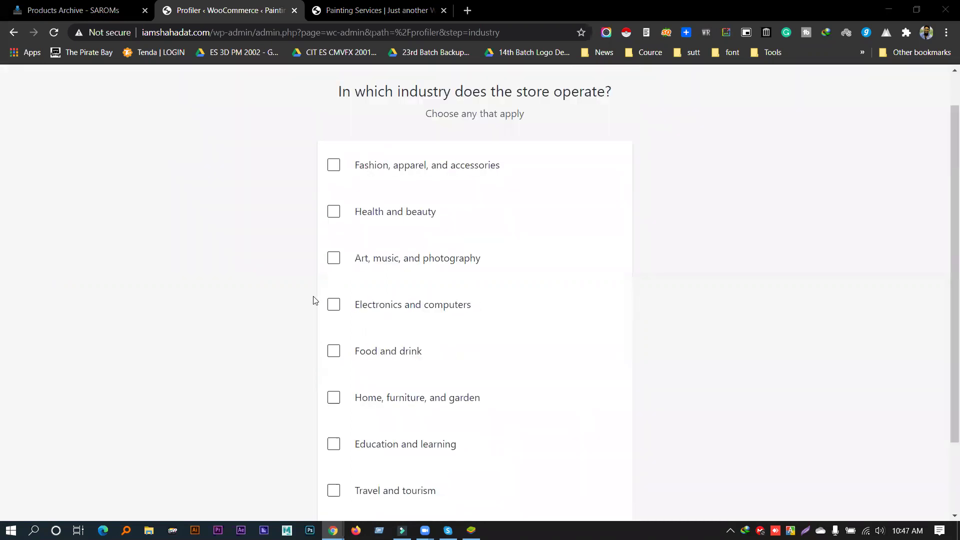
{"action": "left_click", "coordinate": [382, 210]}
{"action": "left_click", "coordinate": [375, 256]}
{"action": "left_click", "coordinate": [376, 299]}
{"action": "left_click", "coordinate": [368, 351]}
{"action": "scroll", "coordinate": [369, 330], "scroll_direction": "down", "scroll_amount": 3}
{"action": "left_click", "coordinate": [370, 272]}
{"action": "left_click", "coordinate": [372, 315]}
{"action": "left_click", "coordinate": [375, 369]}
{"action": "left_click", "coordinate": [357, 409]}
Leave Other unticked and continue to the Product Types step
{"action": "scroll", "coordinate": [375, 326], "scroll_direction": "down", "scroll_amount": 1}
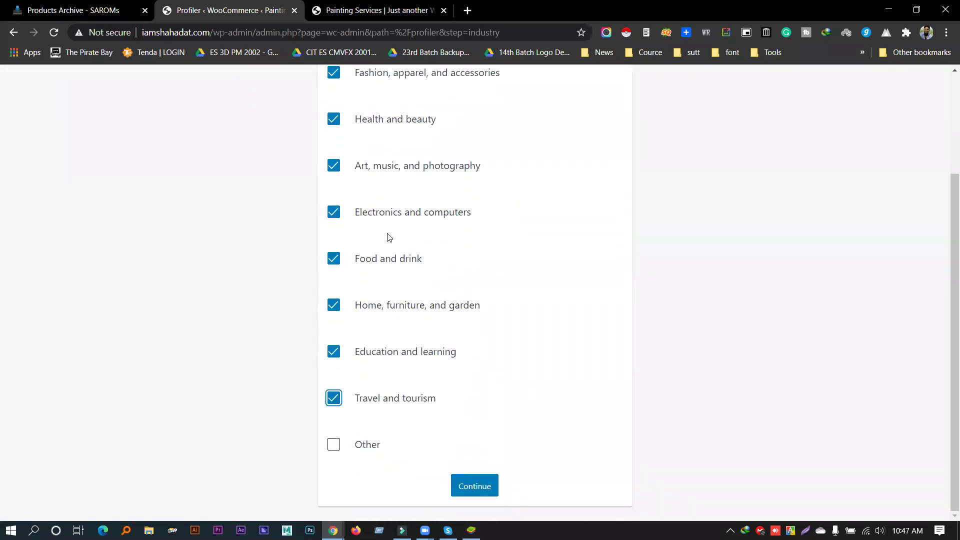
{"action": "left_click", "coordinate": [334, 444]}
{"action": "scroll", "coordinate": [368, 428], "scroll_direction": "down", "scroll_amount": 1}
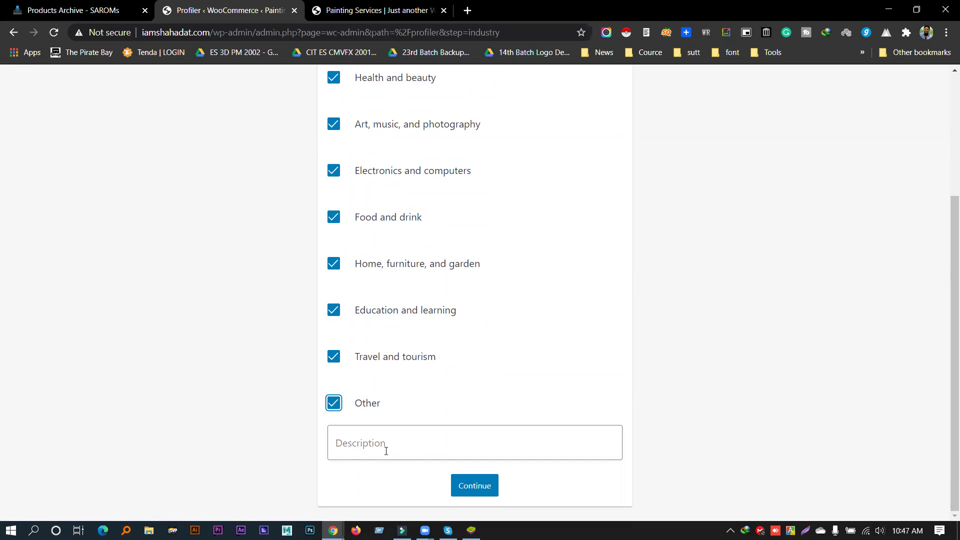
{"action": "left_click", "coordinate": [335, 403]}
{"action": "left_click", "coordinate": [488, 481]}
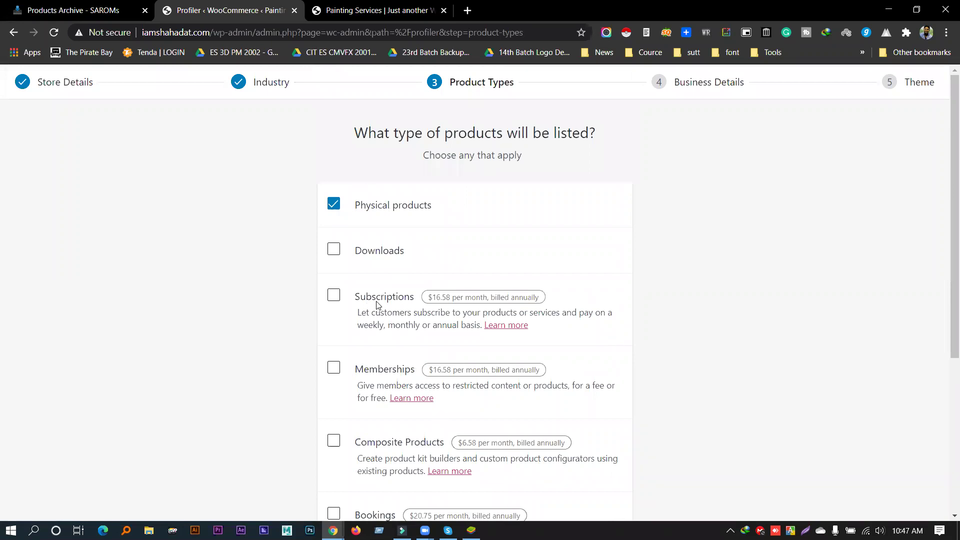
Tick Downloads alongside Physical products and leave the paid product types unticked
{"action": "scroll", "coordinate": [480, 220], "scroll_direction": "down", "scroll_amount": 5}
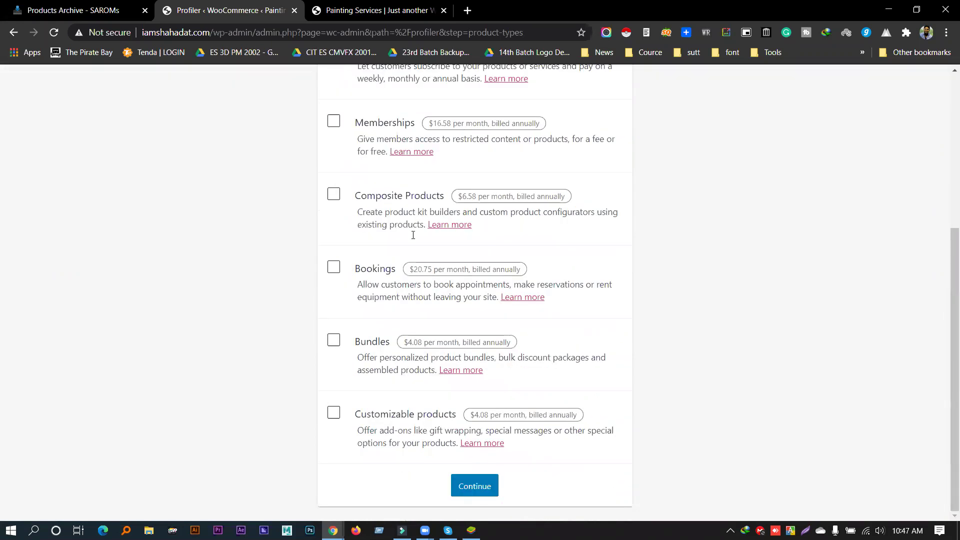
{"action": "scroll", "coordinate": [413, 235], "scroll_direction": "up", "scroll_amount": 4}
{"action": "left_click", "coordinate": [335, 193]}
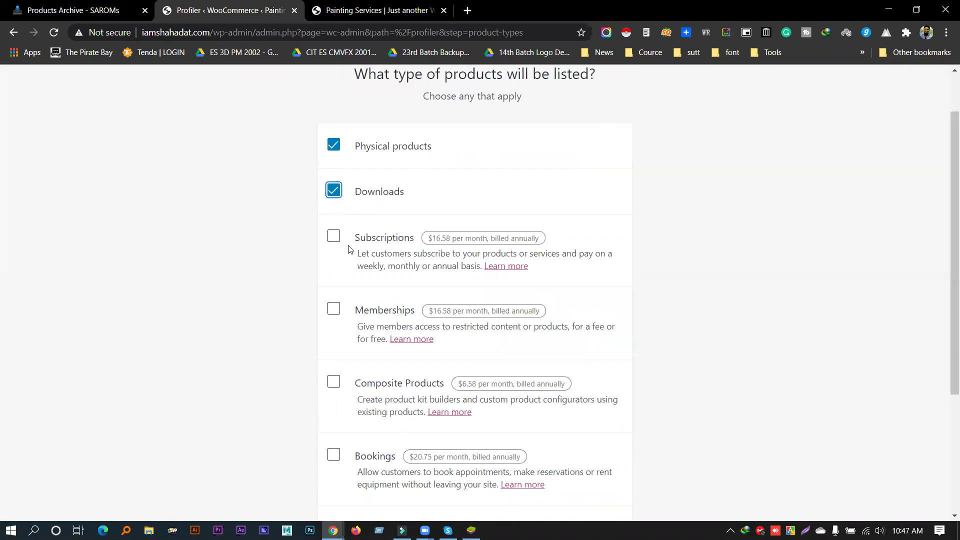
{"action": "scroll", "coordinate": [349, 240], "scroll_direction": "up", "scroll_amount": 1}
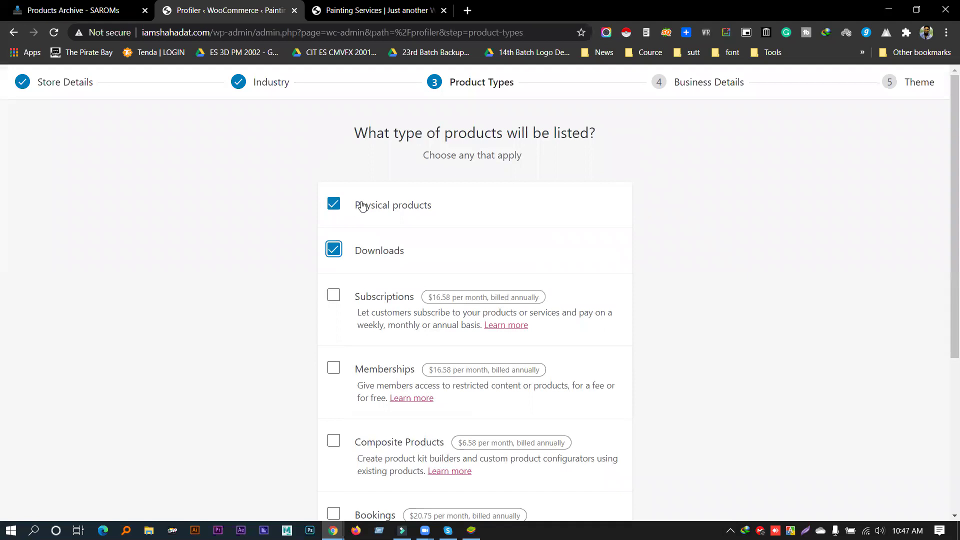
{"action": "scroll", "coordinate": [303, 262], "scroll_direction": "down", "scroll_amount": 1}
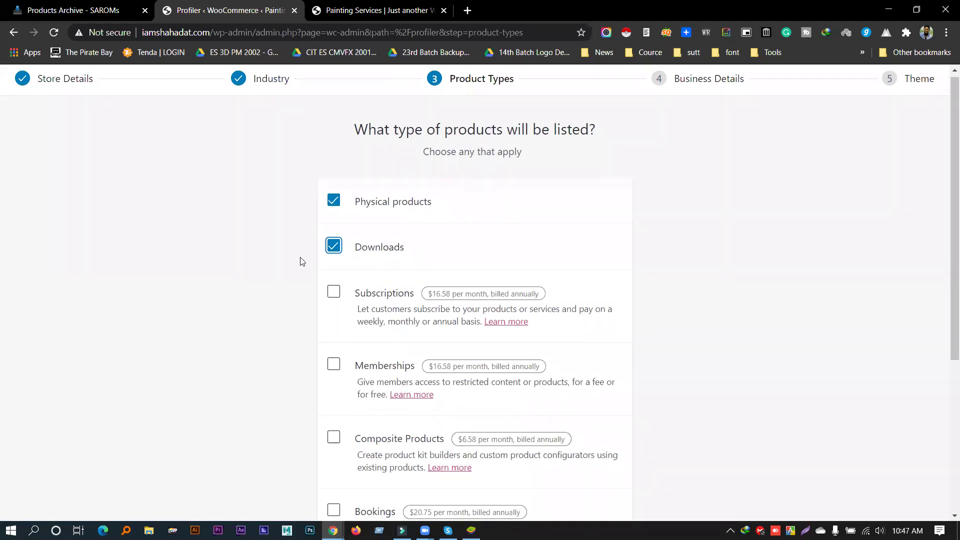
{"action": "scroll", "coordinate": [302, 280], "scroll_direction": "down", "scroll_amount": 5}
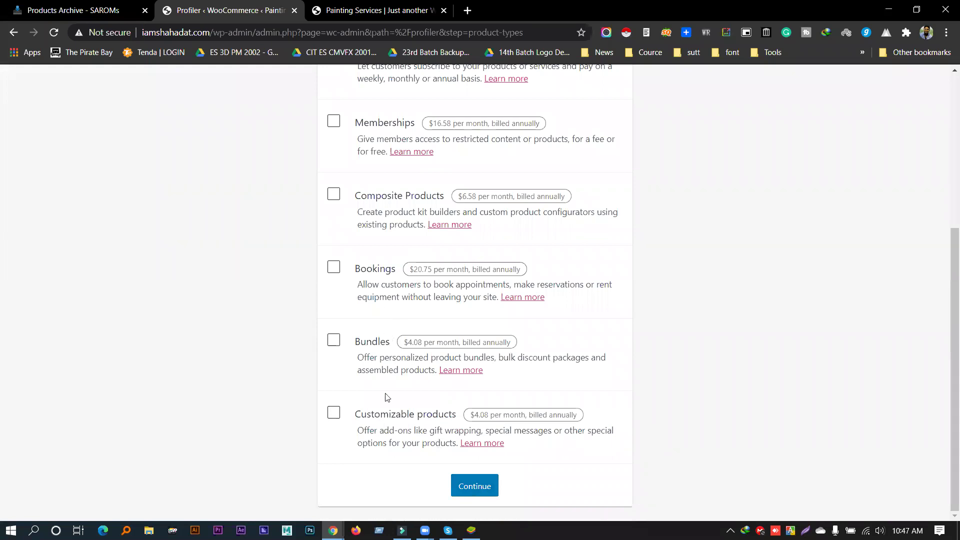
{"action": "scroll", "coordinate": [388, 356], "scroll_direction": "up", "scroll_amount": 1}
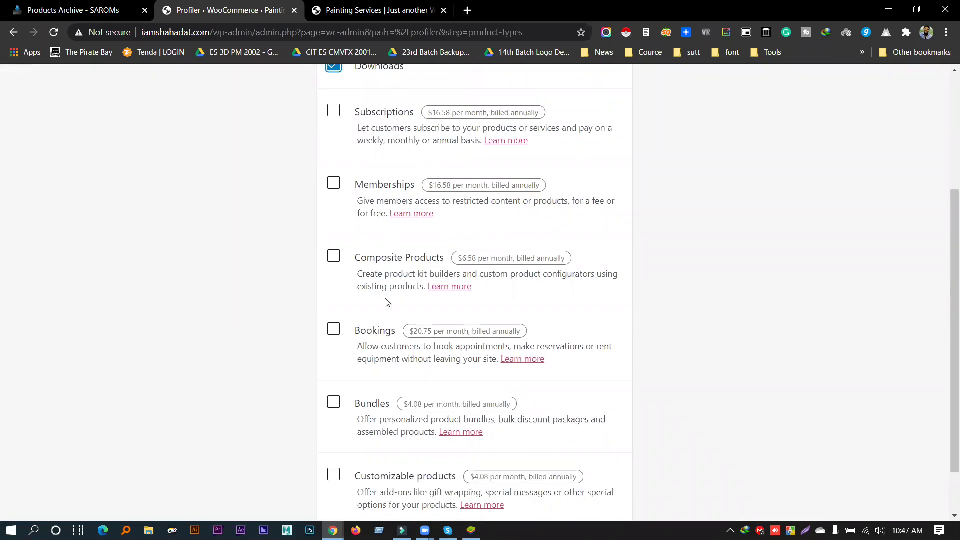
{"action": "scroll", "coordinate": [394, 247], "scroll_direction": "down", "scroll_amount": 1}
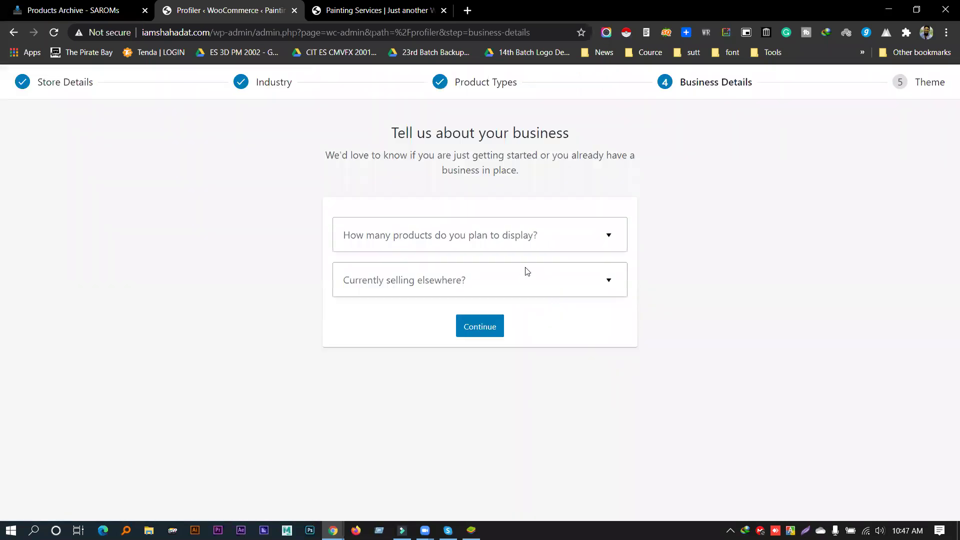
Set 1,000+ products and not selling elsewhere, and turn off the Facebook, Mailchimp and Google Ads add-ons
{"action": "left_click", "coordinate": [568, 233]}
{"action": "left_click", "coordinate": [369, 409]}
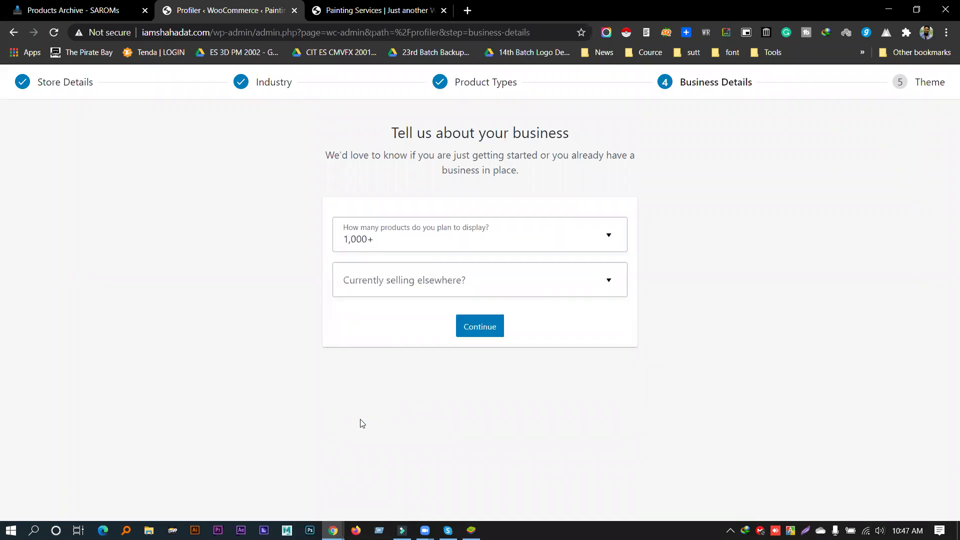
{"action": "left_click", "coordinate": [556, 281]}
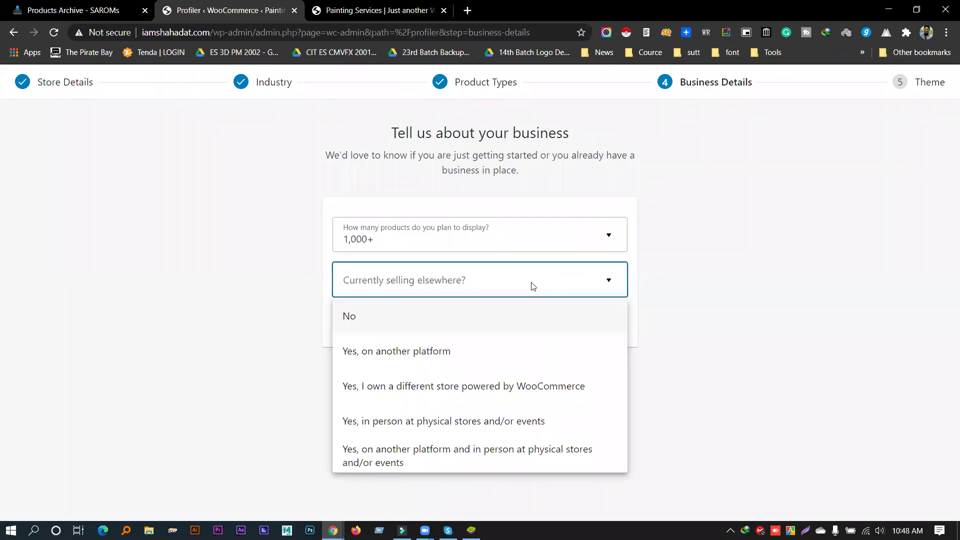
{"action": "left_click", "coordinate": [379, 328]}
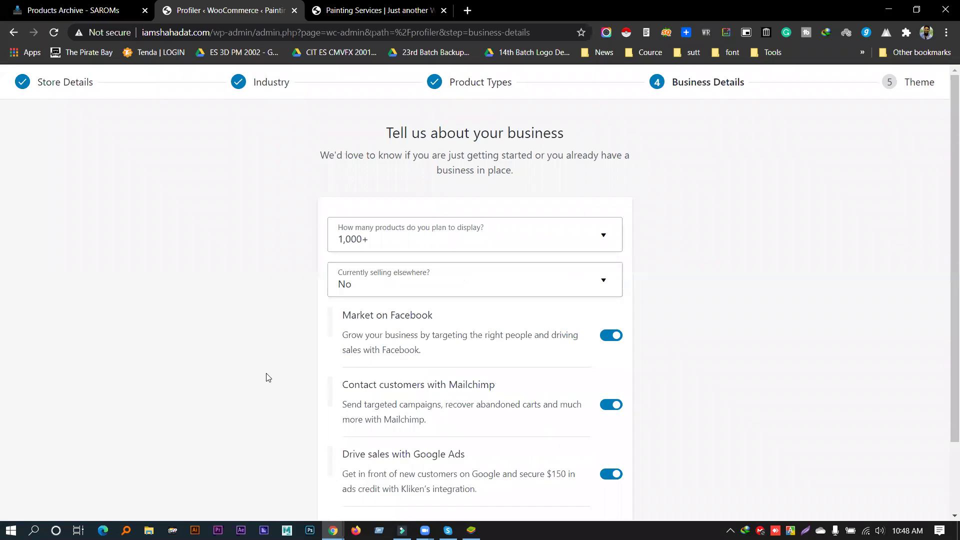
{"action": "scroll", "coordinate": [564, 257], "scroll_direction": "down", "scroll_amount": 2}
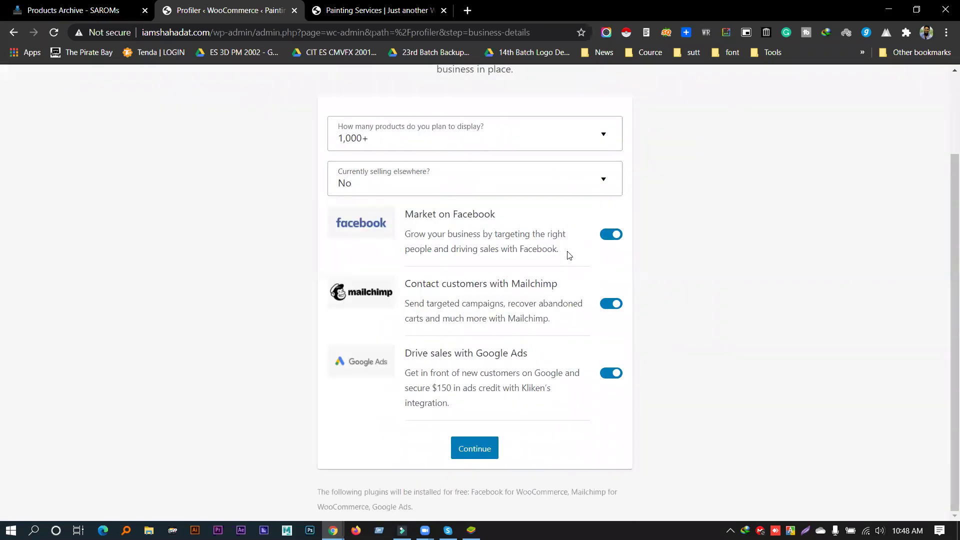
{"action": "left_click", "coordinate": [611, 234]}
{"action": "left_click", "coordinate": [615, 320]}
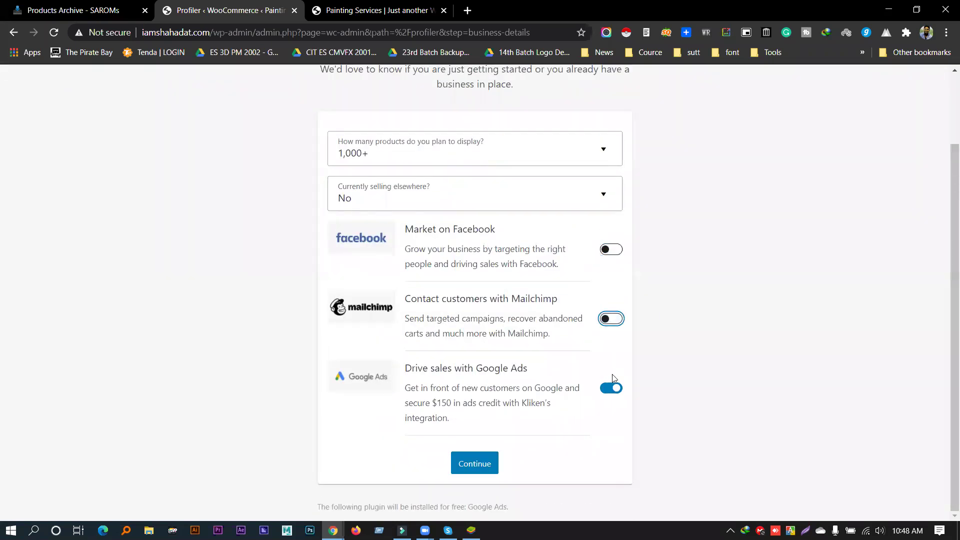
{"action": "left_click", "coordinate": [613, 387]}
{"action": "left_click", "coordinate": [468, 489]}
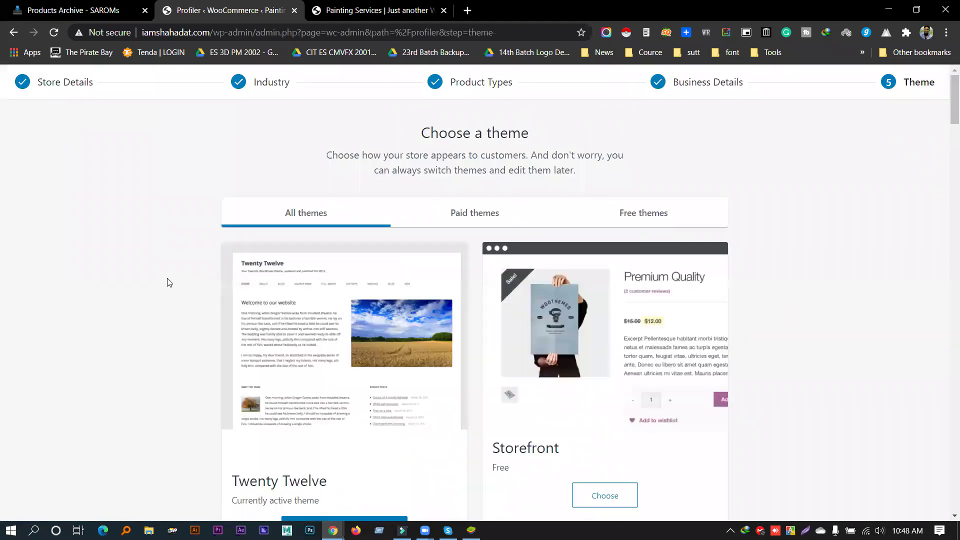
Scroll through the theme cards and highlight the Storefront theme name
{"action": "scroll", "coordinate": [532, 162], "scroll_direction": "down", "scroll_amount": 3}
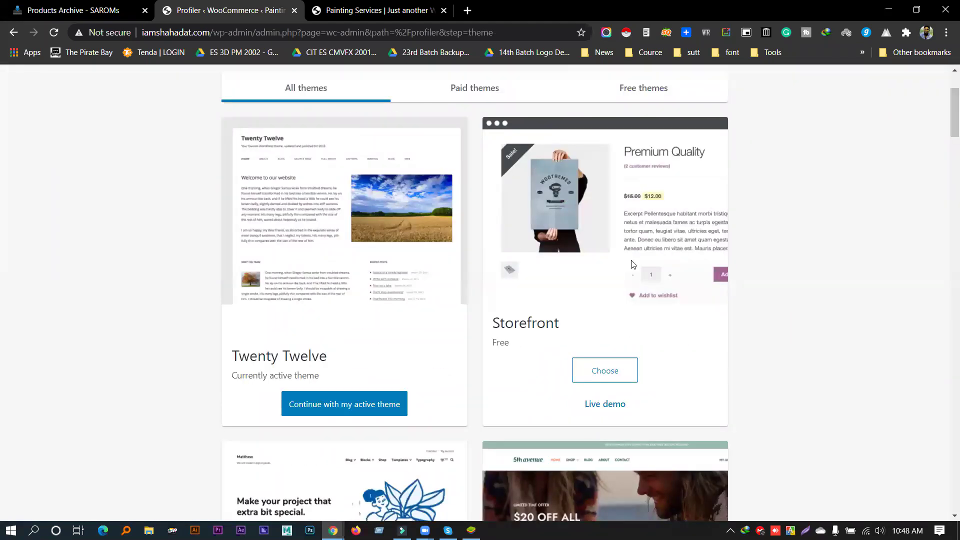
{"action": "scroll", "coordinate": [410, 270], "scroll_direction": "down", "scroll_amount": 18}
{"action": "scroll", "coordinate": [436, 296], "scroll_direction": "down", "scroll_amount": 15}
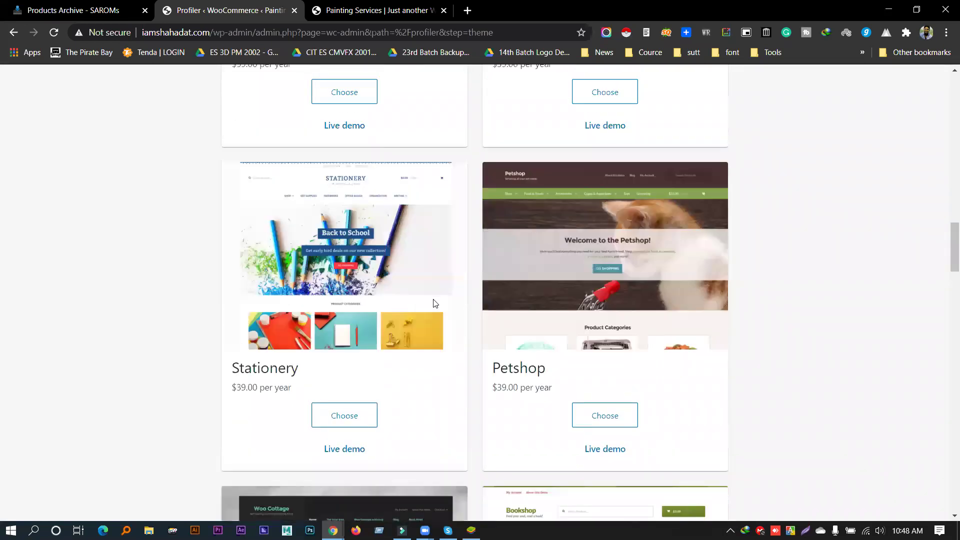
{"action": "scroll", "coordinate": [486, 302], "scroll_direction": "up", "scroll_amount": 20}
{"action": "scroll", "coordinate": [547, 271], "scroll_direction": "up", "scroll_amount": 8}
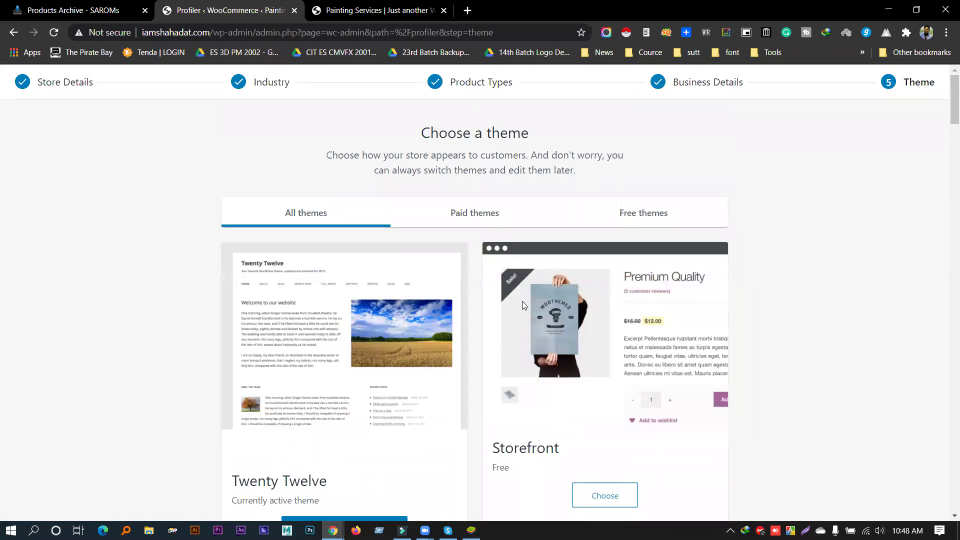
{"action": "scroll", "coordinate": [523, 301], "scroll_direction": "down", "scroll_amount": 1}
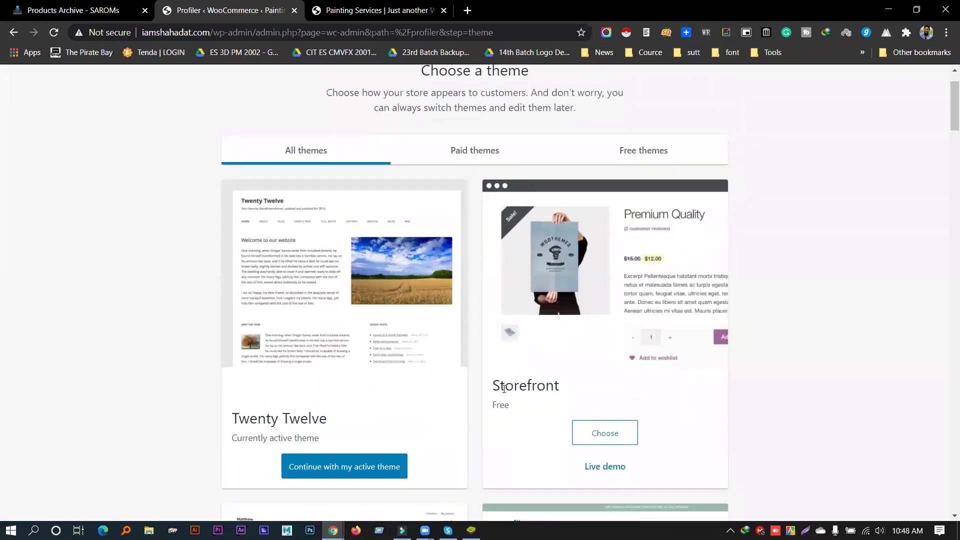
{"action": "left_click_drag", "start_coordinate": [495, 387], "coordinate": [562, 389]}
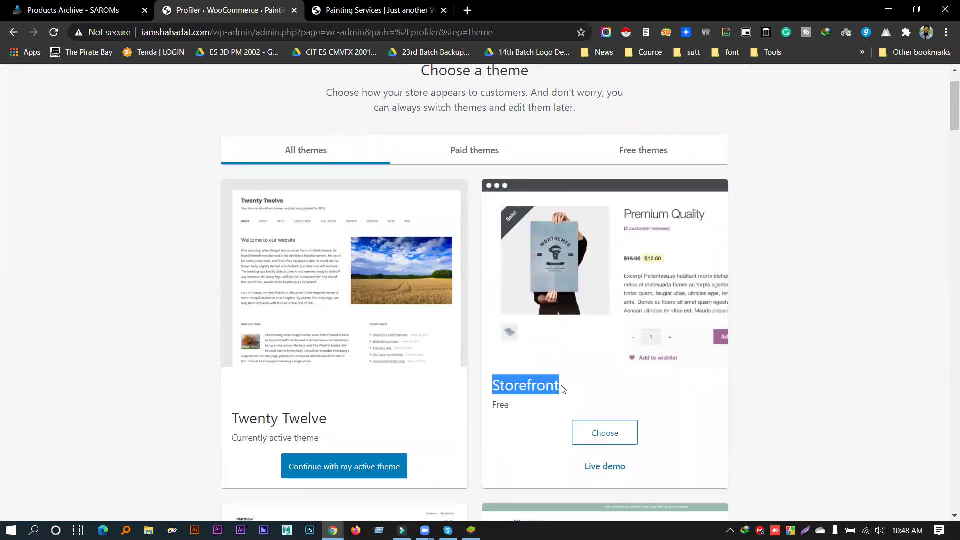
{"action": "double_click", "coordinate": [530, 386]}
{"action": "double_click", "coordinate": [535, 387]}
View the SAROMS page source and search it for 'wp-content/themes' to find its theme
{"action": "left_click", "coordinate": [80, 10]}
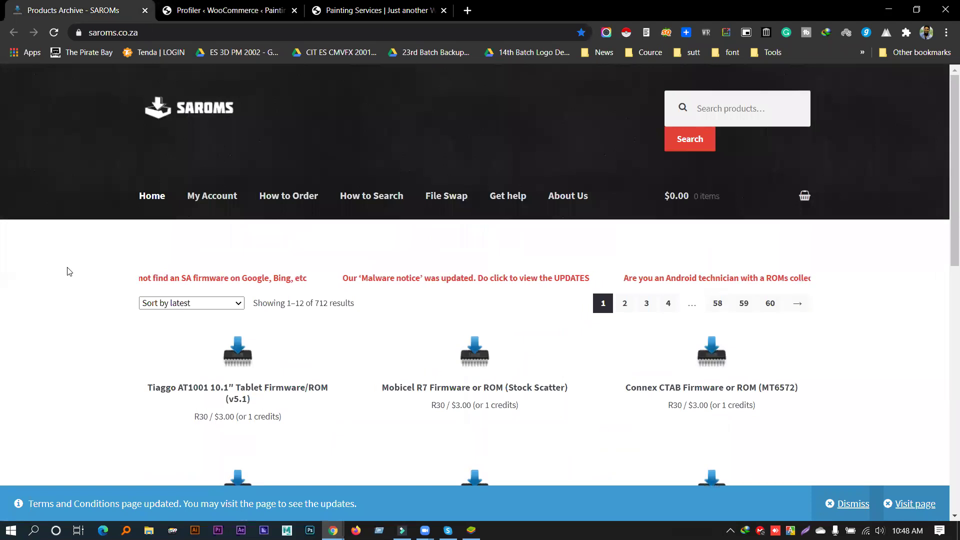
{"action": "key", "text": "ctrl+u"}
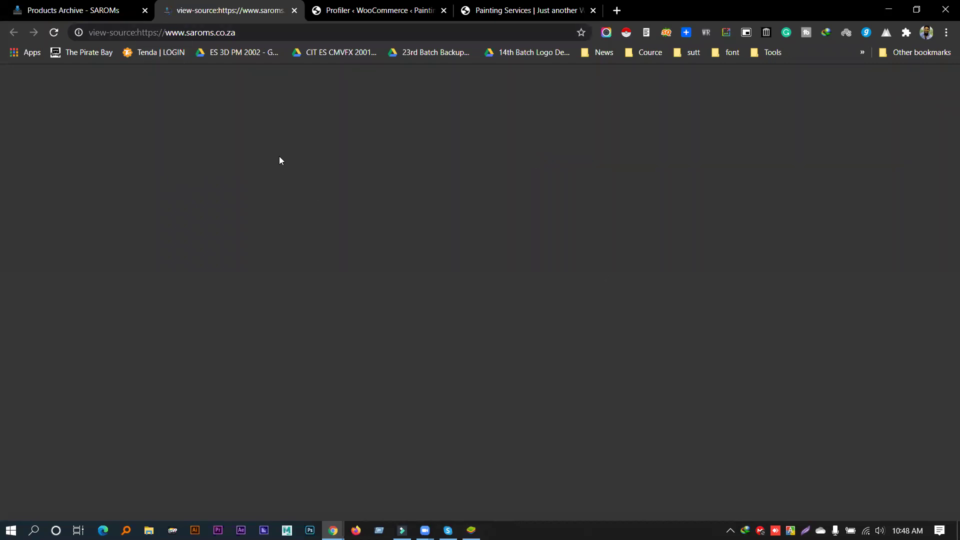
{"action": "key", "text": "ctrl+f"}
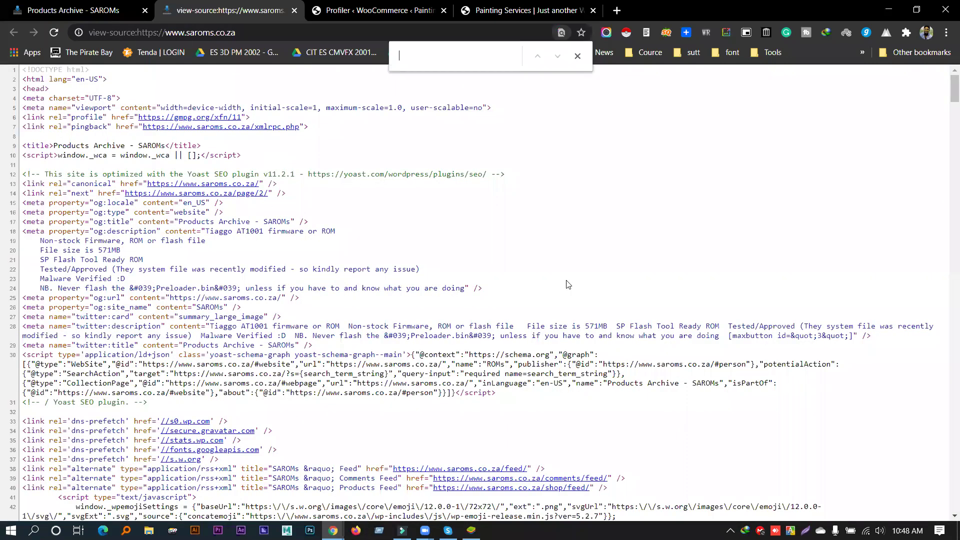
{"action": "type", "text": "wp-"}
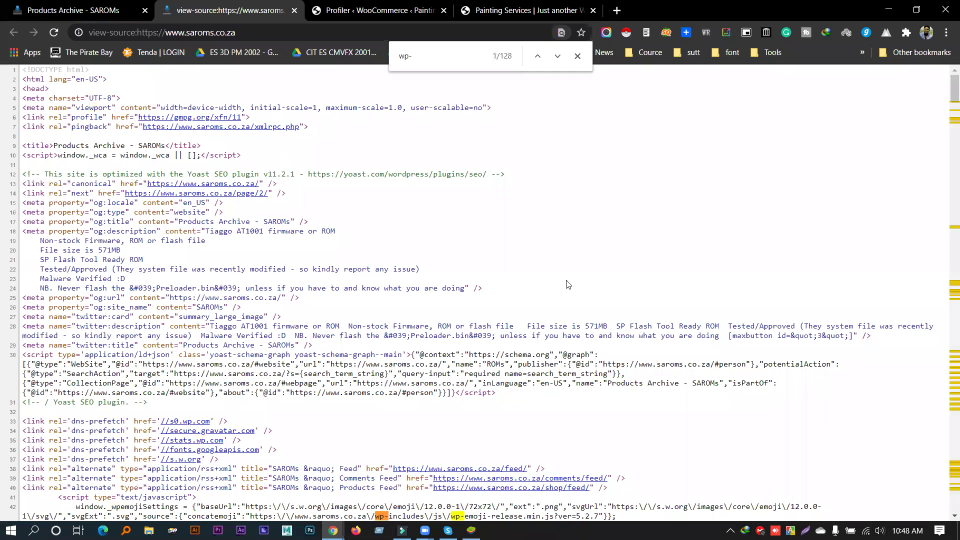
{"action": "type", "text": "con"}
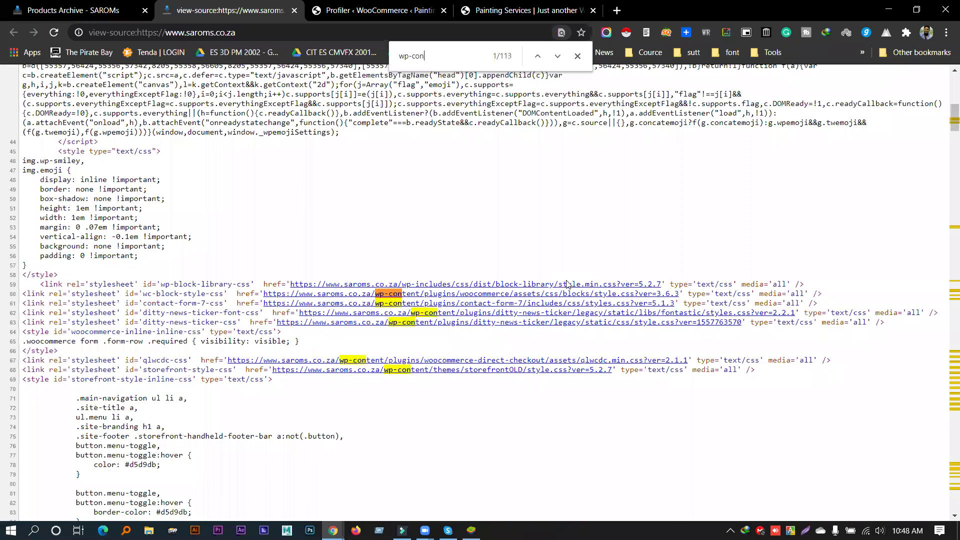
{"action": "type", "text": "tent/t"}
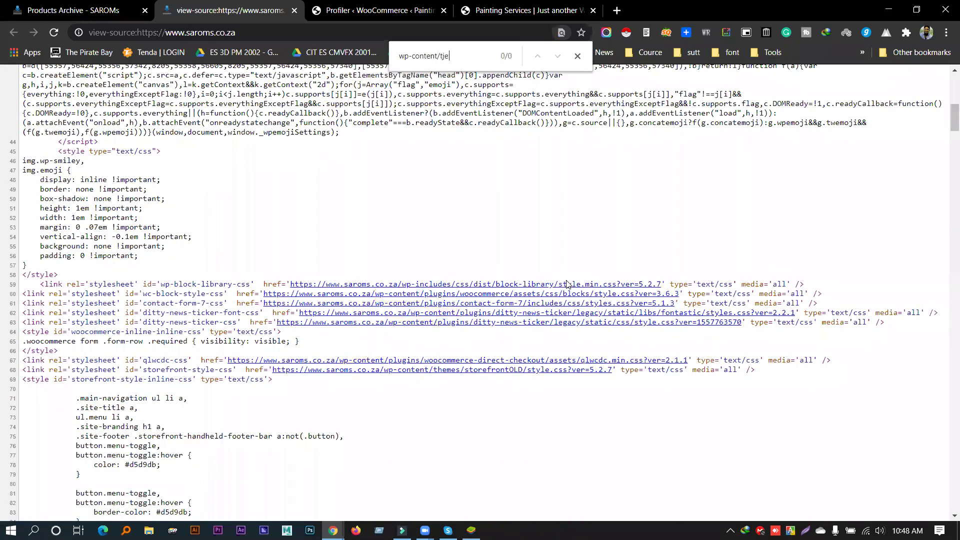
{"action": "type", "text": "hemes"}
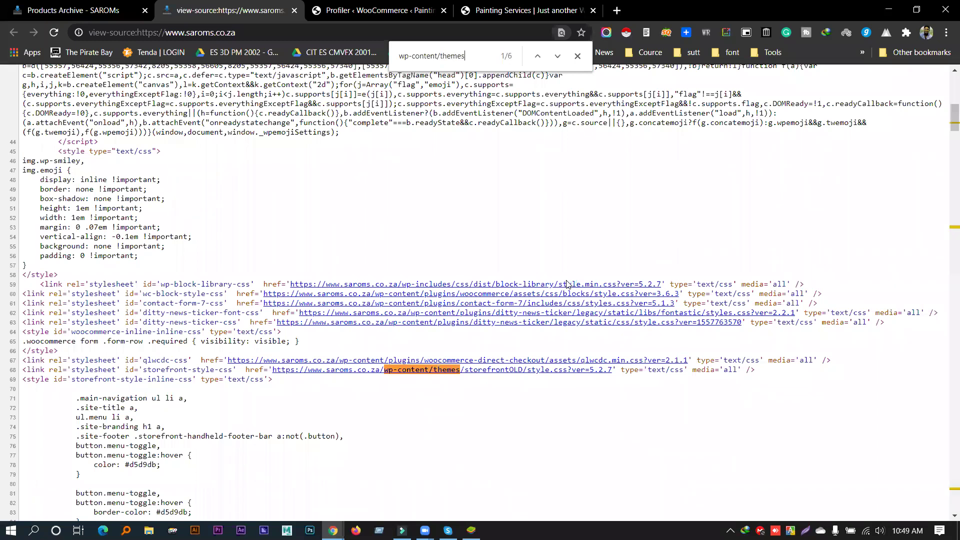
{"action": "scroll", "coordinate": [560, 290], "scroll_direction": "down", "scroll_amount": 2}
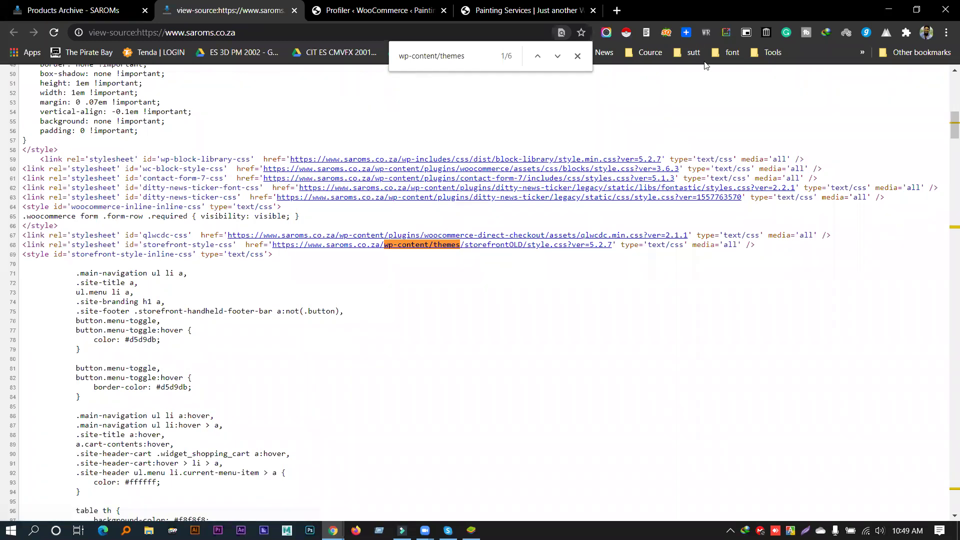
Back on the theme step, pick the free Storefront theme for the store
{"action": "left_click", "coordinate": [439, 7]}
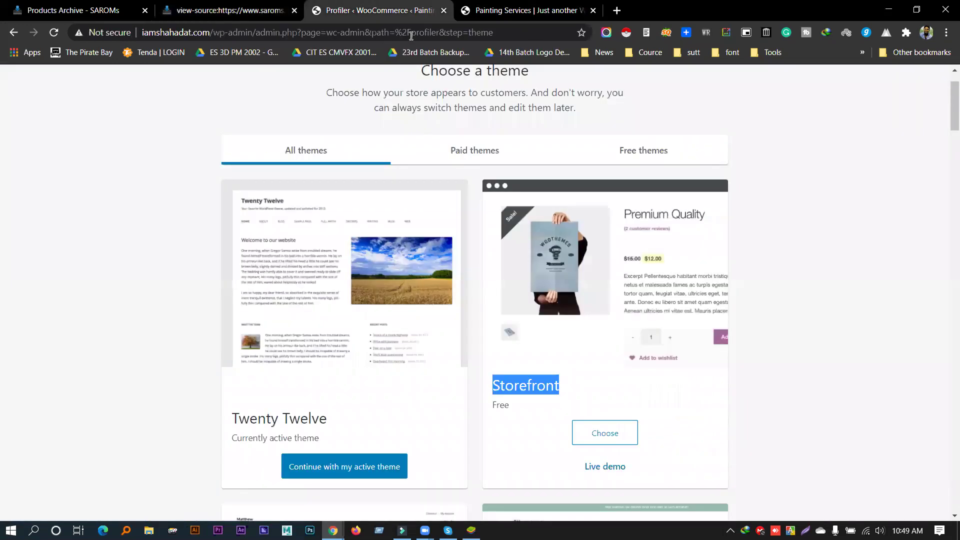
{"action": "double_click", "coordinate": [517, 389]}
{"action": "mouse_move", "coordinate": [495, 406]}
{"action": "left_mouse_down"}
{"action": "mouse_move", "coordinate": [495, 386]}
{"action": "mouse_move", "coordinate": [497, 401]}
{"action": "left_mouse_up"}
{"action": "double_click", "coordinate": [525, 386]}
{"action": "left_click", "coordinate": [795, 289]}
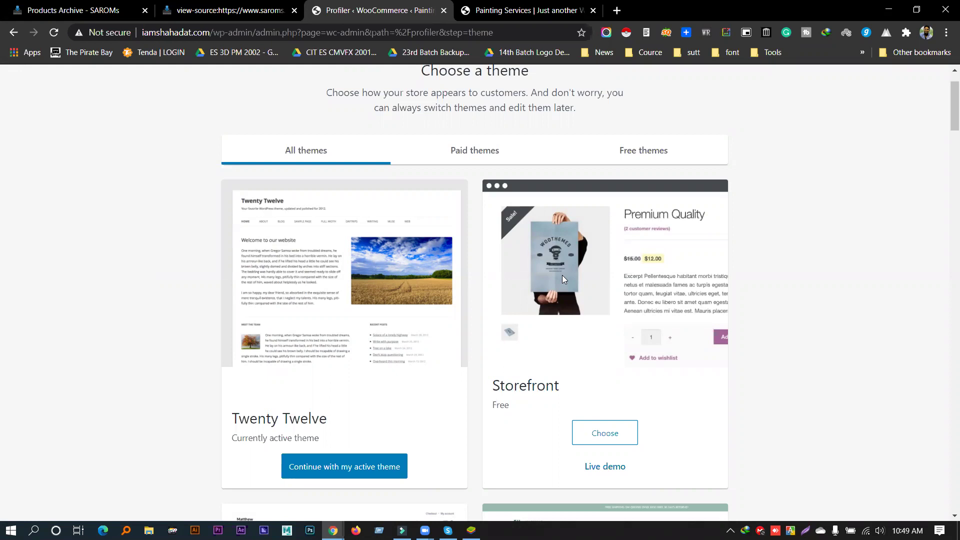
{"action": "double_click", "coordinate": [511, 385]}
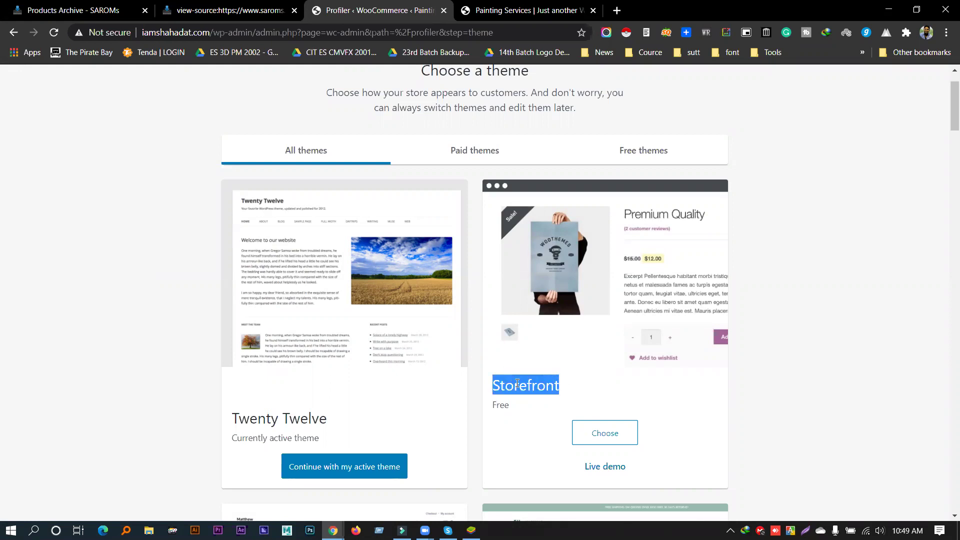
{"action": "mouse_move", "coordinate": [509, 406]}
{"action": "left_mouse_down"}
{"action": "mouse_move", "coordinate": [500, 385]}
{"action": "mouse_move", "coordinate": [518, 370]}
{"action": "mouse_move", "coordinate": [519, 423]}
{"action": "left_mouse_up"}
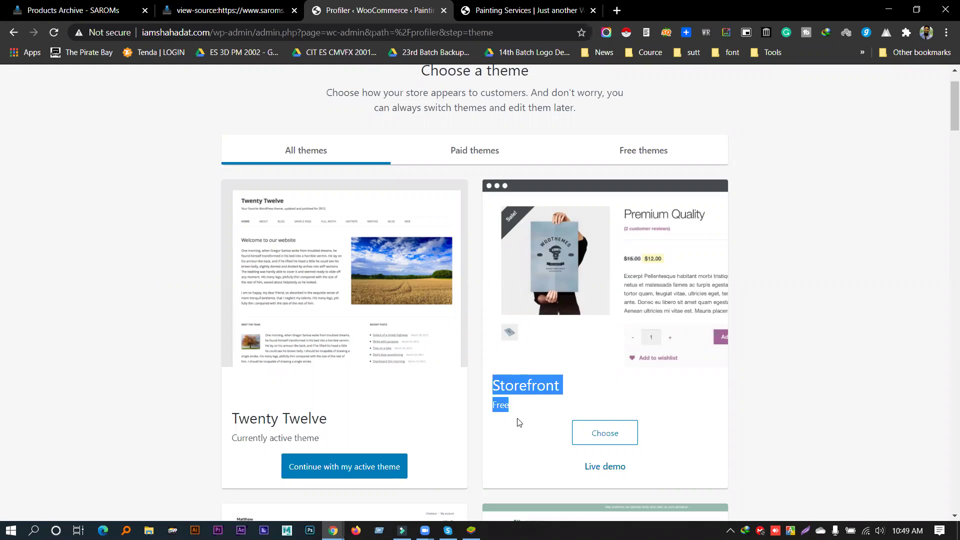
{"action": "left_click", "coordinate": [605, 444]}
Once the Jetpack offer appears, return to the SAROMS page source tab
{"action": "mouse_move", "coordinate": [448, 530]}
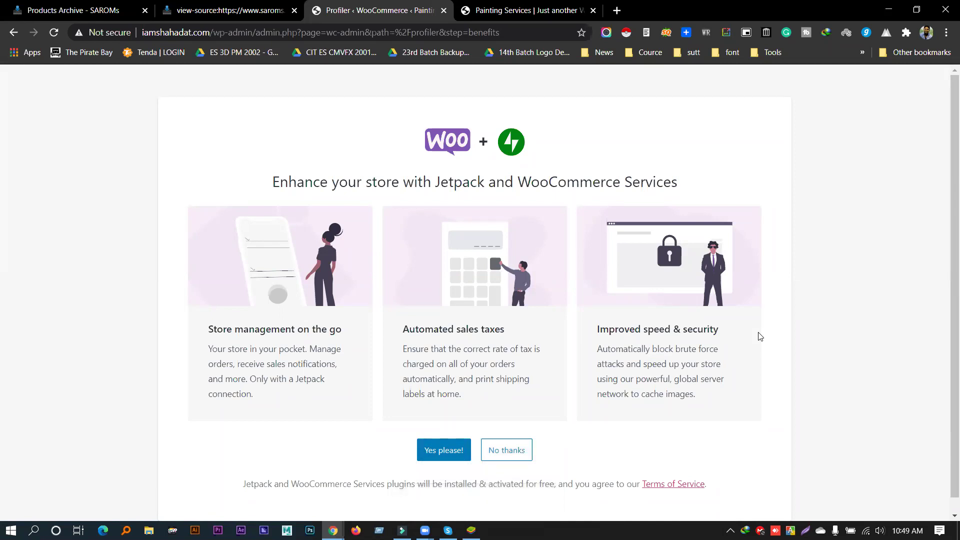
{"action": "left_click", "coordinate": [227, 7]}
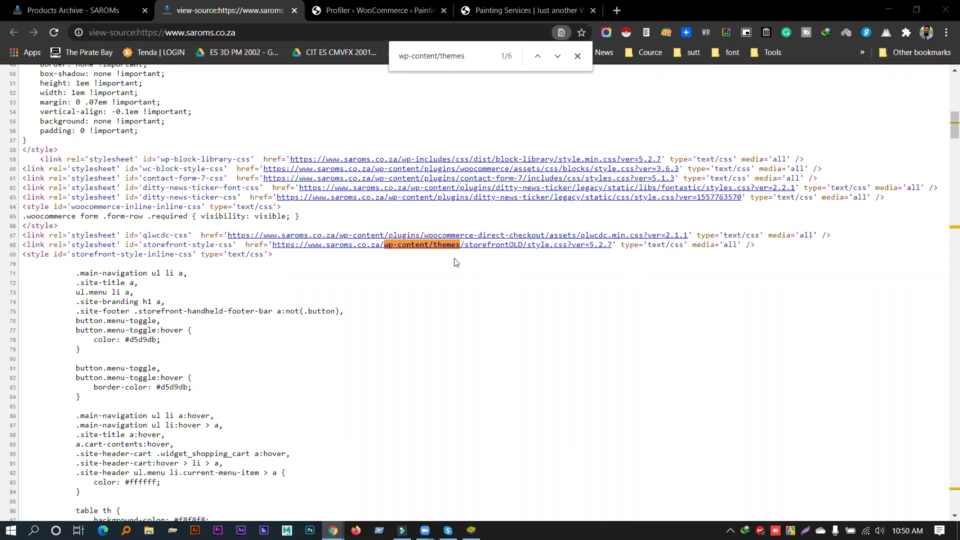
Inspect lines of the SAROMS navigation CSS, then return to the WooCommerce setup tab
{"action": "left_click_drag", "start_coordinate": [71, 312], "coordinate": [369, 497]}
{"action": "left_click", "coordinate": [302, 390]}
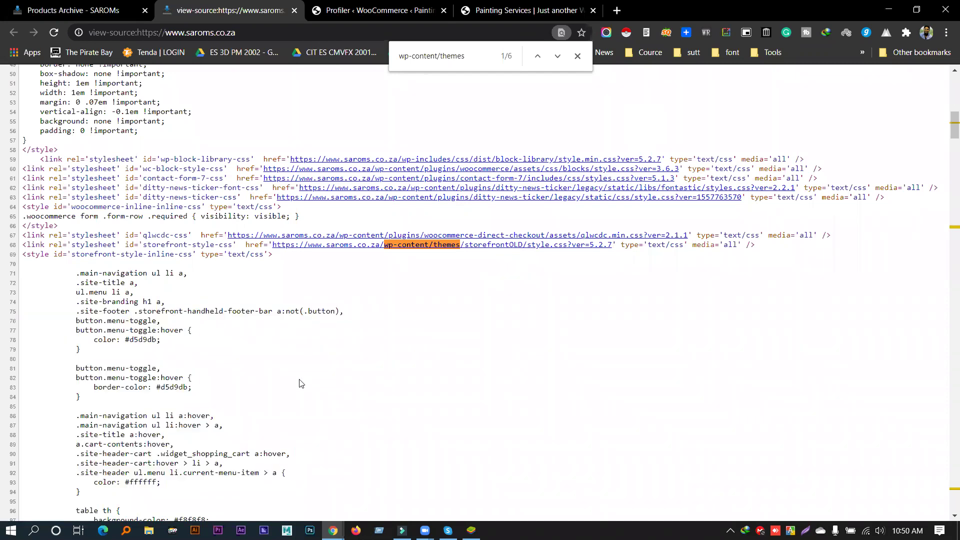
{"action": "triple_click", "coordinate": [332, 304]}
{"action": "triple_click", "coordinate": [333, 310]}
{"action": "left_click", "coordinate": [383, 329]}
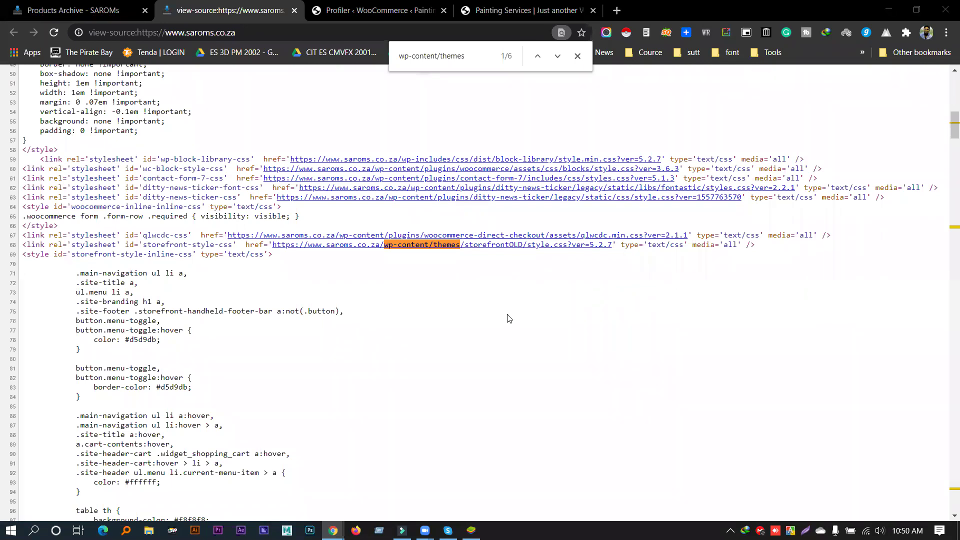
{"action": "left_click", "coordinate": [488, 7]}
{"action": "left_click", "coordinate": [382, 10]}
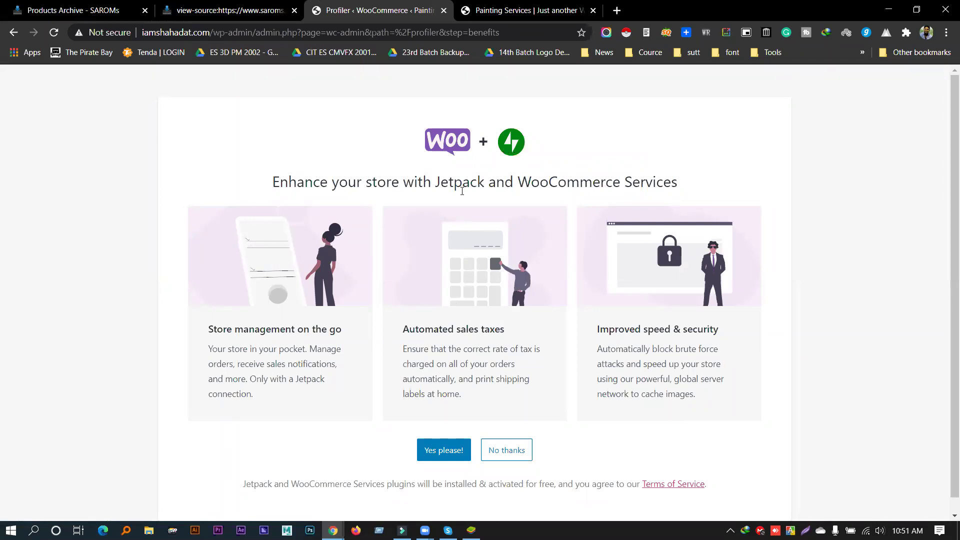
Review the Jetpack and WooCommerce Services benefits and accept them with 'Yes please!'
{"action": "left_click_drag", "start_coordinate": [431, 182], "coordinate": [620, 182]}
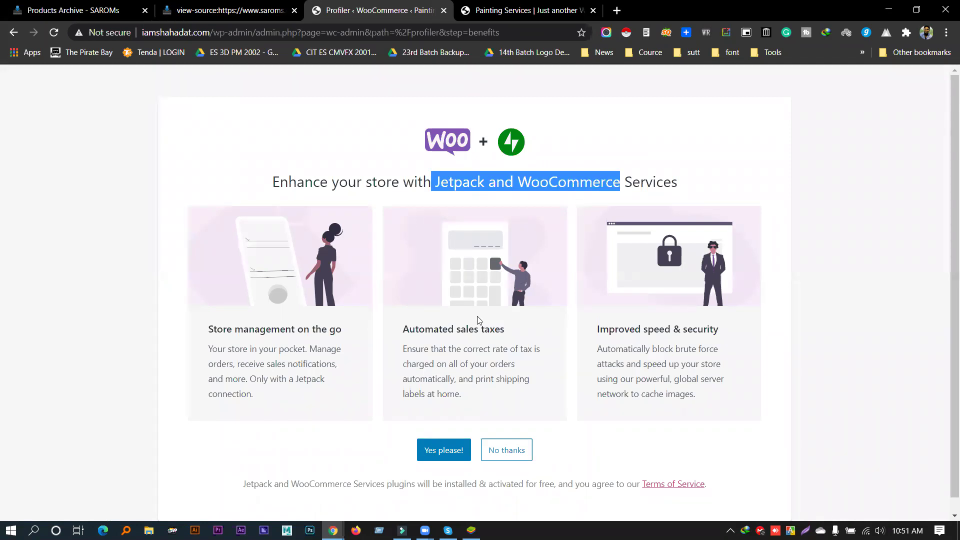
{"action": "left_click_drag", "start_coordinate": [599, 333], "coordinate": [713, 334]}
{"action": "left_click_drag", "start_coordinate": [457, 330], "coordinate": [502, 329]}
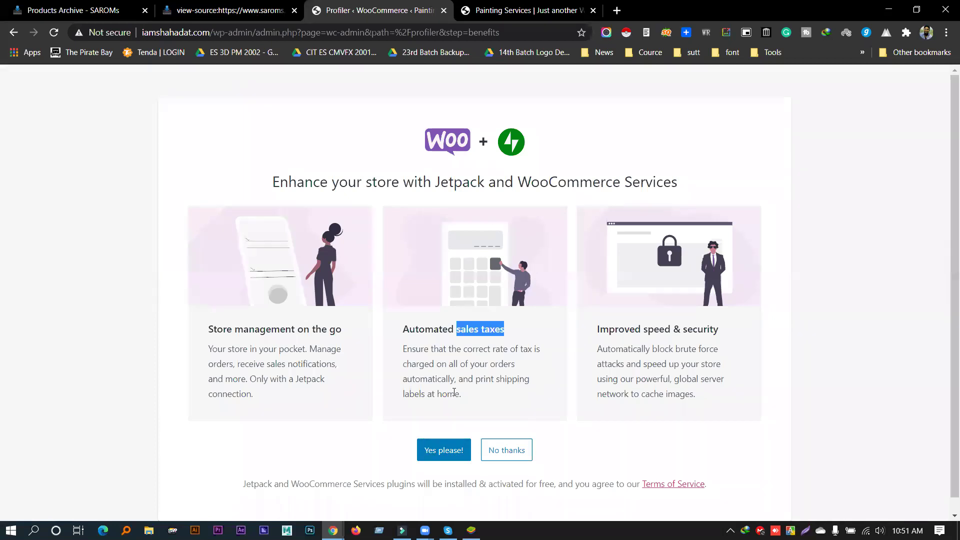
{"action": "left_click", "coordinate": [456, 458]}
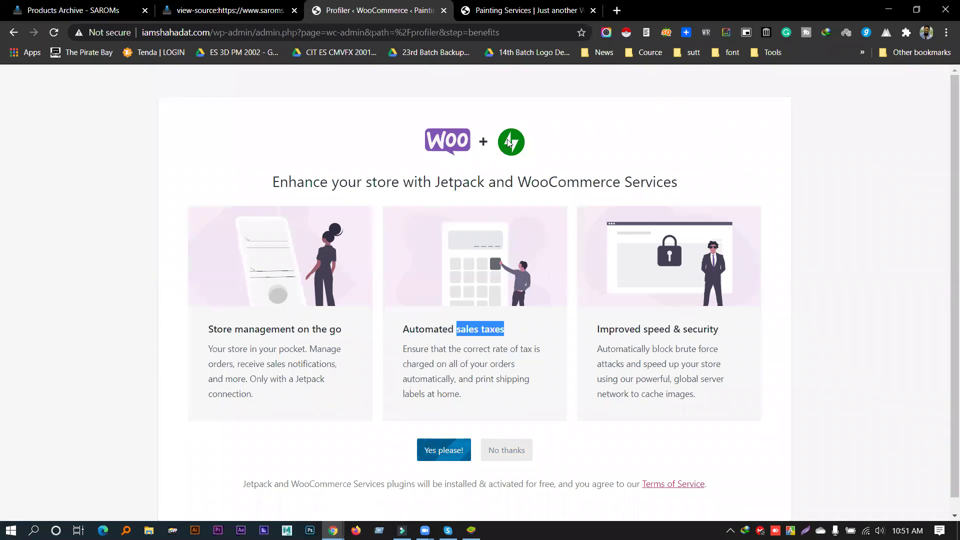
{"action": "double_click", "coordinate": [452, 188]}
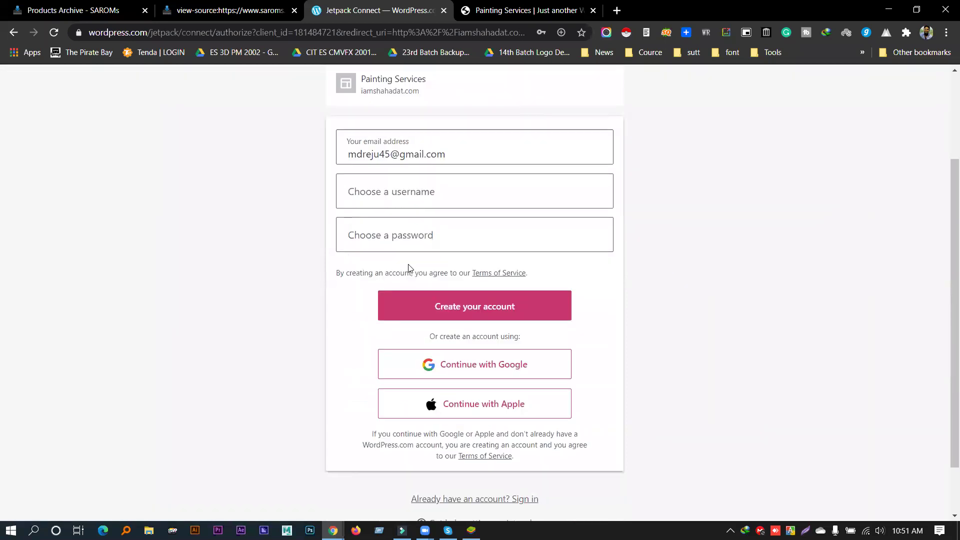
Create the Jetpack account via Google sign-in to authorize the Painting Services connection
{"action": "left_click_drag", "start_coordinate": [398, 127], "coordinate": [576, 135]}
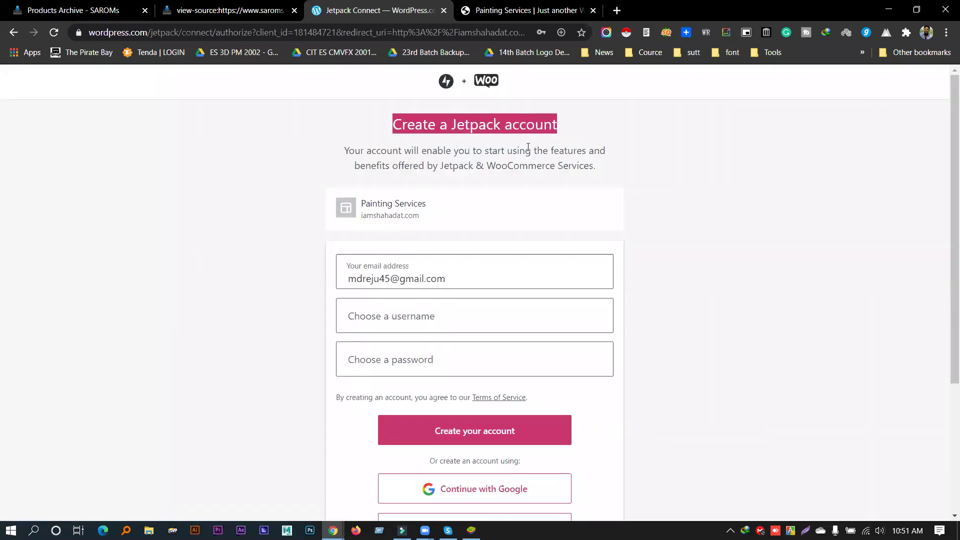
{"action": "scroll", "coordinate": [450, 235], "scroll_direction": "down", "scroll_amount": 3}
{"action": "left_click", "coordinate": [459, 304]}
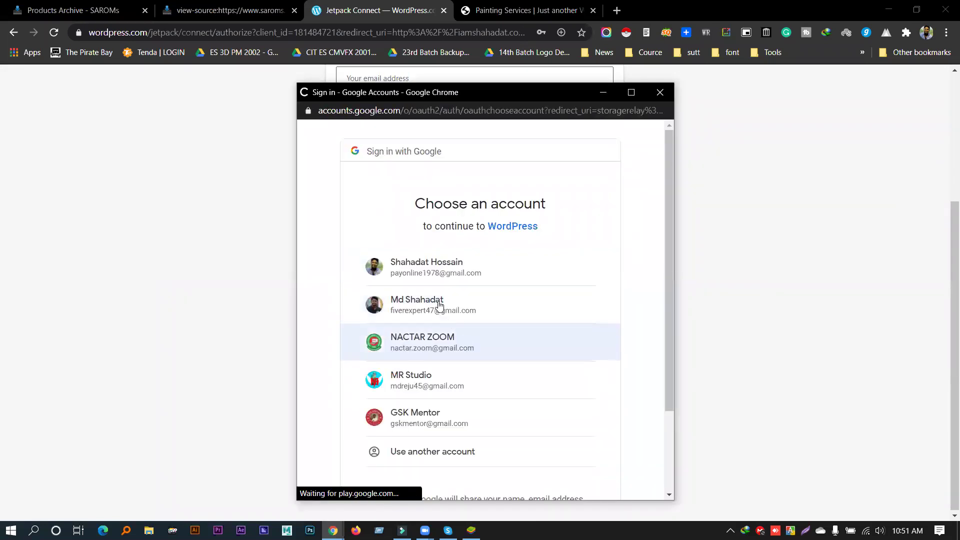
{"action": "left_click", "coordinate": [499, 305]}
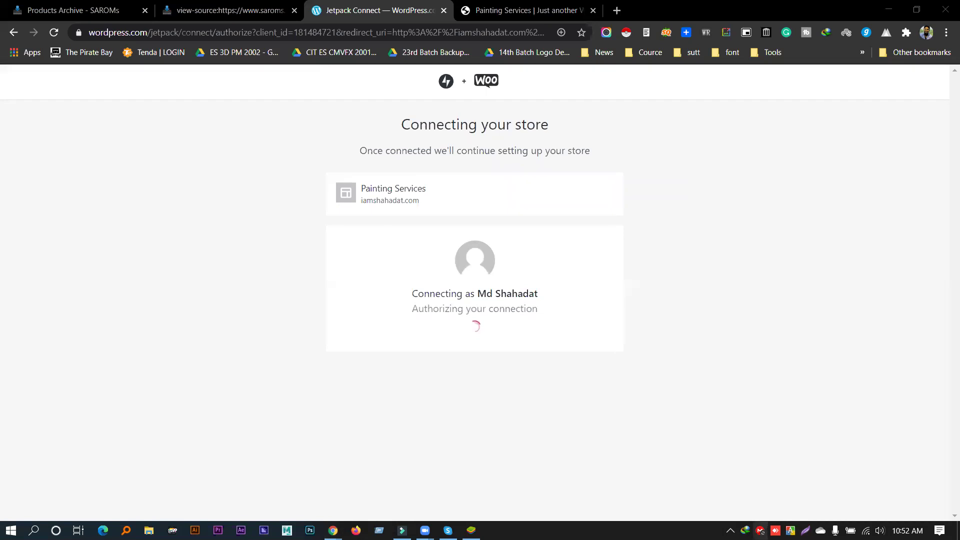
{"action": "left_click", "coordinate": [760, 530]}
Close the file-transfer panel, dismiss the welcome popup, and scroll through WooCommerce Home
{"action": "left_click", "coordinate": [761, 531]}
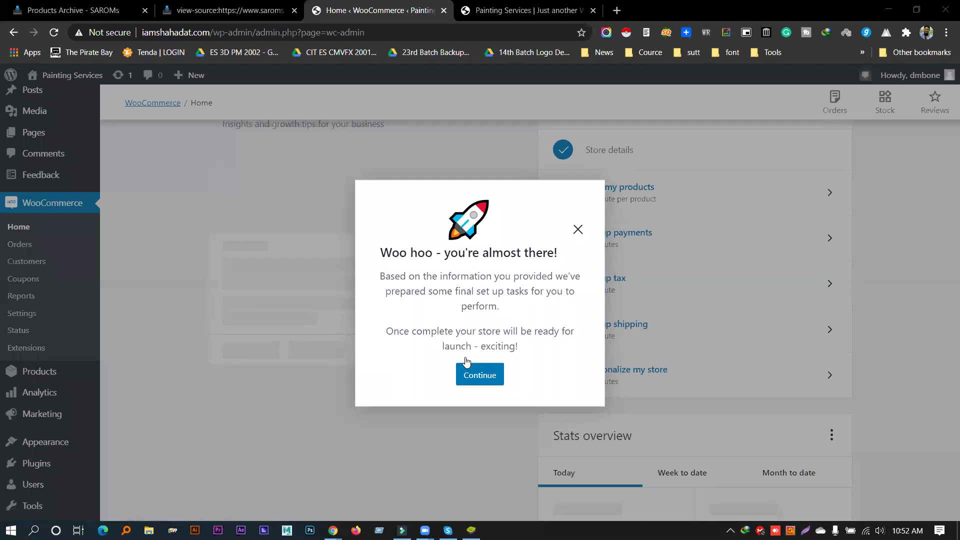
{"action": "left_click", "coordinate": [478, 375]}
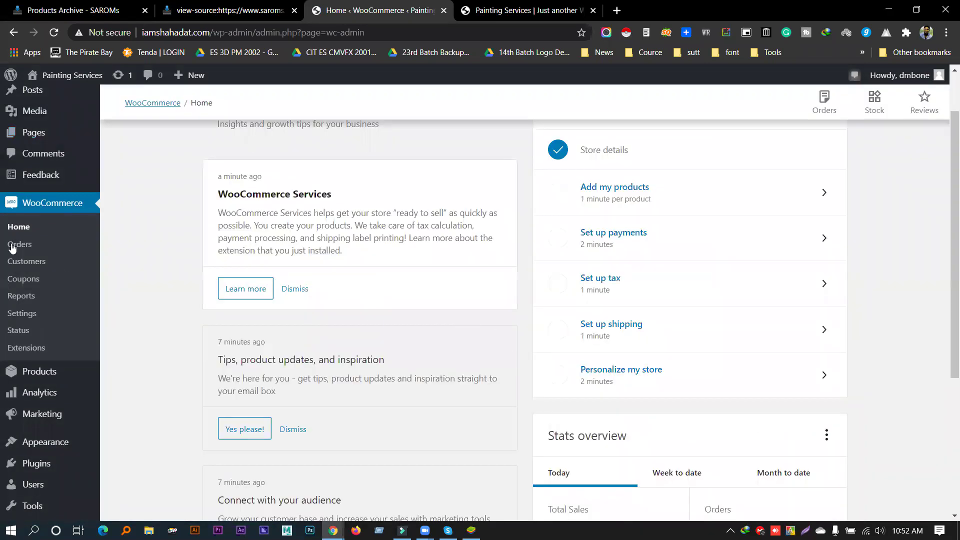
{"action": "mouse_move", "coordinate": [50, 375]}
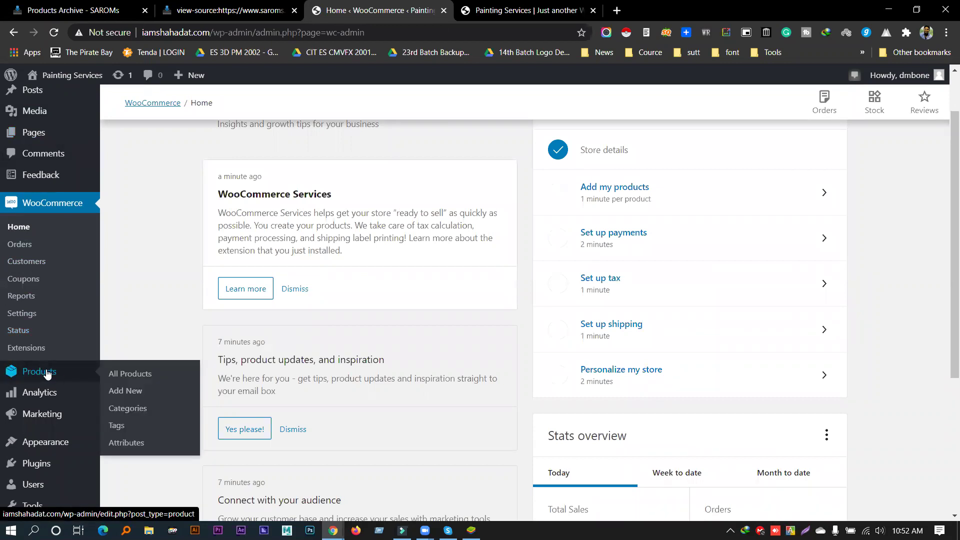
{"action": "scroll", "coordinate": [35, 350], "scroll_direction": "down", "scroll_amount": 1}
{"action": "mouse_move", "coordinate": [34, 342]}
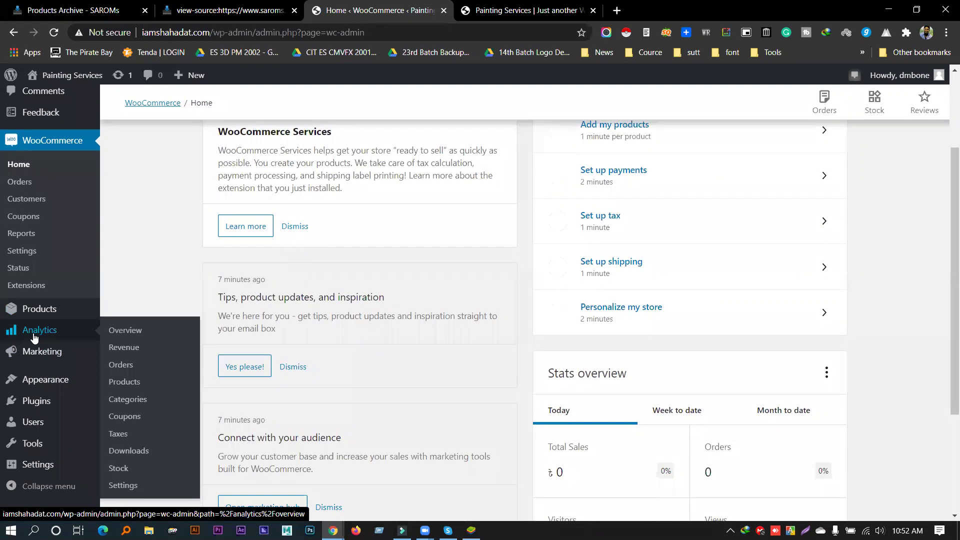
{"action": "scroll", "coordinate": [34, 338], "scroll_direction": "up", "scroll_amount": 1}
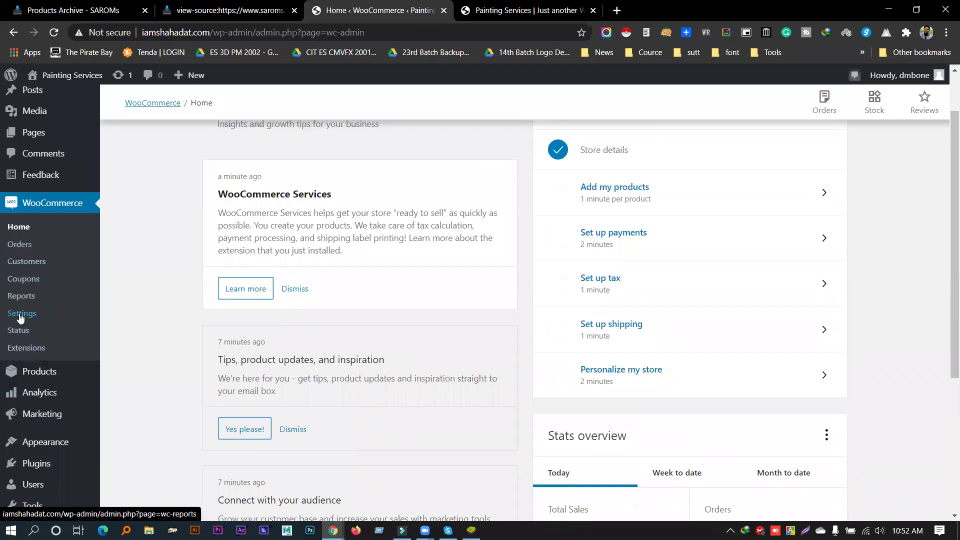
{"action": "scroll", "coordinate": [20, 318], "scroll_direction": "down", "scroll_amount": 2}
{"action": "scroll", "coordinate": [28, 275], "scroll_direction": "down", "scroll_amount": 1}
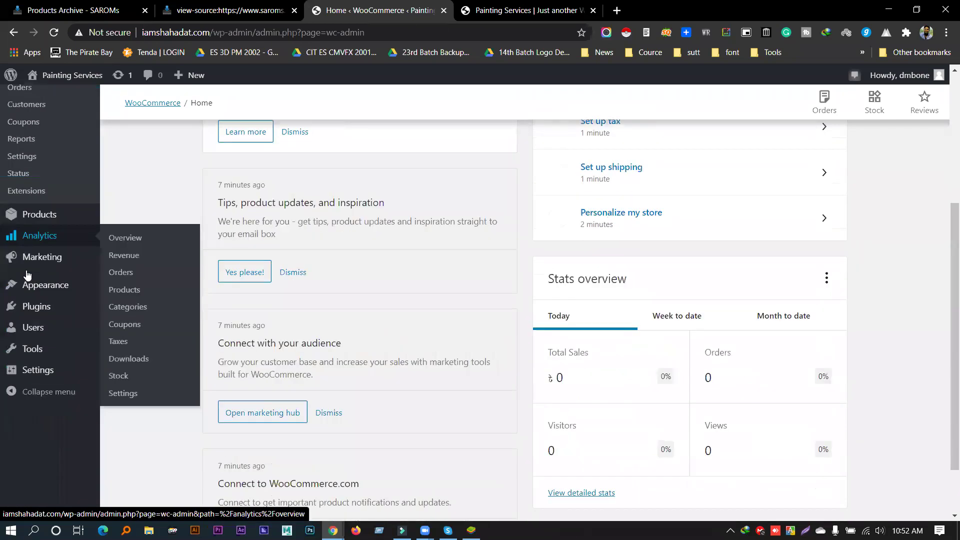
{"action": "scroll", "coordinate": [27, 275], "scroll_direction": "down", "scroll_amount": 1}
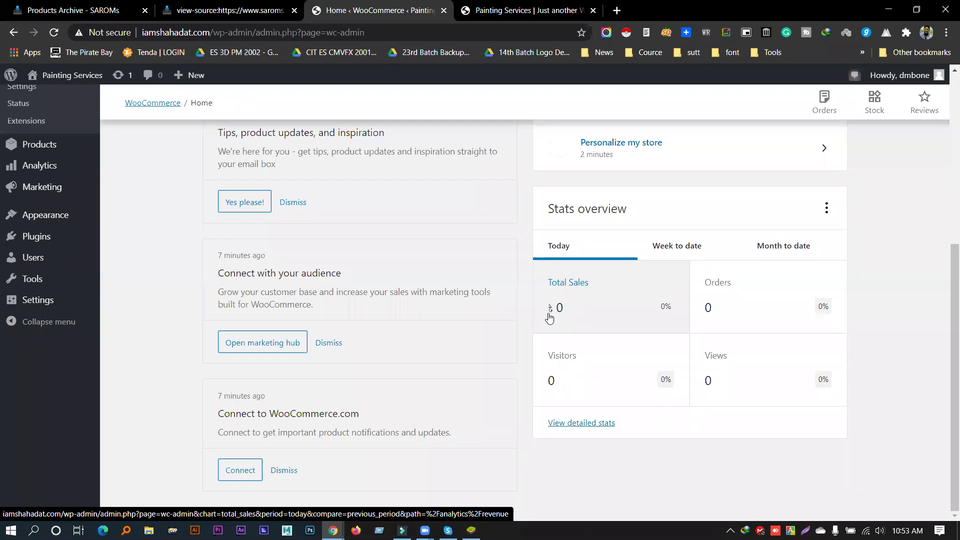
{"action": "scroll", "coordinate": [505, 330], "scroll_direction": "up", "scroll_amount": 6}
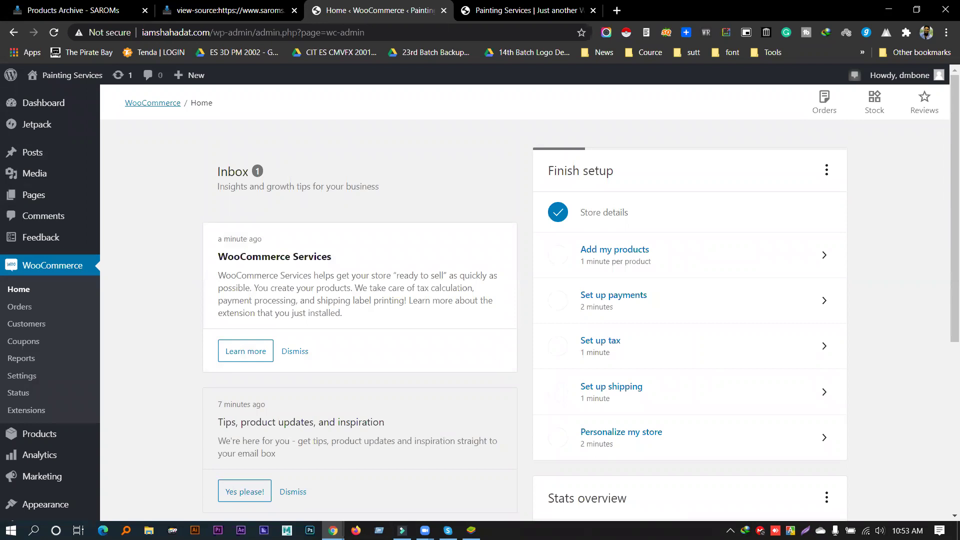
Select text in the WooCommerce Services description, then open the Add my products options
{"action": "triple_click", "coordinate": [485, 301]}
{"action": "left_click", "coordinate": [442, 295]}
{"action": "triple_click", "coordinate": [438, 288]}
{"action": "left_click", "coordinate": [420, 289]}
{"action": "left_click_drag", "start_coordinate": [429, 288], "coordinate": [304, 308]}
{"action": "double_click", "coordinate": [283, 275]}
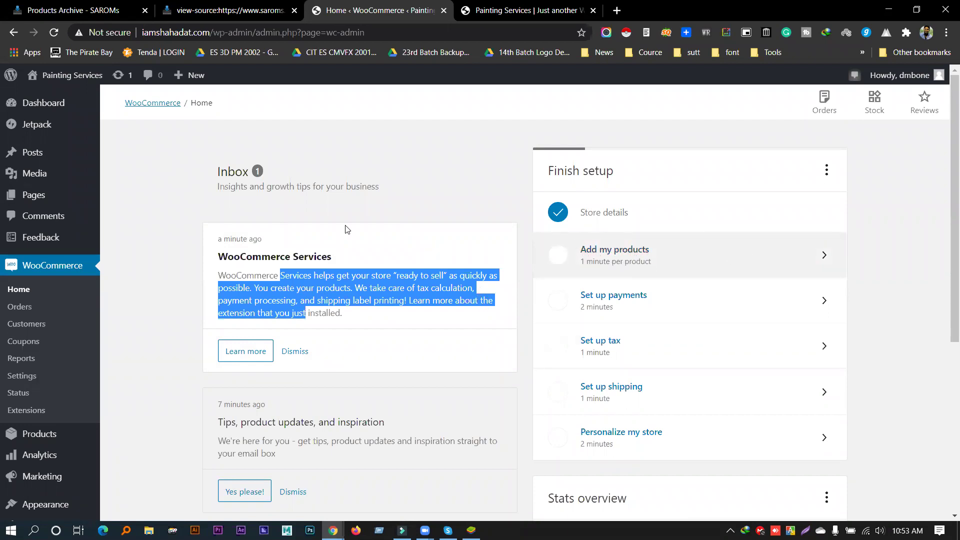
{"action": "scroll", "coordinate": [60, 414], "scroll_direction": "down", "scroll_amount": 3}
{"action": "mouse_move", "coordinate": [33, 322]}
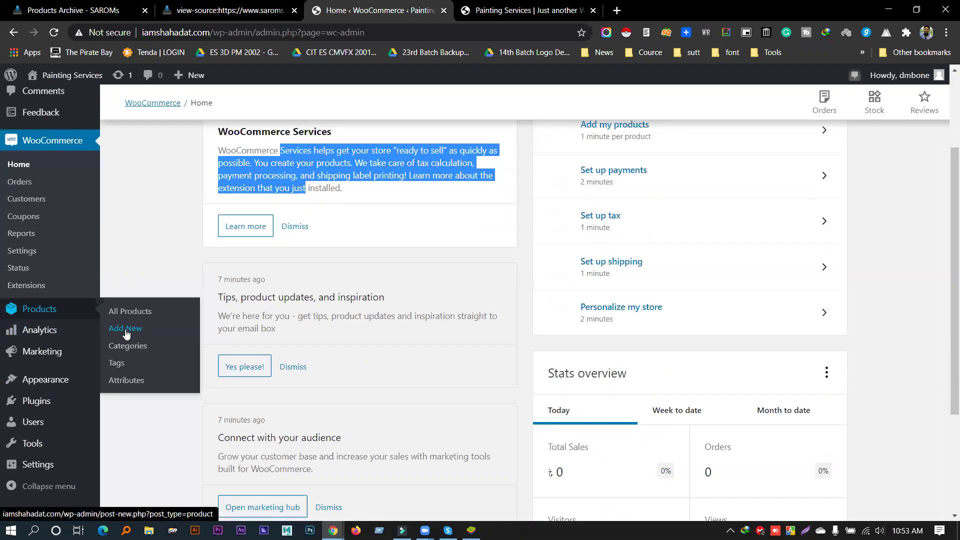
{"action": "scroll", "coordinate": [550, 250], "scroll_direction": "up", "scroll_amount": 3}
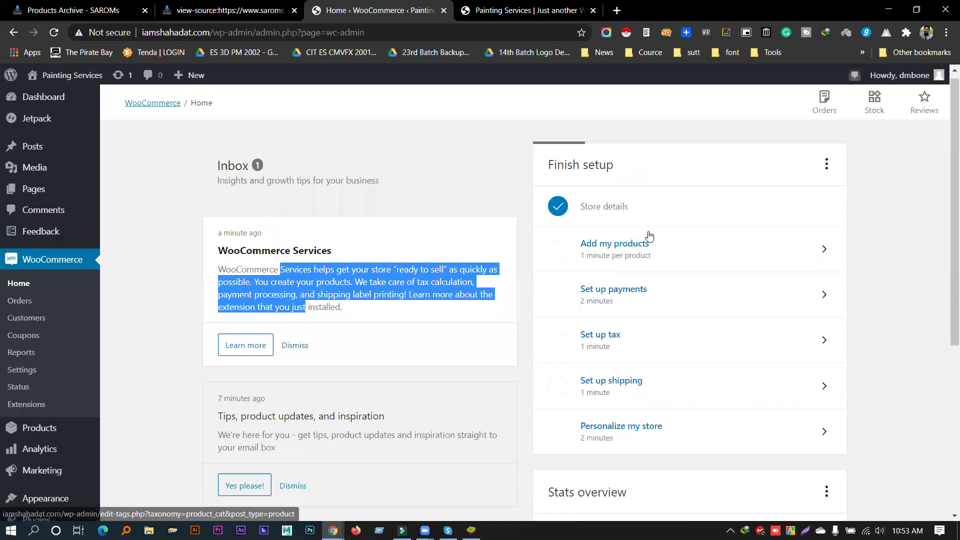
{"action": "left_click", "coordinate": [644, 254]}
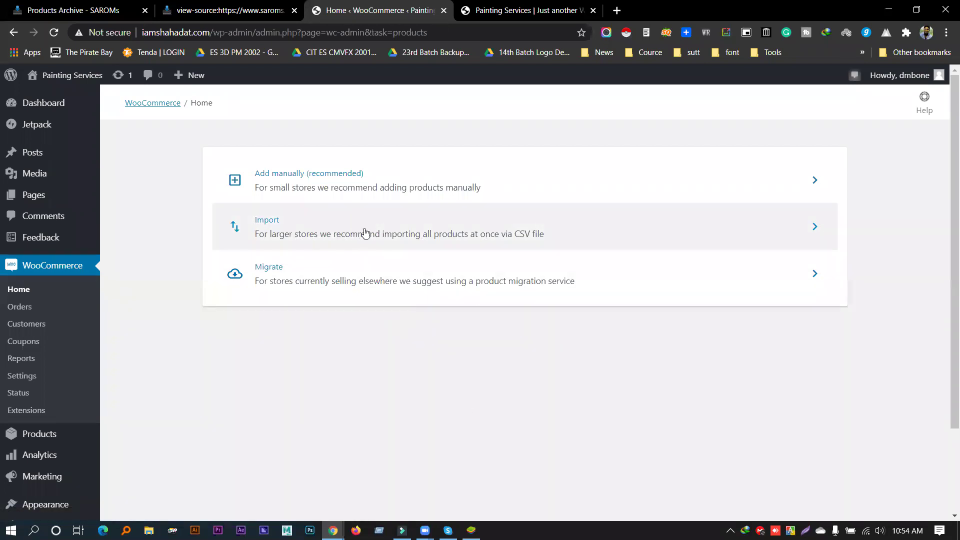
Choose 'Add manually (recommended)' for products and open a new blank browser tab
{"action": "left_click", "coordinate": [288, 180]}
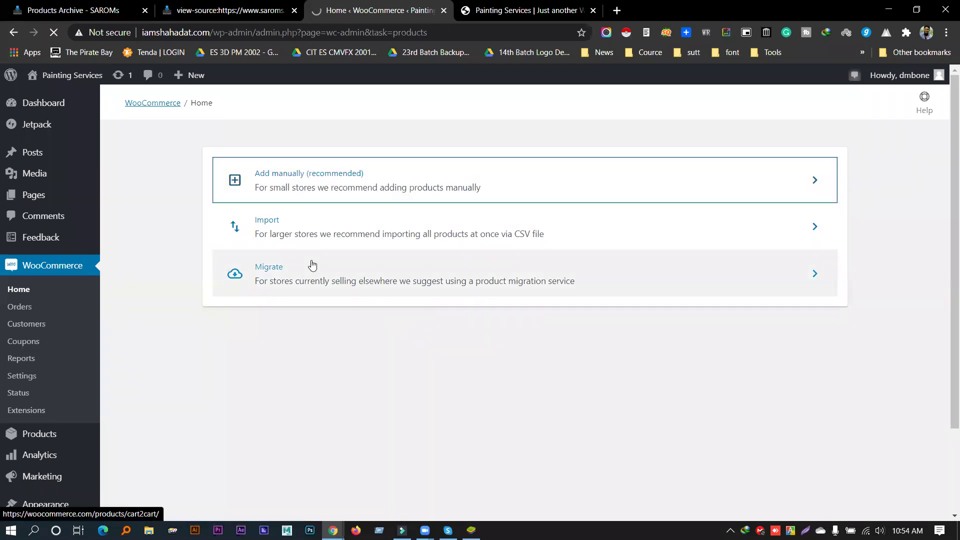
{"action": "left_click", "coordinate": [617, 10]}
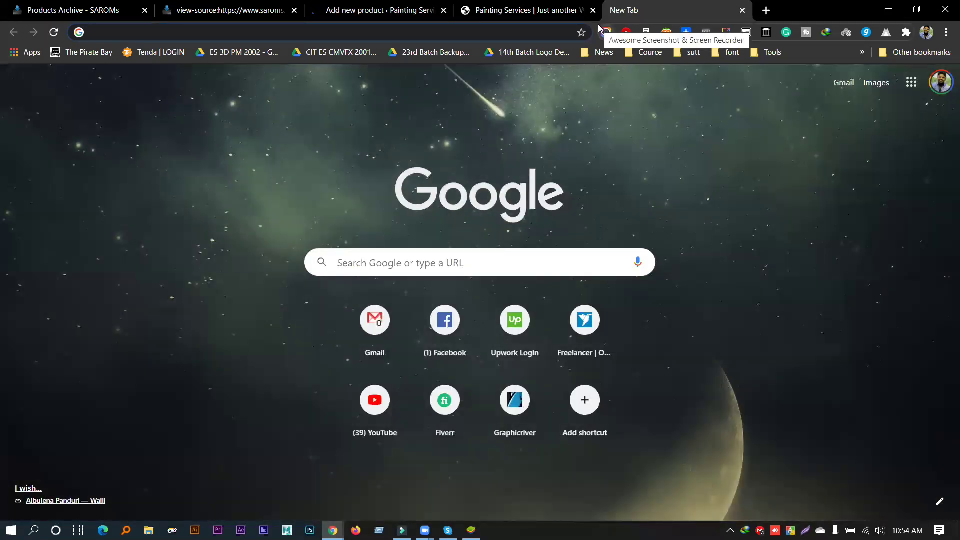
Go to amazon.com using the address bar suggestion
{"action": "type", "text": "ana"}
{"action": "key", "text": "BackSpace"}
{"action": "key", "text": "BackSpace"}
{"action": "type", "text": "a"}
{"action": "key", "text": "BackSpace"}
{"action": "key", "text": "Down"}
{"action": "key", "text": "Return"}
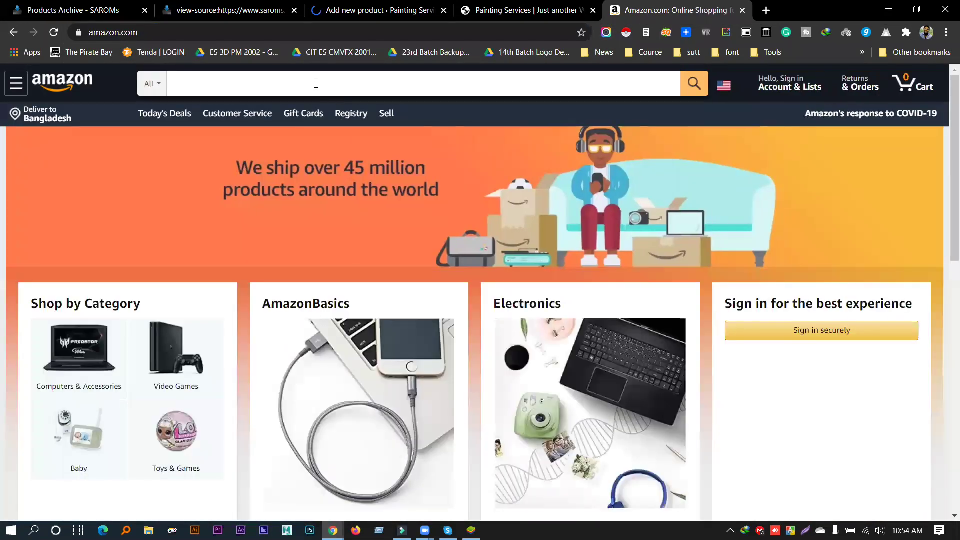
Search Amazon for iPhones by entering 'l phone' in the product search
{"action": "left_click", "coordinate": [316, 84]}
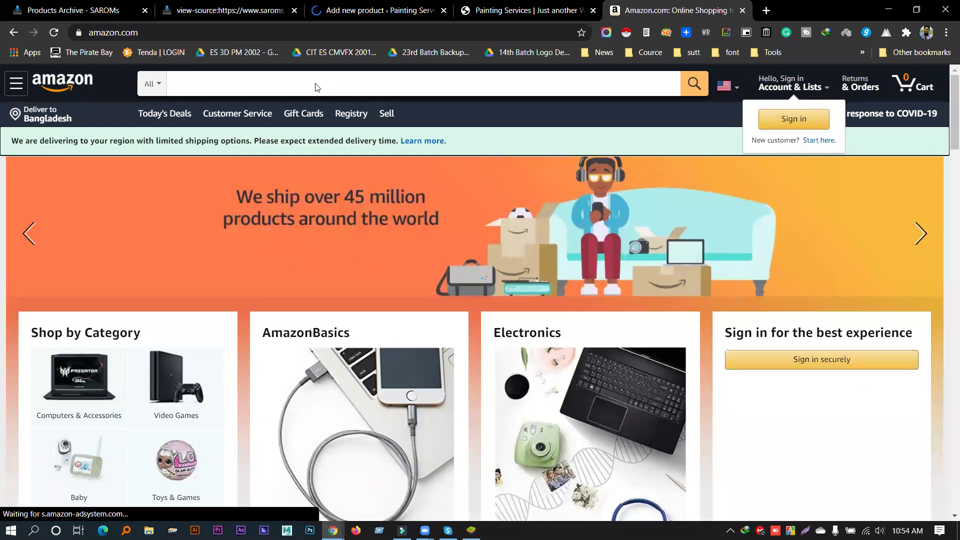
{"action": "scroll", "coordinate": [316, 84], "scroll_direction": "down", "scroll_amount": 8}
{"action": "scroll", "coordinate": [305, 88], "scroll_direction": "up", "scroll_amount": 8}
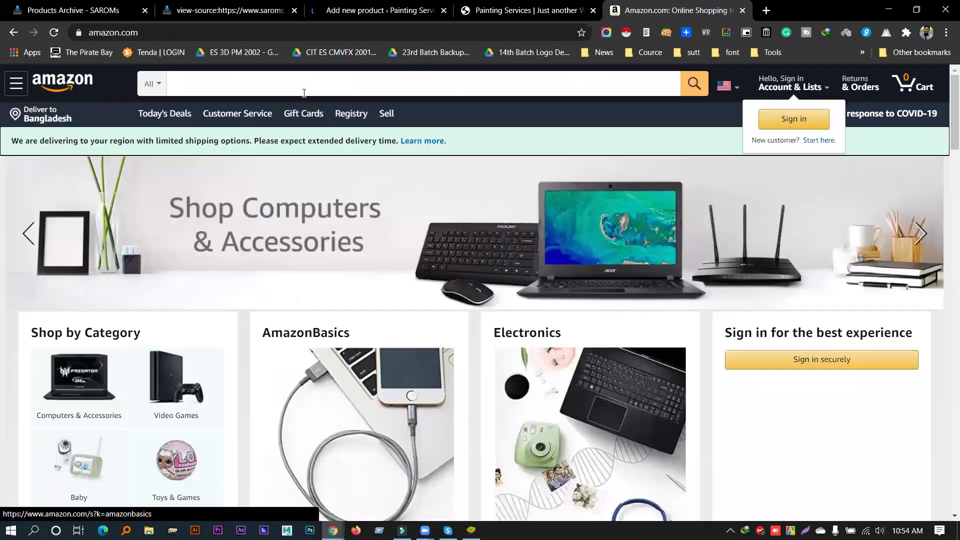
{"action": "left_click", "coordinate": [304, 89]}
{"action": "type", "text": "l phone"}
{"action": "key", "text": "Return"}
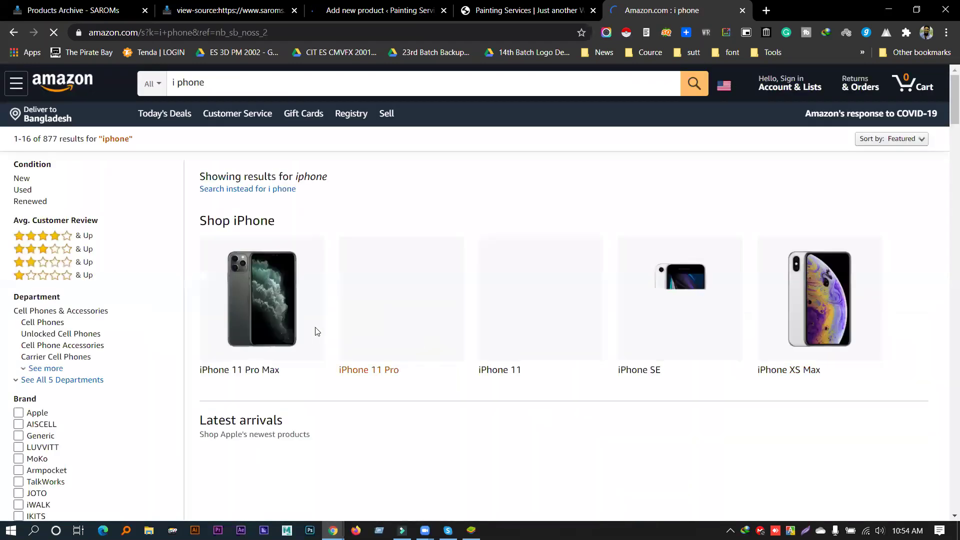
Open three iPhone listings from Latest arrivals in background tabs
{"action": "scroll", "coordinate": [295, 335], "scroll_direction": "down", "scroll_amount": 5}
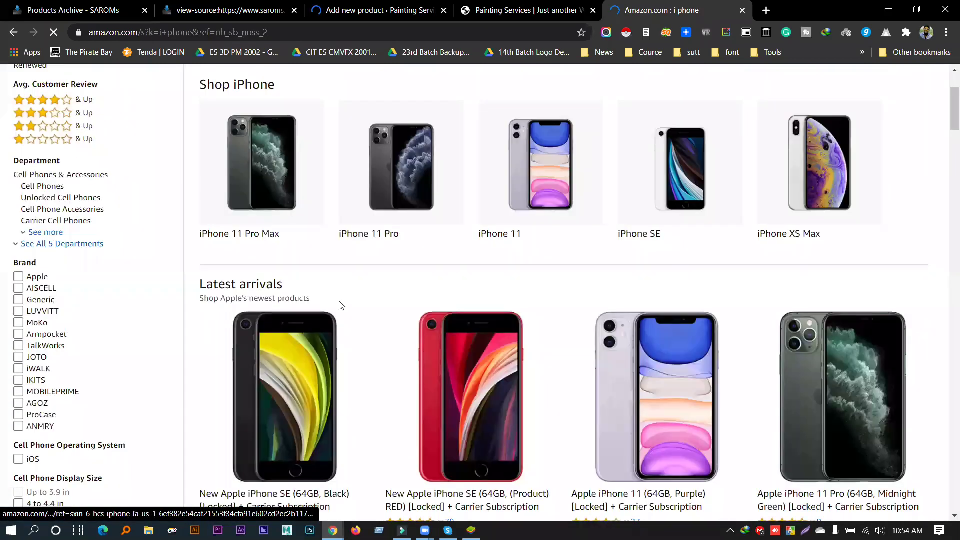
{"action": "scroll", "coordinate": [380, 340], "scroll_direction": "down", "scroll_amount": 2}
{"action": "middle_click", "coordinate": [438, 335]}
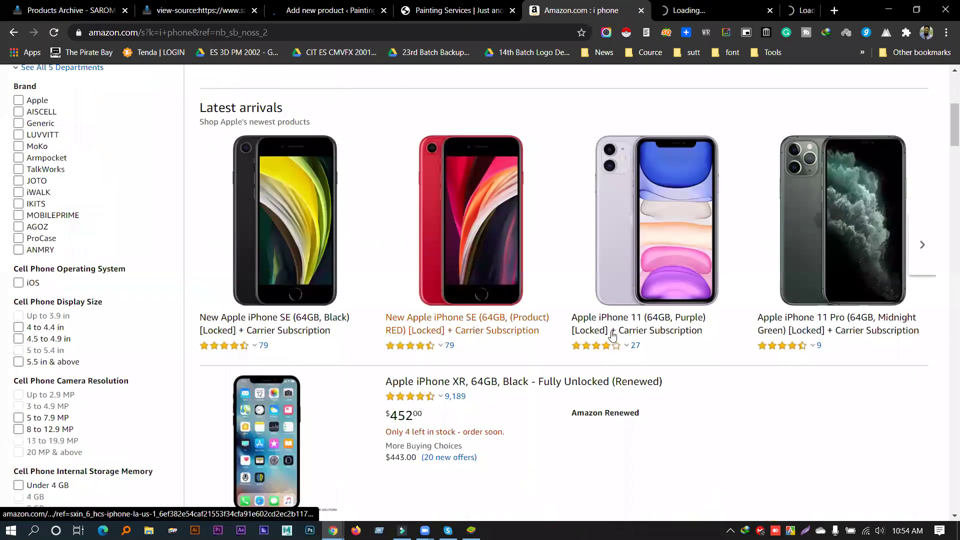
{"action": "middle_click", "coordinate": [611, 332]}
{"action": "middle_click", "coordinate": [245, 148]}
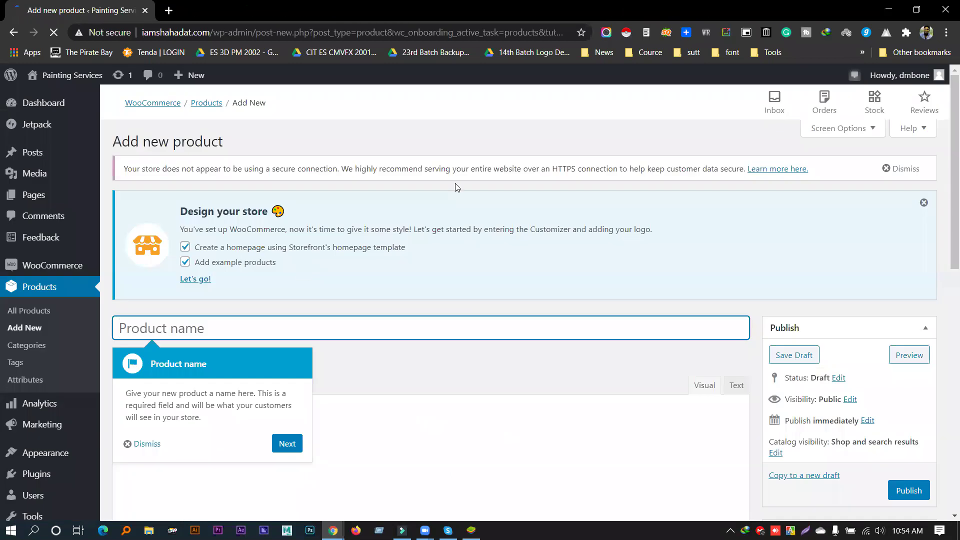
Close the Design your store banner, the HTTPS notice and the Product name tip
{"action": "left_click", "coordinate": [924, 205]}
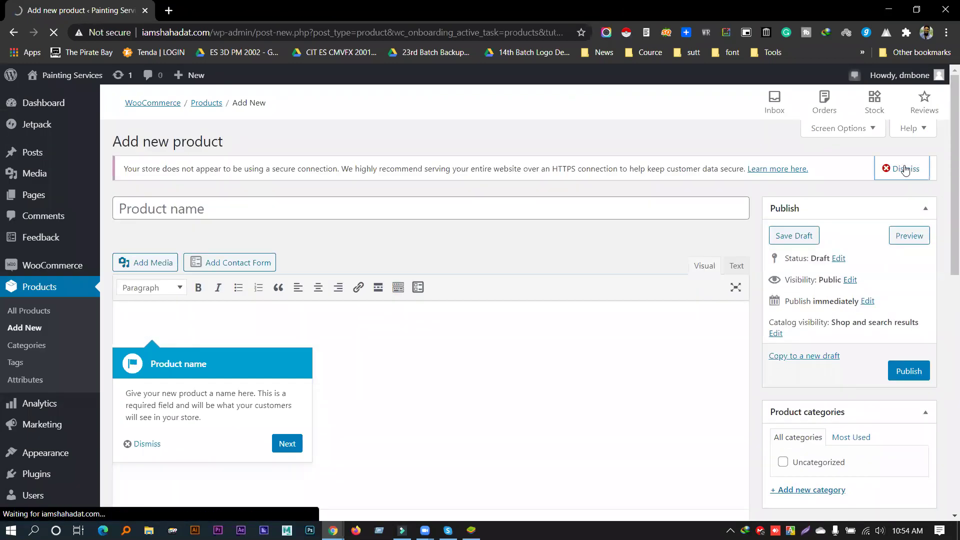
{"action": "left_click", "coordinate": [906, 169]}
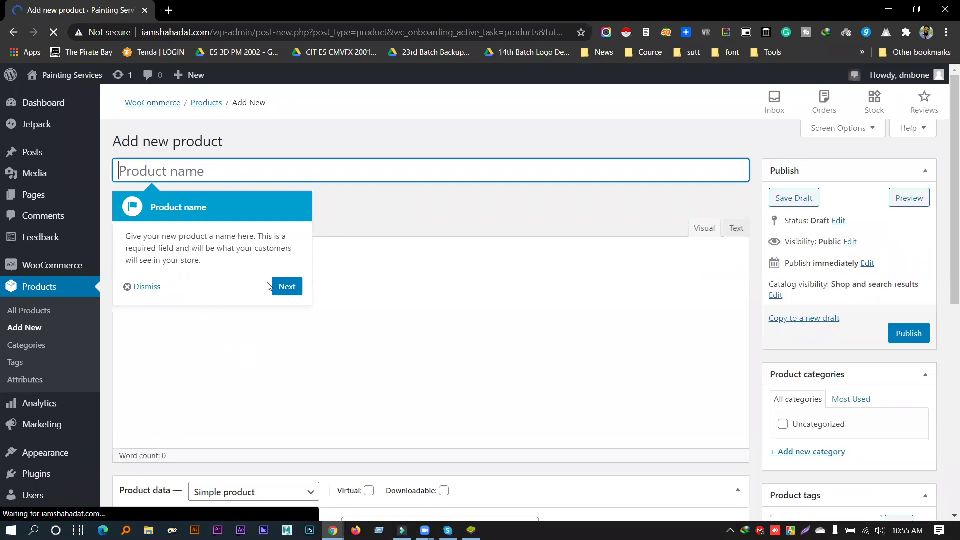
{"action": "left_click", "coordinate": [144, 287]}
Visit the product name, description and short description fields, leaving them all empty
{"action": "left_click", "coordinate": [136, 172]}
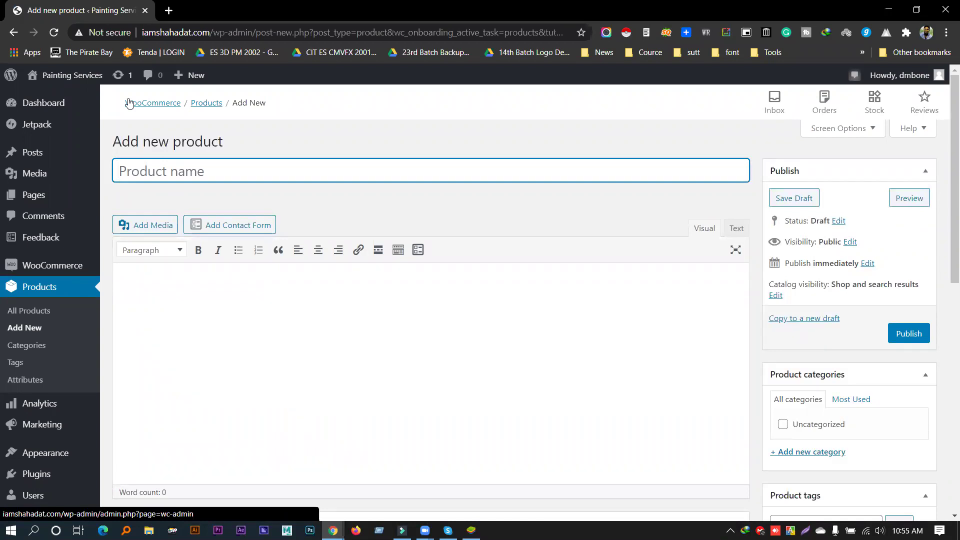
{"action": "left_click", "coordinate": [223, 315]}
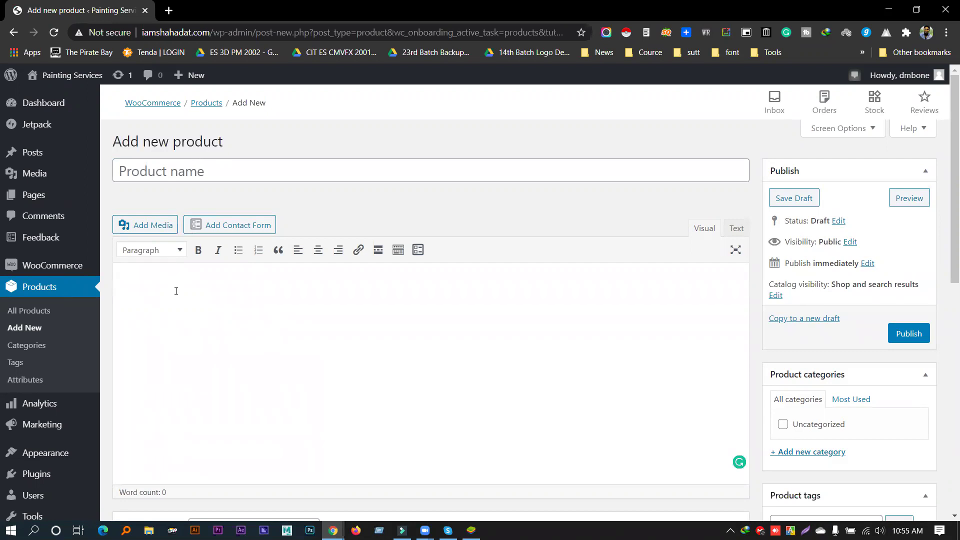
{"action": "scroll", "coordinate": [182, 320], "scroll_direction": "down", "scroll_amount": 1}
{"action": "scroll", "coordinate": [201, 328], "scroll_direction": "down", "scroll_amount": 3}
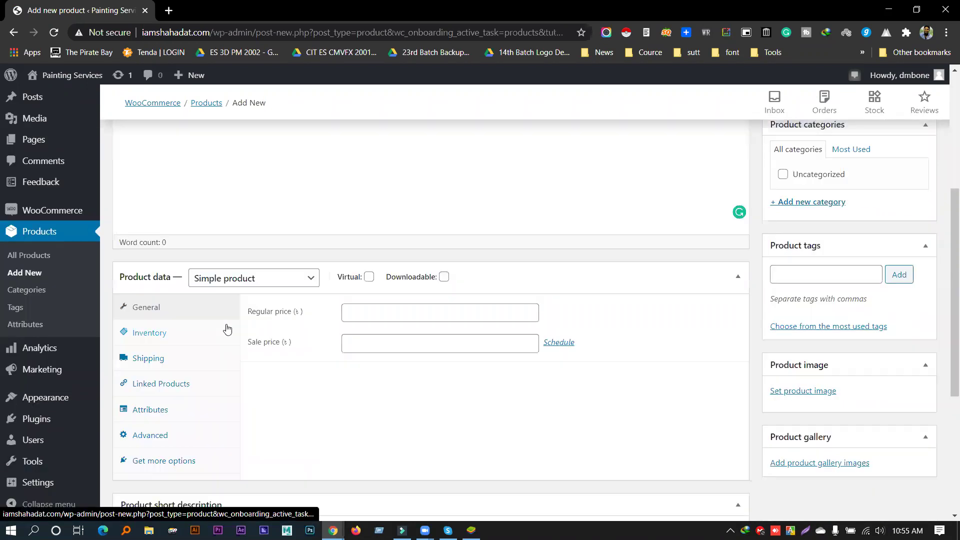
{"action": "scroll", "coordinate": [340, 356], "scroll_direction": "down", "scroll_amount": 3}
{"action": "scroll", "coordinate": [221, 353], "scroll_direction": "down", "scroll_amount": 1}
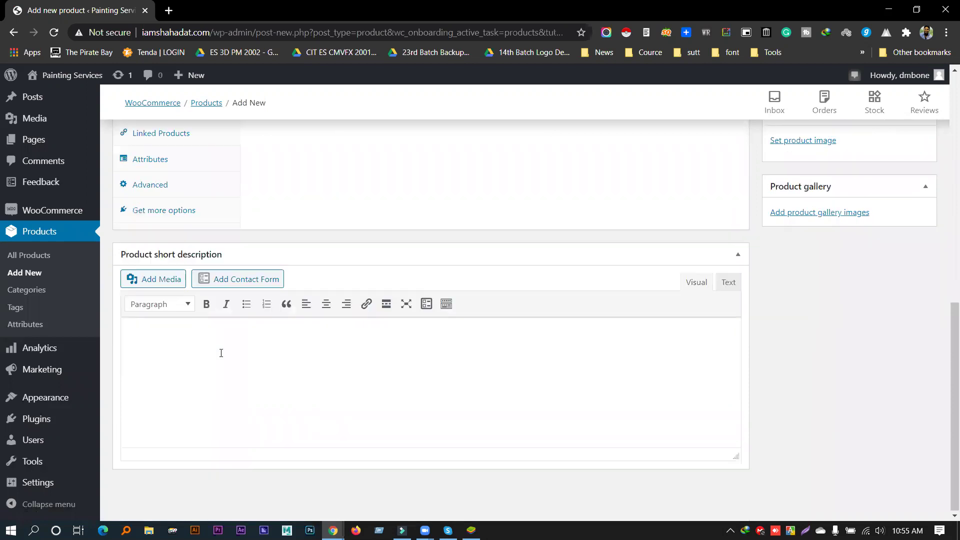
{"action": "left_click", "coordinate": [162, 336]}
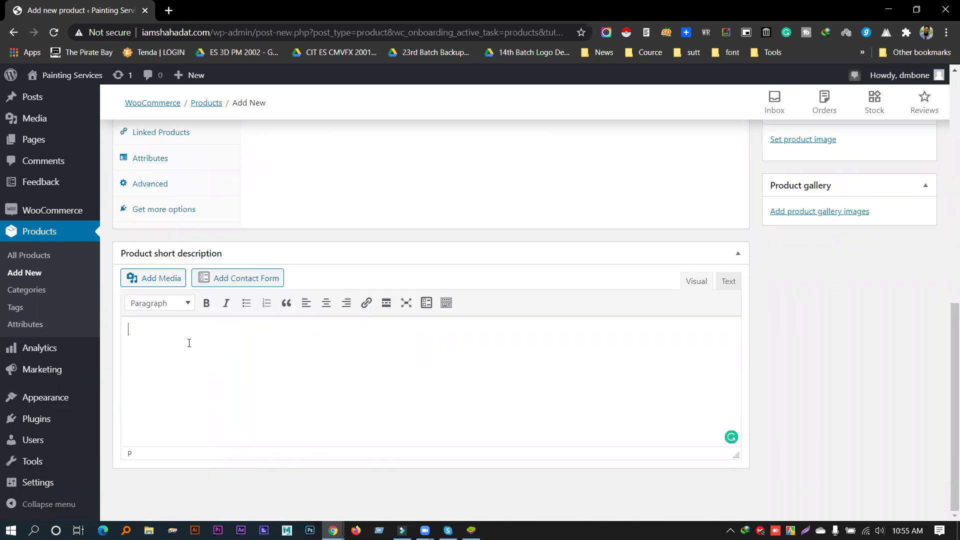
Return to the Amazon iPhone SE listing and read its subscription terms and back-in-stock notice
{"action": "mouse_move", "coordinate": [333, 530]}
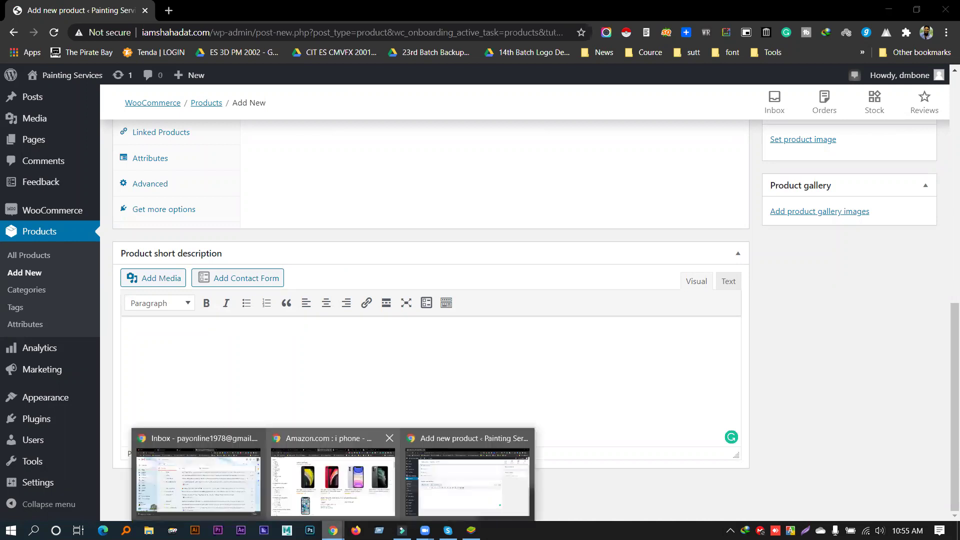
{"action": "left_click", "coordinate": [333, 480]}
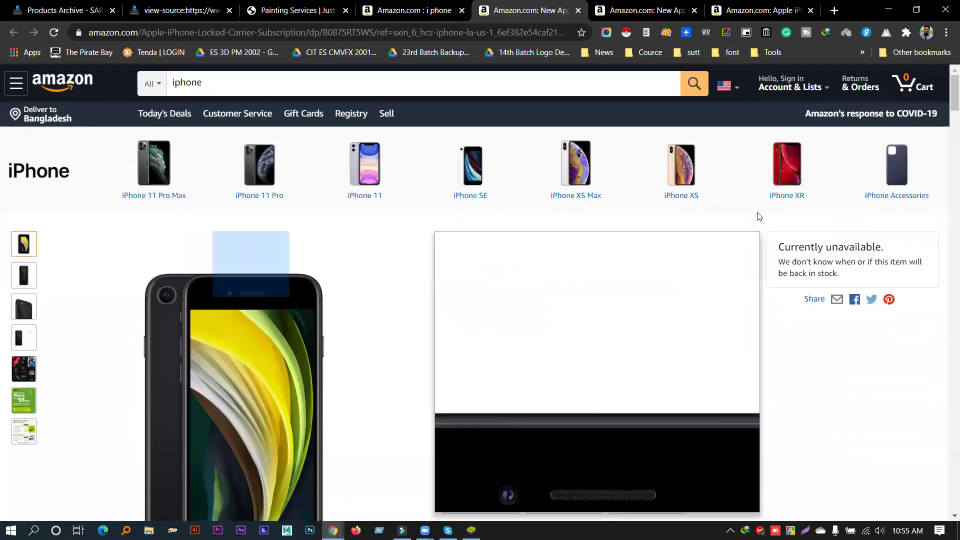
{"action": "scroll", "coordinate": [724, 220], "scroll_direction": "down", "scroll_amount": 7}
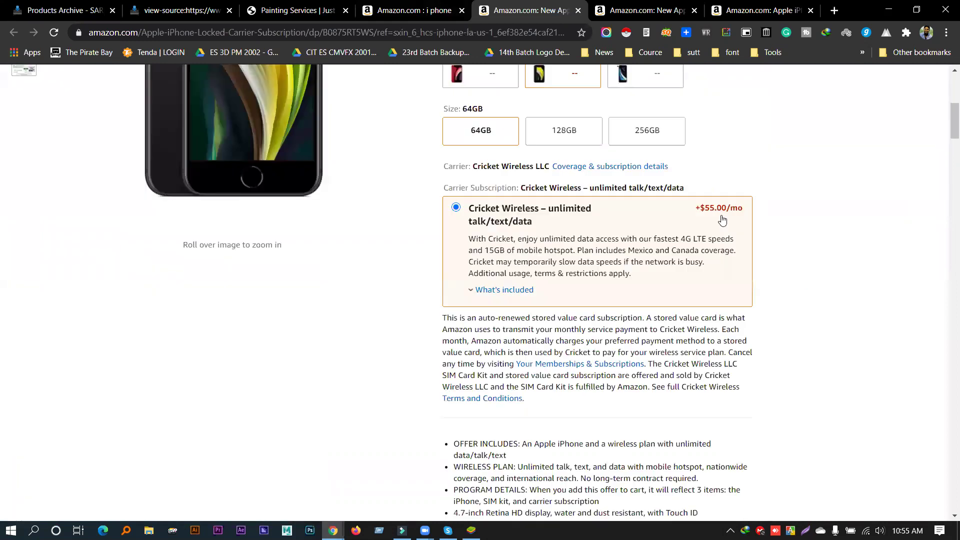
{"action": "scroll", "coordinate": [514, 262], "scroll_direction": "down", "scroll_amount": 1}
{"action": "triple_click", "coordinate": [471, 259]}
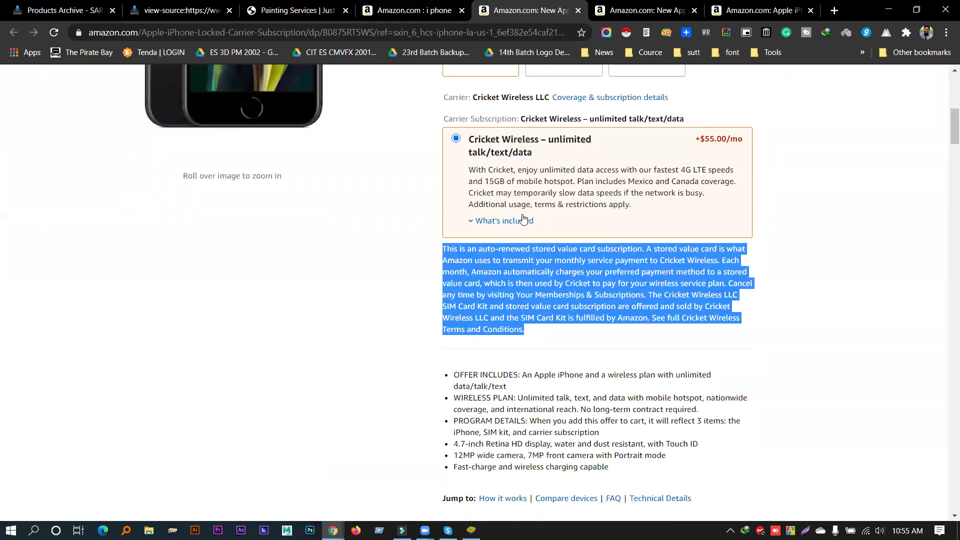
{"action": "left_click", "coordinate": [547, 231]}
{"action": "scroll", "coordinate": [564, 243], "scroll_direction": "up", "scroll_amount": 5}
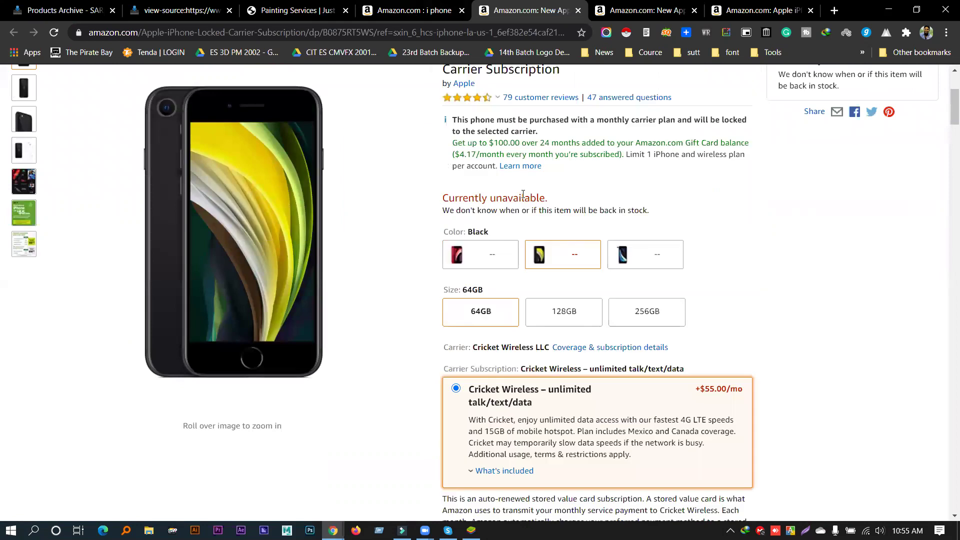
{"action": "left_click_drag", "start_coordinate": [663, 220], "coordinate": [660, 335]}
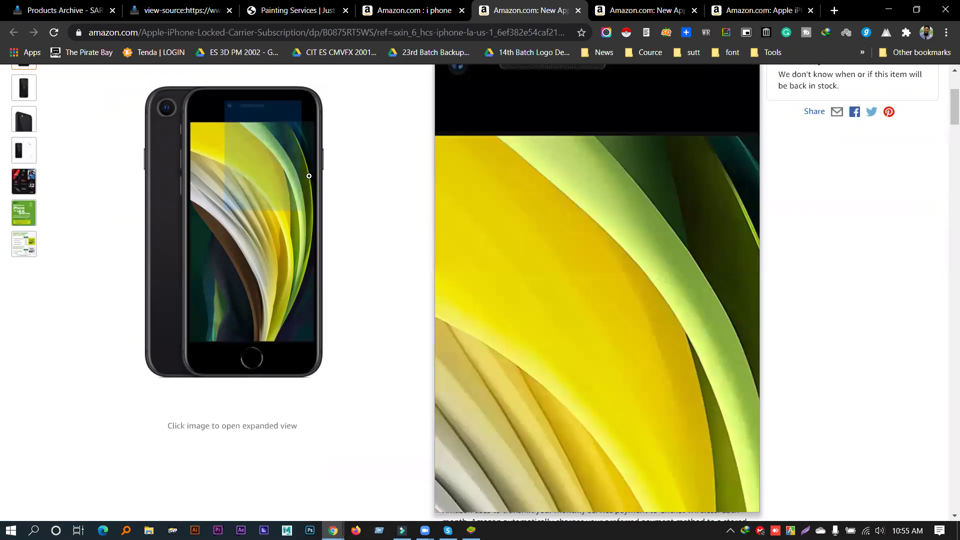
{"action": "left_click", "coordinate": [352, 154]}
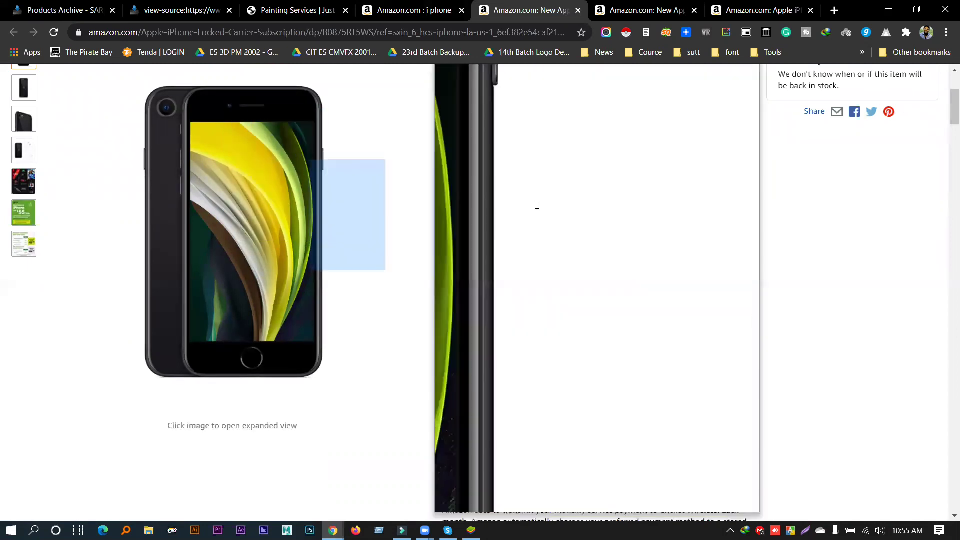
{"action": "double_click", "coordinate": [562, 210]}
{"action": "left_click_drag", "start_coordinate": [651, 211], "coordinate": [544, 191]}
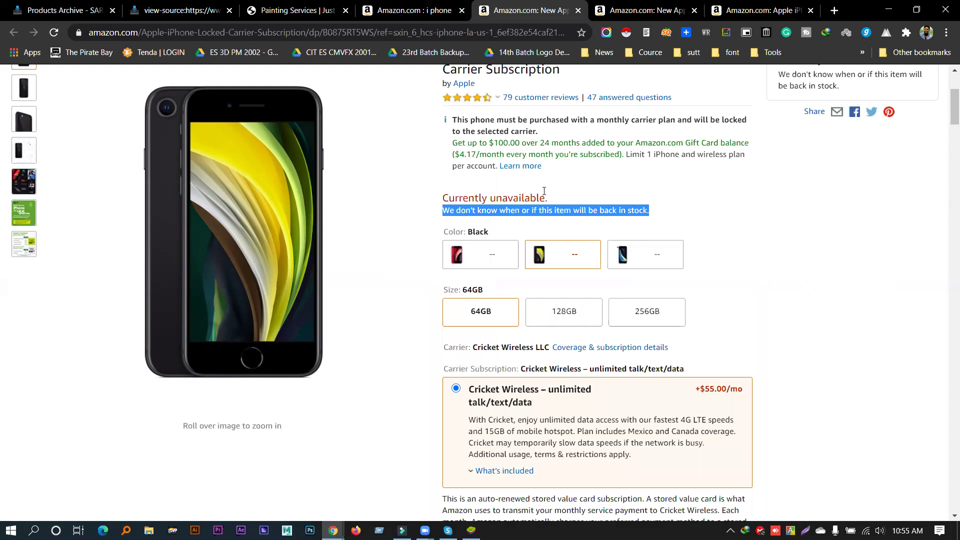
Scroll to the Technical Details and select the Display and Capacity spec rows
{"action": "scroll", "coordinate": [545, 195], "scroll_direction": "down", "scroll_amount": 5}
{"action": "scroll", "coordinate": [544, 199], "scroll_direction": "down", "scroll_amount": 10}
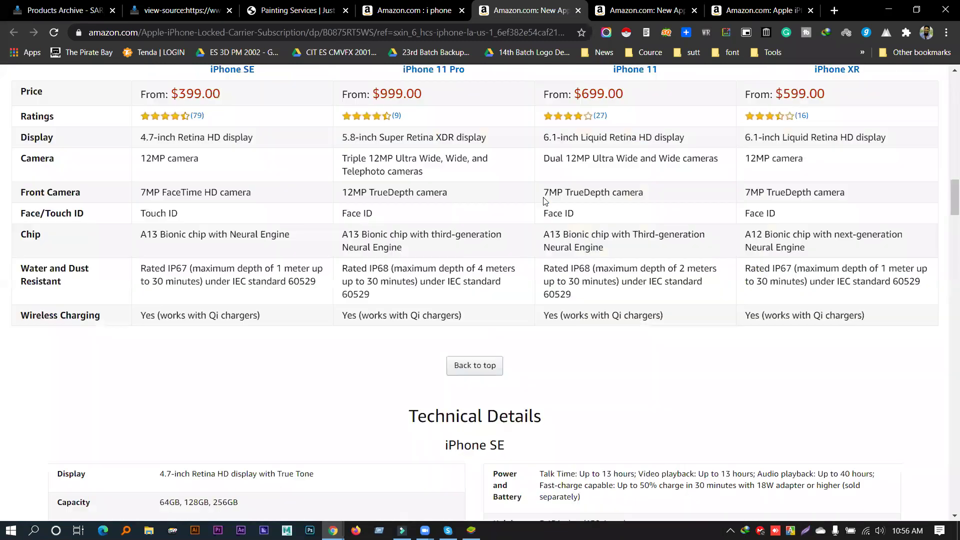
{"action": "scroll", "coordinate": [546, 196], "scroll_direction": "down", "scroll_amount": 7}
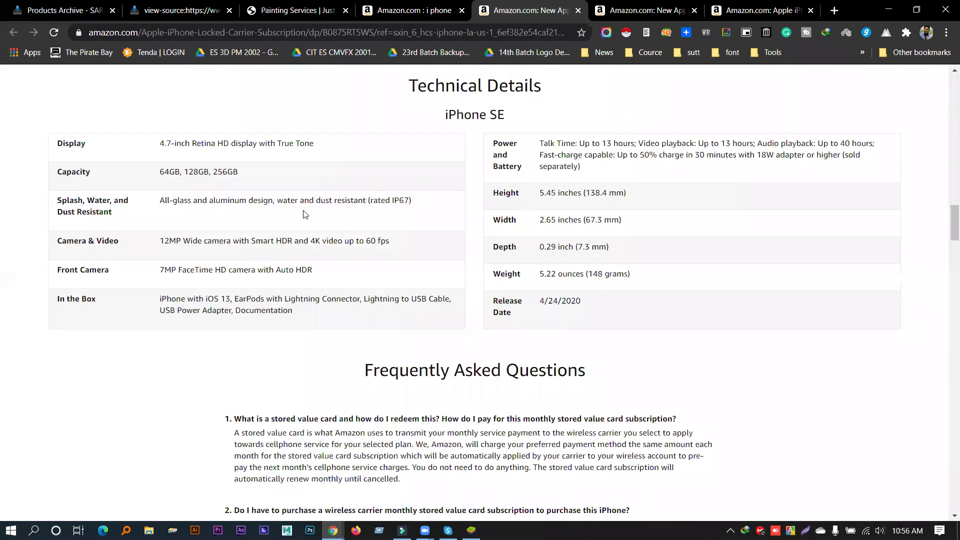
{"action": "scroll", "coordinate": [483, 246], "scroll_direction": "up", "scroll_amount": 9}
{"action": "scroll", "coordinate": [410, 275], "scroll_direction": "up", "scroll_amount": 4}
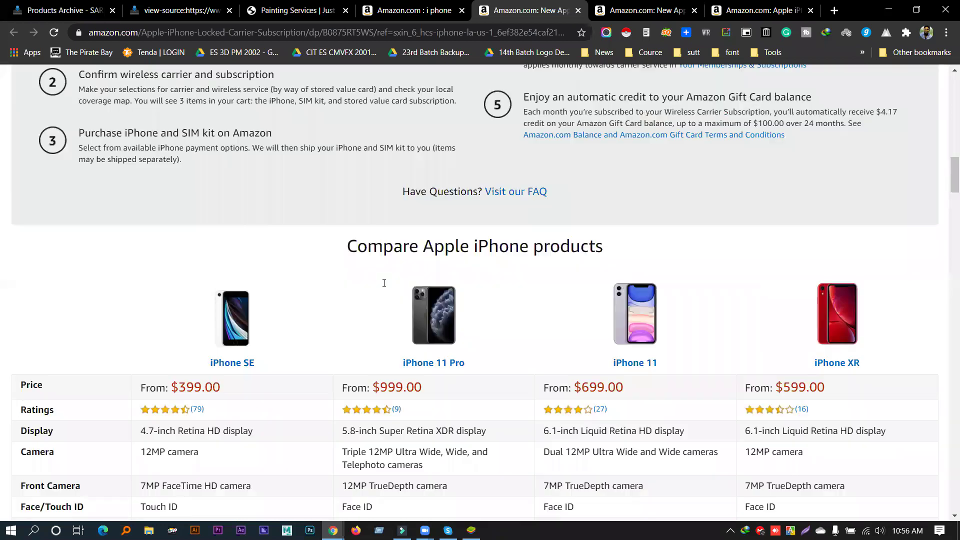
{"action": "scroll", "coordinate": [383, 289], "scroll_direction": "down", "scroll_amount": 12}
{"action": "scroll", "coordinate": [382, 284], "scroll_direction": "down", "scroll_amount": 15}
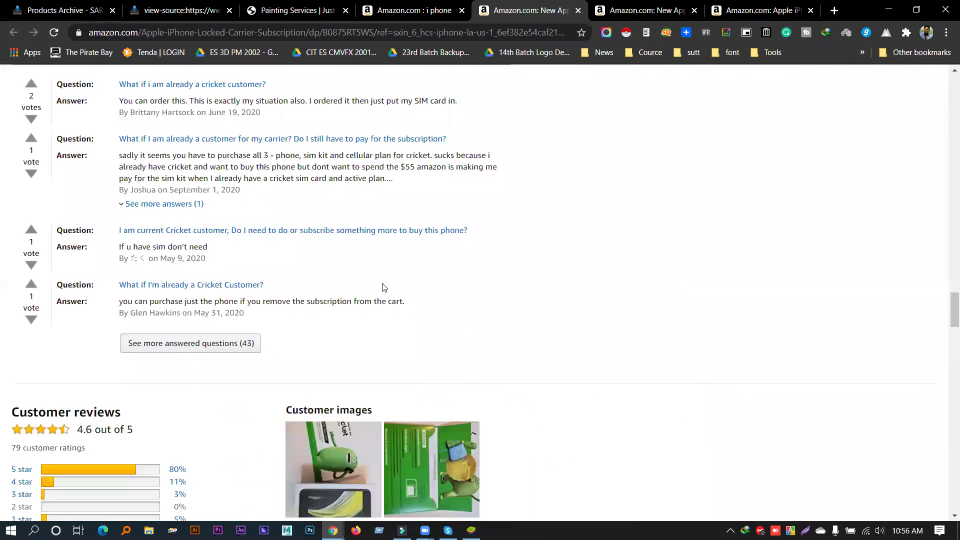
{"action": "scroll", "coordinate": [384, 286], "scroll_direction": "down", "scroll_amount": 15}
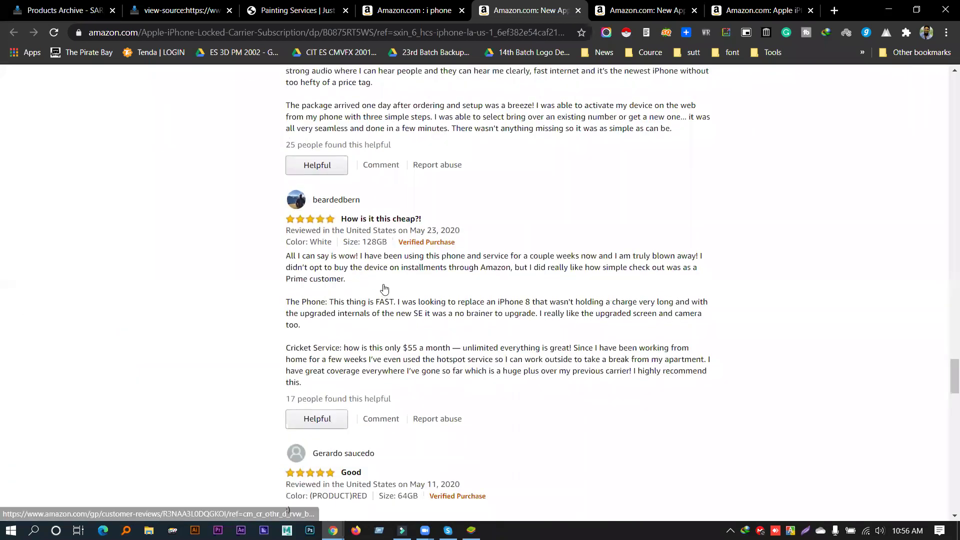
{"action": "scroll", "coordinate": [395, 268], "scroll_direction": "up", "scroll_amount": 20}
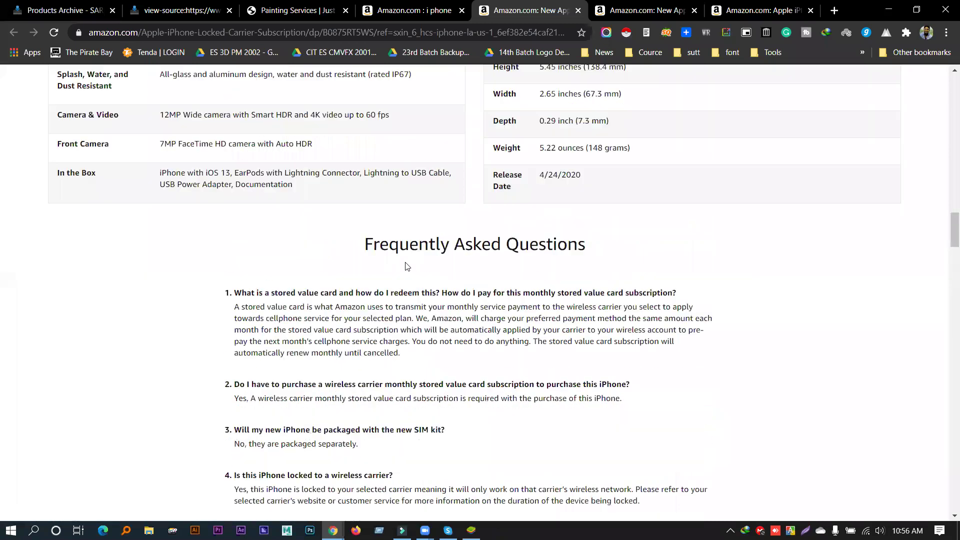
{"action": "left_click_drag", "start_coordinate": [375, 244], "coordinate": [586, 244]}
{"action": "scroll", "coordinate": [69, 138], "scroll_direction": "up", "scroll_amount": 3}
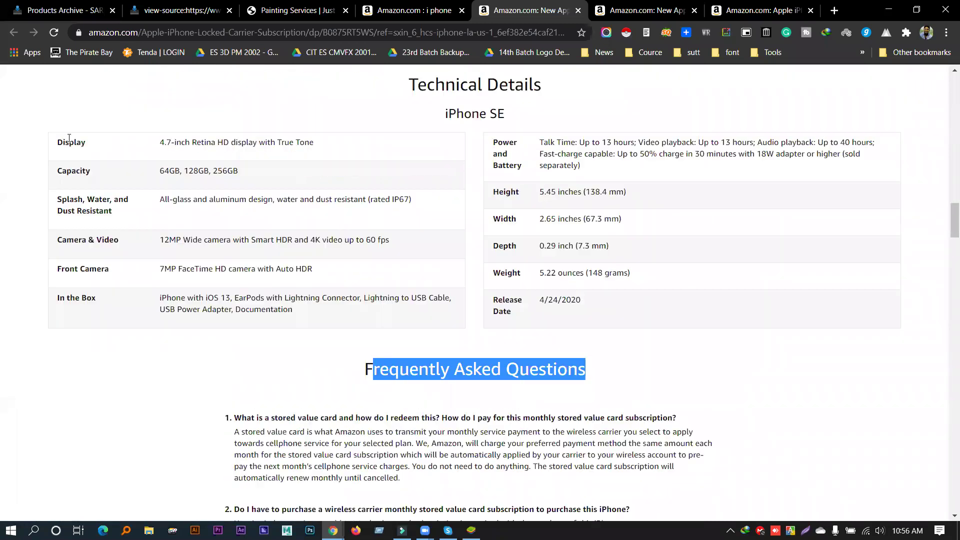
{"action": "double_click", "coordinate": [71, 143]}
{"action": "left_click_drag", "start_coordinate": [67, 171], "coordinate": [227, 171]}
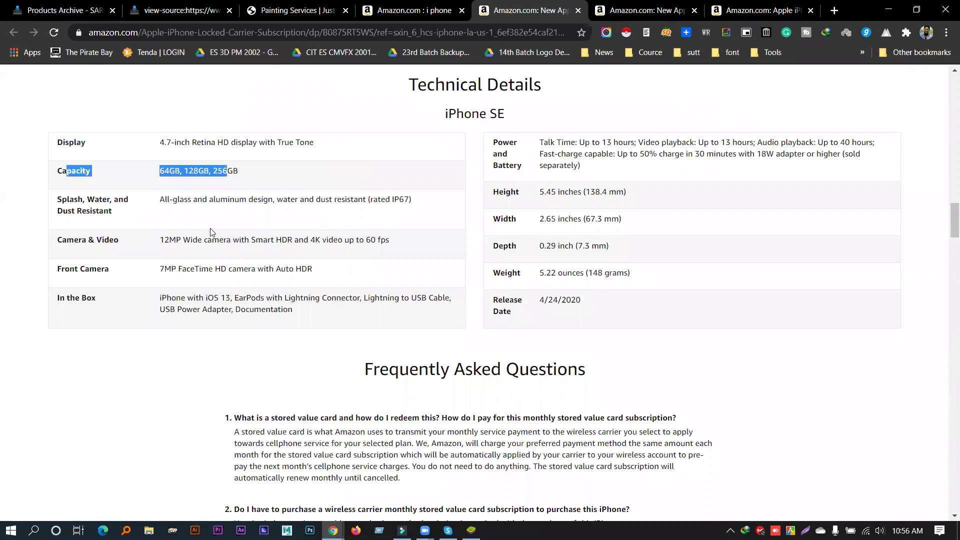
{"action": "left_click_drag", "start_coordinate": [77, 200], "coordinate": [561, 320]}
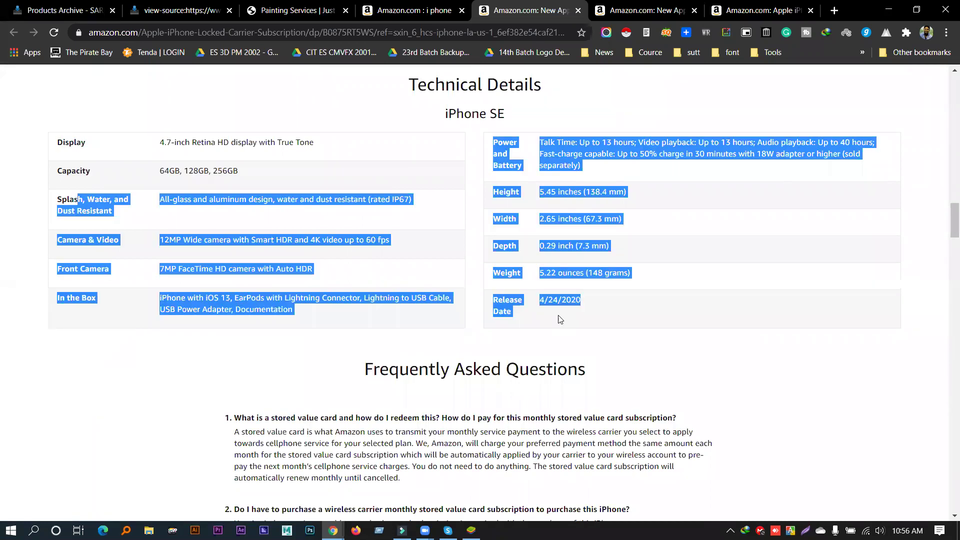
{"action": "left_click_drag", "start_coordinate": [267, 240], "coordinate": [54, 141]}
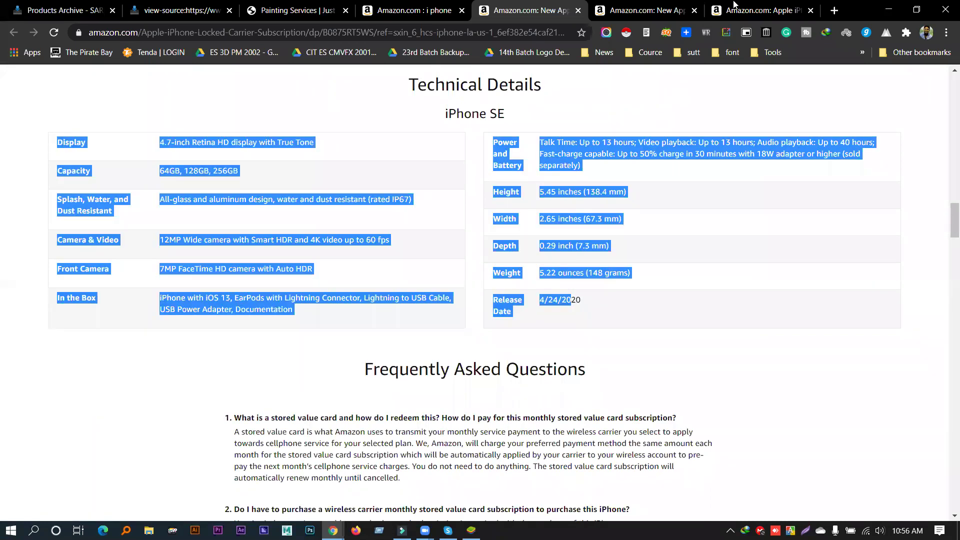
In a new tab, load Daraz and open the Baby Bouncer Chair product page
{"action": "left_click", "coordinate": [833, 11]}
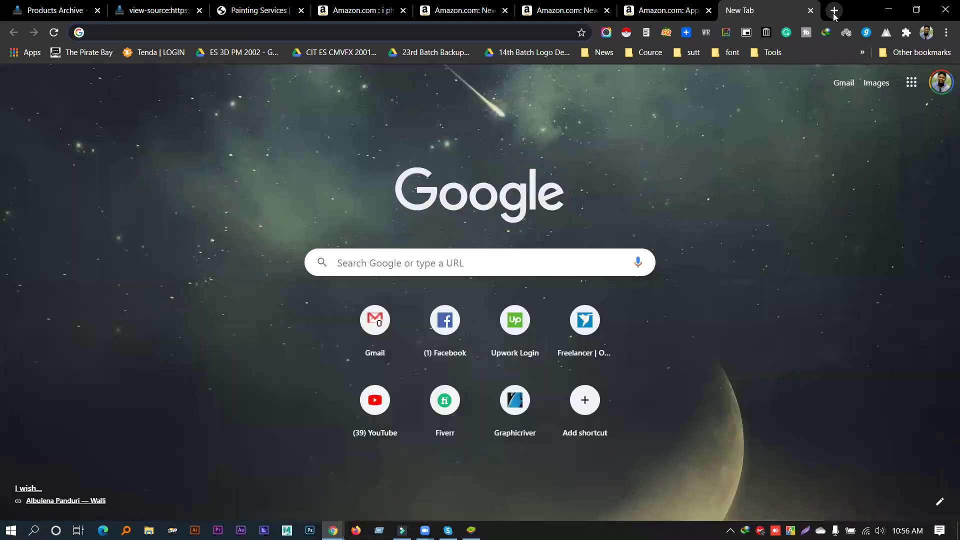
{"action": "type", "text": "dara"}
{"action": "key", "text": "Return"}
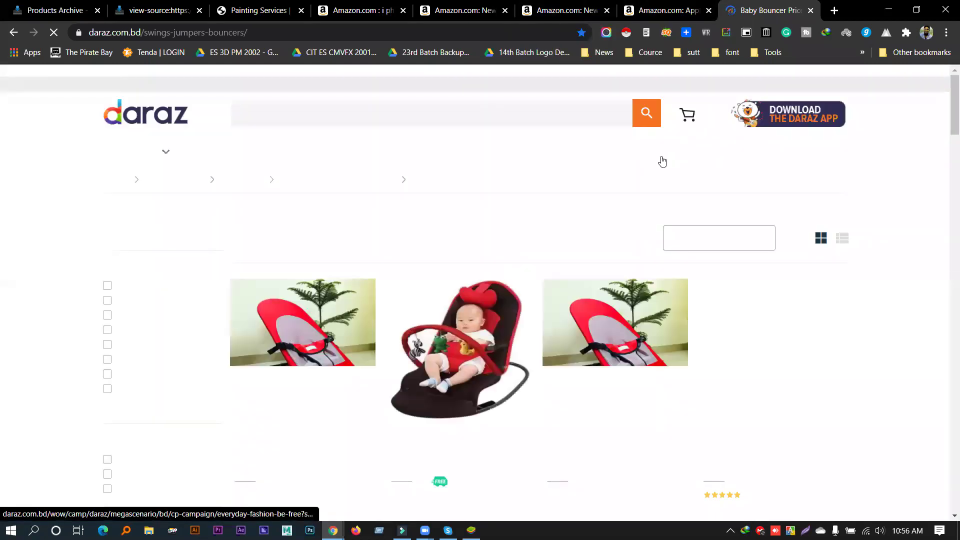
{"action": "scroll", "coordinate": [270, 261], "scroll_direction": "down", "scroll_amount": 3}
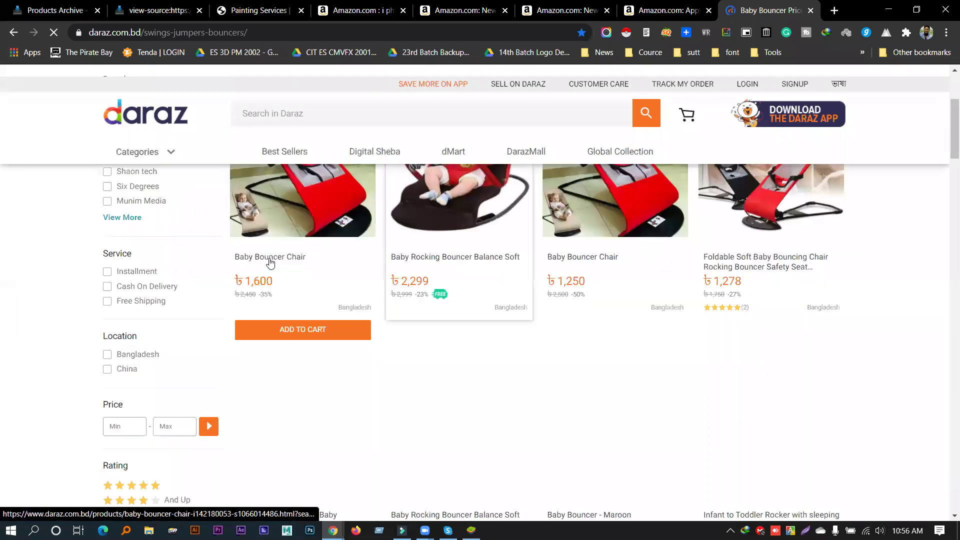
{"action": "left_click", "coordinate": [270, 262]}
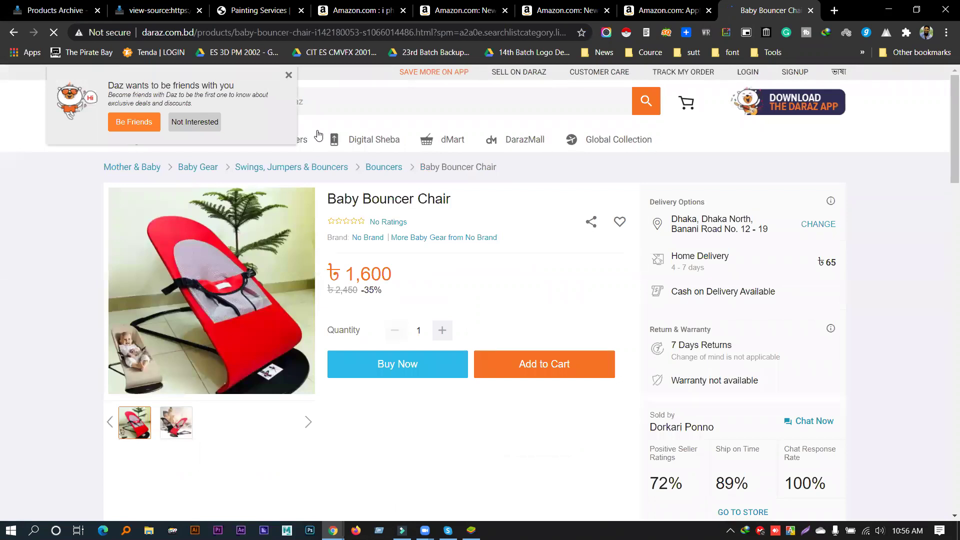
Dismiss the Daraz popup, read the ৳1,600 chair's details, then return to the Amazon tab
{"action": "scroll", "coordinate": [431, 223], "scroll_direction": "down", "scroll_amount": 3}
{"action": "scroll", "coordinate": [410, 193], "scroll_direction": "up", "scroll_amount": 3}
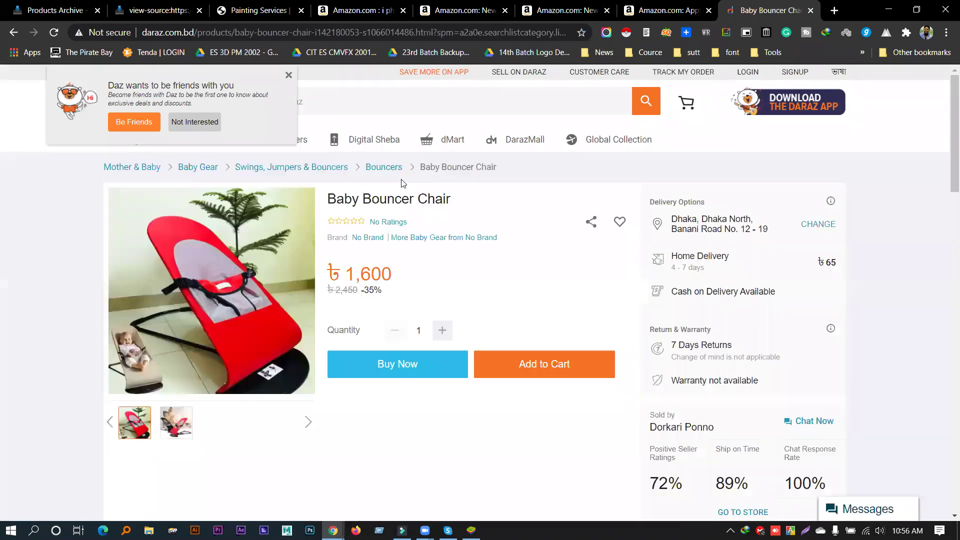
{"action": "left_click", "coordinate": [289, 76]}
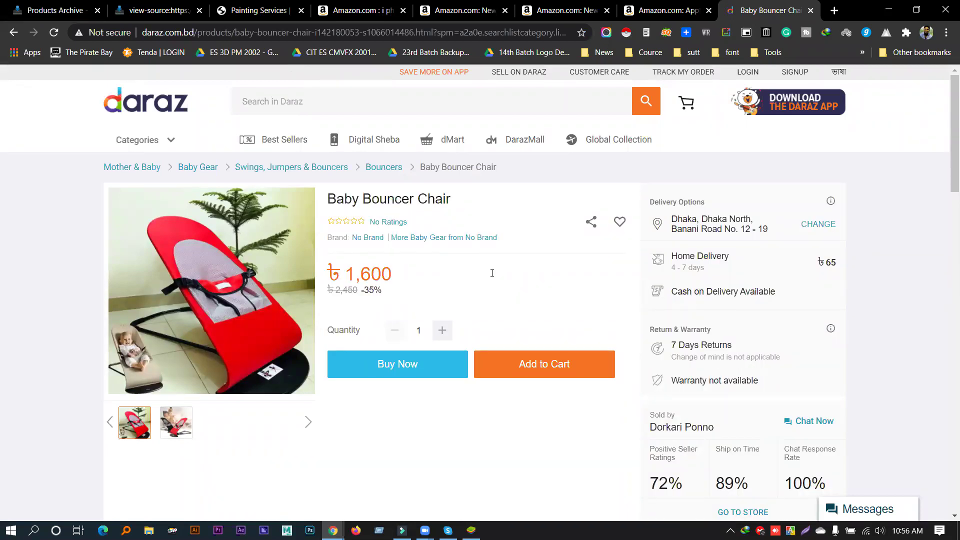
{"action": "scroll", "coordinate": [149, 199], "scroll_direction": "down", "scroll_amount": 5}
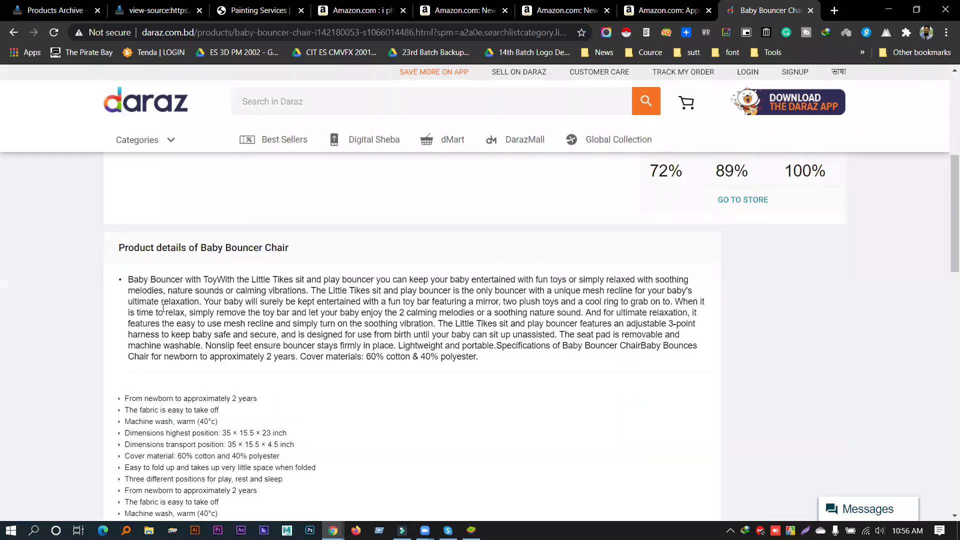
{"action": "left_click_drag", "start_coordinate": [171, 330], "coordinate": [306, 270]}
{"action": "scroll", "coordinate": [247, 264], "scroll_direction": "up", "scroll_amount": 5}
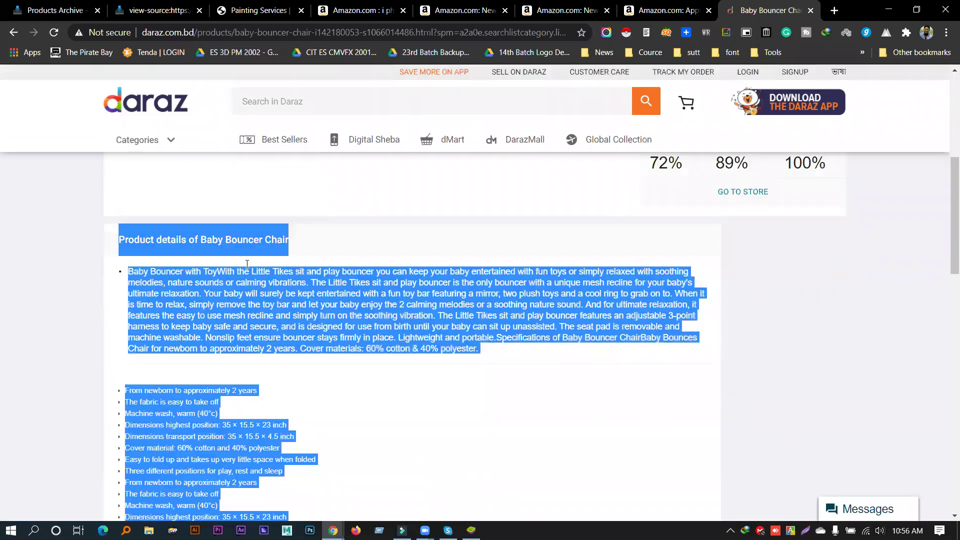
{"action": "scroll", "coordinate": [215, 294], "scroll_direction": "down", "scroll_amount": 1}
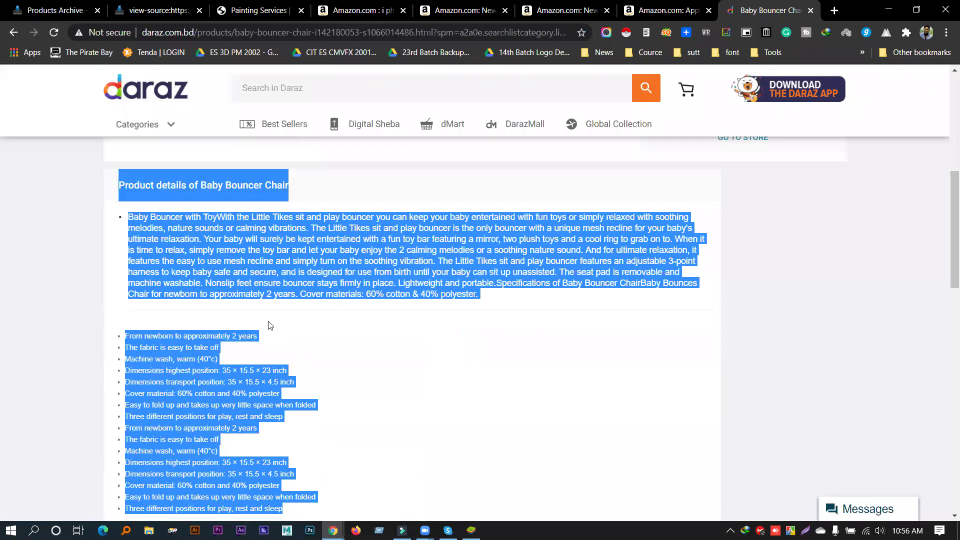
{"action": "left_click", "coordinate": [266, 278]}
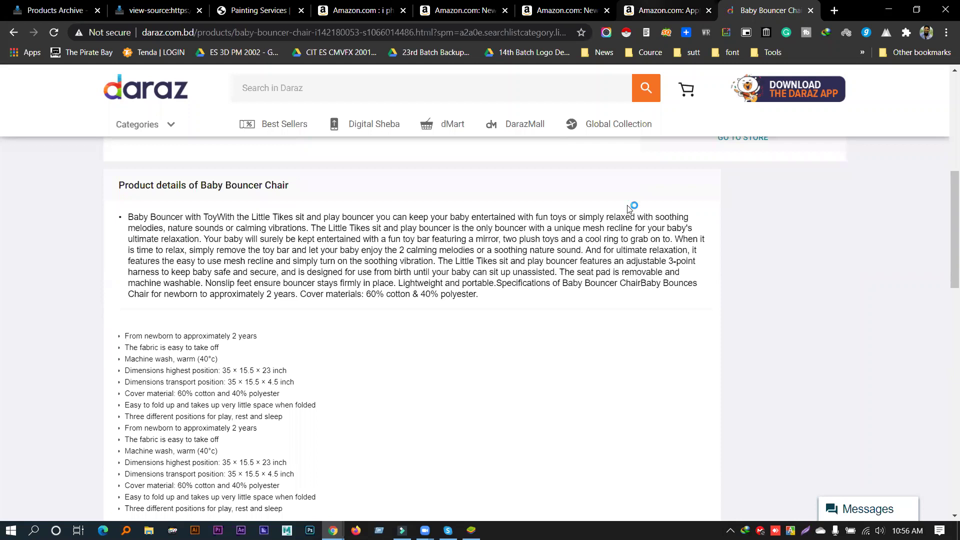
{"action": "key", "text": "ctrl+shift+Tab"}
{"action": "key", "text": "ctrl+shift+Tab"}
{"action": "key", "text": "ctrl+shift+Tab"}
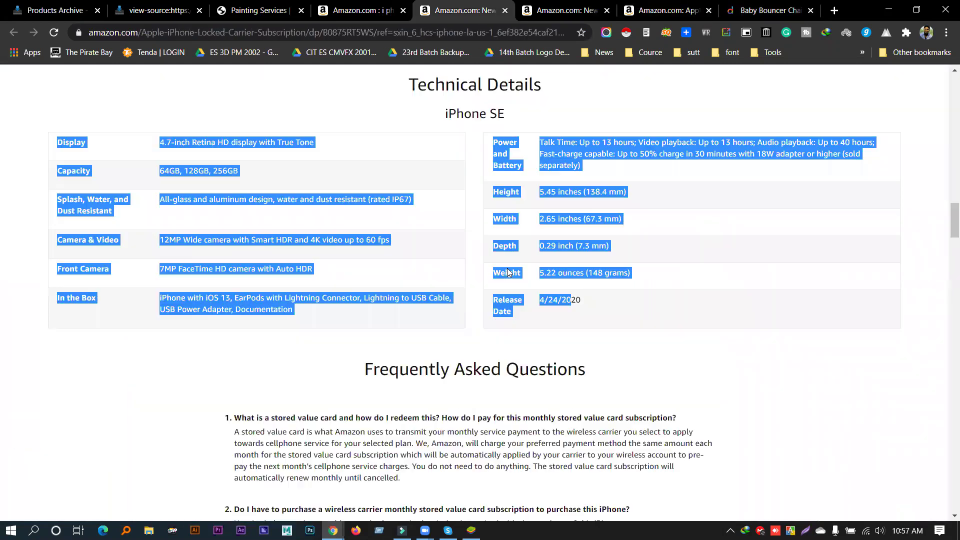
Cycle through the open tabs via Daraz to the Amazon iPhone 11 listing
{"action": "scroll", "coordinate": [514, 328], "scroll_direction": "up", "scroll_amount": 10}
{"action": "key", "text": "ctrl+Tab"}
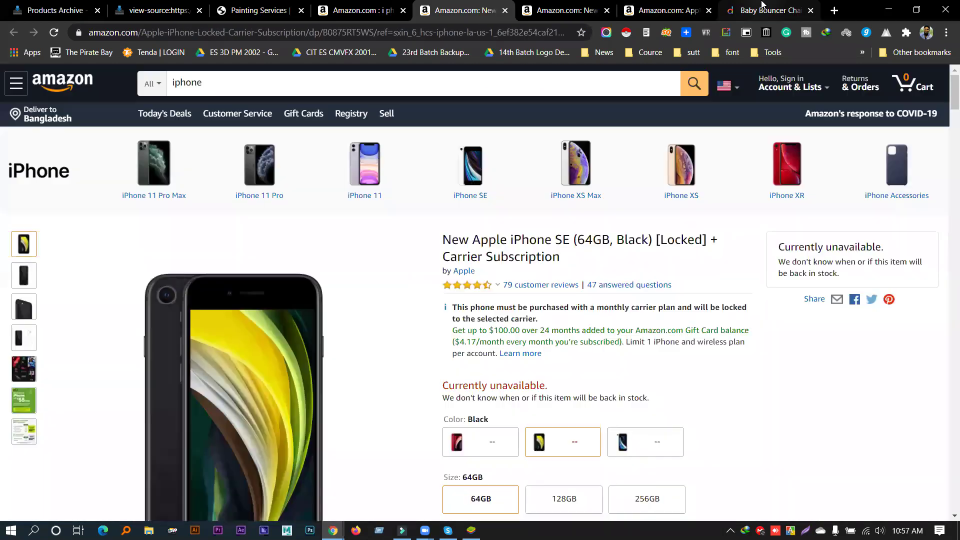
{"action": "key", "text": "ctrl+Tab"}
{"action": "key", "text": "ctrl+Tab"}
{"action": "scroll", "coordinate": [452, 256], "scroll_direction": "up", "scroll_amount": 7}
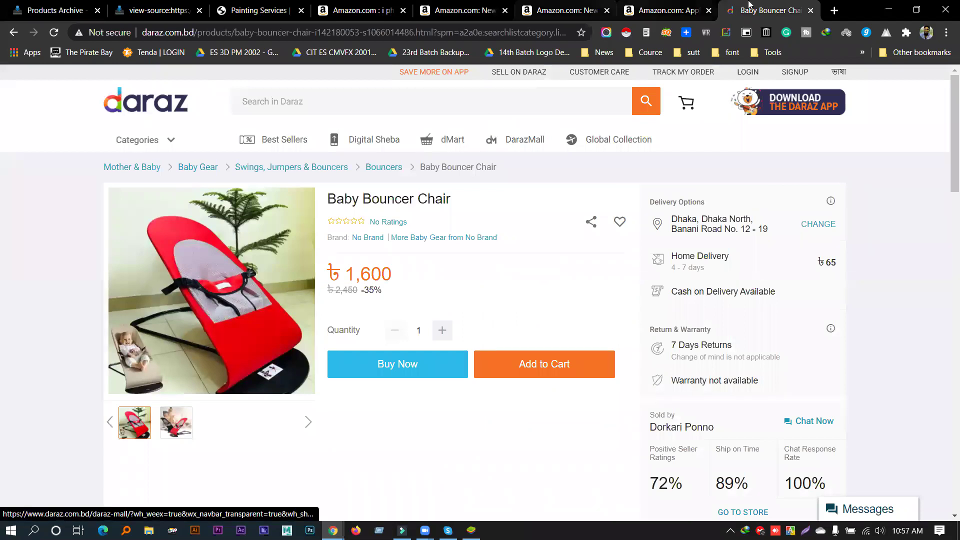
{"action": "key", "text": "ctrl+shift+Tab"}
Select the iPhone 11 offer bullets, review Technical Details, then switch to WordPress
{"action": "scroll", "coordinate": [743, 264], "scroll_direction": "down", "scroll_amount": 5}
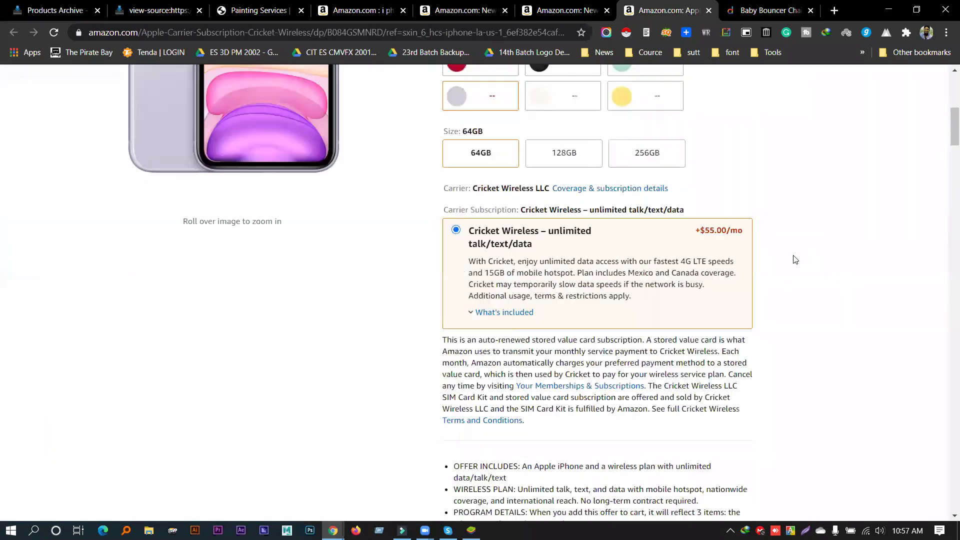
{"action": "scroll", "coordinate": [644, 281], "scroll_direction": "down", "scroll_amount": 4}
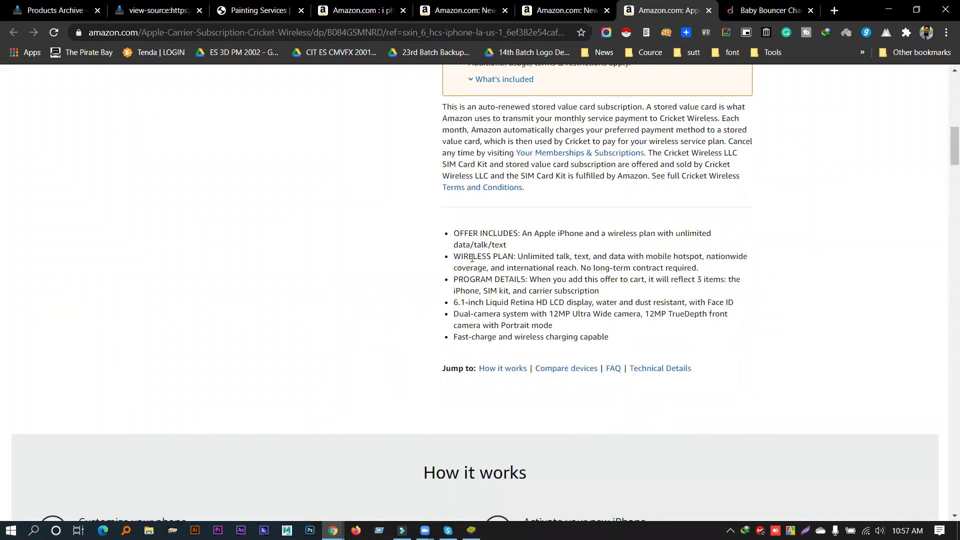
{"action": "left_click_drag", "start_coordinate": [559, 330], "coordinate": [611, 331]}
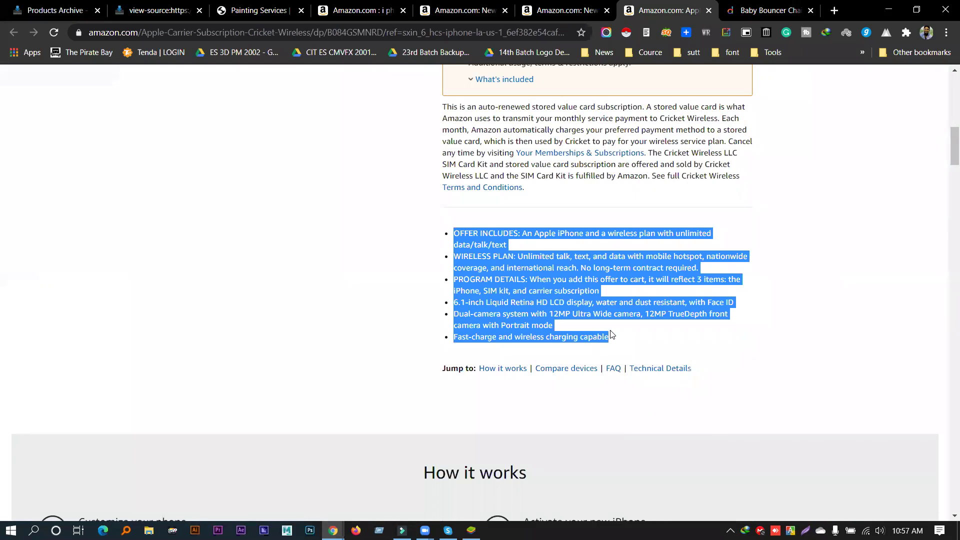
{"action": "left_click", "coordinate": [456, 304]}
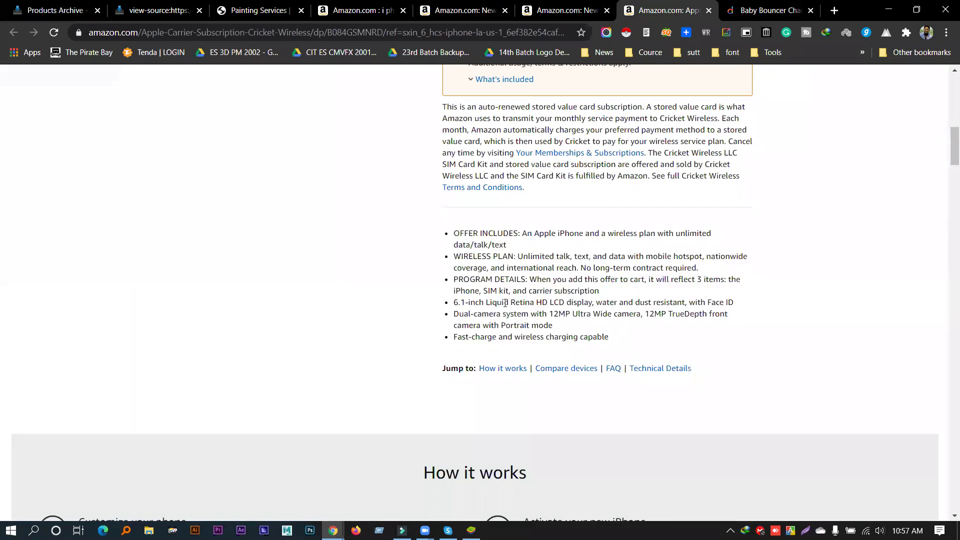
{"action": "left_click", "coordinate": [610, 303], "text": "shift"}
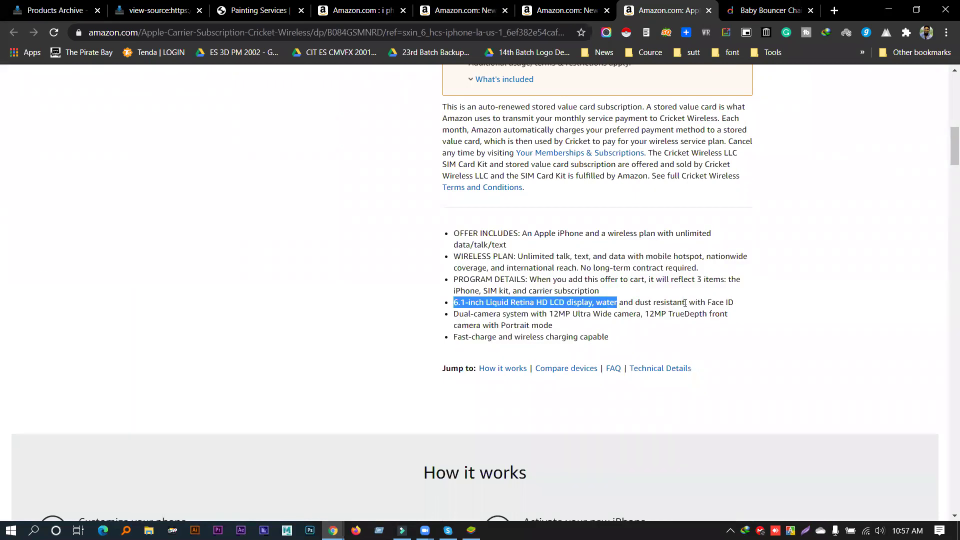
{"action": "left_click", "coordinate": [457, 231]}
{"action": "left_click", "coordinate": [534, 305], "text": "shift"}
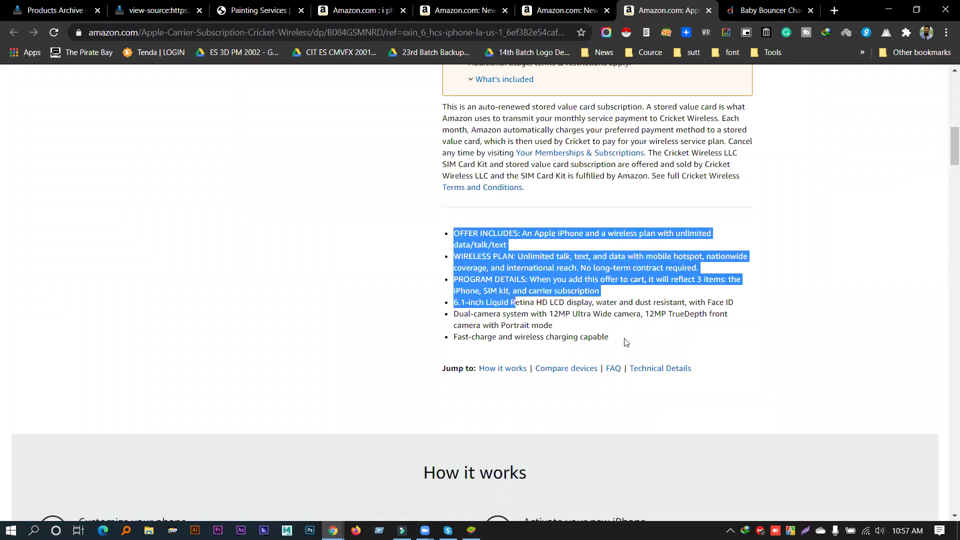
{"action": "scroll", "coordinate": [433, 256], "scroll_direction": "down", "scroll_amount": 6}
{"action": "scroll", "coordinate": [410, 246], "scroll_direction": "down", "scroll_amount": 10}
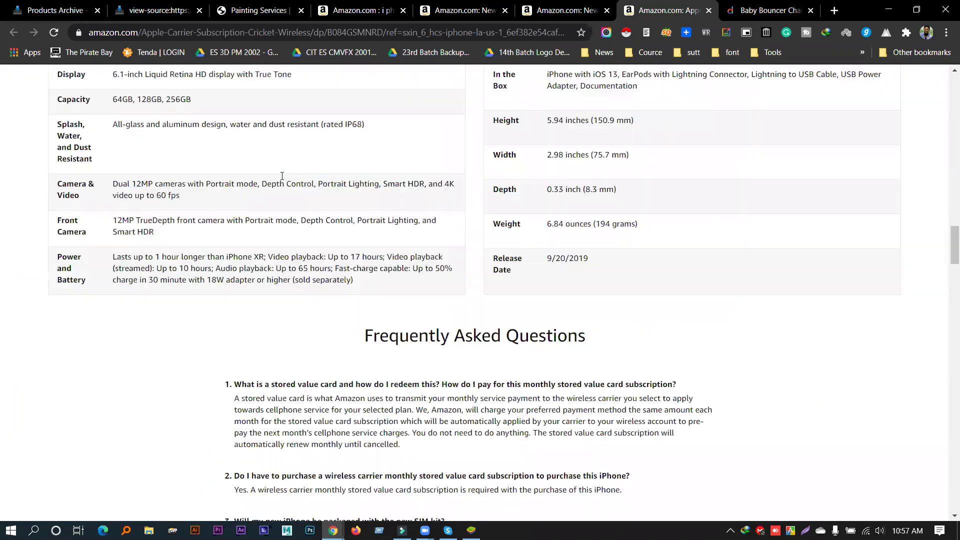
{"action": "scroll", "coordinate": [452, 370], "scroll_direction": "up", "scroll_amount": 1}
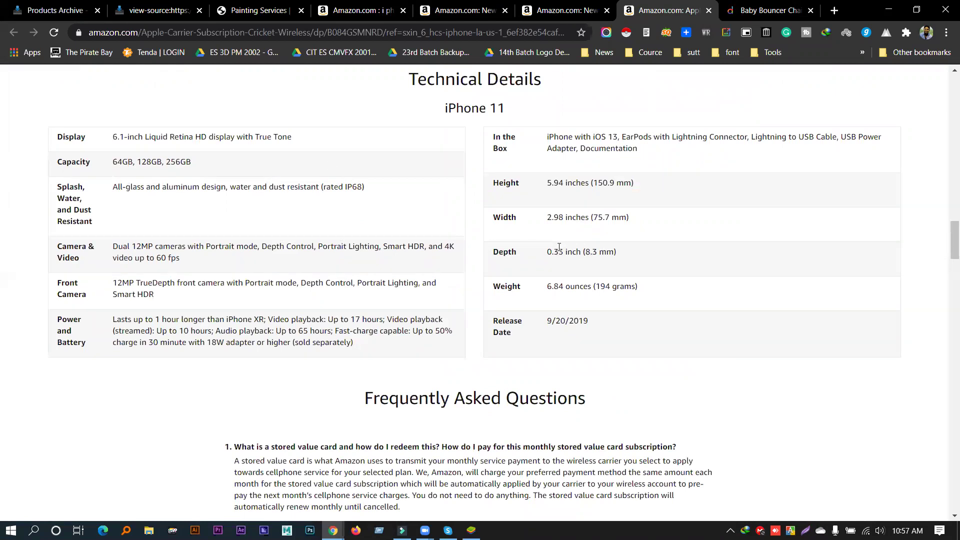
{"action": "scroll", "coordinate": [392, 216], "scroll_direction": "up", "scroll_amount": 3}
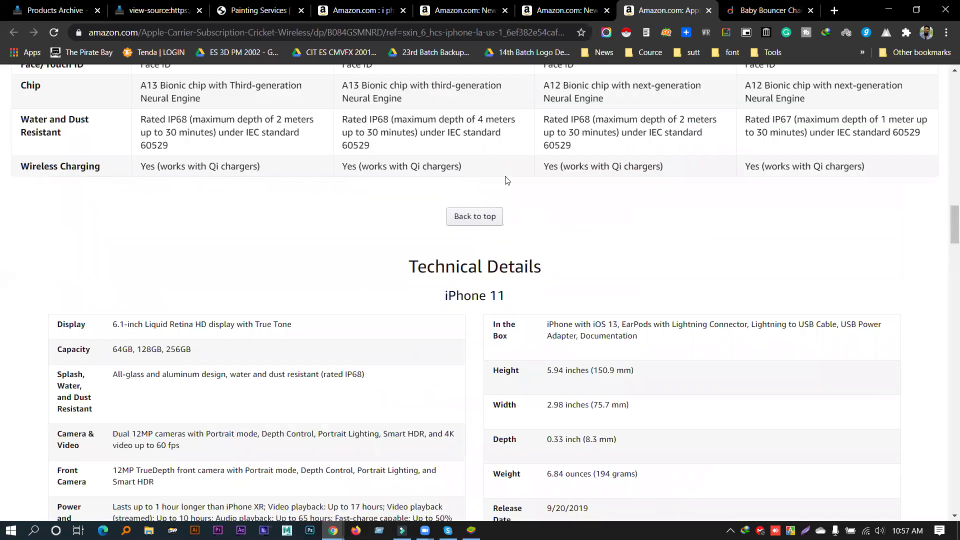
{"action": "key", "text": "alt+Tab"}
Scroll the Add new product page and briefly check back on the Amazon iPhone page
{"action": "scroll", "coordinate": [315, 261], "scroll_direction": "up", "scroll_amount": 2}
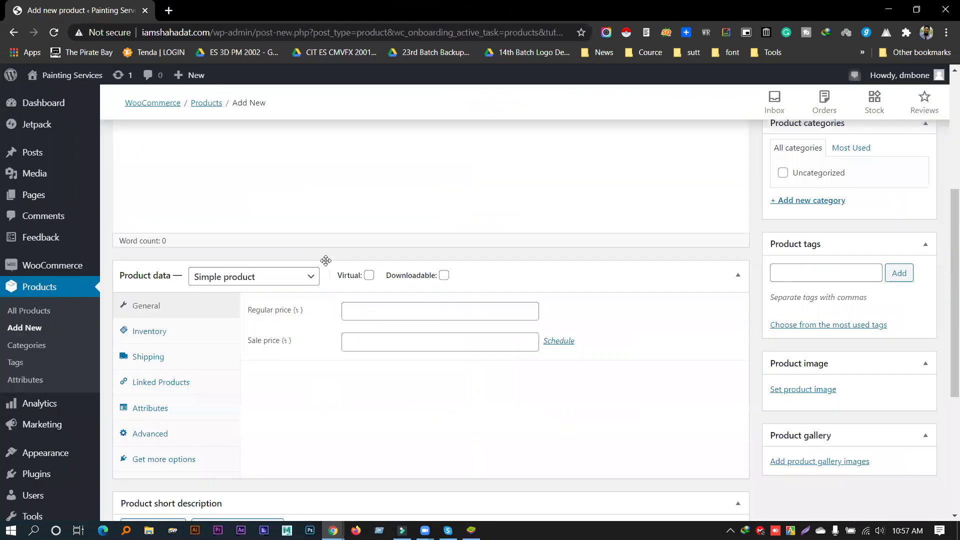
{"action": "scroll", "coordinate": [616, 262], "scroll_direction": "up", "scroll_amount": 1}
{"action": "scroll", "coordinate": [773, 246], "scroll_direction": "up", "scroll_amount": 1}
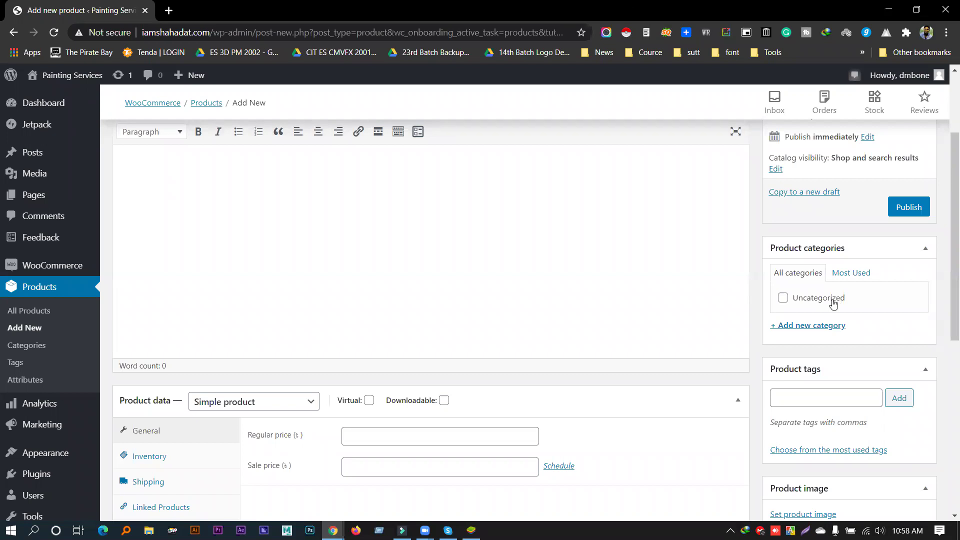
{"action": "scroll", "coordinate": [832, 300], "scroll_direction": "down", "scroll_amount": 3}
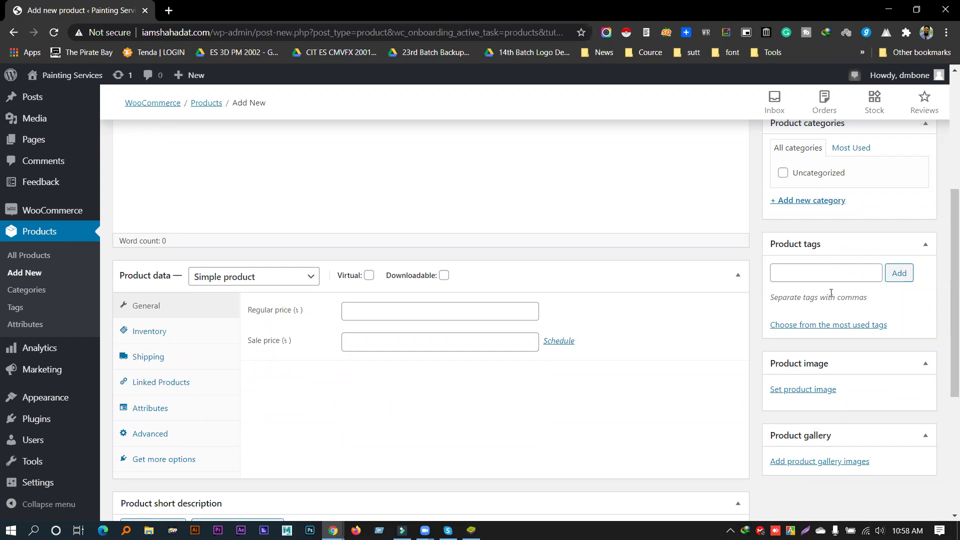
{"action": "scroll", "coordinate": [802, 315], "scroll_direction": "down", "scroll_amount": 1}
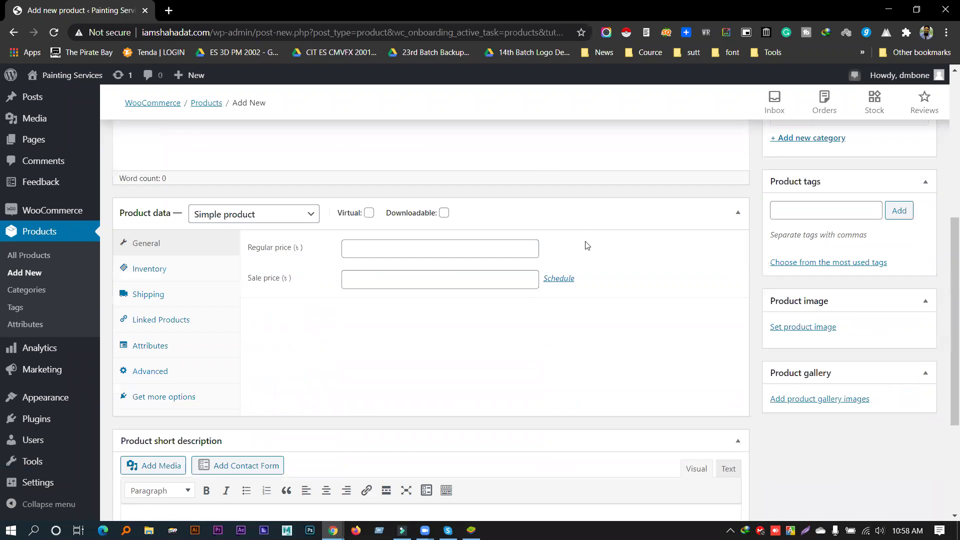
{"action": "key", "text": "alt+Tab"}
{"action": "scroll", "coordinate": [245, 264], "scroll_direction": "up", "scroll_amount": 20}
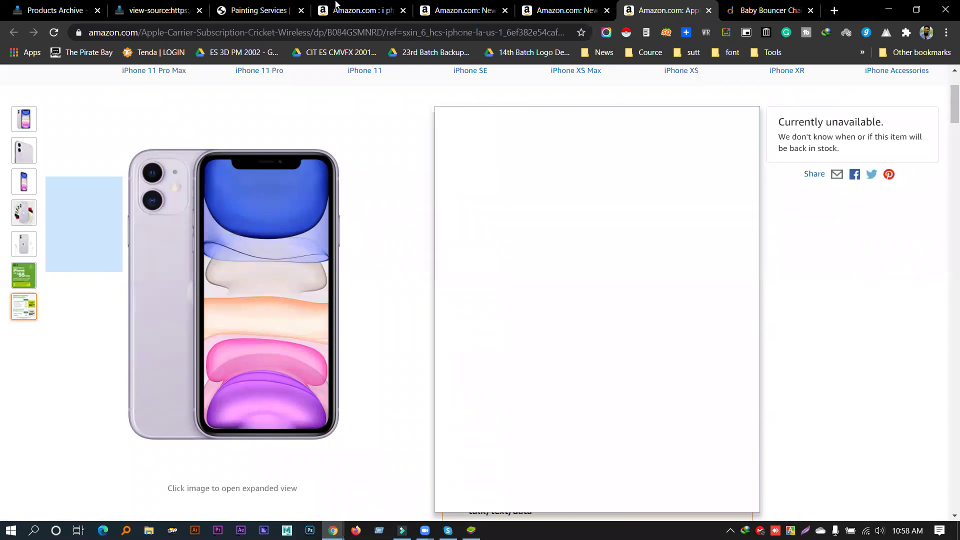
{"action": "key", "text": "alt+Tab"}
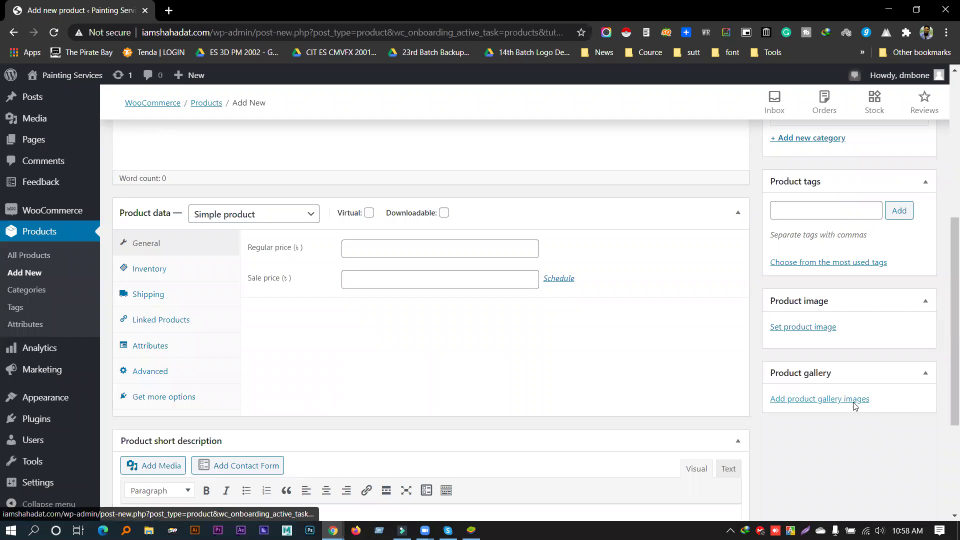
Move the Product image and Product gallery boxes above Product categories in the sidebar
{"action": "scroll", "coordinate": [855, 406], "scroll_direction": "up", "scroll_amount": 2}
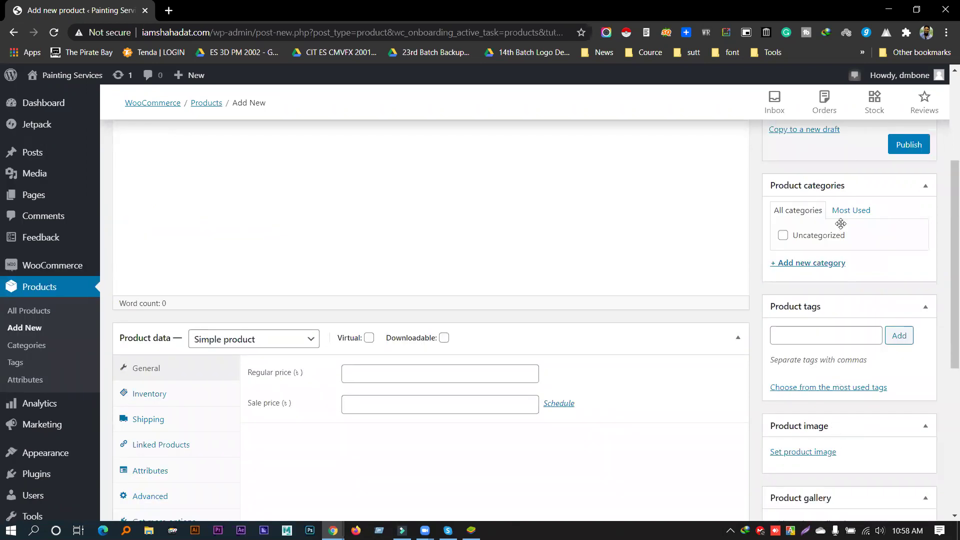
{"action": "left_click_drag", "start_coordinate": [841, 223], "coordinate": [838, 180]}
{"action": "scroll", "coordinate": [839, 341], "scroll_direction": "down", "scroll_amount": 2}
{"action": "left_click_drag", "start_coordinate": [837, 363], "coordinate": [838, 317]}
{"action": "scroll", "coordinate": [853, 326], "scroll_direction": "up", "scroll_amount": 3}
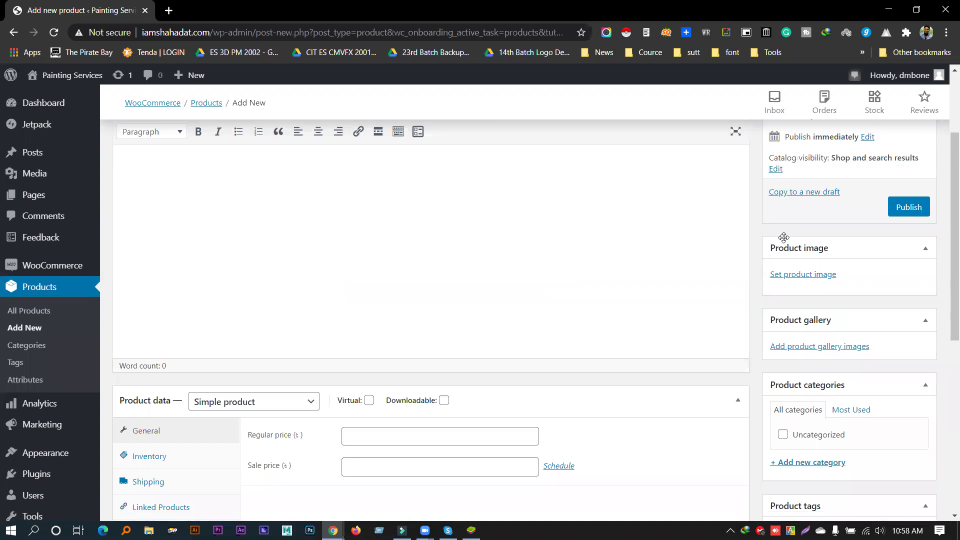
{"action": "scroll", "coordinate": [798, 315], "scroll_direction": "down", "scroll_amount": 1}
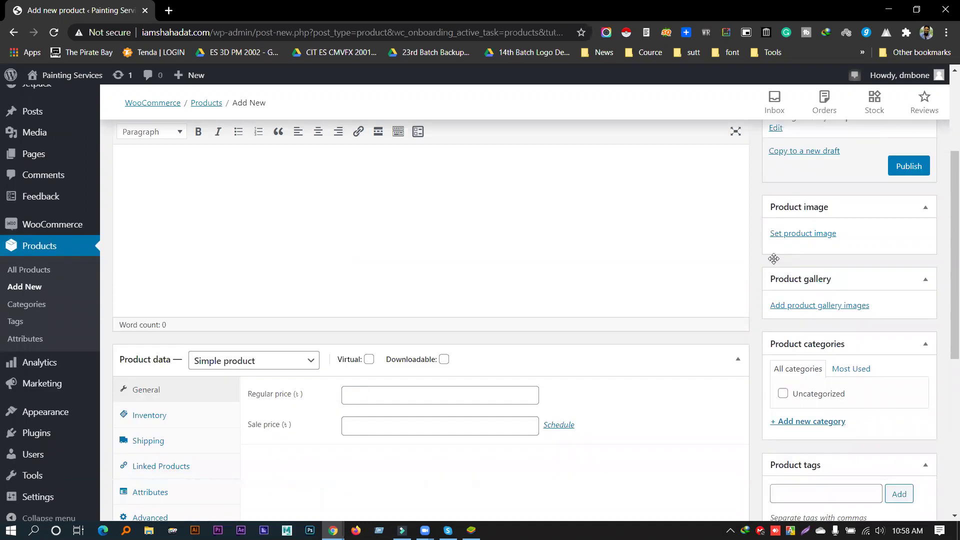
{"action": "scroll", "coordinate": [801, 260], "scroll_direction": "down", "scroll_amount": 2}
{"action": "scroll", "coordinate": [850, 210], "scroll_direction": "down", "scroll_amount": 4}
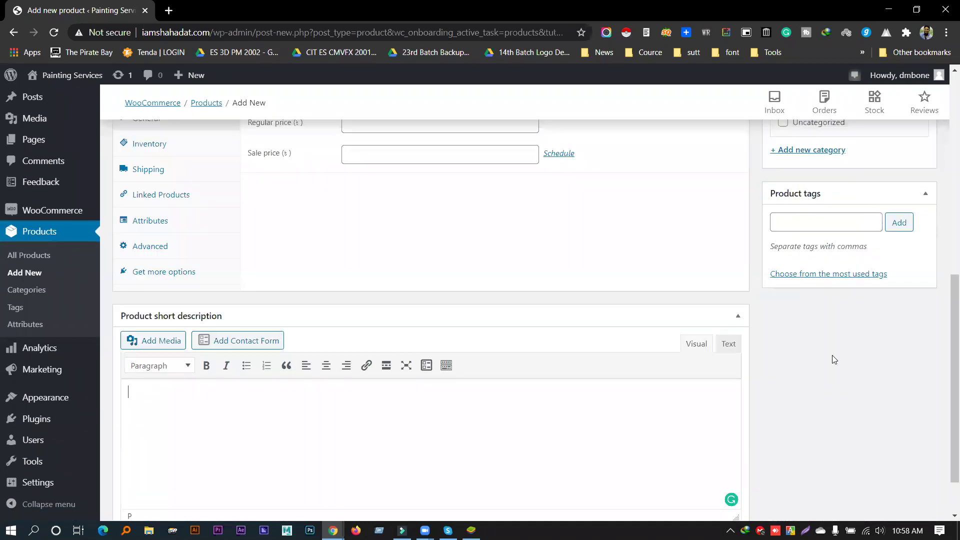
{"action": "scroll", "coordinate": [823, 300], "scroll_direction": "up", "scroll_amount": 4}
{"action": "scroll", "coordinate": [825, 233], "scroll_direction": "up", "scroll_amount": 2}
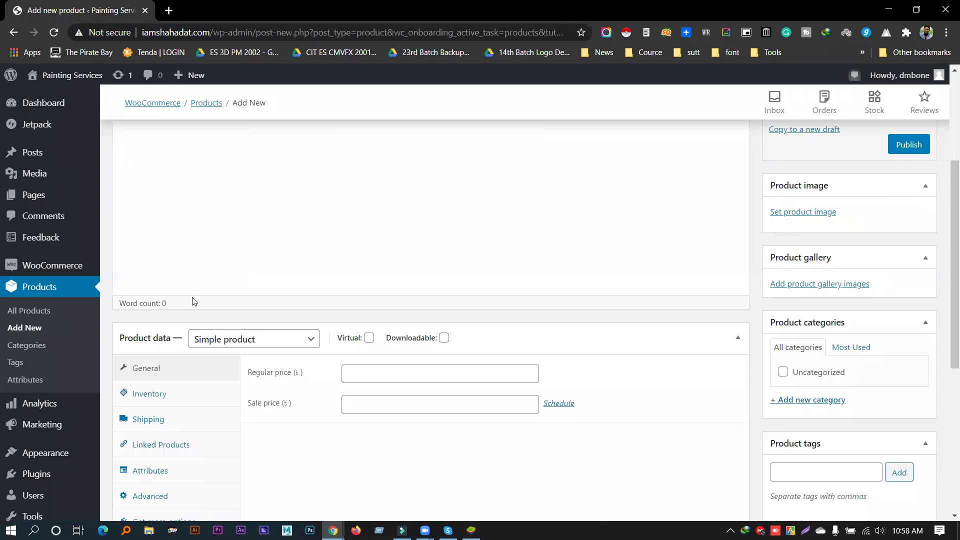
{"action": "scroll", "coordinate": [194, 302], "scroll_direction": "down", "scroll_amount": 3}
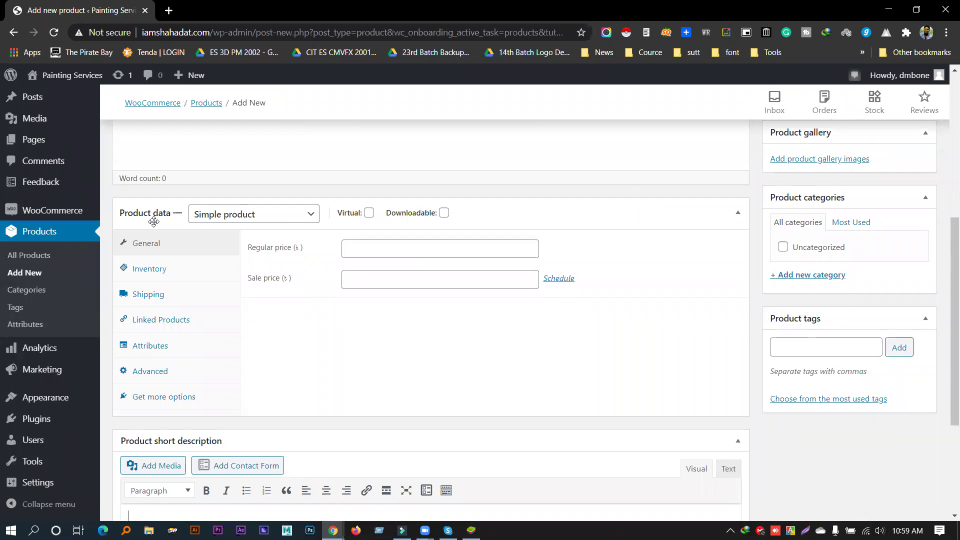
{"action": "left_click", "coordinate": [245, 214]}
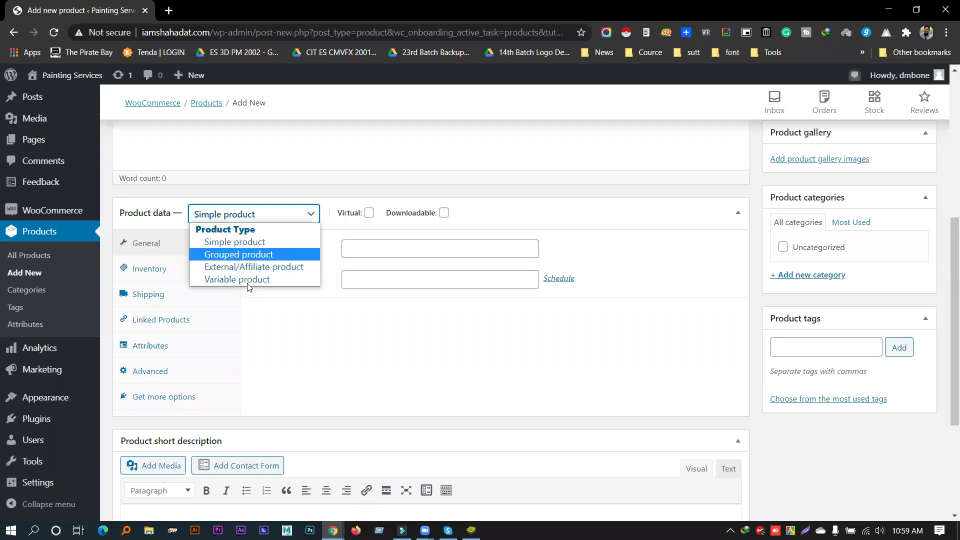
Switch the type to Grouped, then External/Affiliate, inspecting its Product URL and Button text fields
{"action": "left_click", "coordinate": [246, 243]}
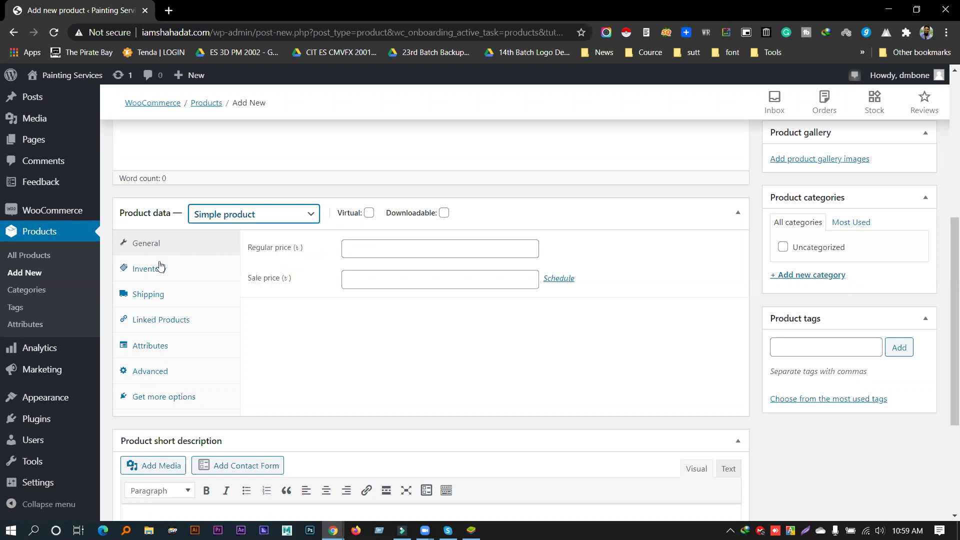
{"action": "left_click", "coordinate": [257, 216]}
{"action": "left_click", "coordinate": [247, 256]}
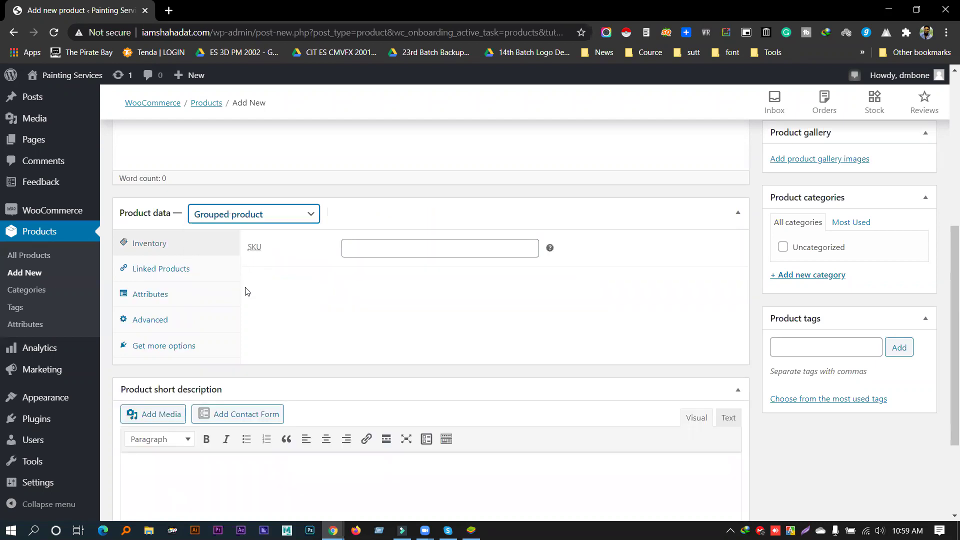
{"action": "left_click", "coordinate": [255, 215]}
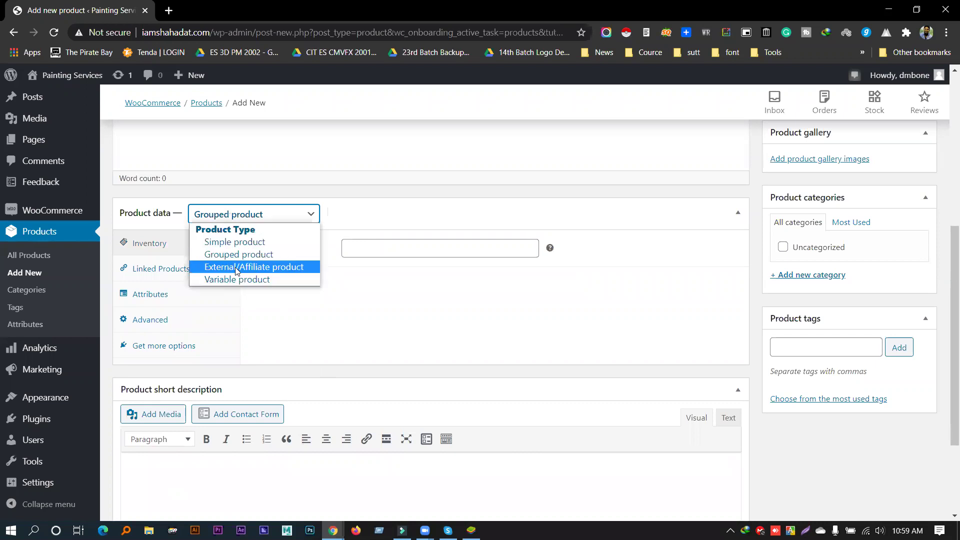
{"action": "left_click", "coordinate": [237, 271]}
{"action": "left_click", "coordinate": [390, 248]}
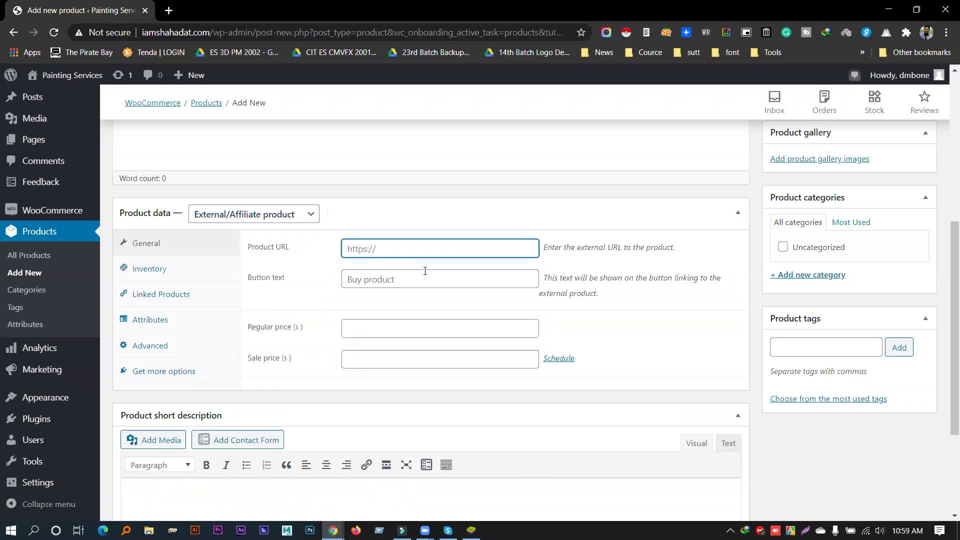
{"action": "left_click", "coordinate": [381, 281]}
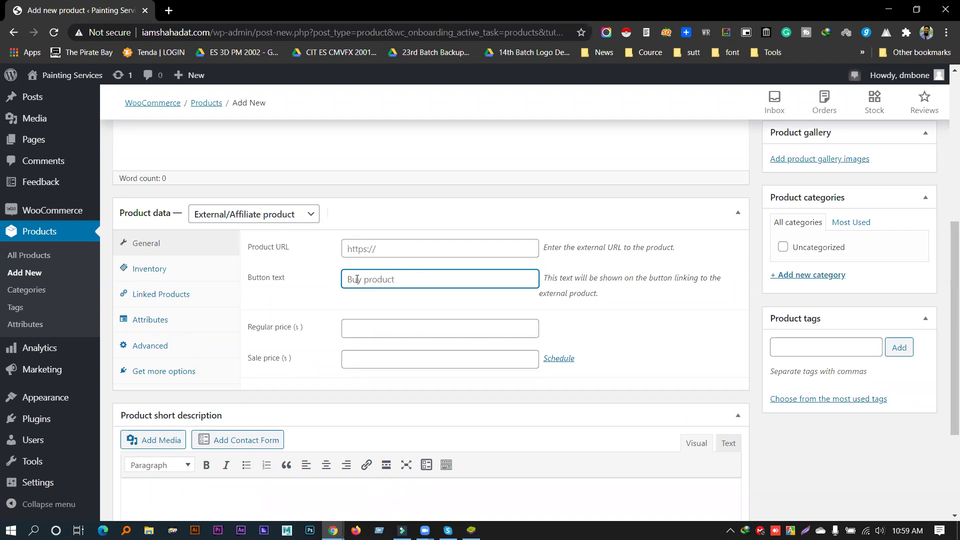
Try Variable product, then set the type back to Simple product
{"action": "left_click", "coordinate": [258, 213]}
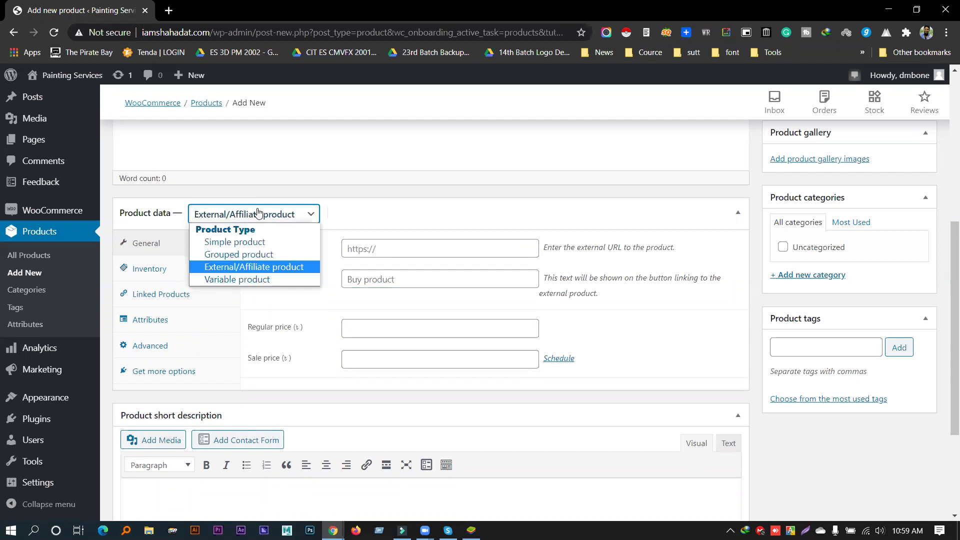
{"action": "left_click", "coordinate": [256, 280]}
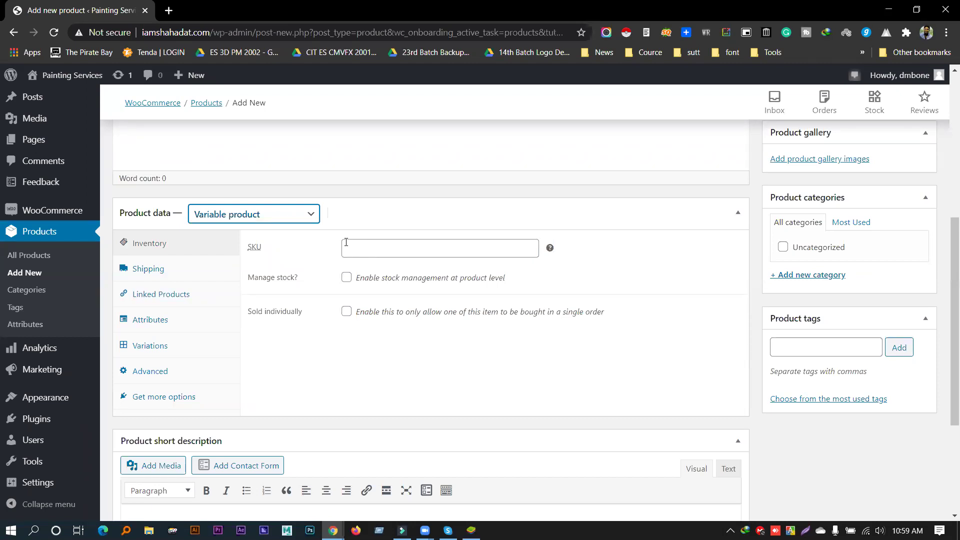
{"action": "left_click", "coordinate": [275, 220]}
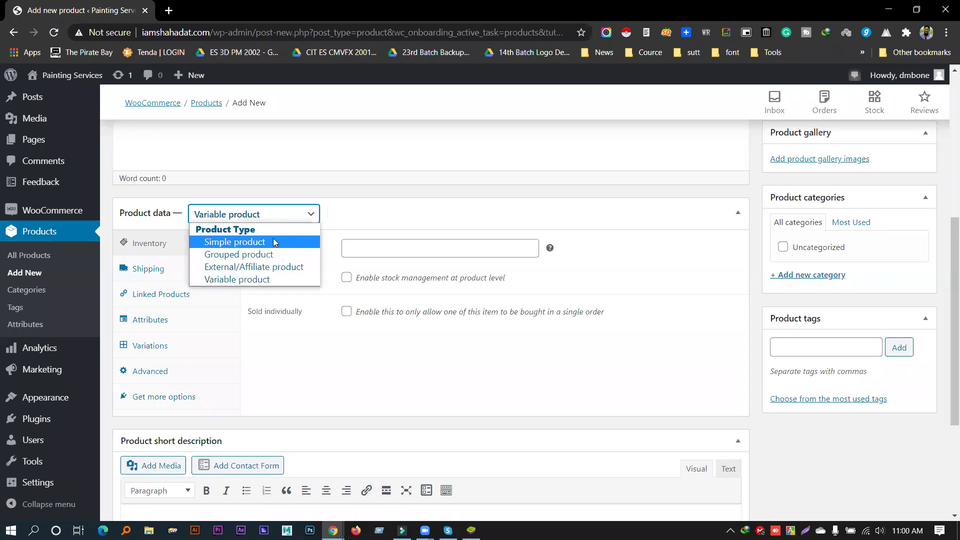
{"action": "left_click", "coordinate": [274, 243]}
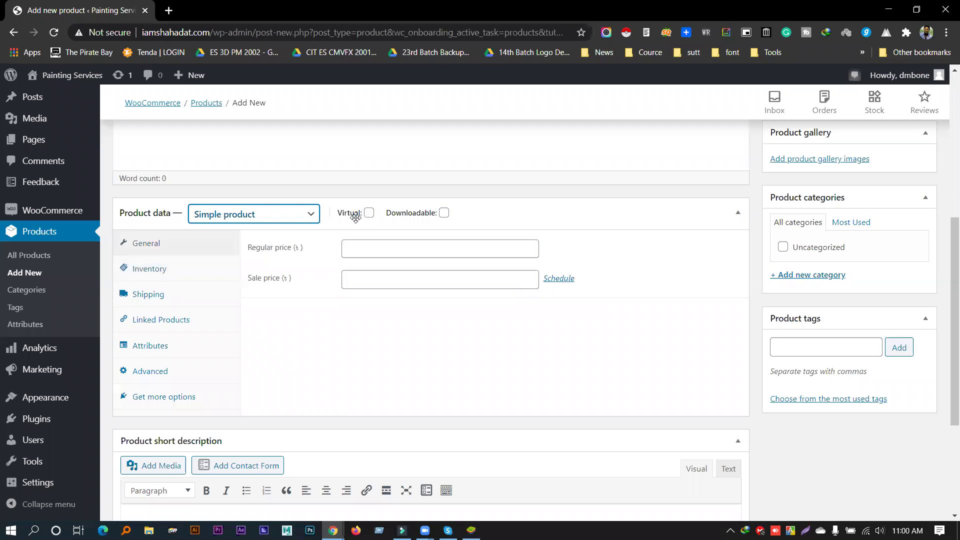
Tick Virtual and Downloadable, then toggle the type to Variable and back to Simple product
{"action": "left_click", "coordinate": [285, 219]}
{"action": "left_click", "coordinate": [273, 219]}
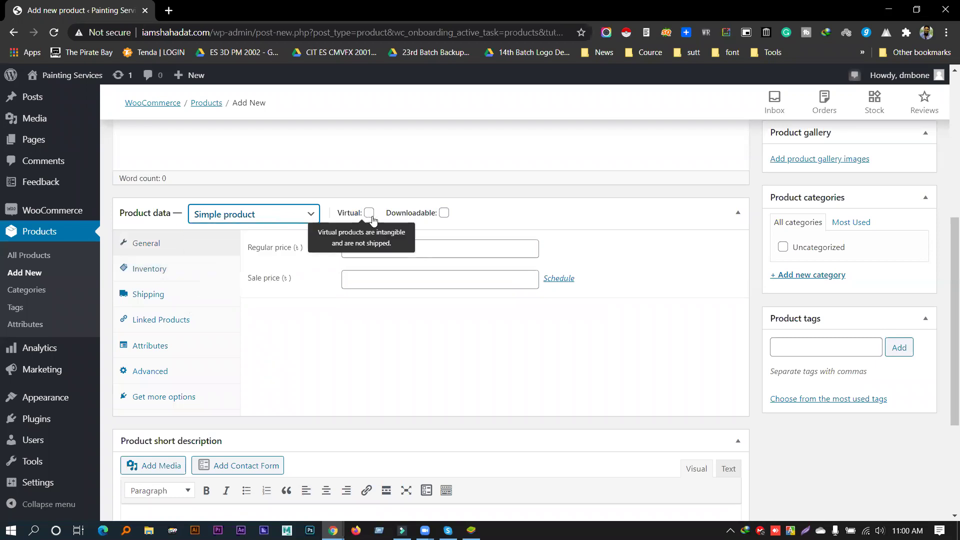
{"action": "key", "text": "space"}
{"action": "left_click", "coordinate": [443, 213]}
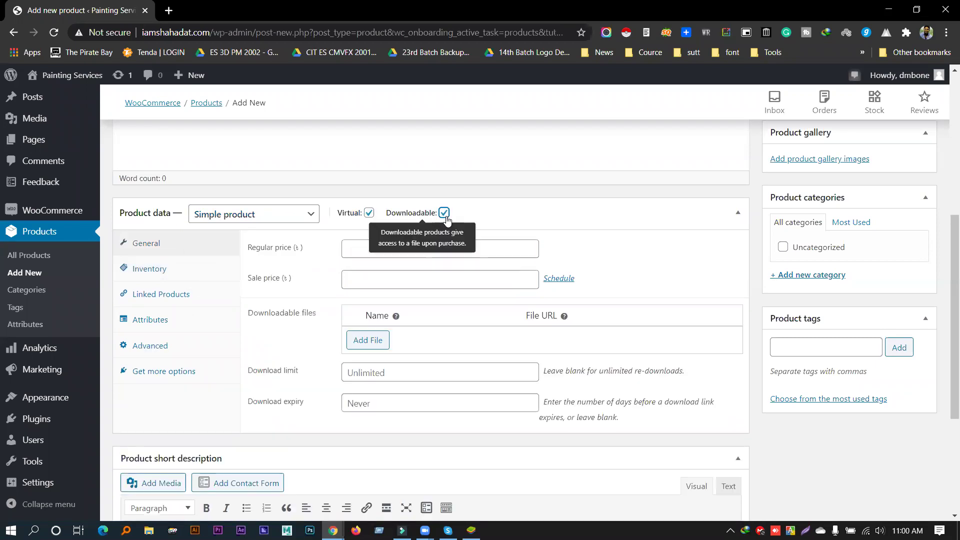
{"action": "left_click", "coordinate": [272, 216]}
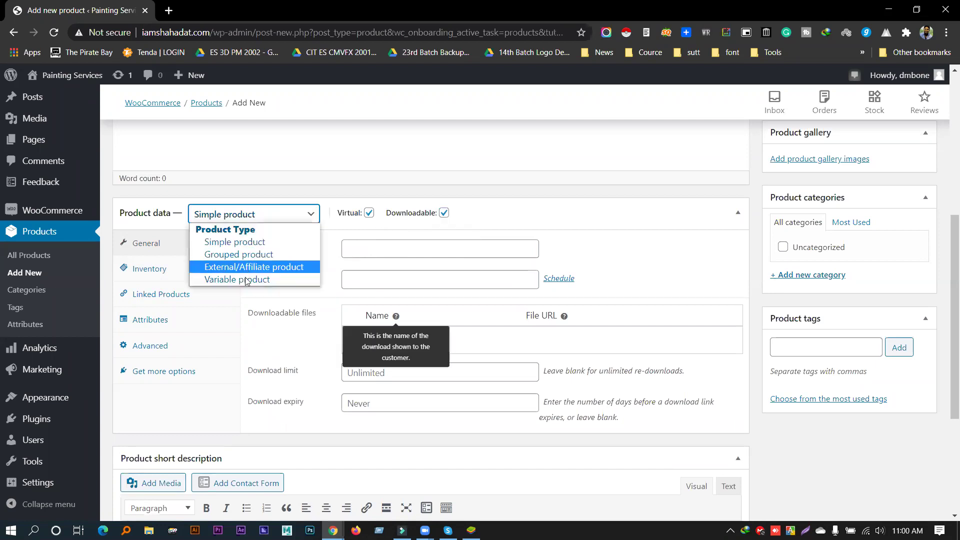
{"action": "left_click", "coordinate": [250, 279]}
{"action": "left_click", "coordinate": [262, 224]}
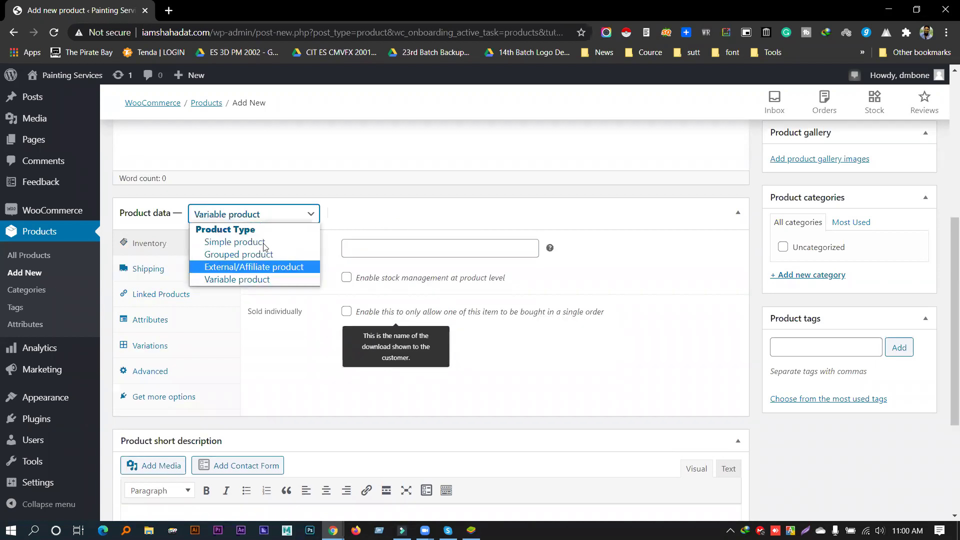
{"action": "left_click", "coordinate": [256, 243]}
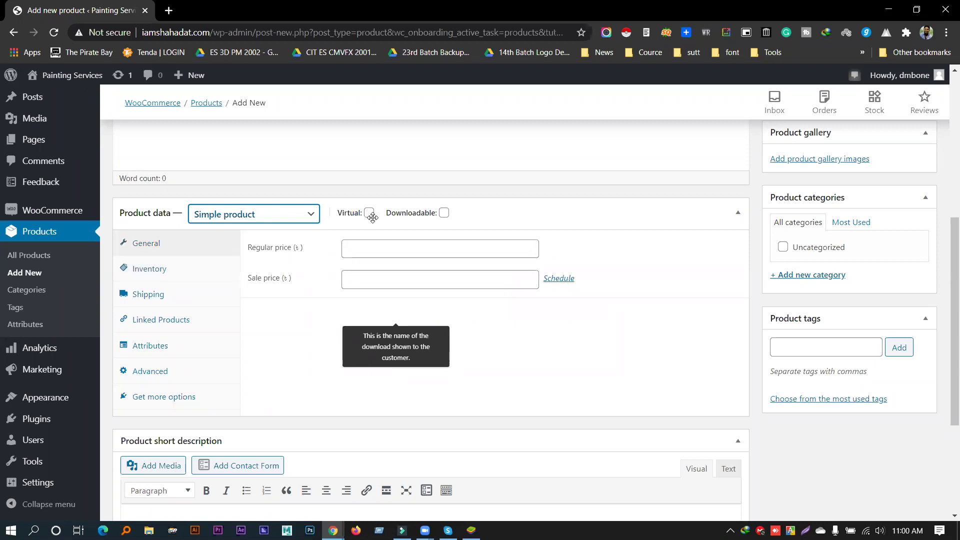
Tick Virtual and Downloadable again and inspect the Downloadable files and download limit fields
{"action": "left_click", "coordinate": [369, 213]}
{"action": "left_click", "coordinate": [445, 213]}
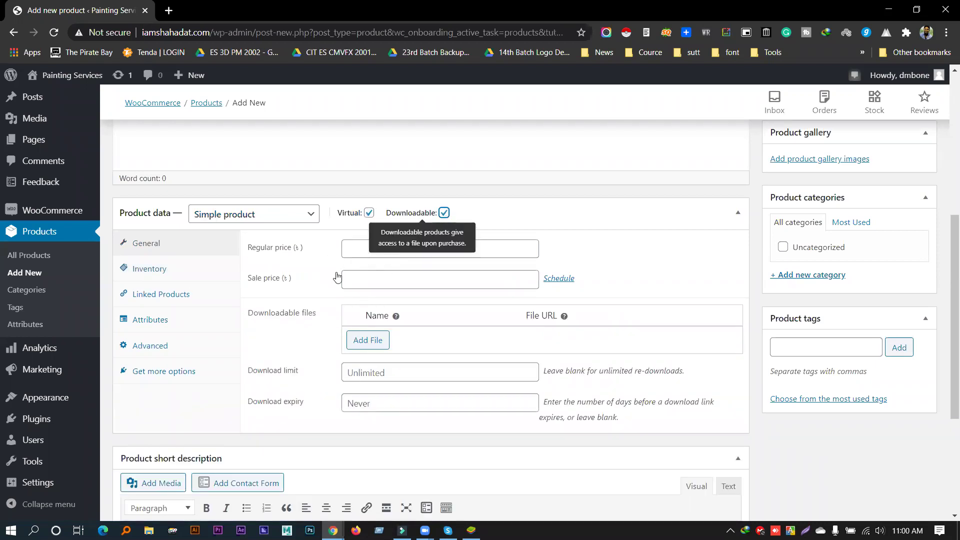
{"action": "left_click_drag", "start_coordinate": [246, 315], "coordinate": [343, 322]}
{"action": "mouse_move", "coordinate": [396, 316]}
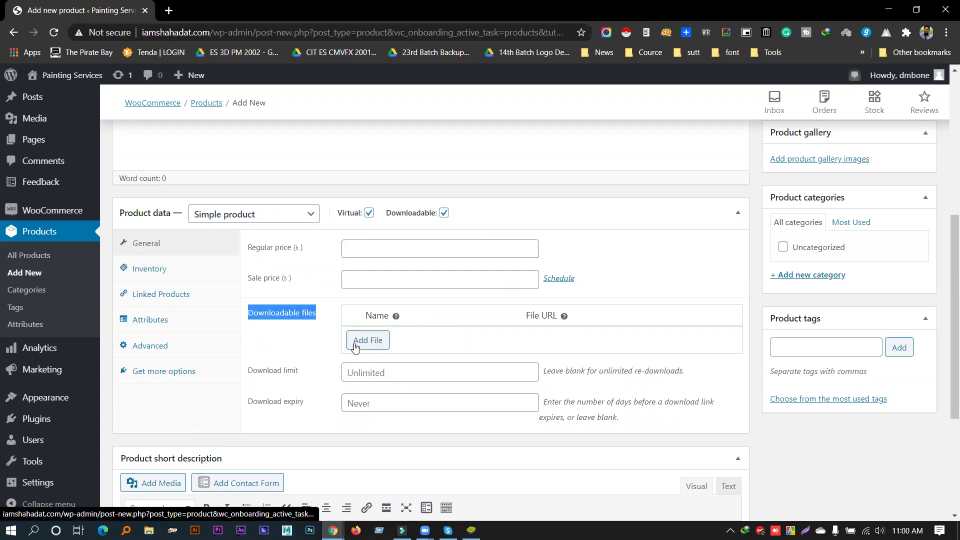
{"action": "left_click", "coordinate": [369, 375]}
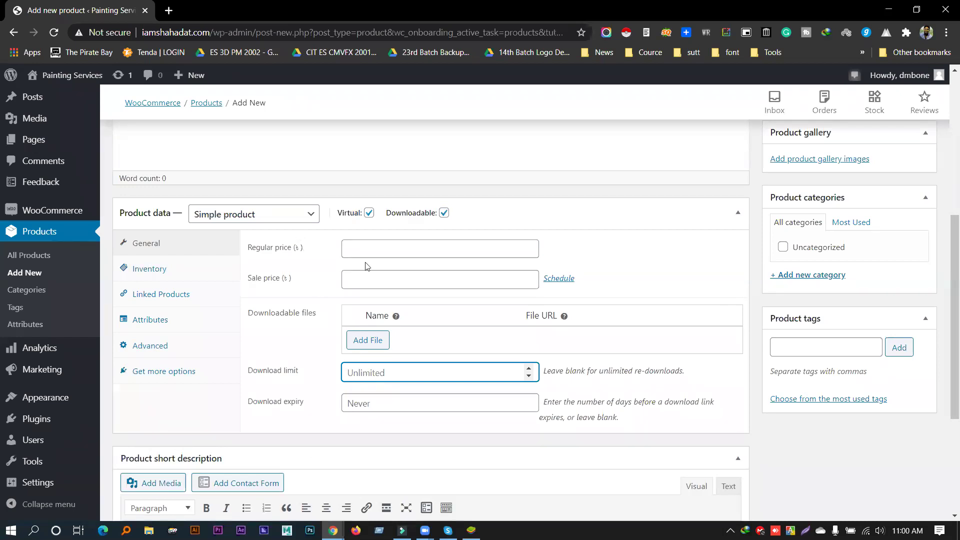
Untick Virtual and Downloadable so only regular and sale price fields remain
{"action": "left_click", "coordinate": [289, 218]}
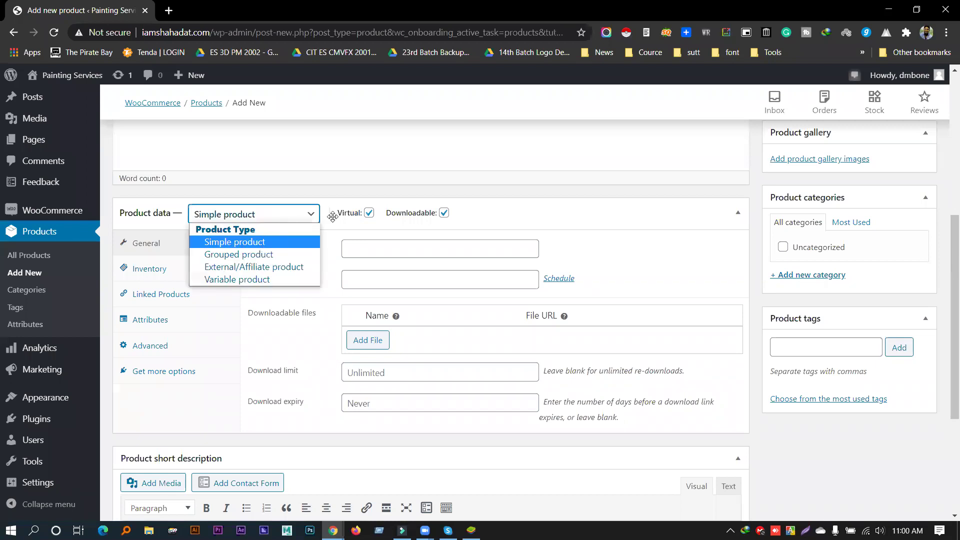
{"action": "left_click", "coordinate": [369, 213]}
{"action": "left_click", "coordinate": [444, 213]}
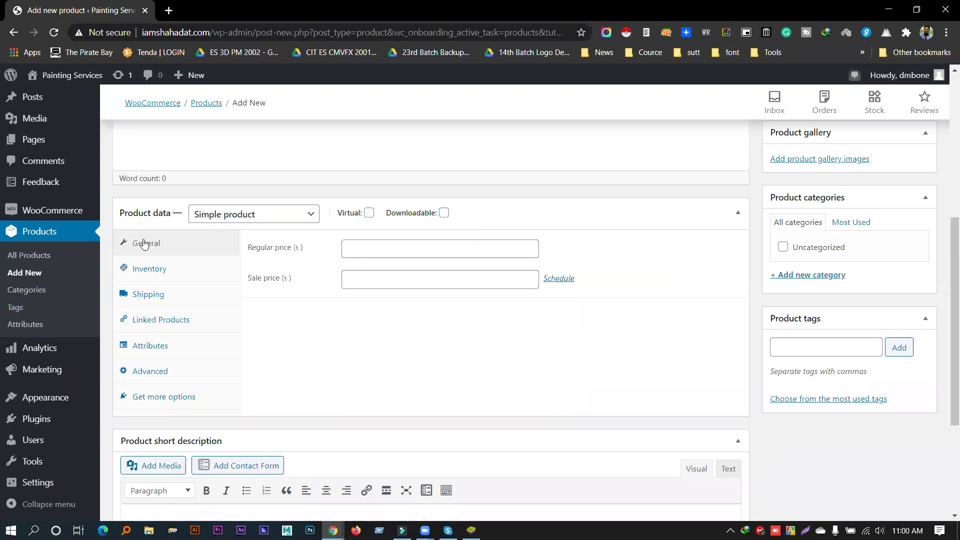
Review the Regular and Sale price labels, then show the Inventory settings with SKU and stock status
{"action": "left_click_drag", "start_coordinate": [249, 248], "coordinate": [293, 252]}
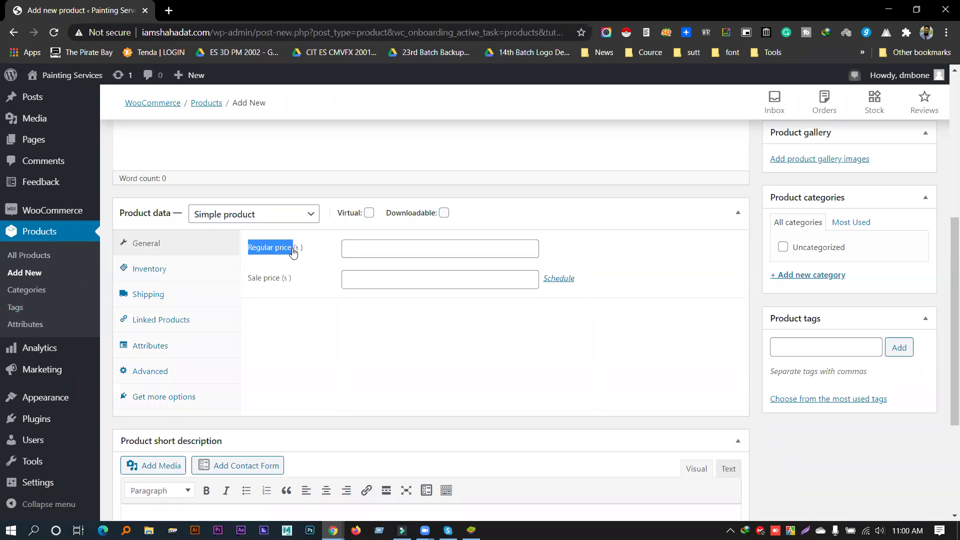
{"action": "left_click", "coordinate": [247, 281]}
{"action": "double_click", "coordinate": [269, 282]}
{"action": "left_click", "coordinate": [243, 281]}
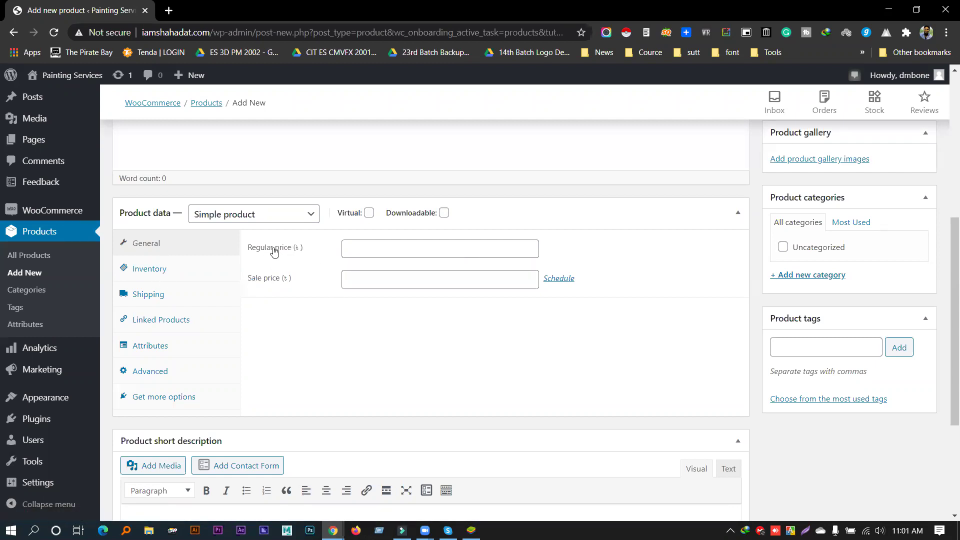
{"action": "left_click", "coordinate": [143, 271]}
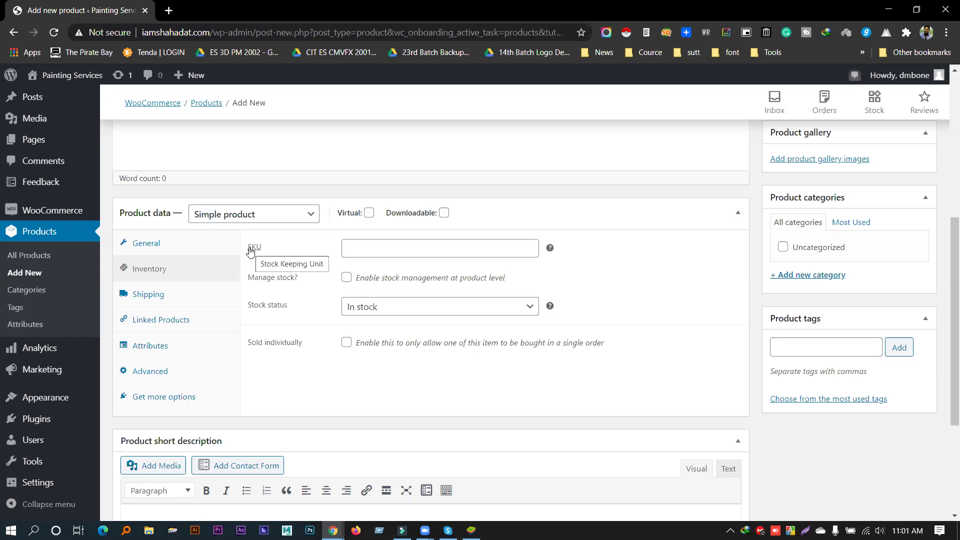
Bring the Amazon iPhone 11 listing to the front and scroll through its comparison table
{"action": "mouse_move", "coordinate": [334, 531]}
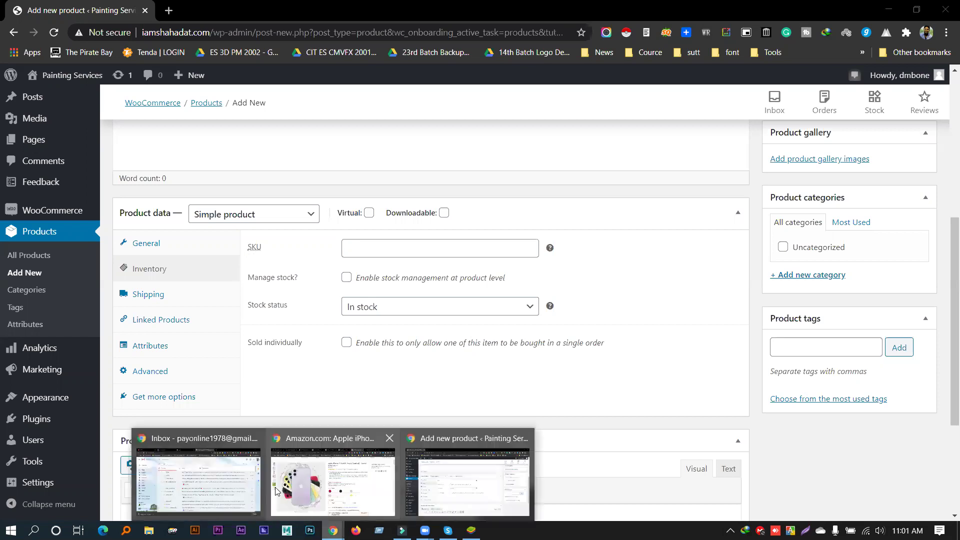
{"action": "left_click", "coordinate": [360, 474]}
{"action": "scroll", "coordinate": [650, 350], "scroll_direction": "down", "scroll_amount": 20}
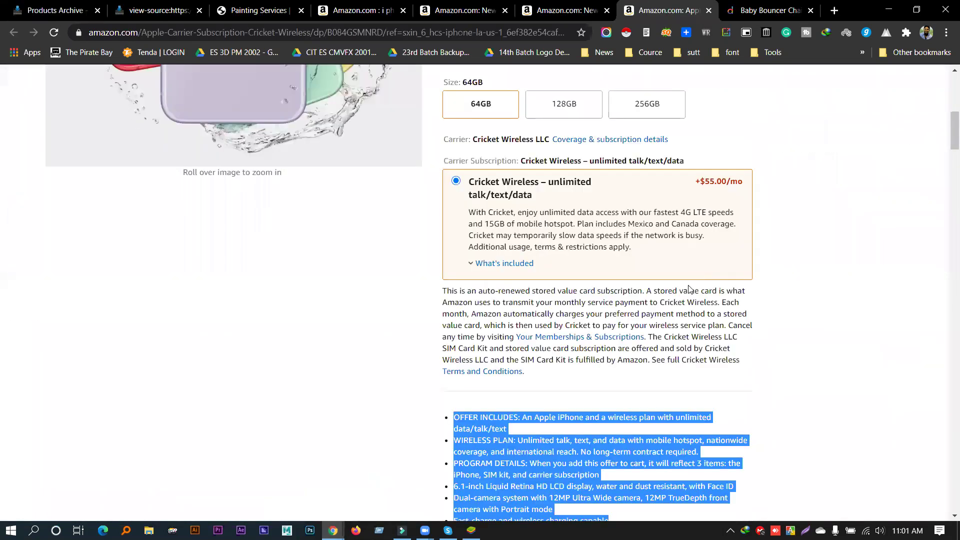
{"action": "scroll", "coordinate": [680, 295], "scroll_direction": "up", "scroll_amount": 5}
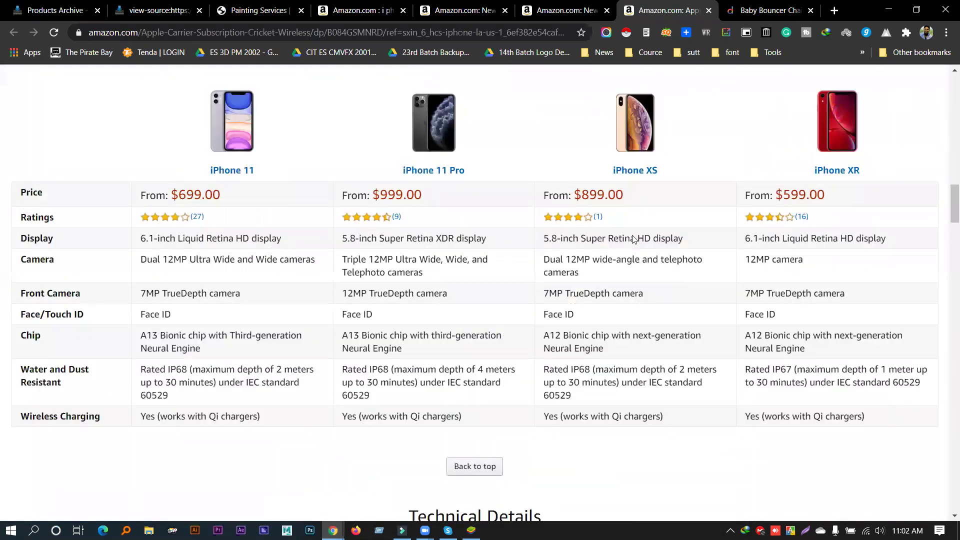
{"action": "scroll", "coordinate": [632, 239], "scroll_direction": "down", "scroll_amount": 6}
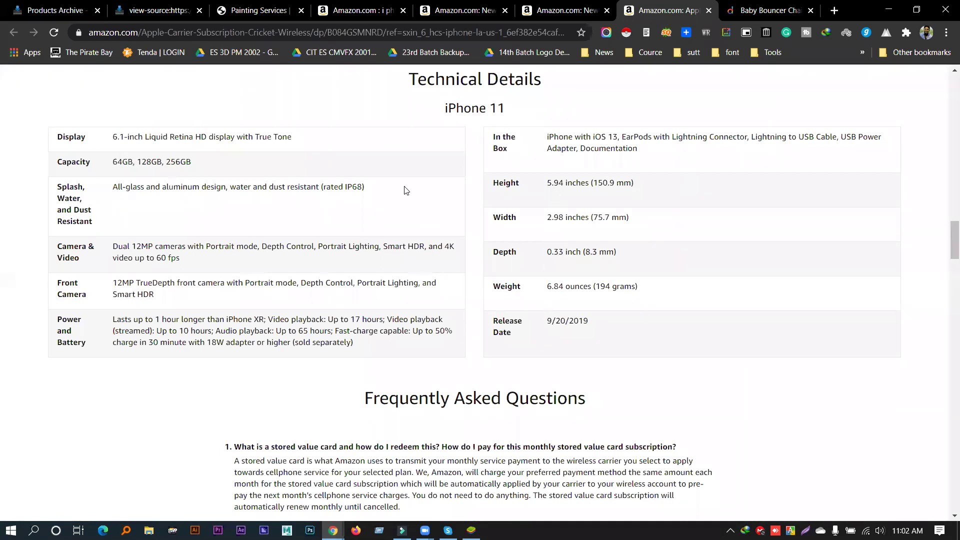
Scroll back and forth over the iPhone 11 technical details, then move to the Baby Bouncer Chair tab
{"action": "scroll", "coordinate": [454, 368], "scroll_direction": "up", "scroll_amount": 1}
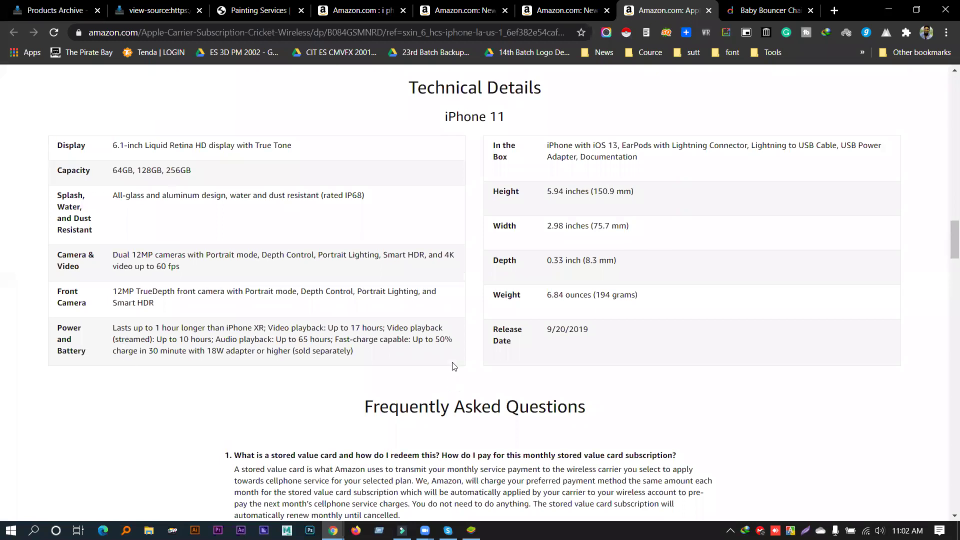
{"action": "scroll", "coordinate": [455, 366], "scroll_direction": "up", "scroll_amount": 6}
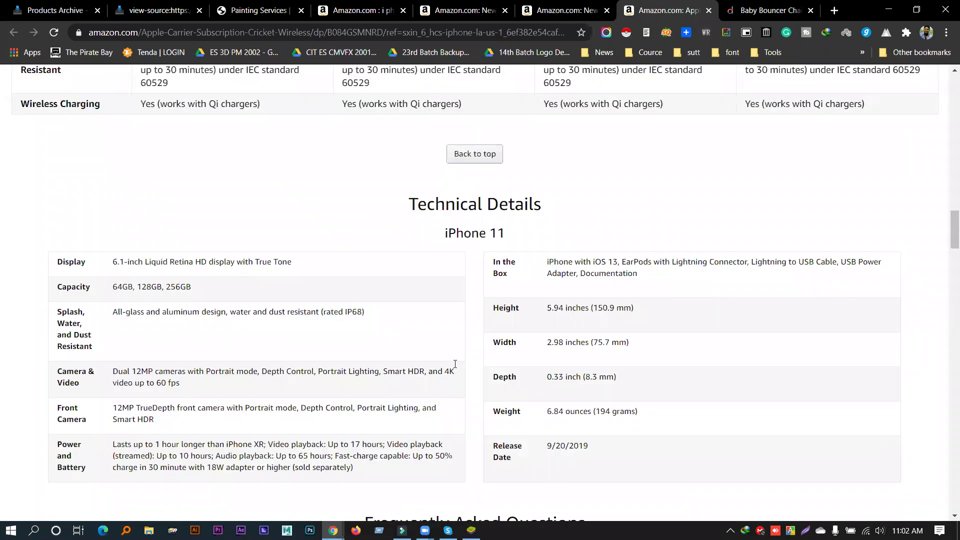
{"action": "scroll", "coordinate": [454, 365], "scroll_direction": "down", "scroll_amount": 10}
{"action": "scroll", "coordinate": [450, 376], "scroll_direction": "down", "scroll_amount": 10}
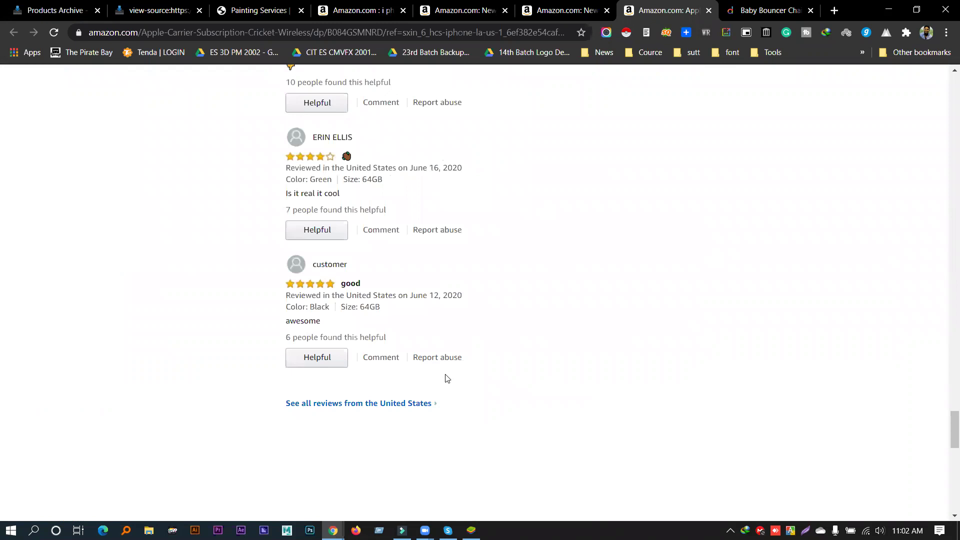
{"action": "scroll", "coordinate": [454, 366], "scroll_direction": "down", "scroll_amount": 5}
{"action": "scroll", "coordinate": [452, 353], "scroll_direction": "up", "scroll_amount": 10}
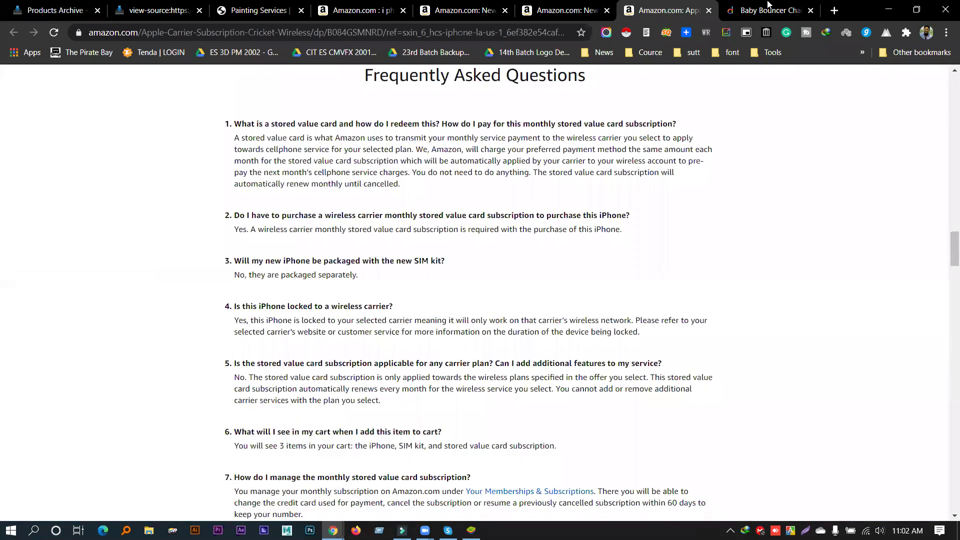
{"action": "key", "text": "ctrl+Tab"}
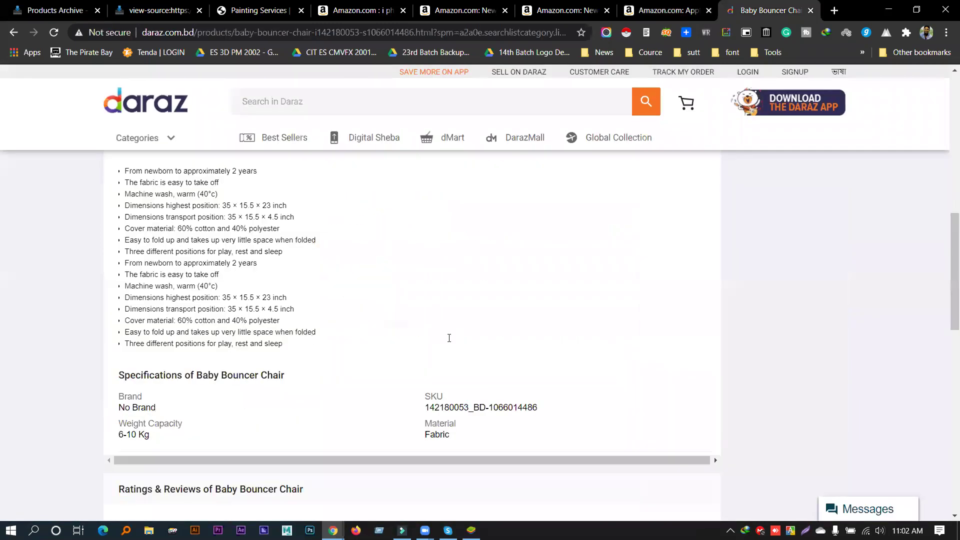
{"action": "scroll", "coordinate": [448, 336], "scroll_direction": "down", "scroll_amount": 2}
{"action": "left_click_drag", "start_coordinate": [426, 323], "coordinate": [540, 327]}
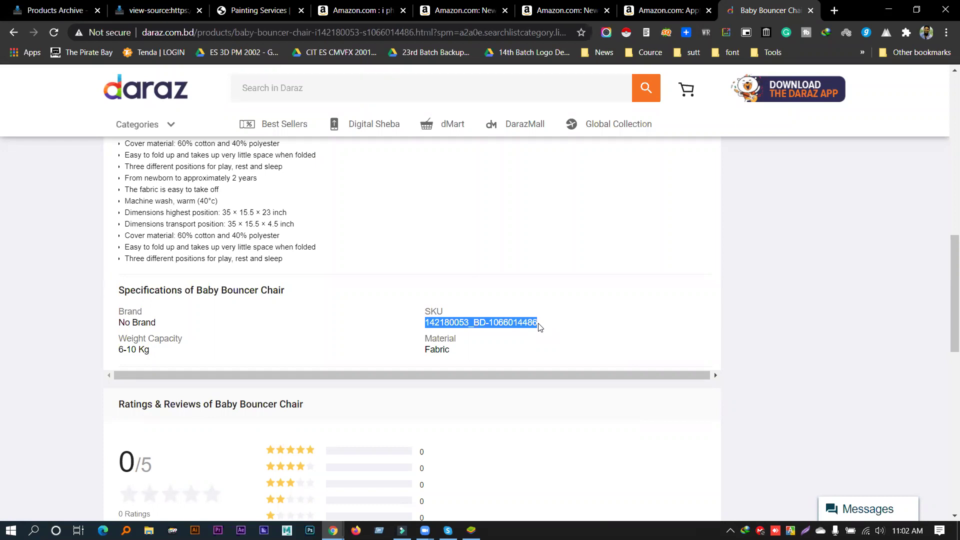
{"action": "right_click", "coordinate": [495, 323]}
{"action": "left_click", "coordinate": [517, 333]}
{"action": "key", "text": "alt+Tab"}
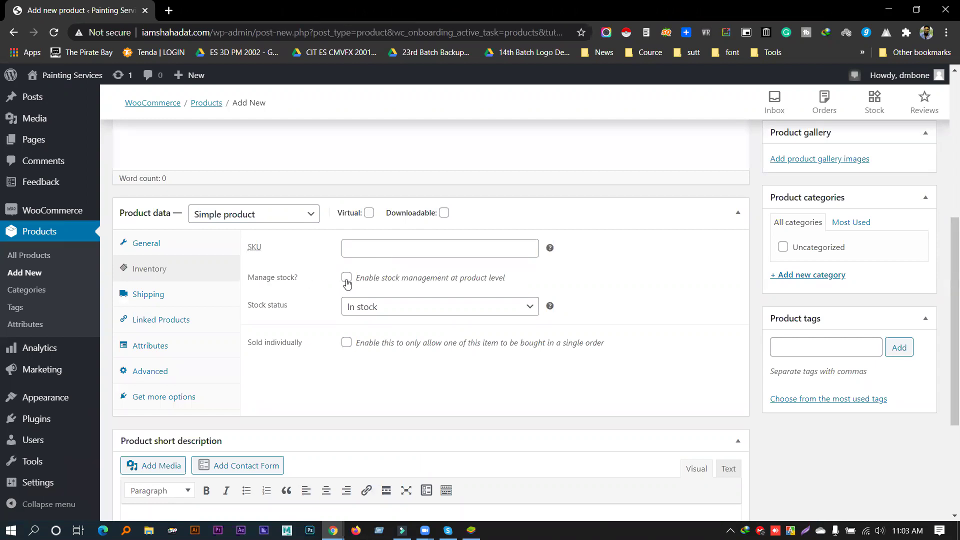
Enable product-level stock management and set the stock quantity to 50
{"action": "left_click", "coordinate": [347, 278]}
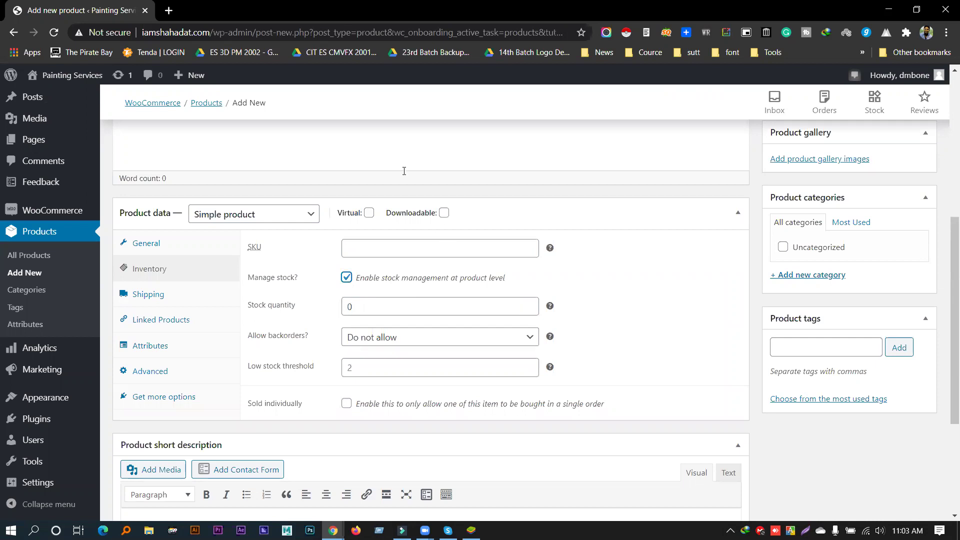
{"action": "double_click", "coordinate": [356, 306]}
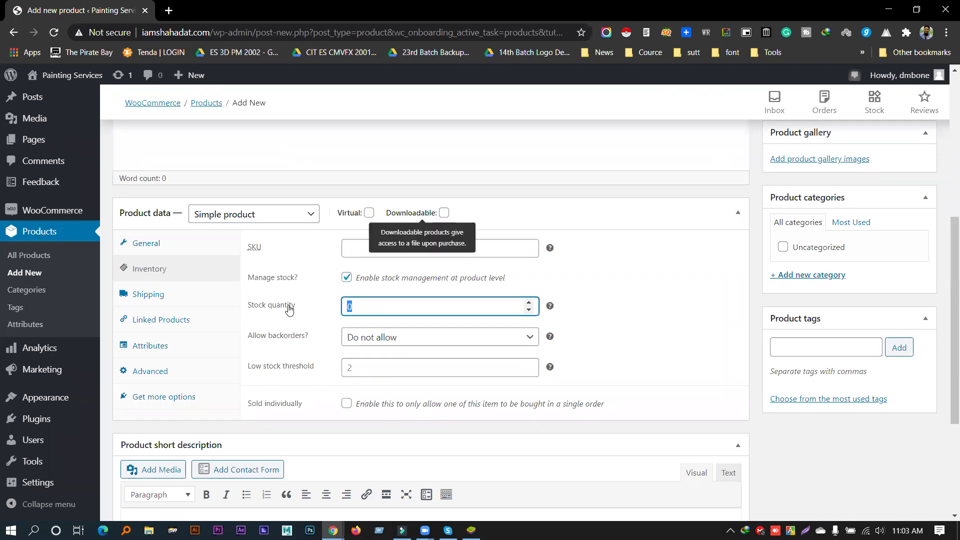
{"action": "type", "text": "50"}
{"action": "triple_click", "coordinate": [249, 307]}
{"action": "left_click", "coordinate": [248, 307]}
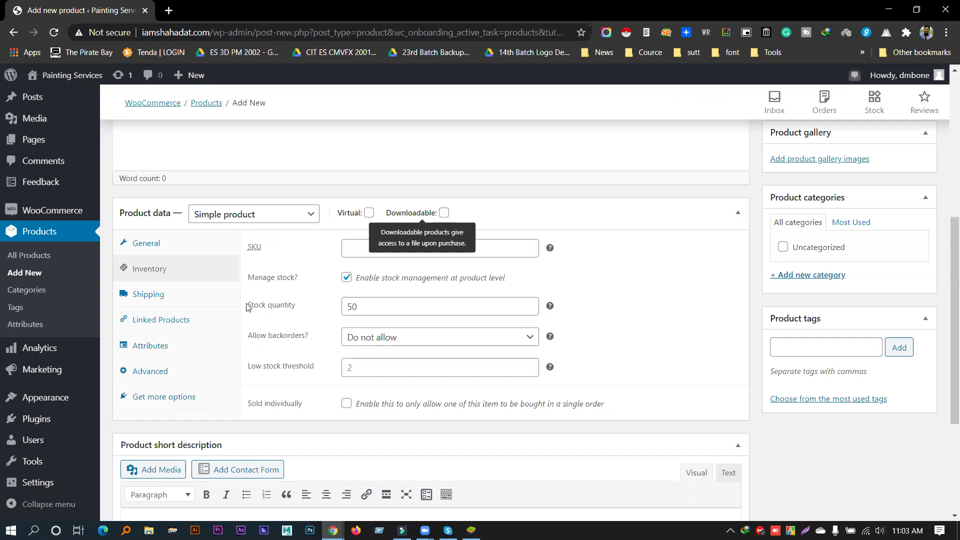
{"action": "left_click_drag", "start_coordinate": [358, 307], "coordinate": [333, 309]}
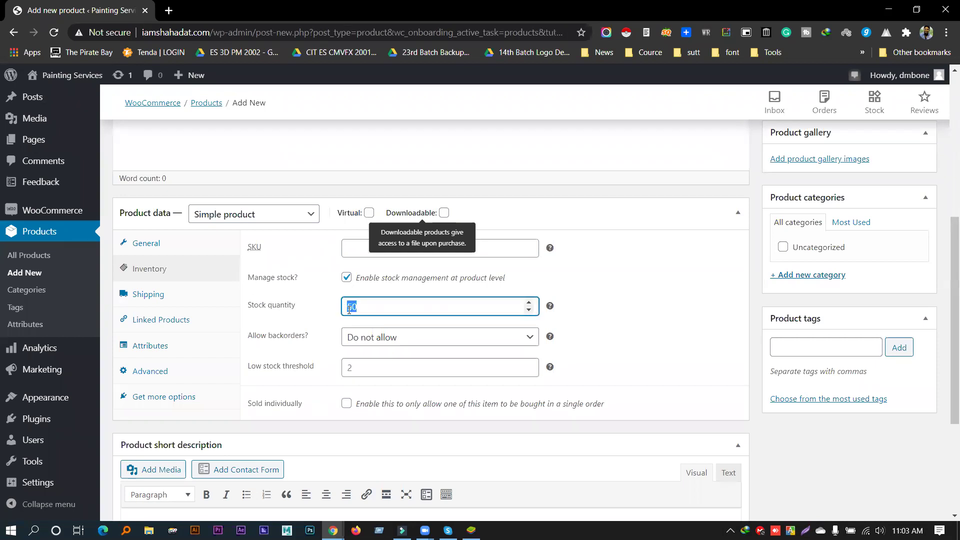
{"action": "double_click", "coordinate": [349, 307]}
{"action": "left_click", "coordinate": [575, 302]}
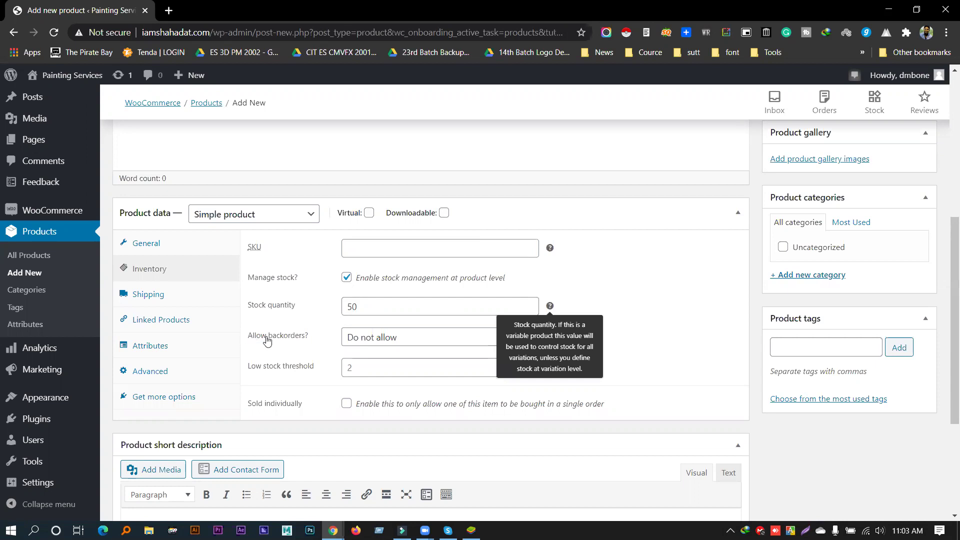
Highlight the 'Allow backorders?' label, left at backorders not allowed
{"action": "double_click", "coordinate": [266, 339]}
{"action": "left_click", "coordinate": [248, 342]}
{"action": "triple_click", "coordinate": [248, 342]}
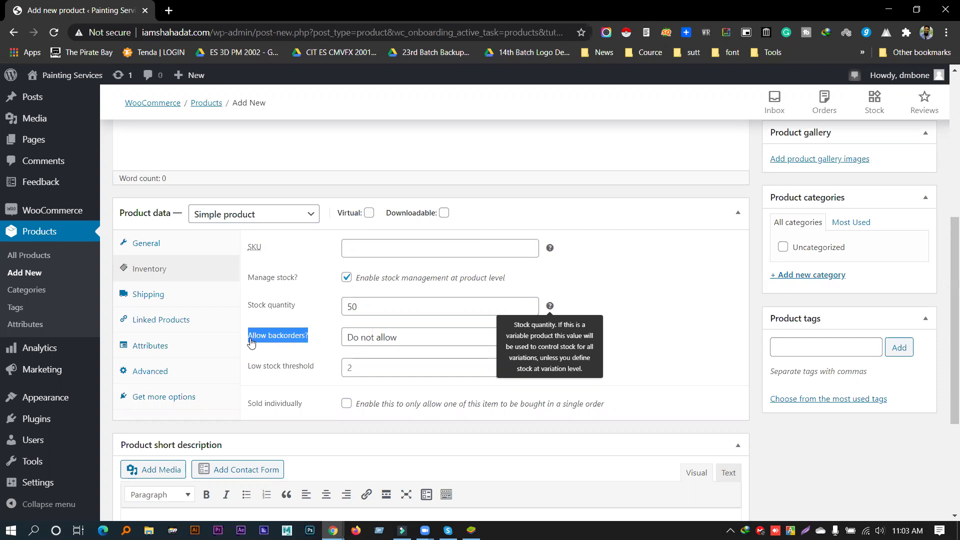
{"action": "left_click", "coordinate": [612, 320]}
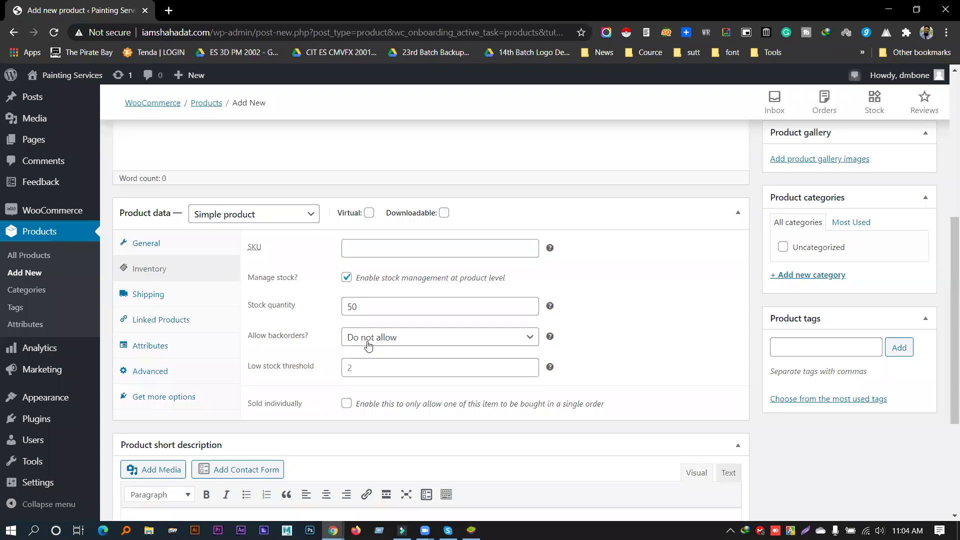
Set Allow backorders to 'Allow' after briefly picking the notify-customer option
{"action": "left_click", "coordinate": [365, 343]}
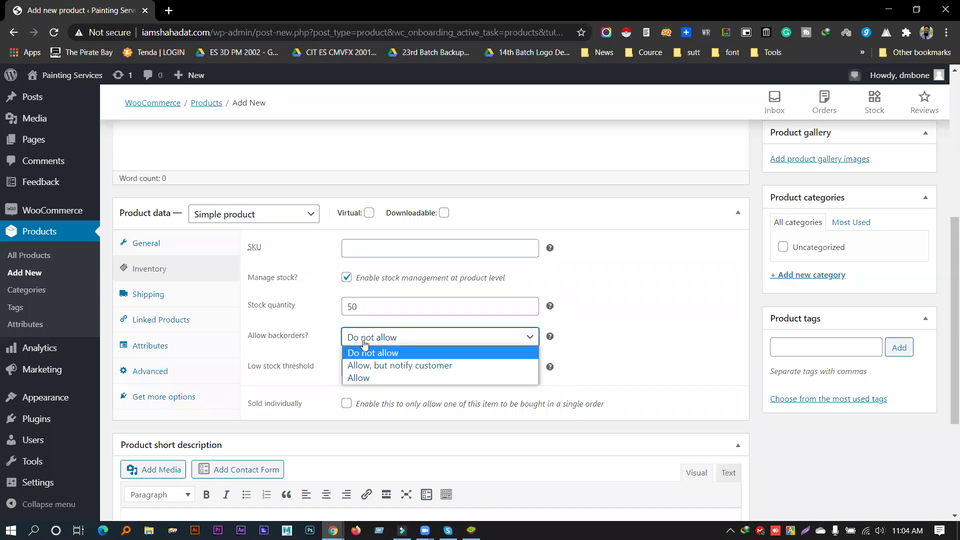
{"action": "left_click", "coordinate": [364, 369]}
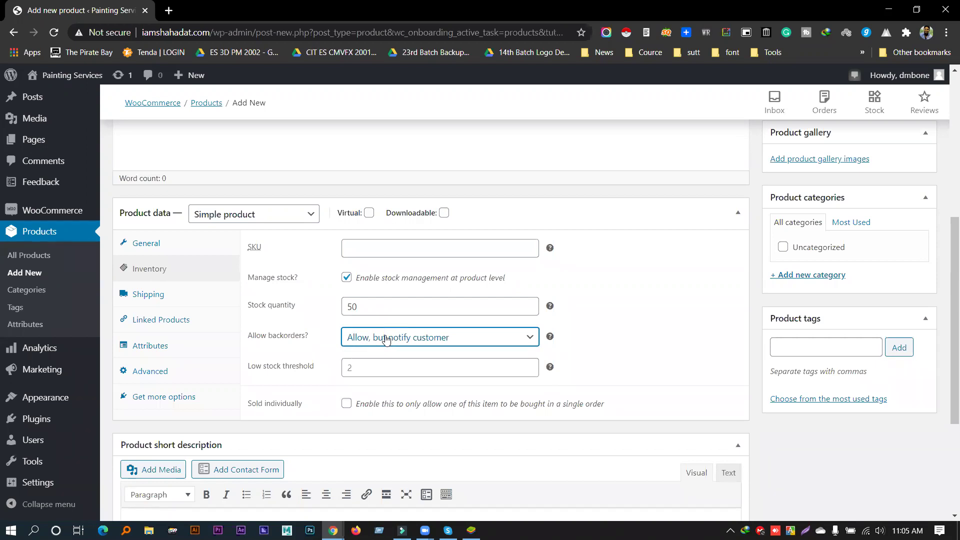
{"action": "left_click", "coordinate": [386, 339]}
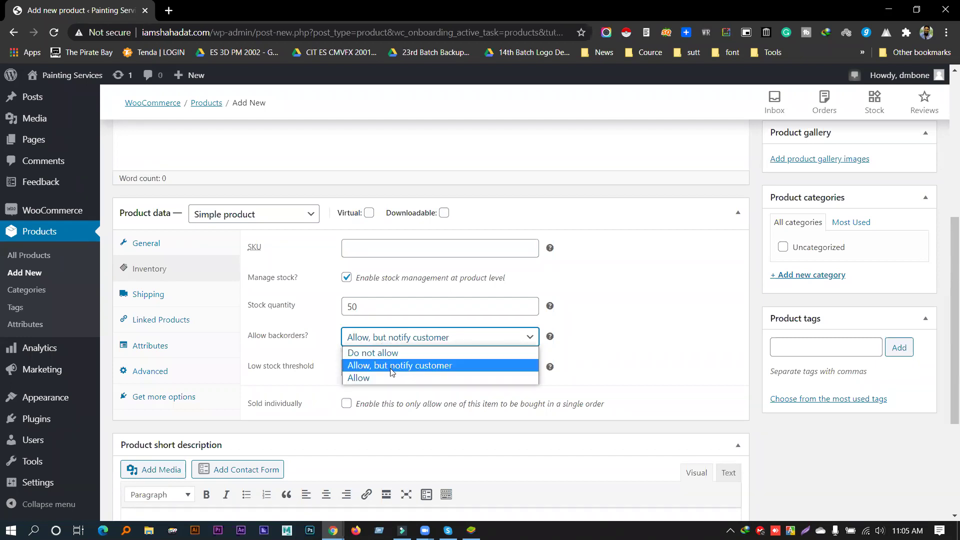
{"action": "left_click", "coordinate": [356, 378]}
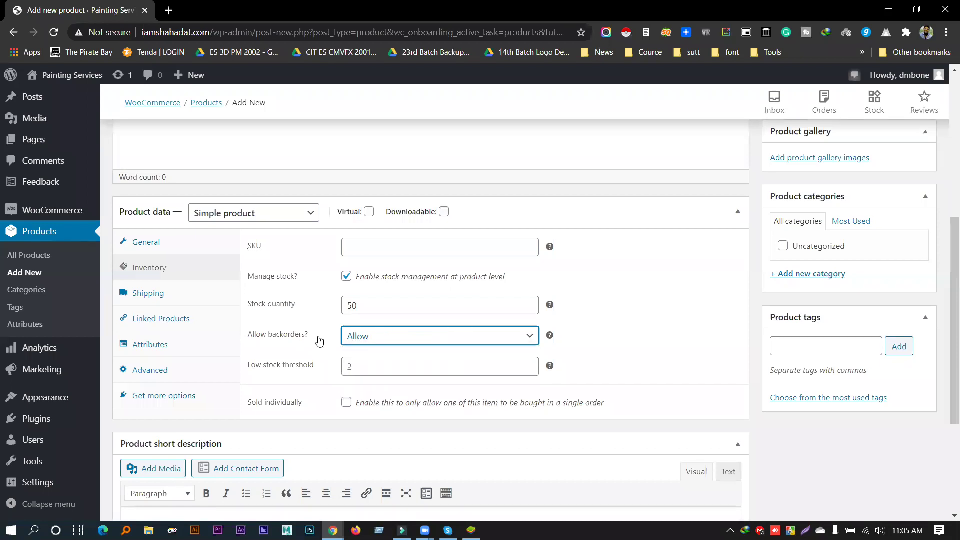
{"action": "scroll", "coordinate": [300, 325], "scroll_direction": "down", "scroll_amount": 1}
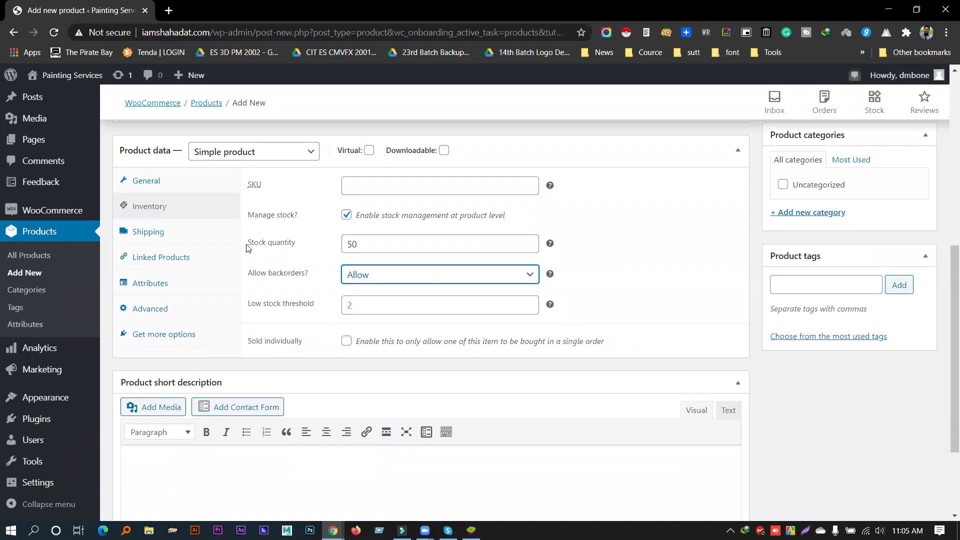
Highlight the stock quantity setting and its value of 50
{"action": "double_click", "coordinate": [270, 245]}
{"action": "left_click_drag", "start_coordinate": [266, 249], "coordinate": [250, 248]}
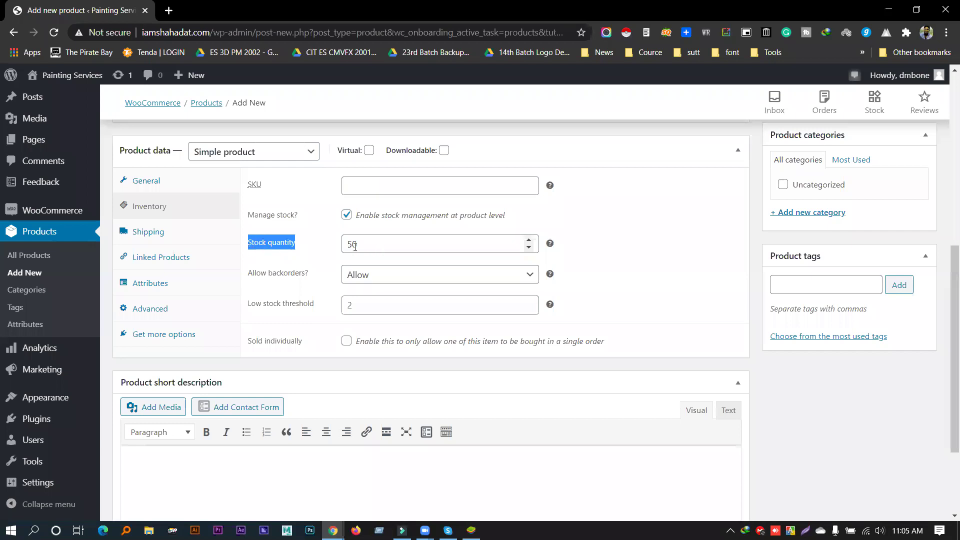
{"action": "mouse_move", "coordinate": [345, 244]}
{"action": "left_mouse_down"}
{"action": "mouse_move", "coordinate": [360, 244]}
{"action": "mouse_move", "coordinate": [343, 244]}
{"action": "left_mouse_up"}
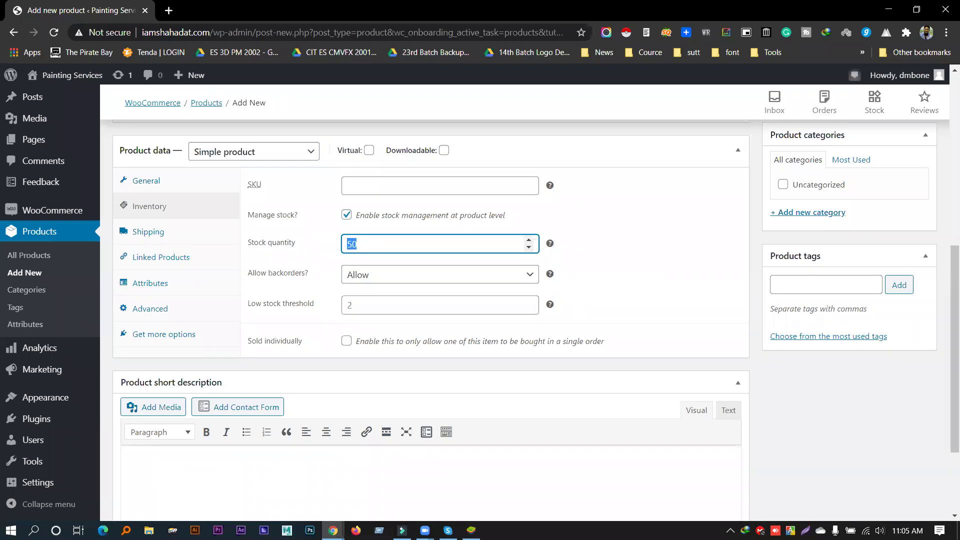
{"action": "key", "text": "alt+Tab"}
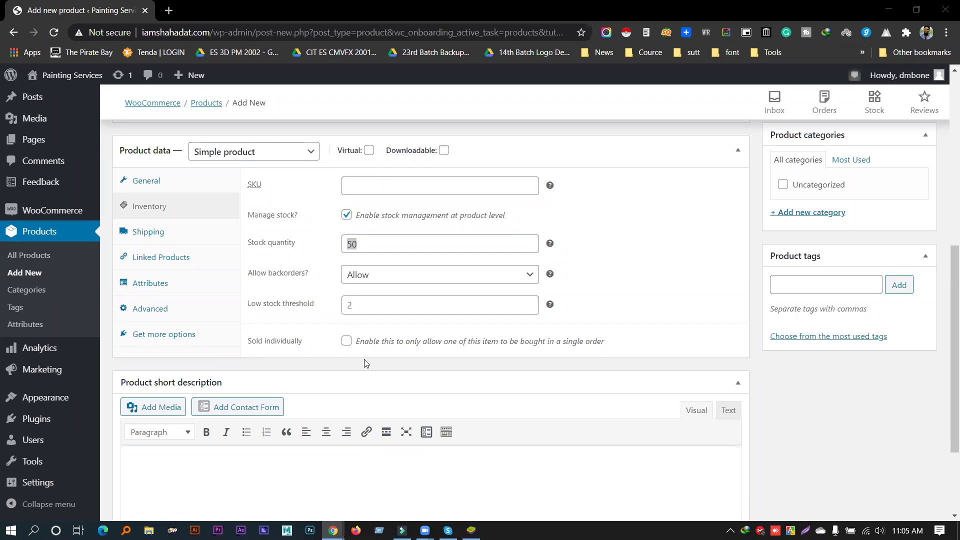
{"action": "double_click", "coordinate": [357, 242]}
{"action": "left_click", "coordinate": [358, 241]}
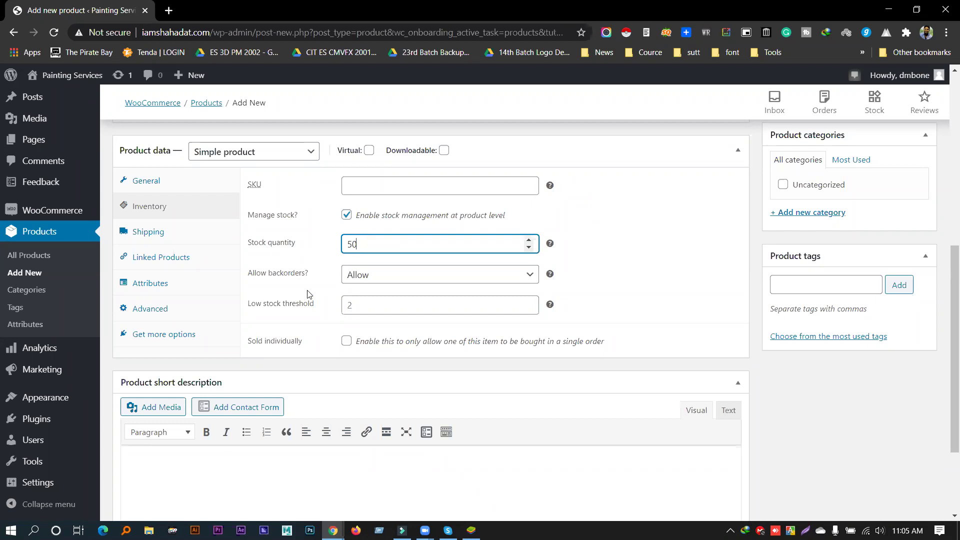
Enter 7 as the low stock threshold
{"action": "left_click", "coordinate": [355, 306]}
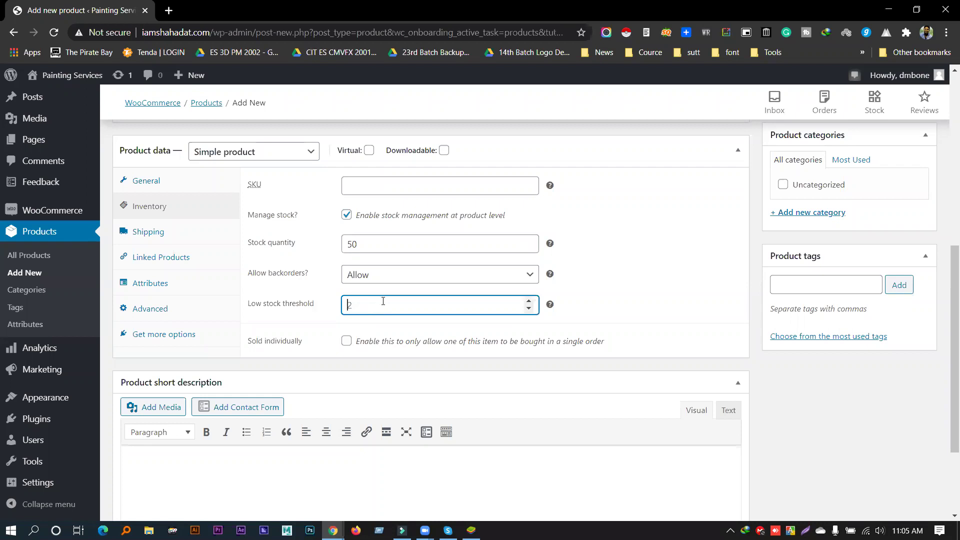
{"action": "type", "text": "7"}
{"action": "double_click", "coordinate": [371, 242]}
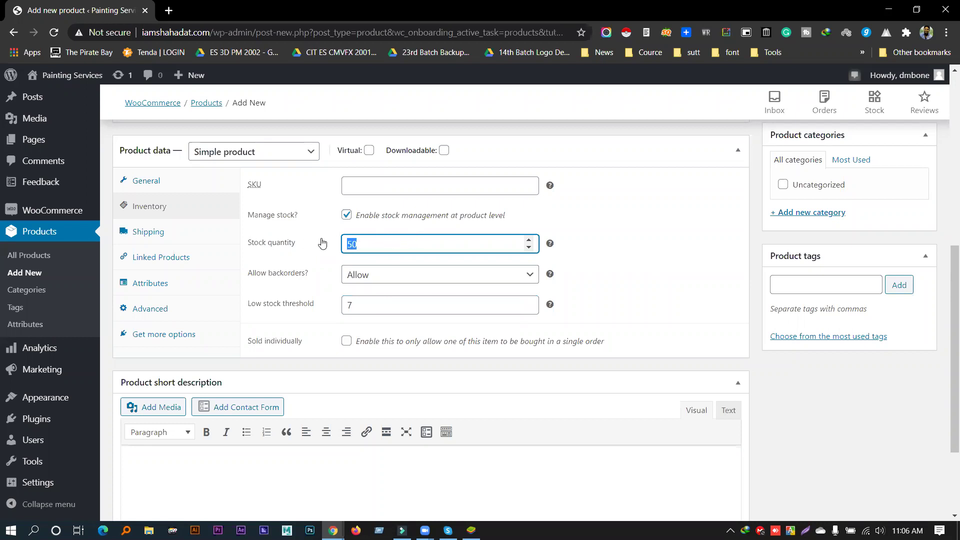
{"action": "key", "text": "Tab"}
{"action": "key", "text": "Tab"}
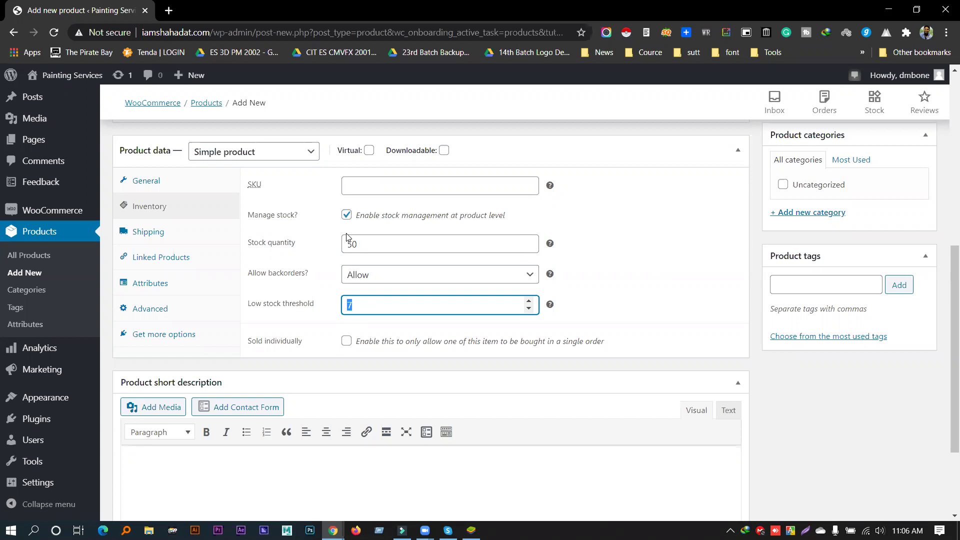
{"action": "left_click", "coordinate": [328, 231]}
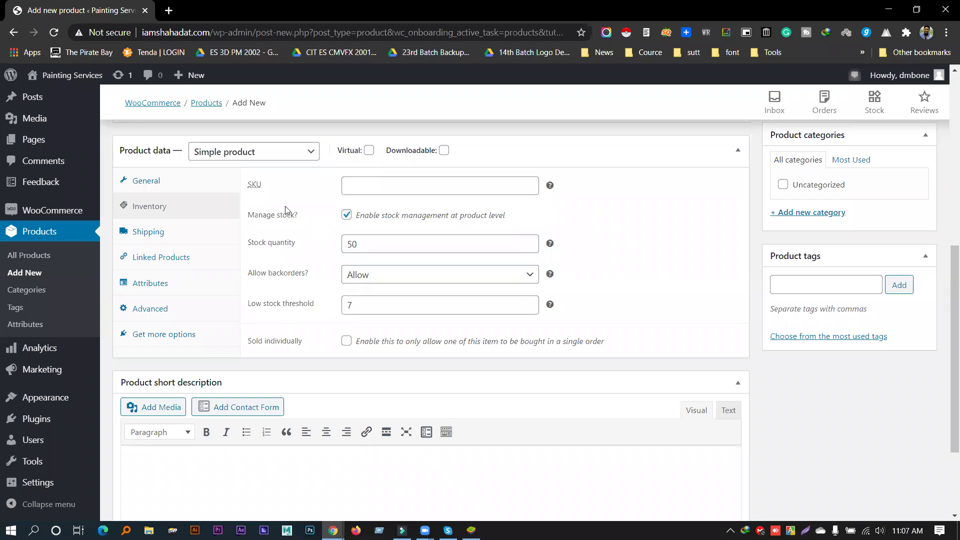
Highlight the SKU and Manage stock settings in the Inventory tab
{"action": "mouse_move", "coordinate": [363, 149]}
{"action": "double_click", "coordinate": [250, 185]}
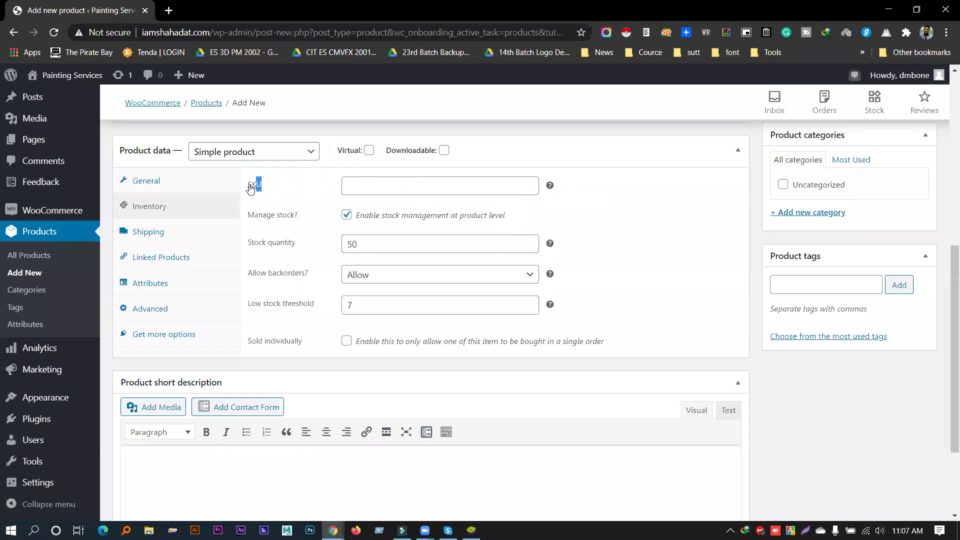
{"action": "left_click", "coordinate": [364, 184]}
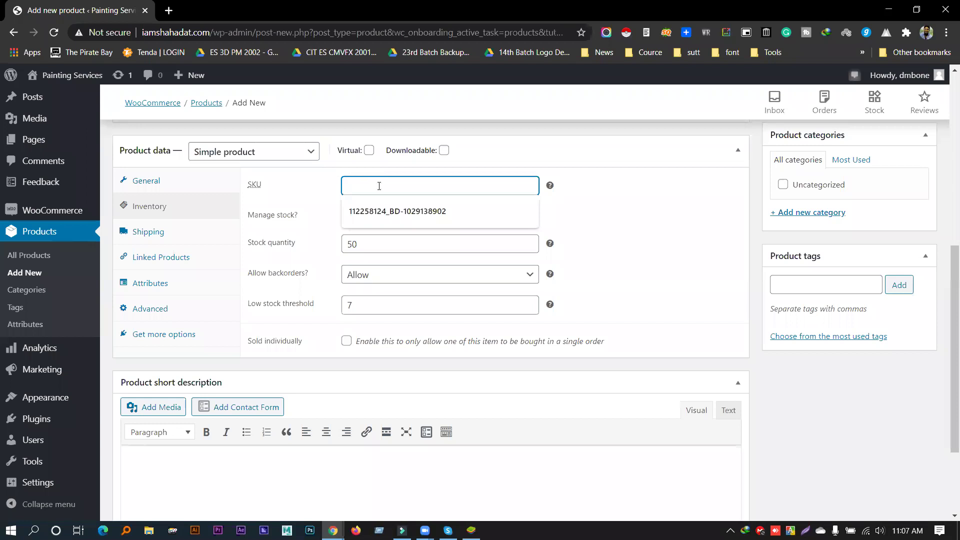
{"action": "left_click", "coordinate": [597, 221]}
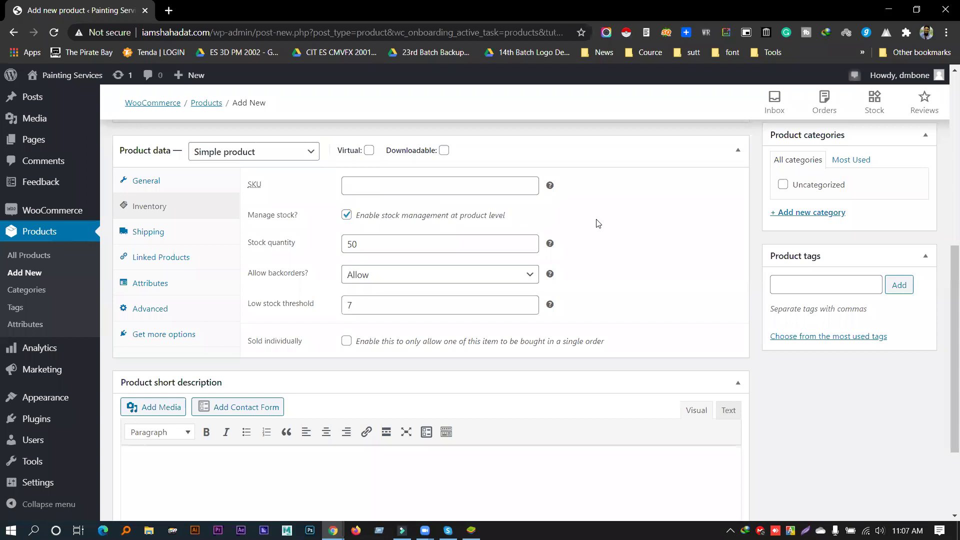
{"action": "triple_click", "coordinate": [246, 215]}
{"action": "left_click", "coordinate": [247, 222]}
Highlight stock quantity, backorders and the low stock threshold value of 7
{"action": "left_click_drag", "start_coordinate": [359, 244], "coordinate": [344, 244]}
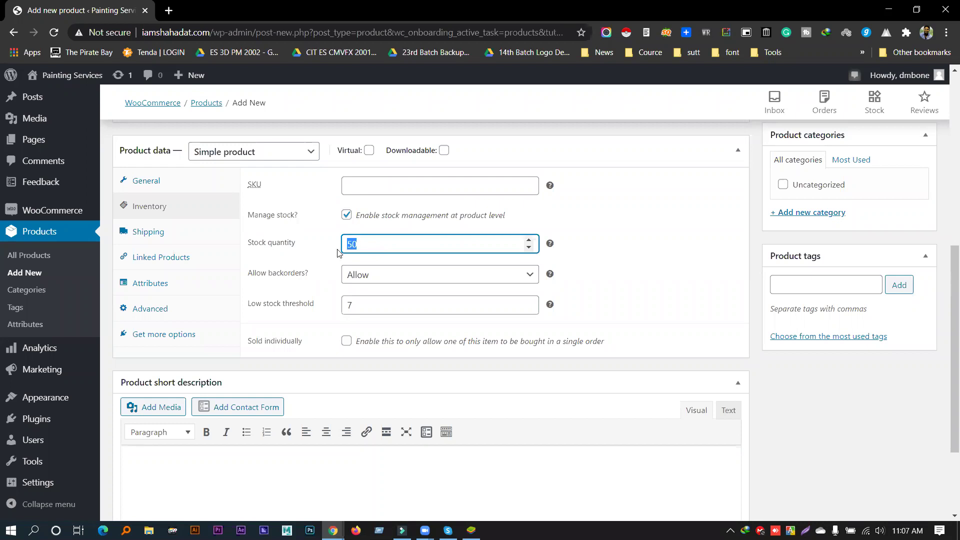
{"action": "left_click", "coordinate": [262, 279]}
{"action": "left_click_drag", "start_coordinate": [308, 275], "coordinate": [297, 279]}
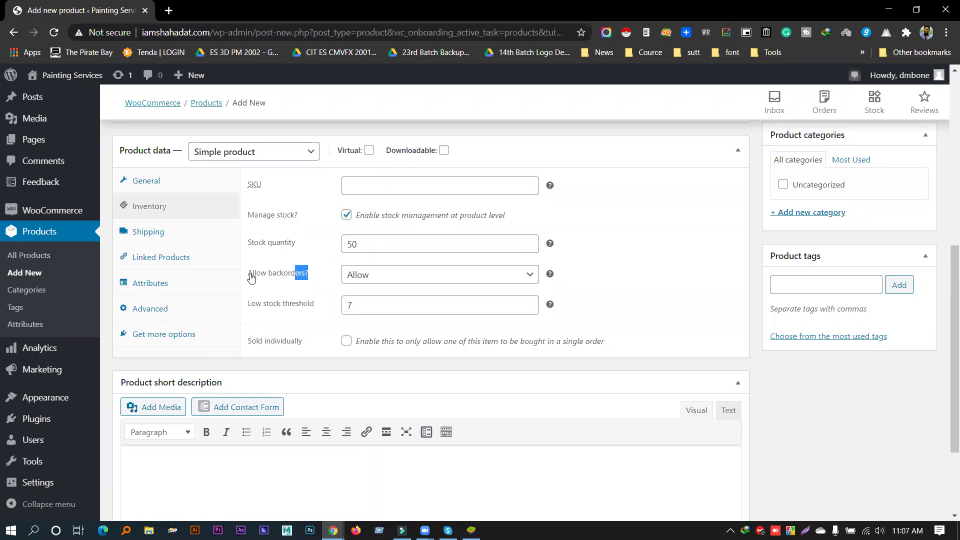
{"action": "left_click", "coordinate": [269, 268]}
{"action": "triple_click", "coordinate": [250, 305]}
{"action": "left_click", "coordinate": [248, 308]}
{"action": "triple_click", "coordinate": [249, 308]}
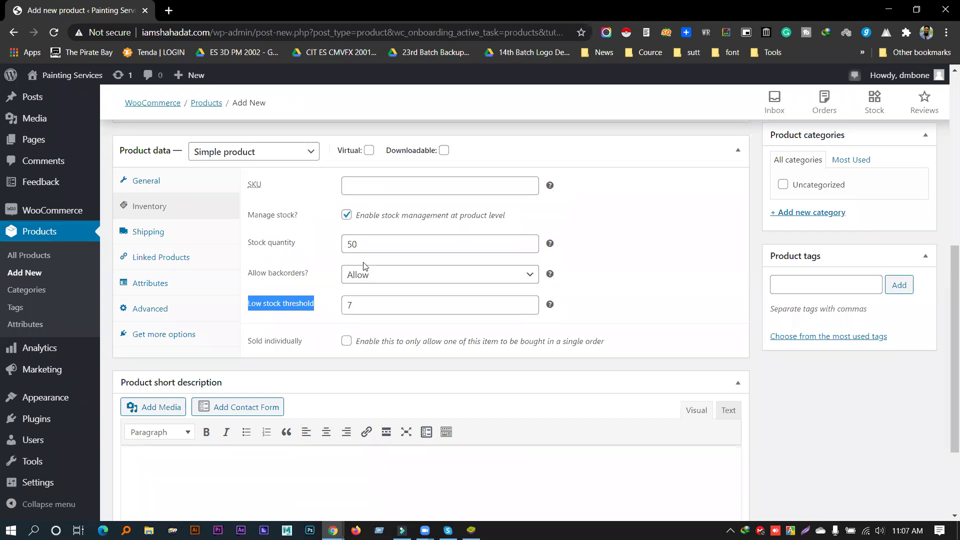
{"action": "double_click", "coordinate": [354, 306]}
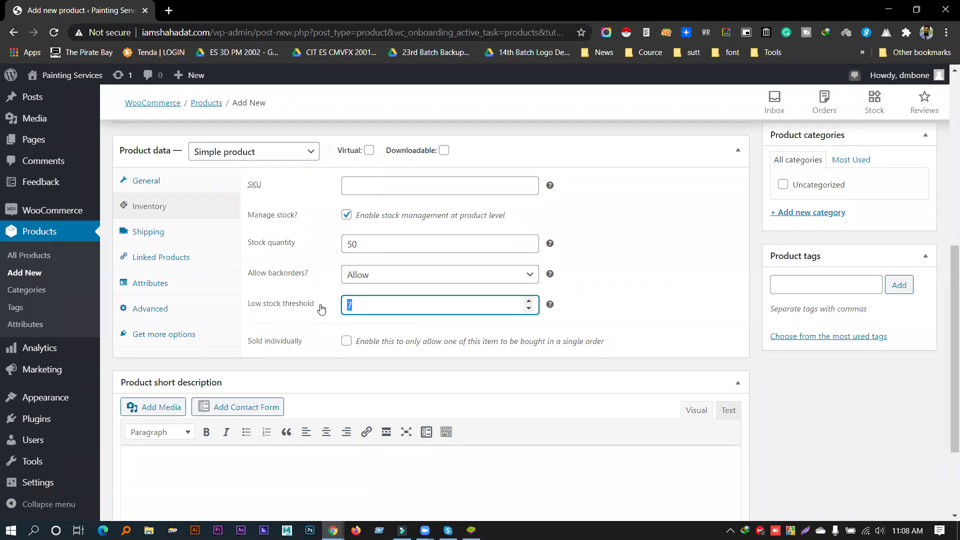
Tick Sold individually and highlight its one-per-order explanation
{"action": "mouse_move", "coordinate": [46, 210]}
{"action": "left_click", "coordinate": [346, 342]}
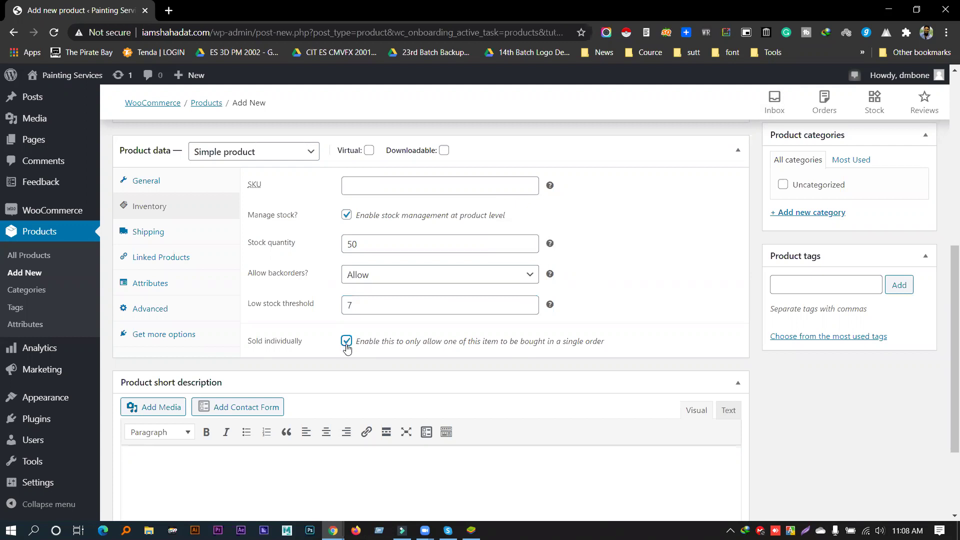
{"action": "left_click_drag", "start_coordinate": [357, 341], "coordinate": [604, 340]}
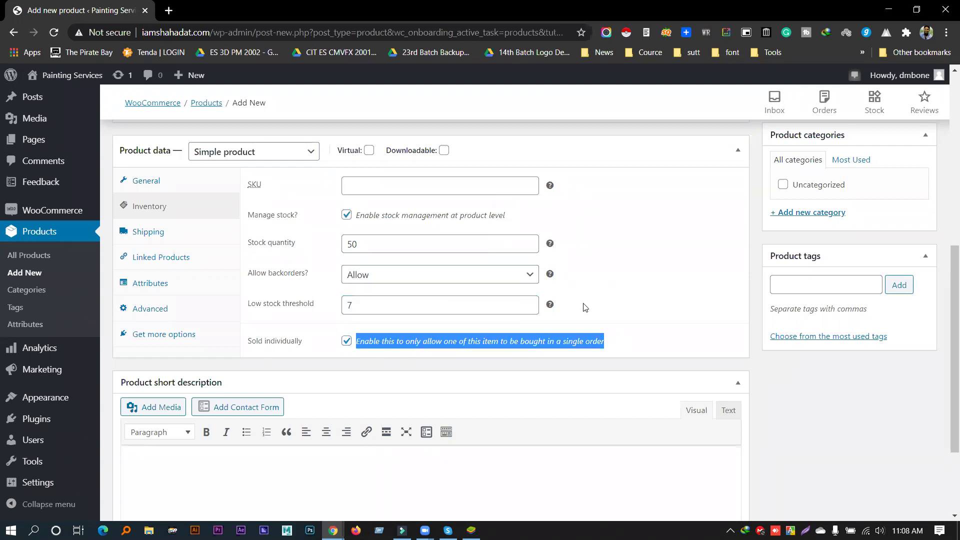
Switch Product data to Shipping to view the weight (kg) and dimension fields
{"action": "left_click", "coordinate": [157, 235]}
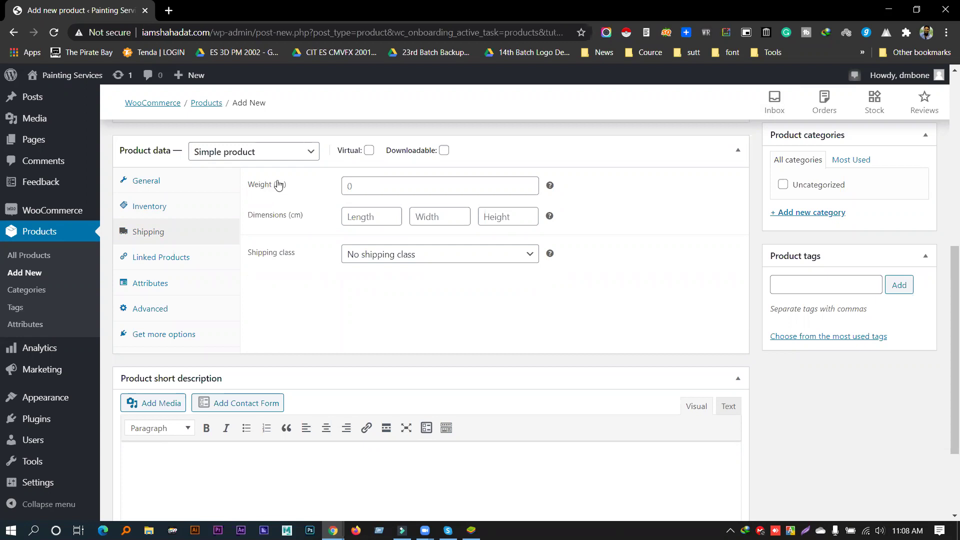
{"action": "mouse_move", "coordinate": [82, 212]}
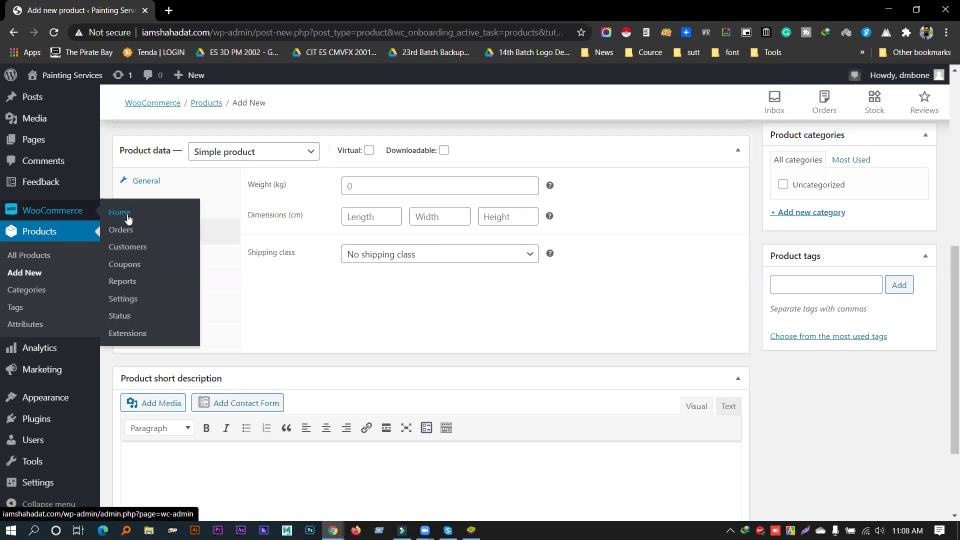
Open WooCommerce Settings > Products in a new browser tab
{"action": "middle_click", "coordinate": [119, 299]}
{"action": "left_click", "coordinate": [222, 6]}
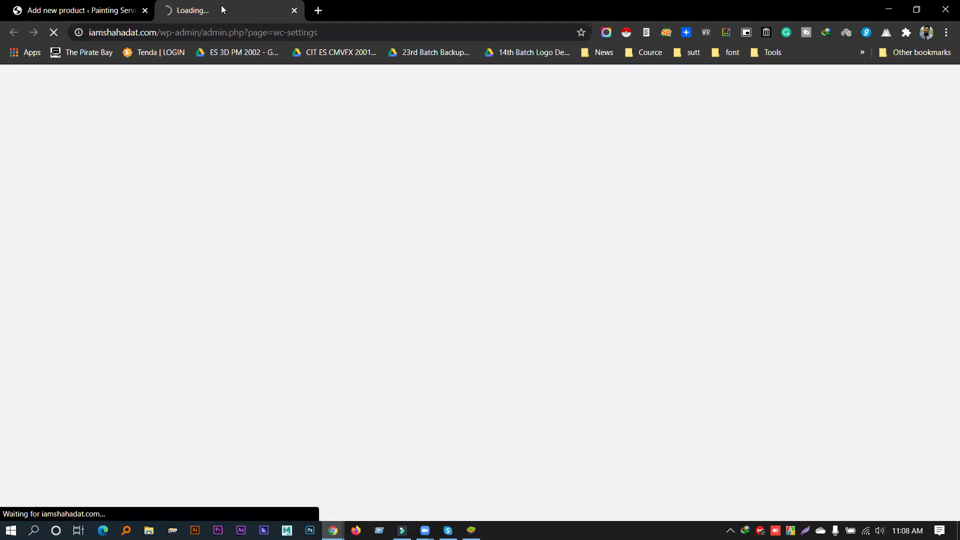
{"action": "left_click", "coordinate": [90, 10]}
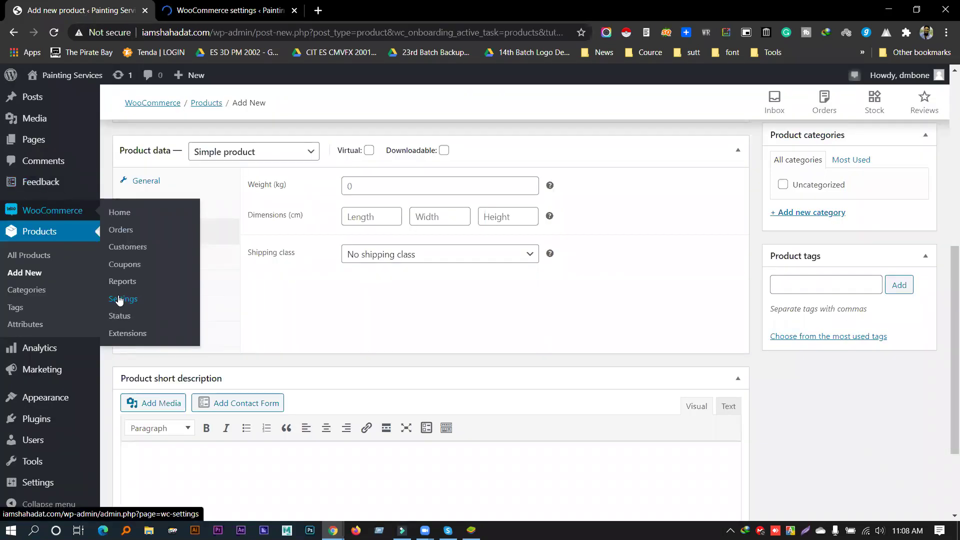
{"action": "left_click", "coordinate": [240, 9]}
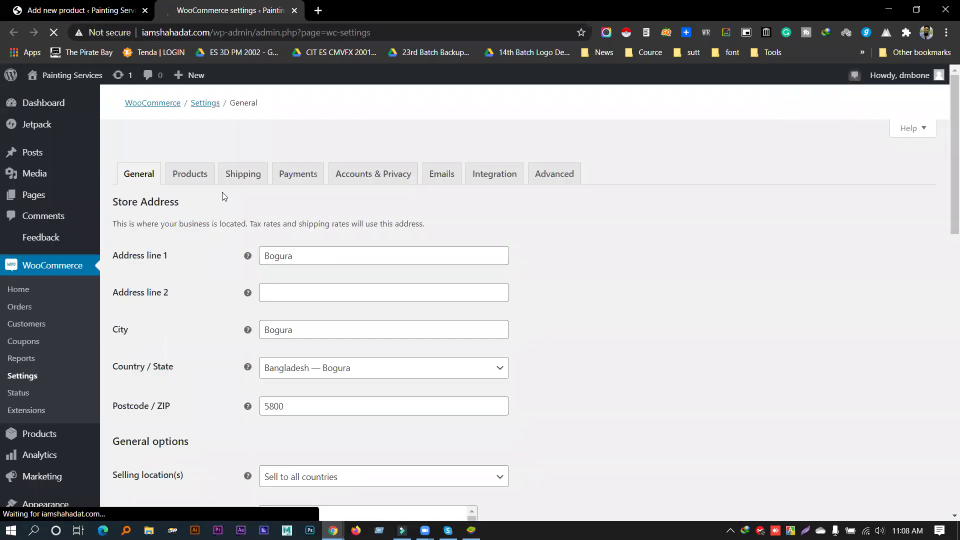
{"action": "scroll", "coordinate": [222, 195], "scroll_direction": "down", "scroll_amount": 7}
{"action": "scroll", "coordinate": [221, 205], "scroll_direction": "down", "scroll_amount": 6}
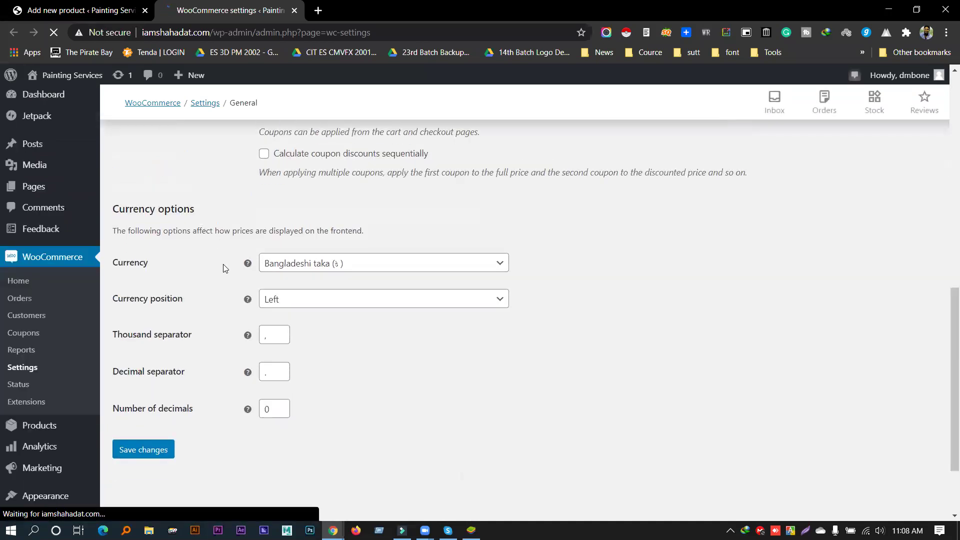
{"action": "scroll", "coordinate": [200, 223], "scroll_direction": "up", "scroll_amount": 13}
{"action": "left_click", "coordinate": [173, 153]}
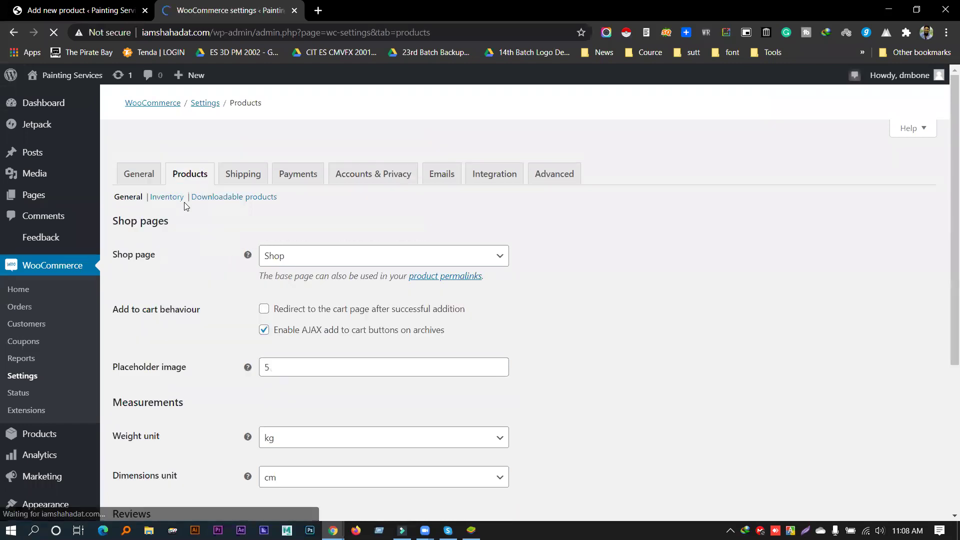
{"action": "scroll", "coordinate": [185, 205], "scroll_direction": "down", "scroll_amount": 5}
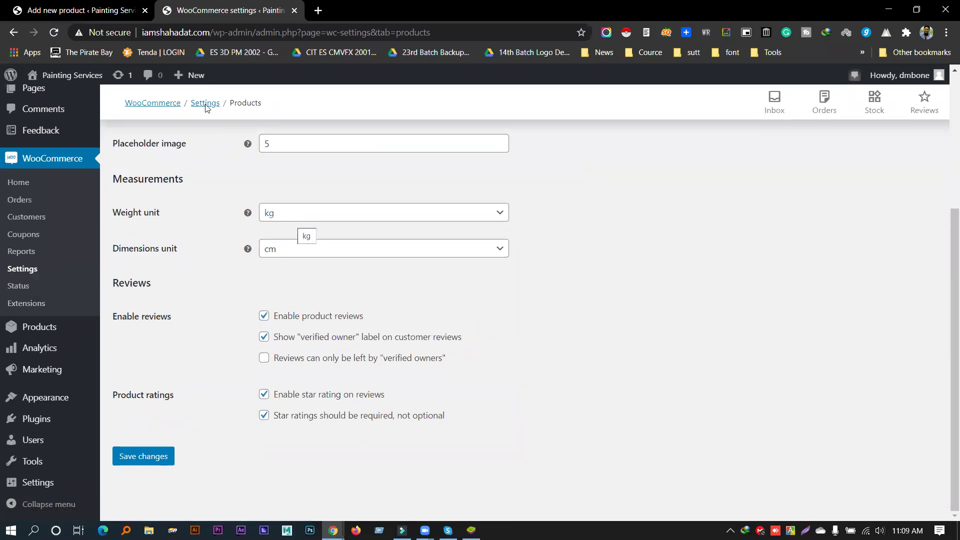
{"action": "key", "text": "ctrl+shift+Tab"}
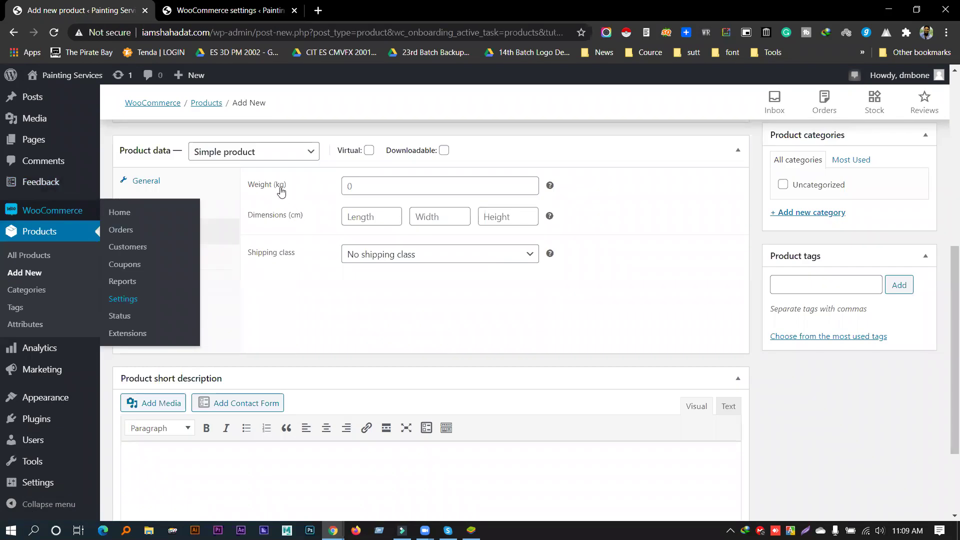
{"action": "key", "text": "ctrl+Tab"}
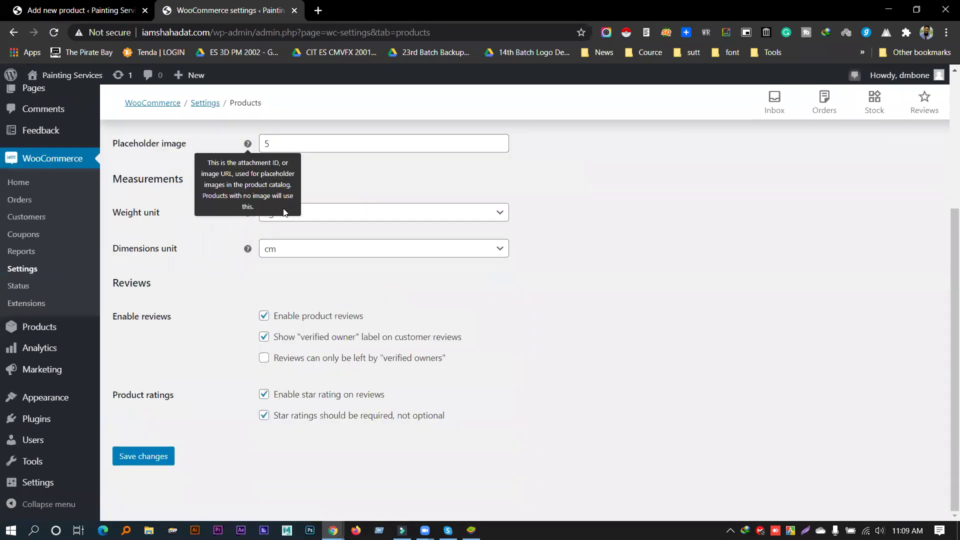
Confirm weight unit stays kg and dimensions unit stays cm, then return to the product
{"action": "left_click", "coordinate": [342, 214]}
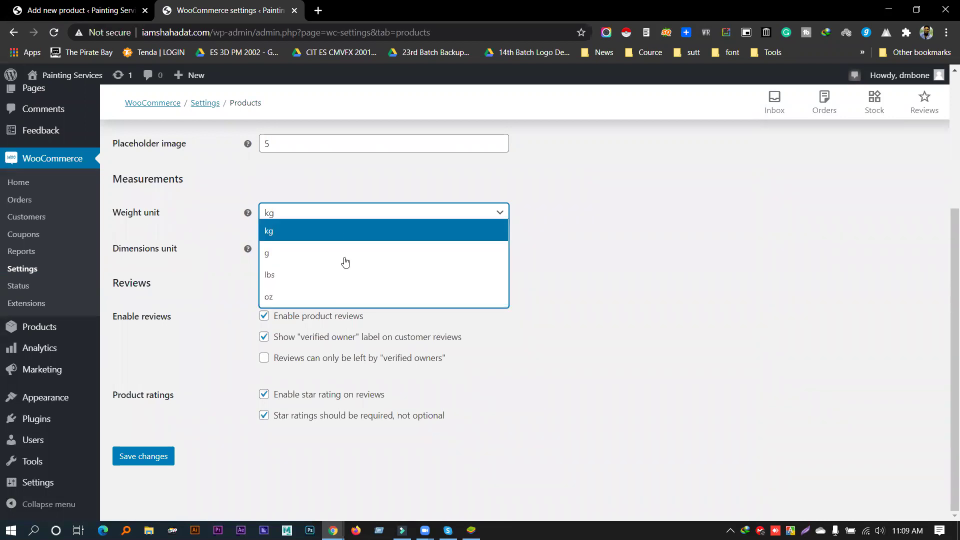
{"action": "left_click", "coordinate": [596, 199]}
{"action": "left_click", "coordinate": [364, 248]}
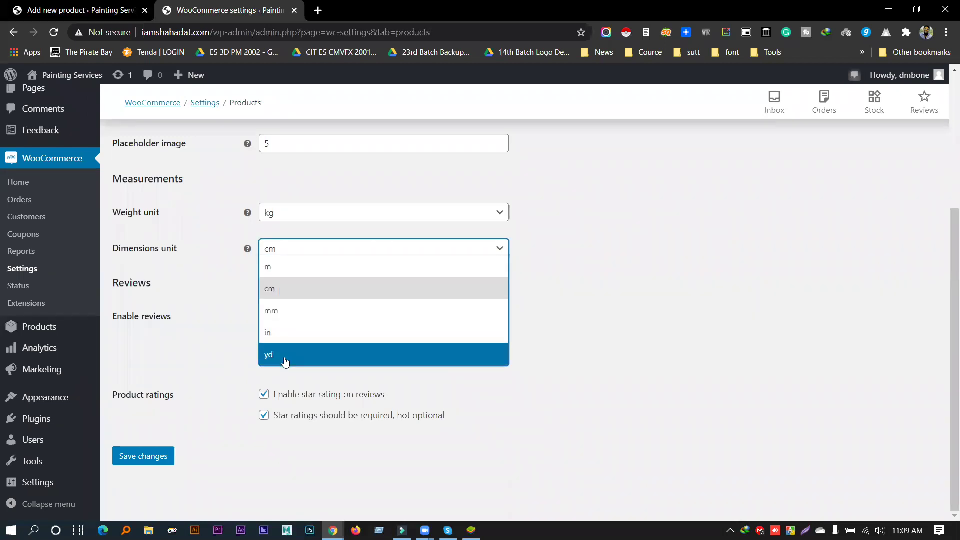
{"action": "key", "text": "Up"}
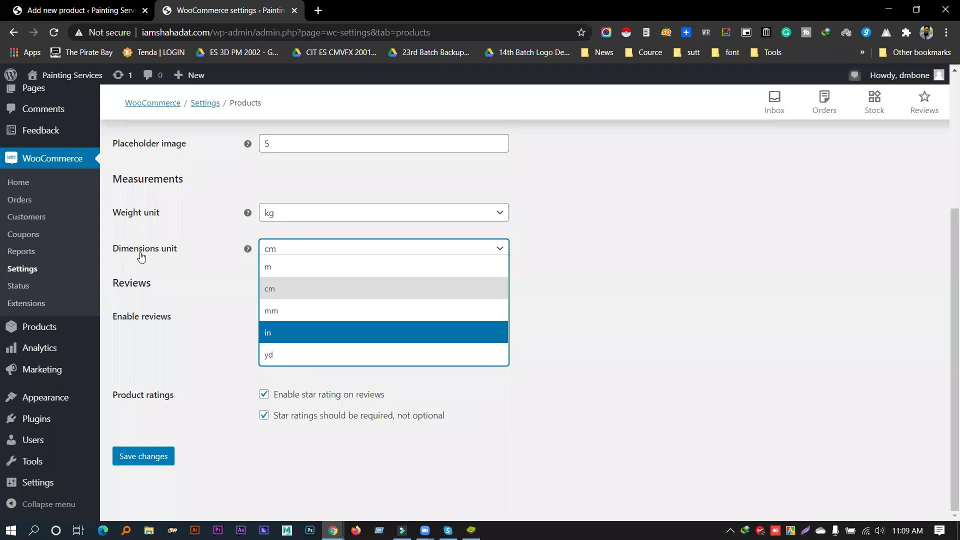
{"action": "left_click", "coordinate": [180, 252]}
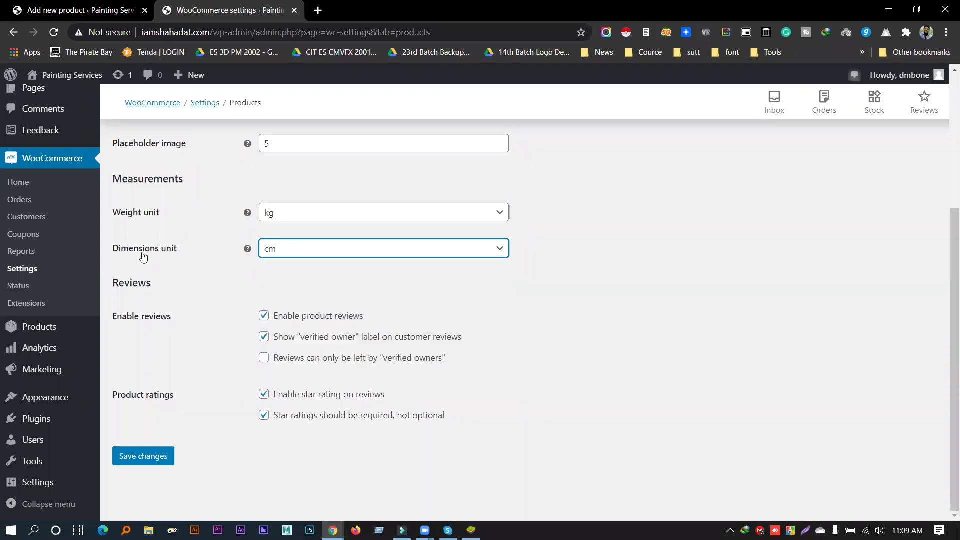
{"action": "scroll", "coordinate": [185, 273], "scroll_direction": "up", "scroll_amount": 5}
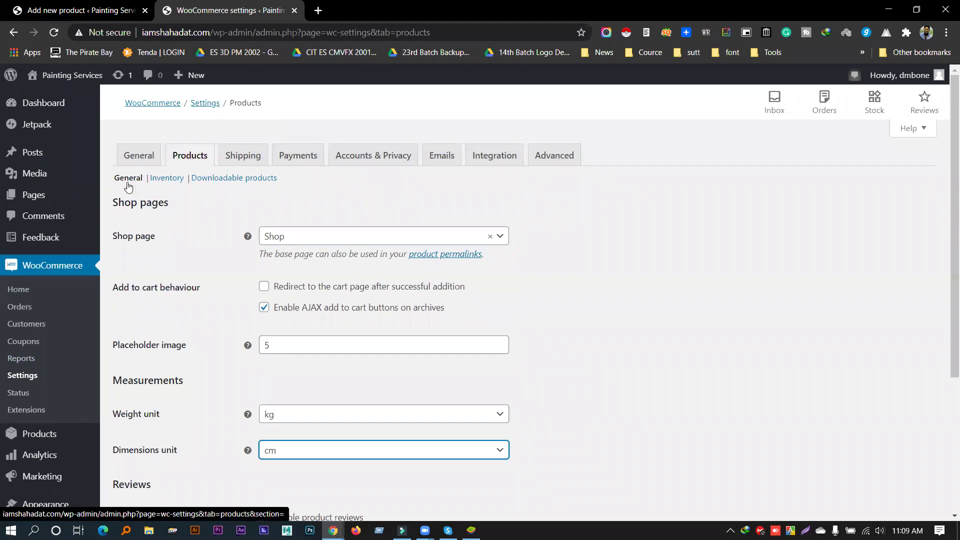
{"action": "key", "text": "ctrl+shift+Tab"}
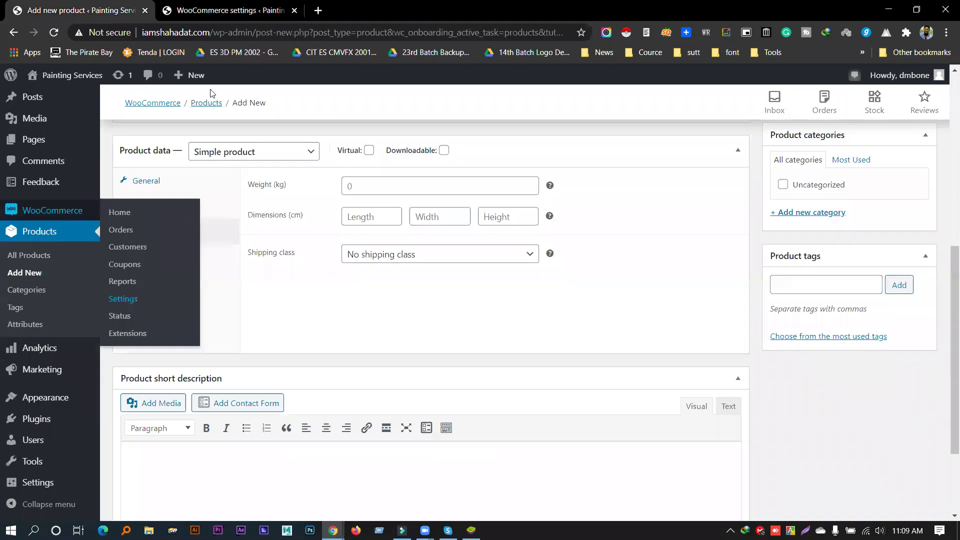
{"action": "key", "text": "ctrl+Tab"}
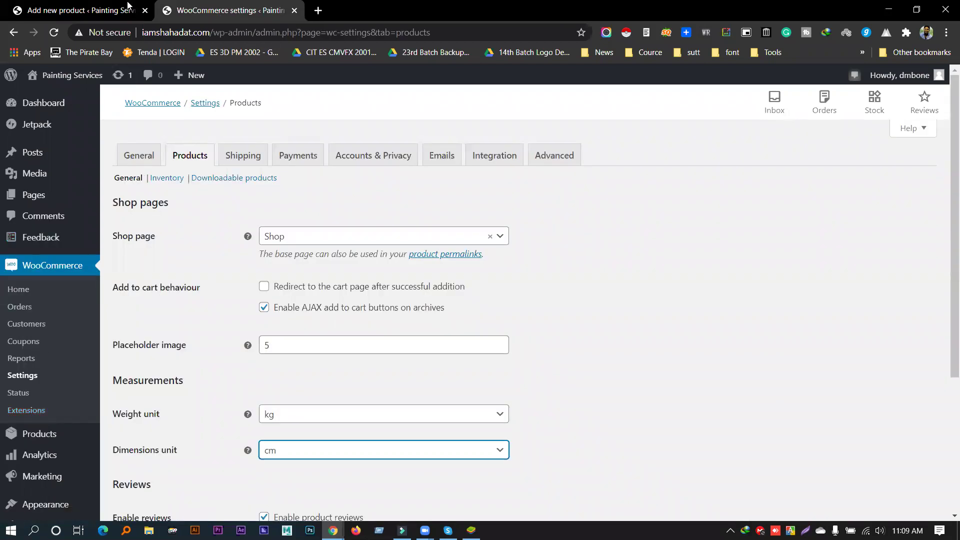
{"action": "key", "text": "ctrl+shift+Tab"}
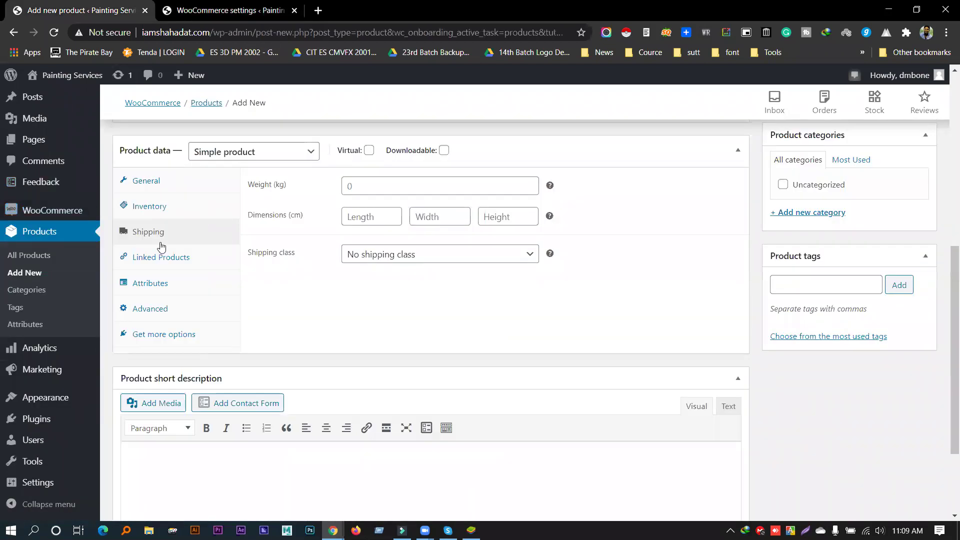
Enter a shipping weight of .2 kg
{"action": "left_click", "coordinate": [390, 188]}
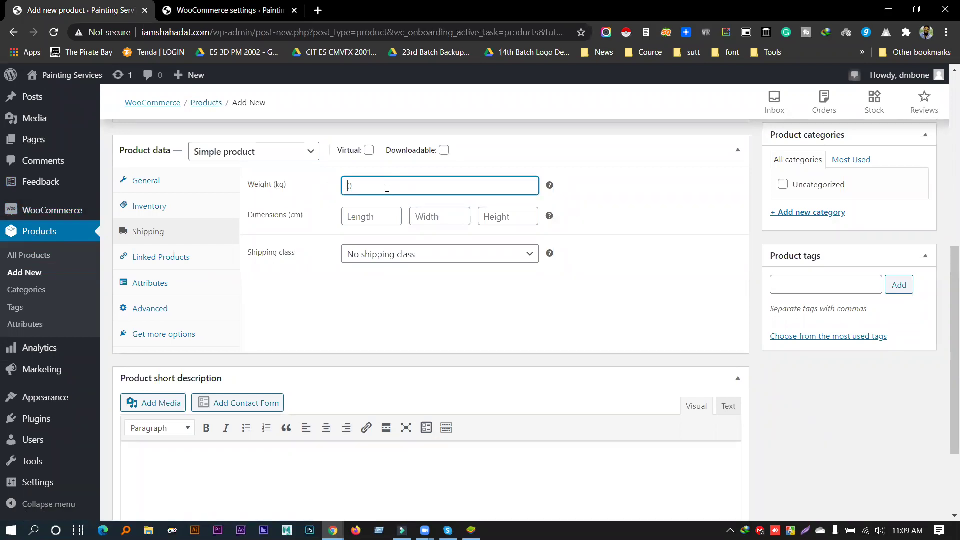
{"action": "type", "text": ".2"}
{"action": "left_click", "coordinate": [393, 303]}
{"action": "double_click", "coordinate": [356, 185]}
{"action": "left_click", "coordinate": [359, 184]}
{"action": "left_click", "coordinate": [293, 278]}
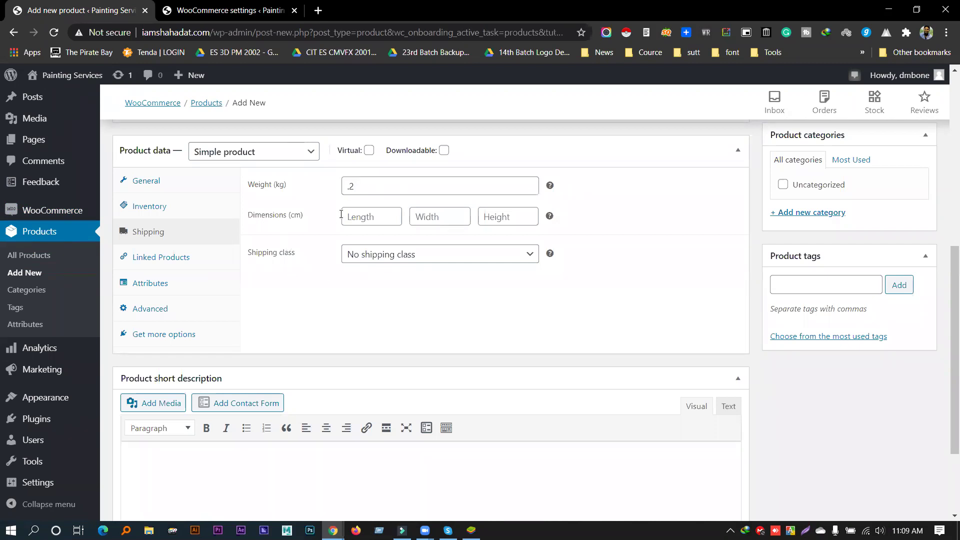
Fill in package dimensions: length 35, width 15.5, height 23 cm
{"action": "left_click", "coordinate": [364, 215]}
{"action": "left_click", "coordinate": [421, 217]}
{"action": "left_click", "coordinate": [481, 216]}
{"action": "left_click", "coordinate": [355, 216]}
{"action": "left_click", "coordinate": [356, 242]}
{"action": "left_click", "coordinate": [425, 217]}
{"action": "key", "text": "Down"}
{"action": "left_click", "coordinate": [481, 221]}
{"action": "left_click", "coordinate": [488, 241]}
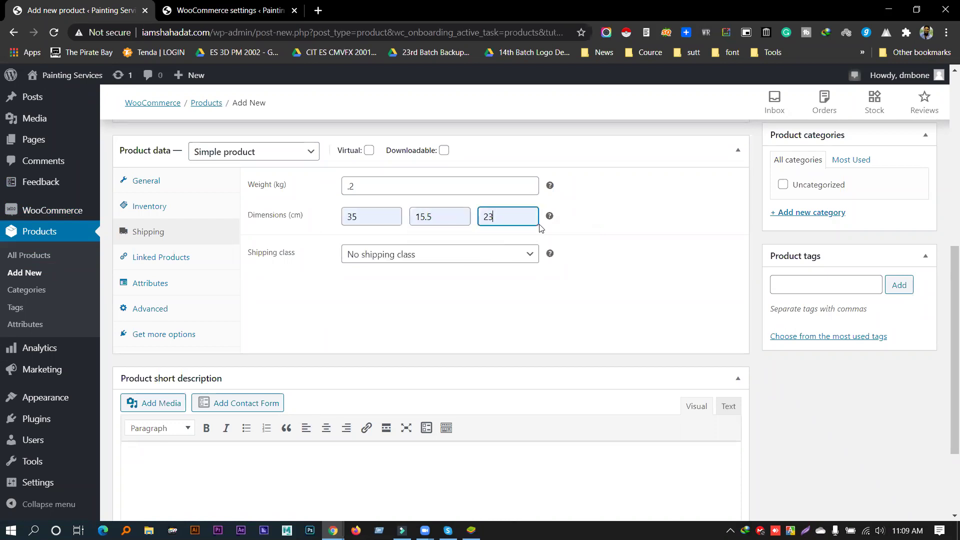
{"action": "left_click", "coordinate": [349, 298]}
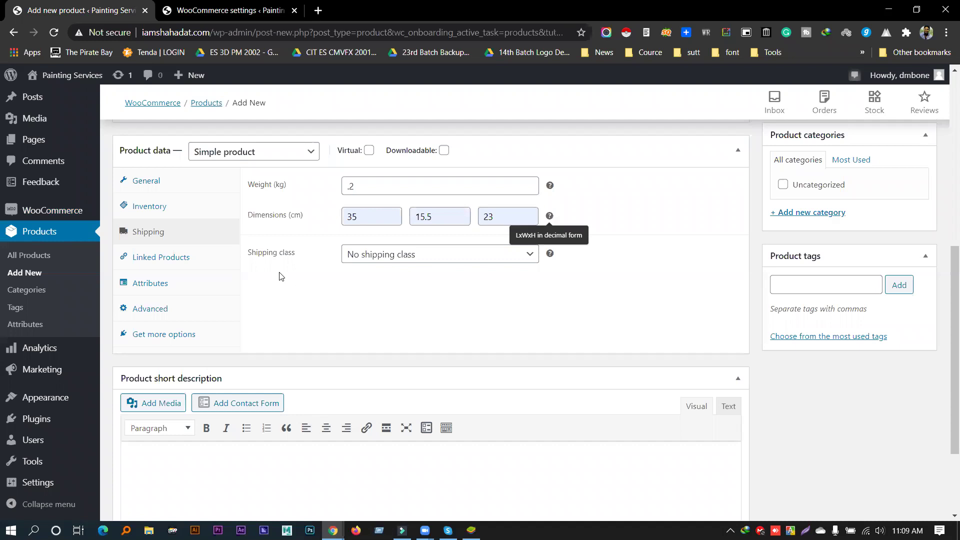
Keep the shipping class at No shipping class
{"action": "left_click", "coordinate": [366, 265]}
{"action": "left_click", "coordinate": [278, 266]}
{"action": "left_click", "coordinate": [378, 260]}
{"action": "left_click", "coordinate": [343, 309]}
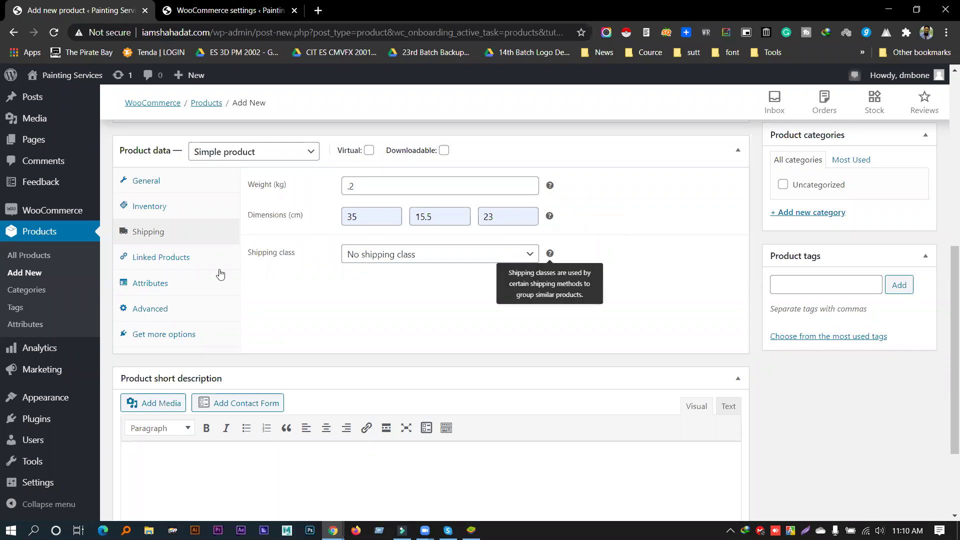
Show Linked Products and click into the empty Upsells and Cross-sells searches
{"action": "left_click", "coordinate": [164, 262]}
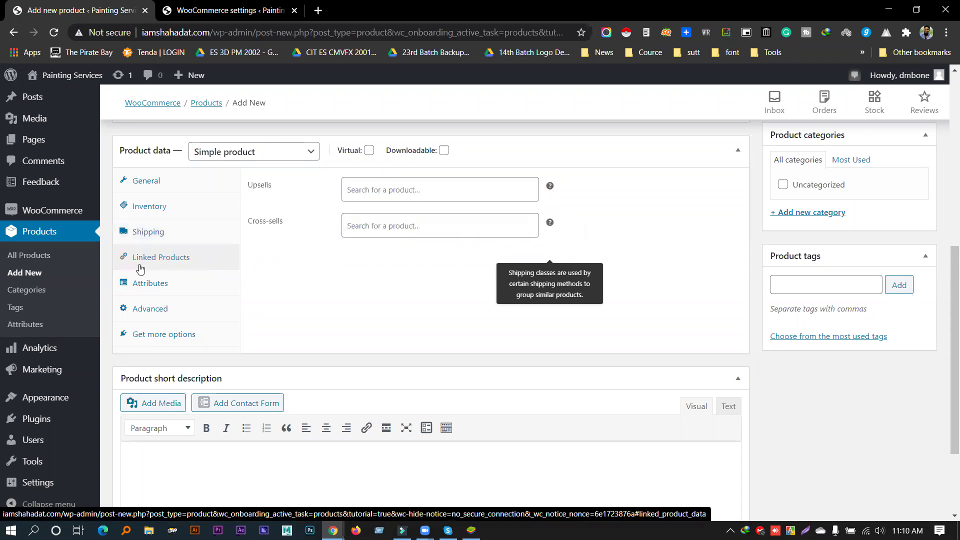
{"action": "left_click", "coordinate": [377, 188]}
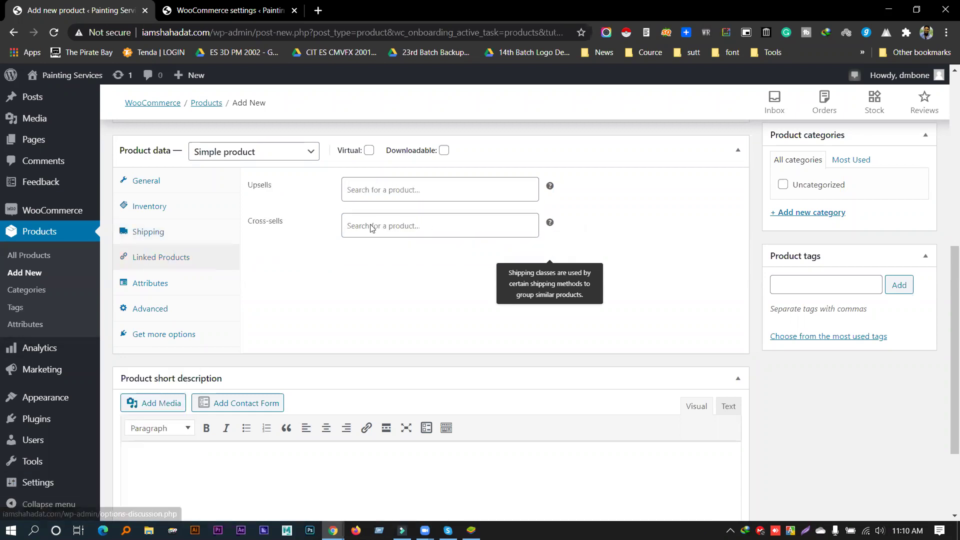
{"action": "left_click", "coordinate": [245, 228]}
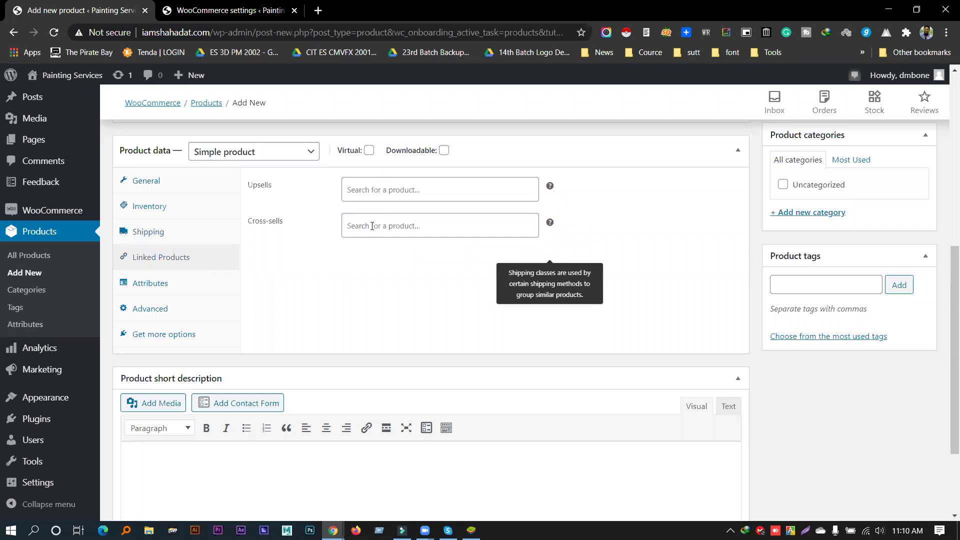
{"action": "left_click", "coordinate": [375, 196]}
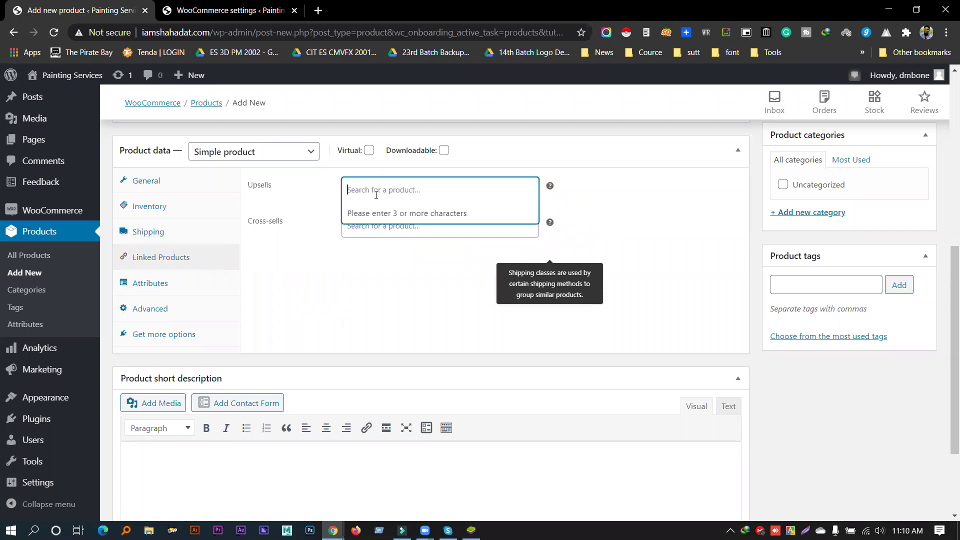
{"action": "left_click", "coordinate": [366, 232]}
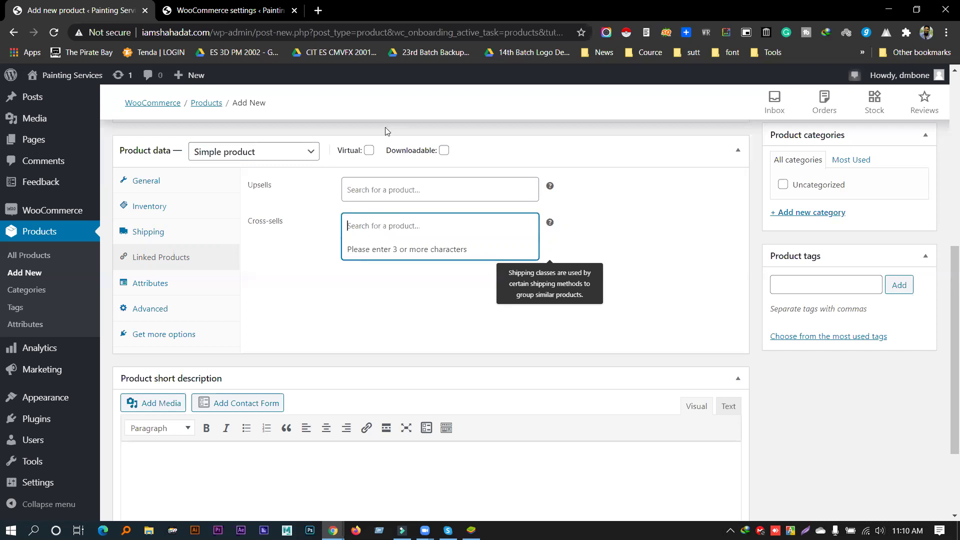
{"action": "mouse_move", "coordinate": [333, 530]}
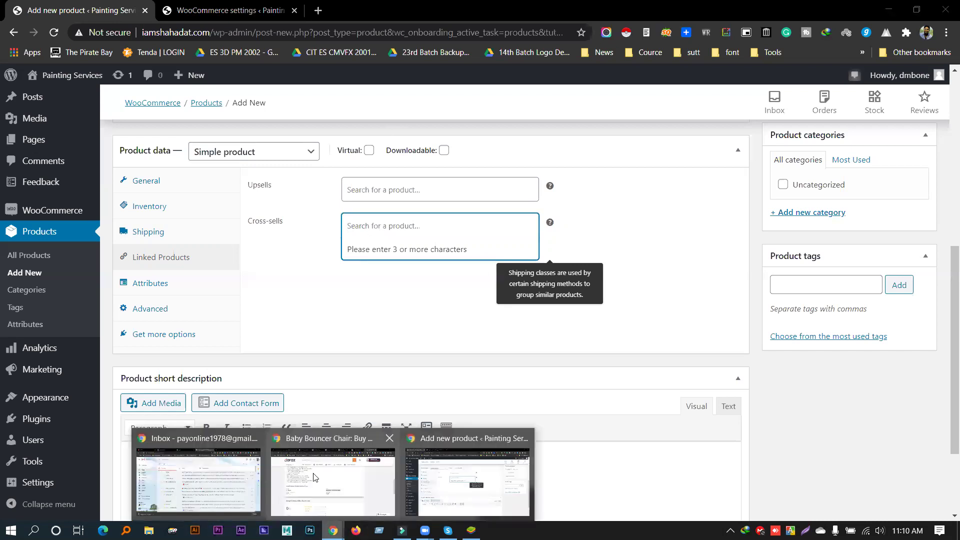
{"action": "left_click", "coordinate": [315, 478]}
Switch to the Amazon iPhone SE product page and scroll back to its top
{"action": "scroll", "coordinate": [497, 221], "scroll_direction": "down", "scroll_amount": 6}
{"action": "scroll", "coordinate": [556, 240], "scroll_direction": "up", "scroll_amount": 12}
{"action": "scroll", "coordinate": [575, 243], "scroll_direction": "up", "scroll_amount": 10}
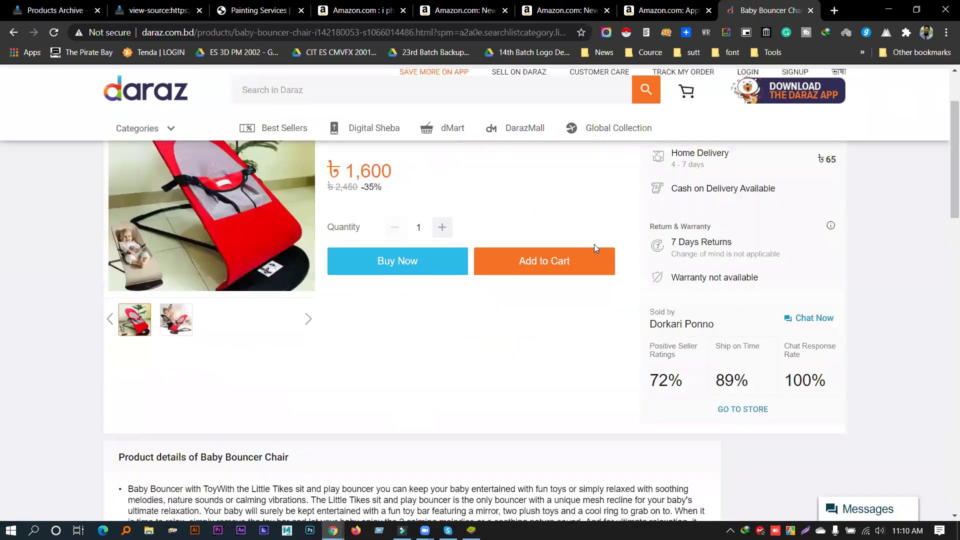
{"action": "left_click", "coordinate": [566, 10]}
{"action": "scroll", "coordinate": [425, 399], "scroll_direction": "down", "scroll_amount": 6}
{"action": "scroll", "coordinate": [440, 404], "scroll_direction": "down", "scroll_amount": 10}
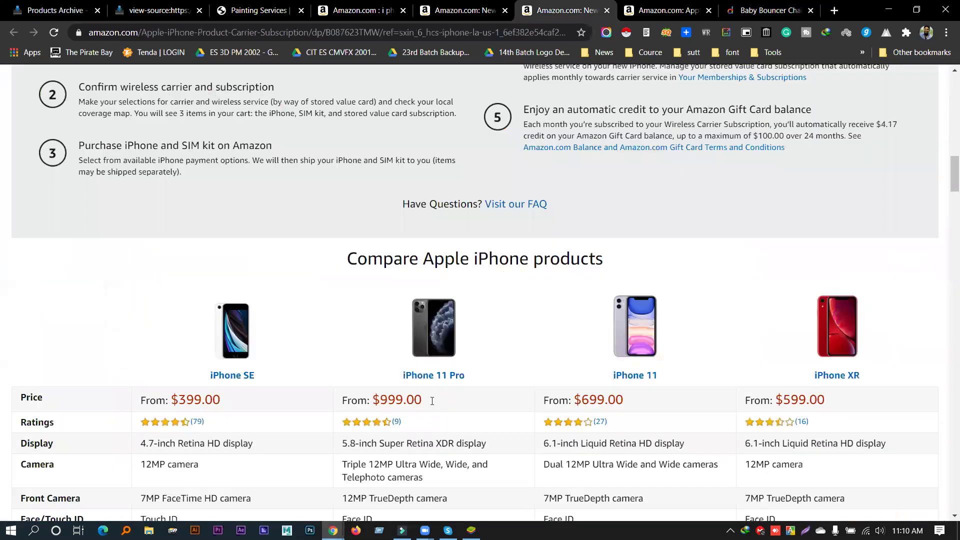
{"action": "scroll", "coordinate": [228, 309], "scroll_direction": "up", "scroll_amount": 3}
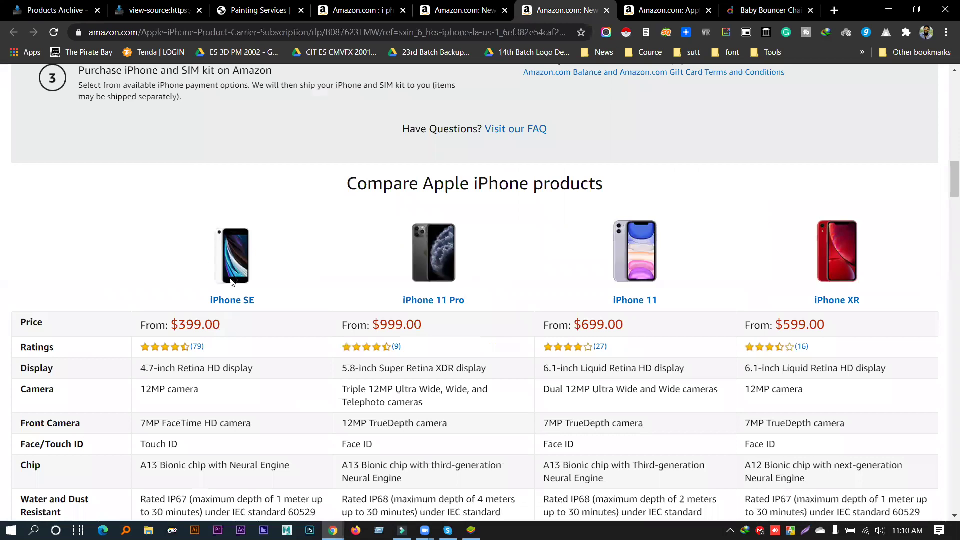
{"action": "scroll", "coordinate": [428, 280], "scroll_direction": "up", "scroll_amount": 15}
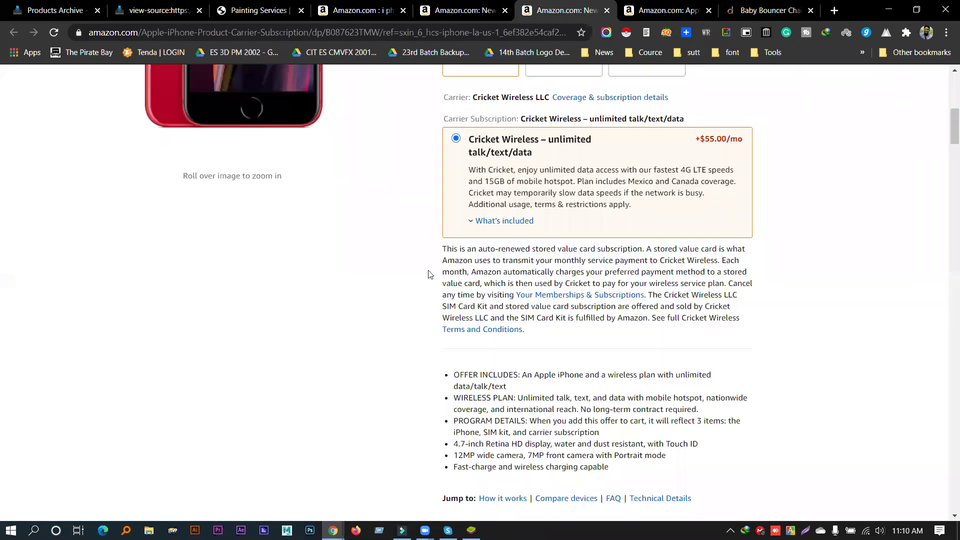
{"action": "scroll", "coordinate": [429, 274], "scroll_direction": "up", "scroll_amount": 7}
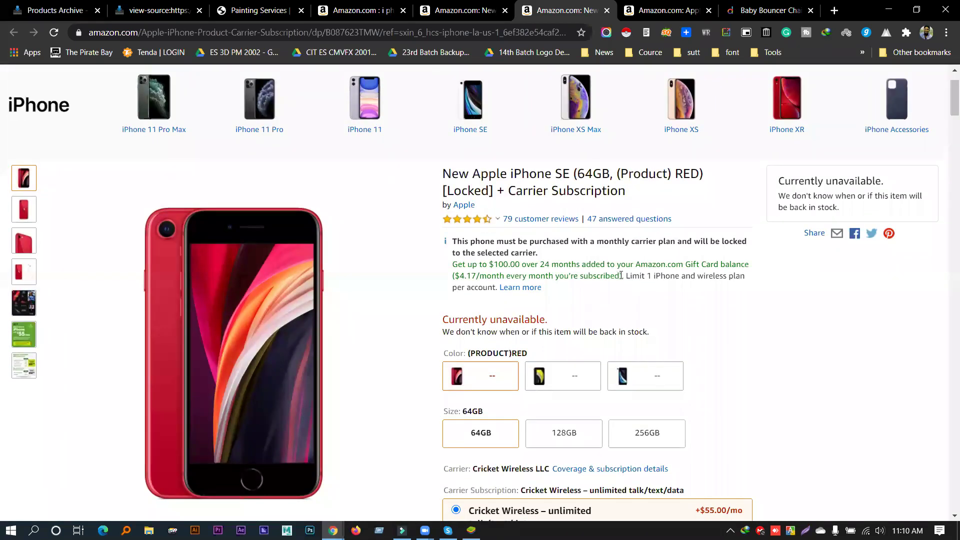
{"action": "scroll", "coordinate": [624, 275], "scroll_direction": "down", "scroll_amount": 15}
{"action": "scroll", "coordinate": [334, 155], "scroll_direction": "up", "scroll_amount": 3}
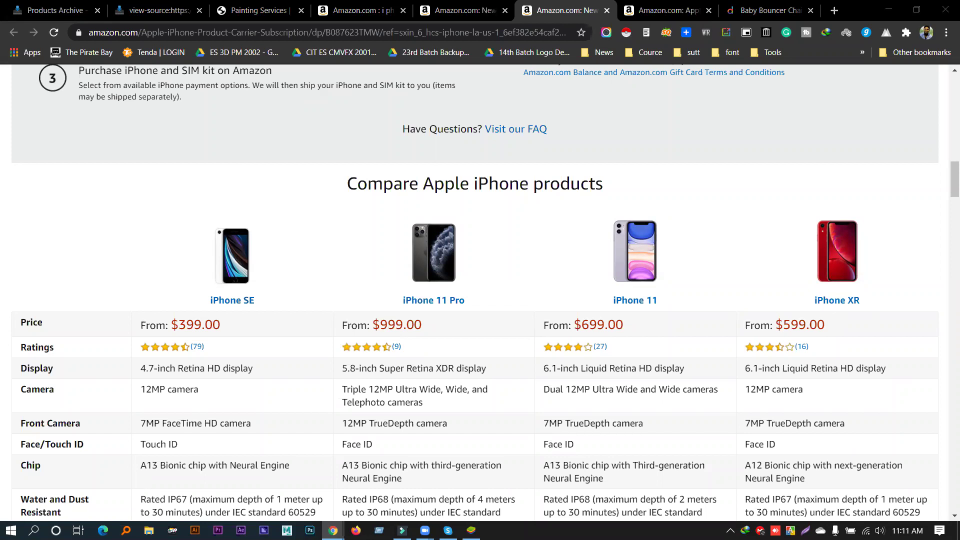
{"action": "scroll", "coordinate": [825, 225], "scroll_direction": "up", "scroll_amount": 15}
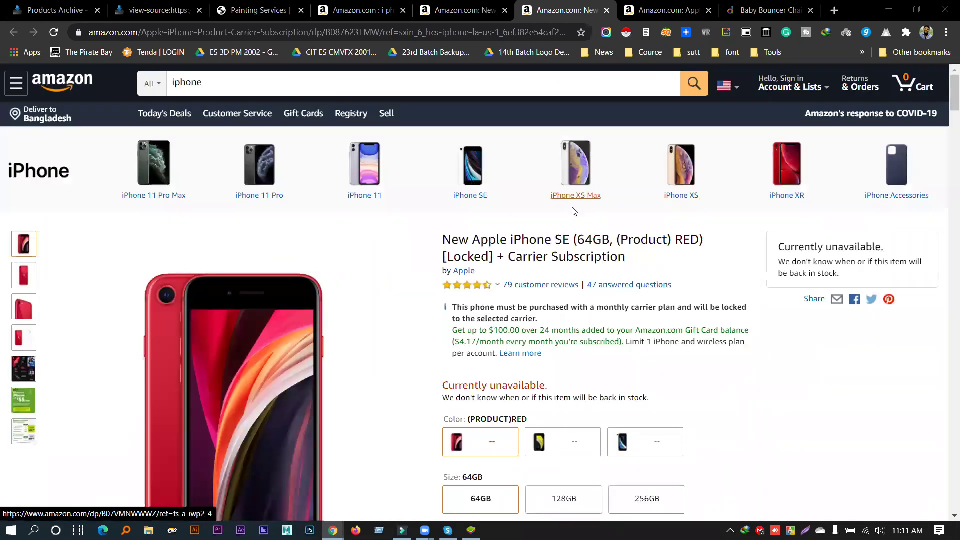
Select 'iPhone' and 'Apple' in the title, then scroll to the comparison table
{"action": "double_click", "coordinate": [542, 238]}
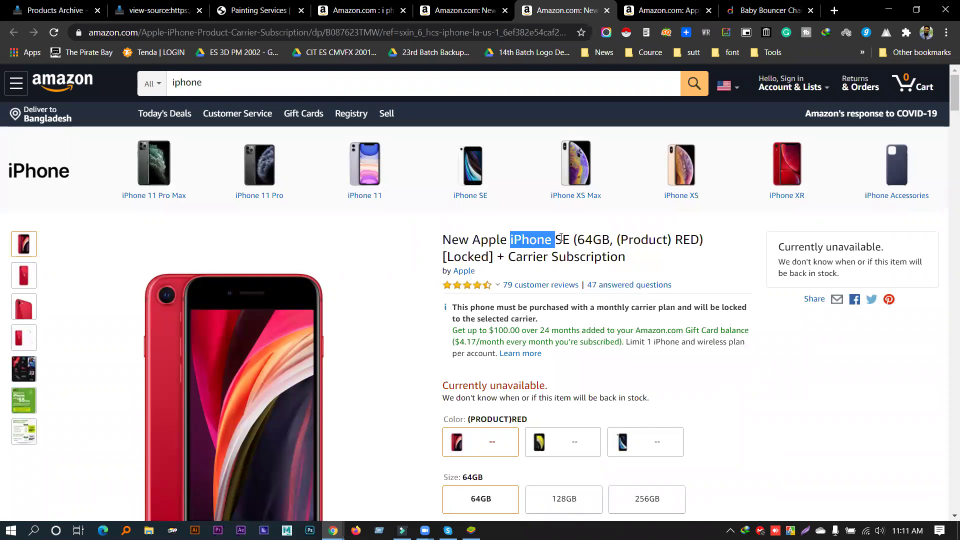
{"action": "left_click", "coordinate": [530, 239]}
{"action": "double_click", "coordinate": [490, 240]}
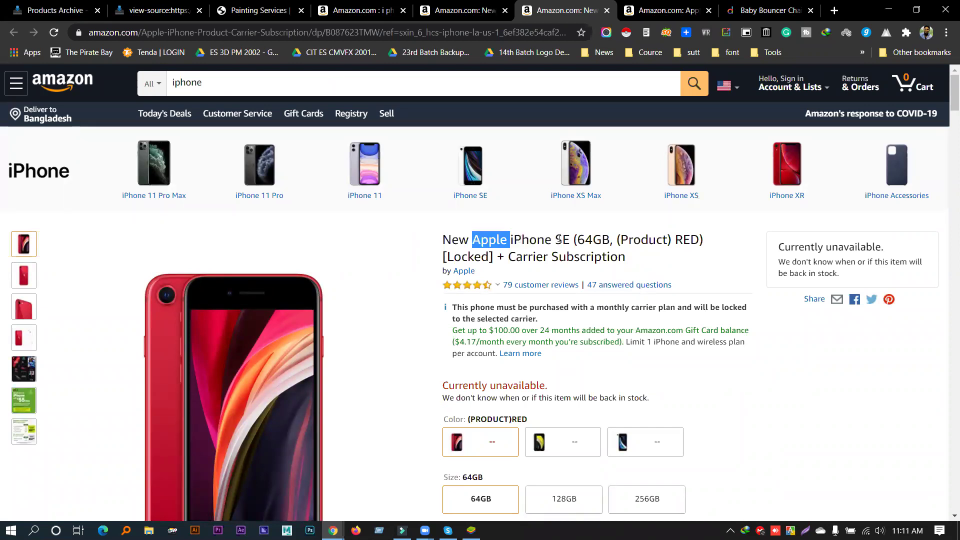
{"action": "scroll", "coordinate": [578, 193], "scroll_direction": "down", "scroll_amount": 6}
{"action": "scroll", "coordinate": [368, 283], "scroll_direction": "down", "scroll_amount": 15}
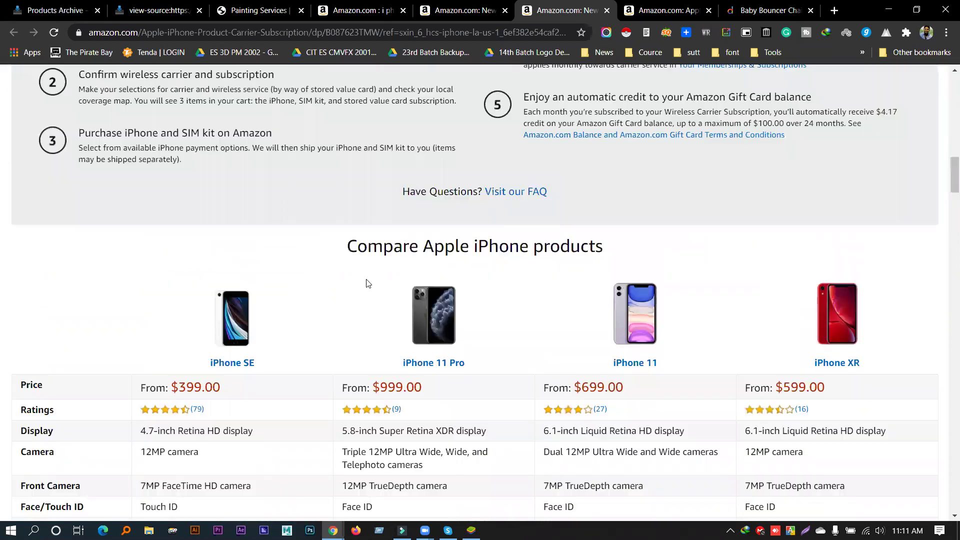
{"action": "scroll", "coordinate": [414, 293], "scroll_direction": "down", "scroll_amount": 1}
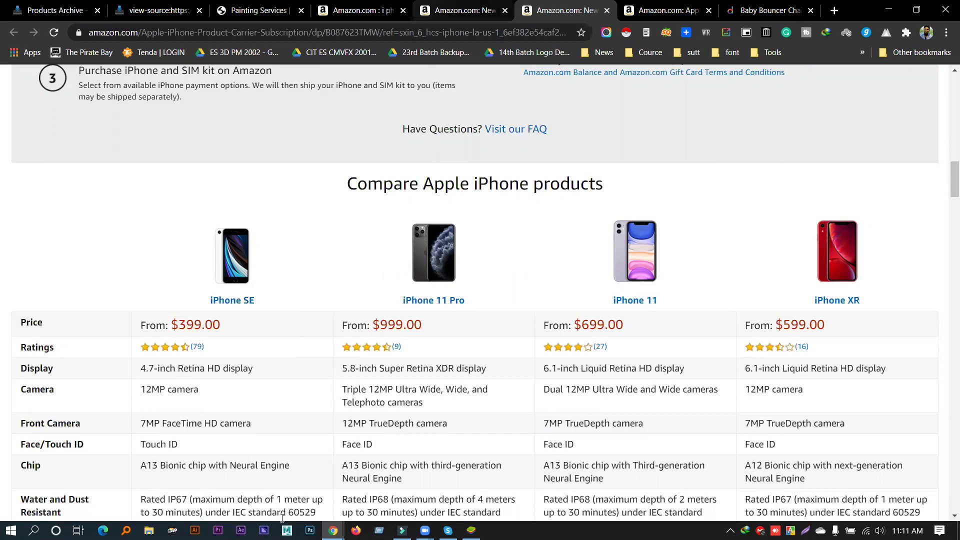
Return to the product editor, dismiss the Cross-sells search, and show Attributes
{"action": "mouse_move", "coordinate": [333, 529]}
{"action": "left_click", "coordinate": [450, 496]}
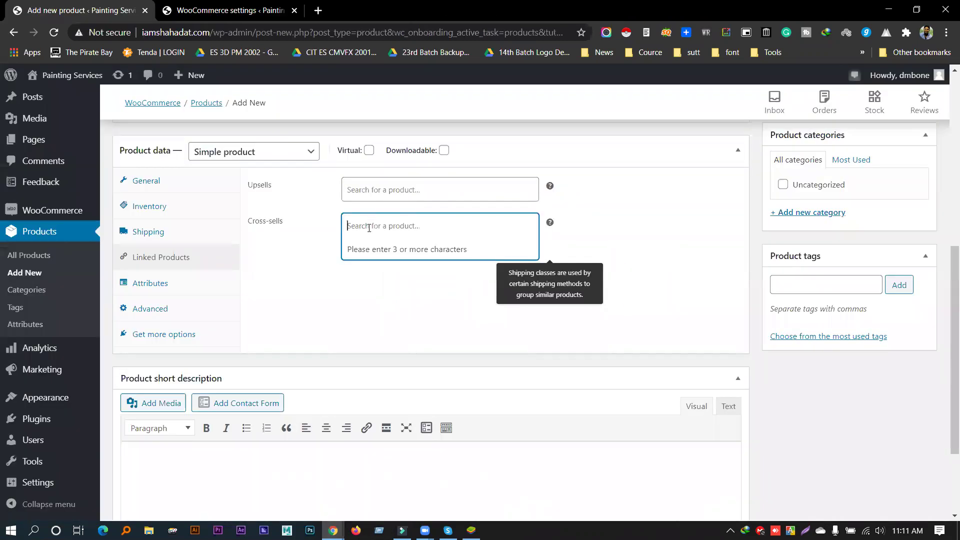
{"action": "left_click", "coordinate": [307, 288]}
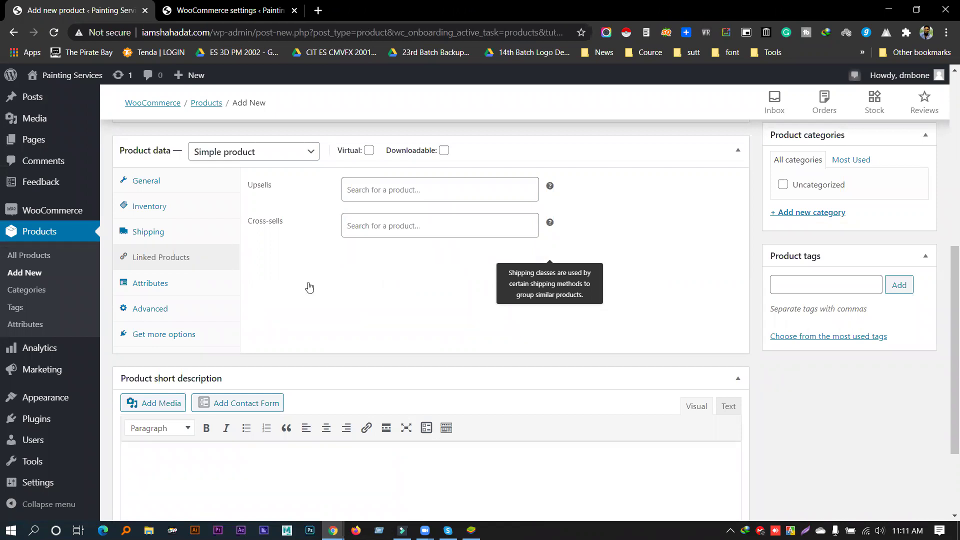
{"action": "left_click", "coordinate": [187, 289]}
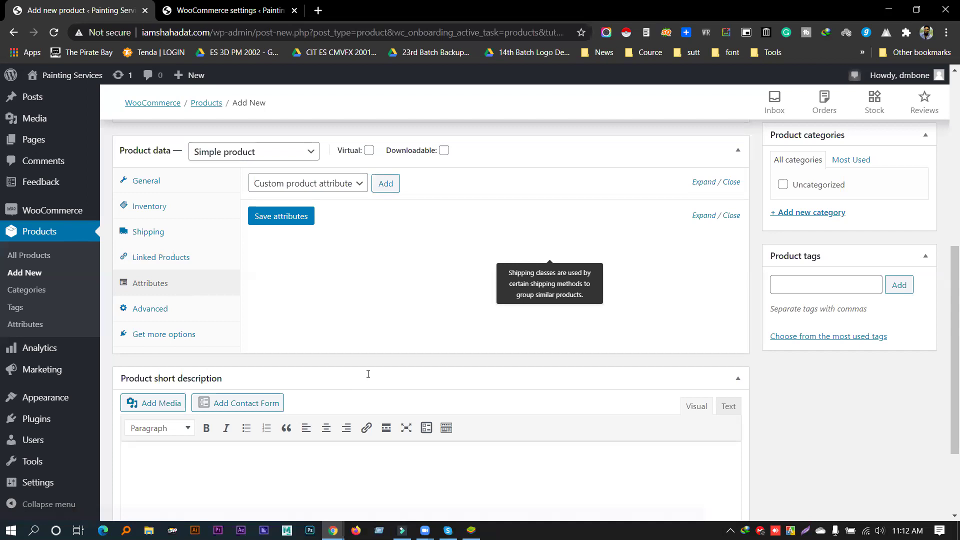
{"action": "scroll", "coordinate": [483, 231], "scroll_direction": "up", "scroll_amount": 8}
{"action": "scroll", "coordinate": [790, 334], "scroll_direction": "down", "scroll_amount": 5}
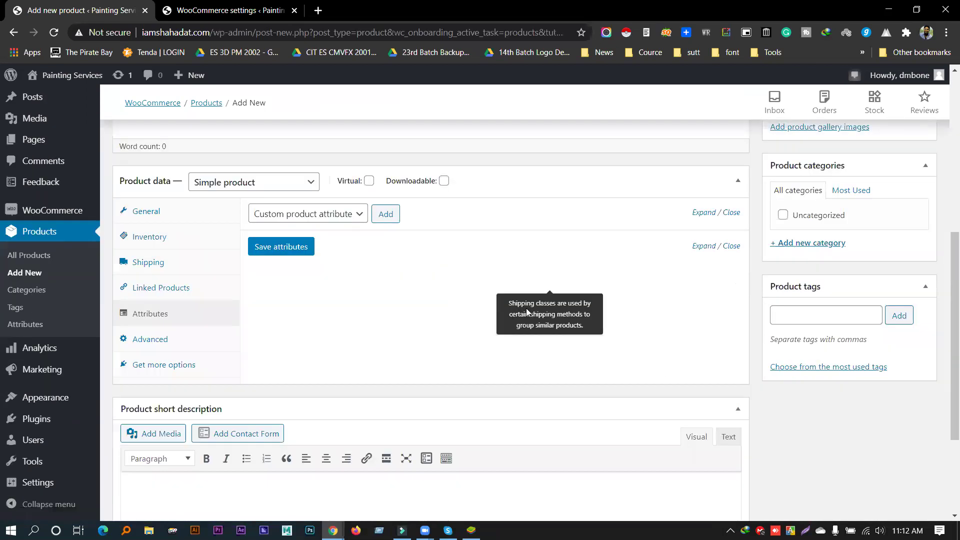
{"action": "scroll", "coordinate": [523, 311], "scroll_direction": "down", "scroll_amount": 2}
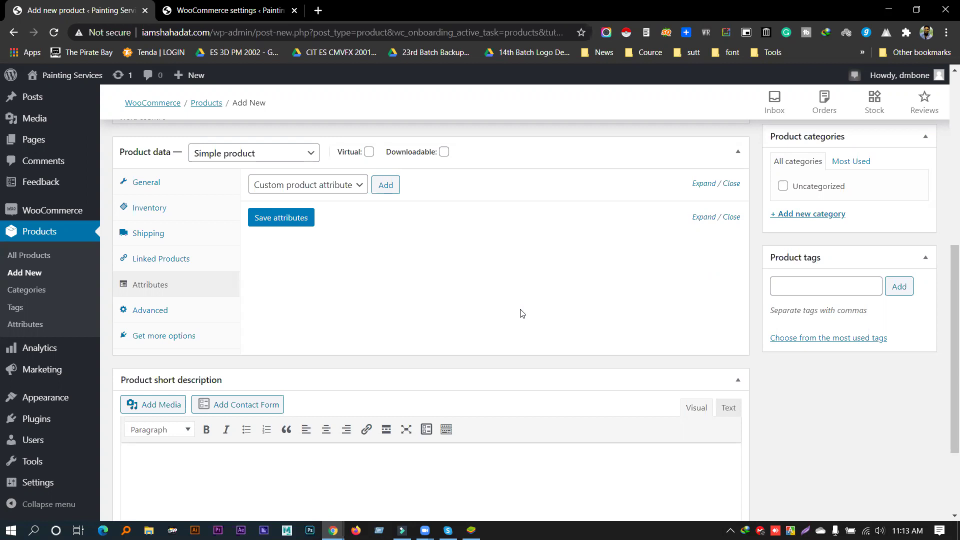
Add a custom product attribute named 'Color' and move to its Value(s) box
{"action": "left_click", "coordinate": [396, 187]}
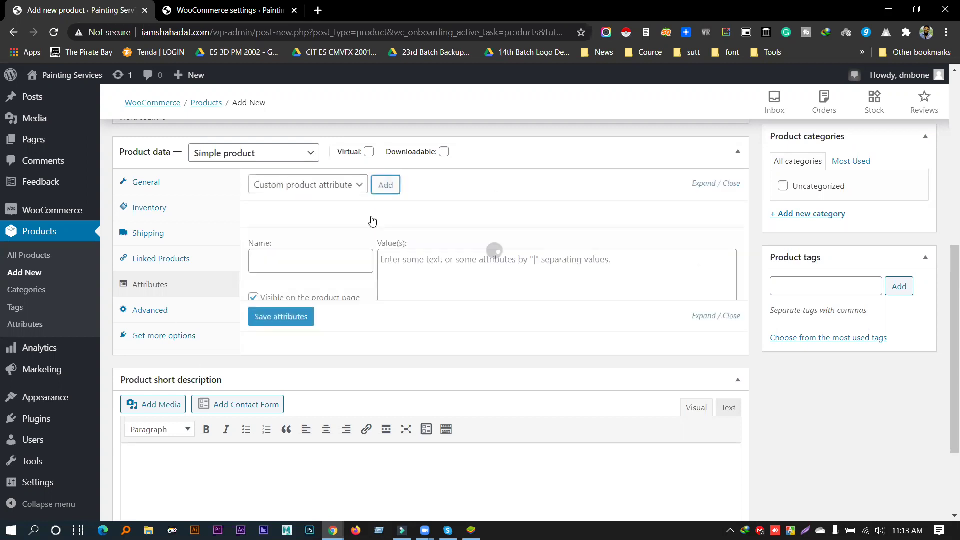
{"action": "left_click", "coordinate": [309, 263]}
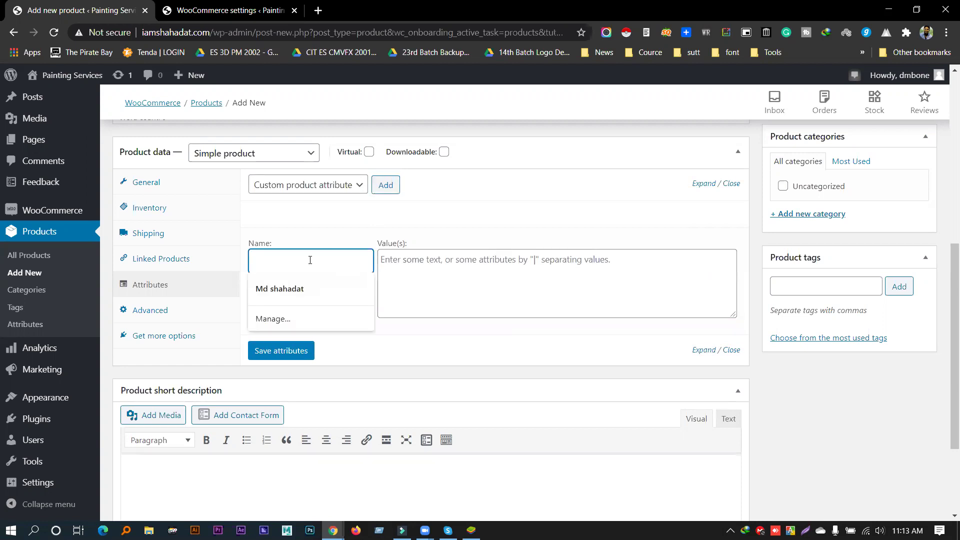
{"action": "type", "text": "Color"}
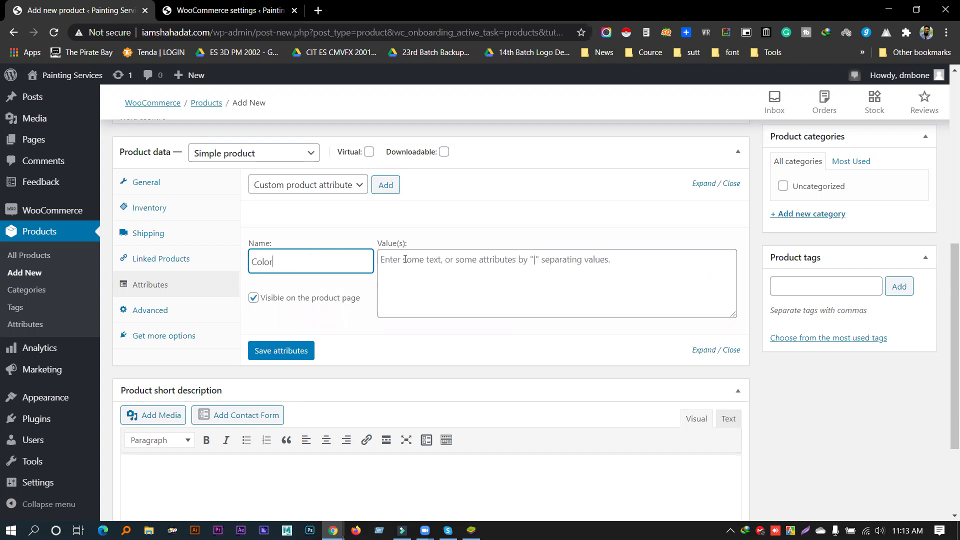
{"action": "left_click", "coordinate": [403, 260]}
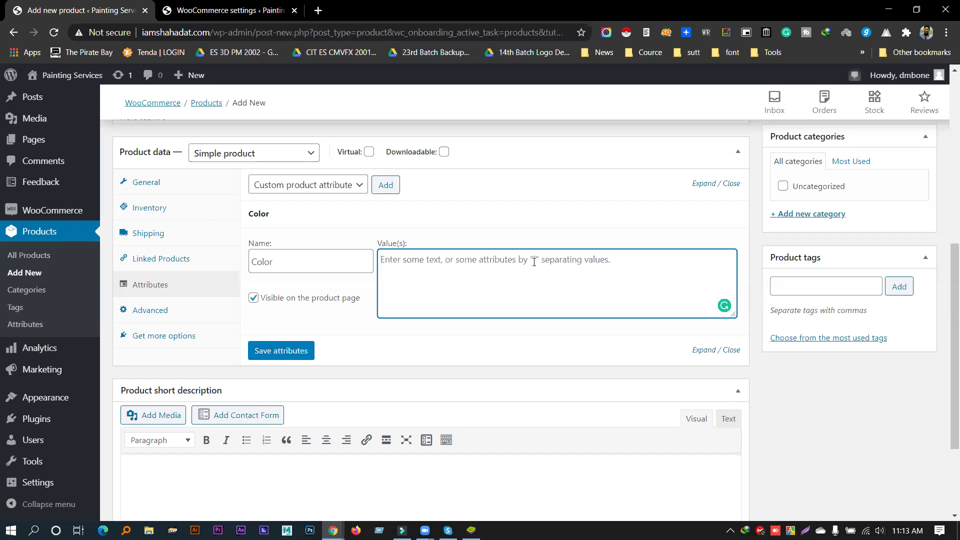
Search Google for 'keyboard' in a new browser tab
{"action": "key", "text": "ctrl+t"}
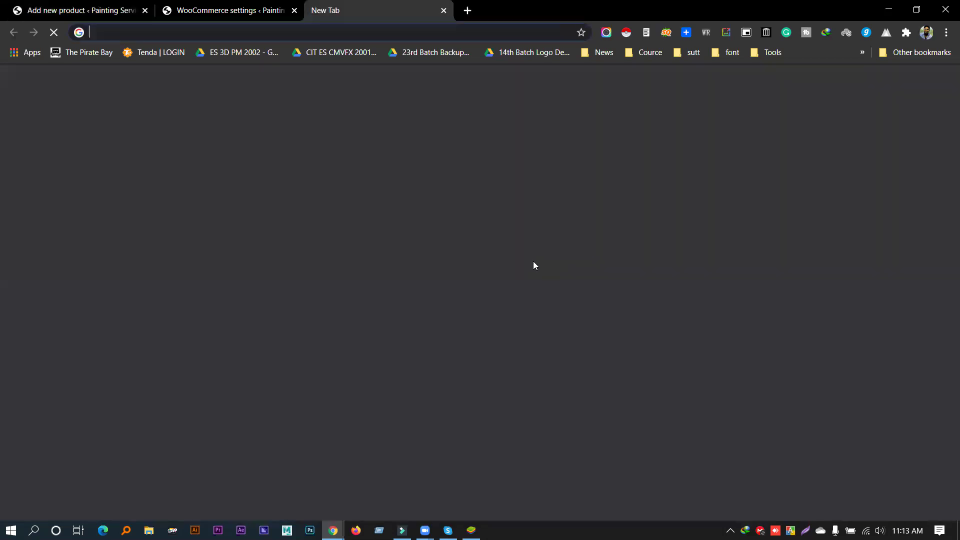
{"action": "type", "text": "key"}
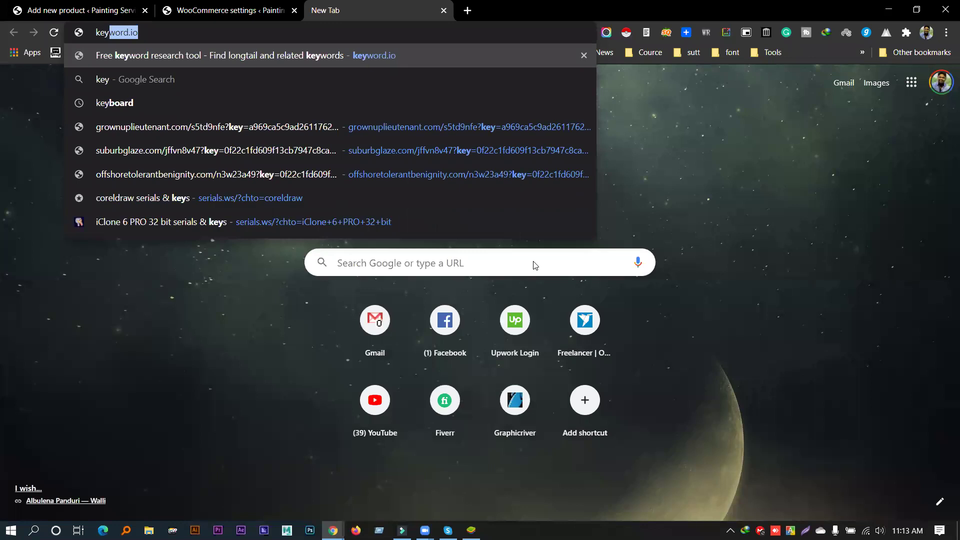
{"action": "type", "text": "bo"}
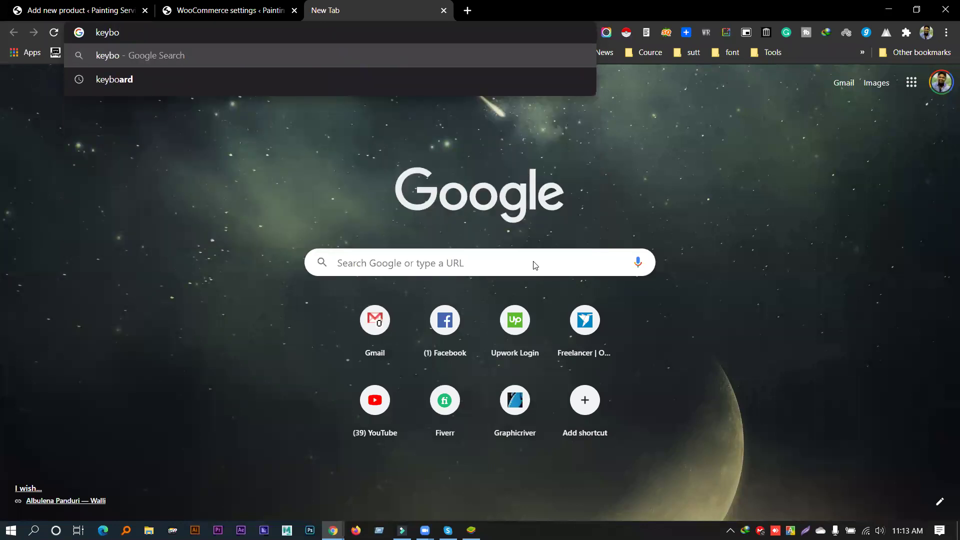
{"action": "key", "text": "Down"}
{"action": "key", "text": "Return"}
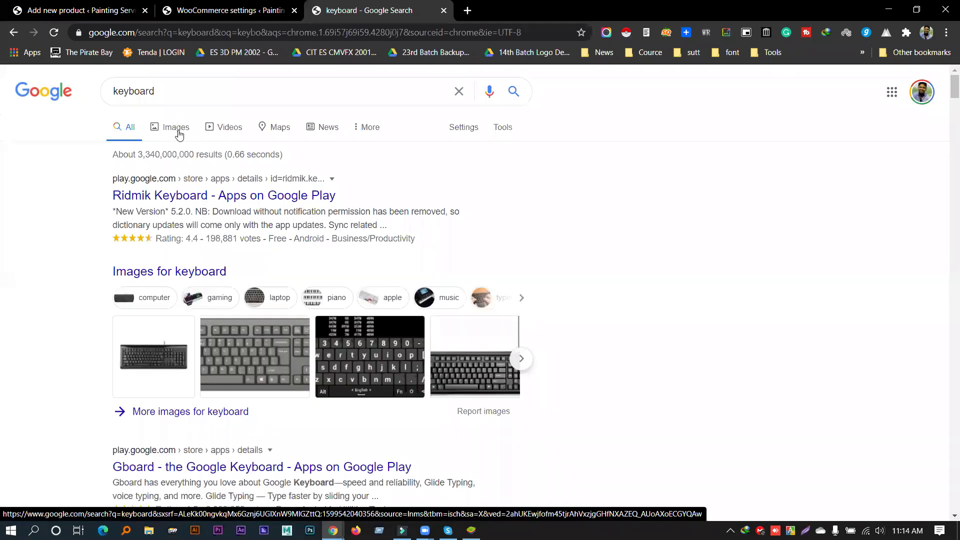
Open the 'What is a Keyboard?' image at full size from the image results
{"action": "left_click", "coordinate": [181, 132]}
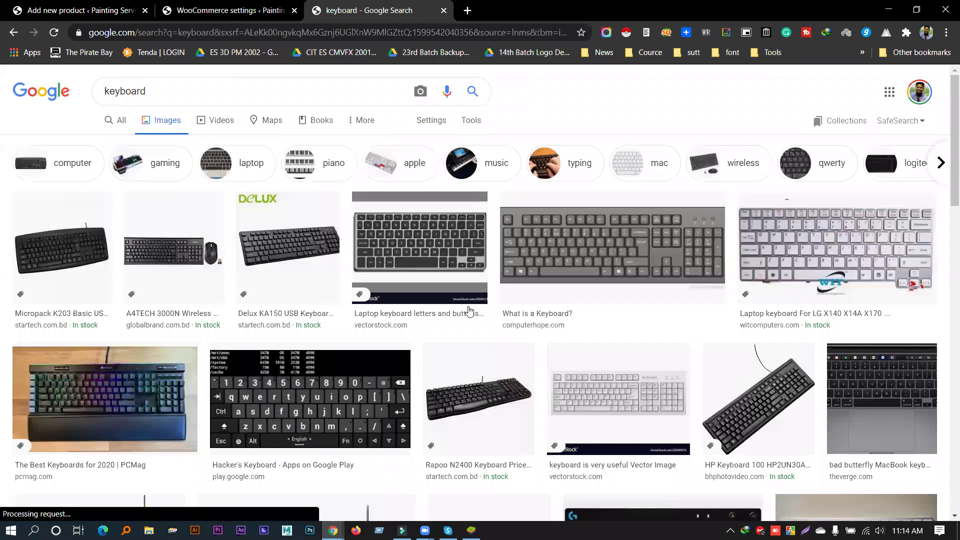
{"action": "left_click", "coordinate": [581, 257]}
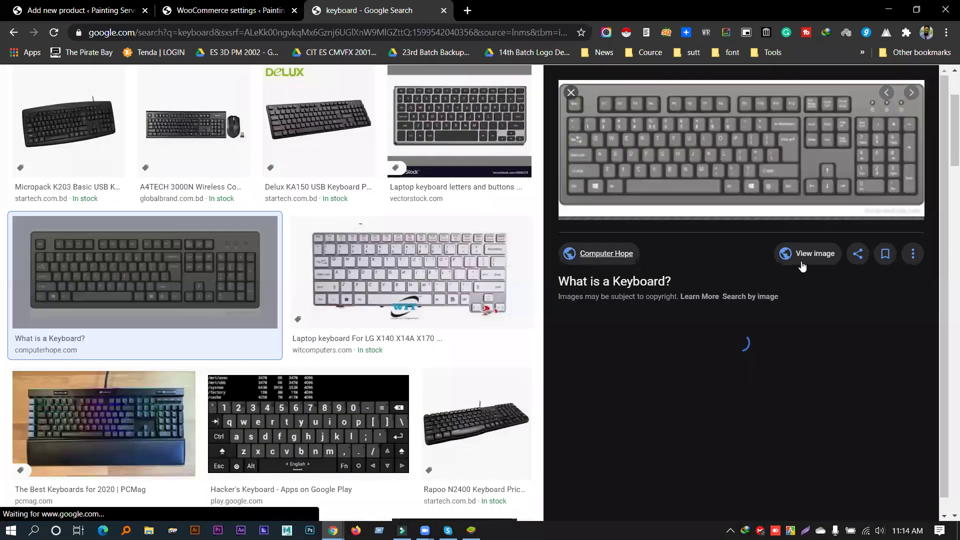
{"action": "left_click", "coordinate": [784, 255]}
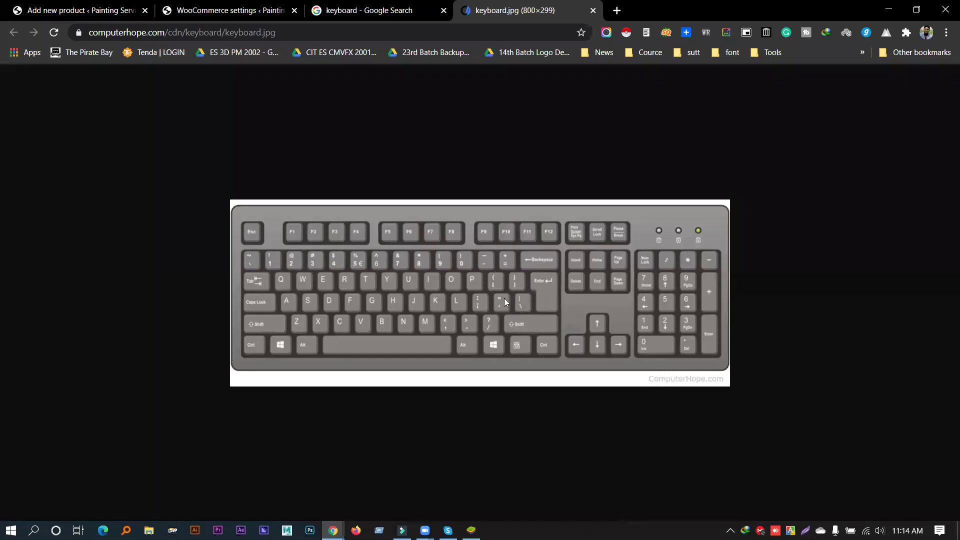
{"action": "key", "text": "ctrl+shift+Tab"}
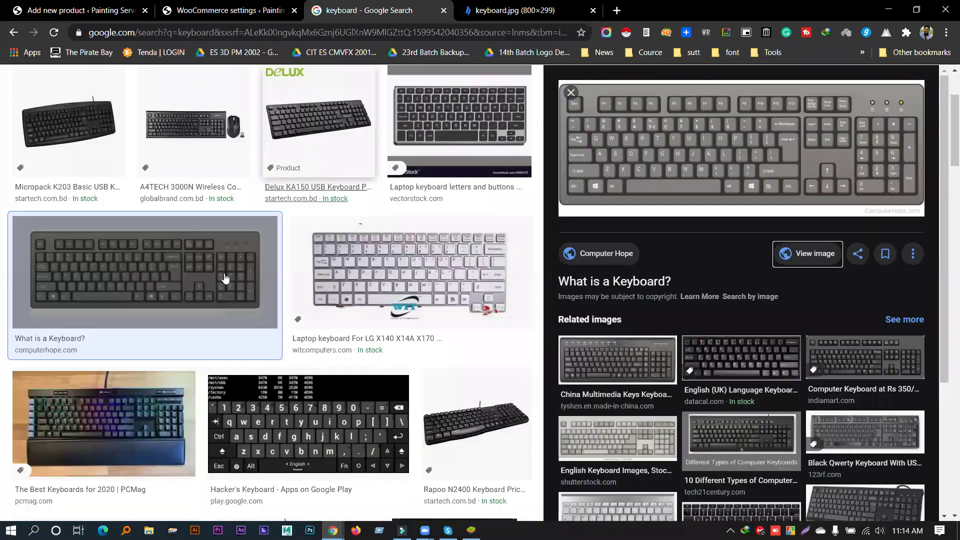
{"action": "left_click", "coordinate": [225, 279]}
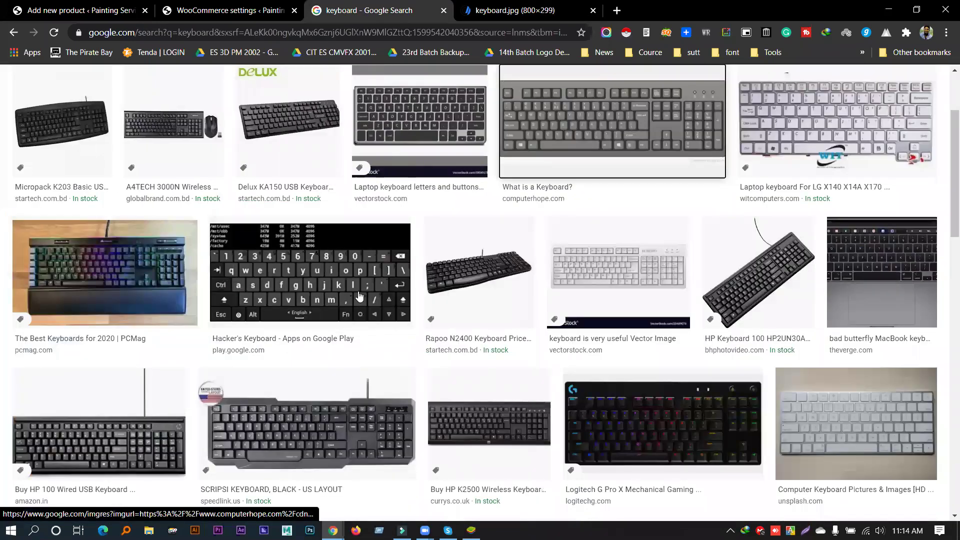
View the Hacker's Keyboard image zoomed to 150%, reset to 100%, and close the Google tabs
{"action": "scroll", "coordinate": [359, 296], "scroll_direction": "up", "scroll_amount": 3}
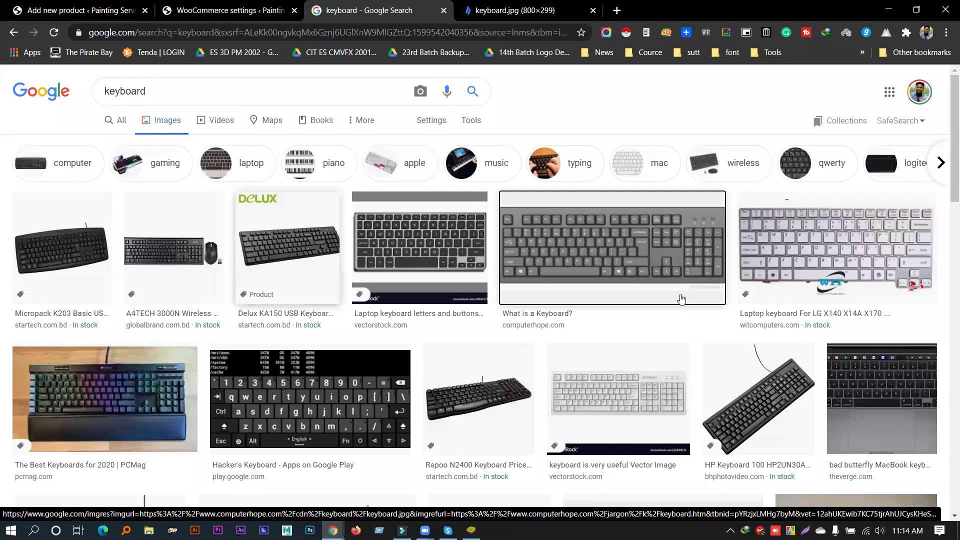
{"action": "scroll", "coordinate": [682, 299], "scroll_direction": "down", "scroll_amount": 5}
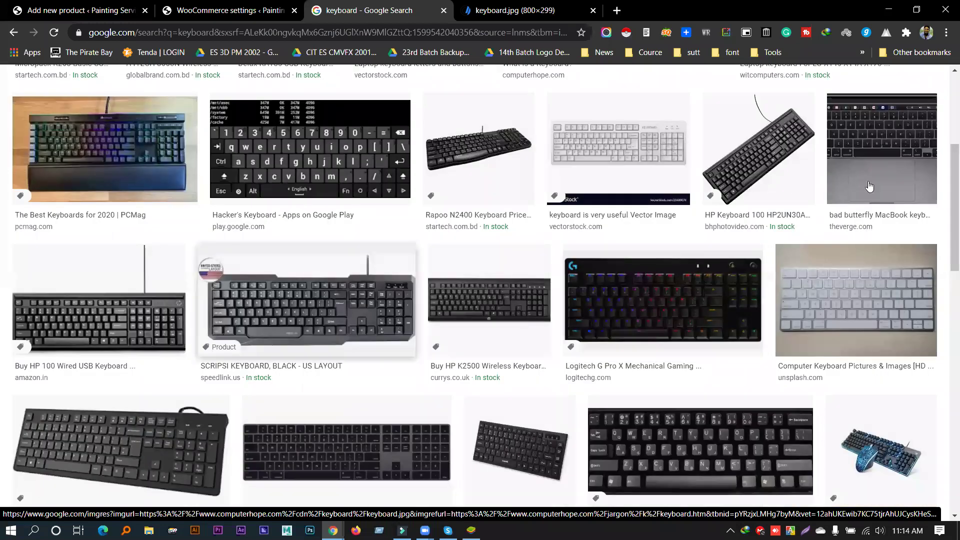
{"action": "left_click", "coordinate": [362, 150]}
{"action": "left_click", "coordinate": [810, 275]}
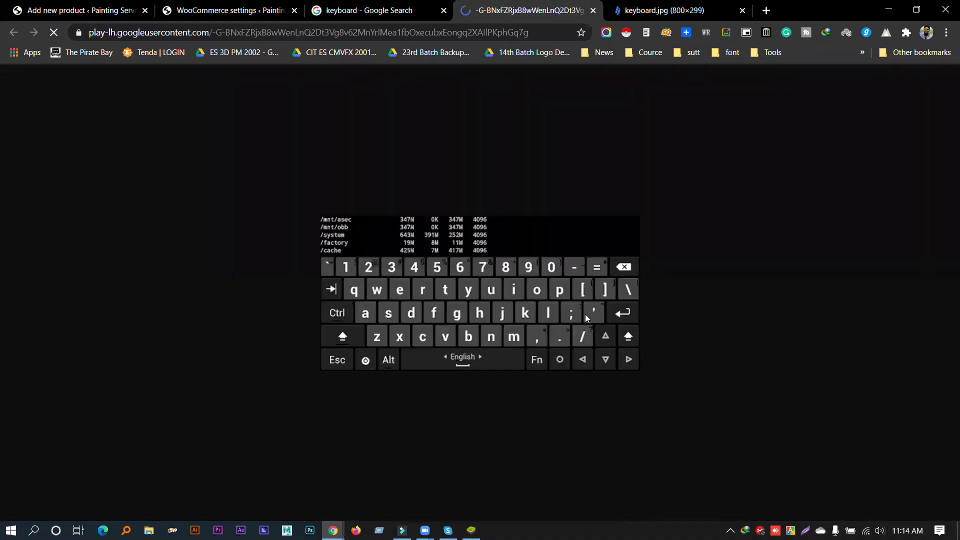
{"action": "key", "text": "ctrl+plus"}
{"action": "key", "text": "ctrl+plus"}
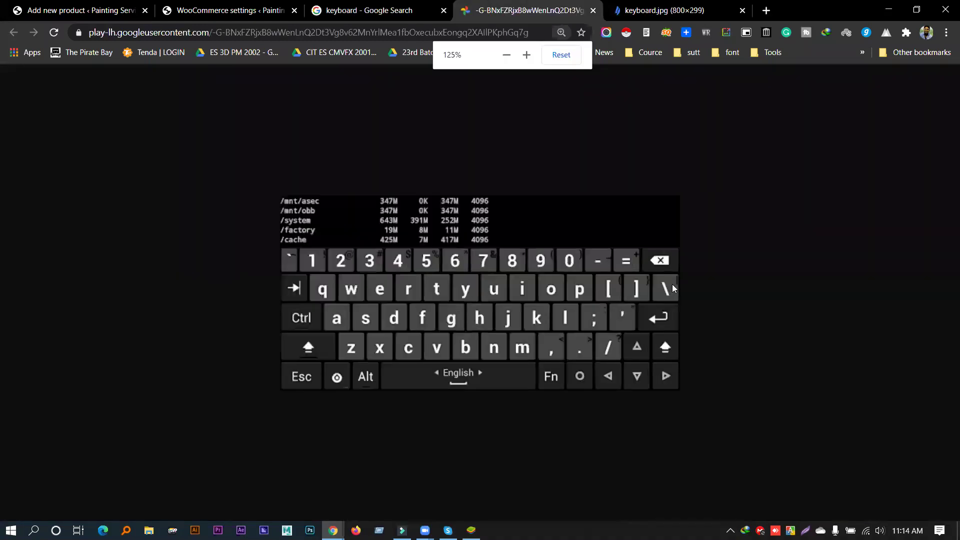
{"action": "key", "text": "ctrl+plus"}
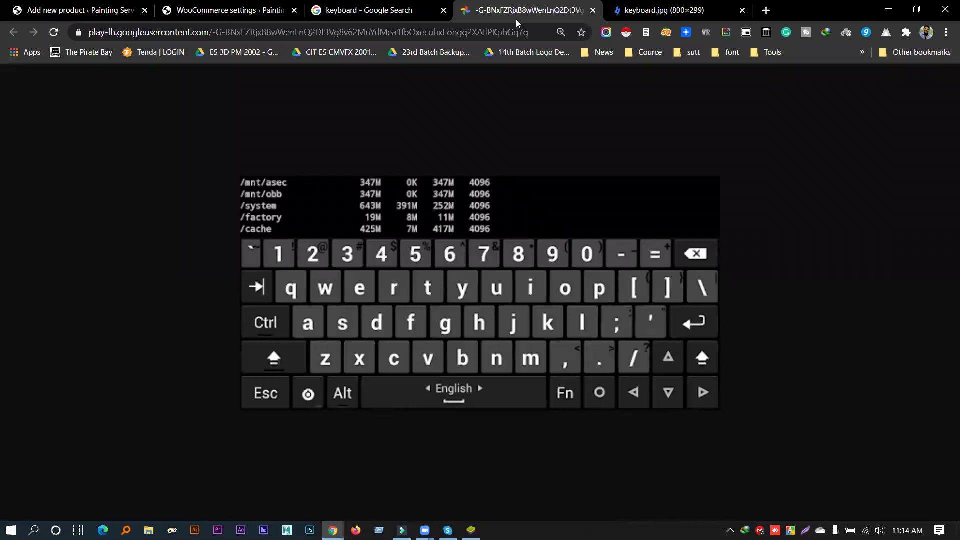
{"action": "key", "text": "ctrl+0"}
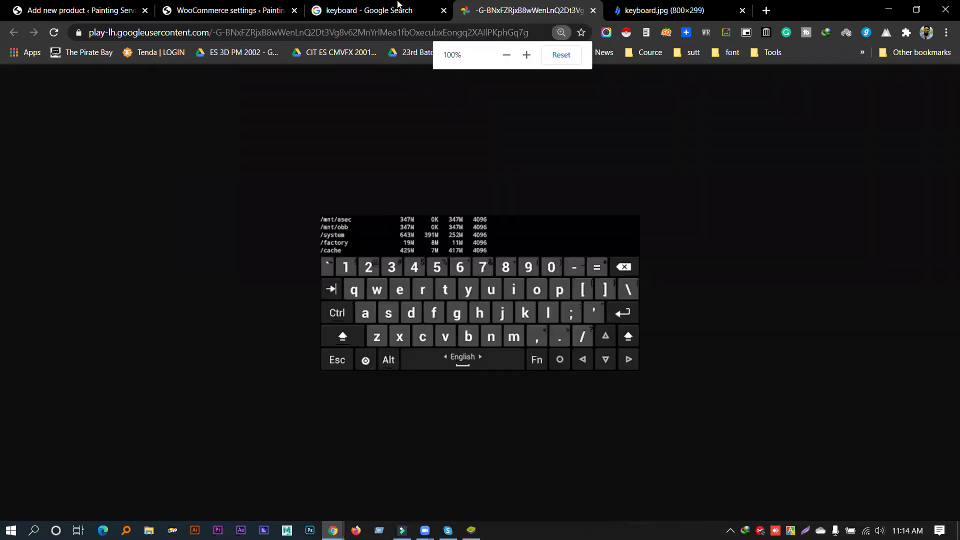
{"action": "key", "text": "ctrl+w"}
{"action": "left_click", "coordinate": [252, 6]}
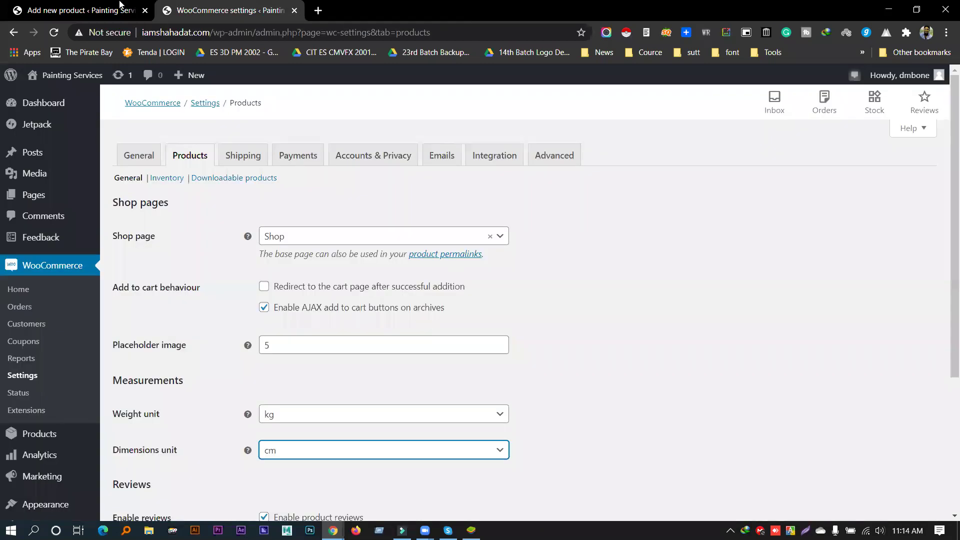
Enter 'Black | Blue | Green | Gray | Yellow' as the Color values and save the attributes
{"action": "left_click", "coordinate": [90, 7]}
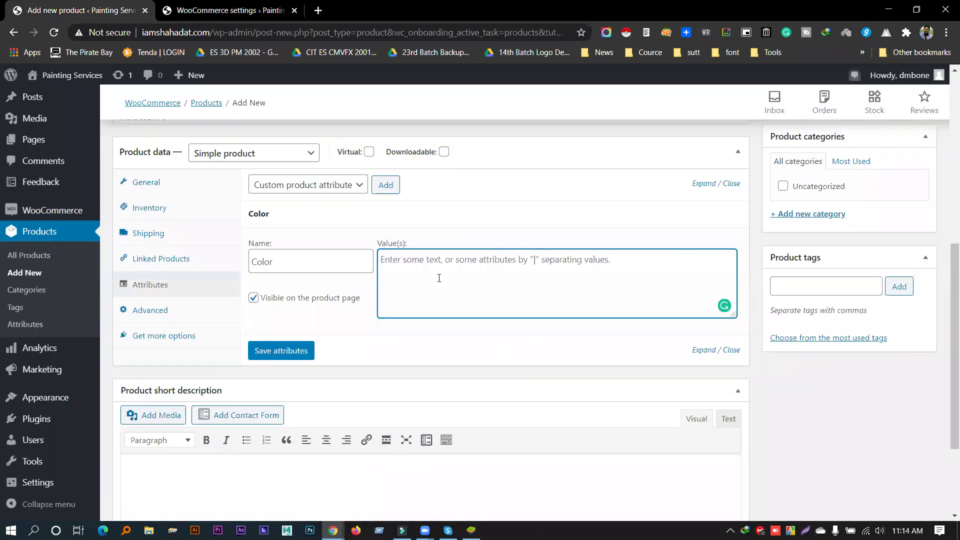
{"action": "type", "text": "Blakc"}
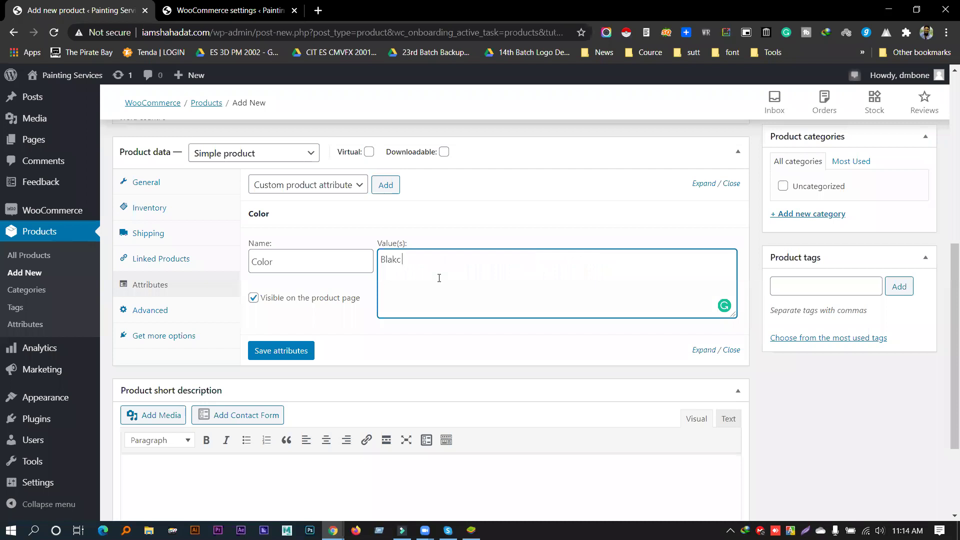
{"action": "key", "text": "BackSpace"}
{"action": "key", "text": "BackSpace"}
{"action": "type", "text": "ck | Blue | Green | Gray | Yellow"}
{"action": "left_click", "coordinate": [293, 353]}
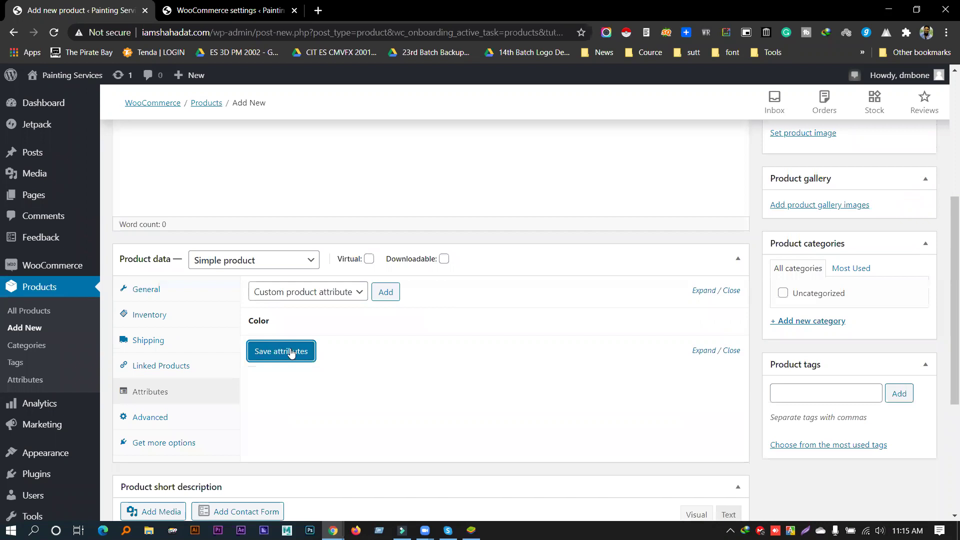
Add a custom Size attribute with values 'M | XL | L | XML | S' and save it
{"action": "left_click", "coordinate": [389, 293]}
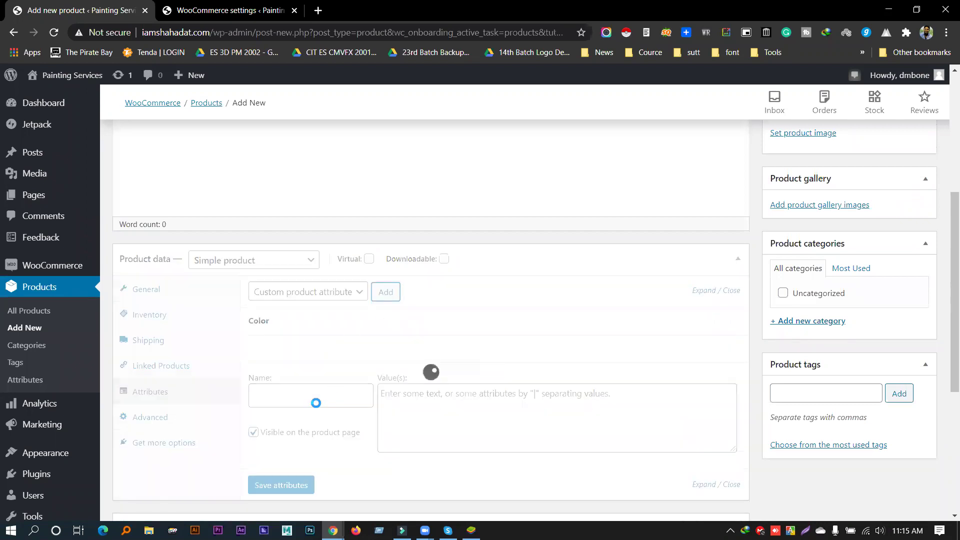
{"action": "left_click", "coordinate": [311, 394]}
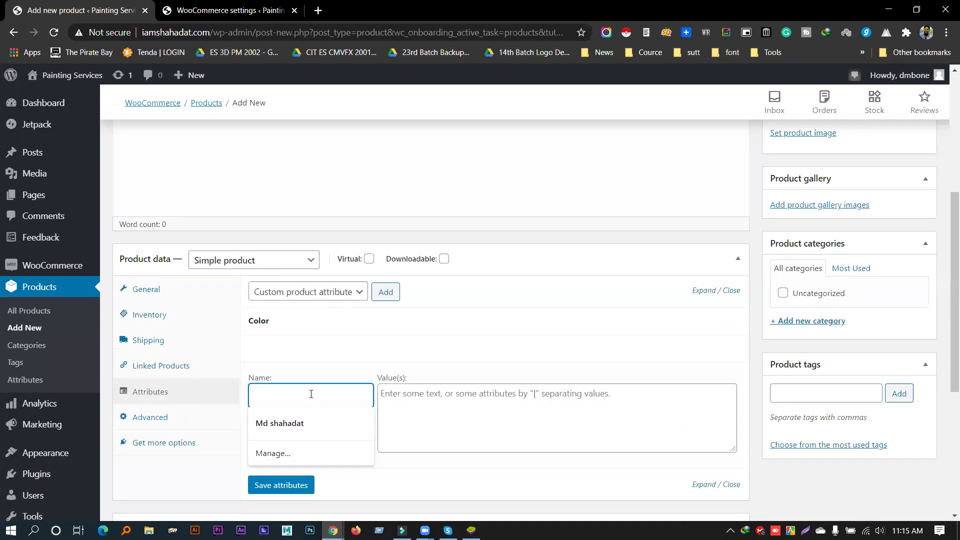
{"action": "type", "text": "Size"}
{"action": "left_click", "coordinate": [468, 410]}
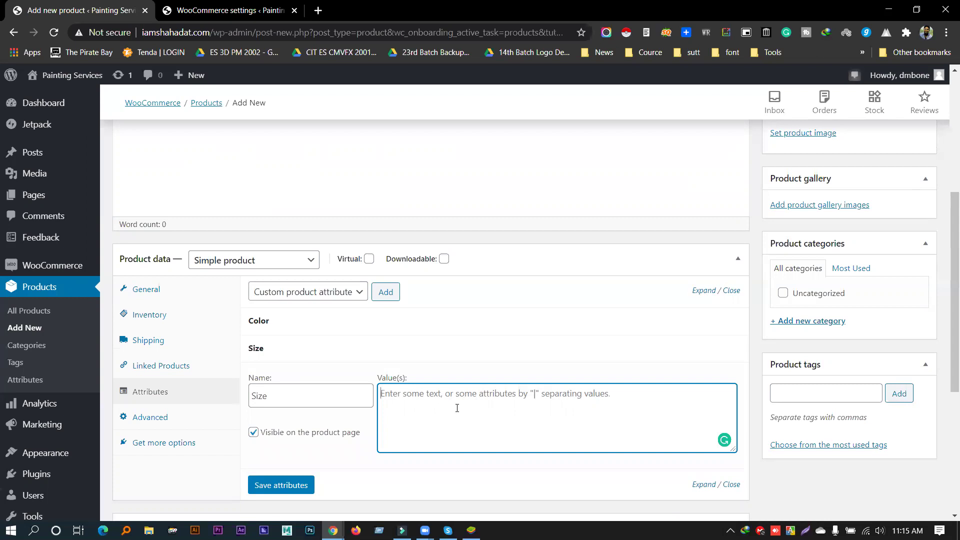
{"action": "type", "text": "M |"}
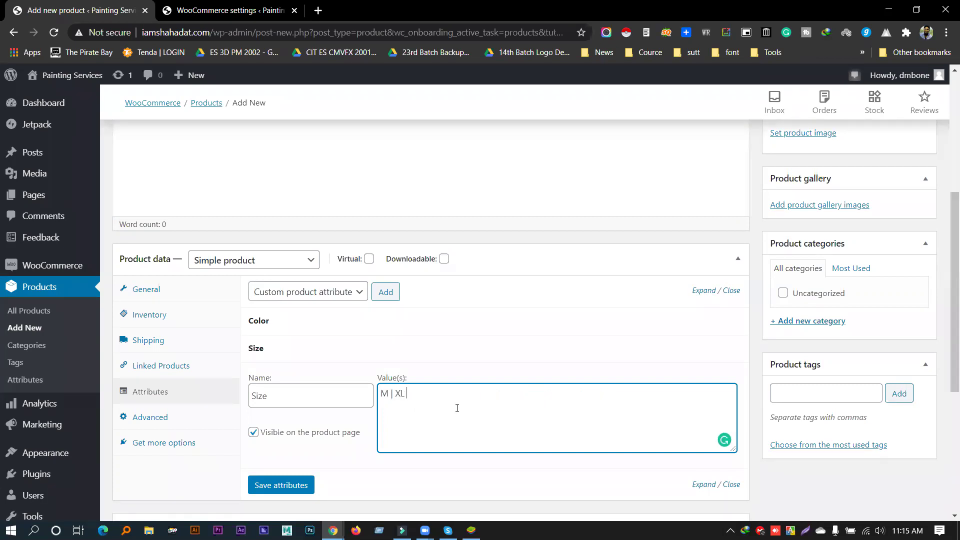
{"action": "type", "text": " XL | L"}
{"action": "key", "text": "BackSpace"}
{"action": "scroll", "coordinate": [420, 356], "scroll_direction": "down", "scroll_amount": 3}
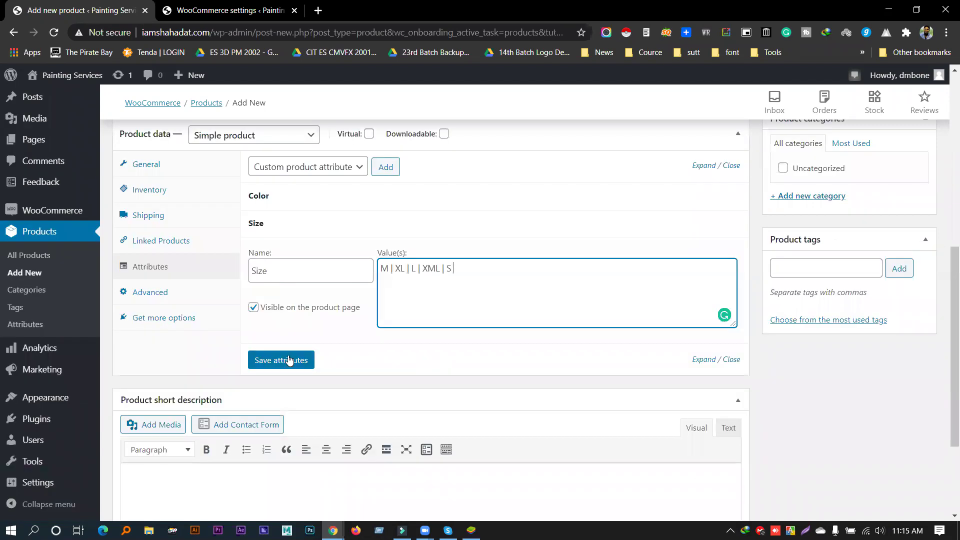
{"action": "left_click", "coordinate": [286, 359]}
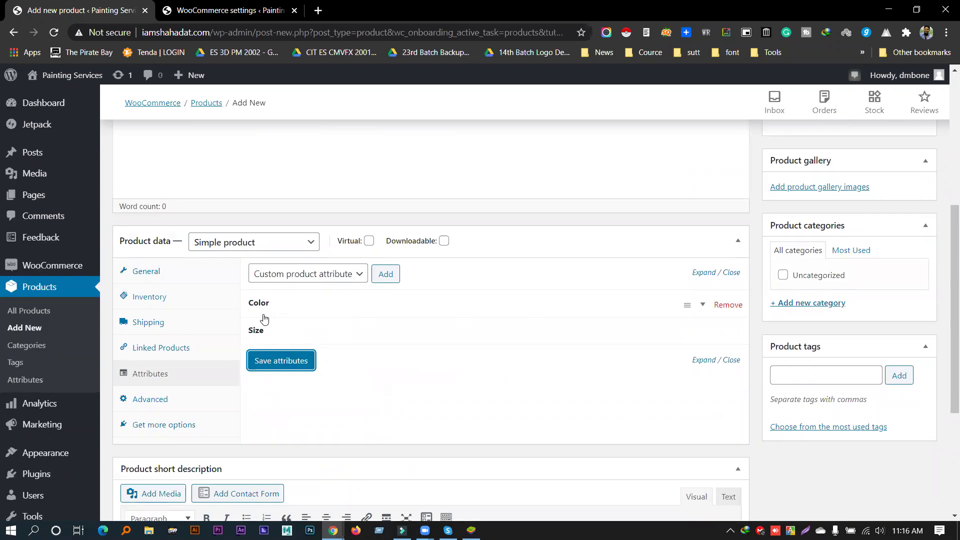
Save the attributes, set the regular price to 500, and browse Inventory and Shipping back to Attributes
{"action": "left_click", "coordinate": [270, 353]}
{"action": "left_click", "coordinate": [142, 272]}
{"action": "left_click", "coordinate": [383, 274]}
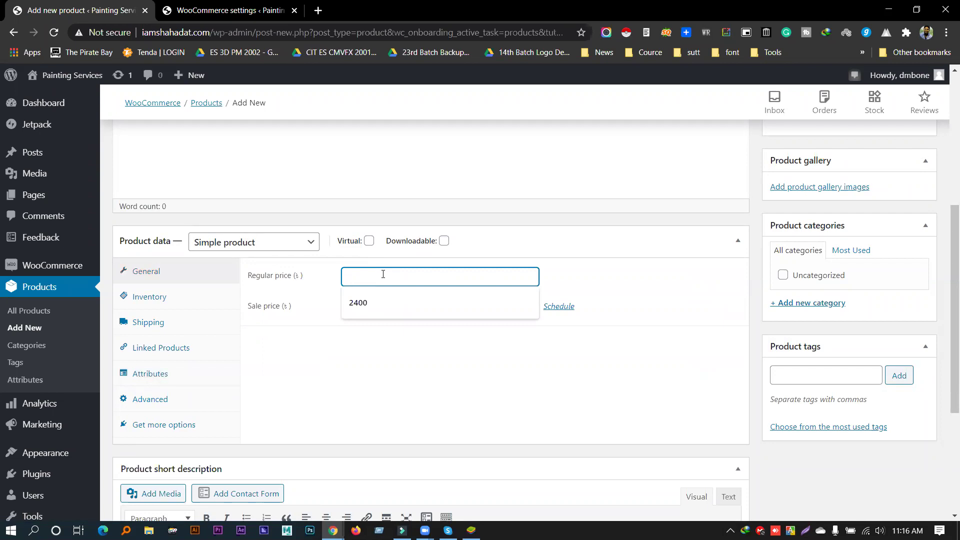
{"action": "type", "text": "500"}
{"action": "left_click", "coordinate": [442, 343]}
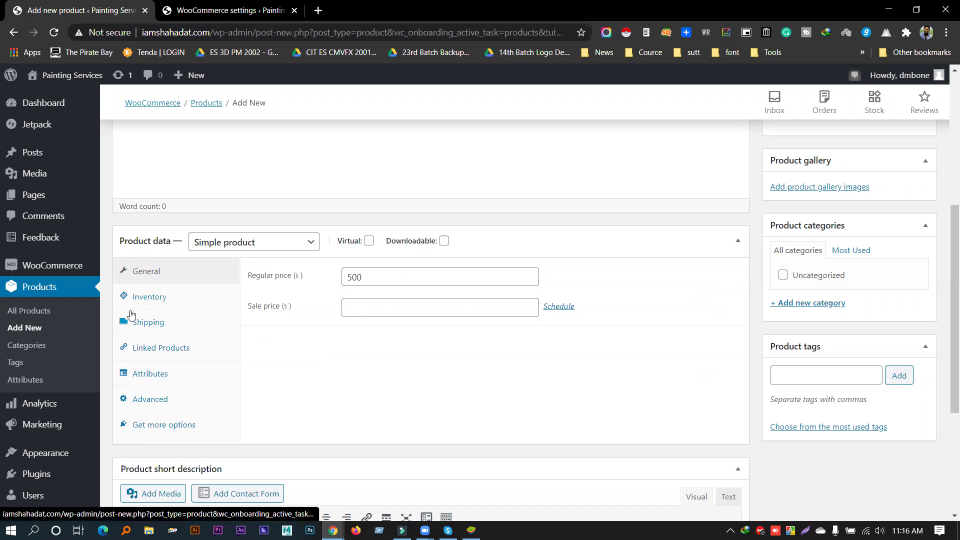
{"action": "left_click", "coordinate": [176, 298]}
{"action": "left_click", "coordinate": [169, 324]}
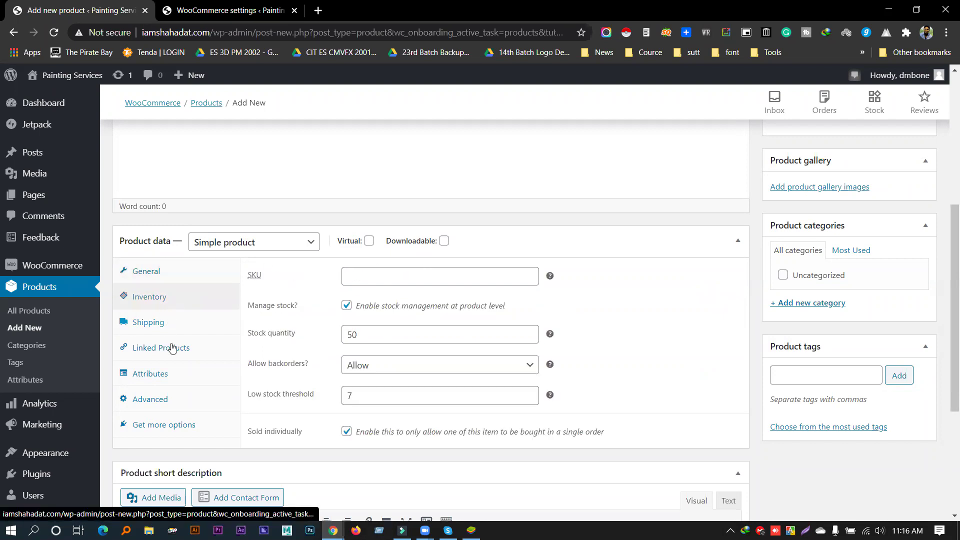
{"action": "left_click", "coordinate": [176, 375]}
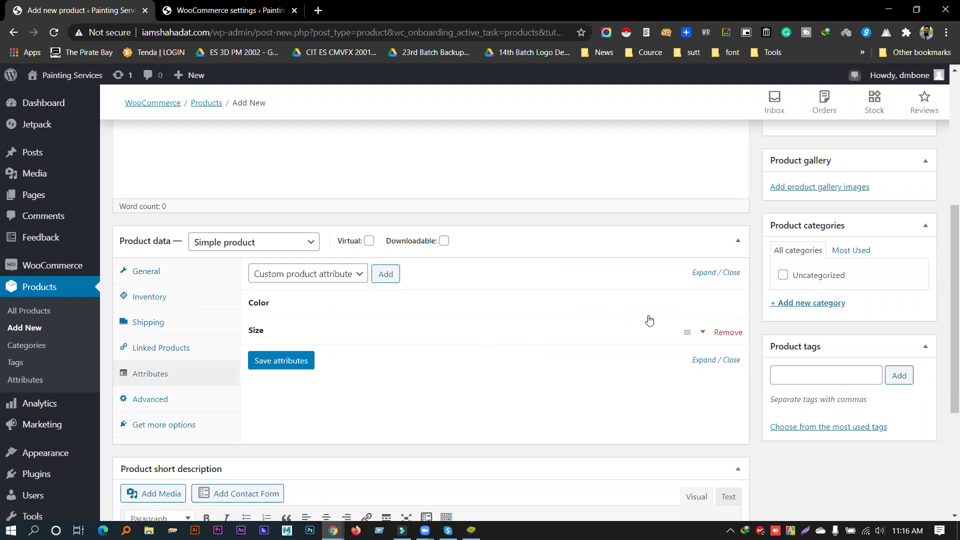
{"action": "left_click", "coordinate": [701, 306]}
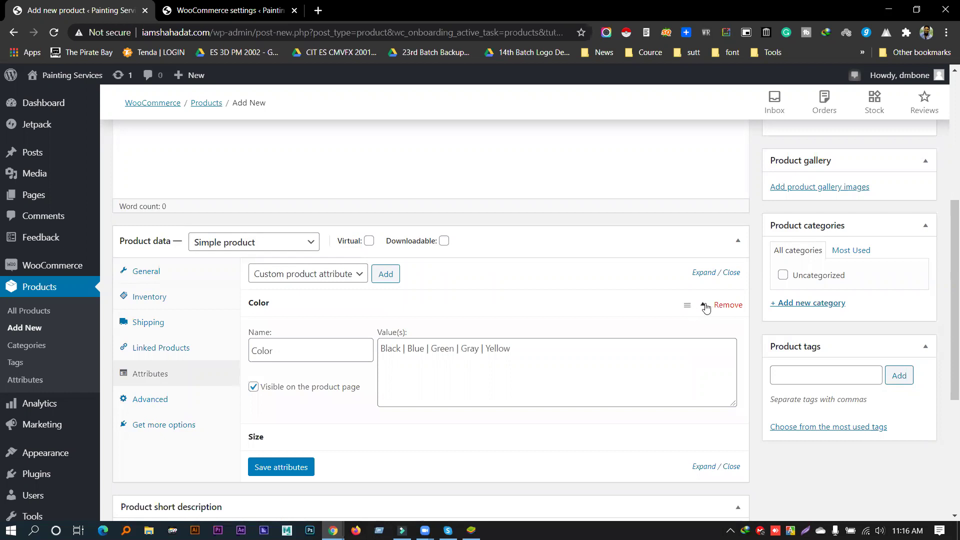
{"action": "left_click", "coordinate": [702, 306]}
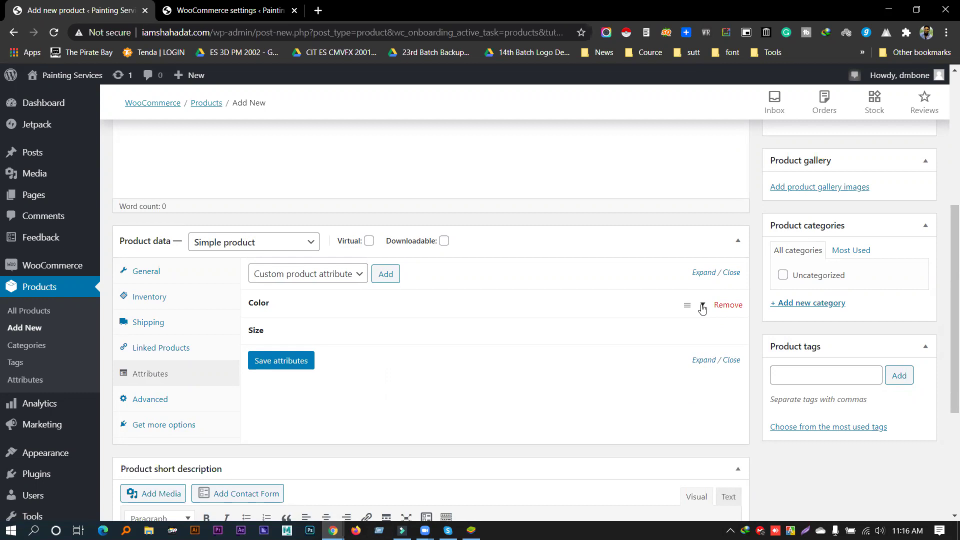
{"action": "left_click", "coordinate": [283, 311]}
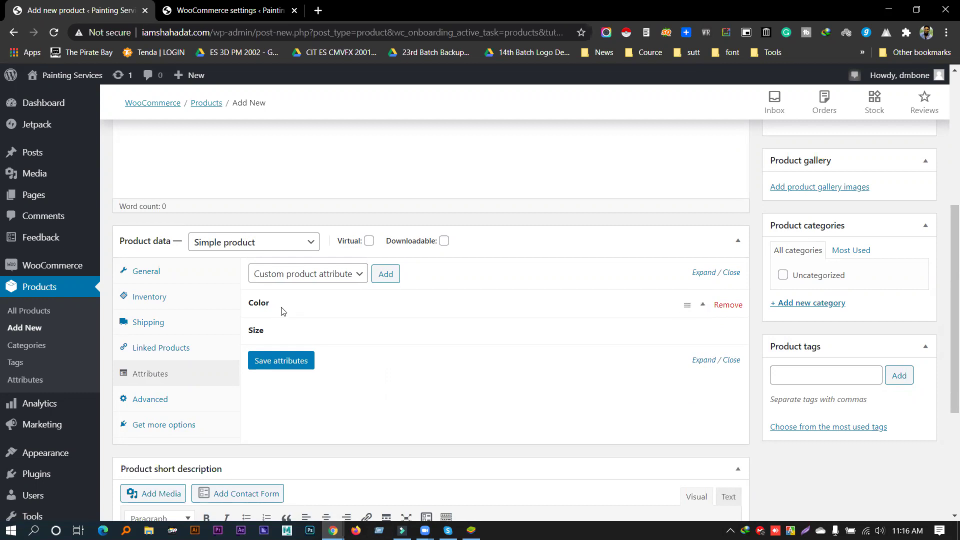
{"action": "left_click", "coordinate": [160, 401]}
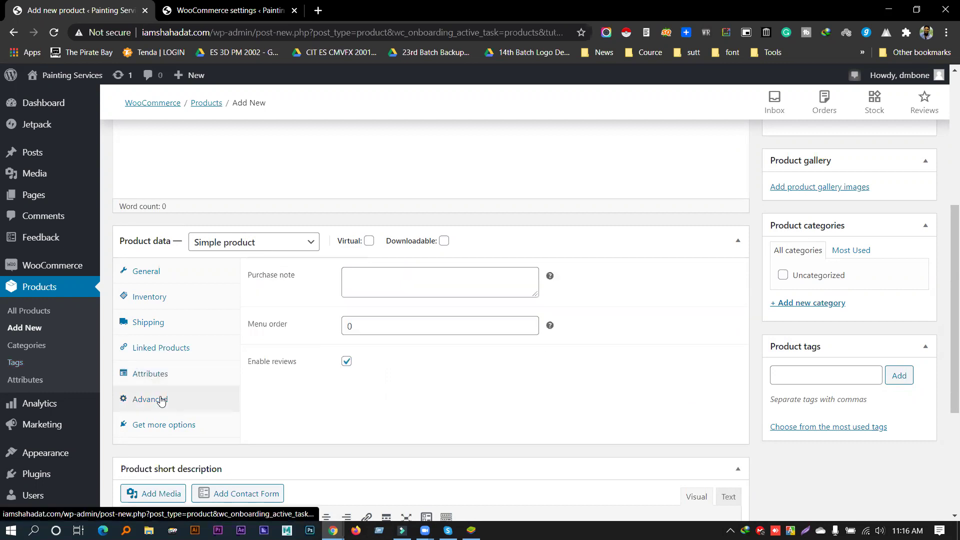
{"action": "left_click", "coordinate": [160, 425]}
{"action": "scroll", "coordinate": [438, 384], "scroll_direction": "down", "scroll_amount": 4}
{"action": "scroll", "coordinate": [437, 384], "scroll_direction": "up", "scroll_amount": 4}
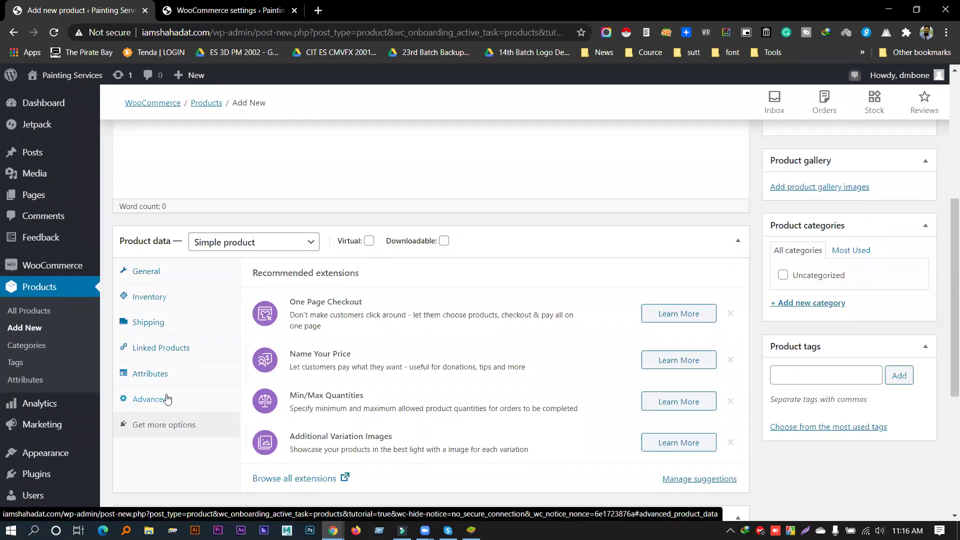
{"action": "scroll", "coordinate": [550, 345], "scroll_direction": "down", "scroll_amount": 1}
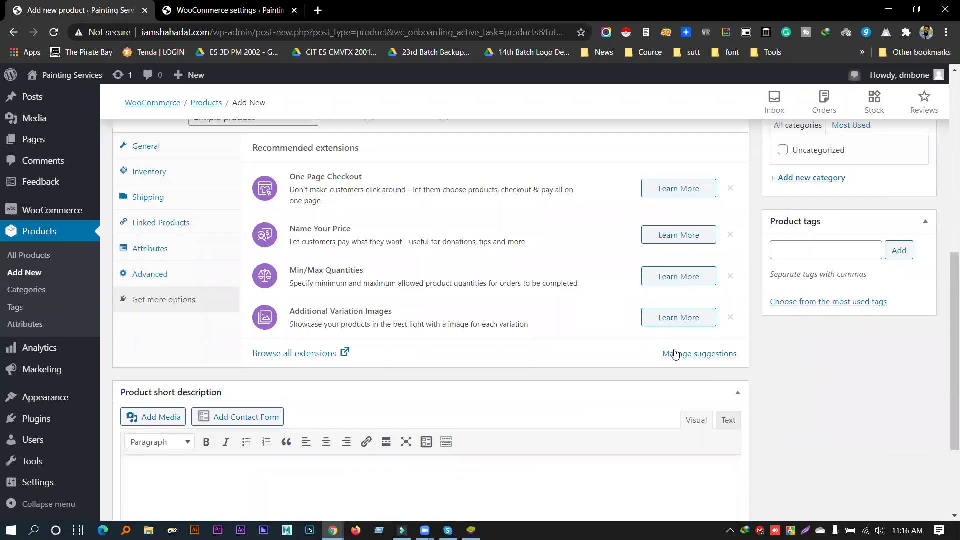
{"action": "left_click", "coordinate": [147, 312]}
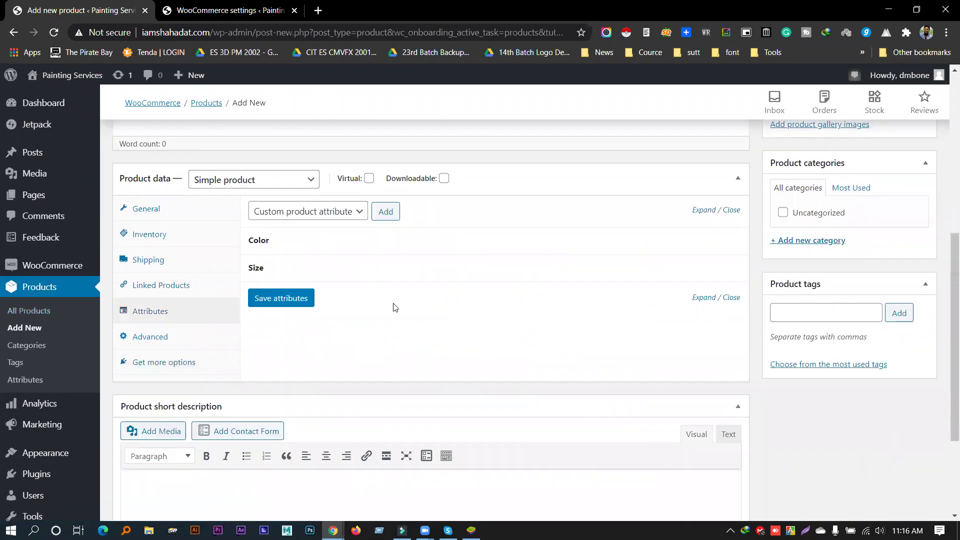
{"action": "left_click", "coordinate": [299, 299]}
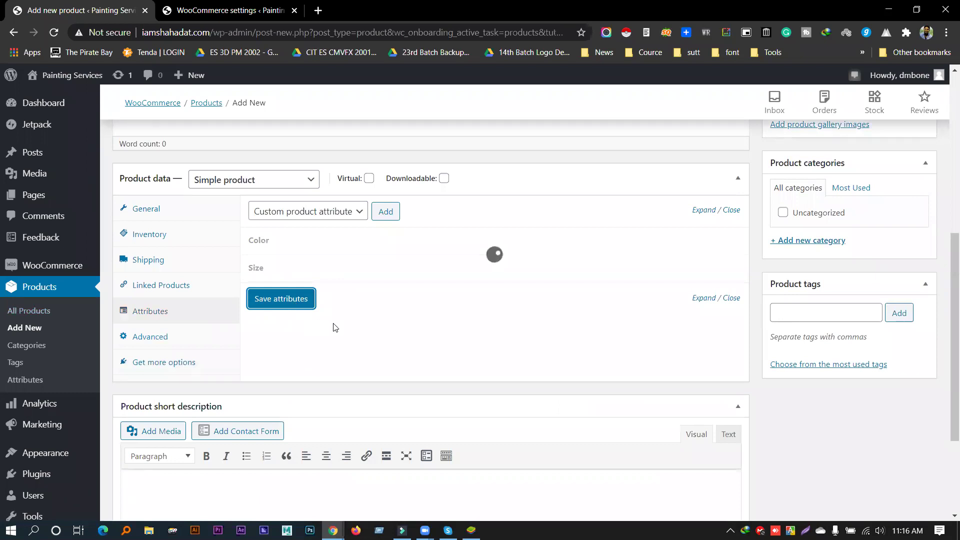
{"action": "left_click", "coordinate": [703, 298]}
{"action": "scroll", "coordinate": [382, 268], "scroll_direction": "up", "scroll_amount": 4}
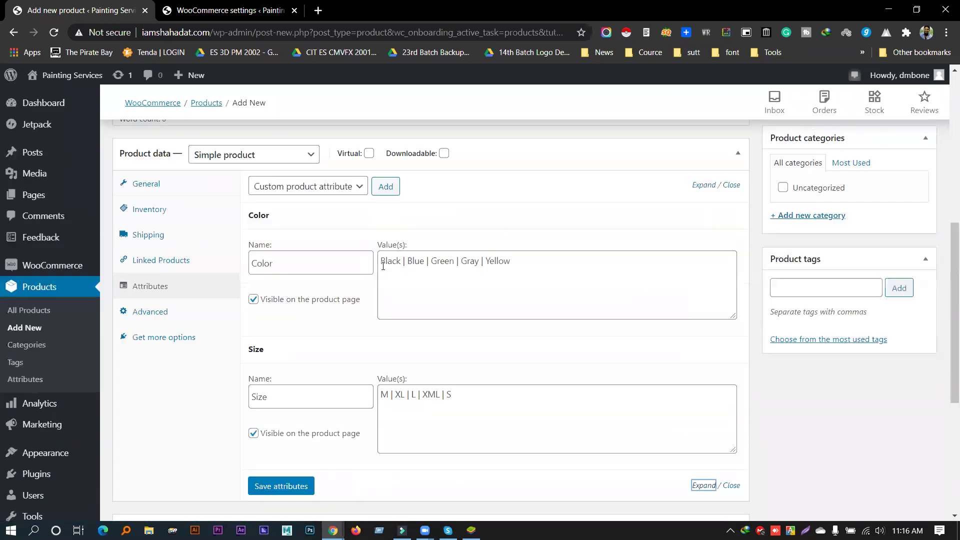
{"action": "scroll", "coordinate": [383, 266], "scroll_direction": "down", "scroll_amount": 1}
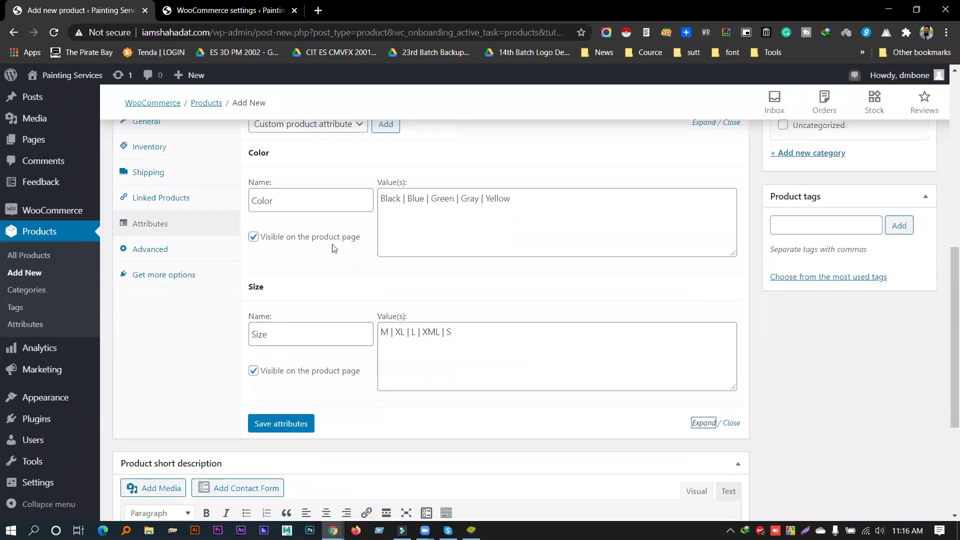
{"action": "scroll", "coordinate": [550, 310], "scroll_direction": "down", "scroll_amount": 1}
{"action": "left_click", "coordinate": [731, 360]}
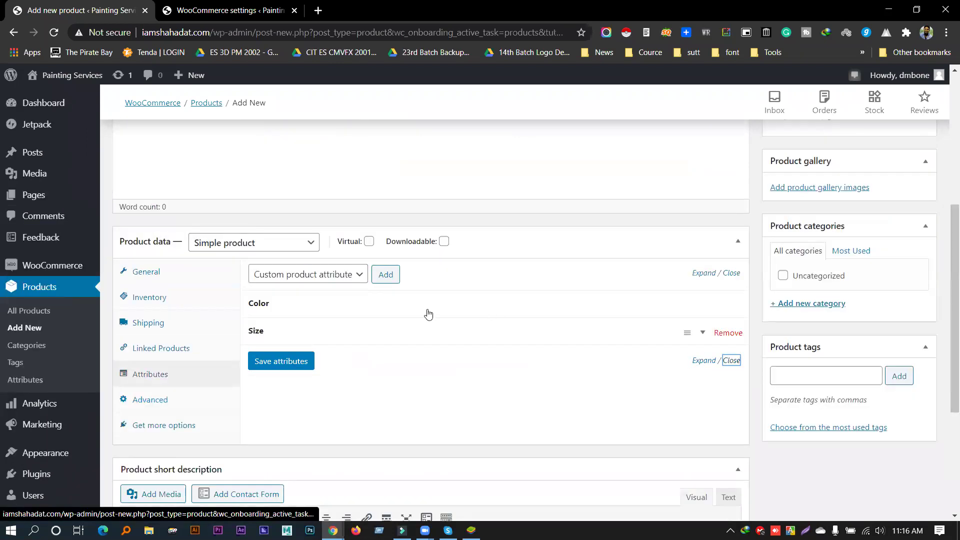
{"action": "left_click", "coordinate": [365, 280]}
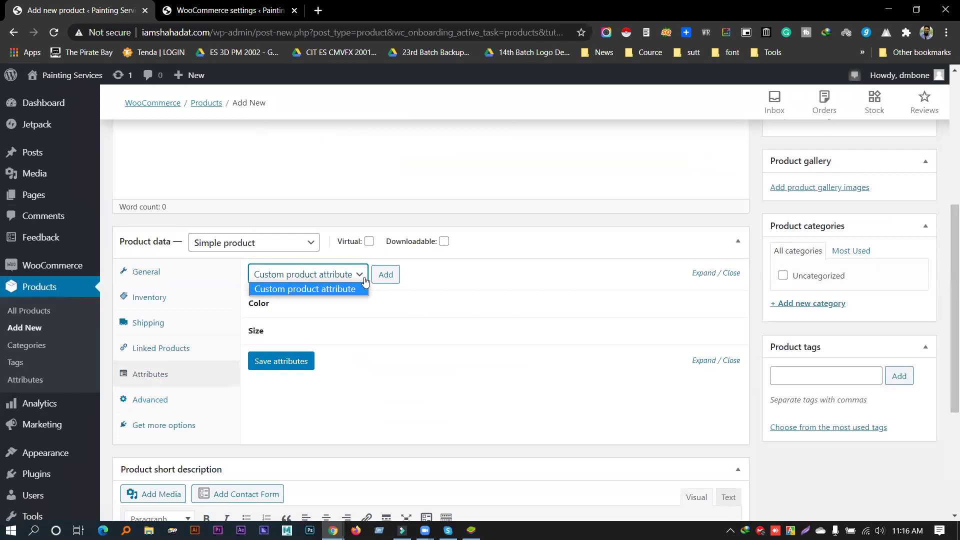
{"action": "left_click", "coordinate": [386, 274]}
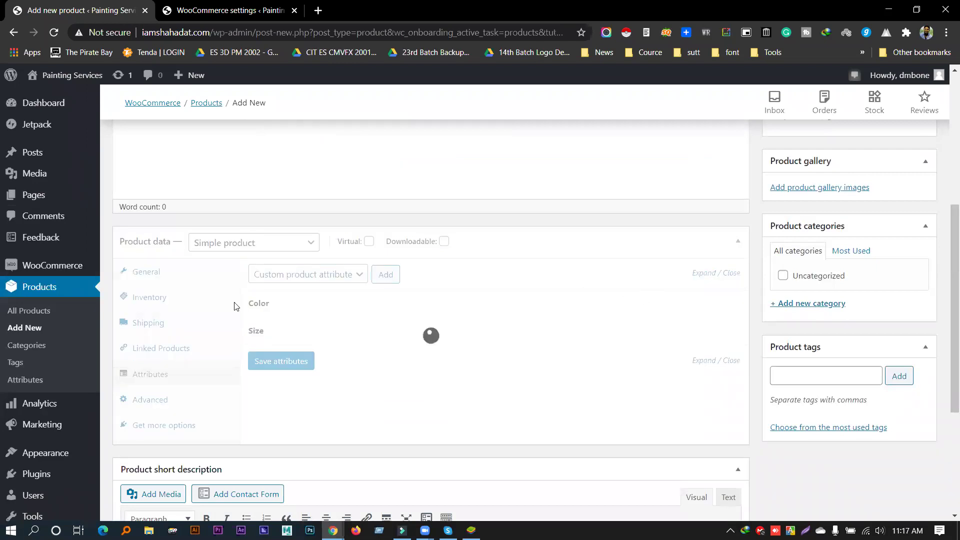
Browse the Shipping, Inventory, Linked Products and Advanced panels without changing any fields
{"action": "left_click", "coordinate": [155, 324]}
{"action": "left_click", "coordinate": [154, 307]}
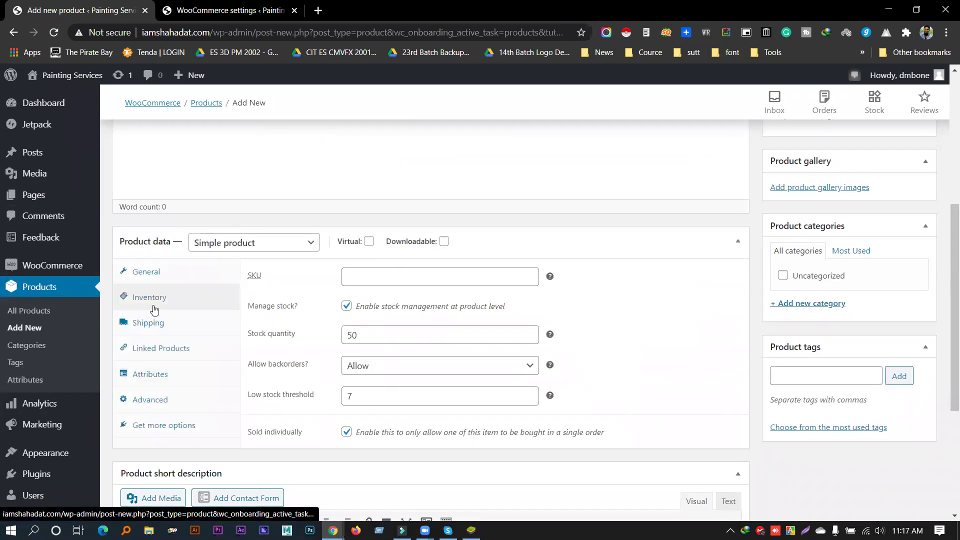
{"action": "scroll", "coordinate": [528, 335], "scroll_direction": "down", "scroll_amount": 1}
{"action": "left_click", "coordinate": [176, 264]}
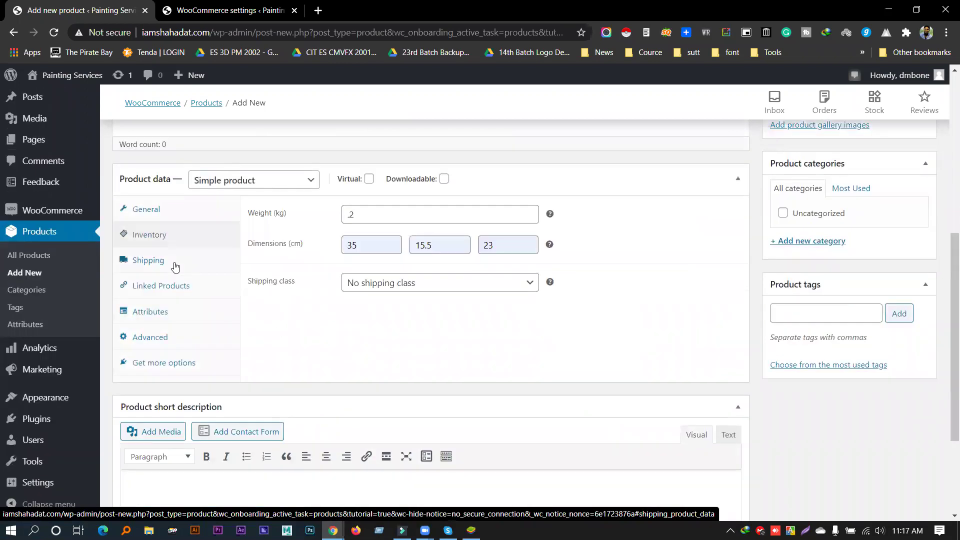
{"action": "left_click", "coordinate": [406, 280]}
{"action": "left_click", "coordinate": [405, 280]}
{"action": "left_click", "coordinate": [166, 284]}
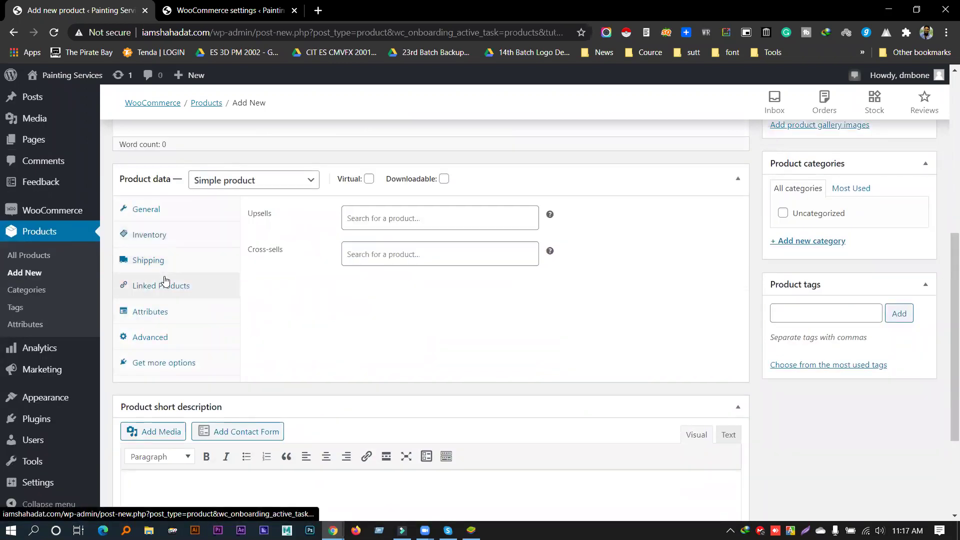
{"action": "left_click", "coordinate": [176, 316]}
{"action": "left_click", "coordinate": [167, 336]}
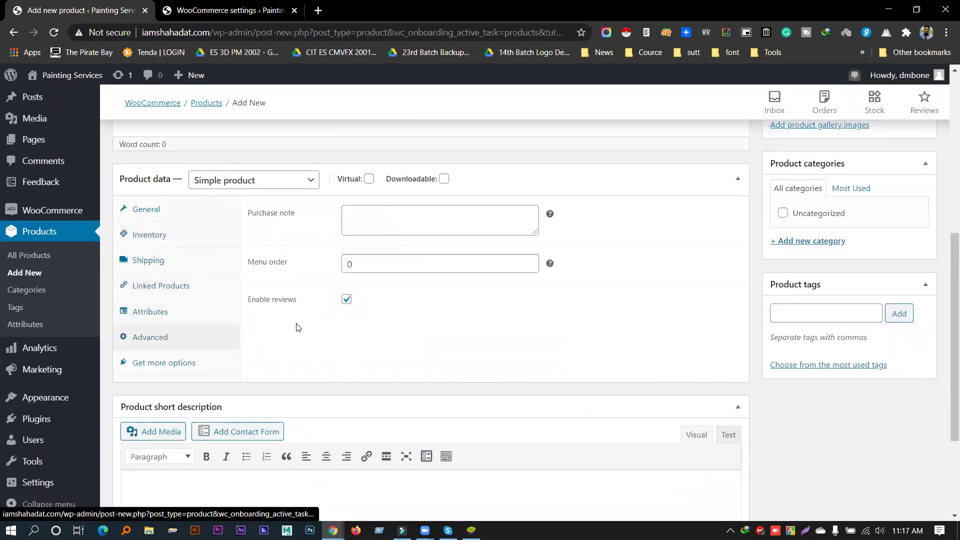
{"action": "left_click", "coordinate": [364, 233]}
{"action": "left_click", "coordinate": [357, 262]}
{"action": "left_click", "coordinate": [193, 338]}
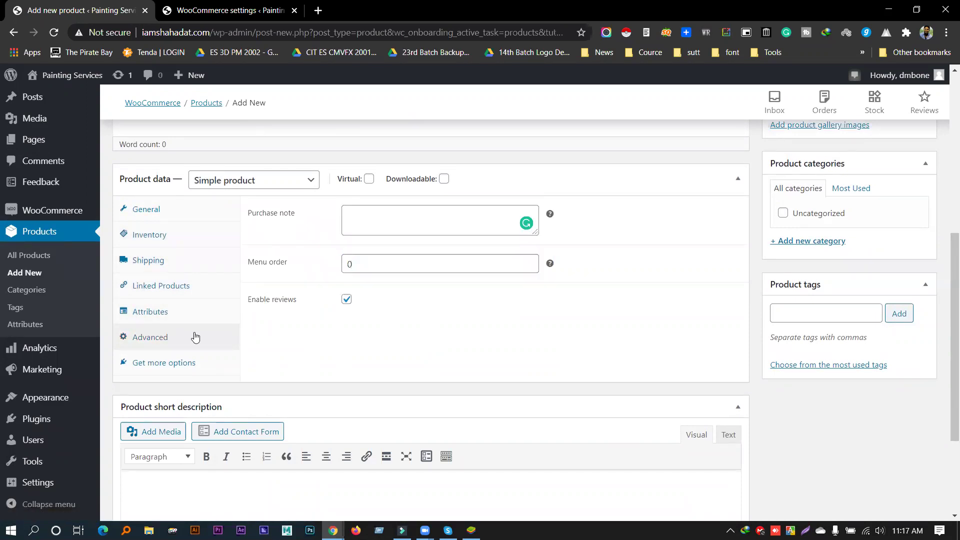
Check Get more options, revisit Inventory, Shipping and General, then return to Attributes
{"action": "left_click", "coordinate": [182, 360]}
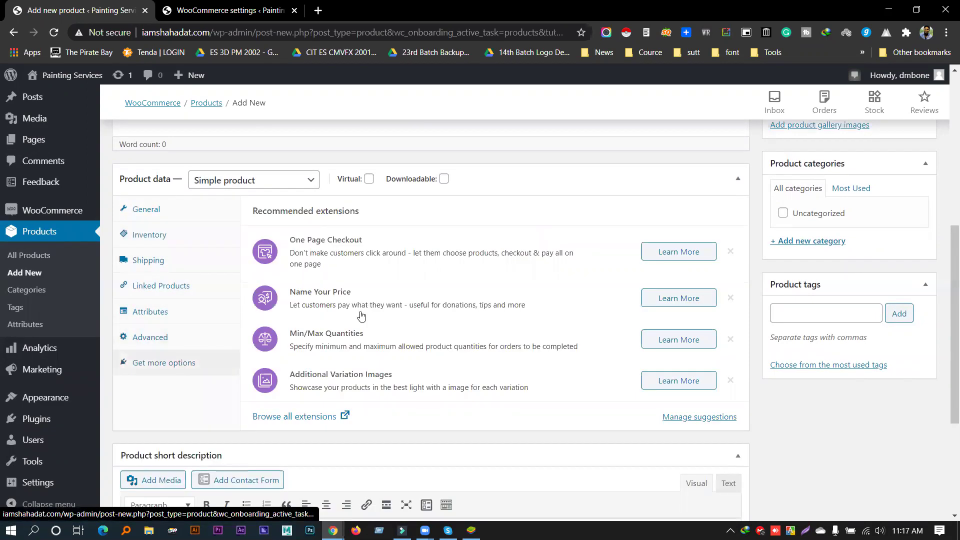
{"action": "scroll", "coordinate": [361, 315], "scroll_direction": "down", "scroll_amount": 4}
{"action": "scroll", "coordinate": [394, 301], "scroll_direction": "up", "scroll_amount": 4}
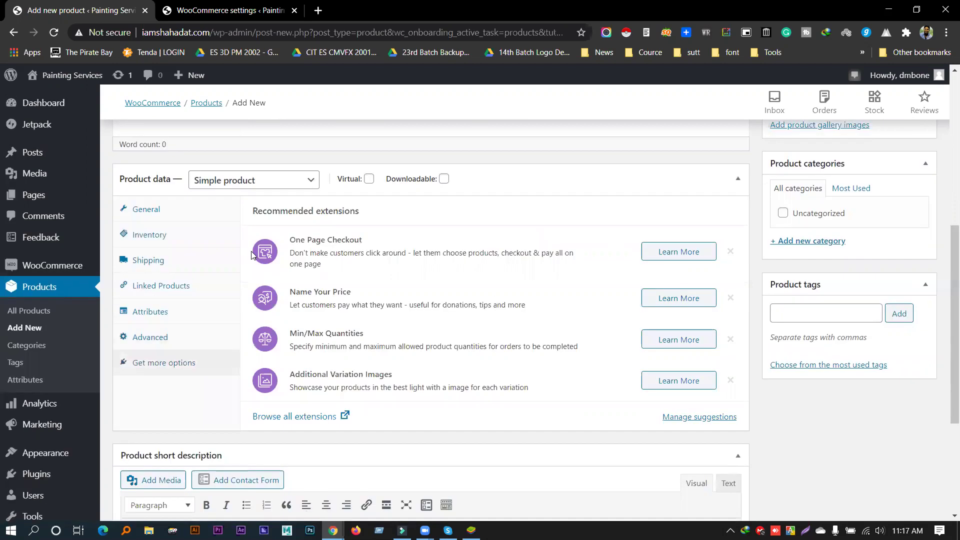
{"action": "left_click", "coordinate": [158, 237]}
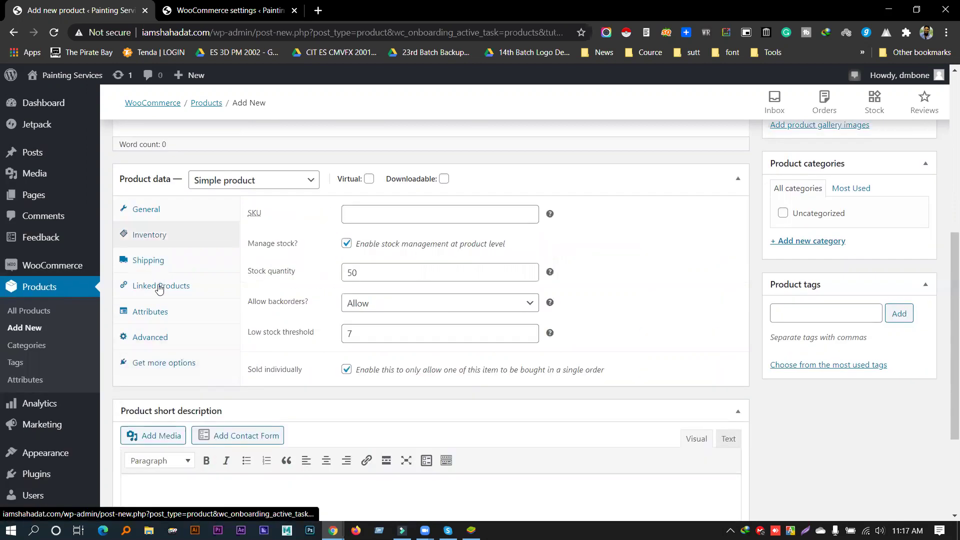
{"action": "left_click", "coordinate": [150, 261]}
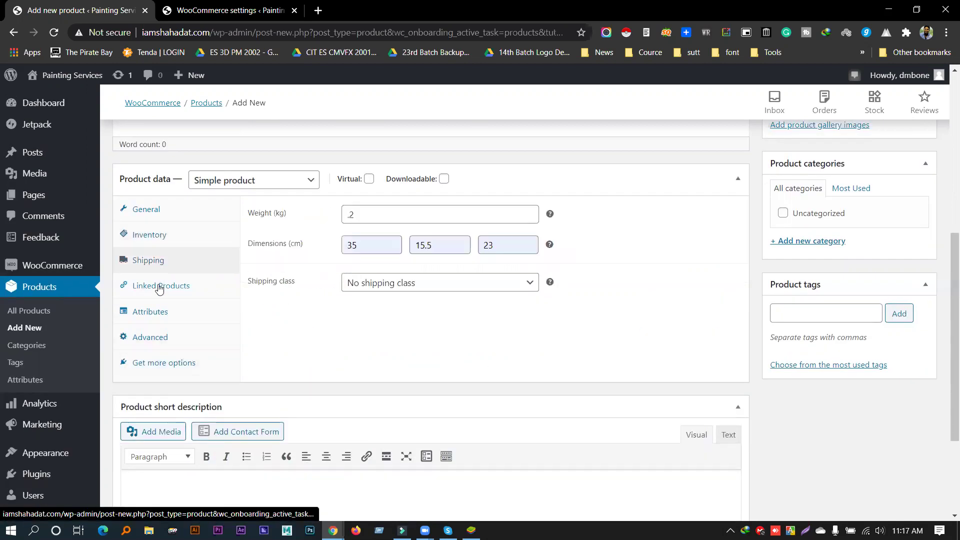
{"action": "left_click", "coordinate": [134, 217]}
{"action": "left_click", "coordinate": [150, 239]}
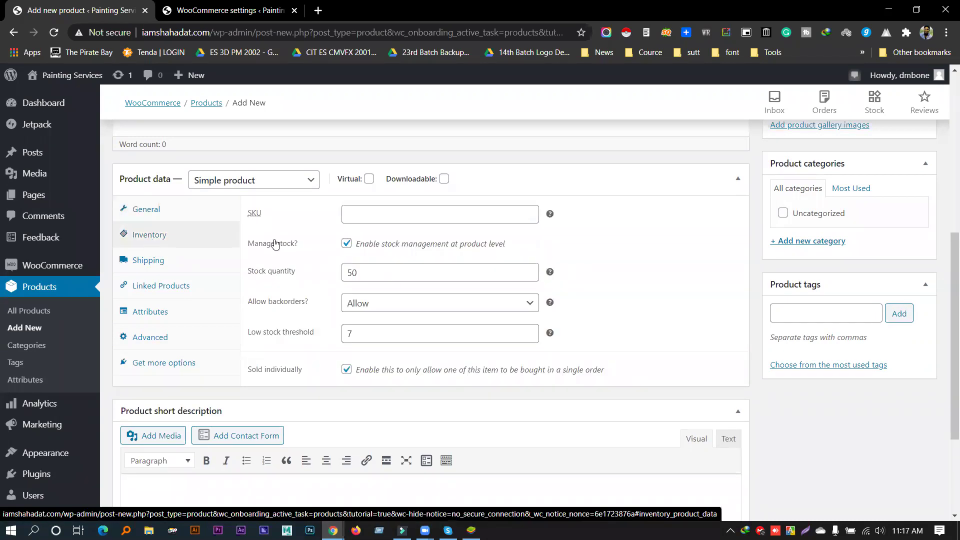
{"action": "left_click", "coordinate": [158, 271]}
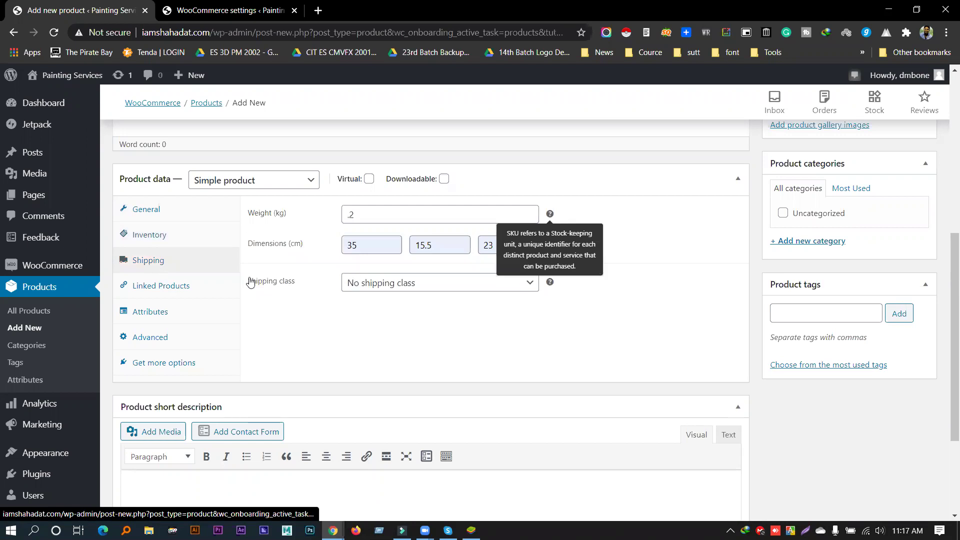
{"action": "left_click", "coordinate": [161, 286]}
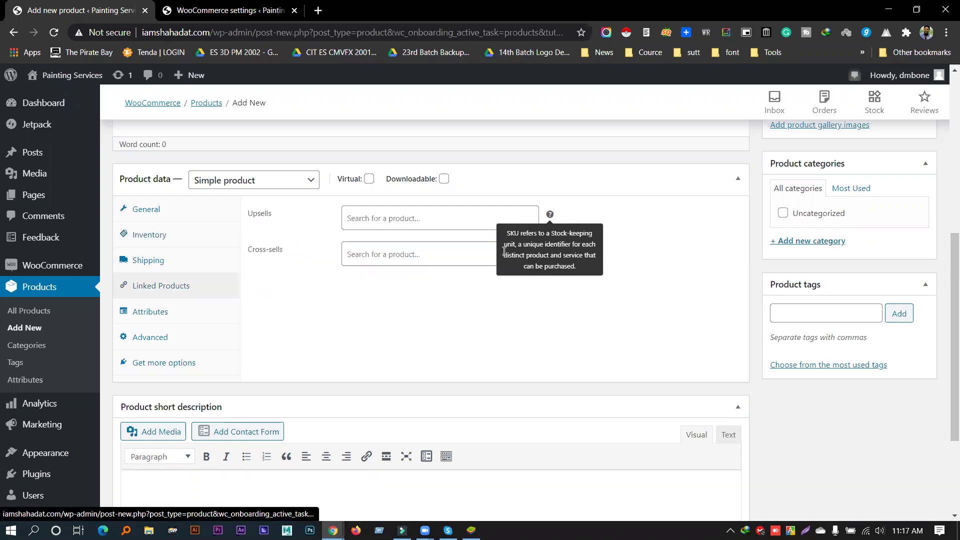
{"action": "mouse_move", "coordinate": [546, 252]}
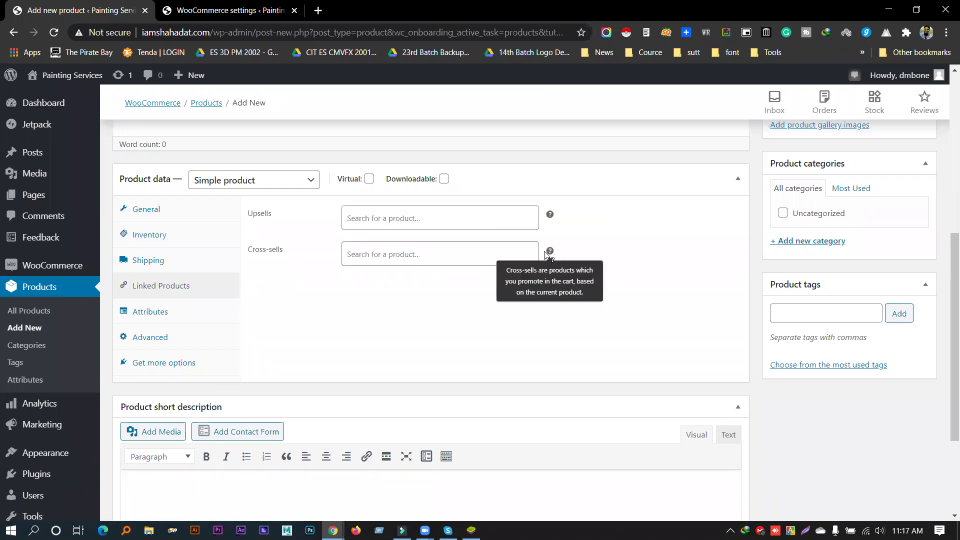
{"action": "left_click", "coordinate": [151, 313]}
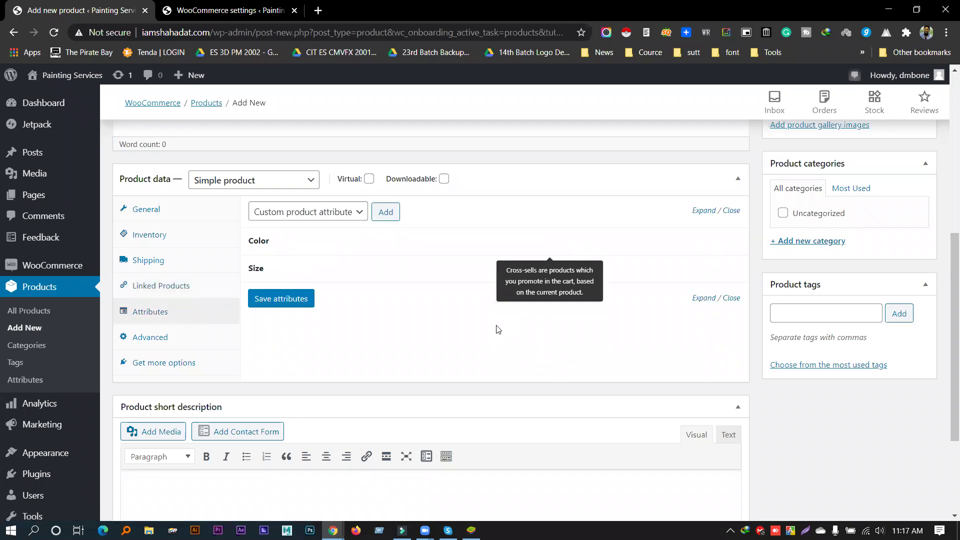
Expand the Color attribute, toggling Visible on the product page off and on, and expand Size
{"action": "left_click", "coordinate": [278, 246]}
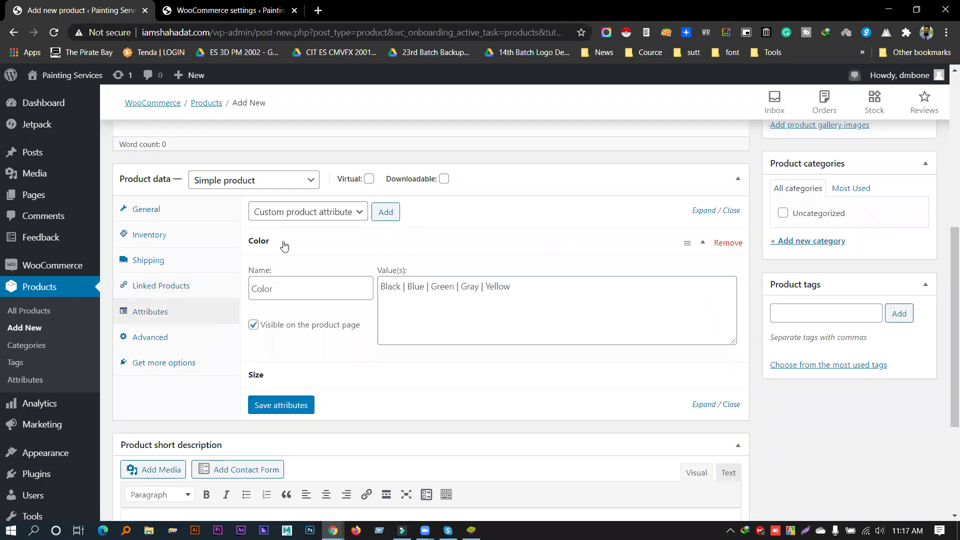
{"action": "left_click", "coordinate": [293, 329]}
{"action": "left_click", "coordinate": [292, 328]}
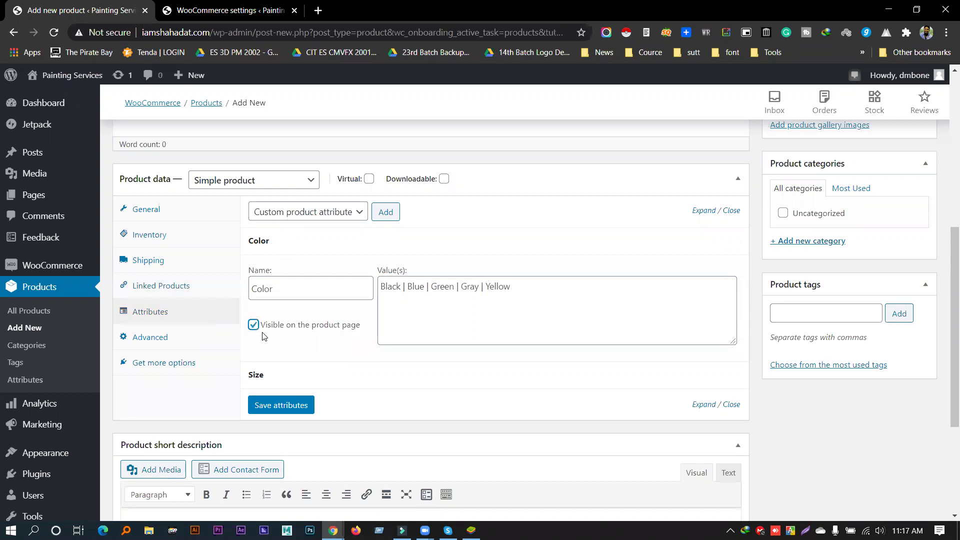
{"action": "scroll", "coordinate": [320, 320], "scroll_direction": "down", "scroll_amount": 1}
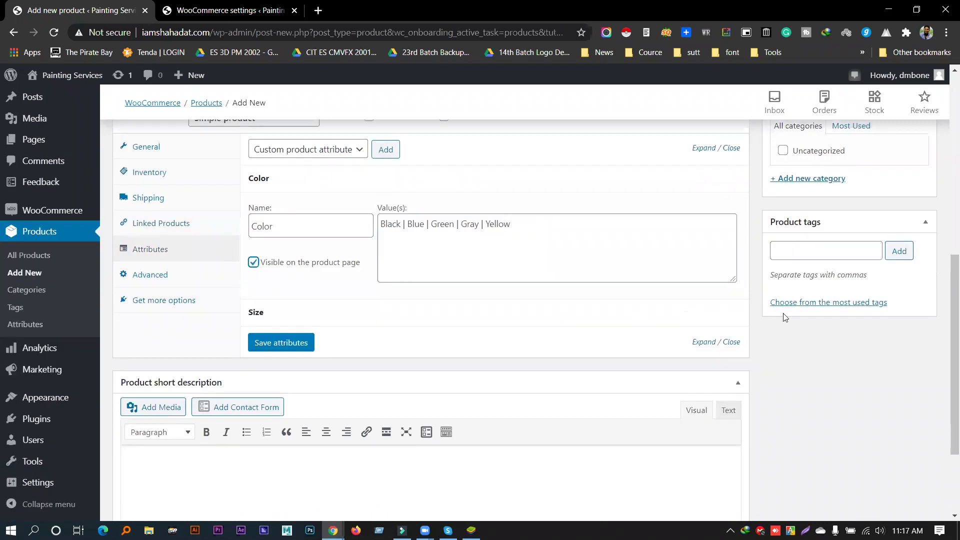
{"action": "left_click", "coordinate": [694, 317]}
{"action": "scroll", "coordinate": [414, 265], "scroll_direction": "down", "scroll_amount": 2}
{"action": "left_click", "coordinate": [413, 265]}
Keep Custom product attribute as the attribute type and return to the General price panel
{"action": "scroll", "coordinate": [236, 284], "scroll_direction": "down", "scroll_amount": 2}
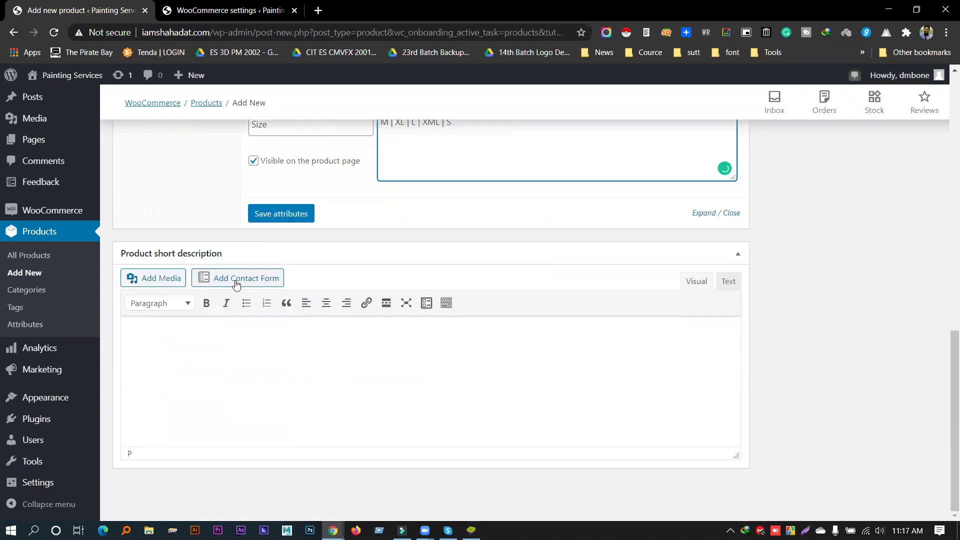
{"action": "scroll", "coordinate": [237, 291], "scroll_direction": "up", "scroll_amount": 10}
{"action": "scroll", "coordinate": [280, 299], "scroll_direction": "down", "scroll_amount": 6}
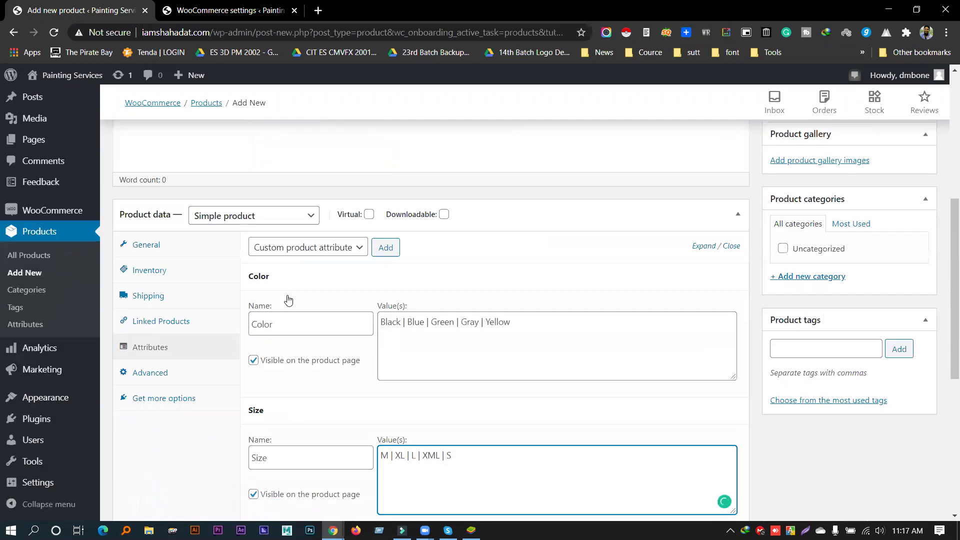
{"action": "scroll", "coordinate": [353, 291], "scroll_direction": "down", "scroll_amount": 1}
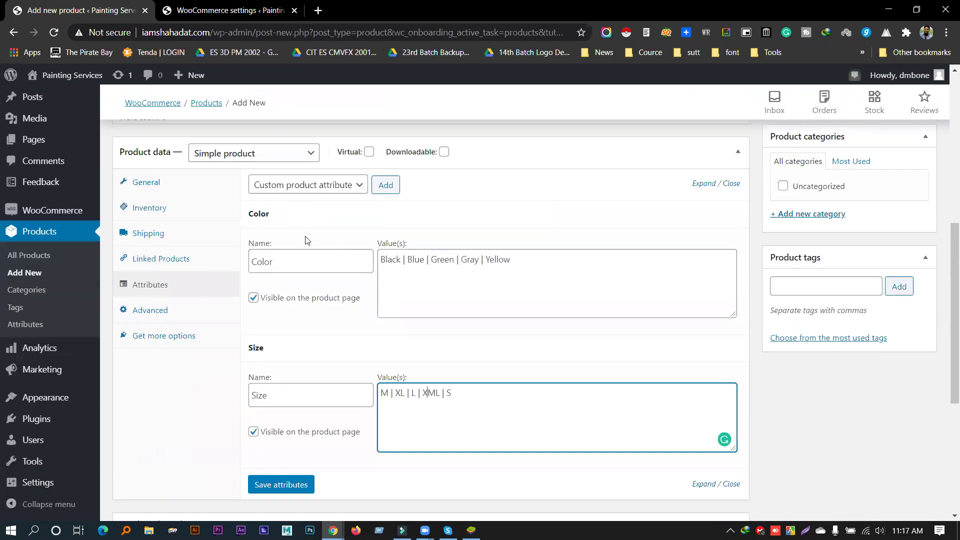
{"action": "left_click", "coordinate": [342, 188]}
{"action": "left_click", "coordinate": [343, 189]}
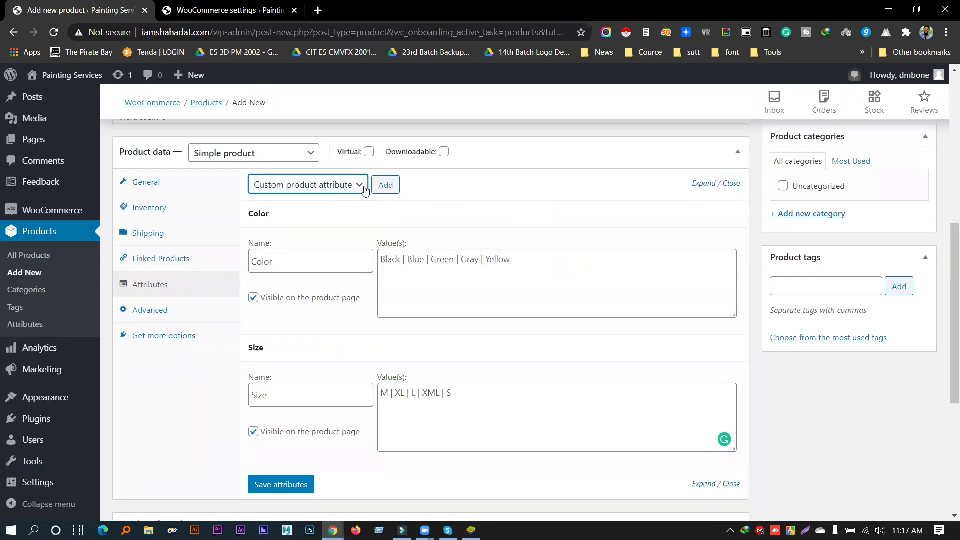
{"action": "left_click", "coordinate": [332, 187]}
{"action": "left_click", "coordinate": [331, 190]}
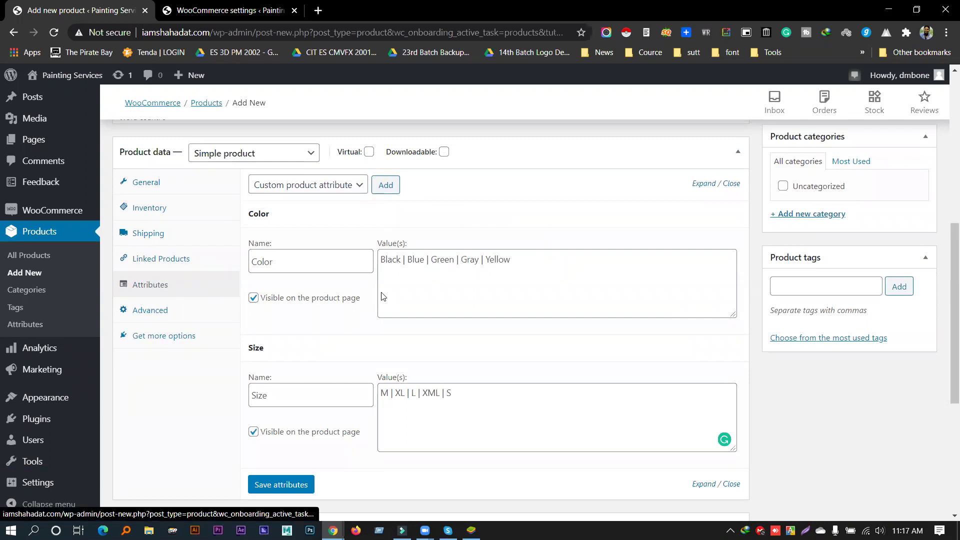
{"action": "left_click", "coordinate": [166, 184]}
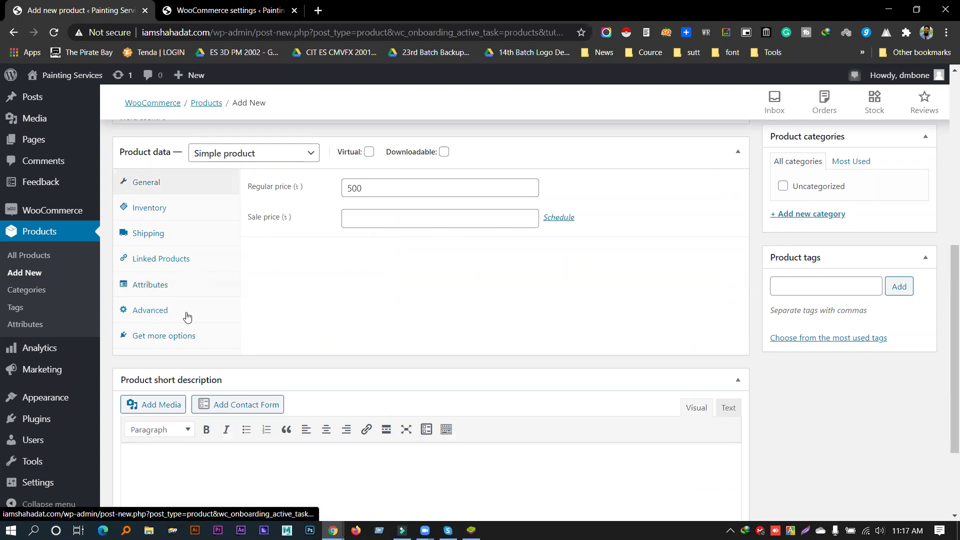
{"action": "scroll", "coordinate": [293, 298], "scroll_direction": "up", "scroll_amount": 4}
{"action": "scroll", "coordinate": [270, 299], "scroll_direction": "up", "scroll_amount": 2}
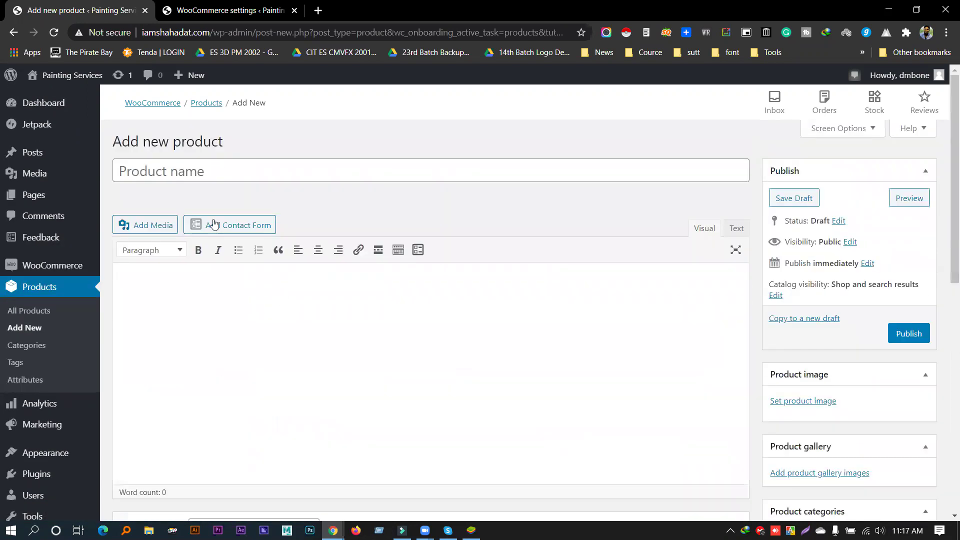
Copy the Amazon iPhone SE title into the WooCommerce Product name field
{"action": "left_click", "coordinate": [195, 179]}
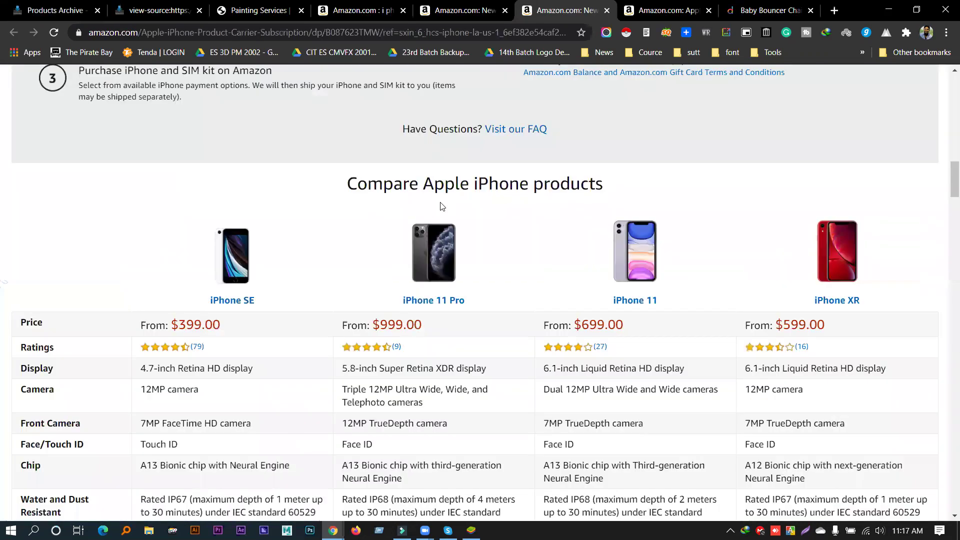
{"action": "scroll", "coordinate": [443, 207], "scroll_direction": "up", "scroll_amount": 15}
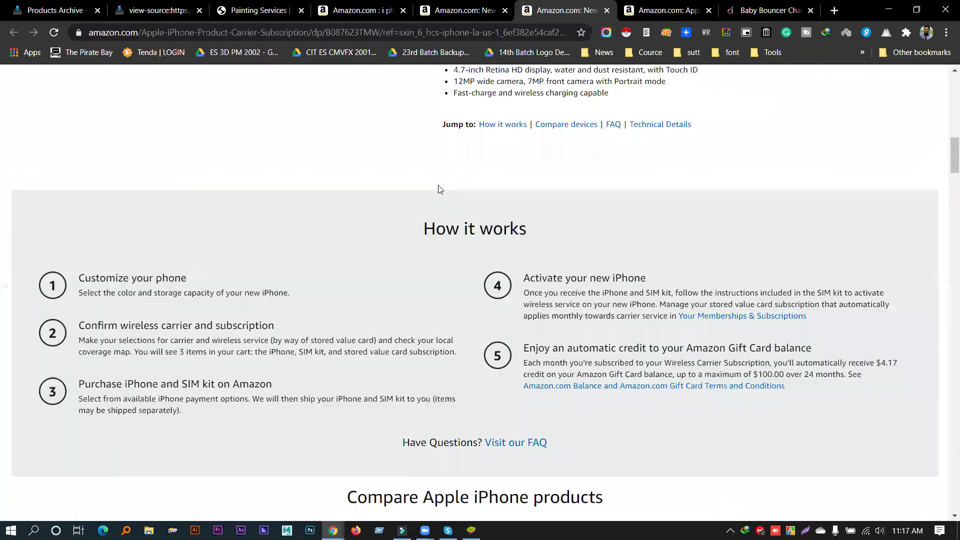
{"action": "triple_click", "coordinate": [533, 243]}
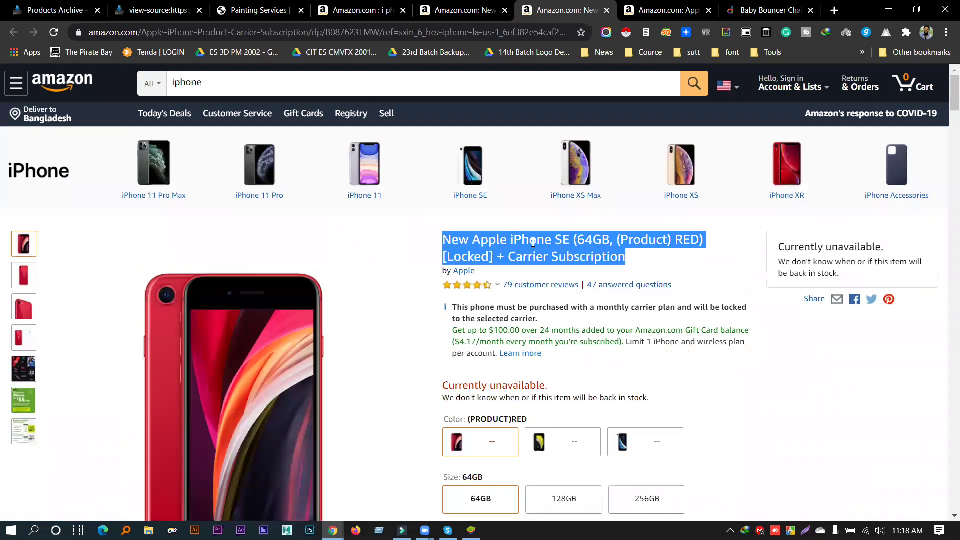
{"action": "key", "text": "ctrl+c"}
{"action": "key", "text": "alt+Tab"}
{"action": "key", "text": "ctrl+v"}
Copy the iPhone SE feature bullet list from Amazon into the product description
{"action": "left_click", "coordinate": [166, 313]}
{"action": "key", "text": "alt+Tab"}
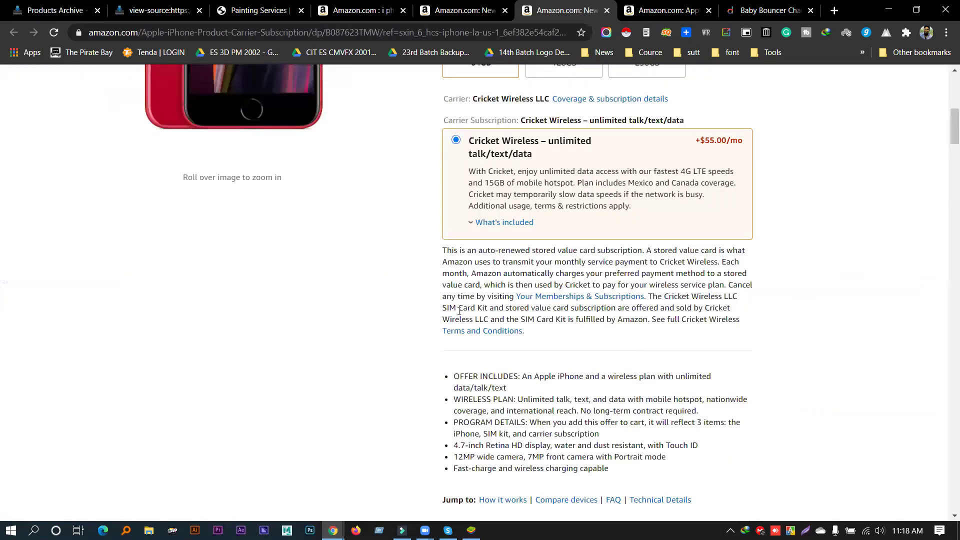
{"action": "scroll", "coordinate": [459, 310], "scroll_direction": "down", "scroll_amount": 1}
{"action": "left_click_drag", "start_coordinate": [612, 407], "coordinate": [429, 313]}
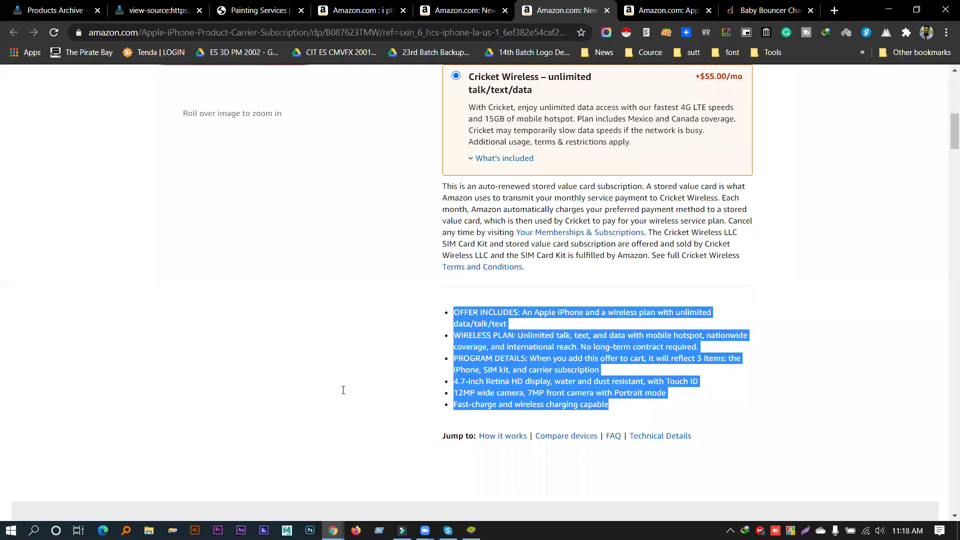
{"action": "key", "text": "ctrl+c"}
{"action": "key", "text": "alt+Tab"}
{"action": "key", "text": "ctrl+v"}
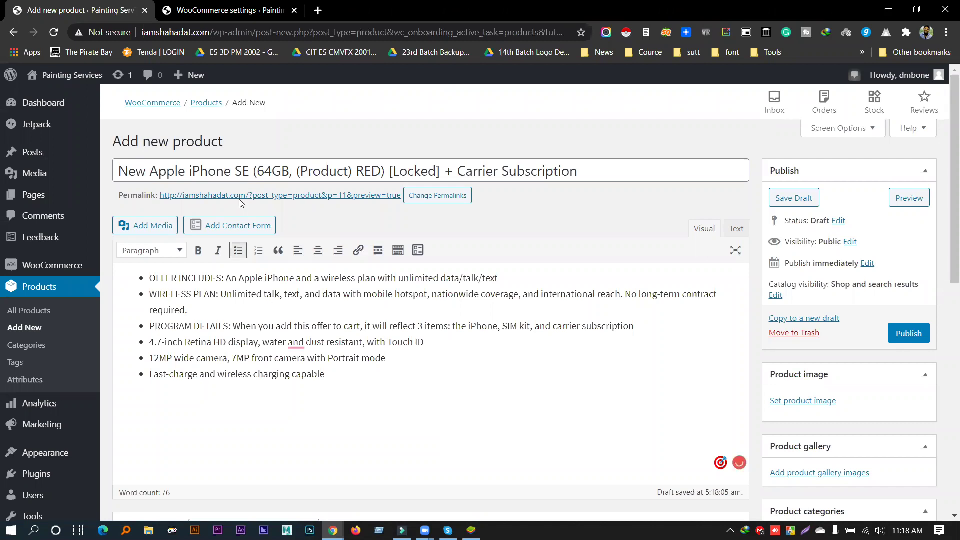
{"action": "scroll", "coordinate": [398, 180], "scroll_direction": "down", "scroll_amount": 7}
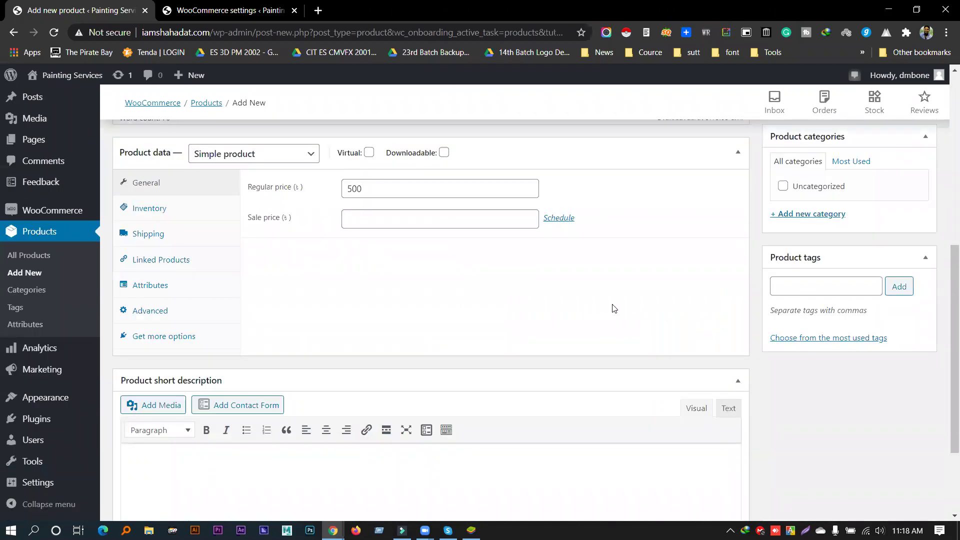
{"action": "key", "text": "alt+Tab"}
{"action": "scroll", "coordinate": [470, 174], "scroll_direction": "up", "scroll_amount": 7}
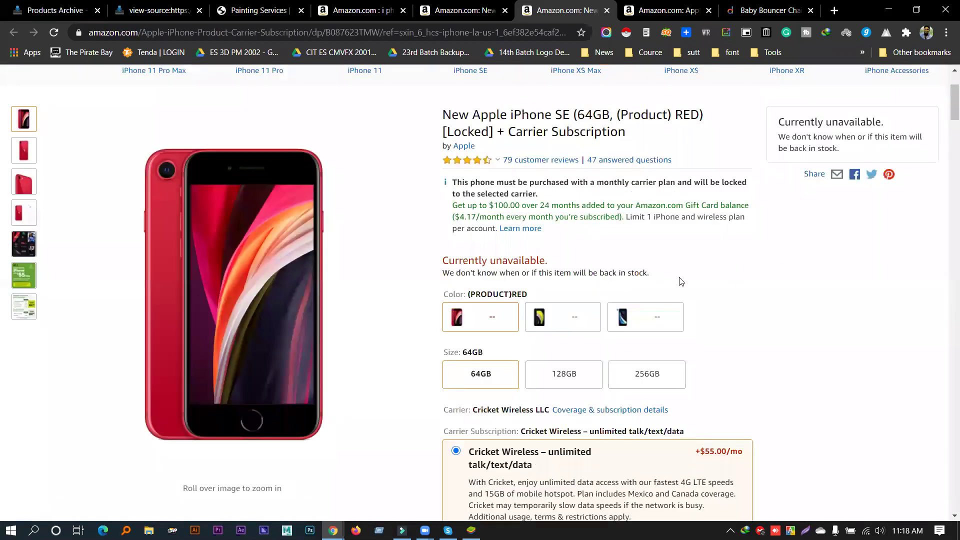
Search Amazon for t-shirts for men, replacing the old iPhone search
{"action": "scroll", "coordinate": [679, 278], "scroll_direction": "down", "scroll_amount": 1}
{"action": "scroll", "coordinate": [461, 261], "scroll_direction": "down", "scroll_amount": 1}
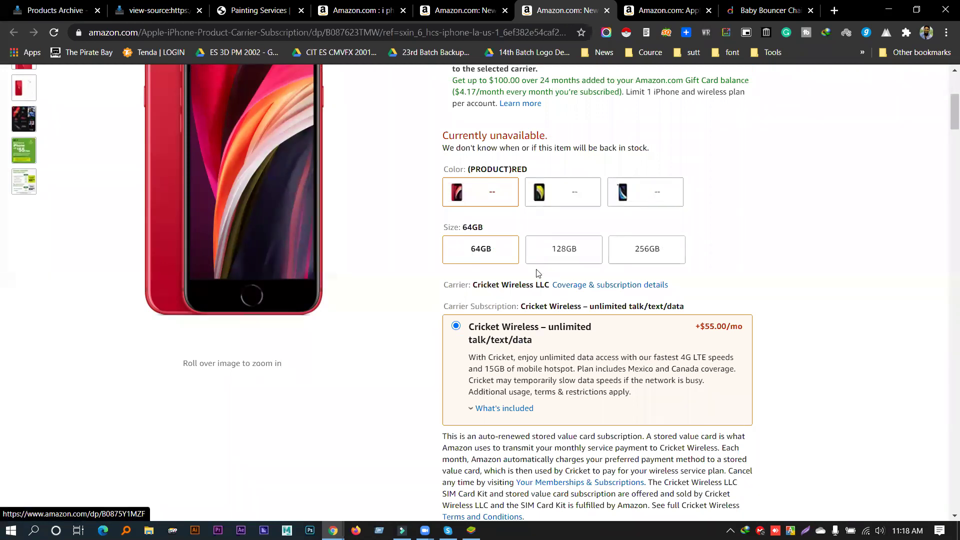
{"action": "key", "text": "alt+Tab"}
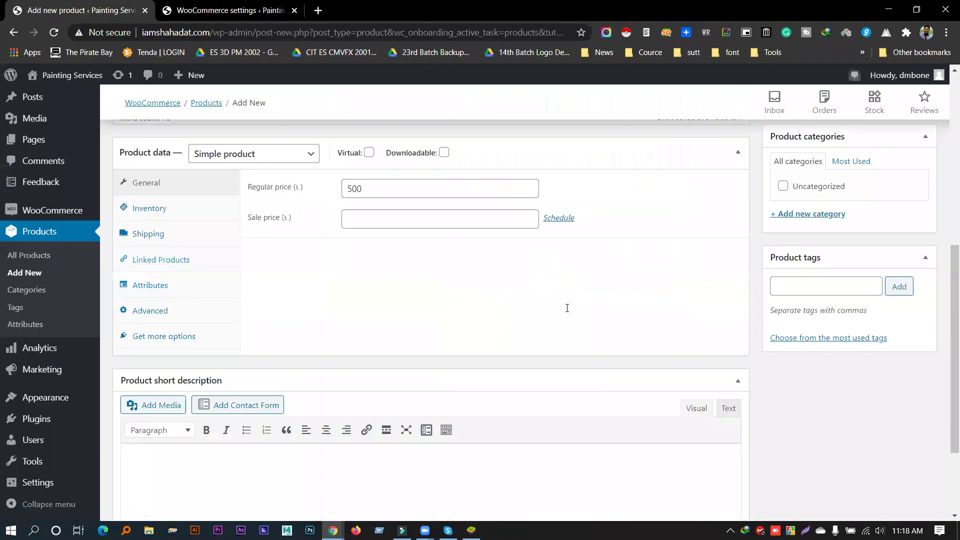
{"action": "key", "text": "alt+Tab"}
{"action": "double_click", "coordinate": [185, 76]}
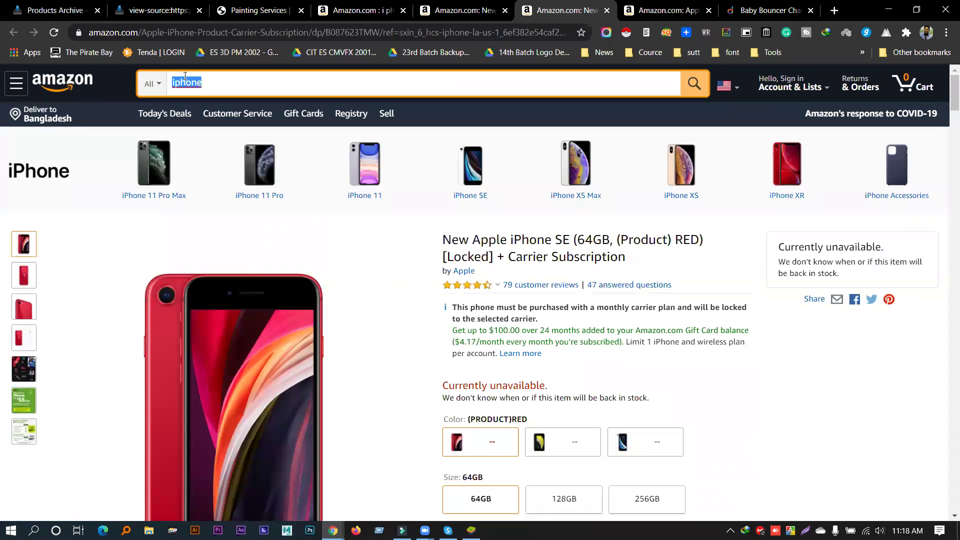
{"action": "type", "text": "t-sh"}
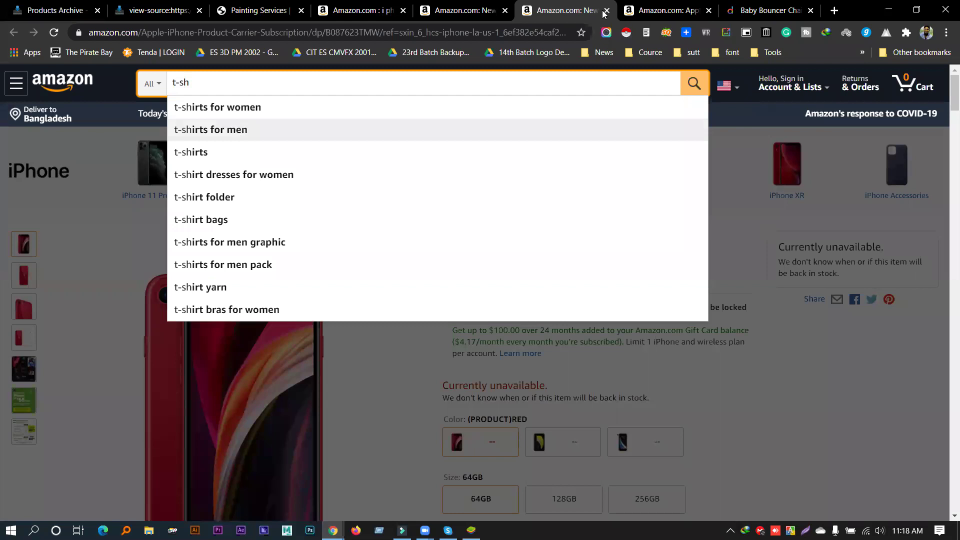
Replace the iPhone product name with the copied Gildan Men's Crew T-Shirt Multipack title
{"action": "scroll", "coordinate": [345, 242], "scroll_direction": "down", "scroll_amount": 1}
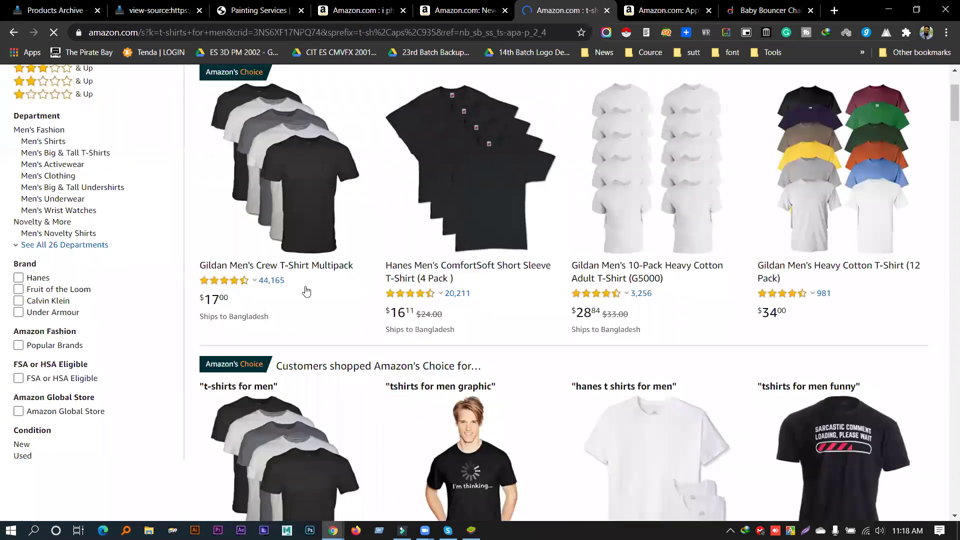
{"action": "scroll", "coordinate": [280, 392], "scroll_direction": "down", "scroll_amount": 1}
{"action": "scroll", "coordinate": [287, 397], "scroll_direction": "down", "scroll_amount": 3}
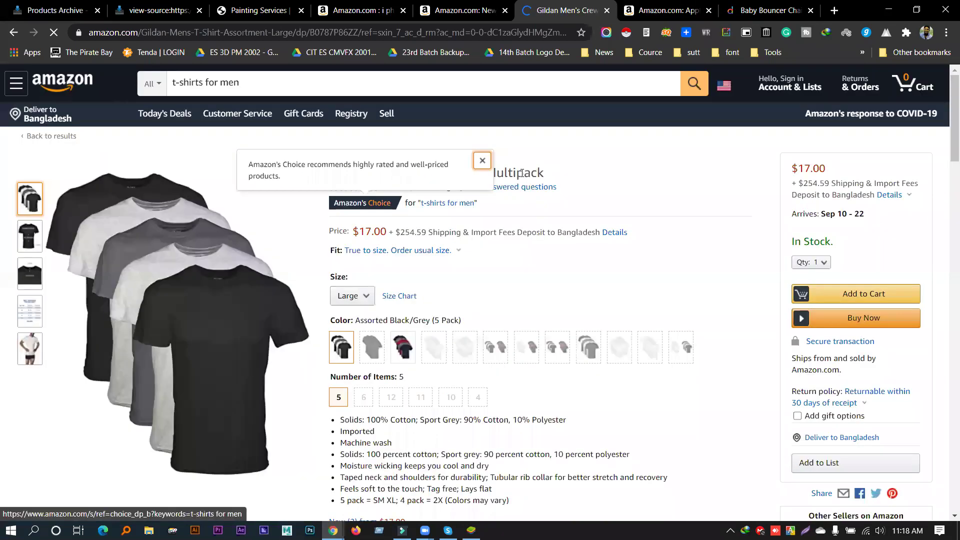
{"action": "double_click", "coordinate": [522, 173]}
{"action": "key", "text": "alt+Tab"}
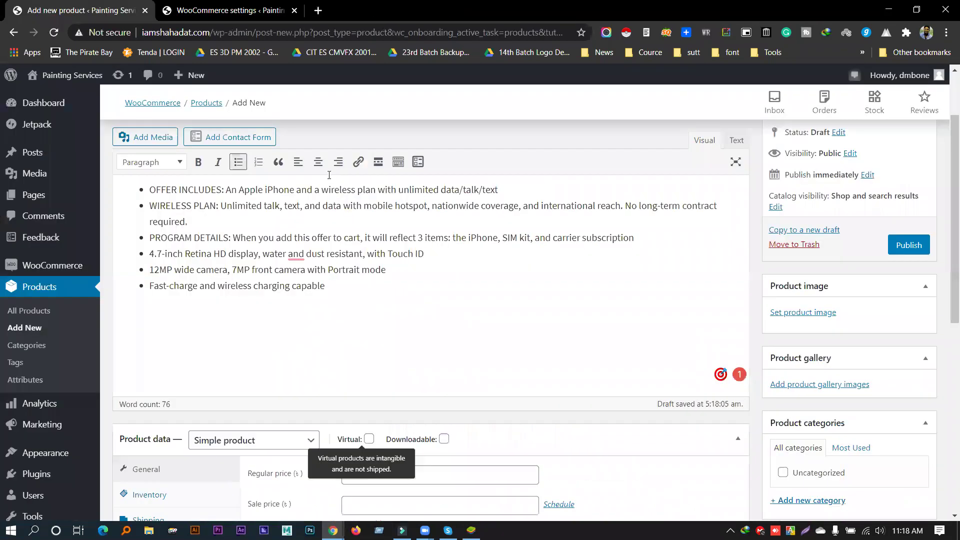
{"action": "scroll", "coordinate": [329, 175], "scroll_direction": "up", "scroll_amount": 2}
{"action": "key", "text": "ctrl+a"}
{"action": "key", "text": "ctrl+v"}
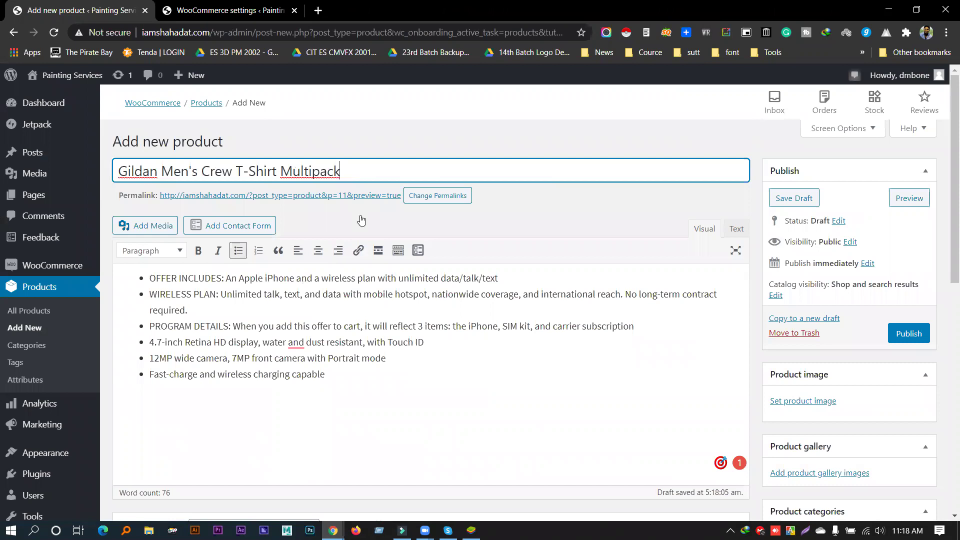
{"action": "key", "text": "alt+Tab"}
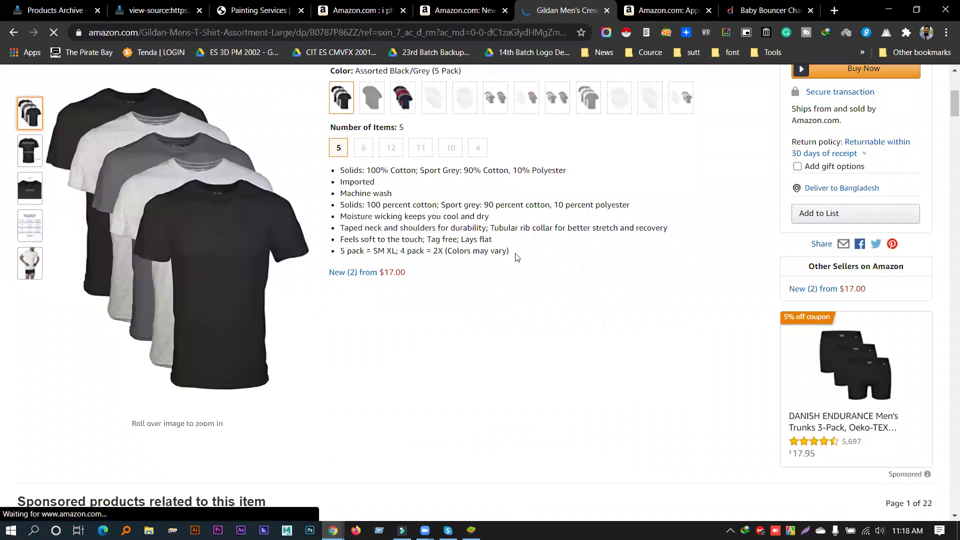
Paste the eight Gildan bullet points from Amazon over the iPhone description text
{"action": "left_click_drag", "start_coordinate": [517, 257], "coordinate": [27, 167]}
{"action": "key", "text": "alt+Tab"}
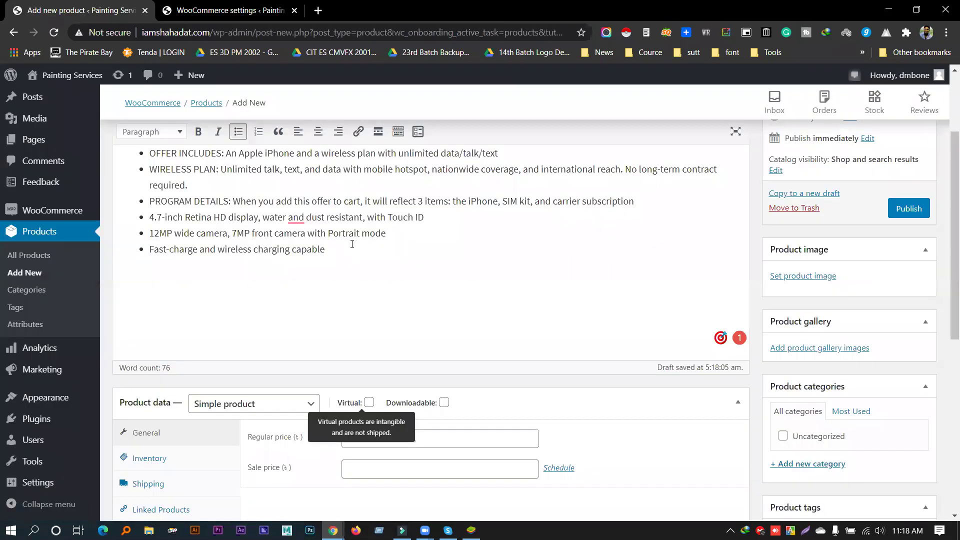
{"action": "key", "text": "ctrl+v"}
{"action": "scroll", "coordinate": [172, 249], "scroll_direction": "up", "scroll_amount": 3}
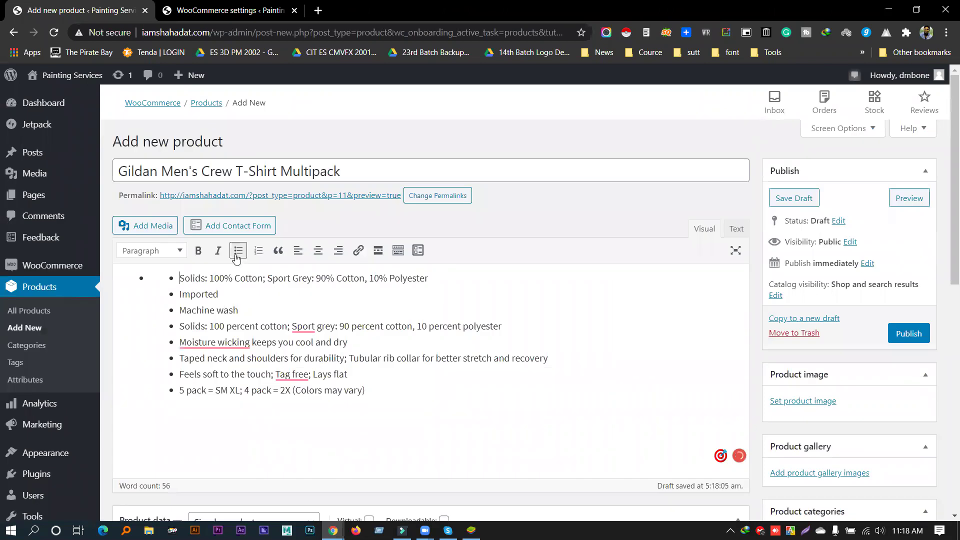
{"action": "key", "text": "ctrl+a"}
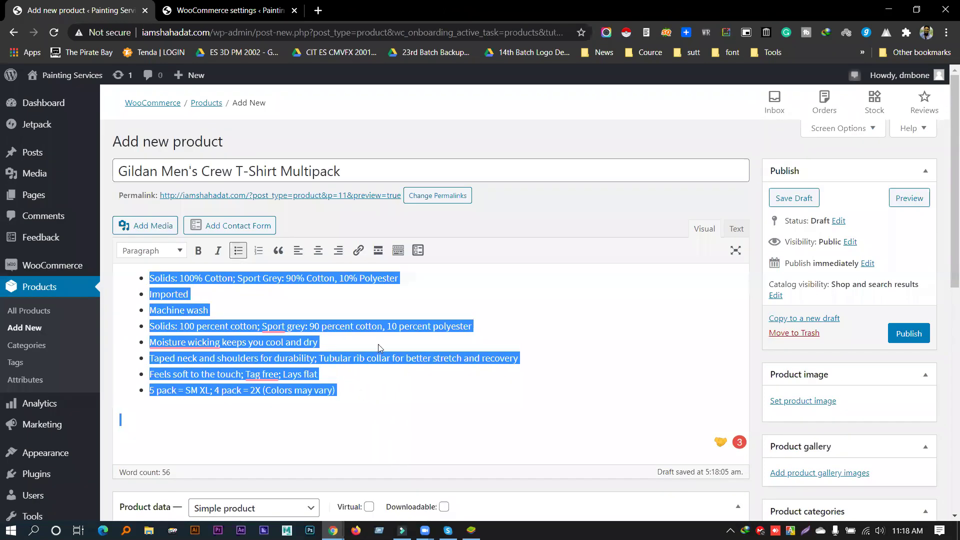
{"action": "key", "text": "alt+Tab"}
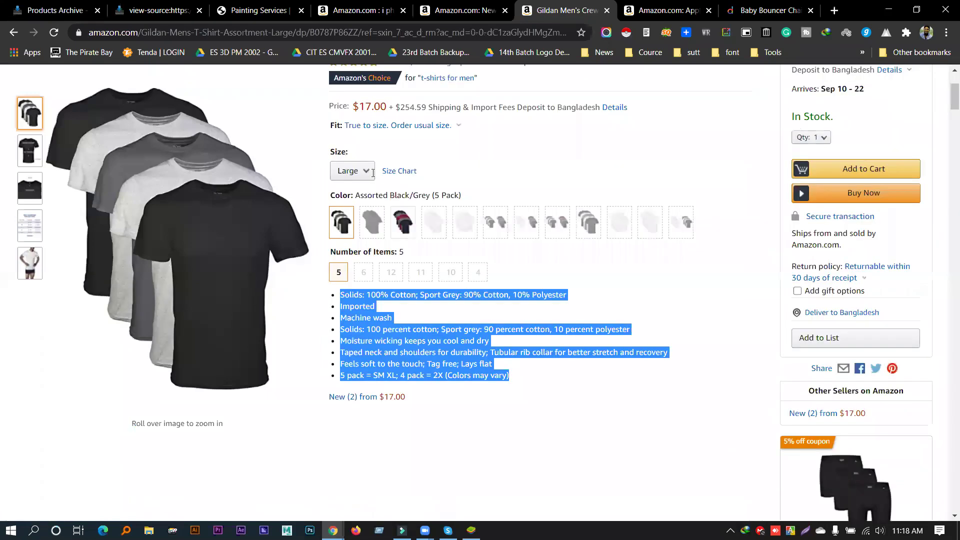
{"action": "scroll", "coordinate": [455, 285], "scroll_direction": "up", "scroll_amount": 1}
{"action": "key", "text": "alt+Tab"}
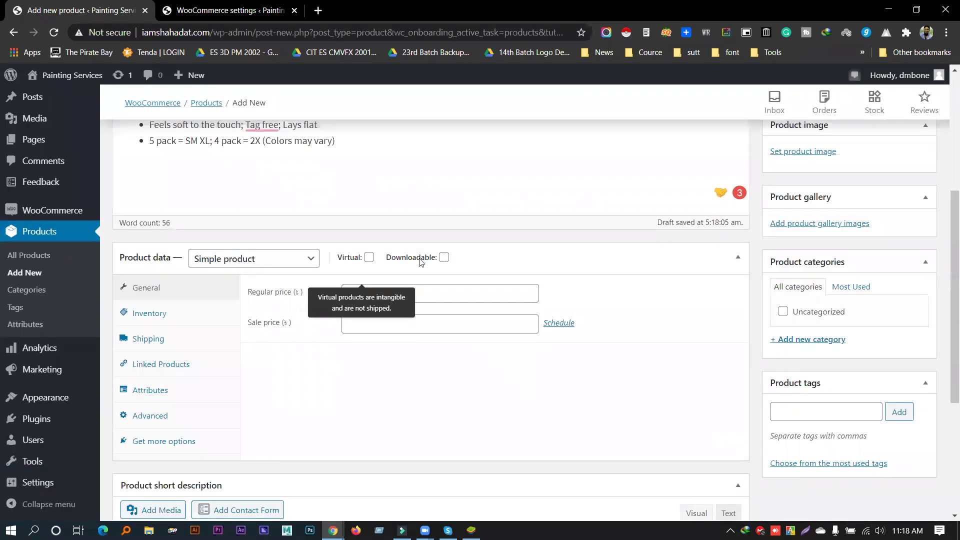
{"action": "scroll", "coordinate": [422, 263], "scroll_direction": "down", "scroll_amount": 2}
Enter a 500 regular price, toggle Virtual on and off, then change the price to 1500
{"action": "left_click", "coordinate": [421, 166]}
{"action": "type", "text": "500"}
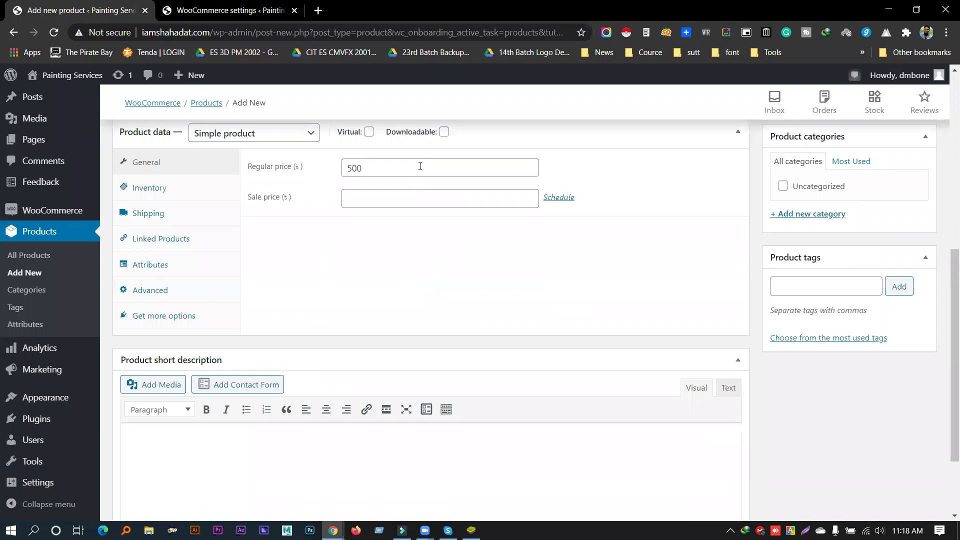
{"action": "double_click", "coordinate": [421, 166]}
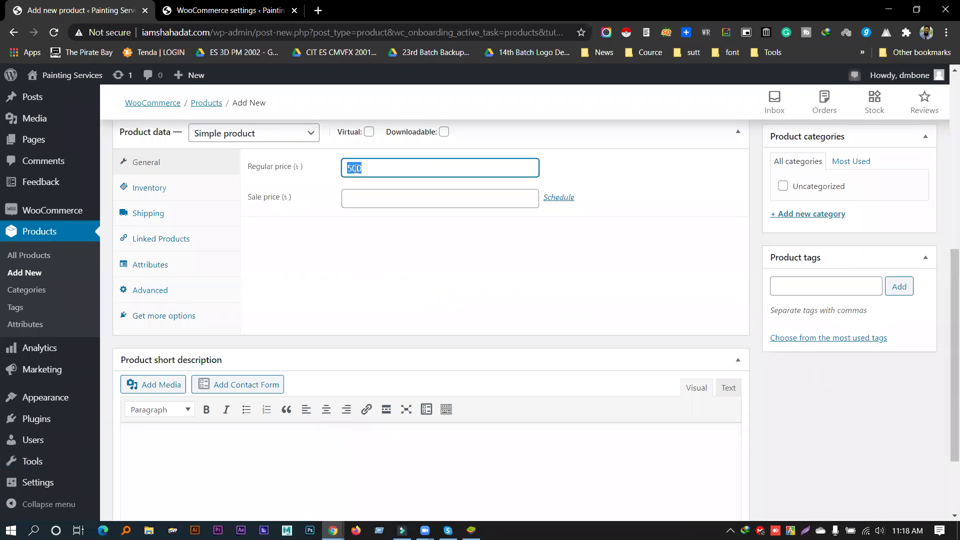
{"action": "left_click", "coordinate": [369, 131]}
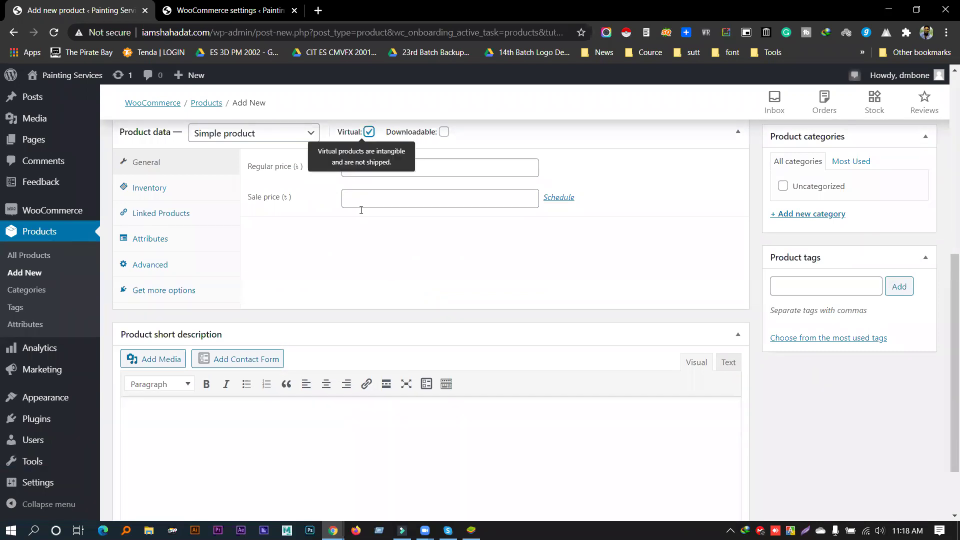
{"action": "left_click", "coordinate": [140, 242]}
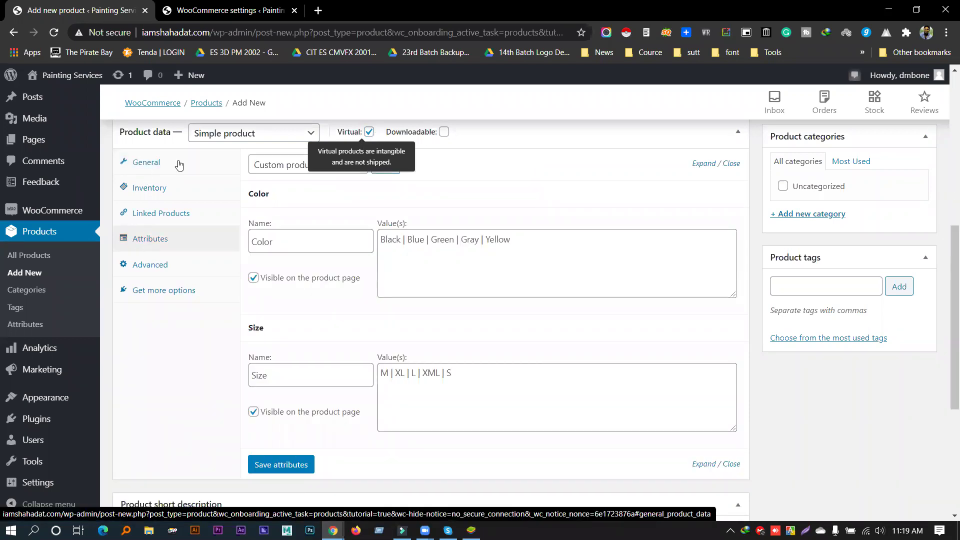
{"action": "left_click", "coordinate": [370, 131]}
{"action": "left_click", "coordinate": [296, 167]}
{"action": "type", "text": "1500"}
{"action": "left_click", "coordinate": [326, 251]}
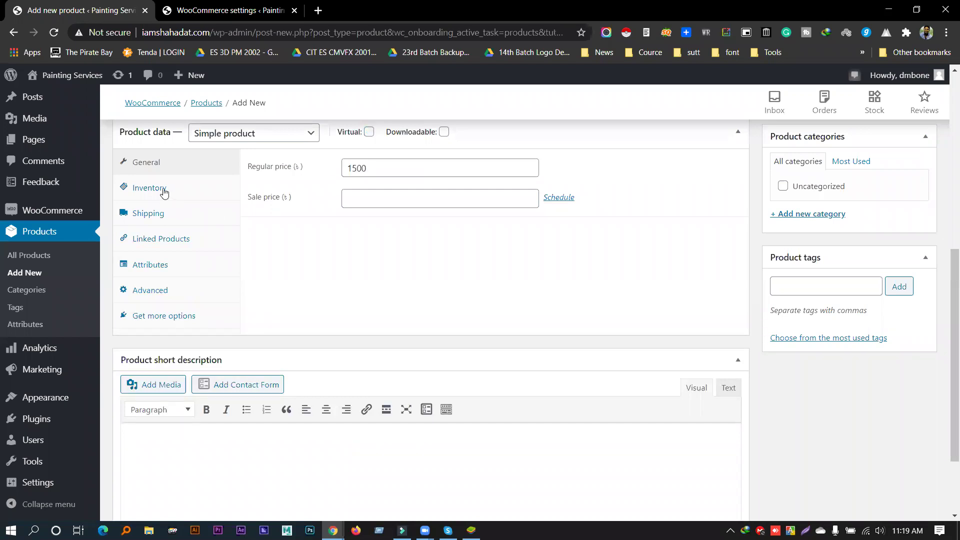
{"action": "left_click", "coordinate": [164, 193]}
Paste 'T-Shirt' from the Amazon page into the SKU field and review the stock quantity of 50
{"action": "left_click", "coordinate": [381, 159]}
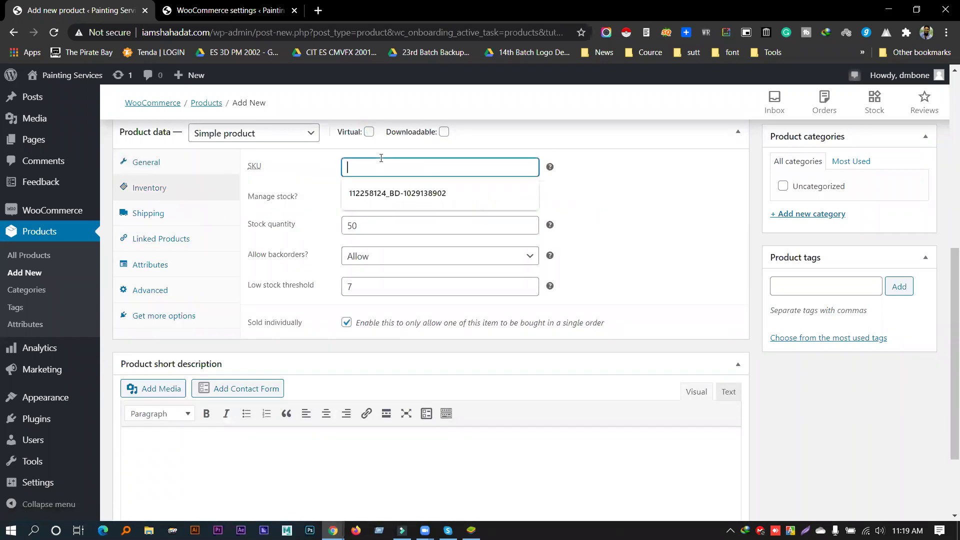
{"action": "key", "text": "alt+Tab"}
{"action": "key", "text": "alt+Tab"}
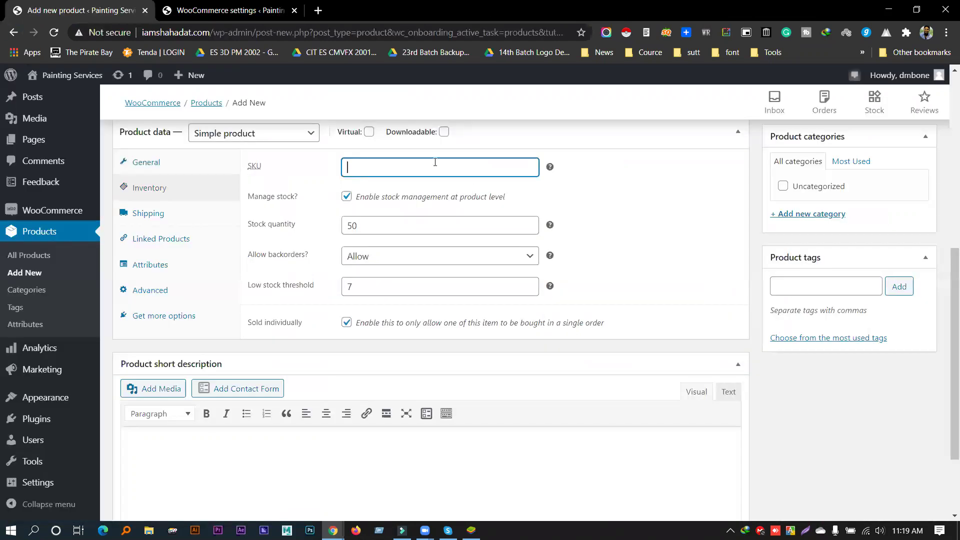
{"action": "scroll", "coordinate": [400, 166], "scroll_direction": "up", "scroll_amount": 8}
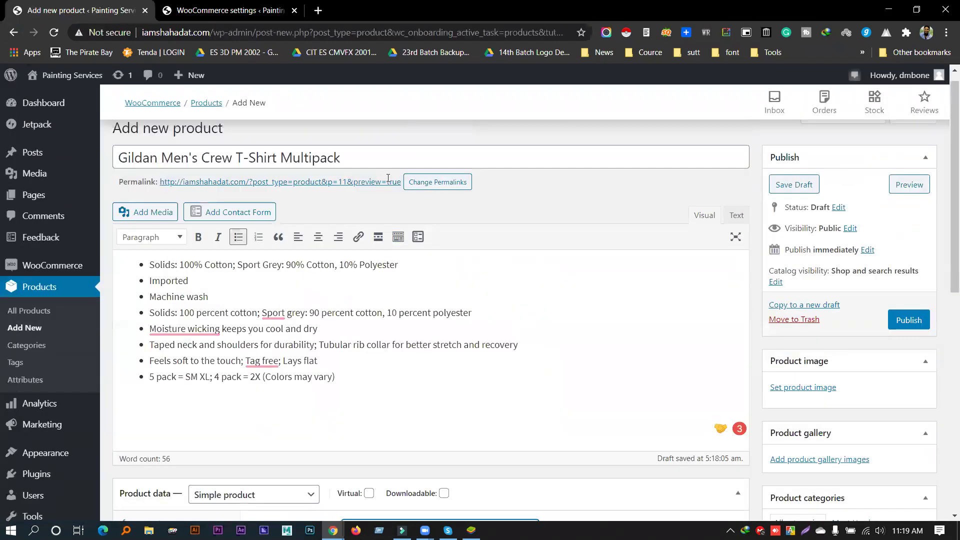
{"action": "left_click_drag", "start_coordinate": [277, 171], "coordinate": [235, 171]}
{"action": "key", "text": "ctrl+c"}
{"action": "scroll", "coordinate": [388, 219], "scroll_direction": "down", "scroll_amount": 10}
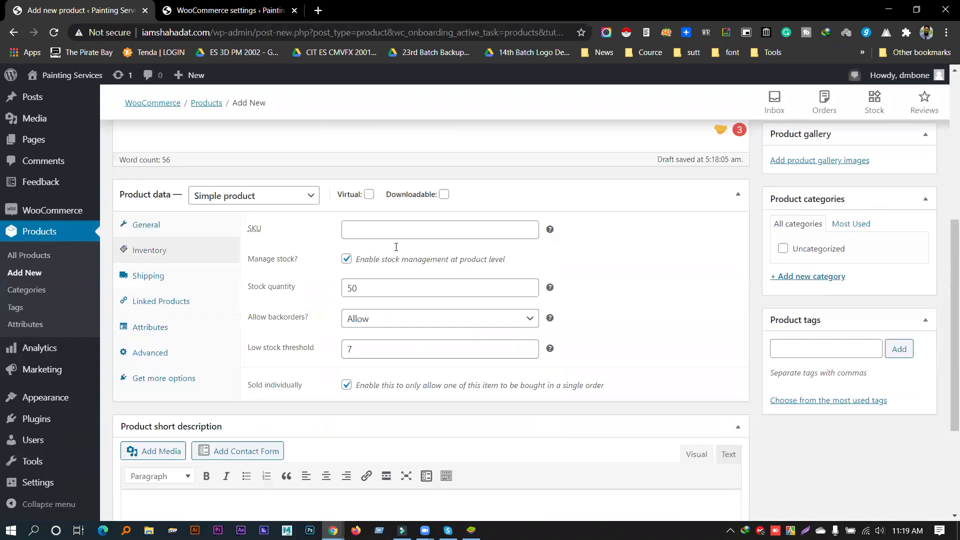
{"action": "scroll", "coordinate": [388, 244], "scroll_direction": "up", "scroll_amount": 3}
{"action": "left_click", "coordinate": [385, 244]}
{"action": "key", "text": "ctrl+v"}
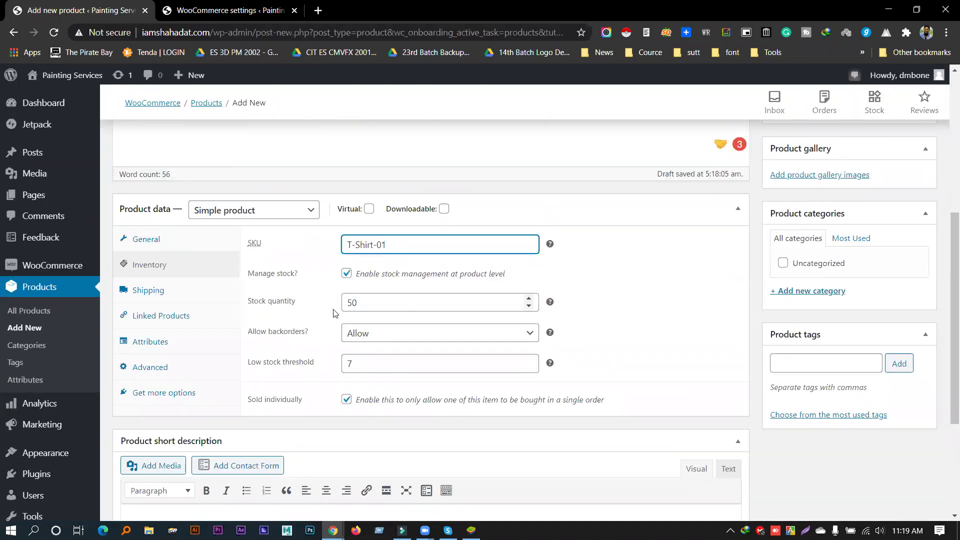
{"action": "double_click", "coordinate": [380, 303]}
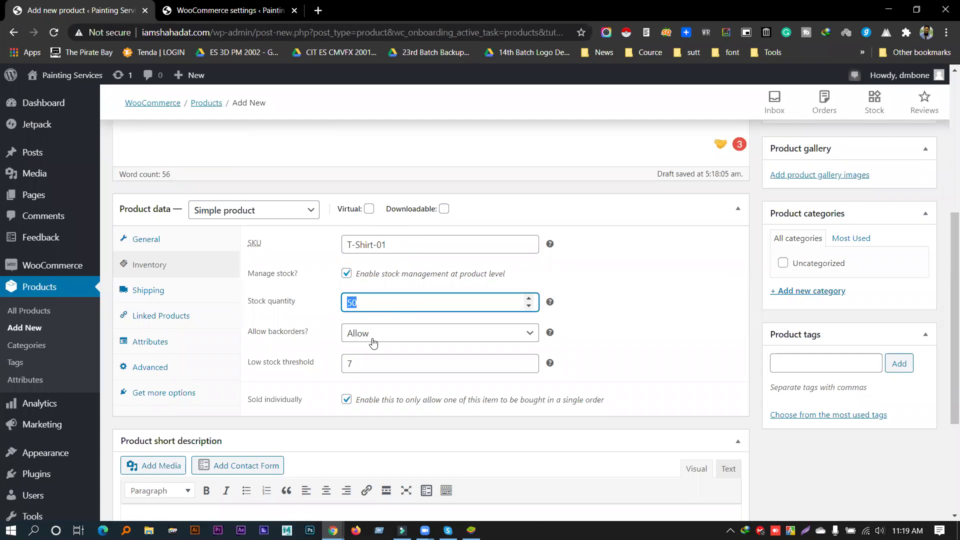
{"action": "key", "text": "Tab"}
{"action": "key", "text": "Tab"}
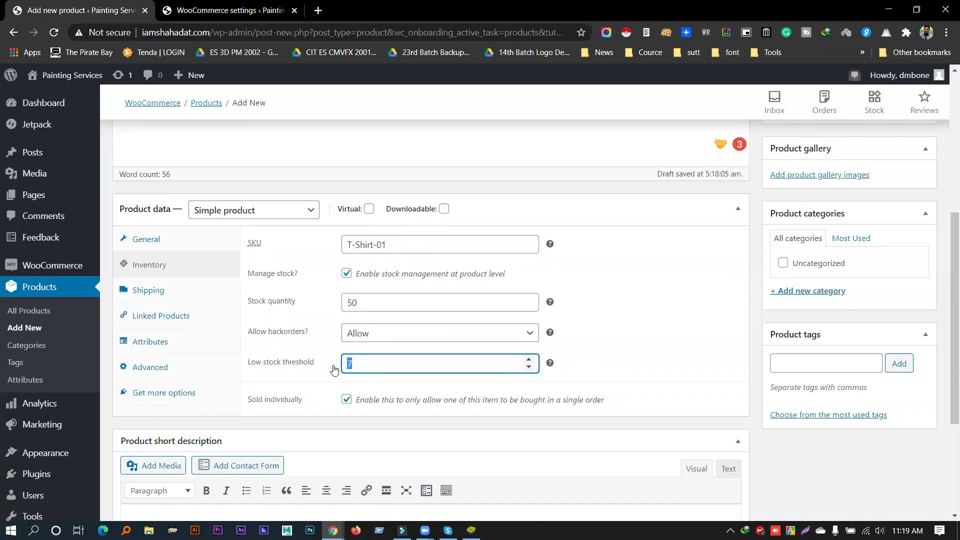
Enter a shipping weight of .2 for the product
{"action": "left_click", "coordinate": [180, 300]}
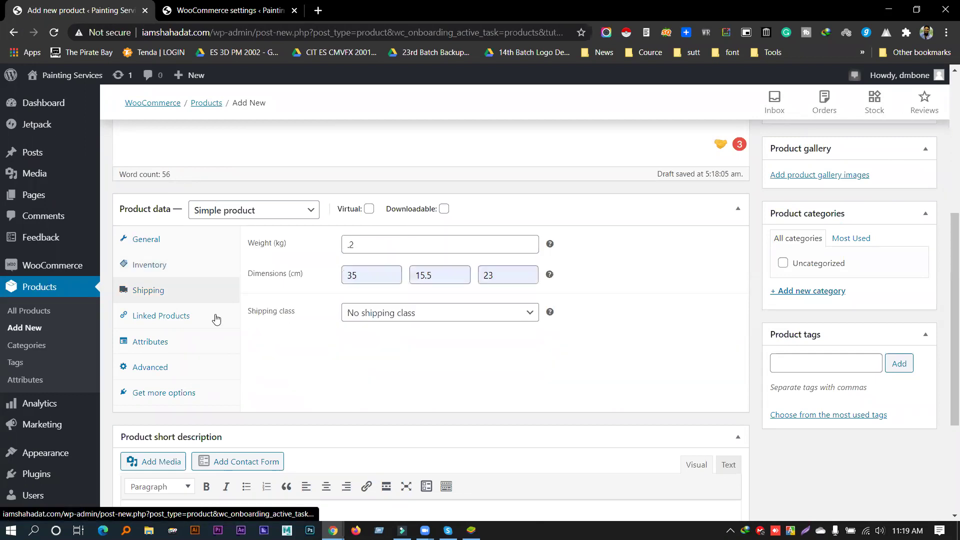
{"action": "left_click", "coordinate": [366, 246]}
{"action": "type", "text": ".2"}
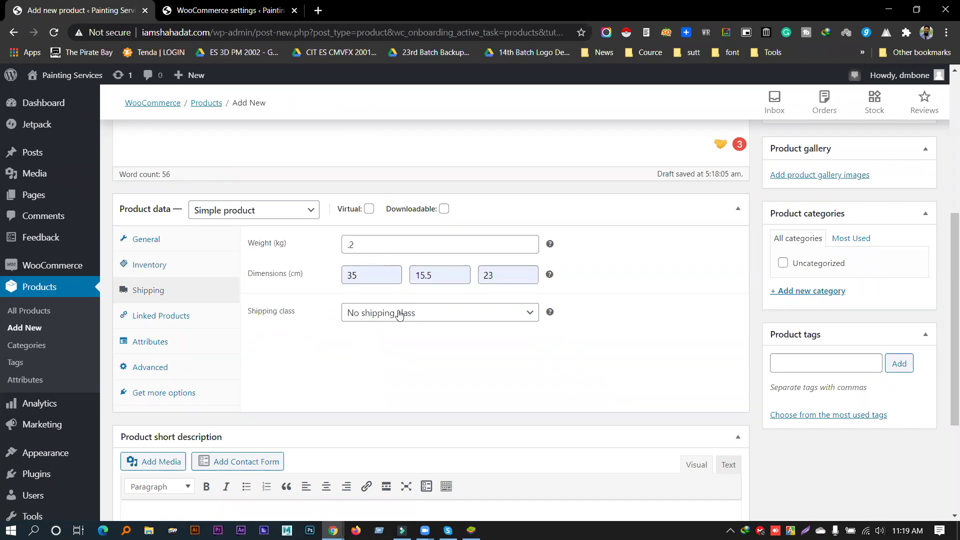
Review the linked products upsells/cross-sells and the Color and Size attributes, then reach Advanced settings
{"action": "left_click", "coordinate": [167, 318]}
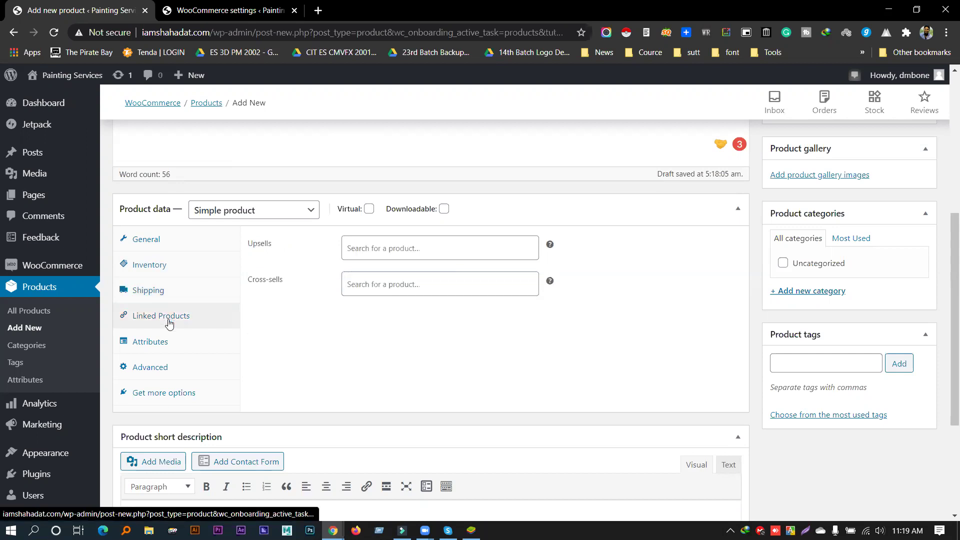
{"action": "left_click", "coordinate": [382, 249]}
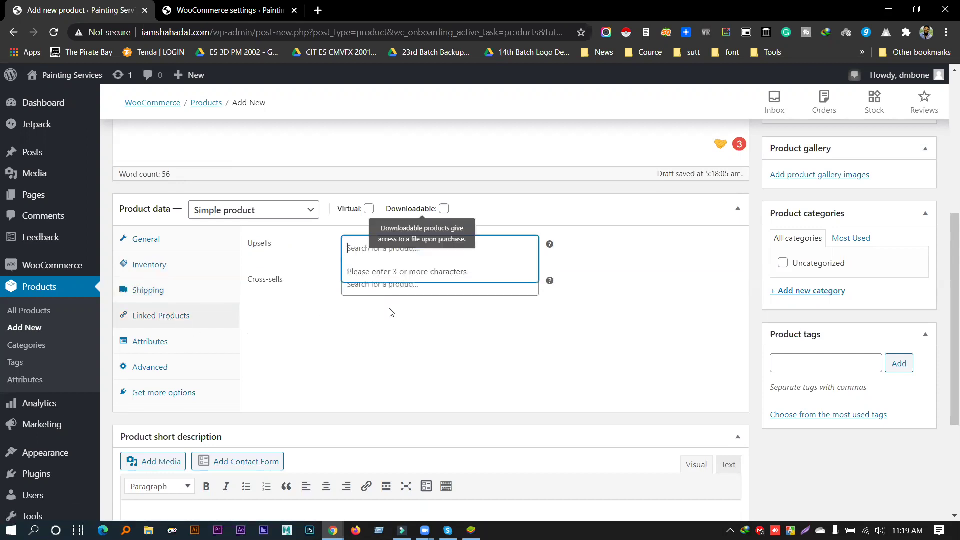
{"action": "left_click", "coordinate": [413, 355]}
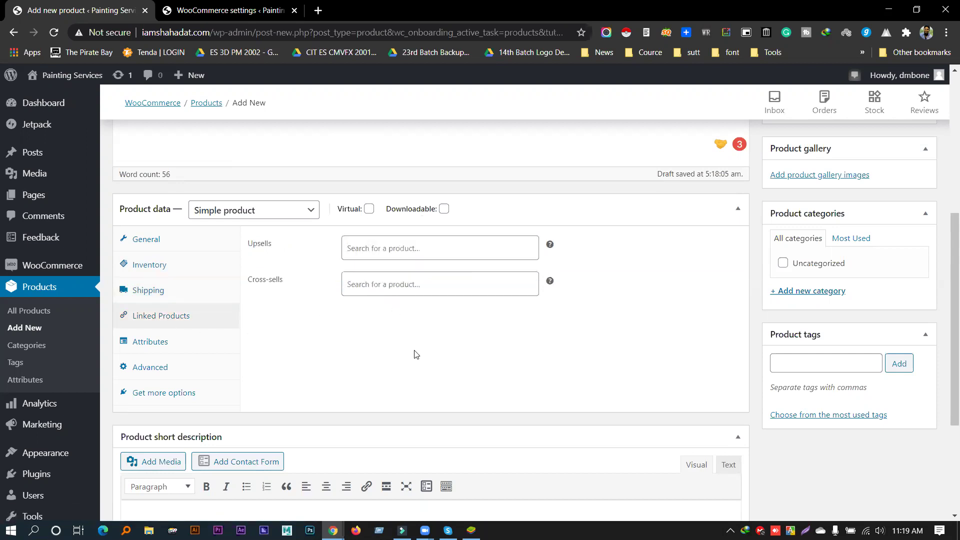
{"action": "left_click", "coordinate": [181, 343]}
{"action": "scroll", "coordinate": [322, 315], "scroll_direction": "down", "scroll_amount": 2}
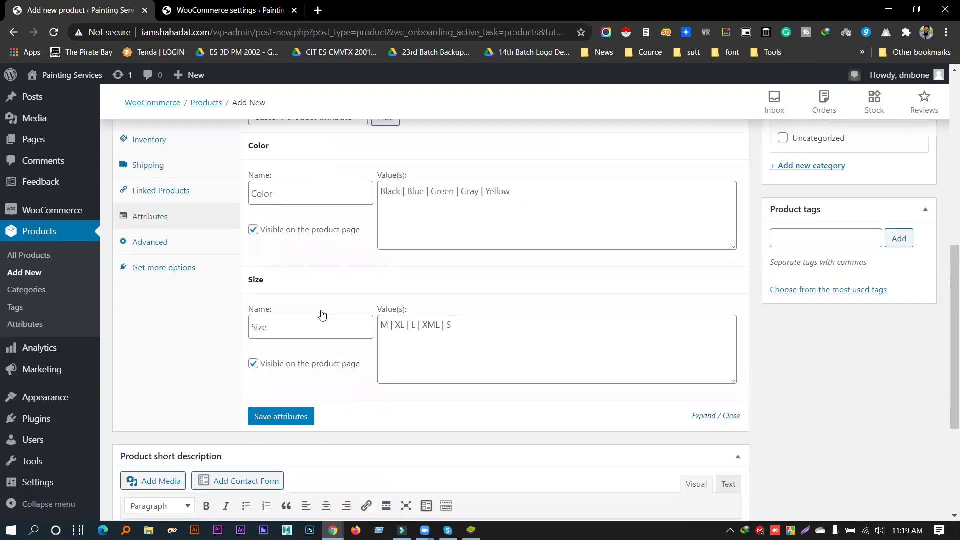
{"action": "left_click", "coordinate": [152, 249]}
{"action": "scroll", "coordinate": [321, 311], "scroll_direction": "up", "scroll_amount": 3}
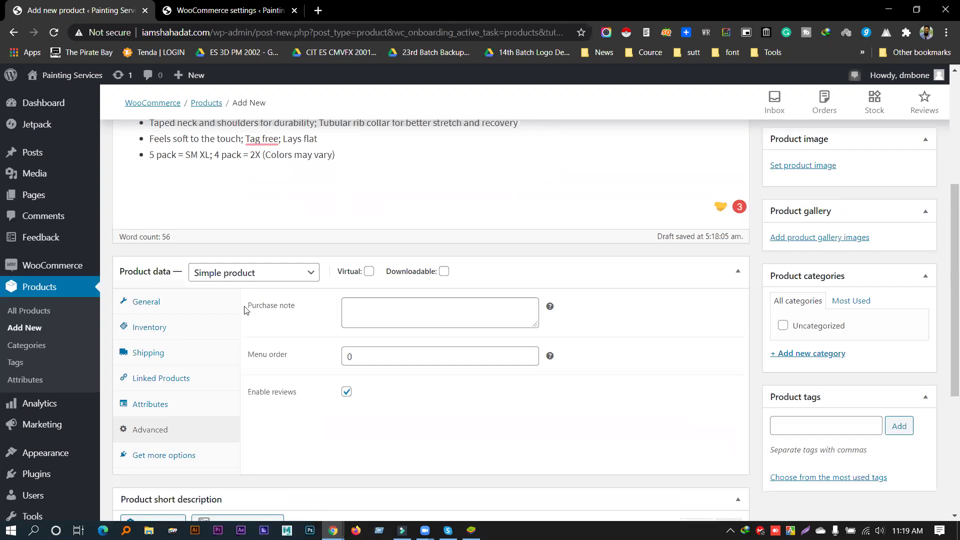
Leave the purchase note empty and switch off Enable reviews for the product
{"action": "left_click_drag", "start_coordinate": [295, 311], "coordinate": [250, 309]}
{"action": "left_click", "coordinate": [396, 320]}
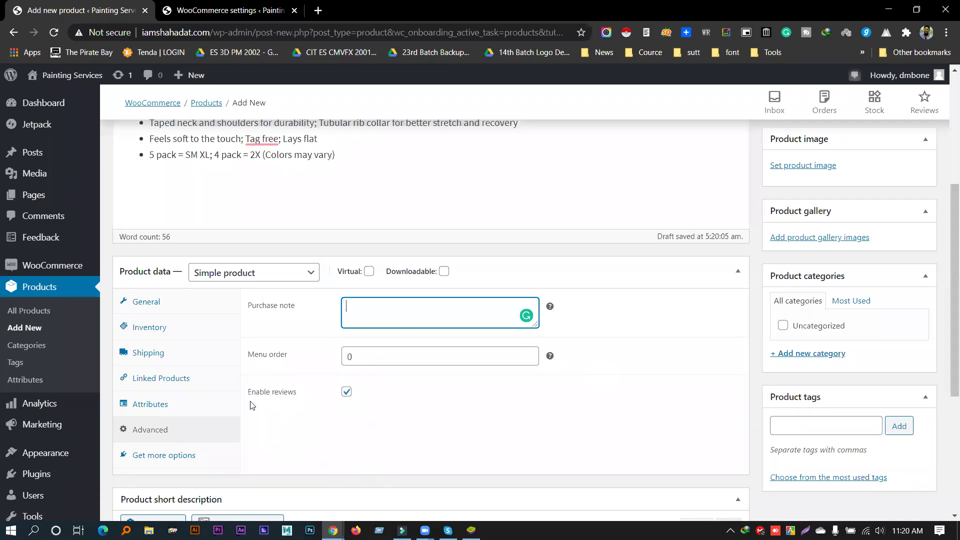
{"action": "left_click_drag", "start_coordinate": [245, 399], "coordinate": [349, 397]}
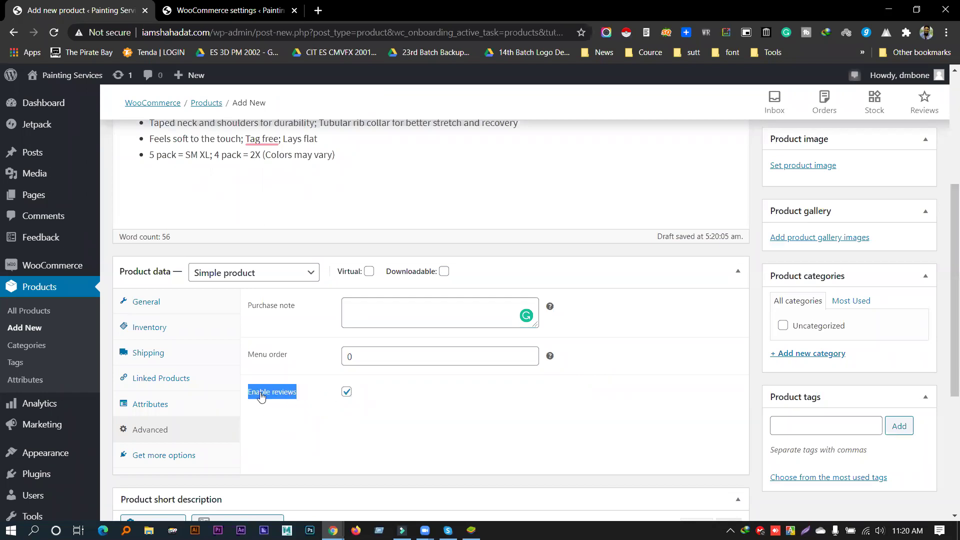
{"action": "left_click", "coordinate": [298, 394]}
Re-enable reviews for the product and glance at the Amazon listing
{"action": "left_click", "coordinate": [346, 393]}
{"action": "key", "text": "alt+Tab"}
{"action": "scroll", "coordinate": [350, 346], "scroll_direction": "down", "scroll_amount": 10}
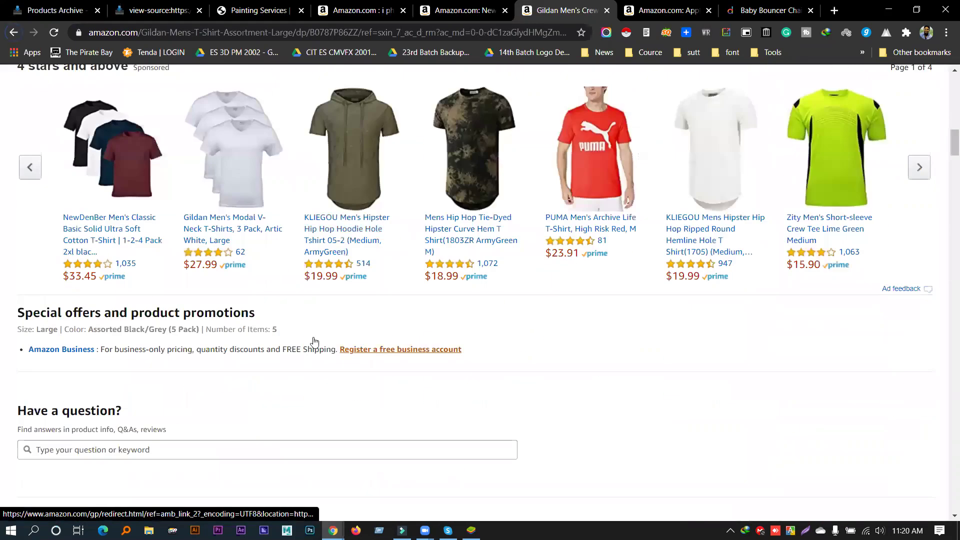
{"action": "scroll", "coordinate": [314, 343], "scroll_direction": "up", "scroll_amount": 5}
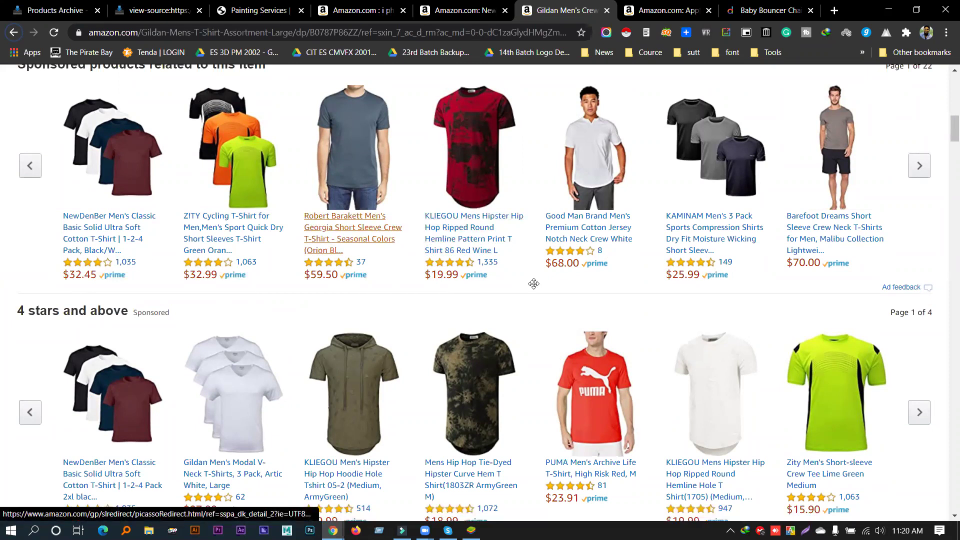
{"action": "key", "text": "alt+Tab"}
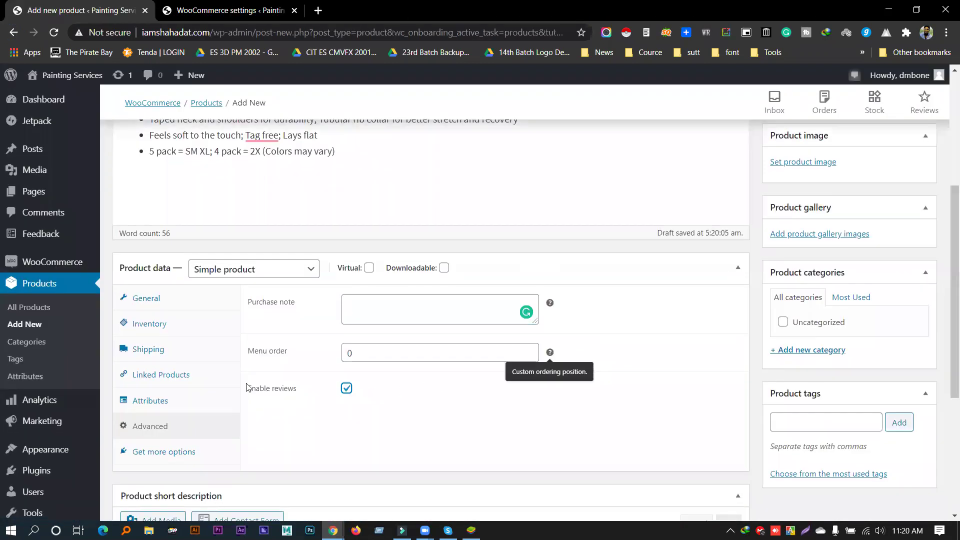
Expand the recommended extension options and scroll to the short description box
{"action": "scroll", "coordinate": [248, 388], "scroll_direction": "down", "scroll_amount": 1}
{"action": "left_click", "coordinate": [208, 392]}
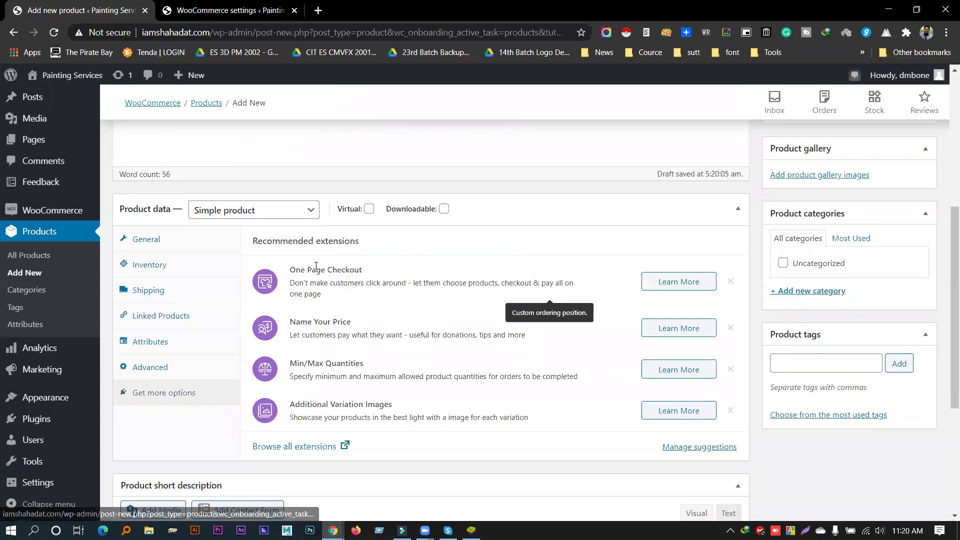
{"action": "scroll", "coordinate": [675, 292], "scroll_direction": "down", "scroll_amount": 1}
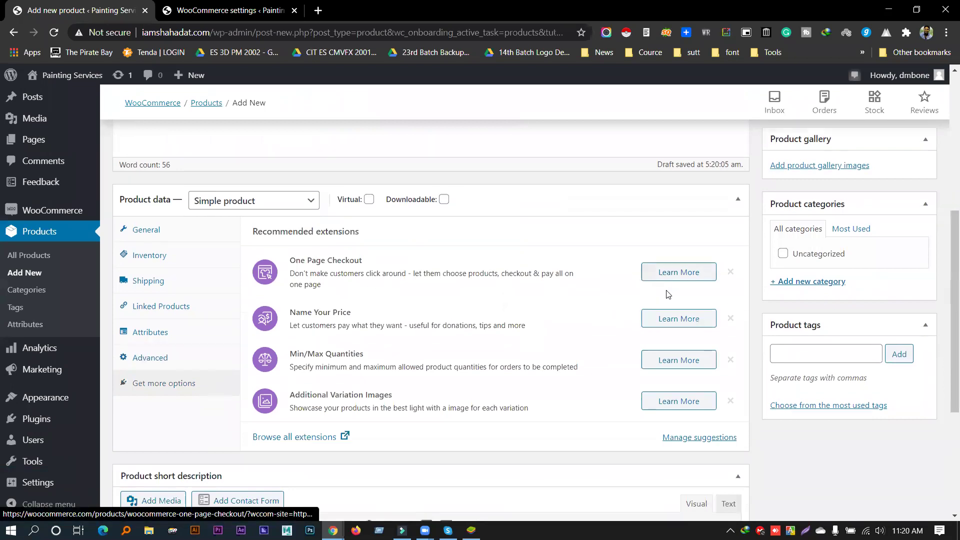
{"action": "scroll", "coordinate": [550, 325], "scroll_direction": "up", "scroll_amount": 5}
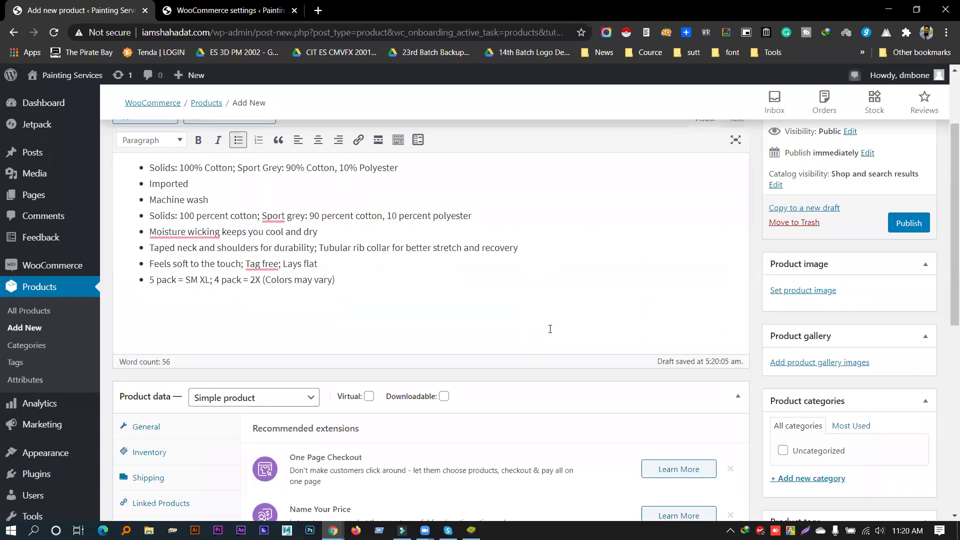
{"action": "scroll", "coordinate": [565, 320], "scroll_direction": "down", "scroll_amount": 10}
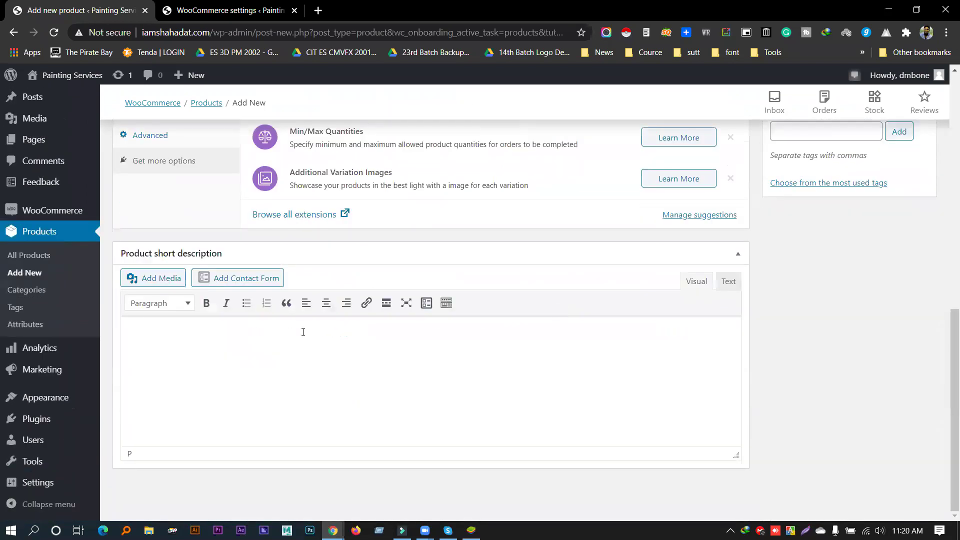
Scroll the Amazon listing down to its Product description and Product details sections
{"action": "key", "text": "alt+Tab"}
{"action": "scroll", "coordinate": [373, 343], "scroll_direction": "down", "scroll_amount": 15}
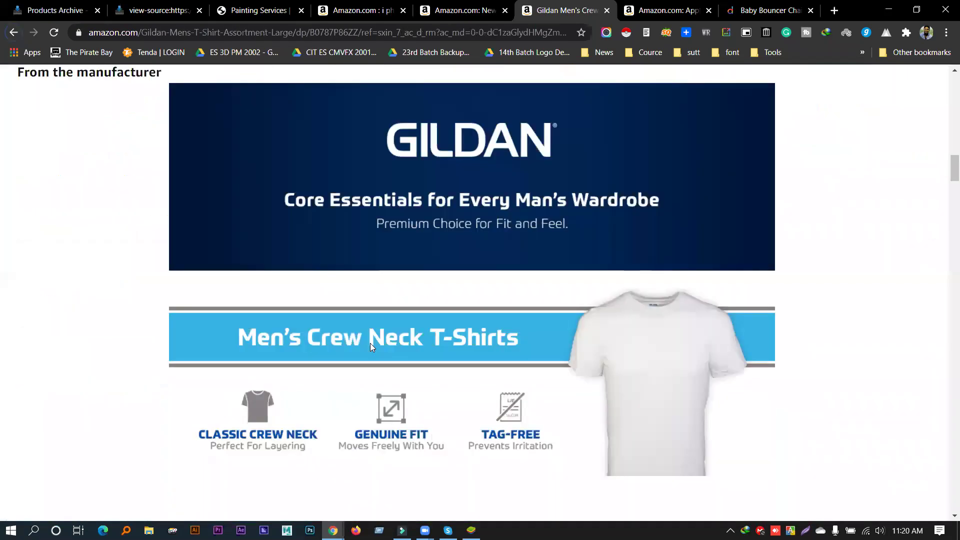
{"action": "scroll", "coordinate": [373, 331], "scroll_direction": "up", "scroll_amount": 15}
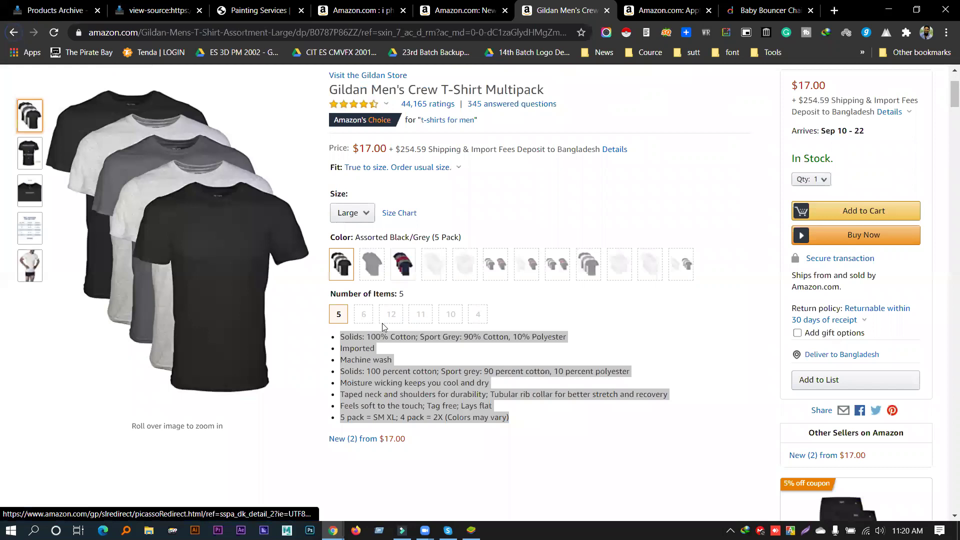
{"action": "scroll", "coordinate": [383, 330], "scroll_direction": "down", "scroll_amount": 5}
{"action": "scroll", "coordinate": [384, 332], "scroll_direction": "down", "scroll_amount": 10}
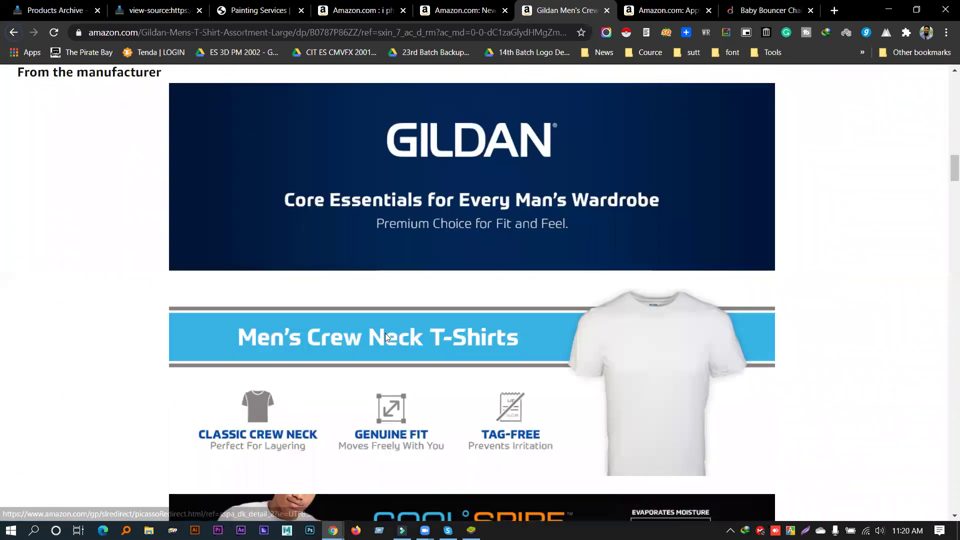
{"action": "scroll", "coordinate": [385, 333], "scroll_direction": "up", "scroll_amount": 6}
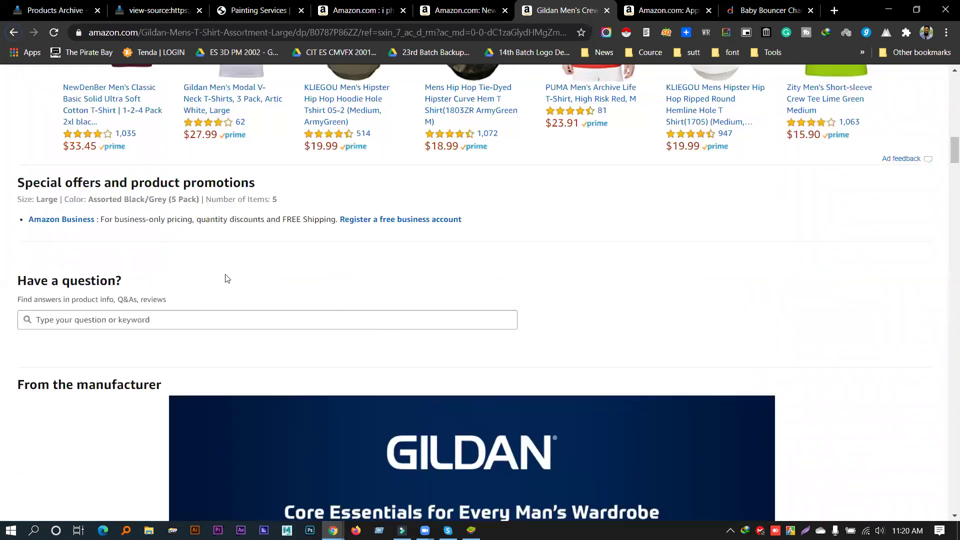
{"action": "scroll", "coordinate": [224, 293], "scroll_direction": "down", "scroll_amount": 4}
{"action": "scroll", "coordinate": [227, 303], "scroll_direction": "down", "scroll_amount": 12}
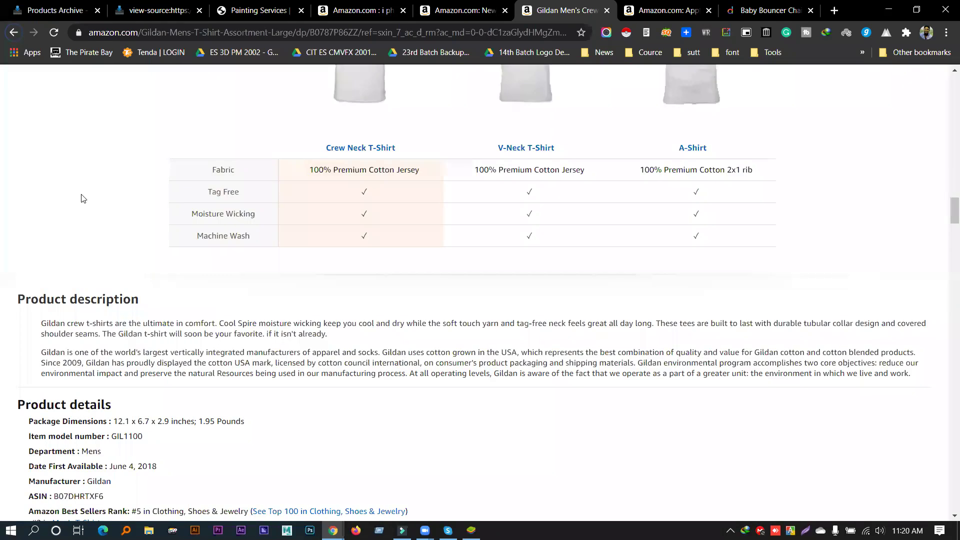
{"action": "scroll", "coordinate": [60, 209], "scroll_direction": "down", "scroll_amount": 3}
Copy Amazon's two product description paragraphs into the WooCommerce short description
{"action": "triple_click", "coordinate": [57, 200]}
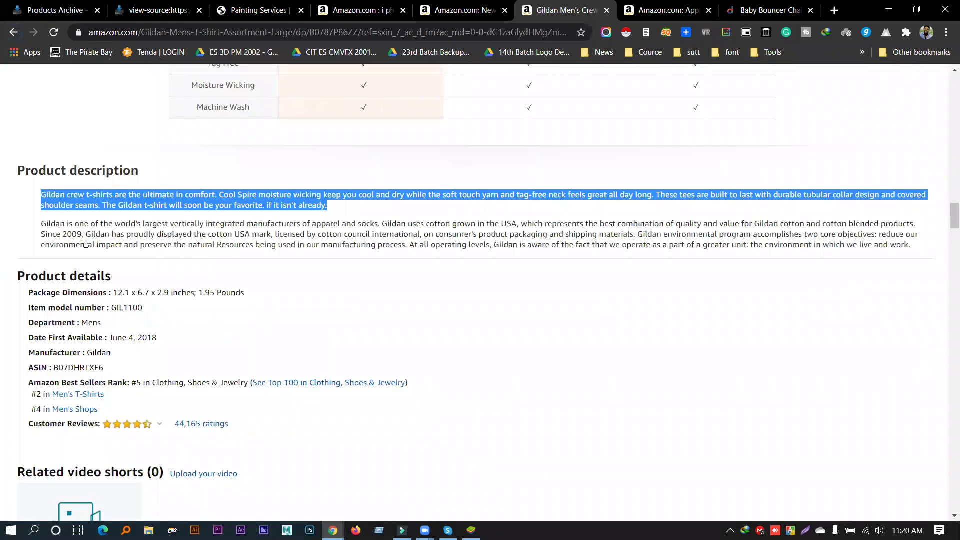
{"action": "left_click_drag", "start_coordinate": [86, 245], "coordinate": [130, 256]}
{"action": "key", "text": "alt+Tab"}
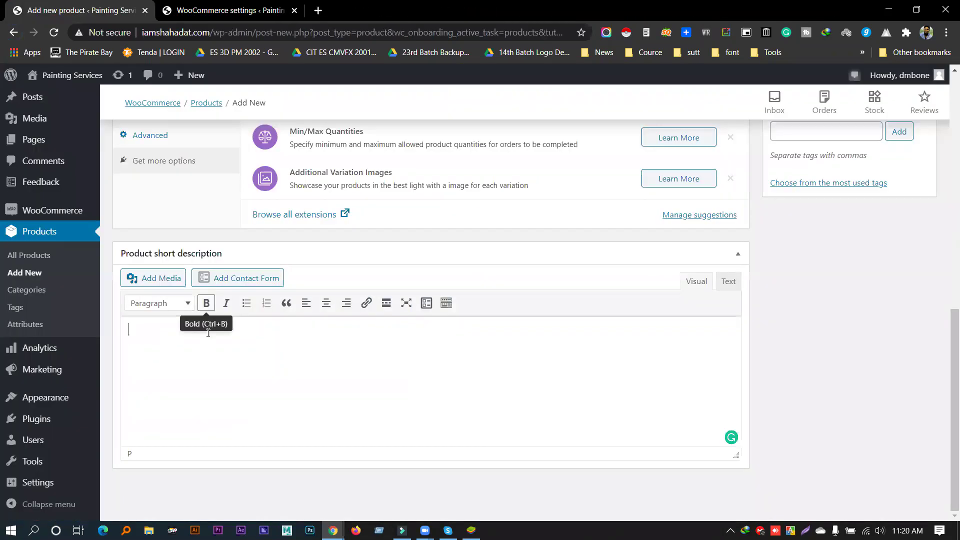
{"action": "type", "text": "Gildan is one of the world's largest vertically integrated manufacturers of apparel and socks. Gildan uses cotton grown in the USA, which represents the best combination of quality and value for Gildan cotton and cotton blended products. Since 2009, Gildan has proudly displayed the cotton USA mark, licensed by cotton council international, on consumer's product packaging and shipping materials. Gildan environmental program accomplishes two core objectives: reduce our environmental impact and preserve the natural Resources being used in our manufacturing process. At all operating levels, Gildan is aware of the fact that we operate as a part of a greater unit: the environment in which we live and work."}
Inspect Amazon's Package Dimensions line and its weight unit in Pounds
{"action": "key", "text": "alt+Tab"}
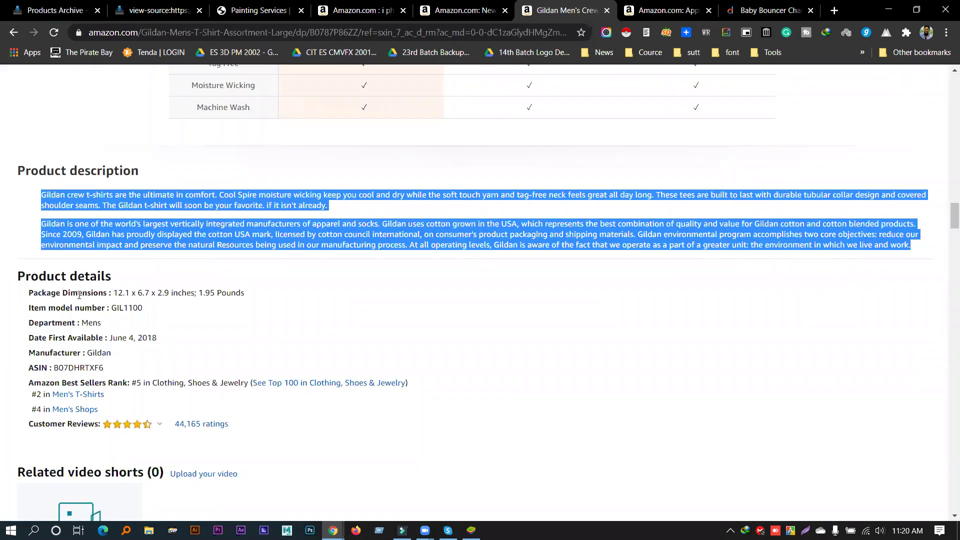
{"action": "double_click", "coordinate": [45, 293]}
{"action": "left_click", "coordinate": [135, 303], "text": "shift"}
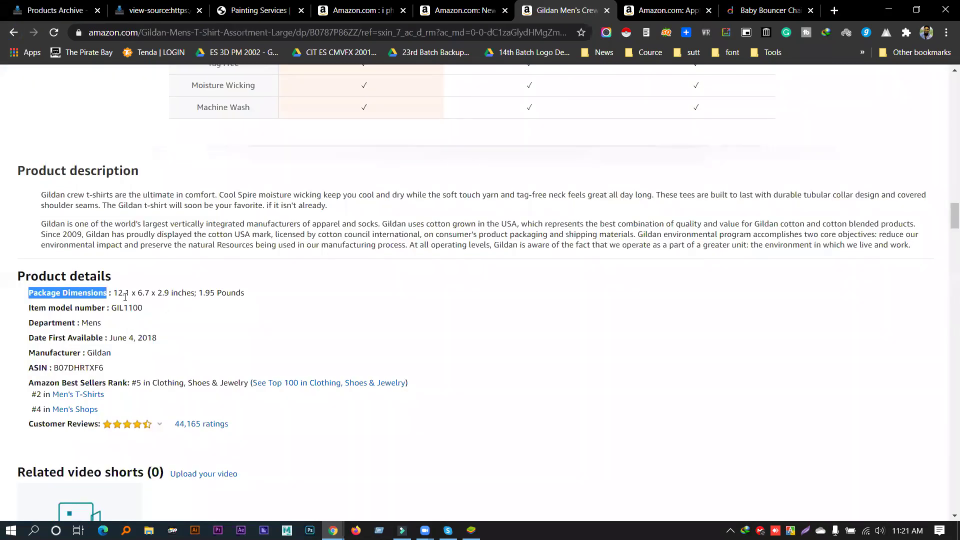
{"action": "left_click", "coordinate": [125, 296]}
{"action": "double_click", "coordinate": [226, 294]}
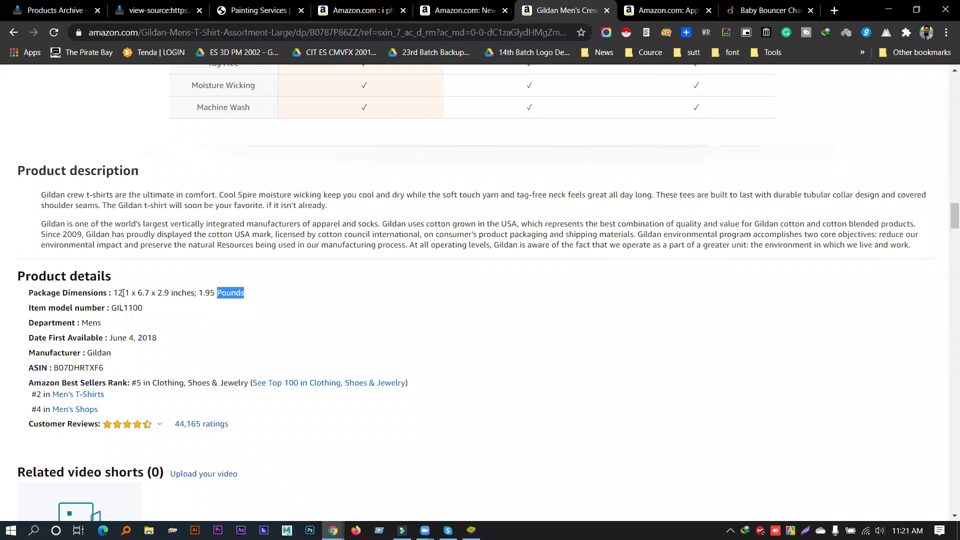
{"action": "left_click", "coordinate": [135, 291]}
Check the store's available dimension units, kg and cm, then return to the product editor
{"action": "key", "text": "alt+Tab"}
{"action": "scroll", "coordinate": [309, 350], "scroll_direction": "down", "scroll_amount": 2}
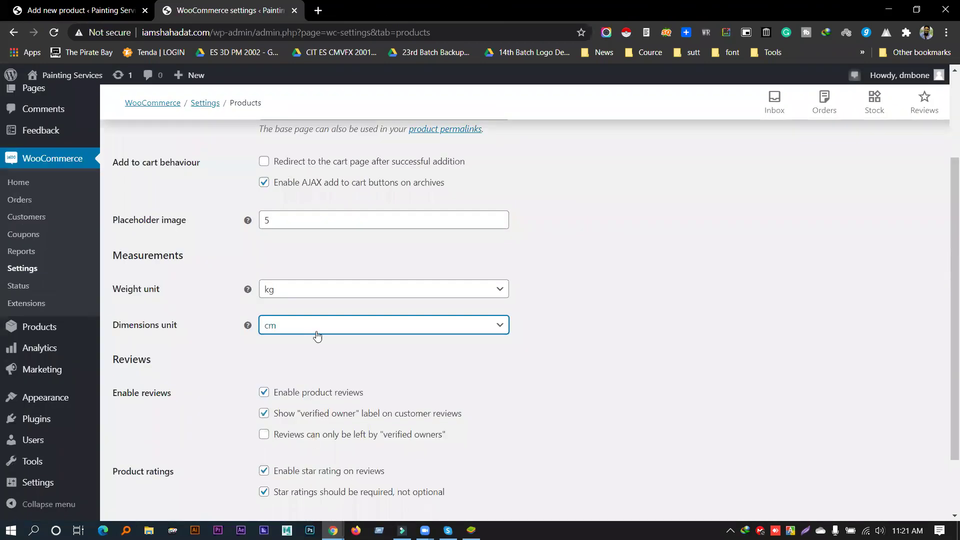
{"action": "left_click", "coordinate": [317, 332]}
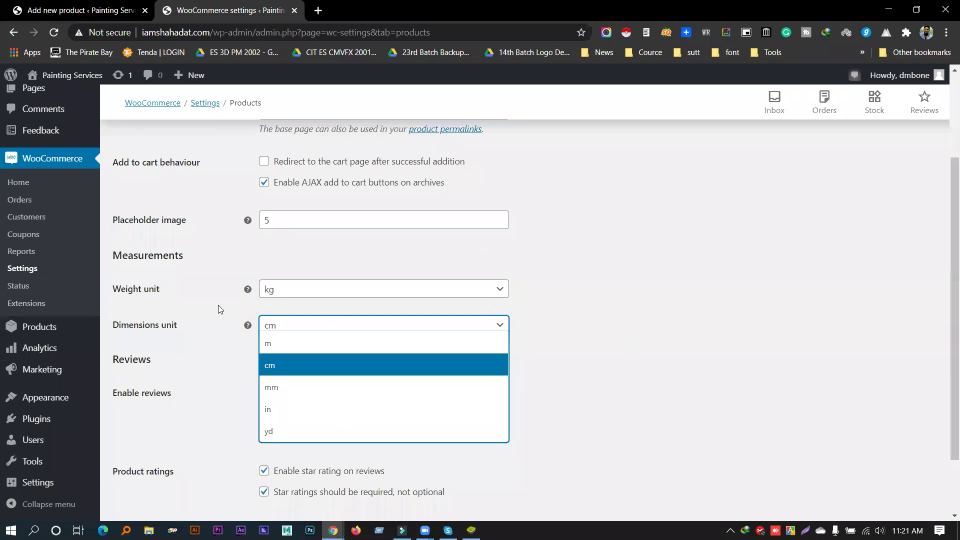
{"action": "key", "text": "alt+Tab"}
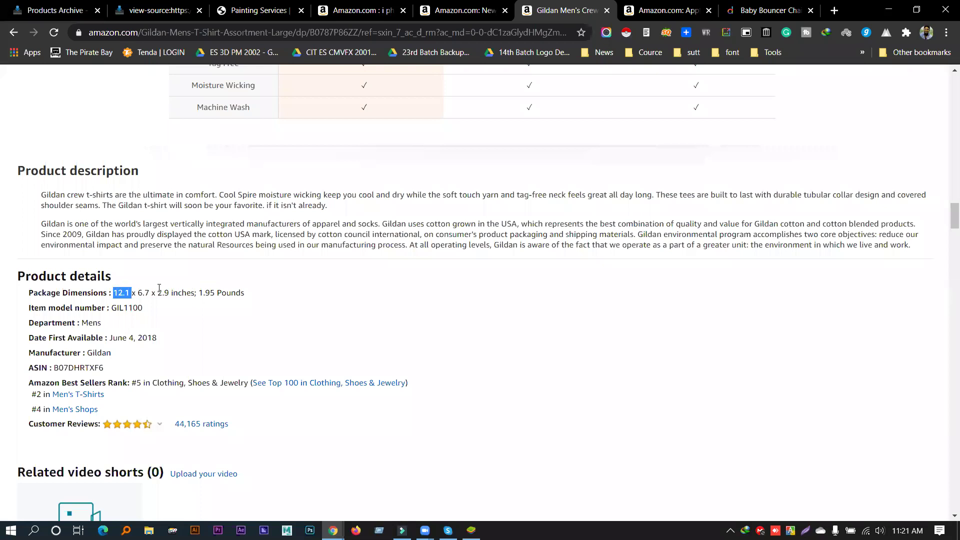
{"action": "key", "text": "alt+Tab"}
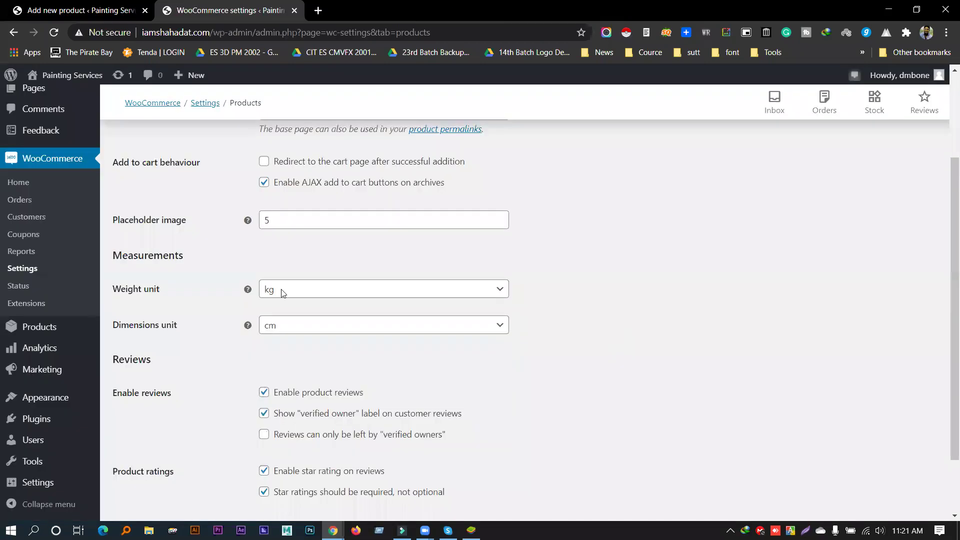
{"action": "key", "text": "ctrl+shift+Tab"}
{"action": "scroll", "coordinate": [187, 307], "scroll_direction": "up", "scroll_amount": 5}
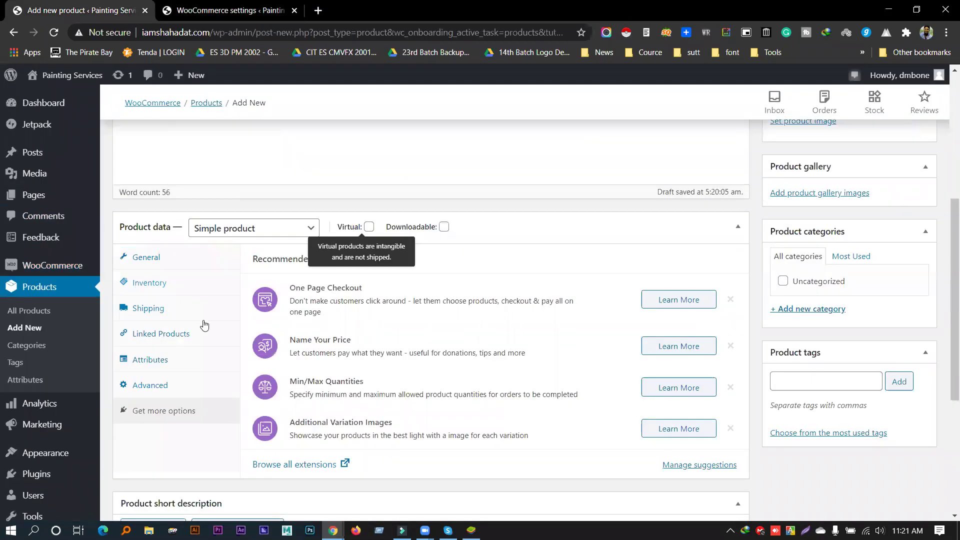
Paste the package height 2.9 from Amazon into the product's Height field
{"action": "left_click", "coordinate": [148, 308]}
{"action": "left_click", "coordinate": [370, 295]}
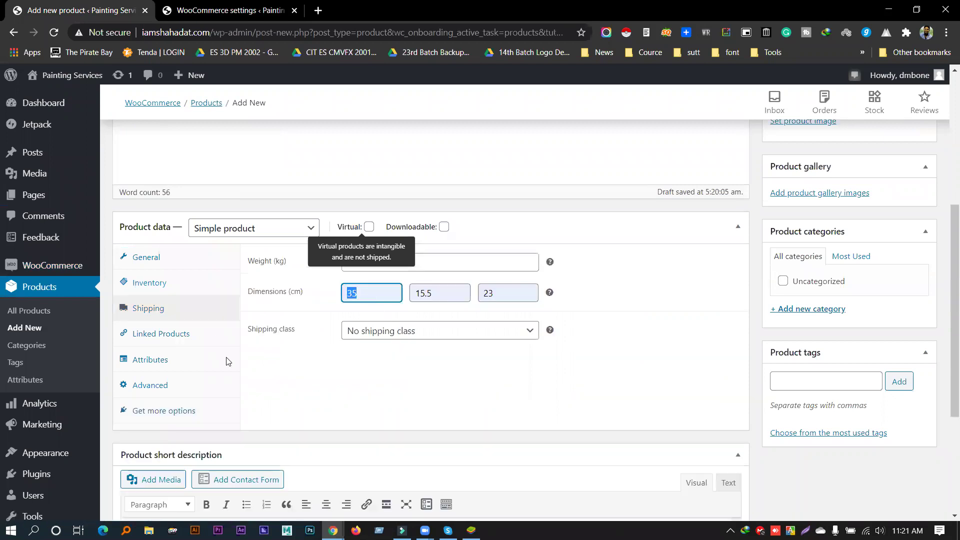
{"action": "key", "text": "alt+Tab"}
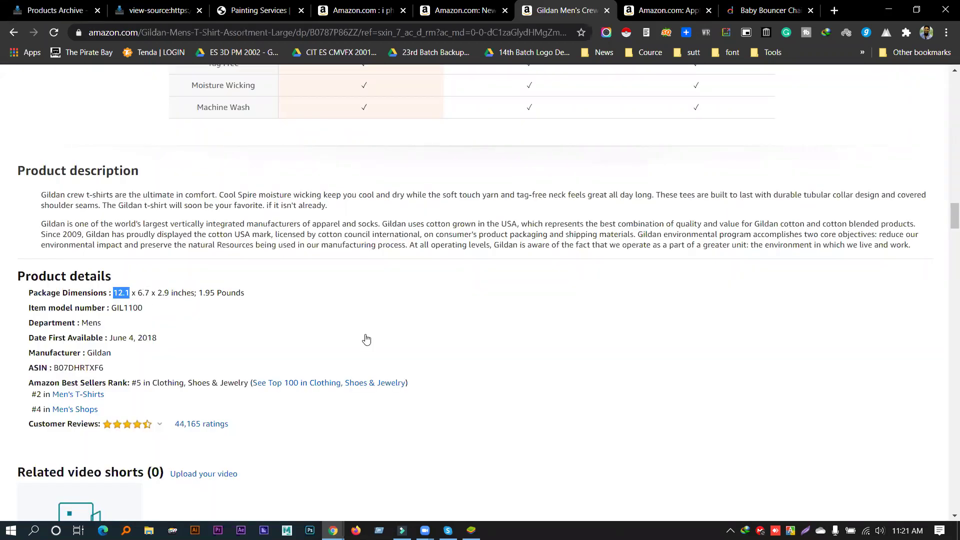
{"action": "key", "text": "alt+Tab"}
{"action": "key", "text": "Tab"}
{"action": "key", "text": "Tab"}
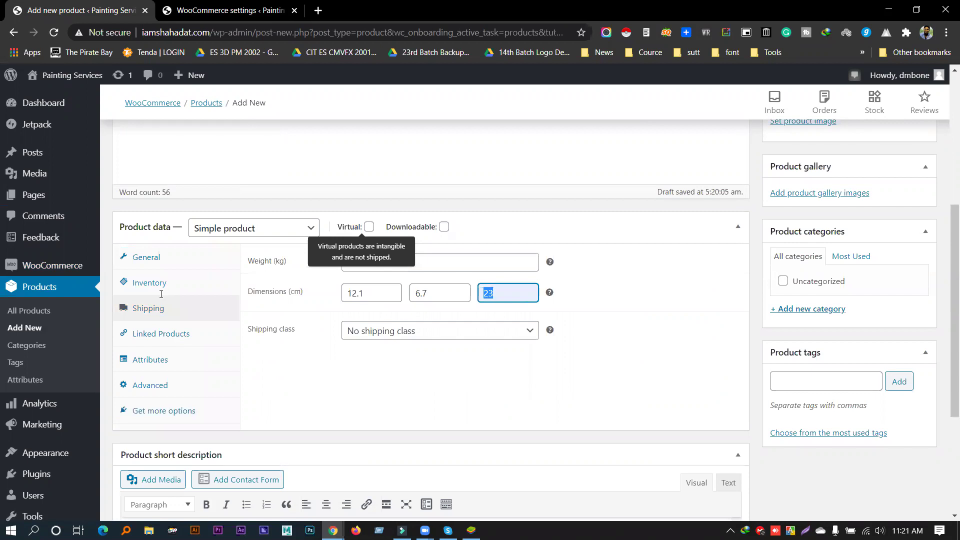
{"action": "key", "text": "alt+Tab"}
{"action": "key", "text": "alt+Tab"}
{"action": "key", "text": "alt+Tab"}
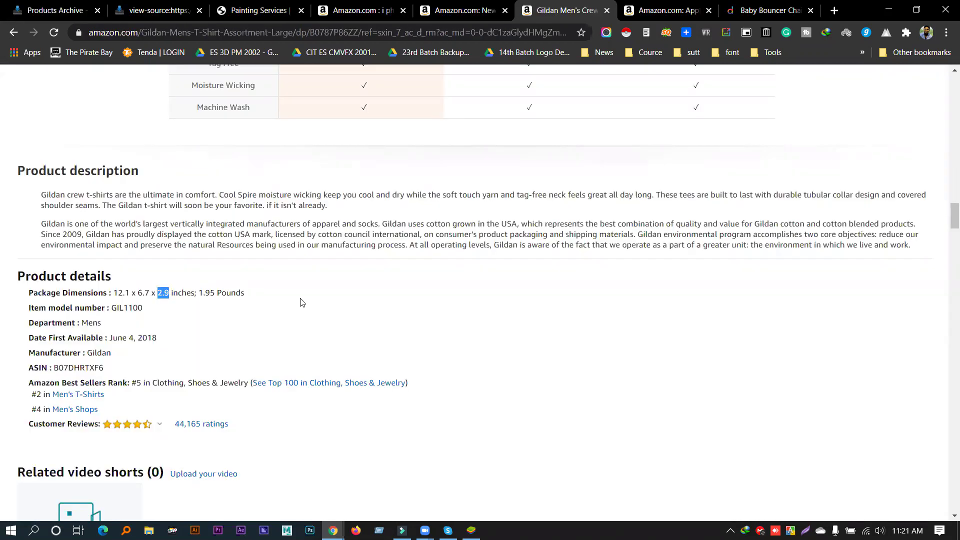
{"action": "key", "text": "alt+Tab"}
{"action": "type", "text": "2.9"}
Set the store's dimensions unit to inches in the measurement settings
{"action": "key", "text": "alt+Tab"}
{"action": "key", "text": "alt+Tab"}
{"action": "left_click", "coordinate": [227, 10]}
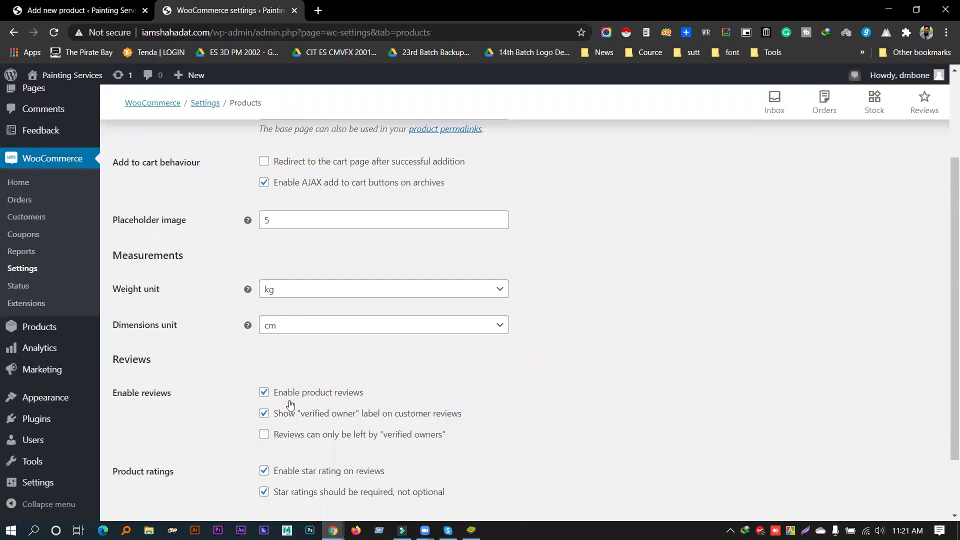
{"action": "left_click", "coordinate": [292, 326]}
{"action": "left_click", "coordinate": [285, 299]}
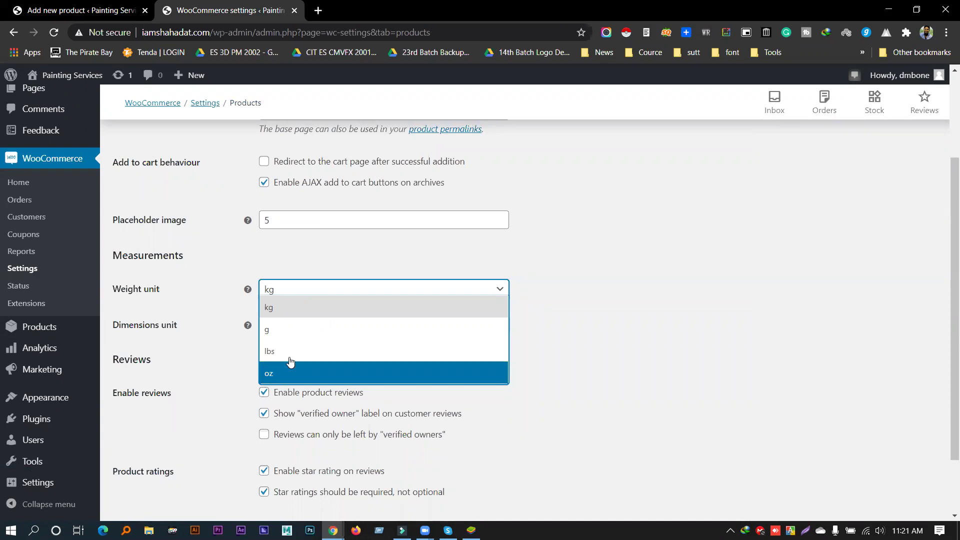
Replace the product weight with 1.95 copied from the Amazon listing
{"action": "left_click", "coordinate": [75, 10]}
{"action": "double_click", "coordinate": [397, 260]}
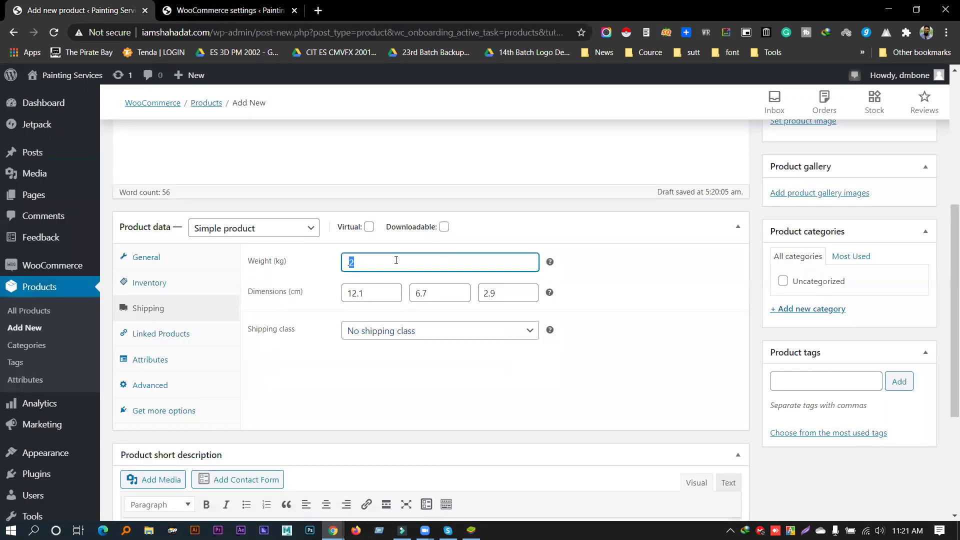
{"action": "key", "text": "alt+Tab"}
{"action": "left_click", "coordinate": [199, 293]}
{"action": "double_click", "coordinate": [205, 295]}
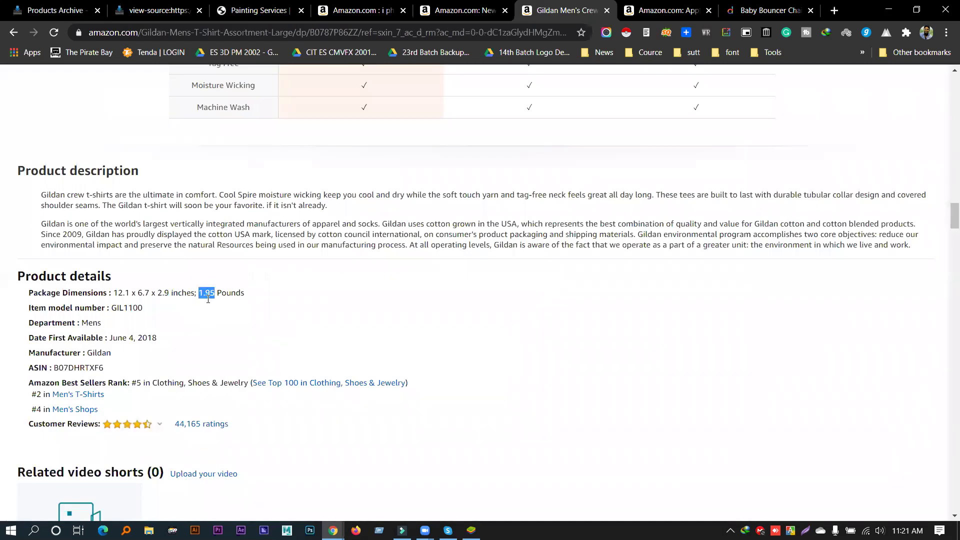
{"action": "key", "text": "ctrl+c"}
{"action": "key", "text": "alt+Tab"}
{"action": "key", "text": "ctrl+v"}
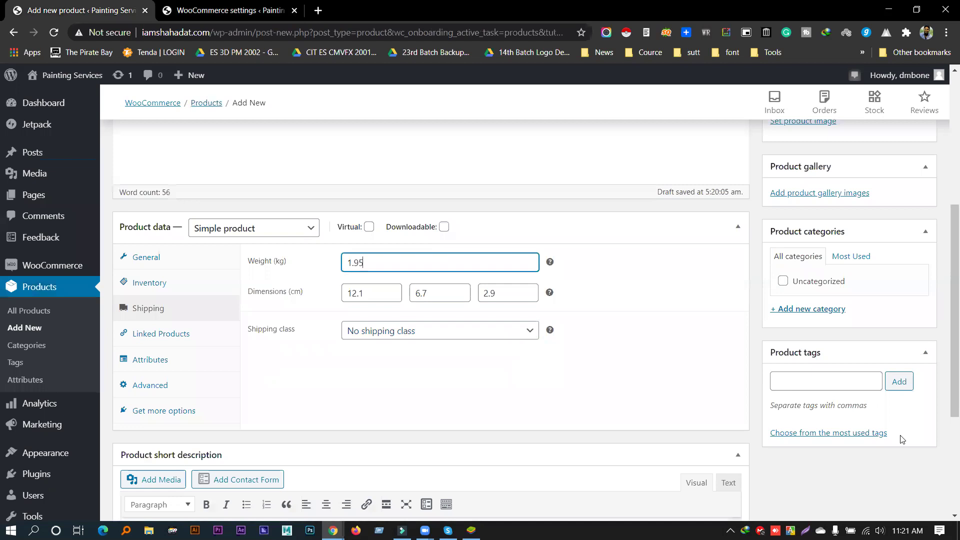
Set the store weight unit to lbs and save the measurement settings
{"action": "left_click", "coordinate": [302, 7]}
{"action": "left_click", "coordinate": [274, 357]}
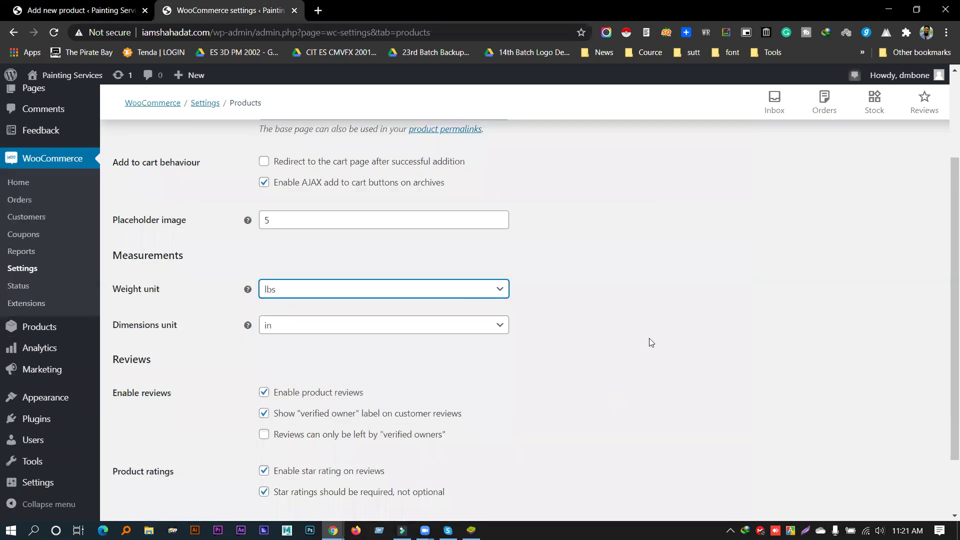
{"action": "scroll", "coordinate": [649, 338], "scroll_direction": "down", "scroll_amount": 2}
{"action": "left_click", "coordinate": [144, 456]}
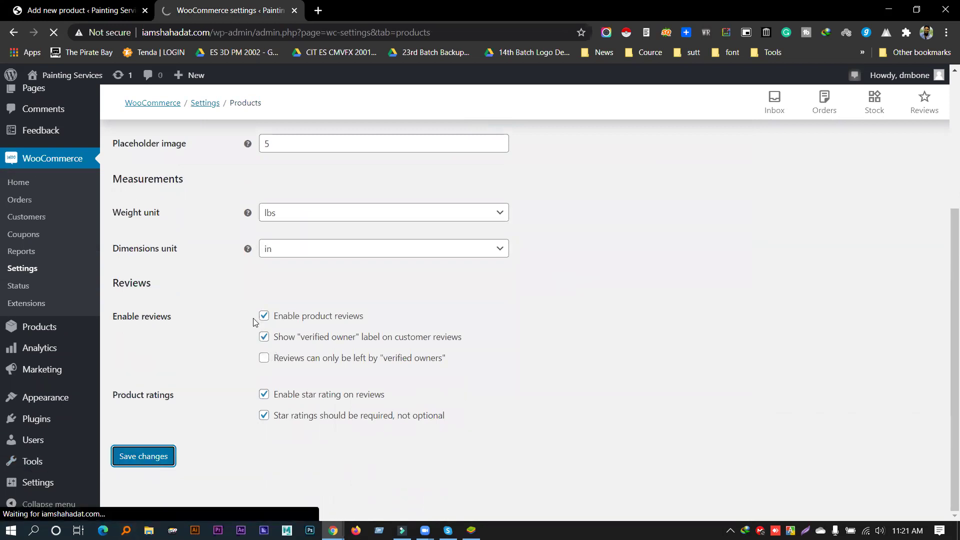
Back in the product, review Linked Products, Attributes and Advanced options
{"action": "left_click", "coordinate": [85, 8]}
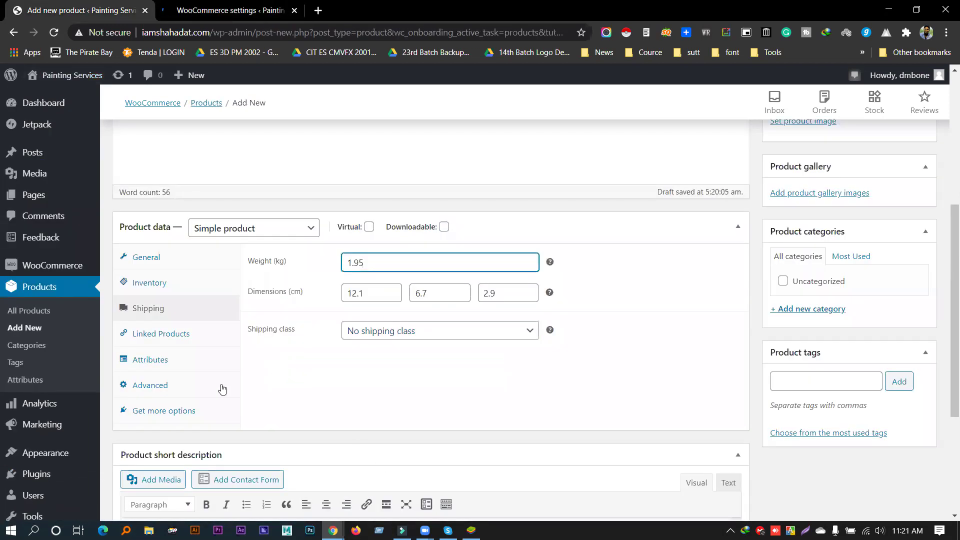
{"action": "left_click", "coordinate": [303, 400]}
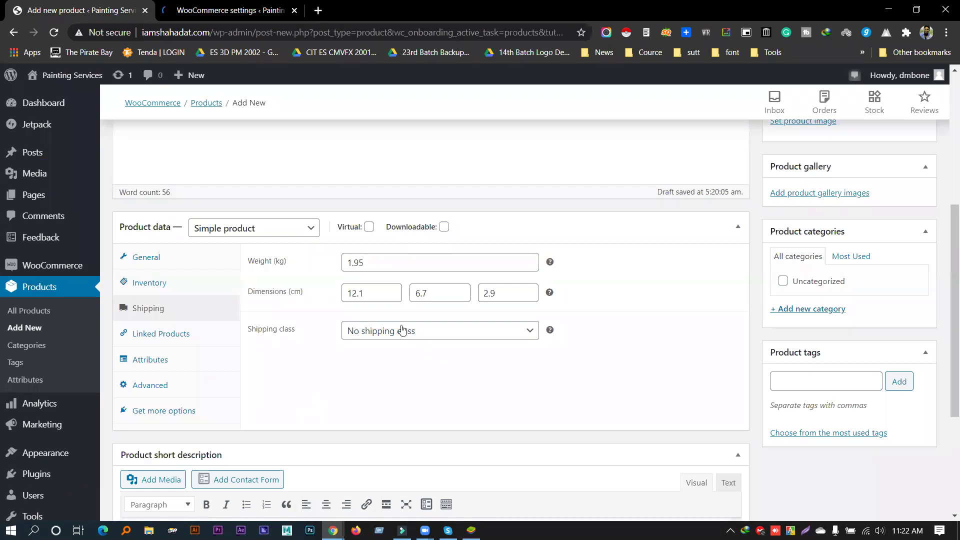
{"action": "left_click", "coordinate": [159, 344]}
{"action": "left_click", "coordinate": [159, 361]}
{"action": "left_click", "coordinate": [158, 384]}
Justify all the paragraphs of the short description
{"action": "left_click", "coordinate": [359, 261]}
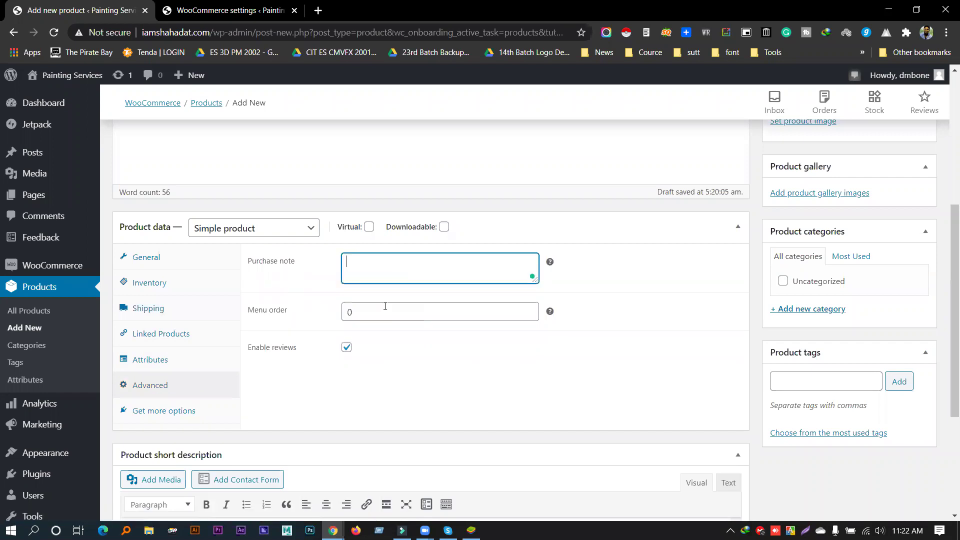
{"action": "scroll", "coordinate": [424, 385], "scroll_direction": "down", "scroll_amount": 4}
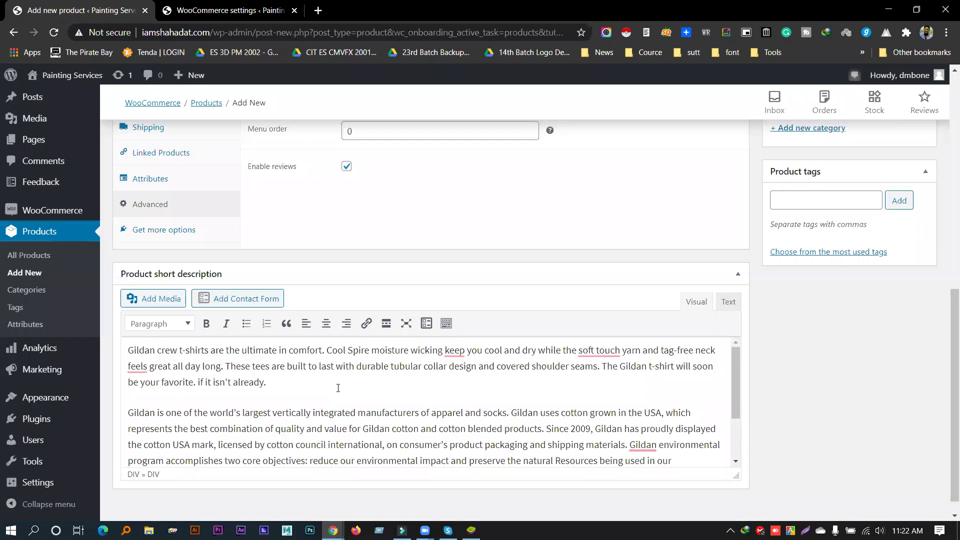
{"action": "scroll", "coordinate": [380, 383], "scroll_direction": "down", "scroll_amount": 1}
{"action": "left_click", "coordinate": [445, 376]}
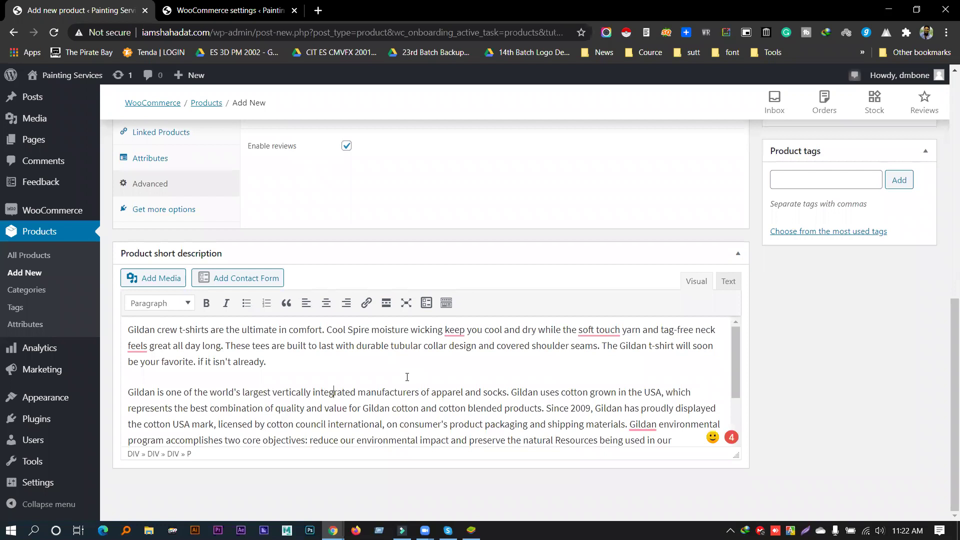
{"action": "key", "text": "ctrl+a"}
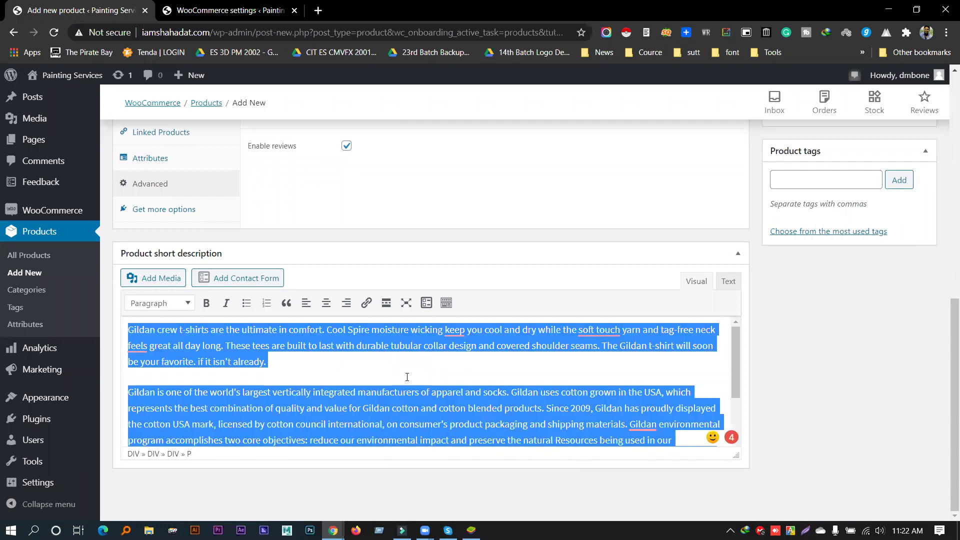
{"action": "key", "text": "alt+shift+j"}
{"action": "left_click", "coordinate": [630, 364]}
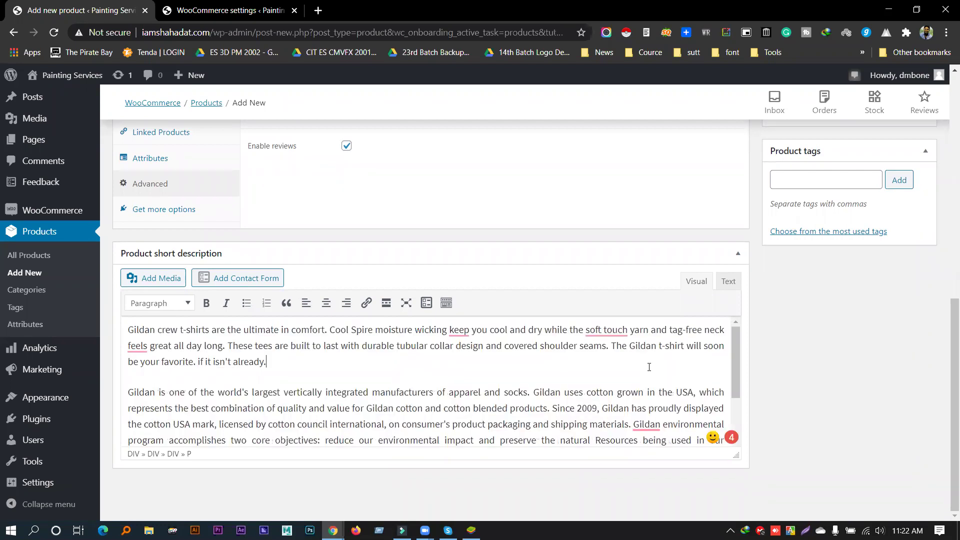
Review the regular price of 1500 and the shipping weight and dimensions
{"action": "scroll", "coordinate": [654, 382], "scroll_direction": "down", "scroll_amount": 2}
{"action": "scroll", "coordinate": [634, 391], "scroll_direction": "up", "scroll_amount": 4}
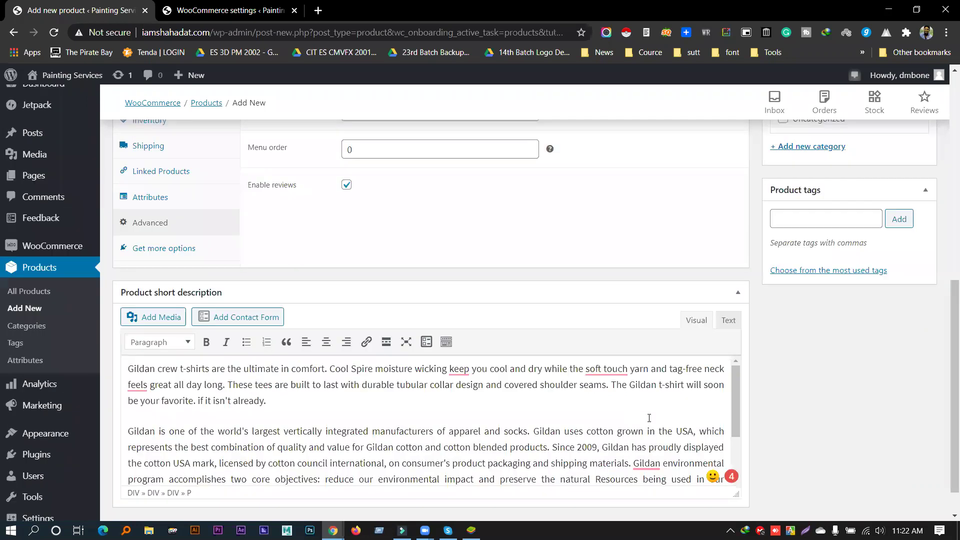
{"action": "scroll", "coordinate": [635, 395], "scroll_direction": "up", "scroll_amount": 1}
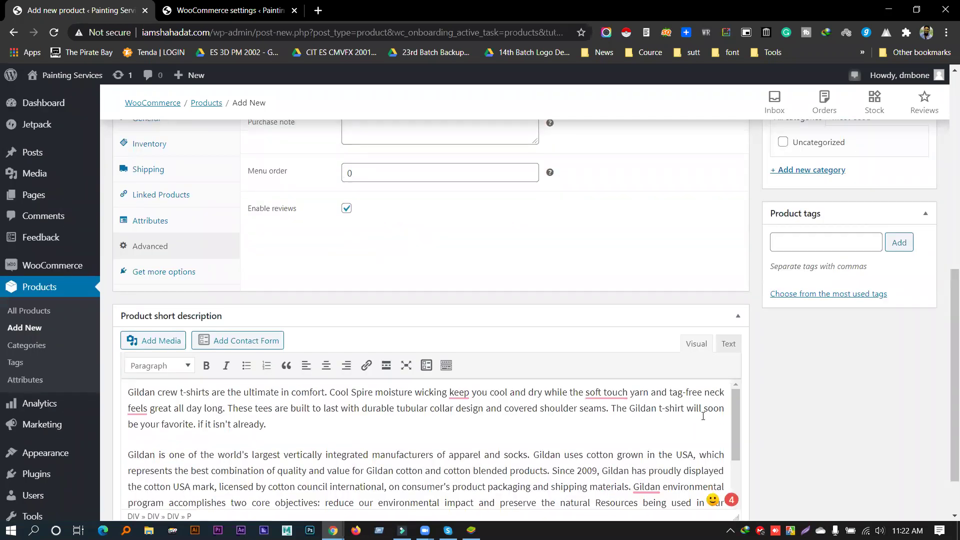
{"action": "scroll", "coordinate": [295, 349], "scroll_direction": "up", "scroll_amount": 3}
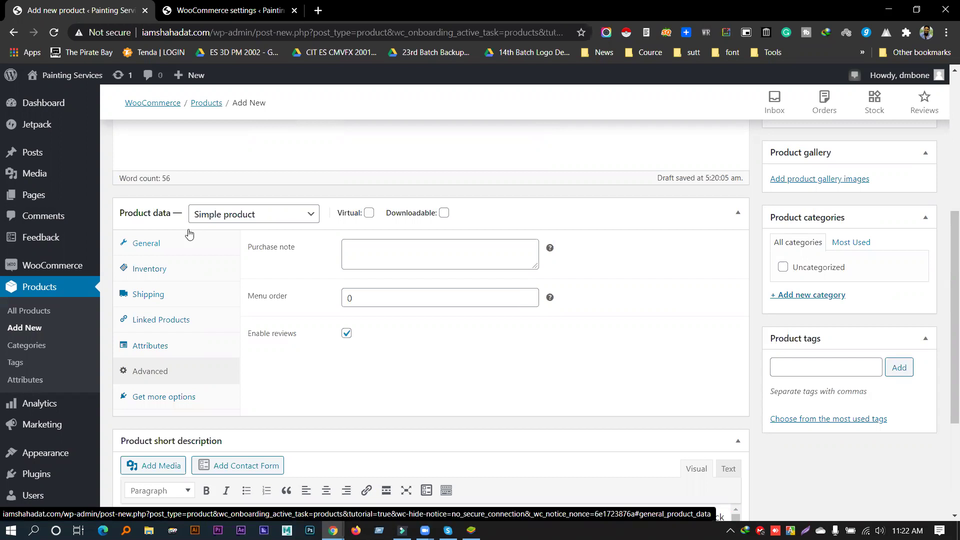
{"action": "left_click", "coordinate": [164, 246]}
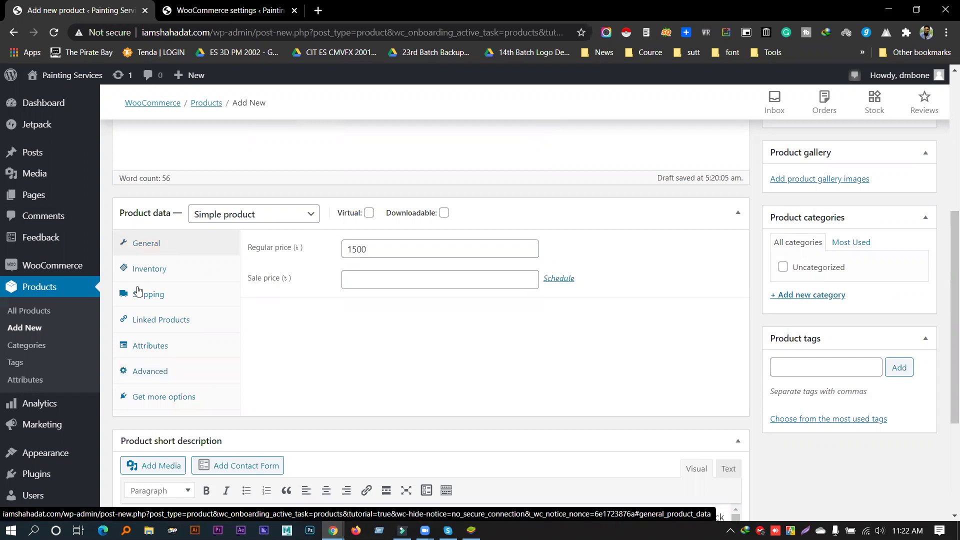
{"action": "left_click", "coordinate": [139, 295]}
{"action": "mouse_move", "coordinate": [554, 318]}
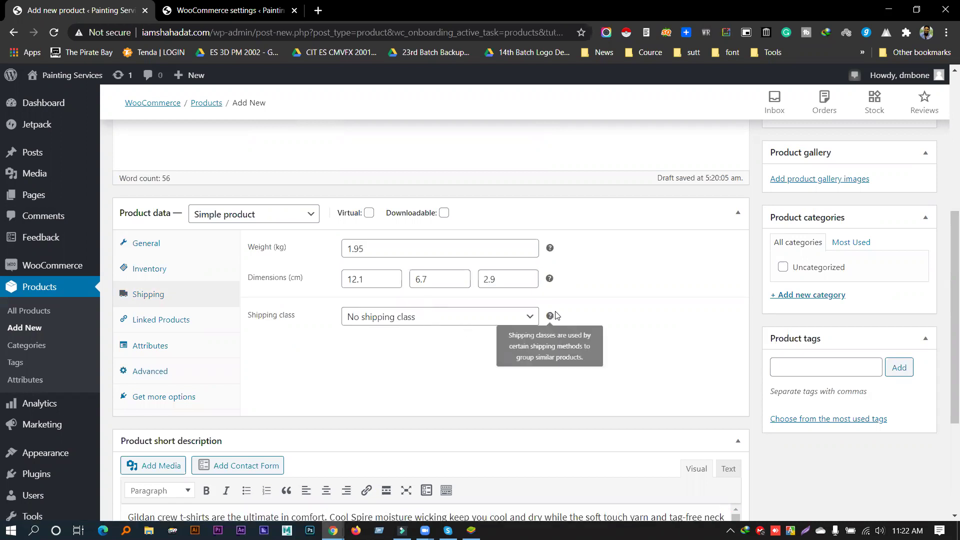
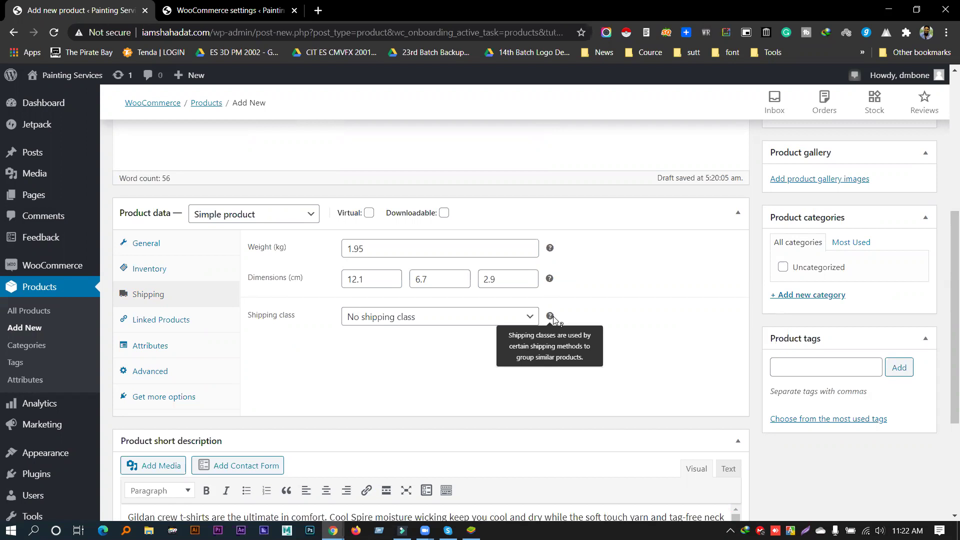
Open the Product Type list and close it, keeping the product as a Simple product
{"action": "left_click", "coordinate": [243, 218]}
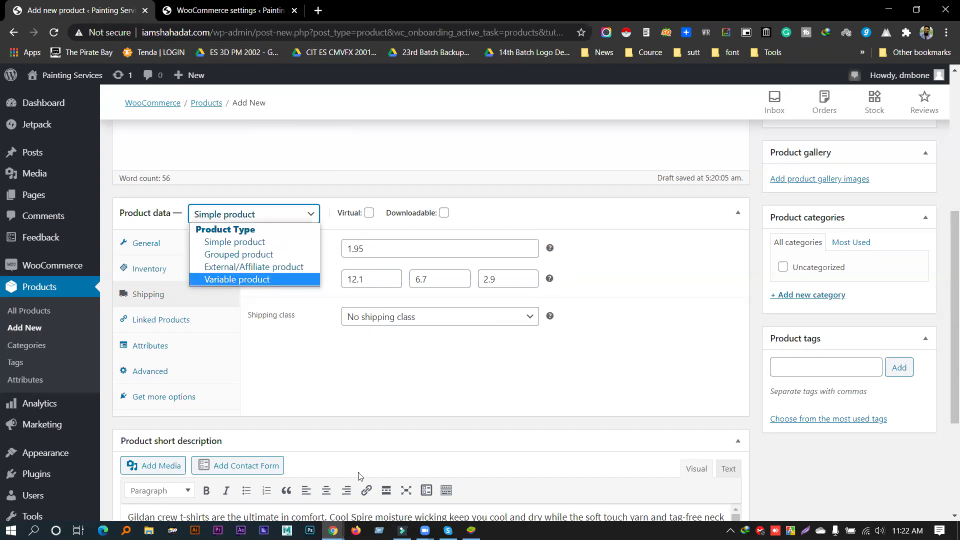
{"action": "left_click", "coordinate": [403, 359]}
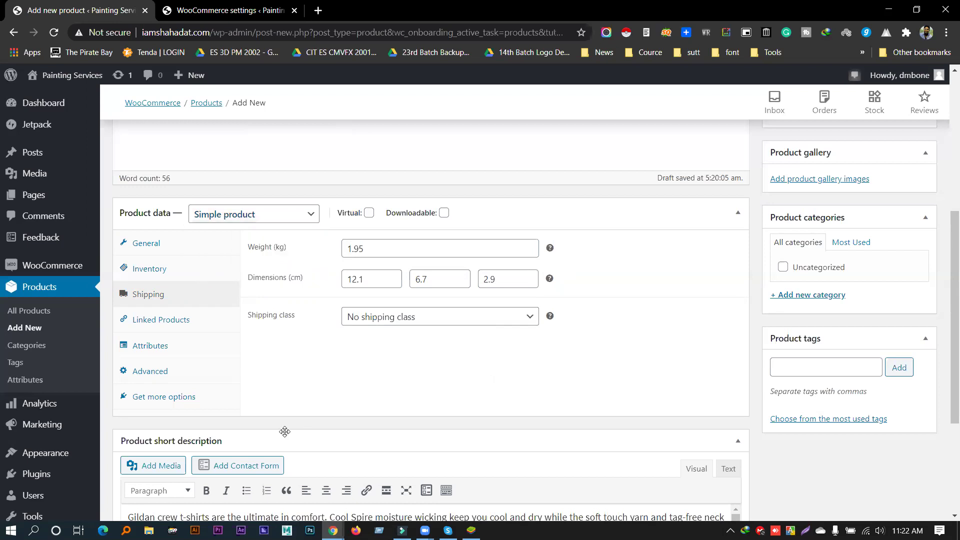
{"action": "scroll", "coordinate": [570, 360], "scroll_direction": "up", "scroll_amount": 2}
{"action": "scroll", "coordinate": [570, 358], "scroll_direction": "down", "scroll_amount": 2}
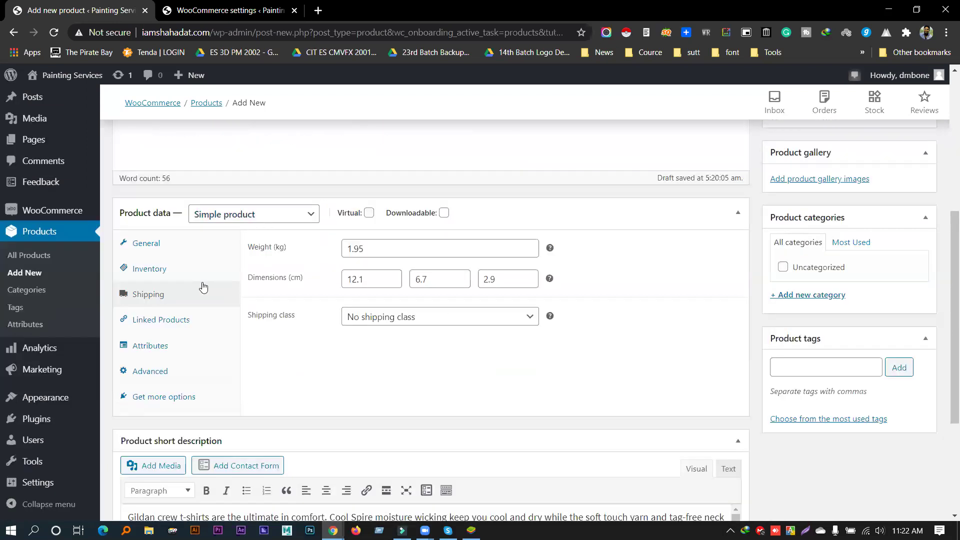
Review the General, Inventory, Shipping, Linked Products and Attributes tabs, collapsing the Color and Size attributes
{"action": "left_click", "coordinate": [151, 245]}
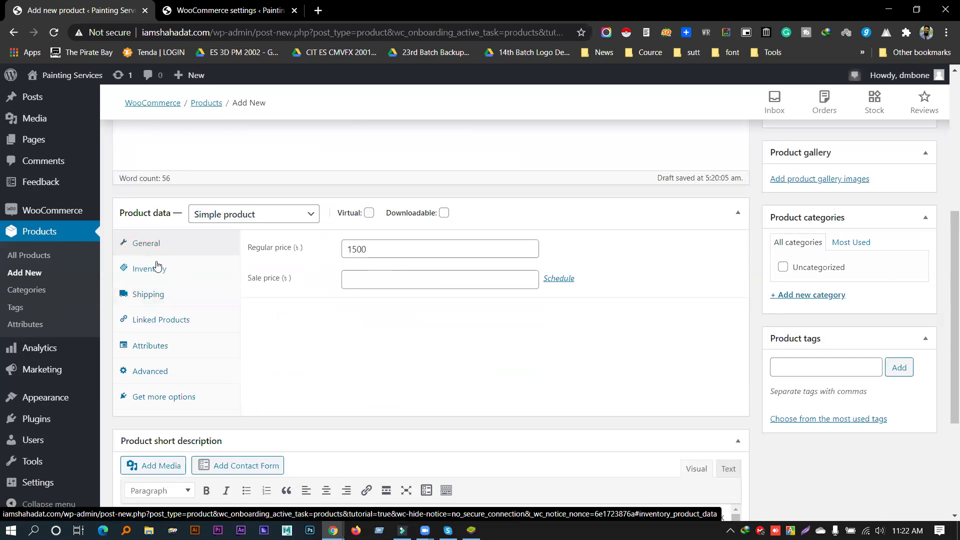
{"action": "left_click", "coordinate": [157, 266]}
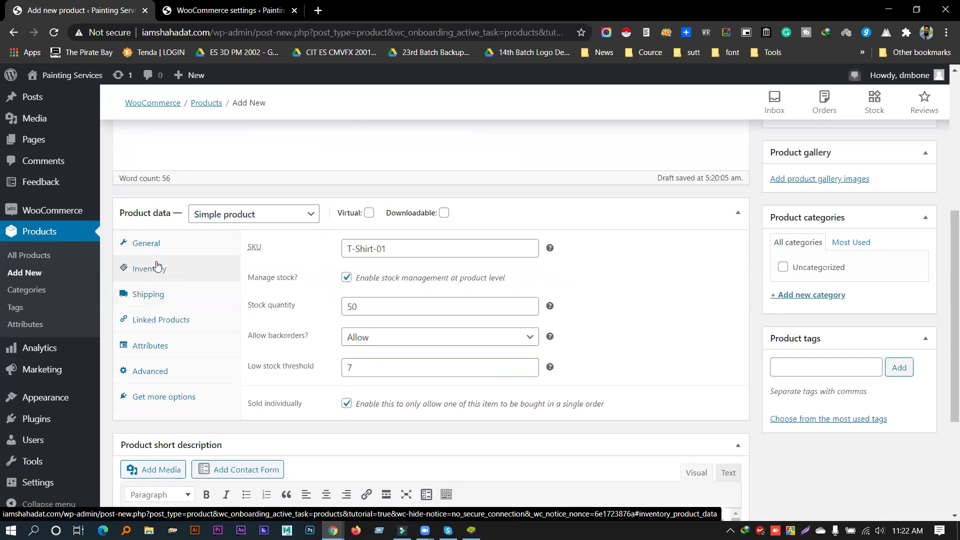
{"action": "left_click", "coordinate": [159, 300]}
{"action": "left_click", "coordinate": [167, 322]}
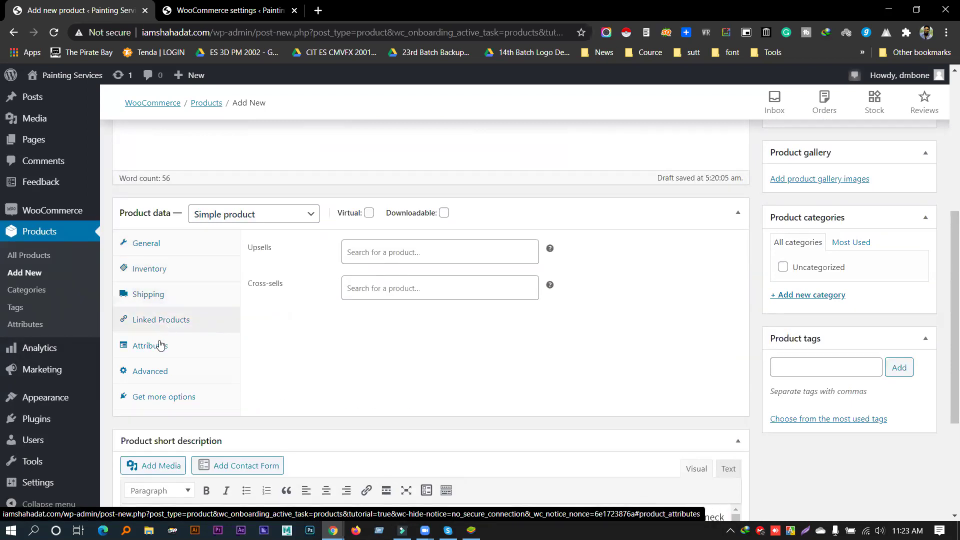
{"action": "left_click", "coordinate": [160, 346]}
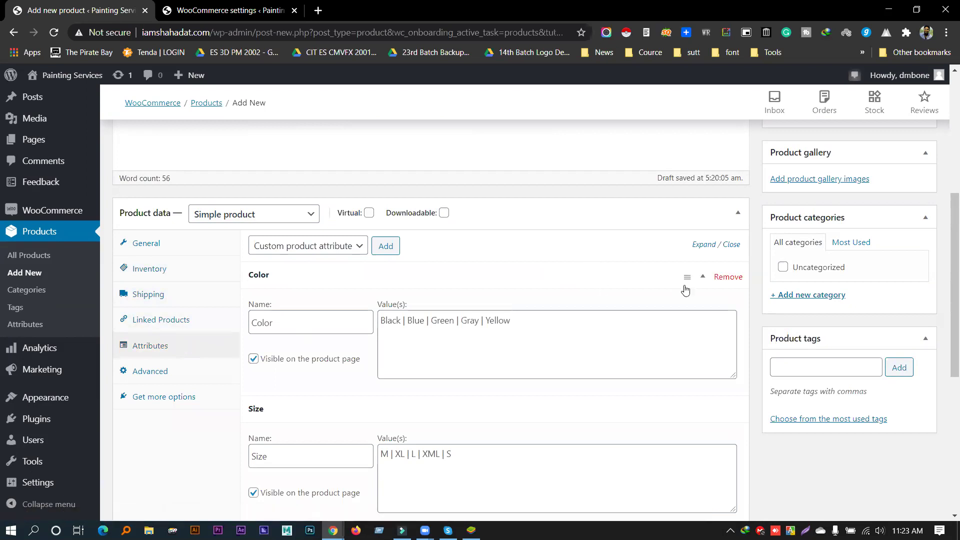
{"action": "left_click", "coordinate": [702, 277]}
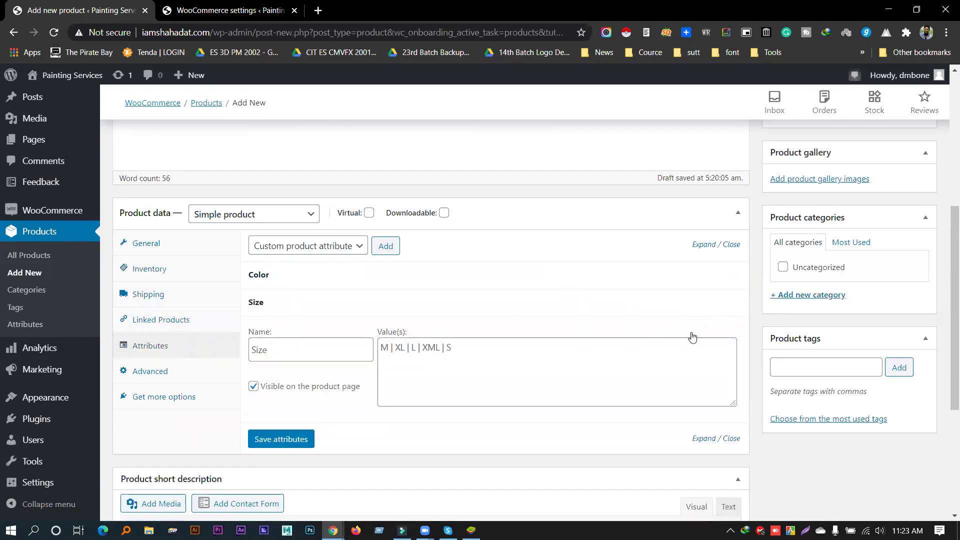
{"action": "left_click", "coordinate": [702, 304]}
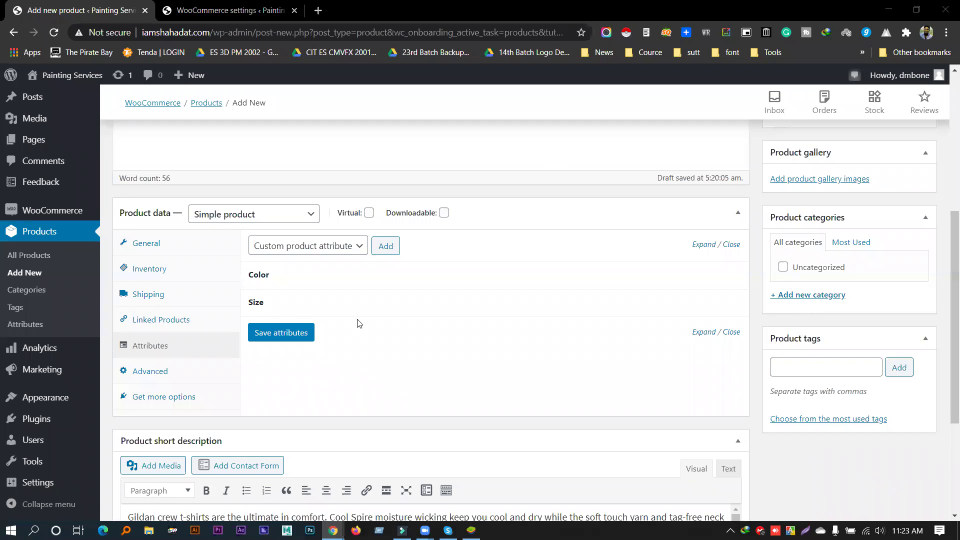
Check the Advanced settings, then return to General showing the 1500 regular price
{"action": "left_click", "coordinate": [170, 370]}
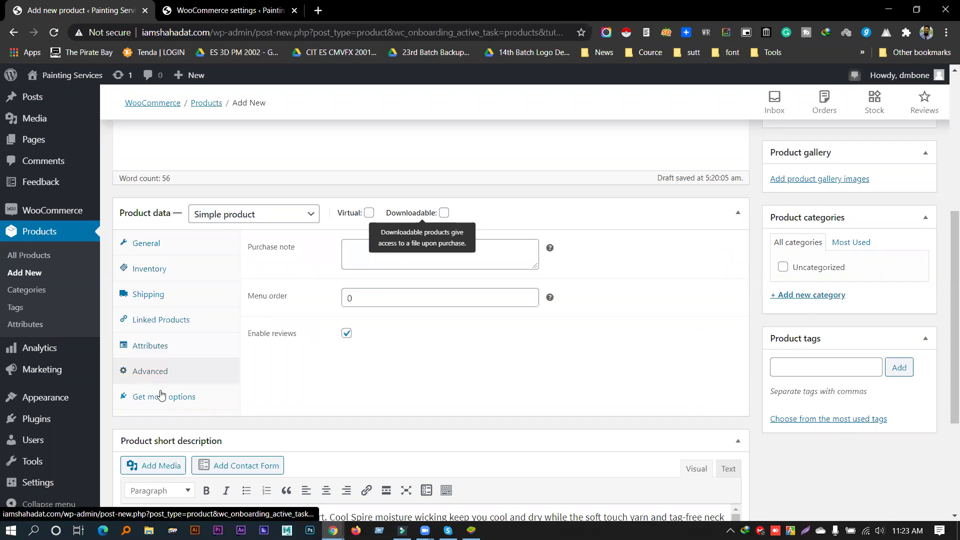
{"action": "left_click", "coordinate": [153, 255]}
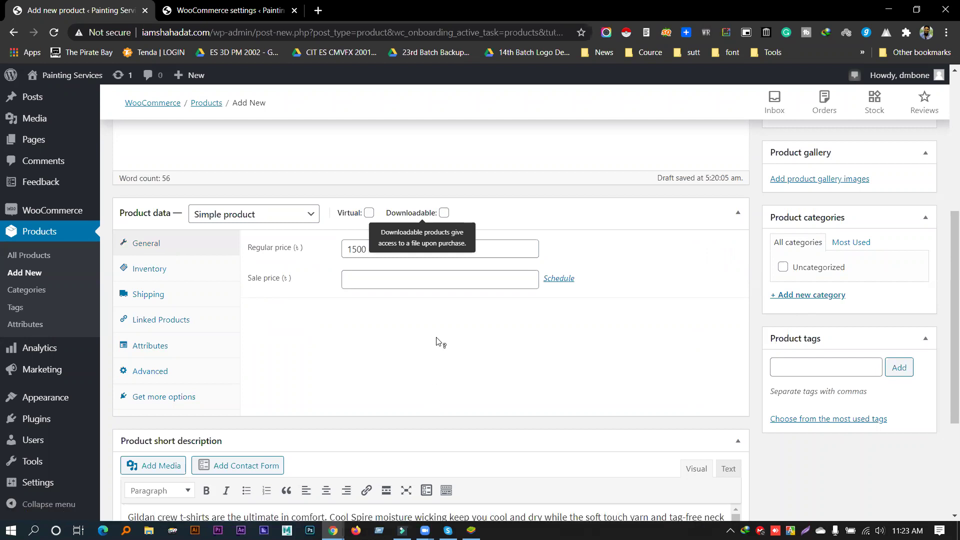
{"action": "scroll", "coordinate": [475, 345], "scroll_direction": "up", "scroll_amount": 5}
{"action": "scroll", "coordinate": [485, 346], "scroll_direction": "down", "scroll_amount": 4}
{"action": "scroll", "coordinate": [473, 380], "scroll_direction": "up", "scroll_amount": 2}
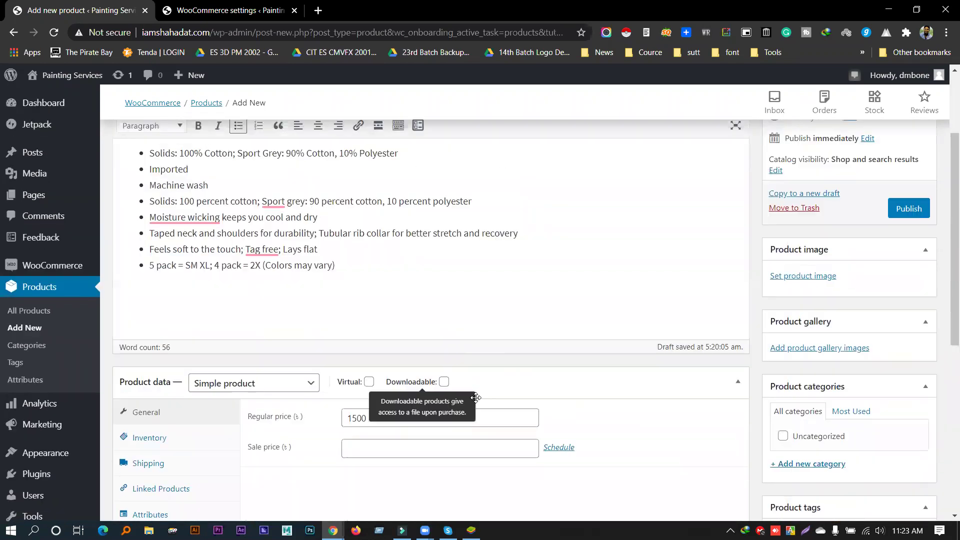
{"action": "scroll", "coordinate": [471, 348], "scroll_direction": "up", "scroll_amount": 3}
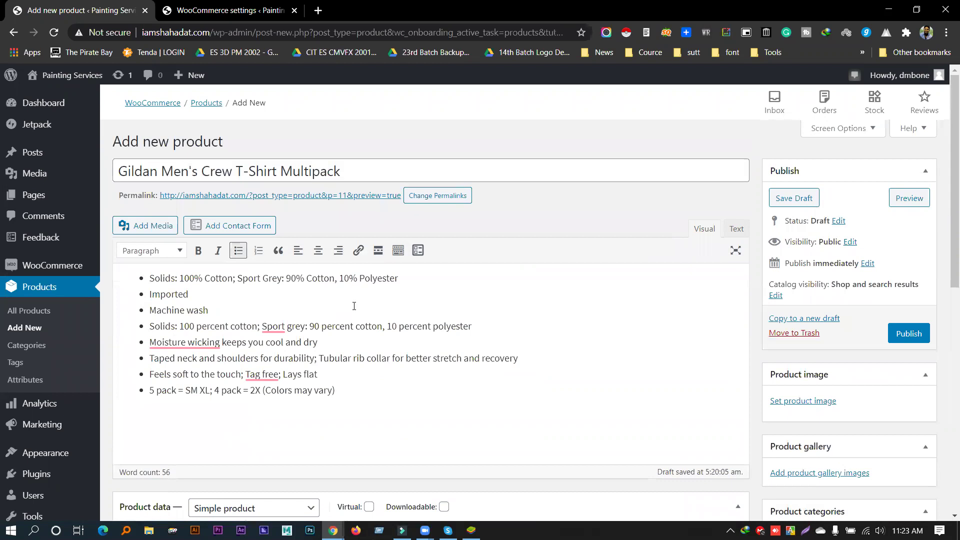
{"action": "scroll", "coordinate": [325, 284], "scroll_direction": "down", "scroll_amount": 1}
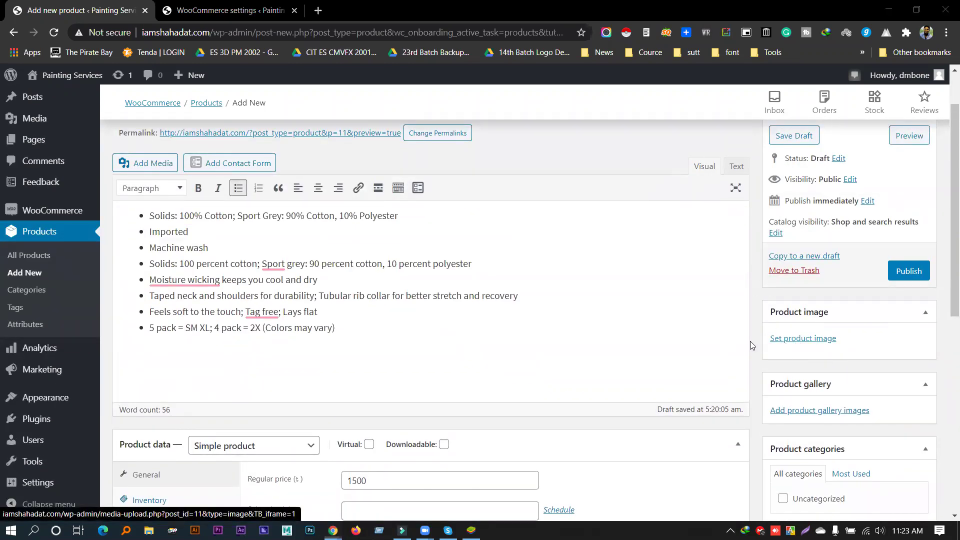
Screenshot the main Gildan product image on Amazon and save it as q.png in the Divi folder
{"action": "key", "text": "alt+Tab"}
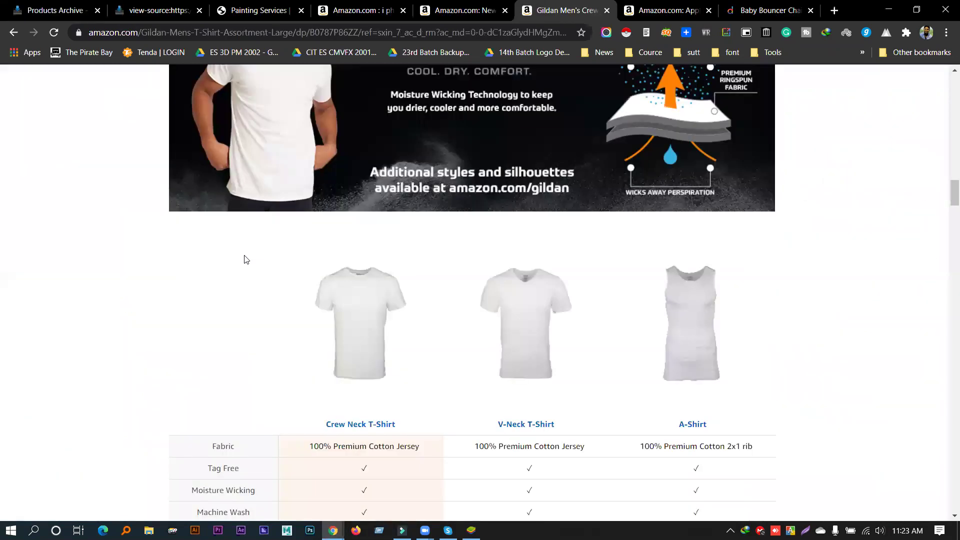
{"action": "scroll", "coordinate": [315, 274], "scroll_direction": "up", "scroll_amount": 15}
{"action": "scroll", "coordinate": [321, 270], "scroll_direction": "up", "scroll_amount": 15}
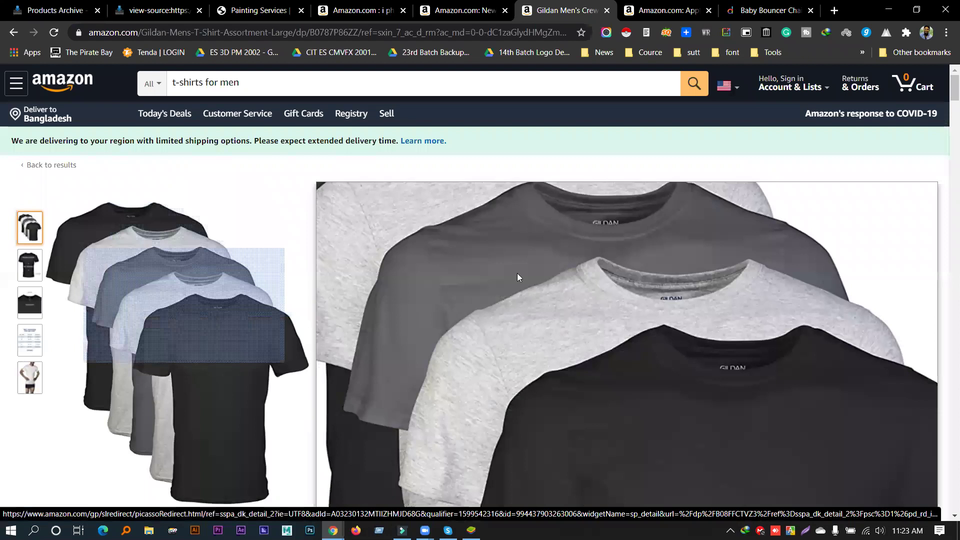
{"action": "scroll", "coordinate": [677, 359], "scroll_direction": "down", "scroll_amount": 1}
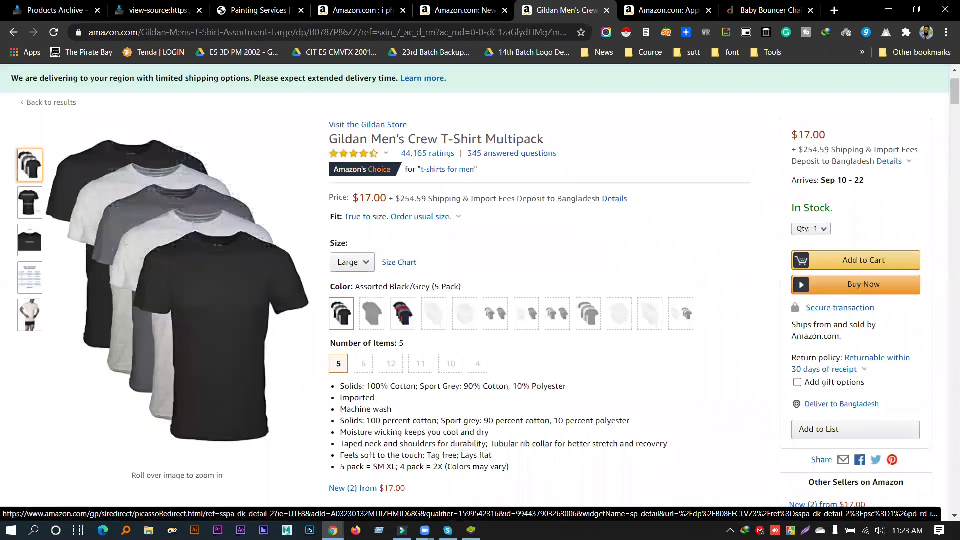
{"action": "key", "text": "Print"}
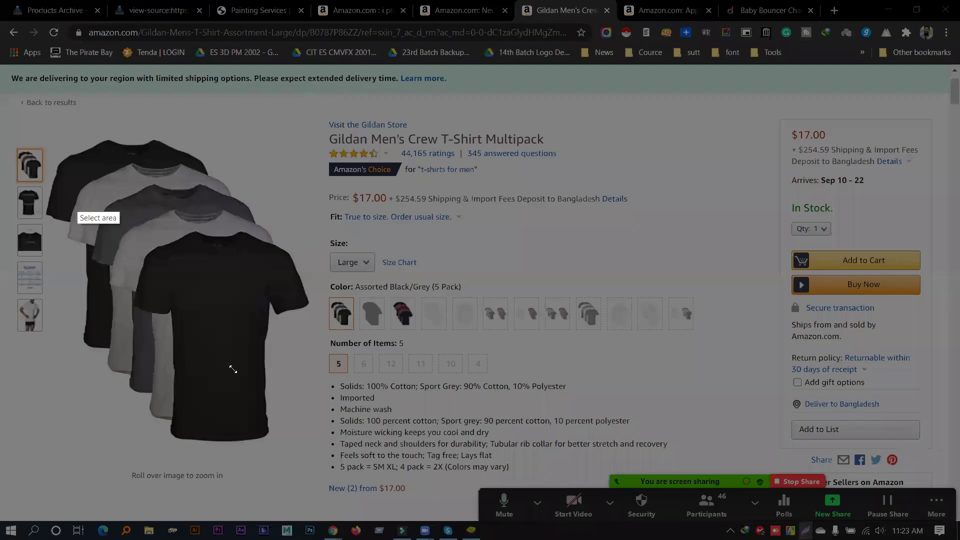
{"action": "left_click", "coordinate": [306, 445]}
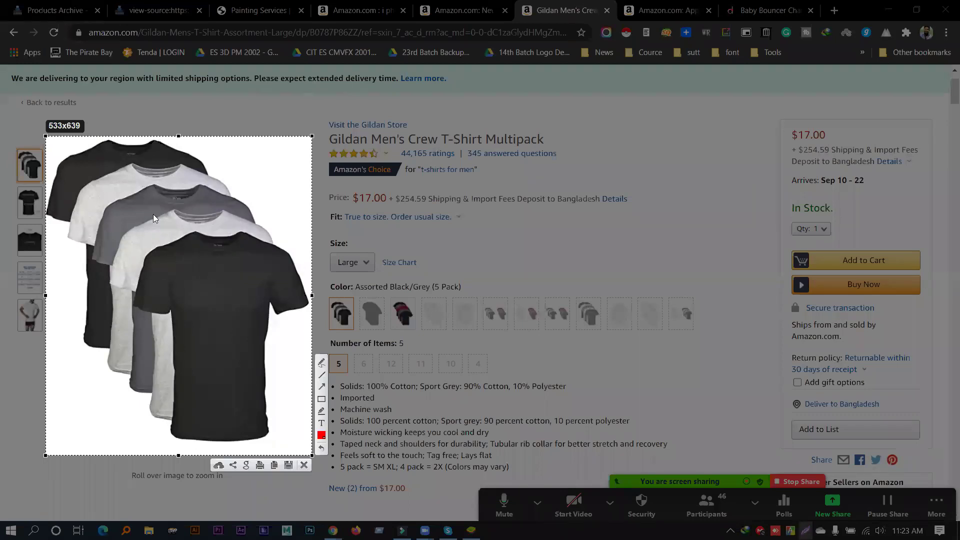
{"action": "key", "text": "ctrl+s"}
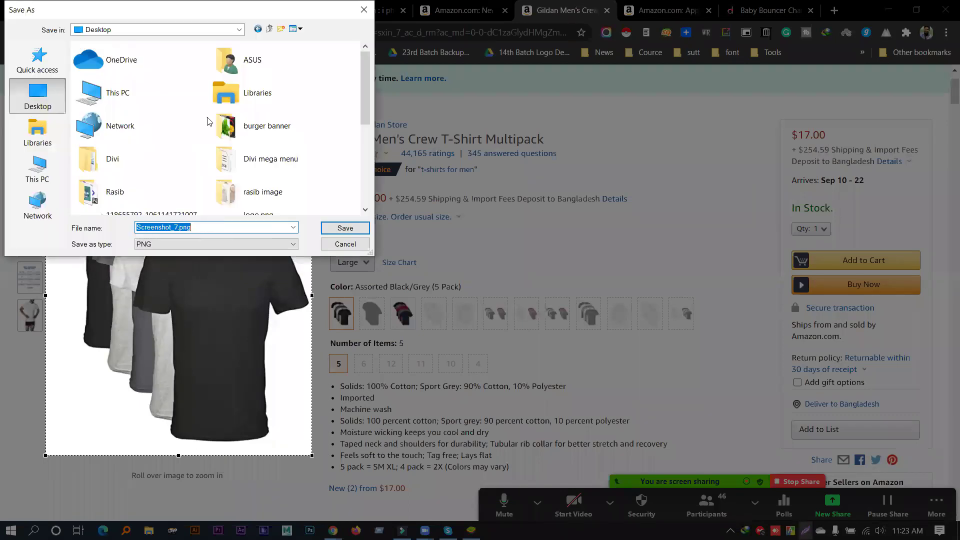
{"action": "left_click", "coordinate": [145, 168]}
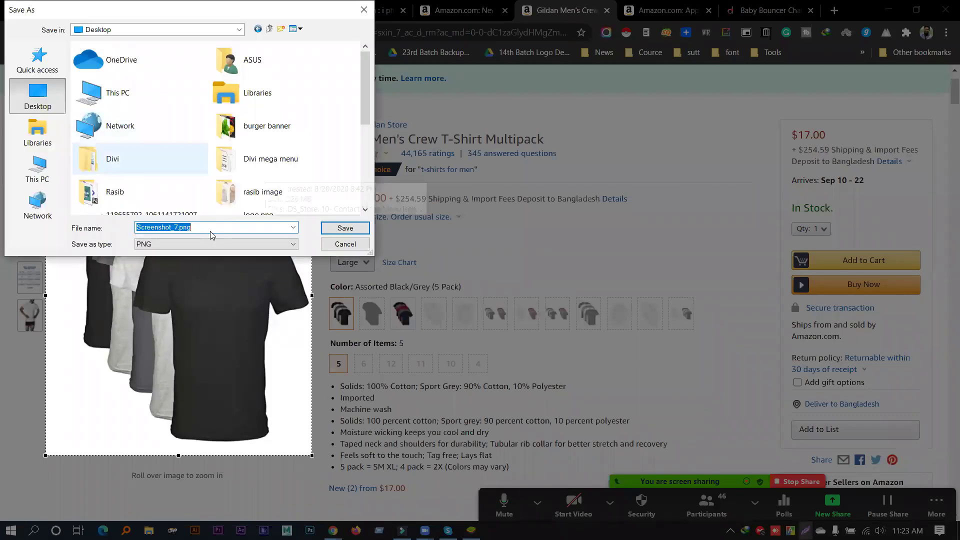
{"action": "left_click", "coordinate": [344, 229]}
{"action": "type", "text": "q"}
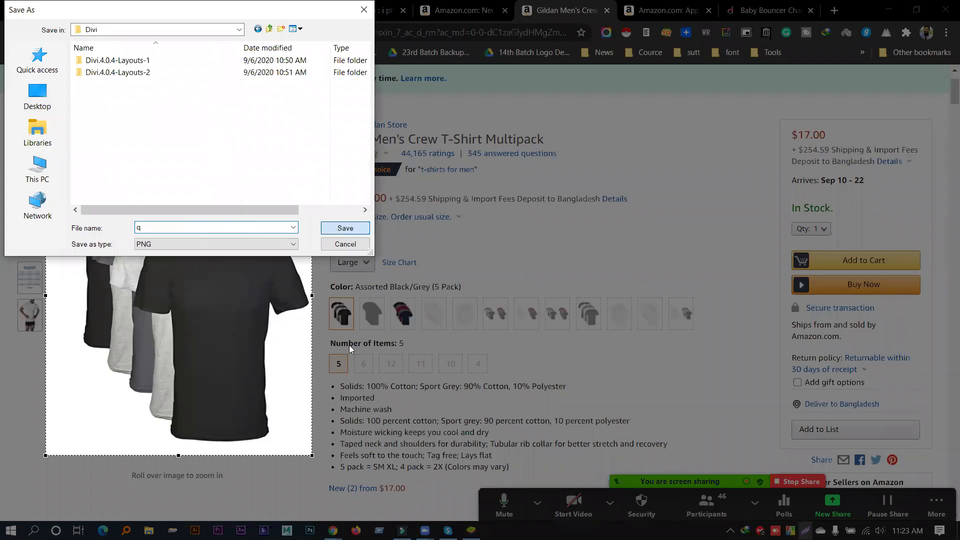
{"action": "key", "text": "Return"}
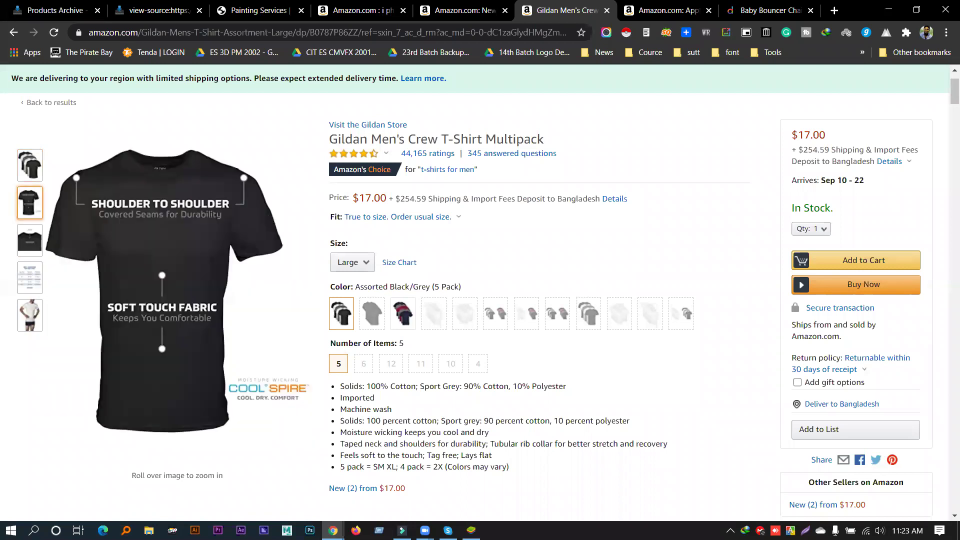
Screenshot the second Gildan product image and save it in the Divi folder
{"action": "key", "text": "Print"}
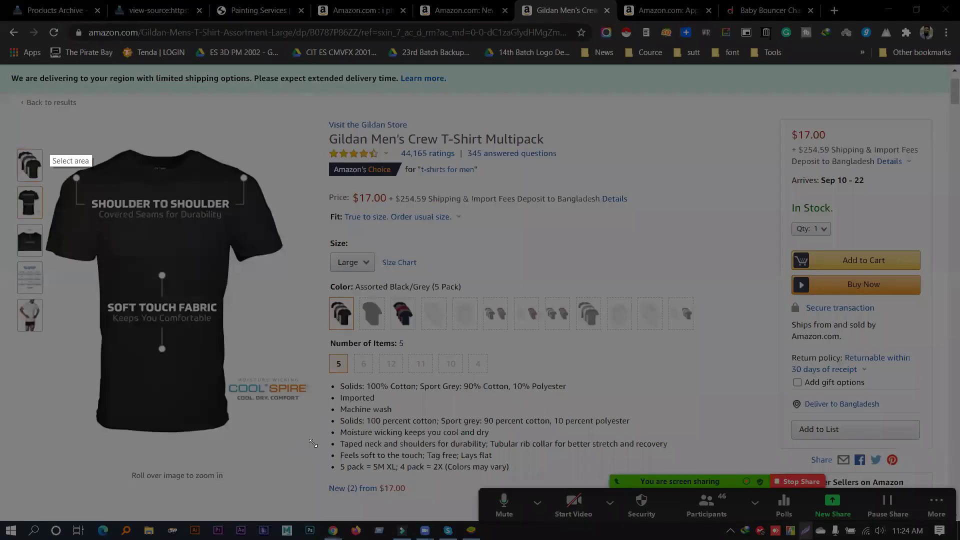
{"action": "left_click_drag", "start_coordinate": [309, 448], "coordinate": [45, 138]}
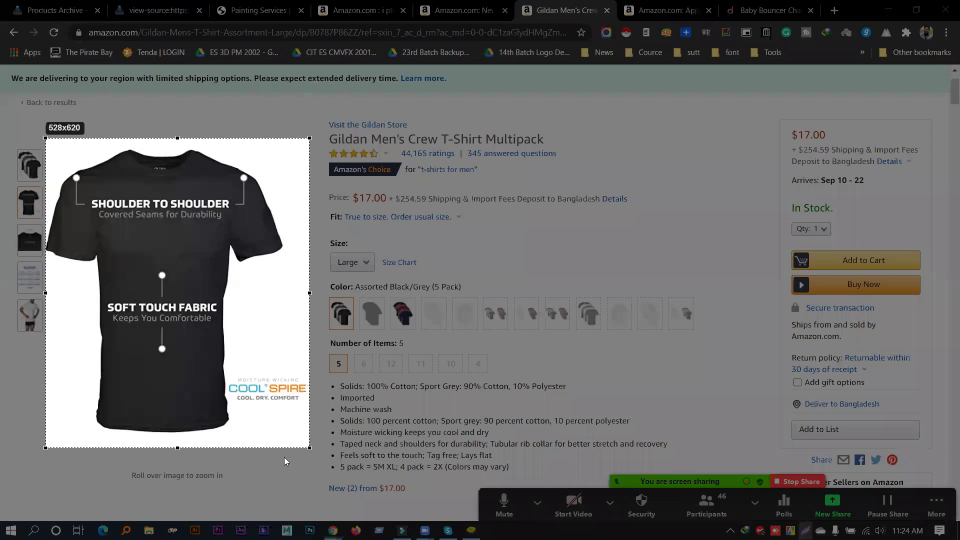
{"action": "left_click_drag", "start_coordinate": [285, 457], "coordinate": [282, 459]}
{"action": "key", "text": "ctrl+s"}
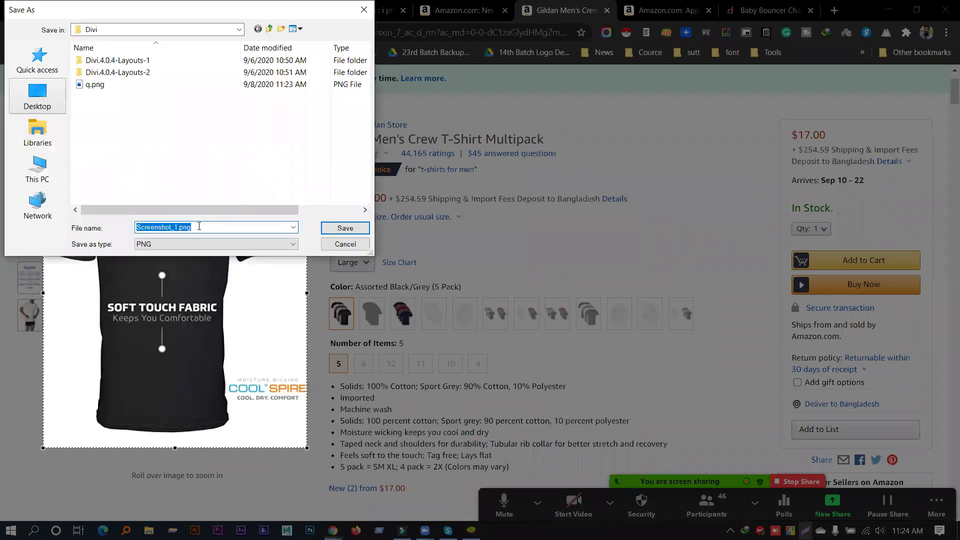
{"action": "left_click", "coordinate": [334, 229]}
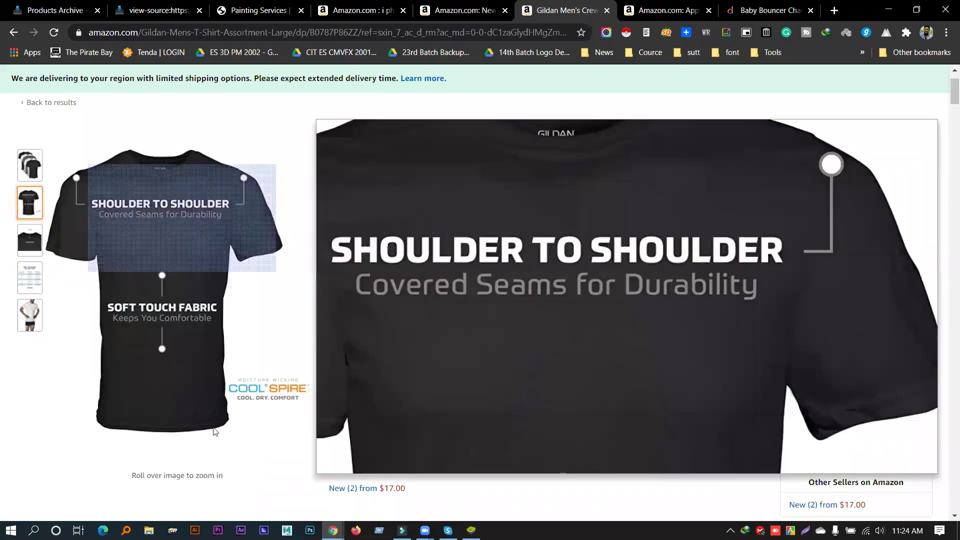
Inspect the shirt image to reveal its main image element in DevTools
{"action": "right_click", "coordinate": [215, 433]}
{"action": "key", "text": "Escape"}
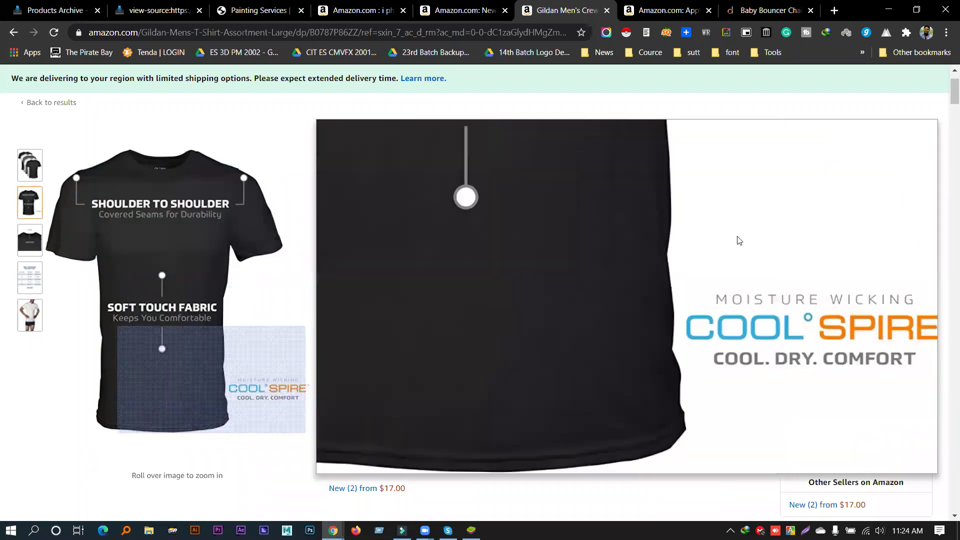
{"action": "scroll", "coordinate": [709, 234], "scroll_direction": "down", "scroll_amount": 1}
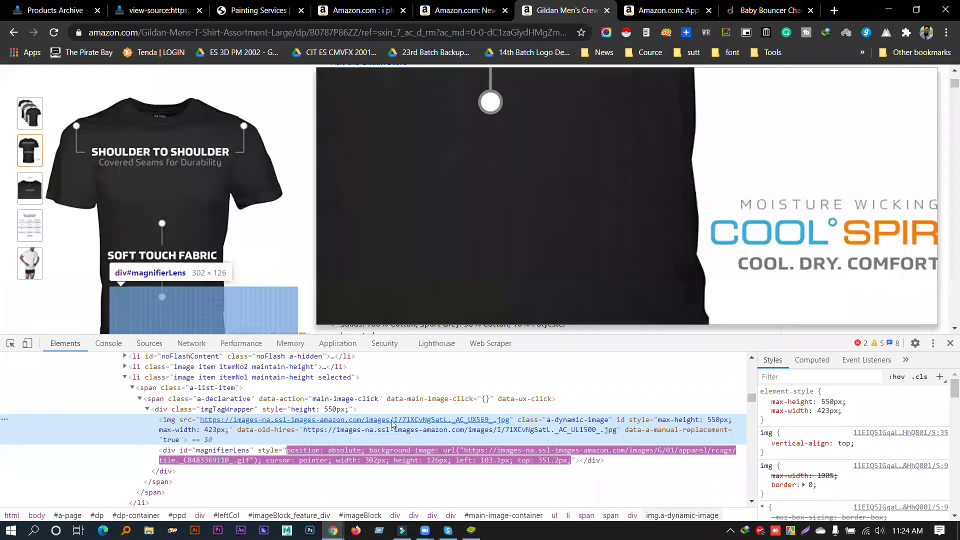
Load the copied image source URL in a new tab to view the standalone T-shirt image
{"action": "double_click", "coordinate": [394, 423]}
{"action": "key", "text": "ctrl+c"}
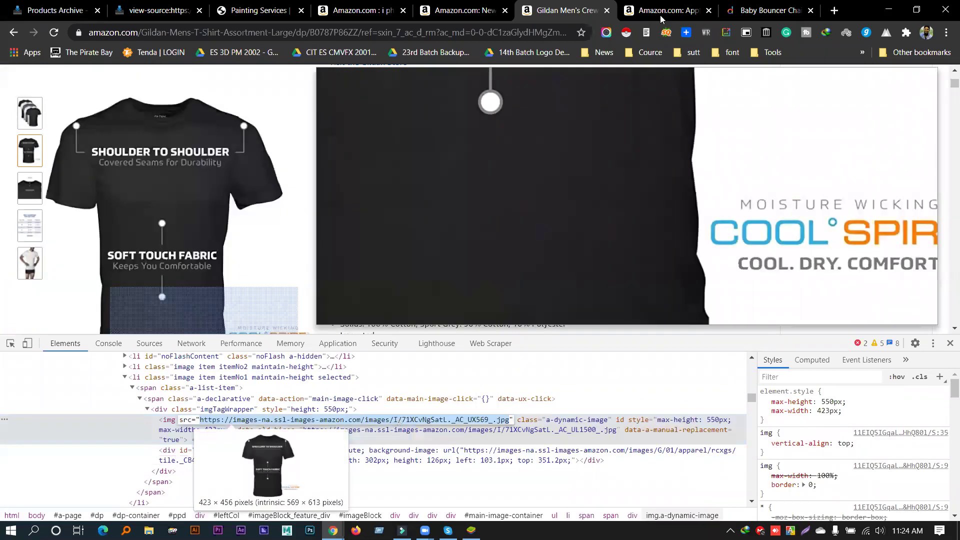
{"action": "left_click", "coordinate": [835, 10]}
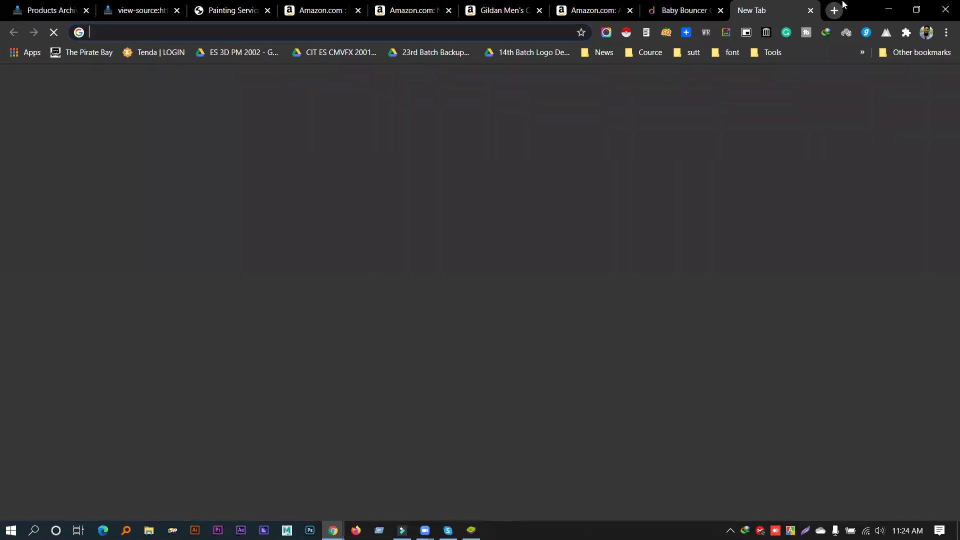
{"action": "key", "text": "ctrl+v"}
{"action": "key", "text": "Return"}
{"action": "right_click", "coordinate": [467, 201]}
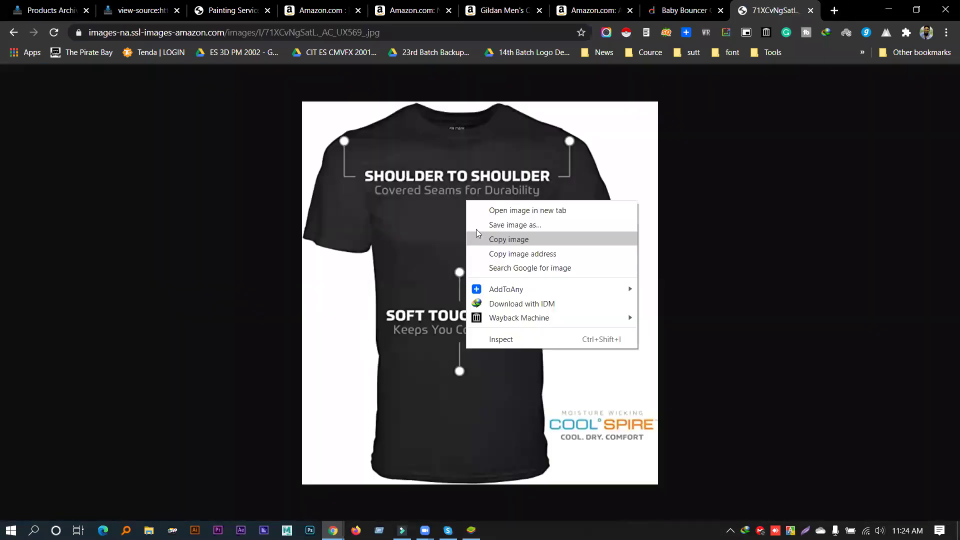
{"action": "left_click", "coordinate": [436, 211]}
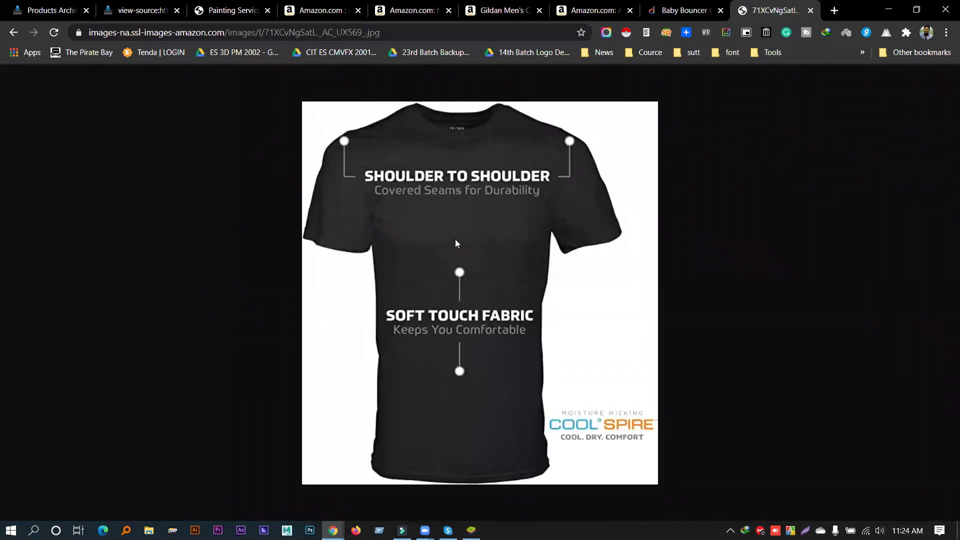
{"action": "right_click", "coordinate": [436, 212]}
{"action": "left_click", "coordinate": [340, 242]}
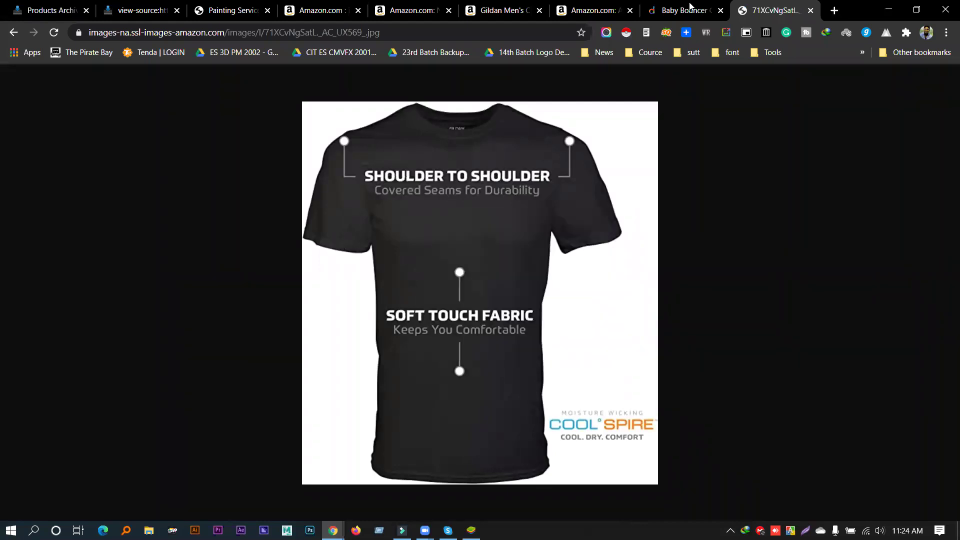
Browse the iPhone 11 and Baby Bouncer tabs, then return to the Gildan T-shirt page
{"action": "left_click", "coordinate": [584, 6]}
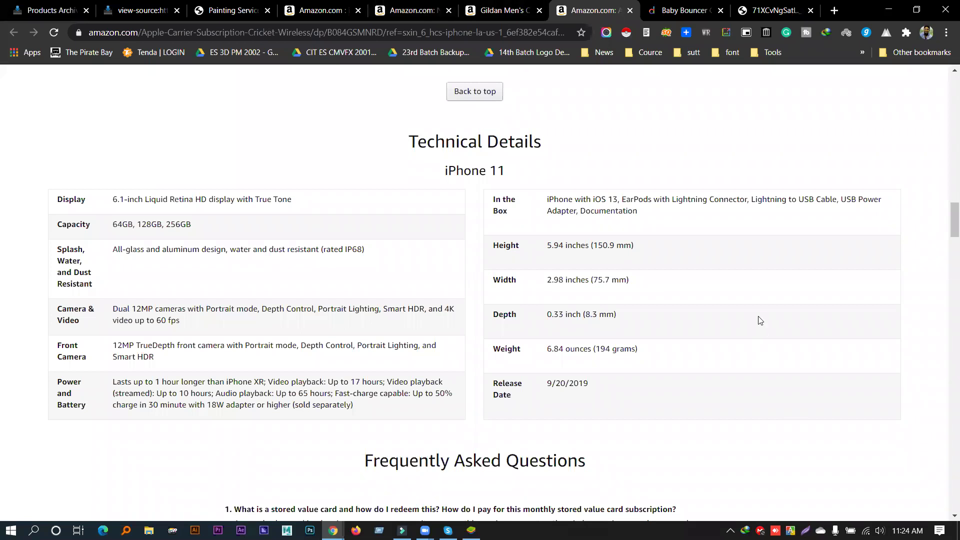
{"action": "scroll", "coordinate": [755, 331], "scroll_direction": "up", "scroll_amount": 12}
{"action": "scroll", "coordinate": [759, 357], "scroll_direction": "up", "scroll_amount": 15}
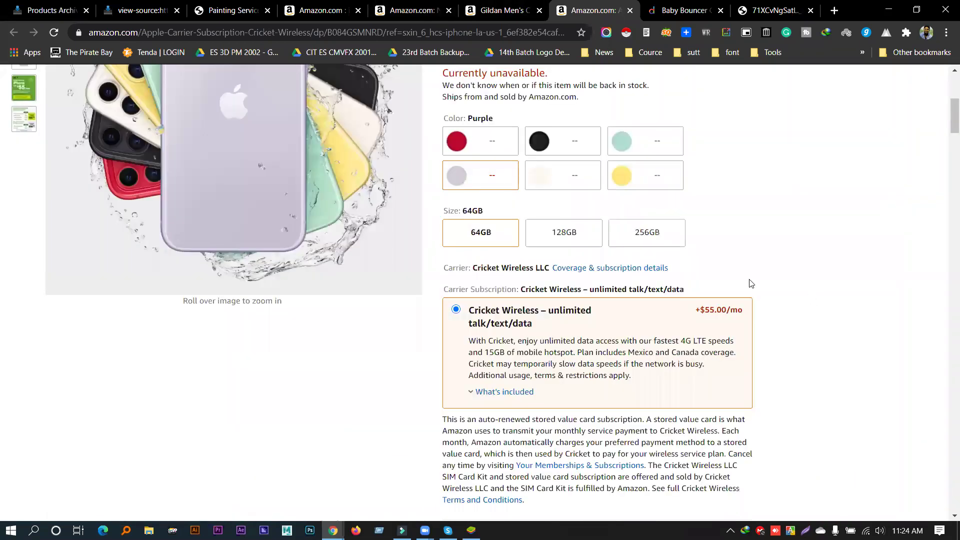
{"action": "scroll", "coordinate": [749, 280], "scroll_direction": "up", "scroll_amount": 6}
{"action": "left_click", "coordinate": [787, 195]}
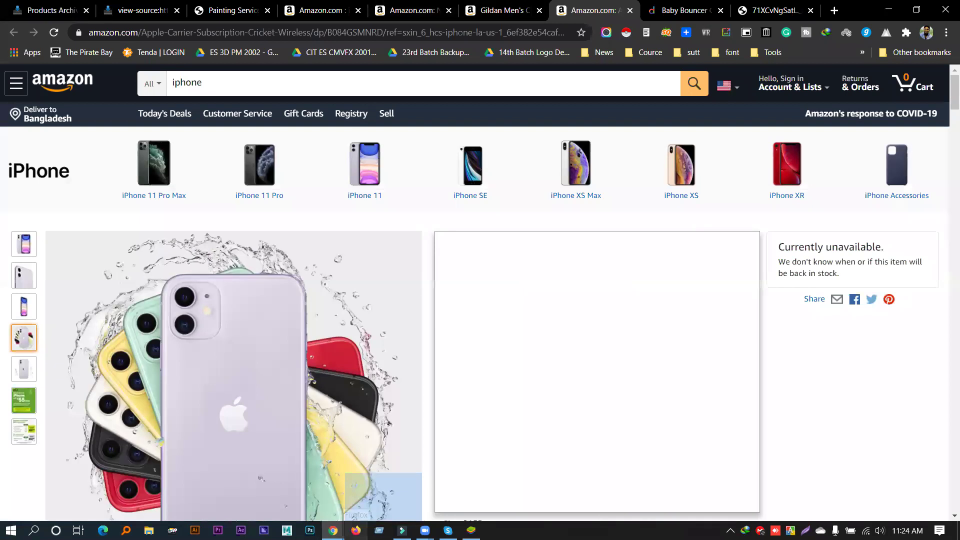
{"action": "left_click", "coordinate": [683, 5]}
{"action": "left_click", "coordinate": [575, 6]}
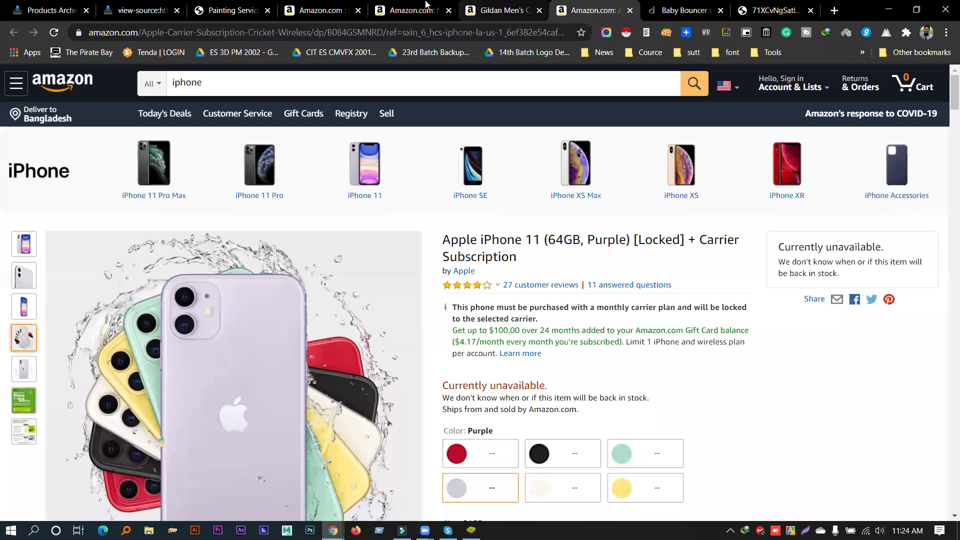
{"action": "left_click", "coordinate": [492, 6]}
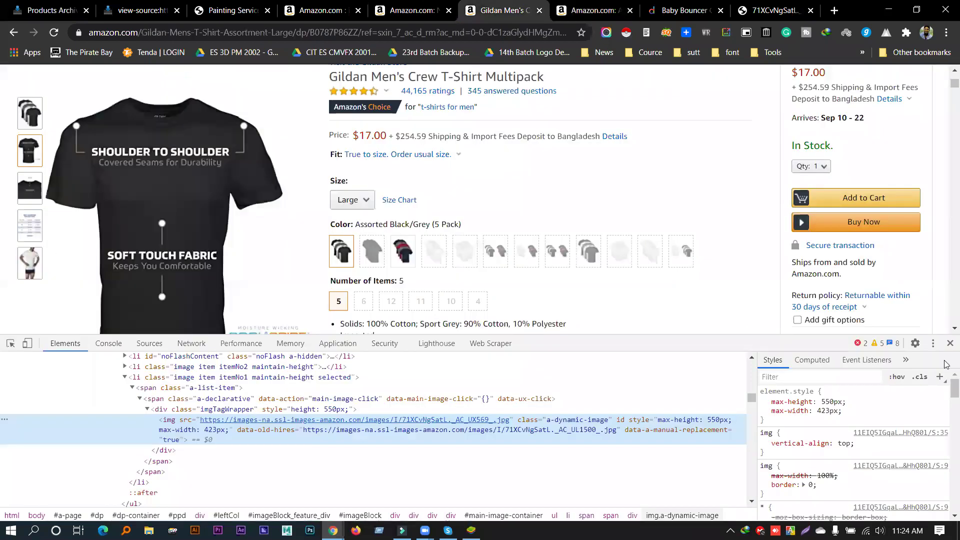
Close DevTools and screenshot the Gildan size chart, saving it as a PNG in Divi
{"action": "key", "text": "F12"}
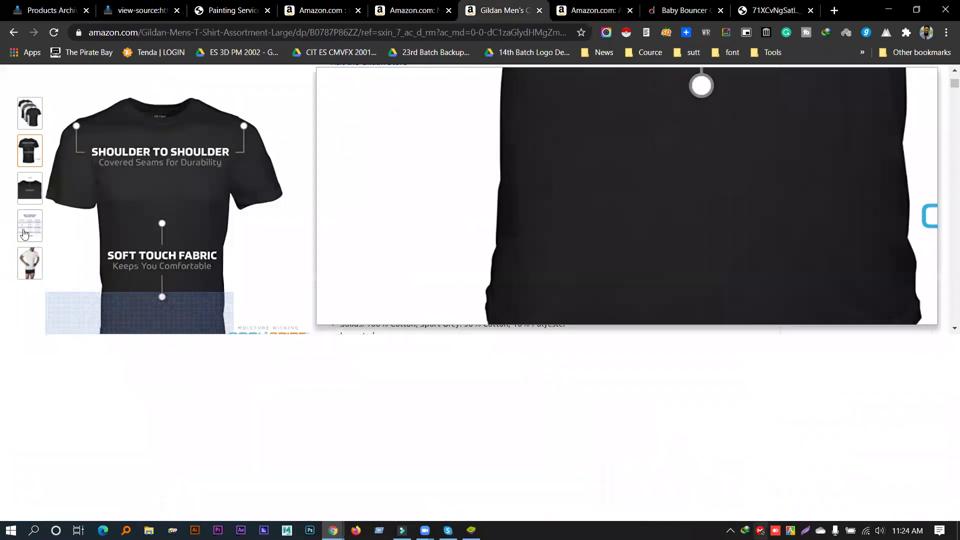
{"action": "mouse_move", "coordinate": [25, 235]}
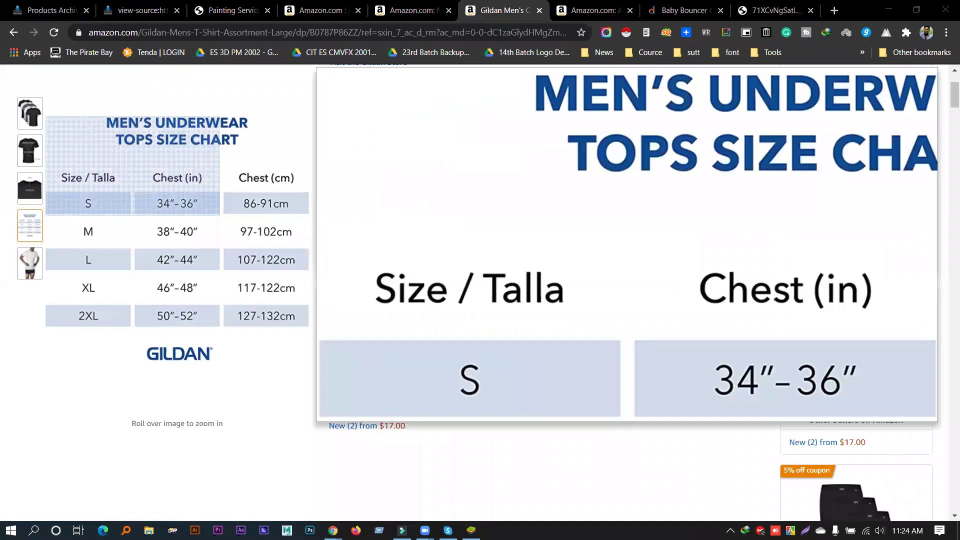
{"action": "key", "text": "Print"}
{"action": "left_click_drag", "start_coordinate": [318, 454], "coordinate": [319, 379]}
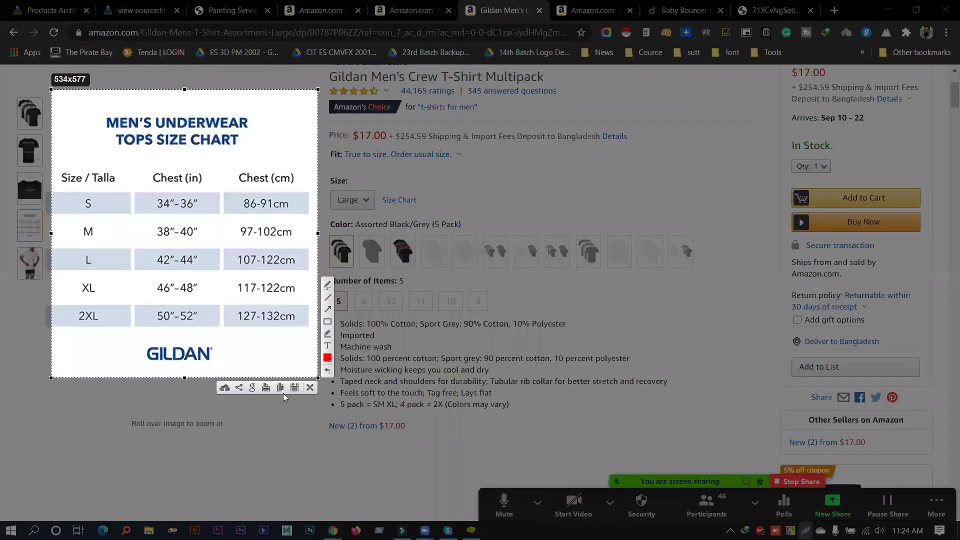
{"action": "key", "text": "ctrl+s"}
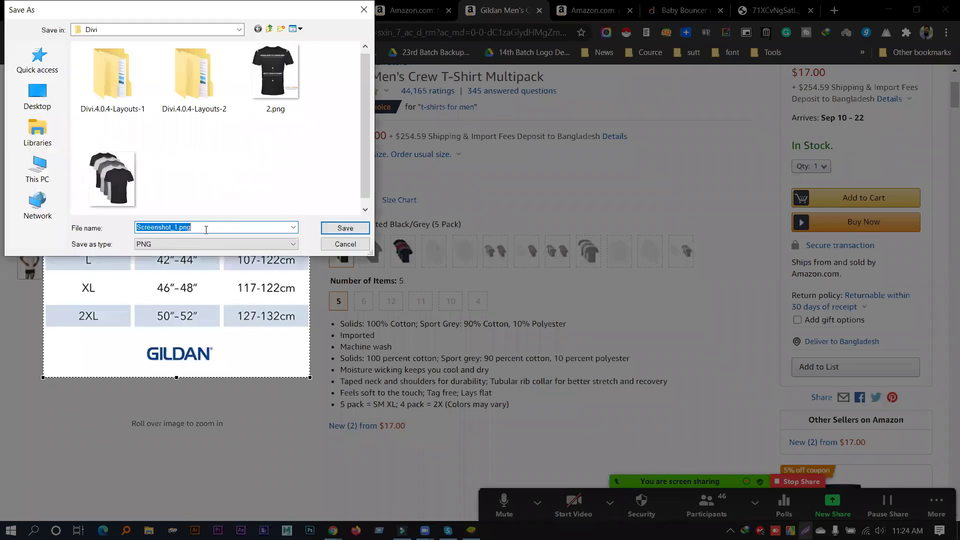
{"action": "type", "text": "2"}
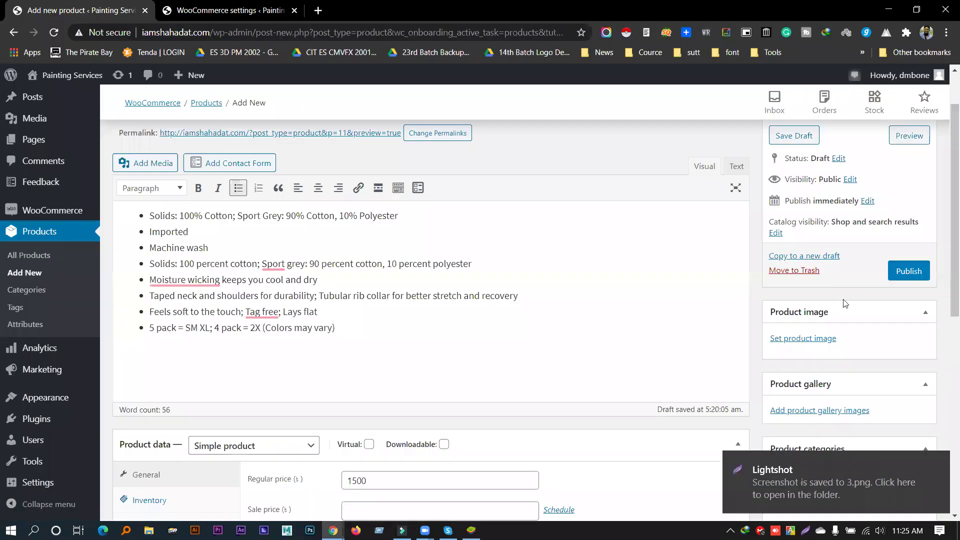
{"action": "scroll", "coordinate": [846, 304], "scroll_direction": "down", "scroll_amount": 1}
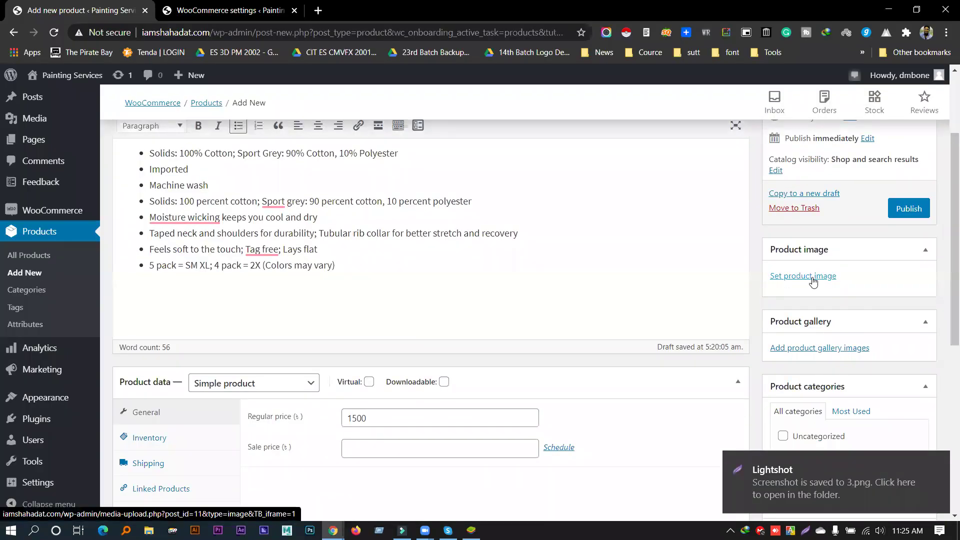
Open the product image media picker to choose an uploaded screenshot
{"action": "key", "text": "alt+Tab"}
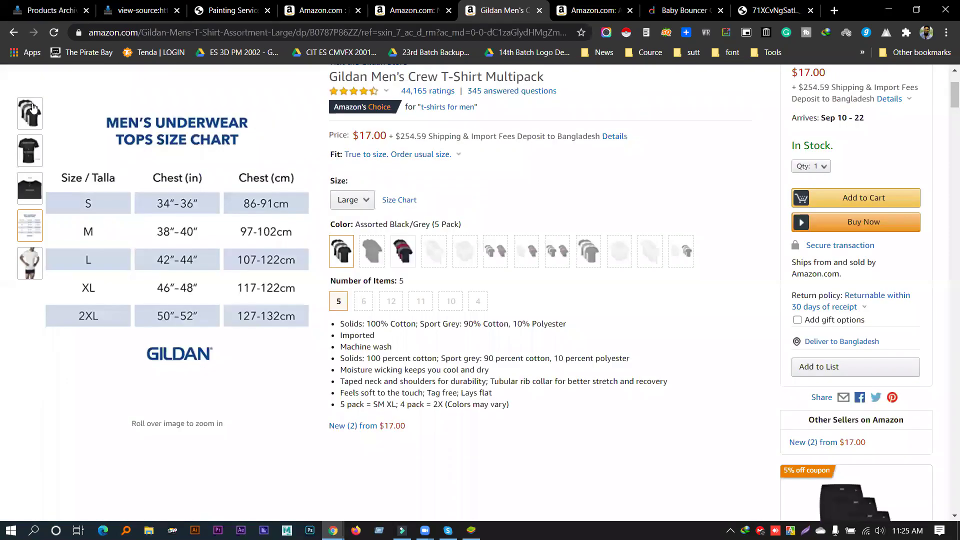
{"action": "mouse_move", "coordinate": [306, 164]}
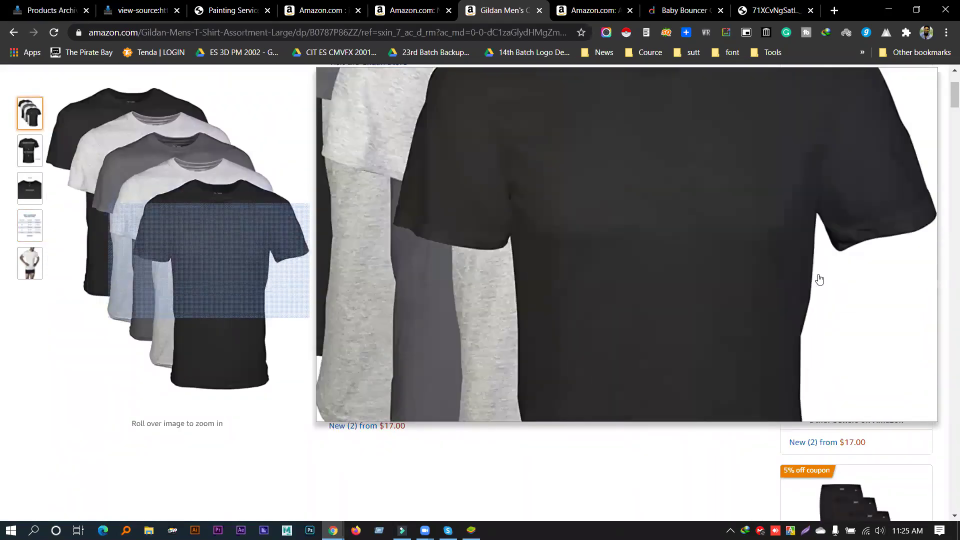
{"action": "key", "text": "alt+Tab"}
{"action": "left_click", "coordinate": [820, 279]}
{"action": "left_click", "coordinate": [441, 305]}
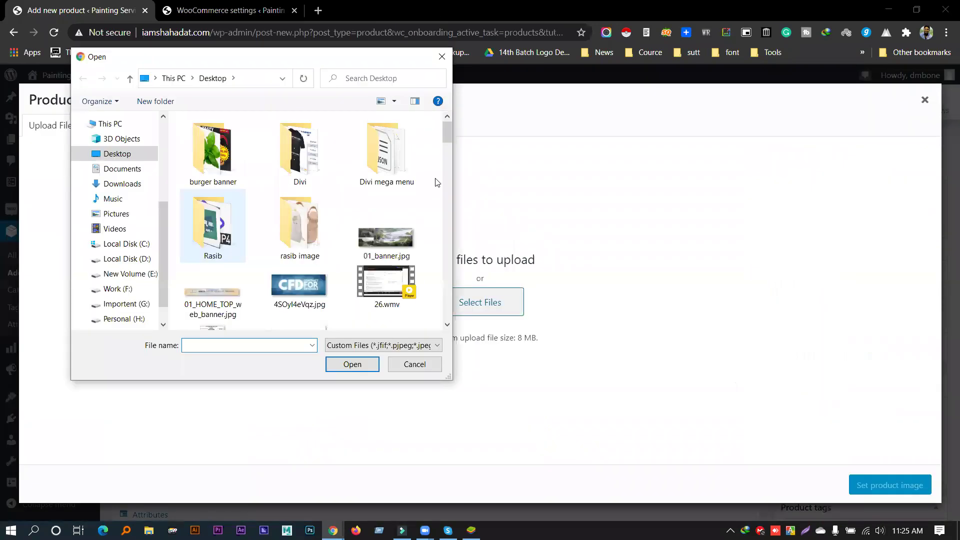
{"action": "scroll", "coordinate": [278, 228], "scroll_direction": "down", "scroll_amount": 3}
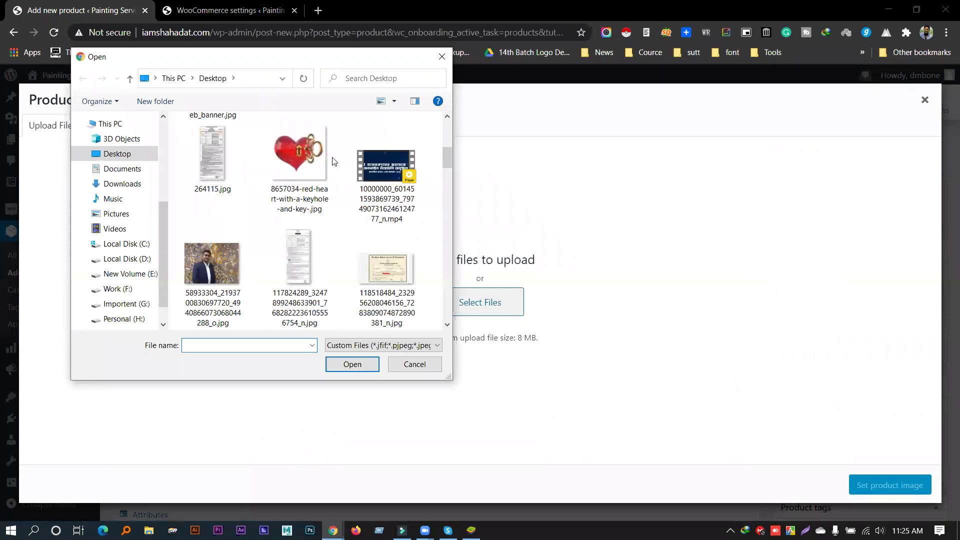
{"action": "scroll", "coordinate": [320, 165], "scroll_direction": "up", "scroll_amount": 3}
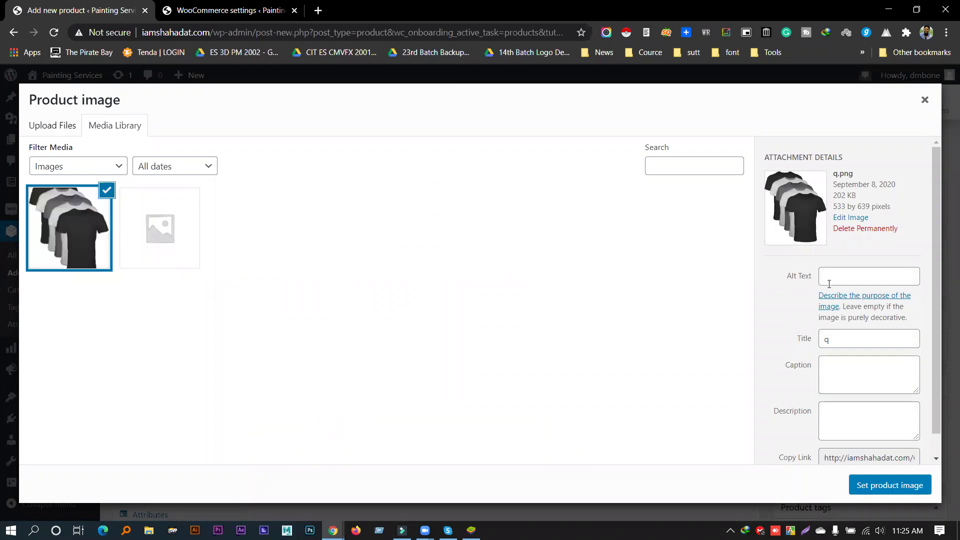
Give q.png the alt text 'as' and set the T-shirt stack as the product image
{"action": "left_click", "coordinate": [783, 280]}
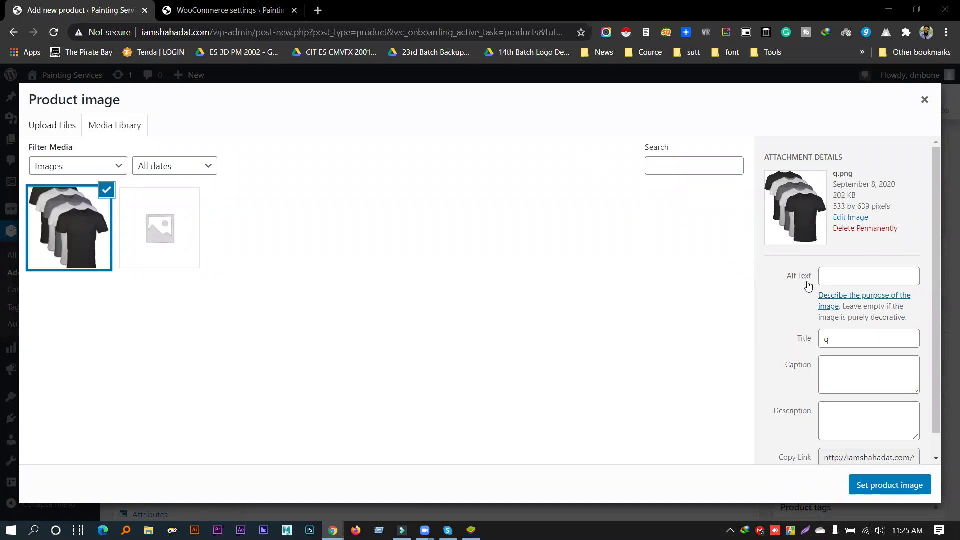
{"action": "left_click", "coordinate": [829, 274]}
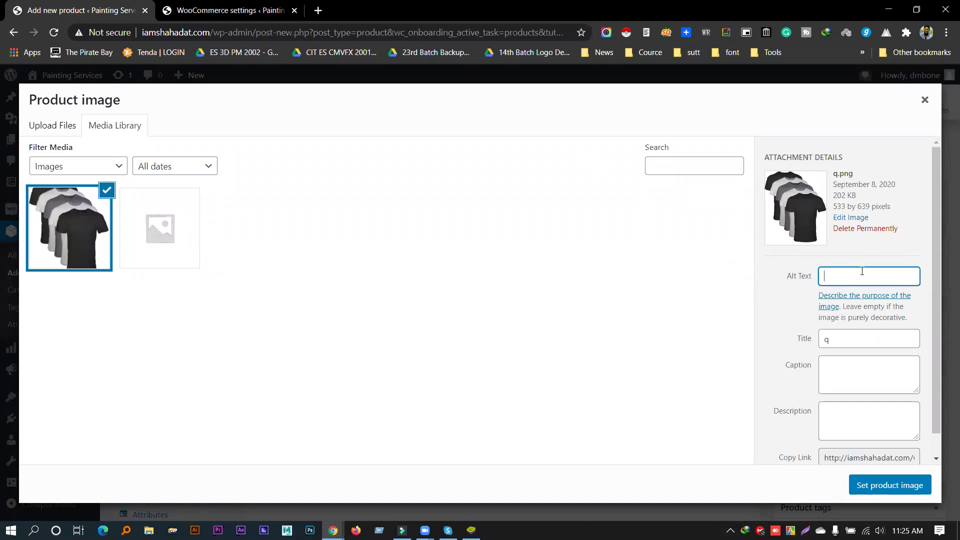
{"action": "type", "text": "as"}
{"action": "left_click", "coordinate": [886, 484]}
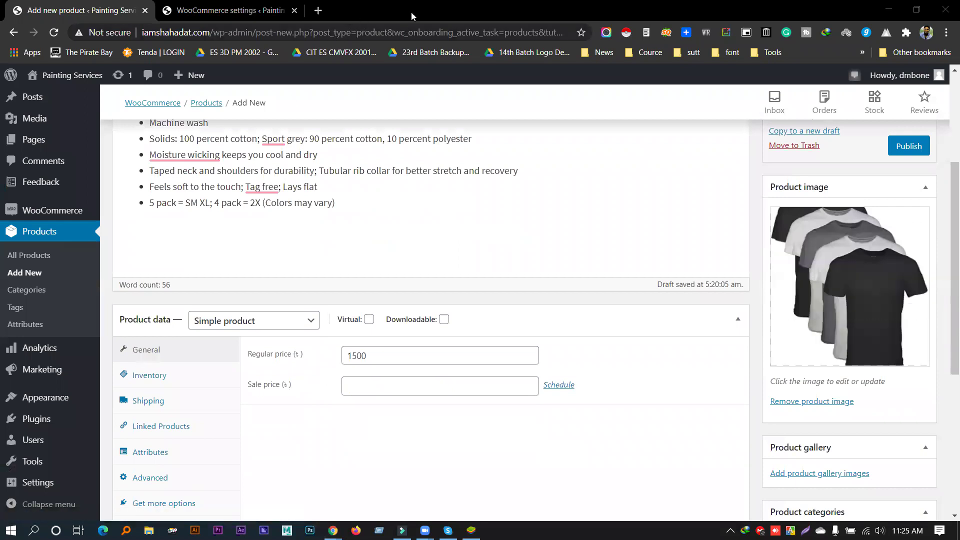
{"action": "key", "text": "alt+Tab"}
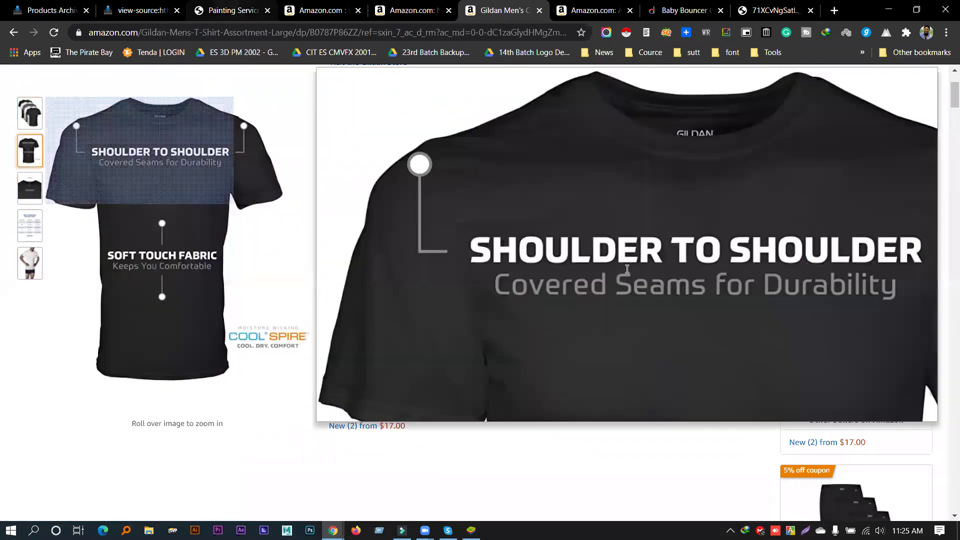
{"action": "key", "text": "alt+Tab"}
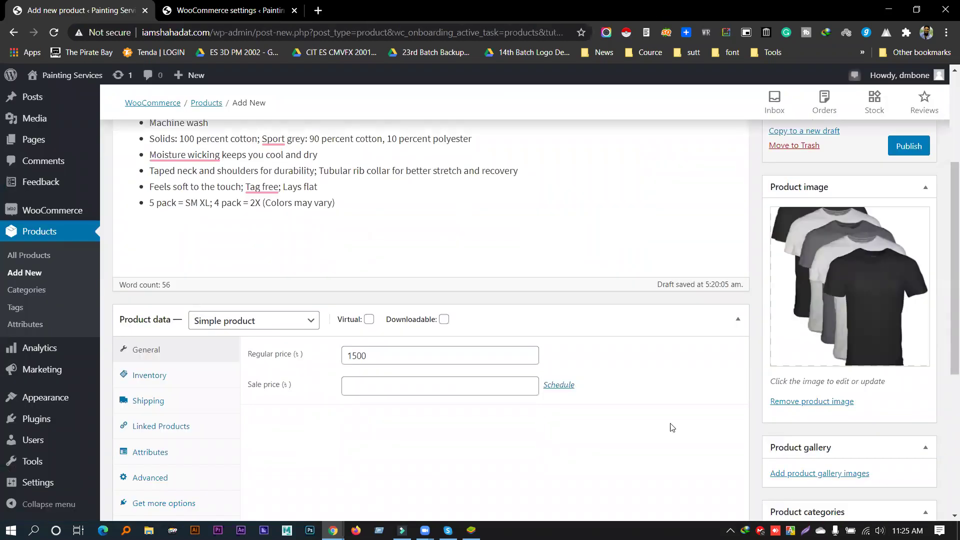
{"action": "scroll", "coordinate": [807, 358], "scroll_direction": "down", "scroll_amount": 3}
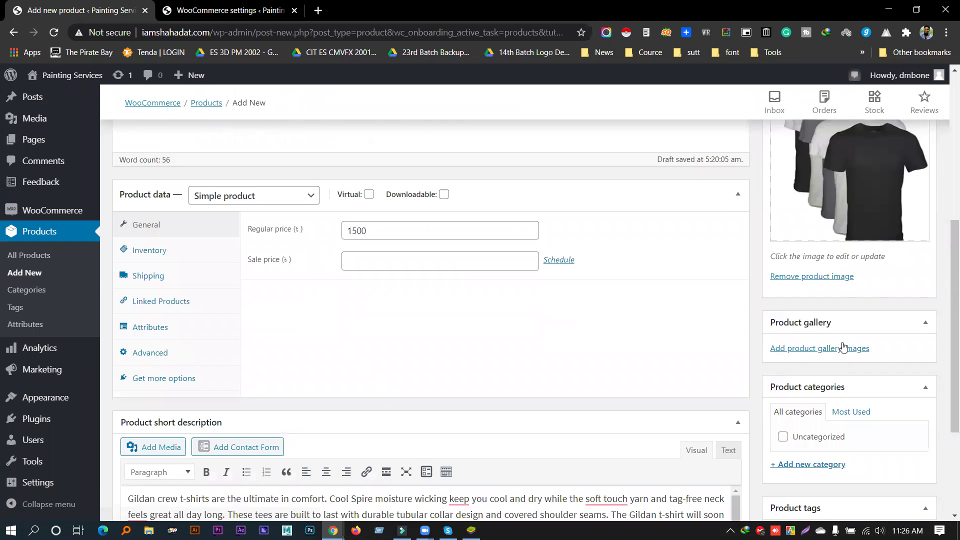
Add both screenshots to the product gallery, ordering the size chart before the black T-shirt photo
{"action": "left_click", "coordinate": [813, 353]}
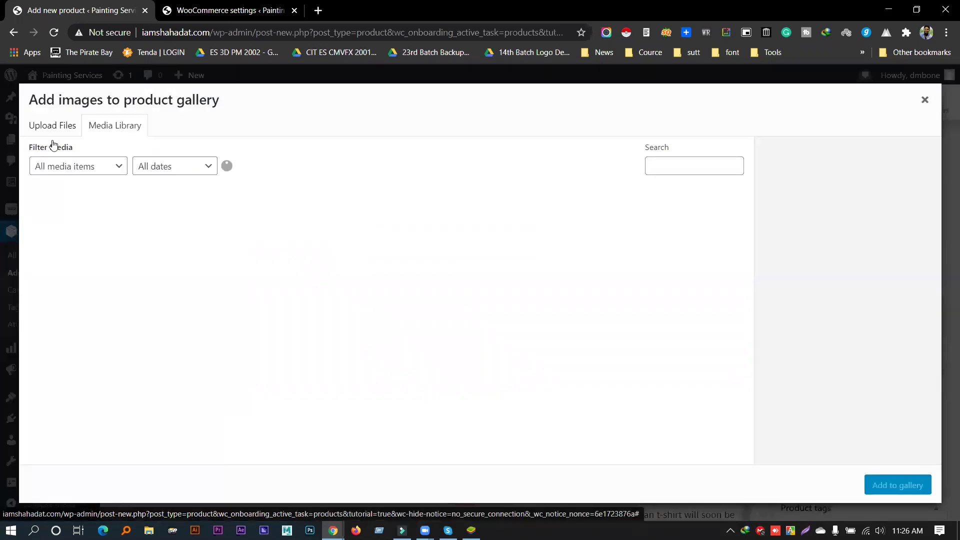
{"action": "left_click", "coordinate": [441, 296]}
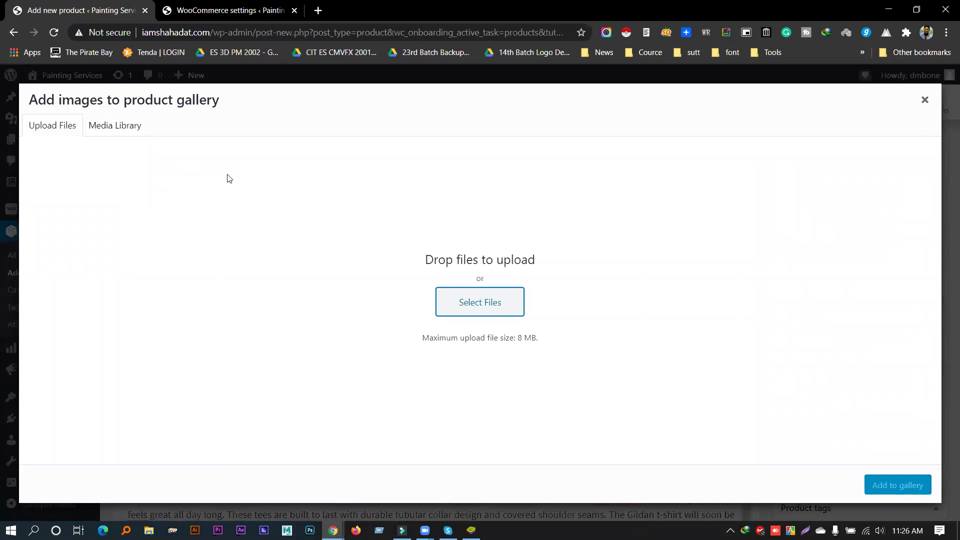
{"action": "left_click", "coordinate": [352, 364]}
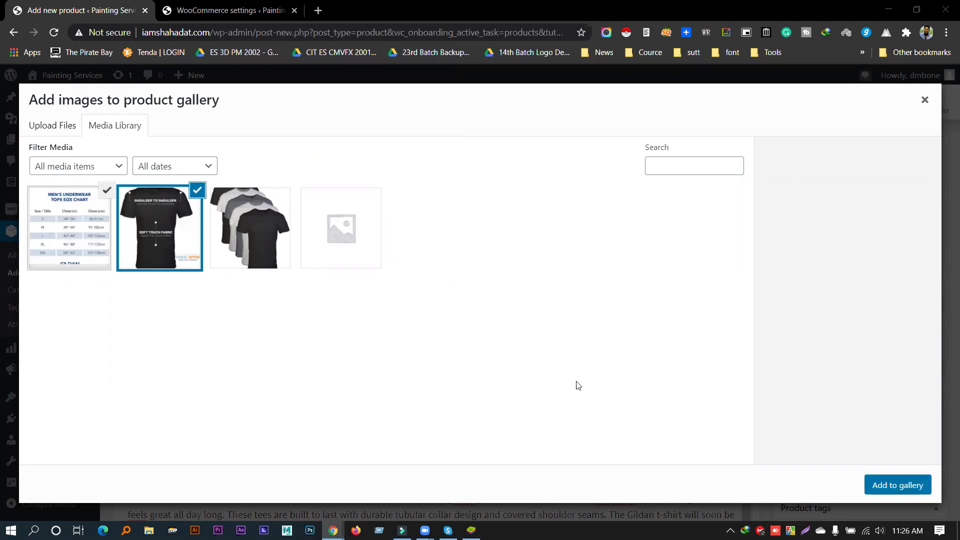
{"action": "left_click", "coordinate": [898, 485]}
{"action": "scroll", "coordinate": [912, 243], "scroll_direction": "down", "scroll_amount": 1}
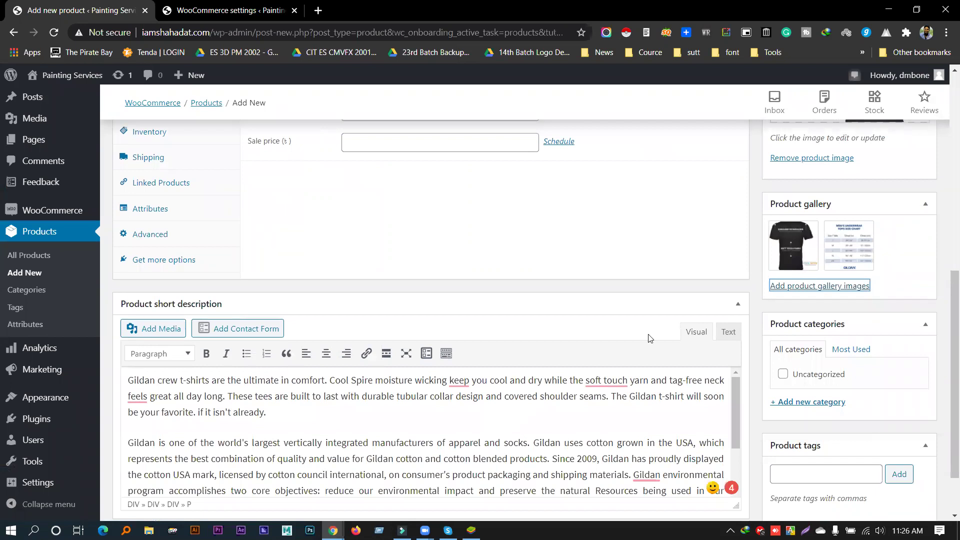
{"action": "left_click_drag", "start_coordinate": [768, 239], "coordinate": [853, 240]}
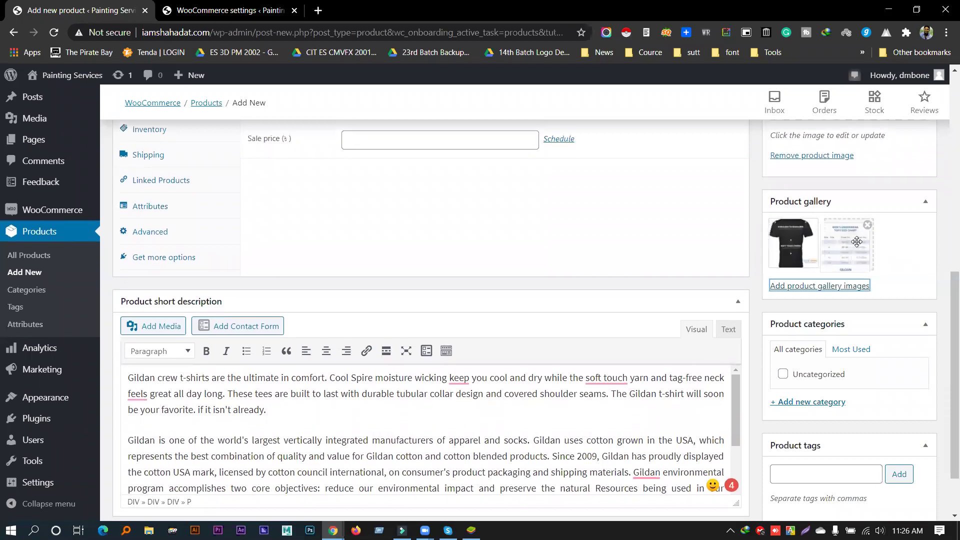
{"action": "left_click_drag", "start_coordinate": [850, 242], "coordinate": [857, 242]}
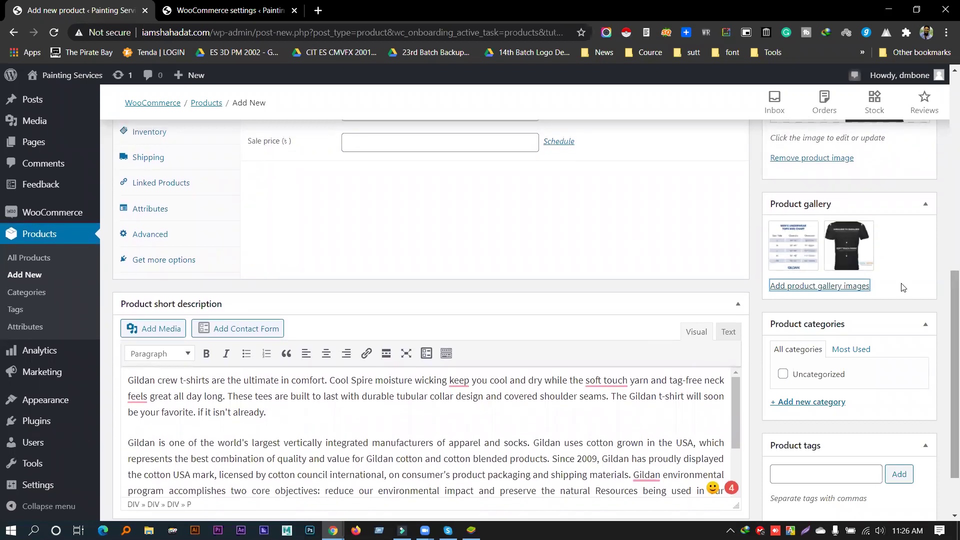
{"action": "scroll", "coordinate": [563, 291], "scroll_direction": "down", "scroll_amount": 1}
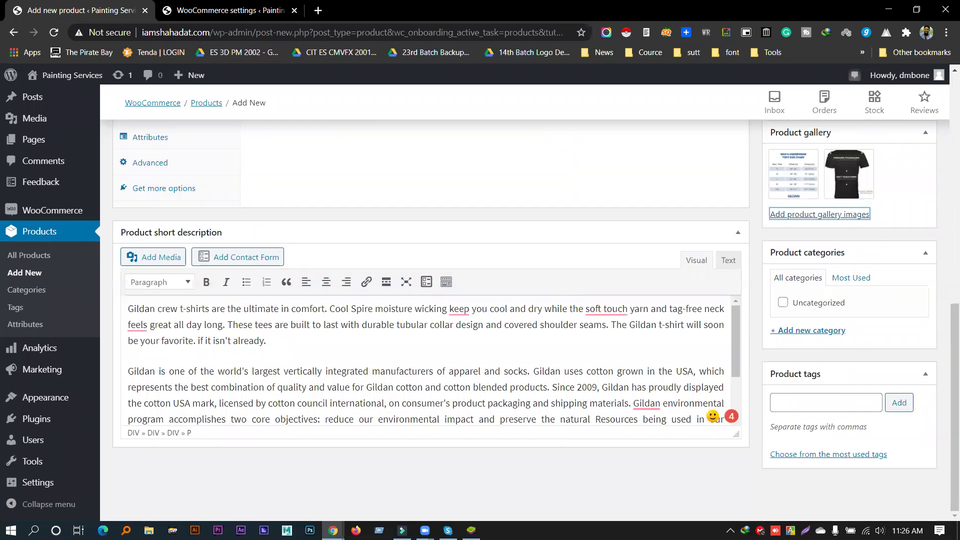
Copy 't-shirts' from the short description and create a ticked t-shirts product category
{"action": "left_click_drag", "start_coordinate": [209, 309], "coordinate": [180, 308]}
{"action": "key", "text": "ctrl+c"}
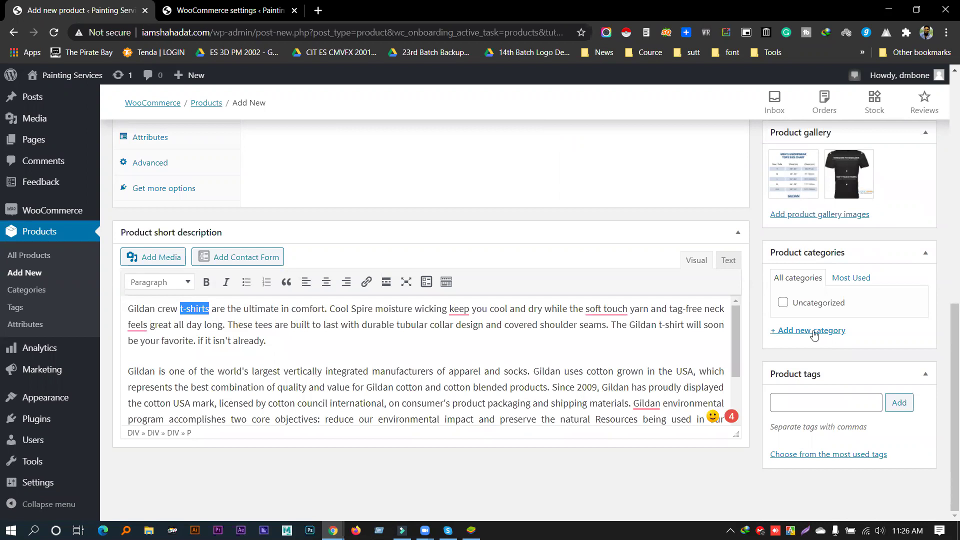
{"action": "left_click", "coordinate": [813, 331]}
{"action": "key", "text": "ctrl+v"}
{"action": "left_click", "coordinate": [809, 422]}
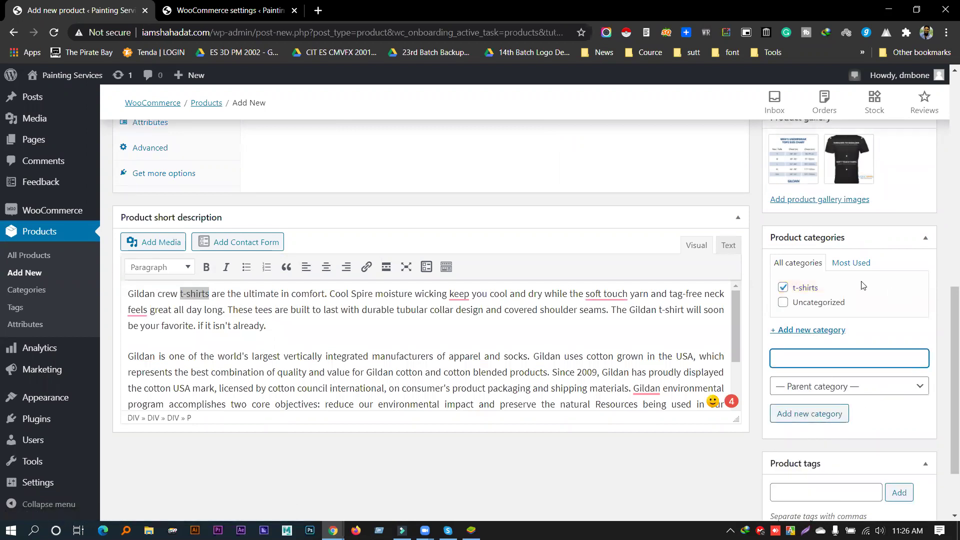
Add the t-shirts product tag and publish the product
{"action": "scroll", "coordinate": [861, 285], "scroll_direction": "down", "scroll_amount": 2}
{"action": "left_click", "coordinate": [801, 403]}
{"action": "key", "text": "ctrl+v"}
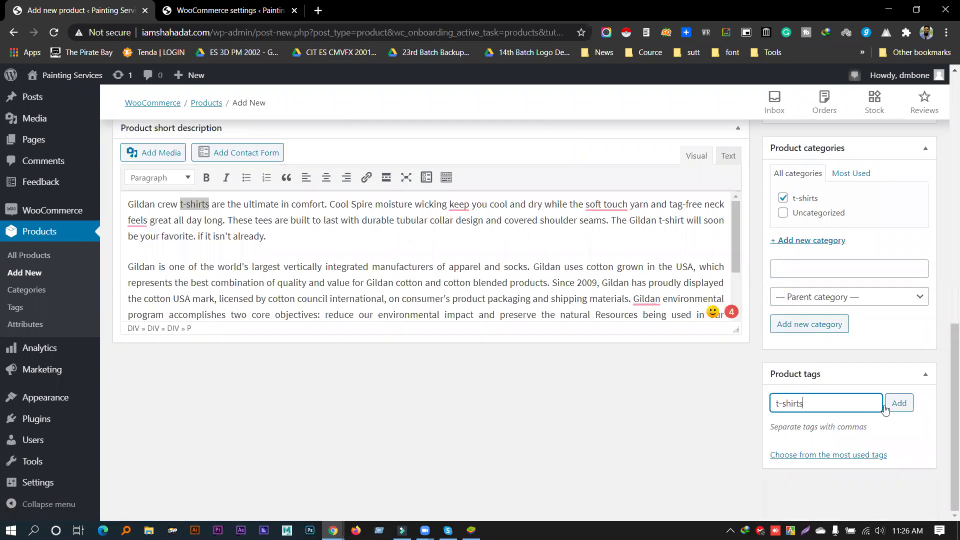
{"action": "left_click", "coordinate": [899, 403]}
{"action": "scroll", "coordinate": [708, 398], "scroll_direction": "up", "scroll_amount": 5}
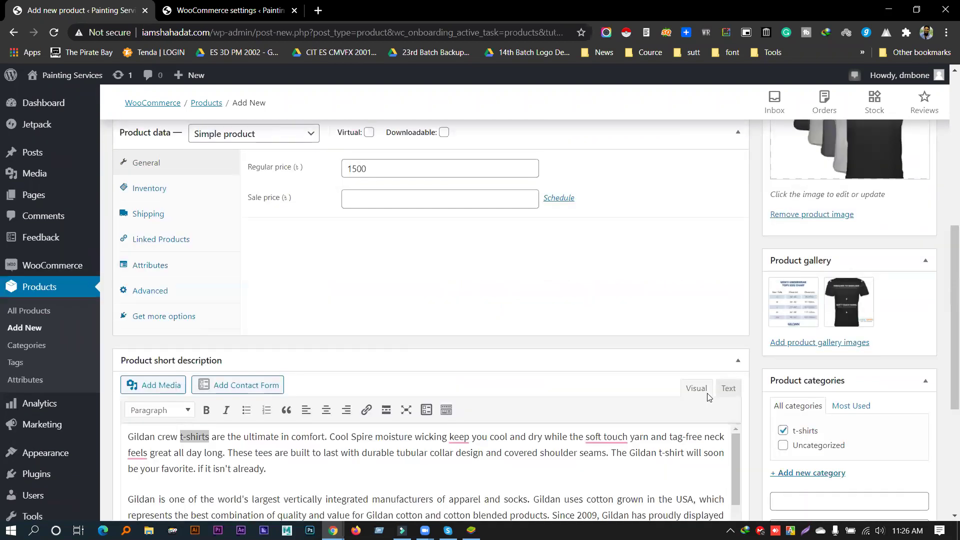
{"action": "scroll", "coordinate": [708, 396], "scroll_direction": "up", "scroll_amount": 7}
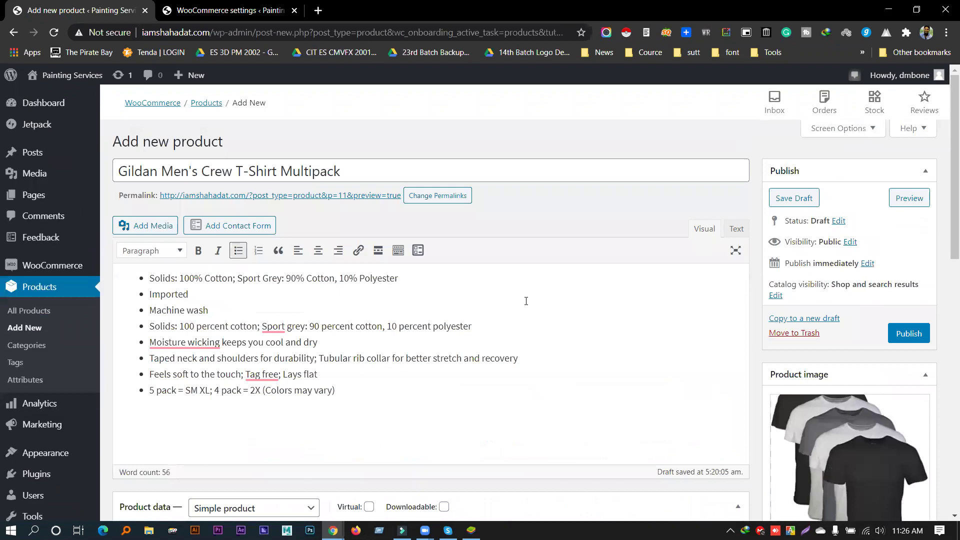
{"action": "left_click", "coordinate": [907, 340]}
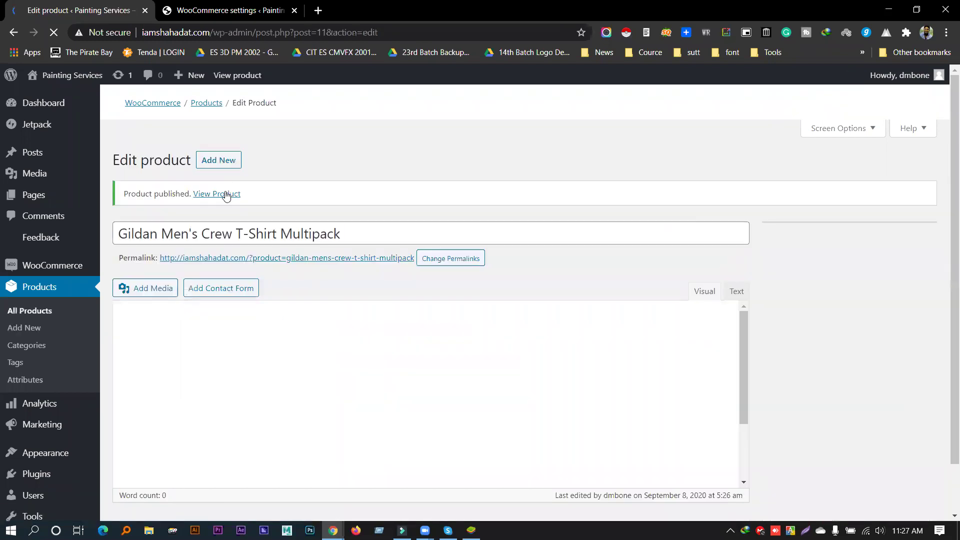
{"action": "left_click", "coordinate": [223, 6]}
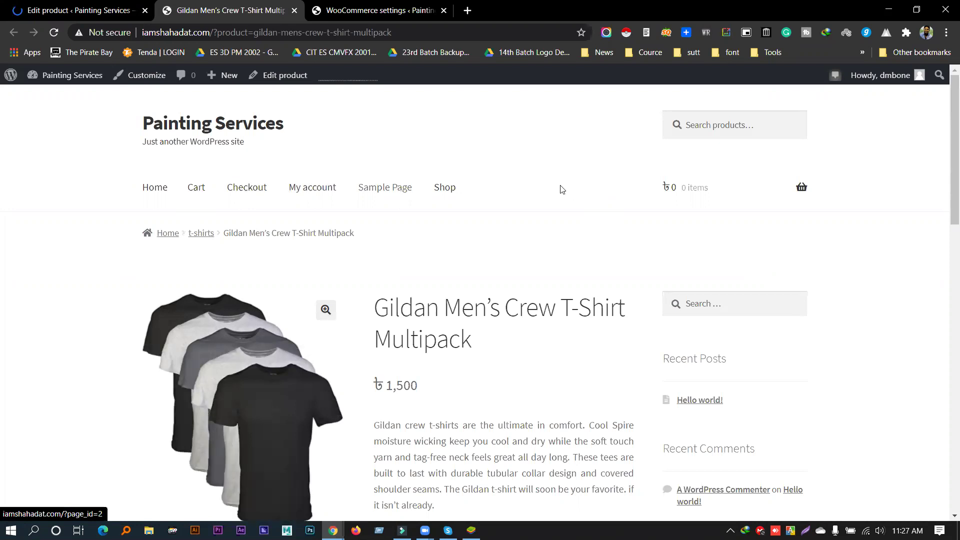
{"action": "scroll", "coordinate": [495, 203], "scroll_direction": "down", "scroll_amount": 1}
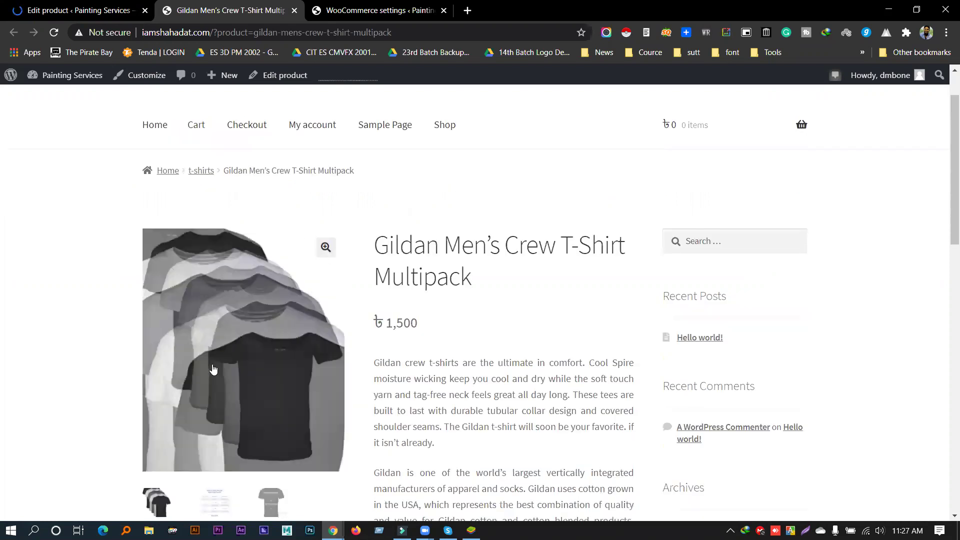
{"action": "scroll", "coordinate": [213, 369], "scroll_direction": "down", "scroll_amount": 2}
{"action": "left_click", "coordinate": [271, 361]}
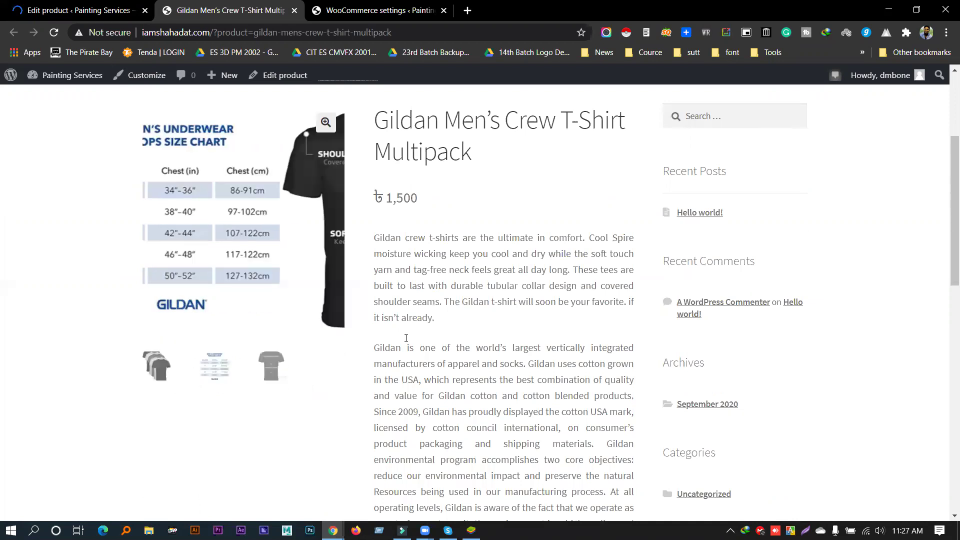
{"action": "scroll", "coordinate": [407, 338], "scroll_direction": "up", "scroll_amount": 2}
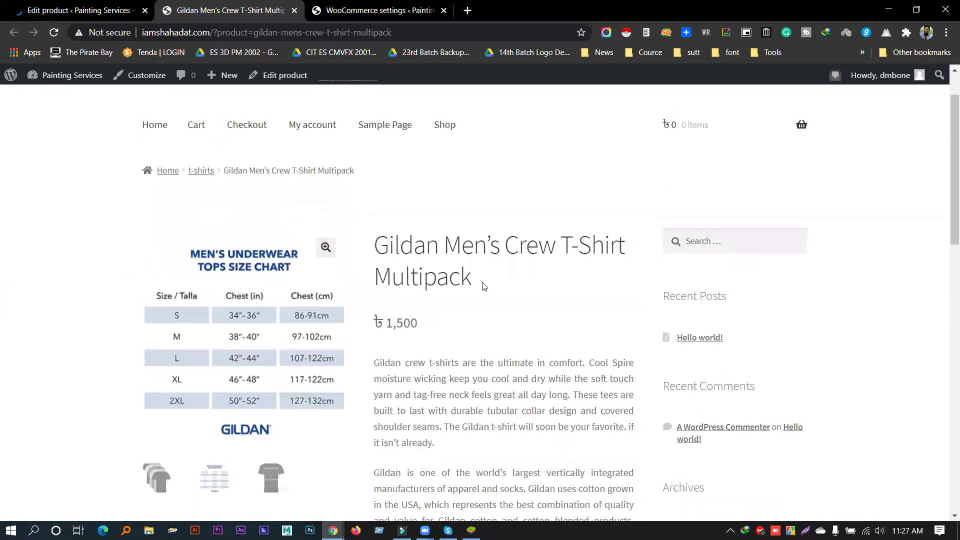
{"action": "triple_click", "coordinate": [483, 287]}
{"action": "scroll", "coordinate": [474, 317], "scroll_direction": "down", "scroll_amount": 5}
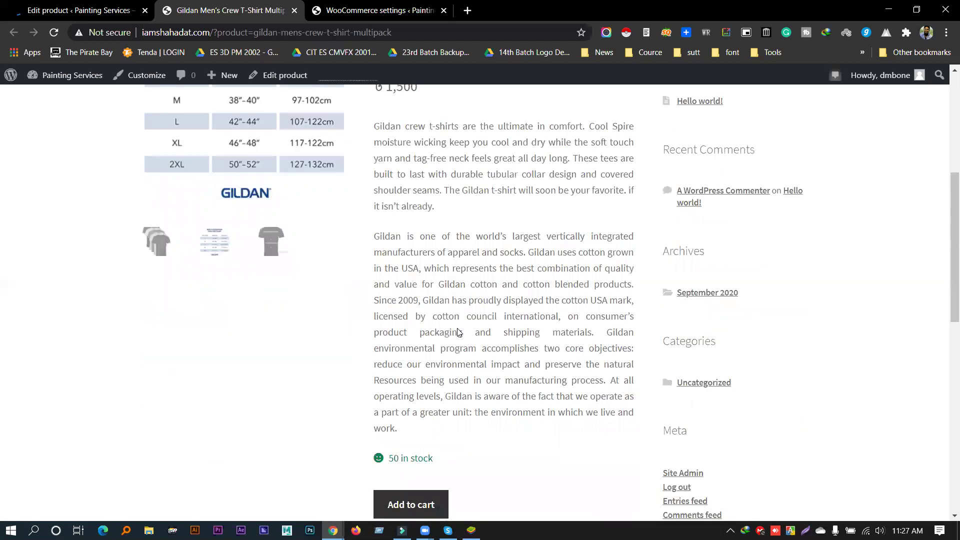
{"action": "scroll", "coordinate": [459, 332], "scroll_direction": "down", "scroll_amount": 9}
{"action": "scroll", "coordinate": [464, 288], "scroll_direction": "up", "scroll_amount": 6}
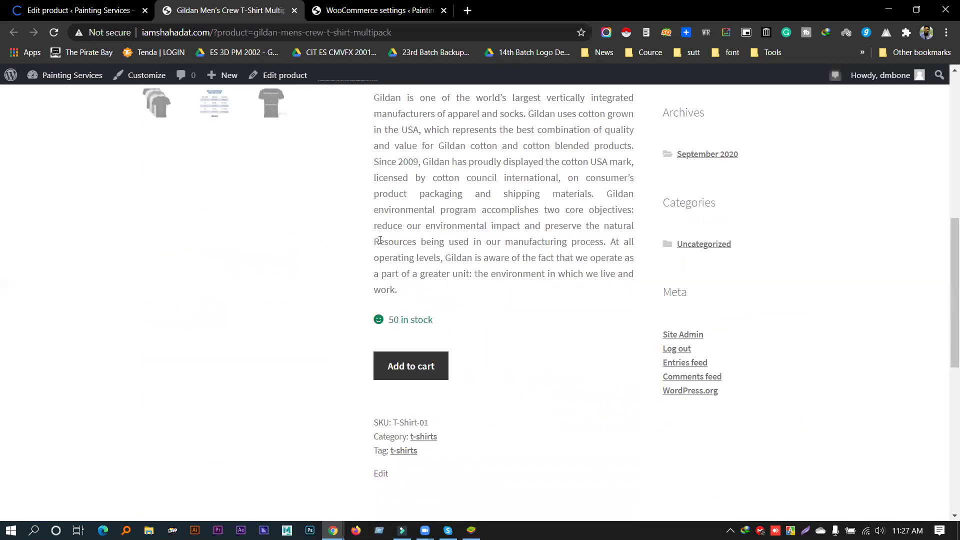
{"action": "scroll", "coordinate": [380, 240], "scroll_direction": "up", "scroll_amount": 5}
{"action": "left_click_drag", "start_coordinate": [448, 440], "coordinate": [374, 235]}
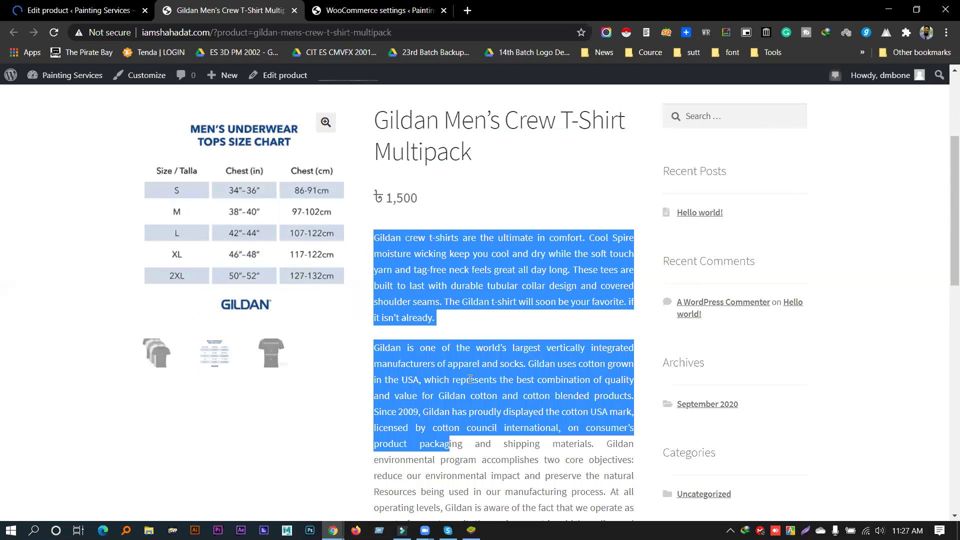
{"action": "triple_click", "coordinate": [445, 363]}
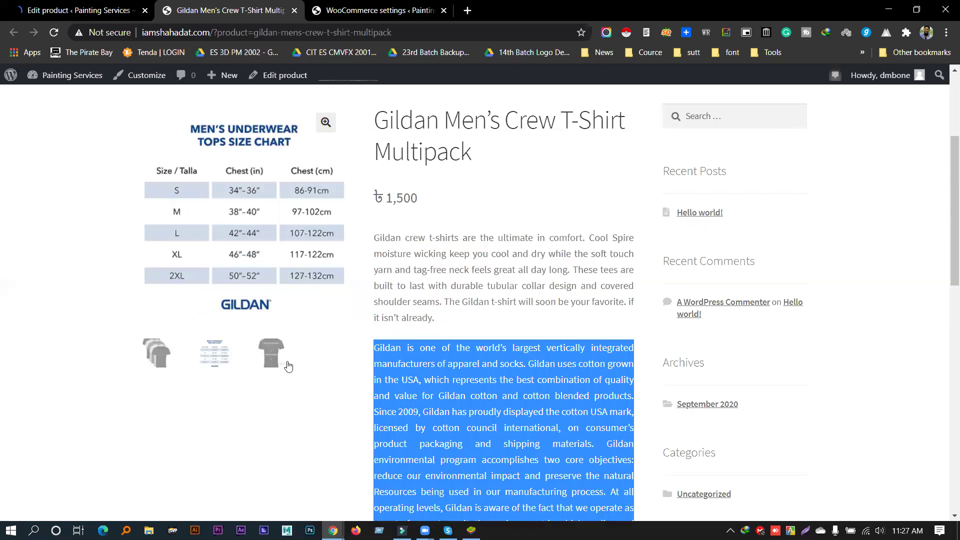
{"action": "key", "text": "ctrl+1"}
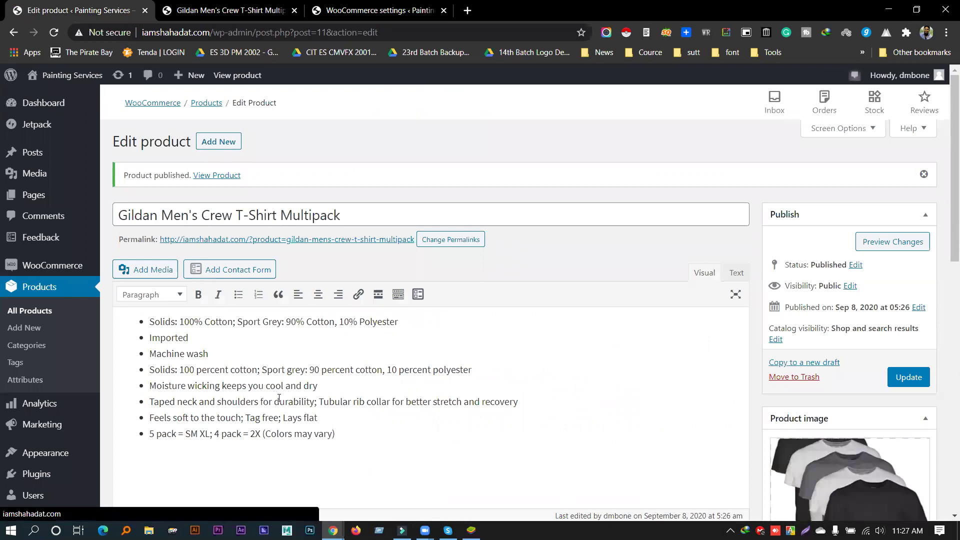
Copy the two Gildan short-description paragraphs into the main description below the bullets
{"action": "scroll", "coordinate": [279, 399], "scroll_direction": "down", "scroll_amount": 10}
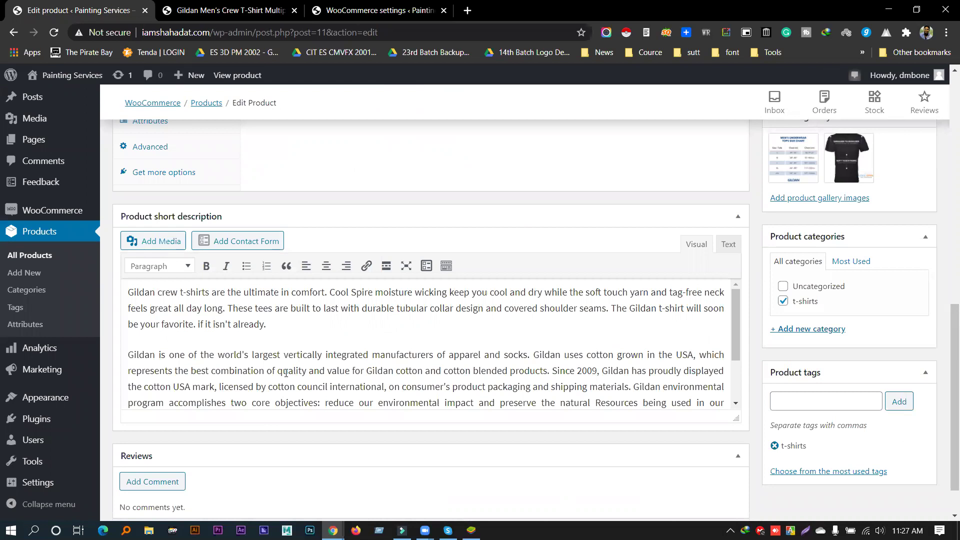
{"action": "triple_click", "coordinate": [318, 368]}
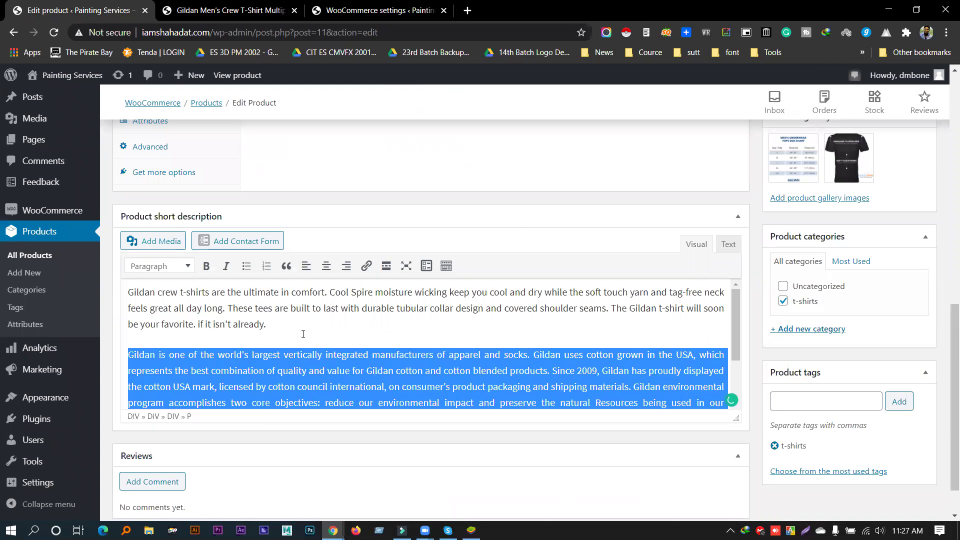
{"action": "key", "text": "ctrl+a"}
{"action": "key", "text": "ctrl+c"}
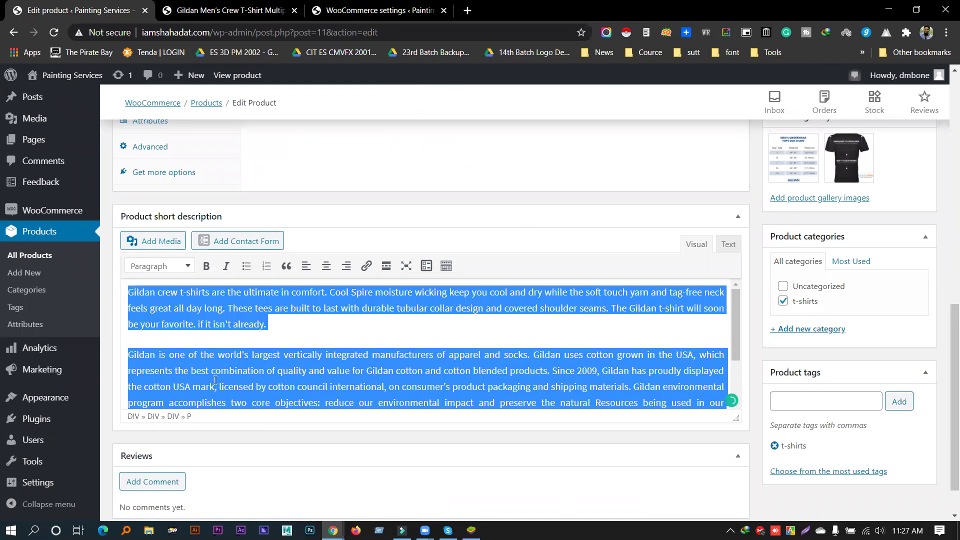
{"action": "scroll", "coordinate": [215, 380], "scroll_direction": "up", "scroll_amount": 10}
{"action": "left_click", "coordinate": [164, 408]}
{"action": "key", "text": "ctrl+v"}
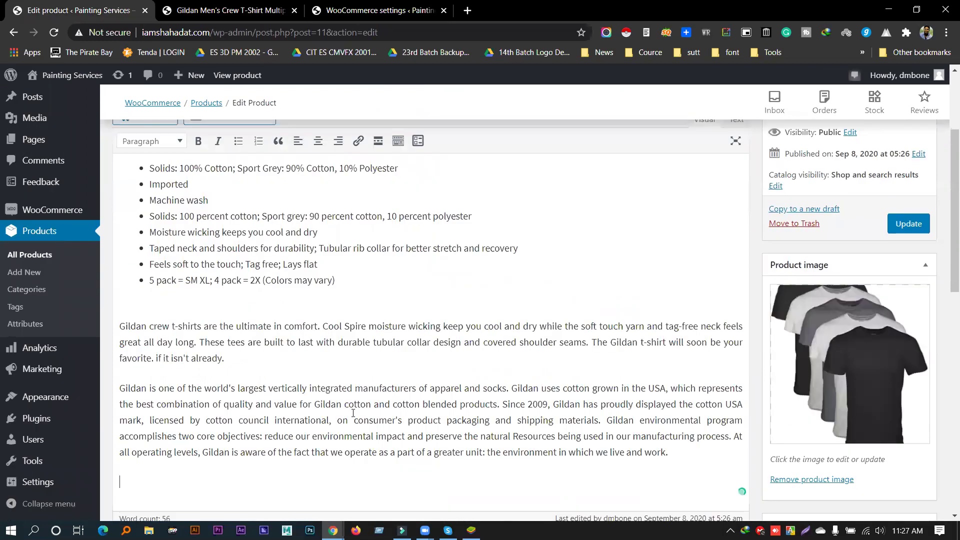
Move the feature bullet list from the main description into the short description
{"action": "scroll", "coordinate": [353, 414], "scroll_direction": "up", "scroll_amount": 2}
{"action": "triple_click", "coordinate": [196, 311]}
{"action": "key", "text": "ctrl+c"}
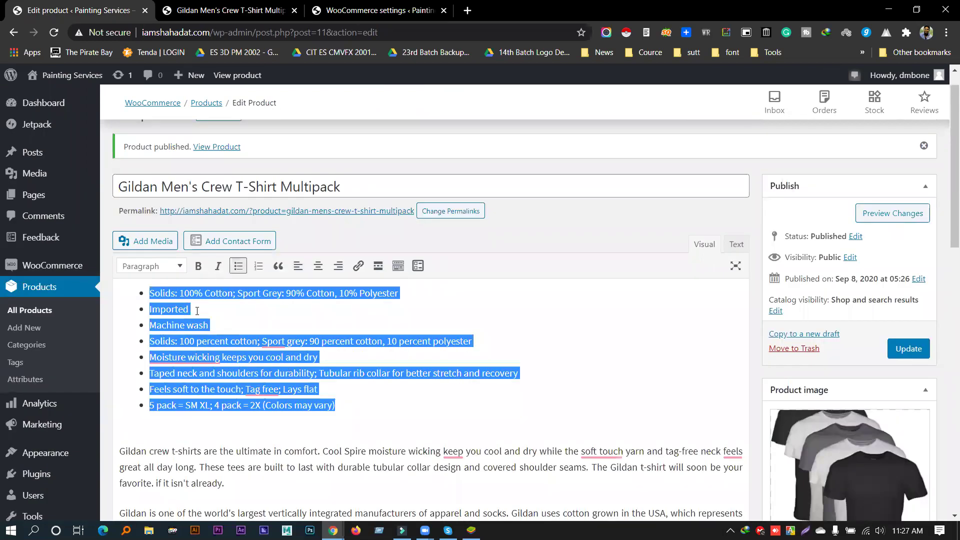
{"action": "key", "text": "BackSpace"}
{"action": "key", "text": "BackSpace"}
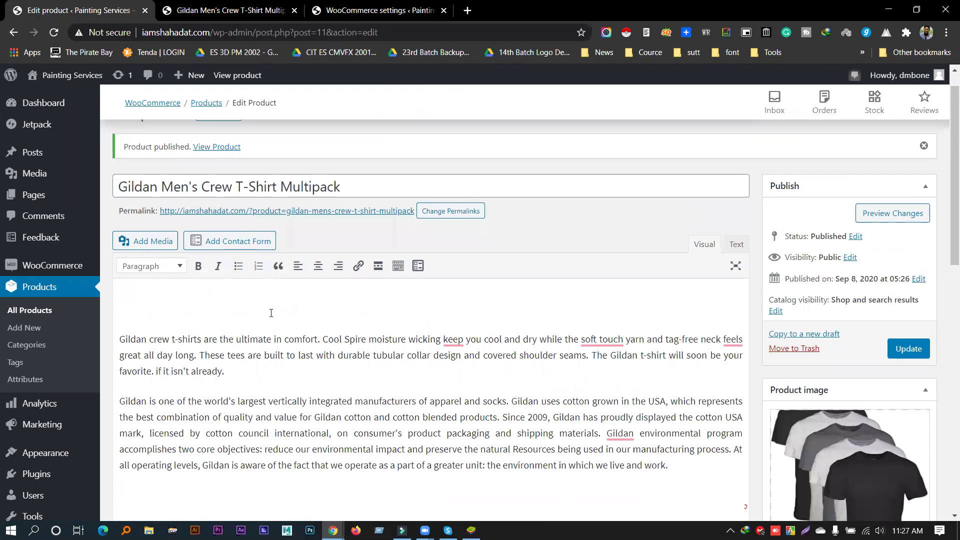
{"action": "key", "text": "Delete"}
{"action": "scroll", "coordinate": [224, 267], "scroll_direction": "down", "scroll_amount": 10}
{"action": "left_click", "coordinate": [220, 261]}
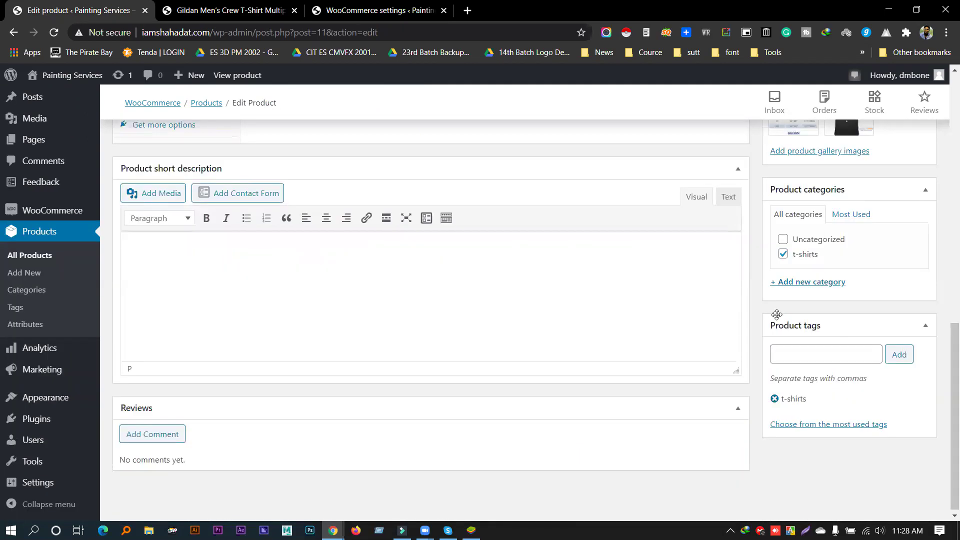
{"action": "key", "text": "ctrl+v"}
Save the product update with the rearranged descriptions
{"action": "scroll", "coordinate": [881, 300], "scroll_direction": "up", "scroll_amount": 5}
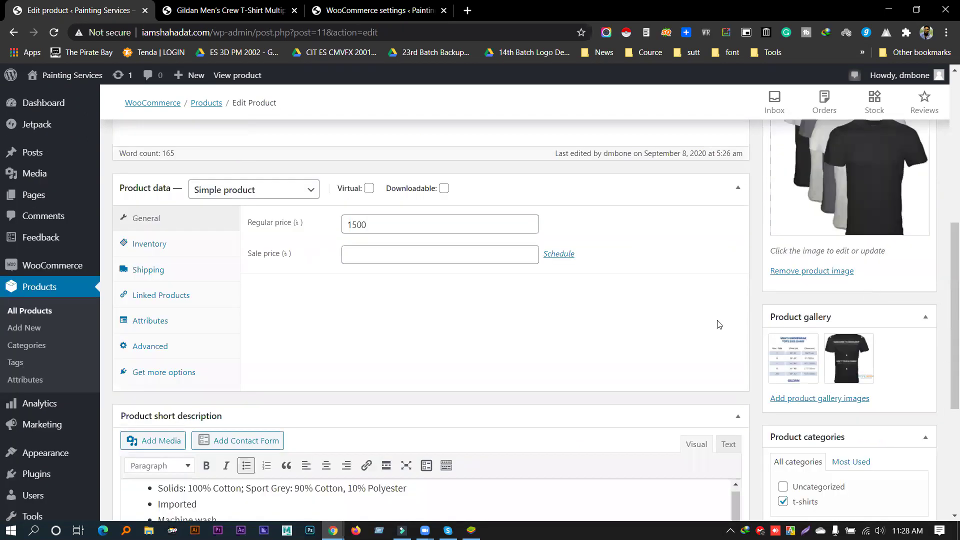
{"action": "scroll", "coordinate": [720, 323], "scroll_direction": "up", "scroll_amount": 5}
{"action": "key", "text": "ctrl+s"}
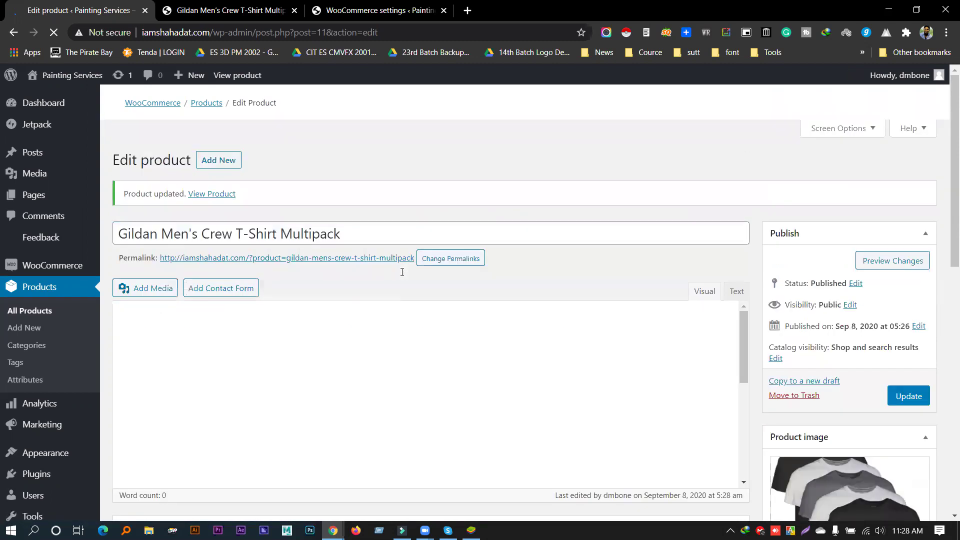
{"action": "key", "text": "ctrl+Tab"}
Reload the Gildan product page and review its title, ₺1,500 price and feature bullets
{"action": "left_click", "coordinate": [53, 33]}
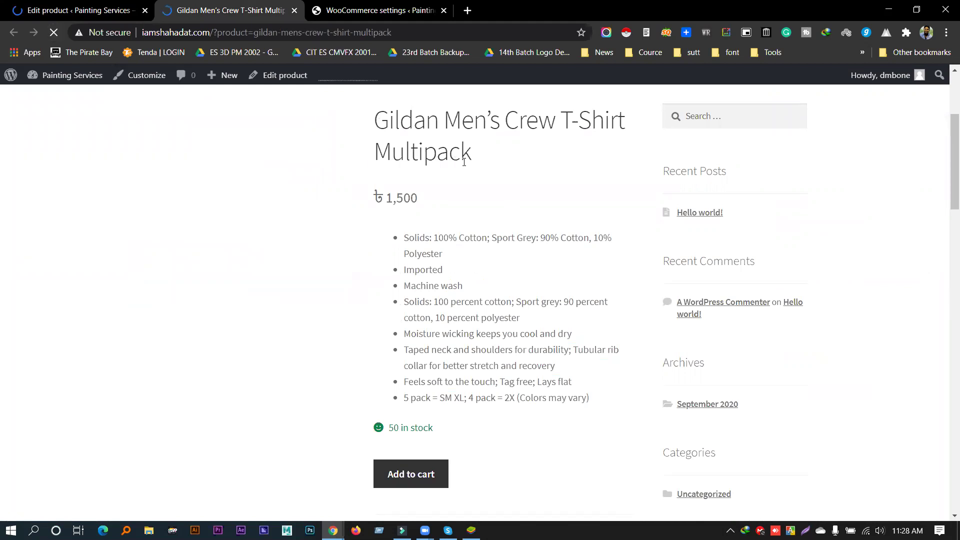
{"action": "left_click_drag", "start_coordinate": [464, 161], "coordinate": [374, 111]}
{"action": "left_click", "coordinate": [378, 199]}
{"action": "left_click_drag", "start_coordinate": [411, 198], "coordinate": [374, 199]}
{"action": "left_click_drag", "start_coordinate": [615, 419], "coordinate": [615, 414]}
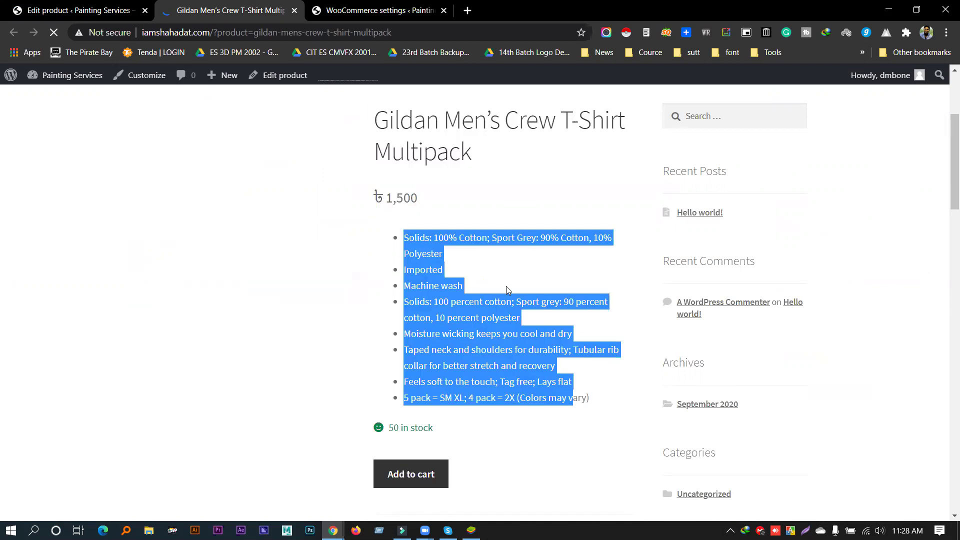
Review the 50 in stock line, SKU T-Shirt-01, category and tag lines
{"action": "scroll", "coordinate": [404, 306], "scroll_direction": "down", "scroll_amount": 2}
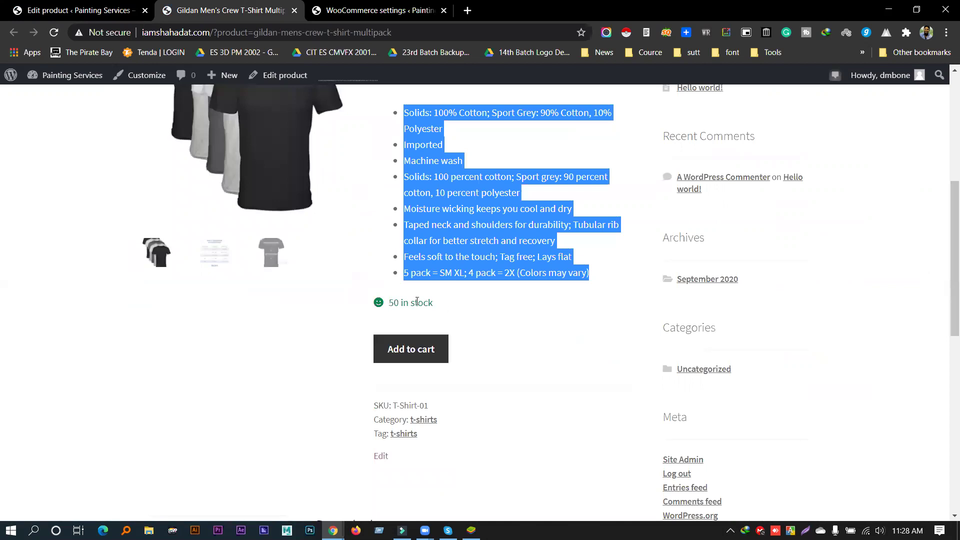
{"action": "left_click", "coordinate": [418, 302]}
{"action": "triple_click", "coordinate": [406, 299]}
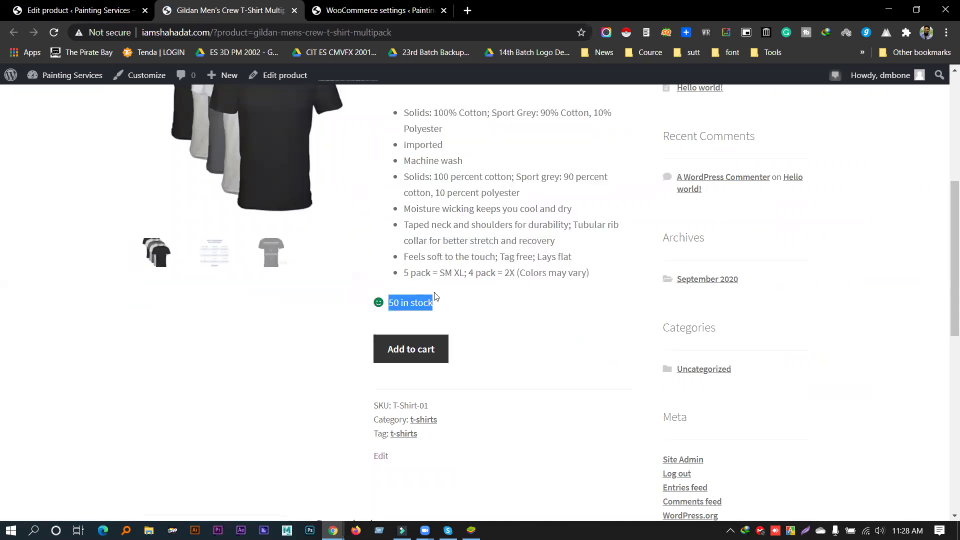
{"action": "scroll", "coordinate": [406, 281], "scroll_direction": "down", "scroll_amount": 2}
{"action": "left_click", "coordinate": [394, 279]}
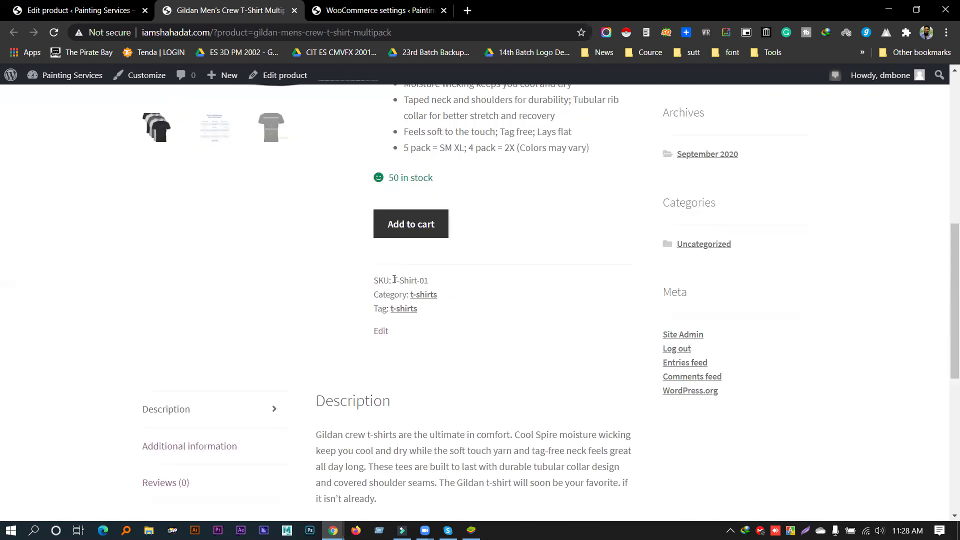
{"action": "double_click", "coordinate": [410, 280]}
{"action": "left_click_drag", "start_coordinate": [379, 295], "coordinate": [443, 298]}
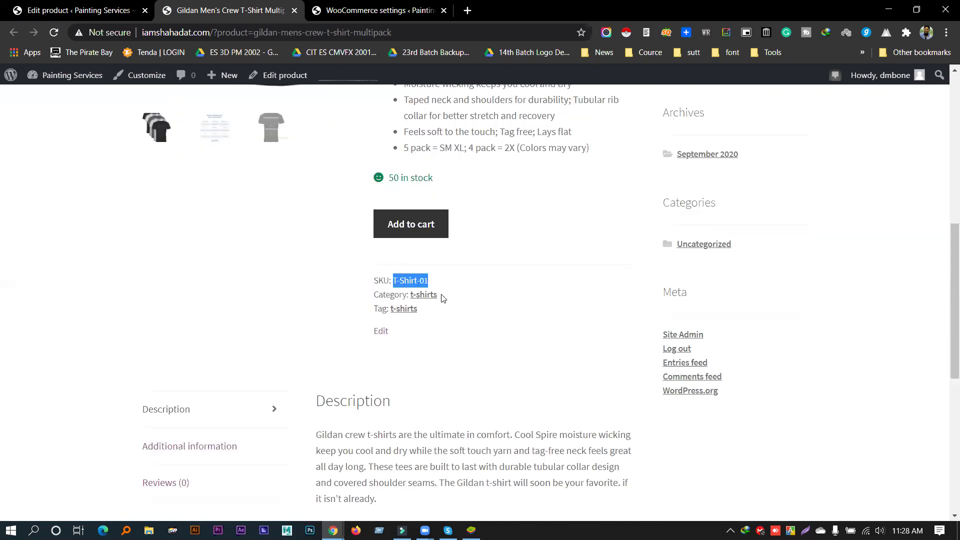
{"action": "left_click_drag", "start_coordinate": [378, 308], "coordinate": [422, 315]}
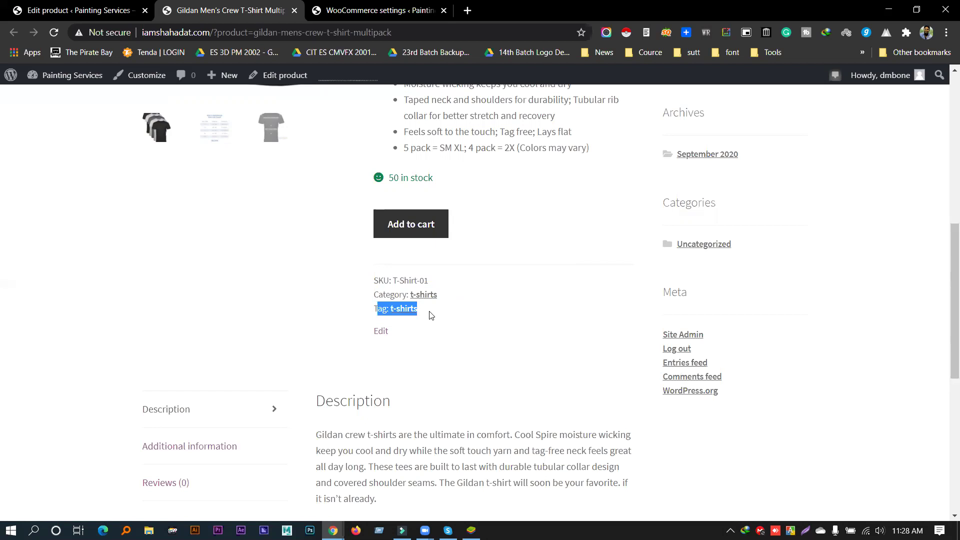
{"action": "left_click", "coordinate": [443, 309]}
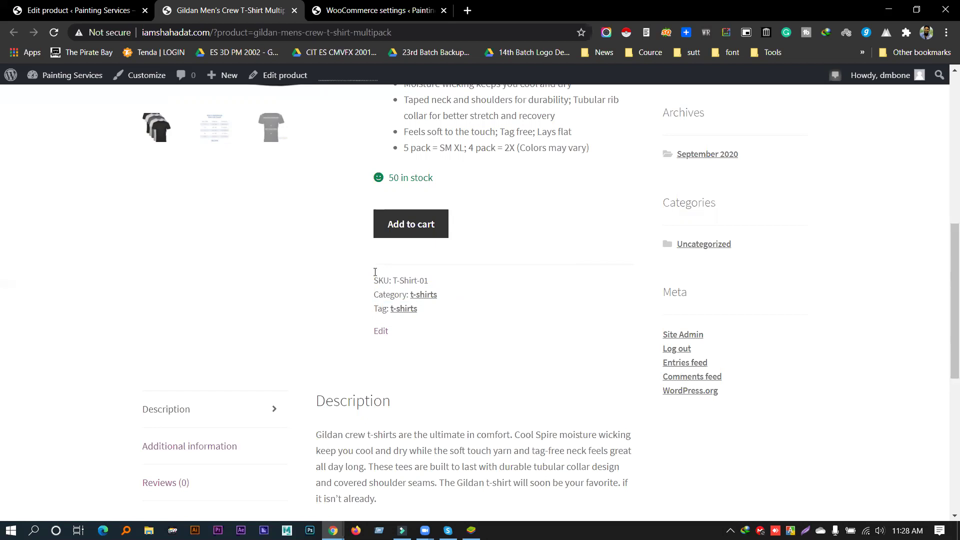
{"action": "scroll", "coordinate": [375, 272], "scroll_direction": "down", "scroll_amount": 5}
{"action": "scroll", "coordinate": [390, 230], "scroll_direction": "down", "scroll_amount": 2}
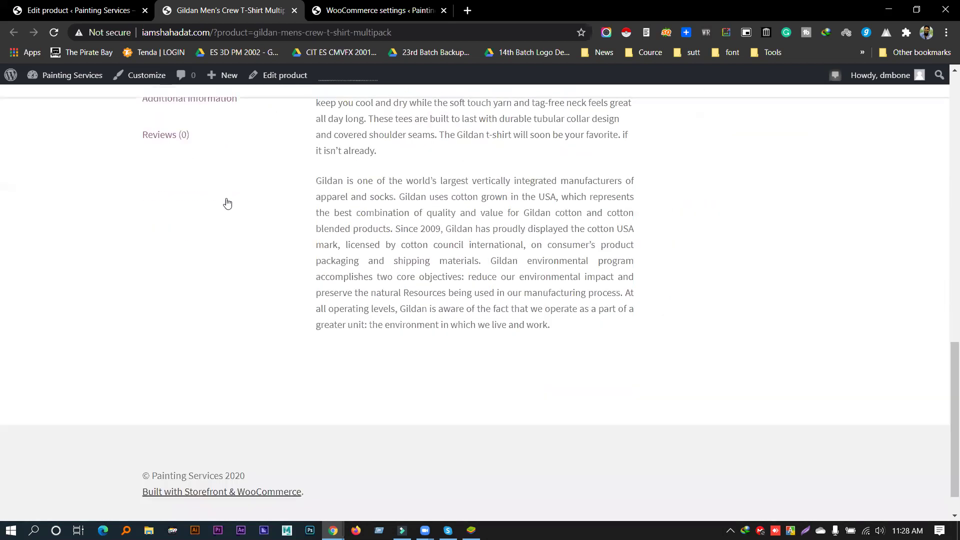
{"action": "scroll", "coordinate": [209, 205], "scroll_direction": "up", "scroll_amount": 2}
Show Additional information and review the weight, dimensions (12.1, 6.7) and Size rows
{"action": "left_click", "coordinate": [209, 205]}
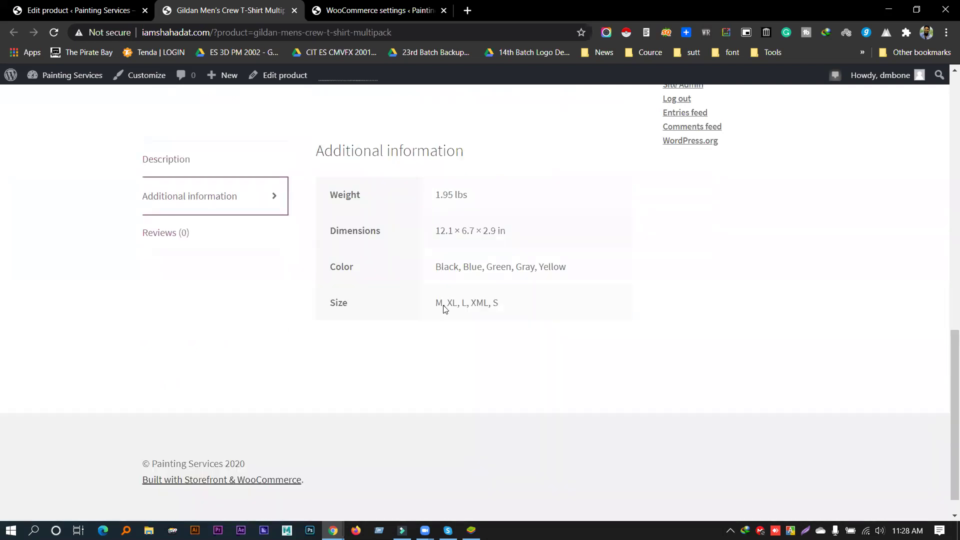
{"action": "left_click", "coordinate": [440, 232]}
{"action": "triple_click", "coordinate": [439, 232]}
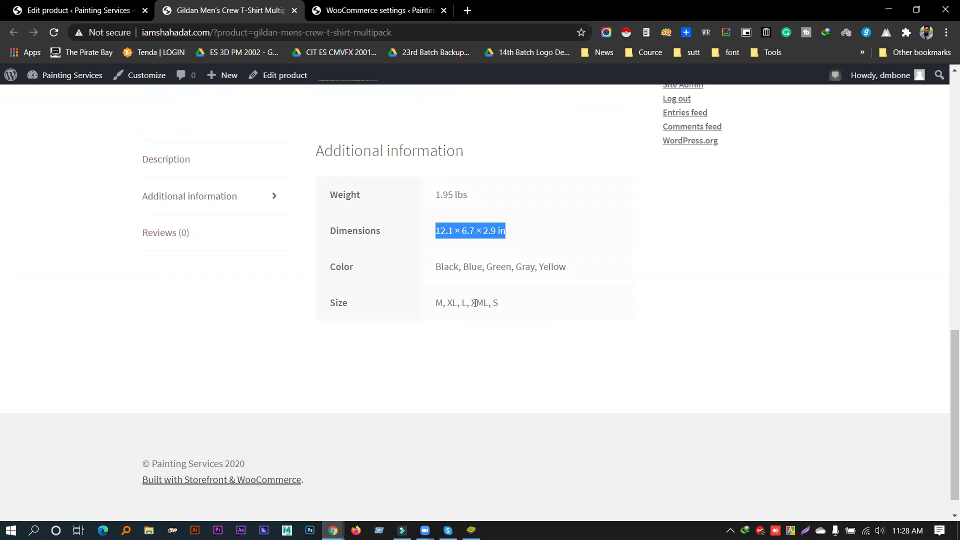
{"action": "double_click", "coordinate": [475, 303]}
{"action": "double_click", "coordinate": [460, 221]}
{"action": "double_click", "coordinate": [469, 231]}
{"action": "left_click", "coordinate": [508, 302]}
{"action": "left_click_drag", "start_coordinate": [355, 211], "coordinate": [332, 193]}
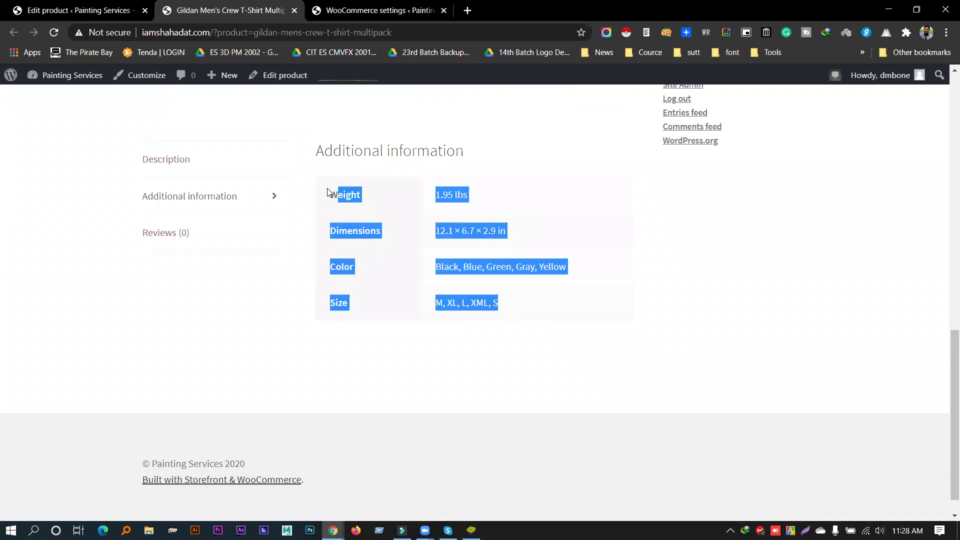
{"action": "left_click", "coordinate": [439, 260]}
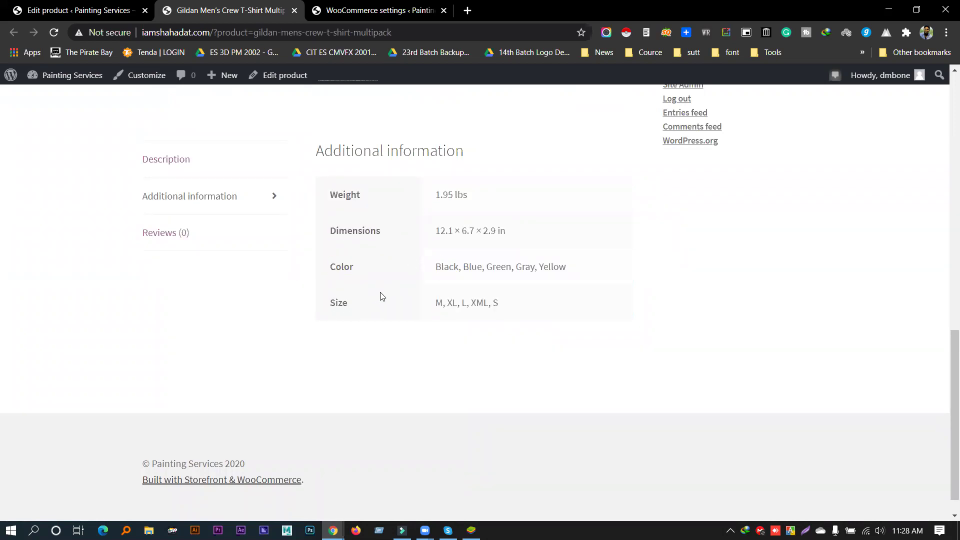
Review the product title, 1,500 price and the Color row values Blue, Green and Gray
{"action": "scroll", "coordinate": [382, 297], "scroll_direction": "up", "scroll_amount": 8}
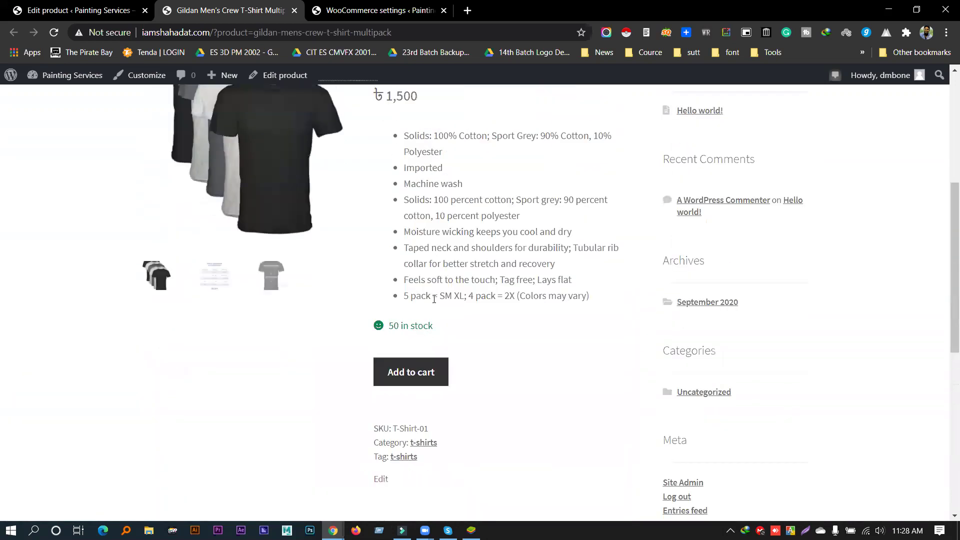
{"action": "scroll", "coordinate": [434, 298], "scroll_direction": "up", "scroll_amount": 5}
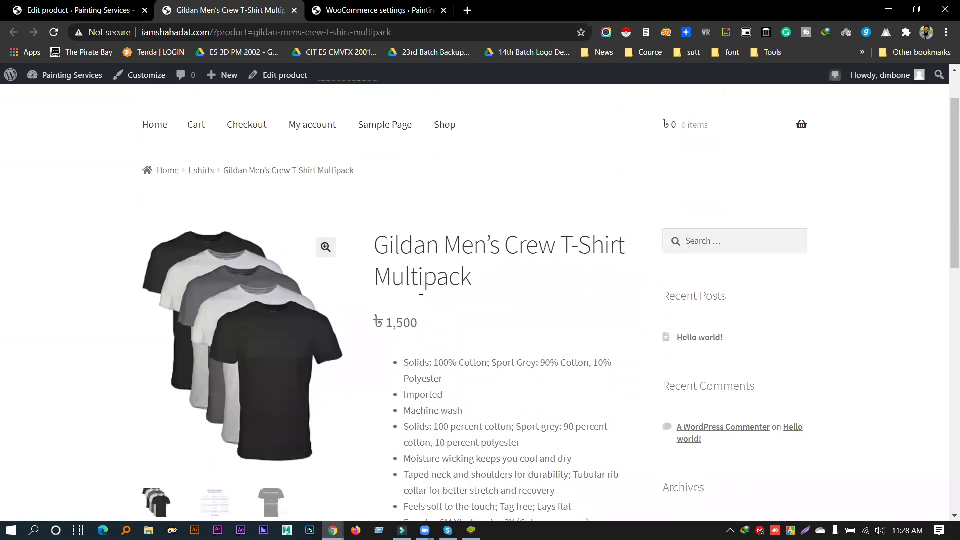
{"action": "triple_click", "coordinate": [380, 243]}
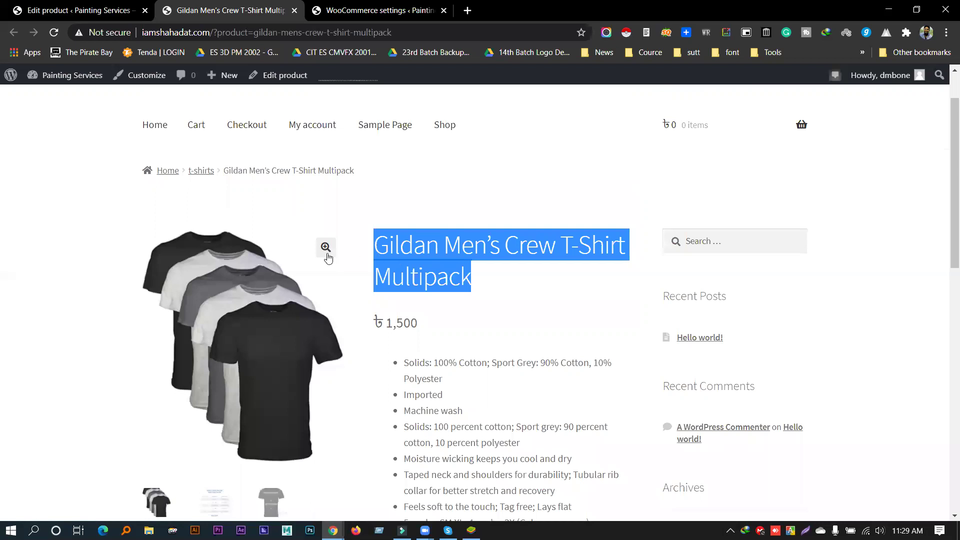
{"action": "triple_click", "coordinate": [408, 324]}
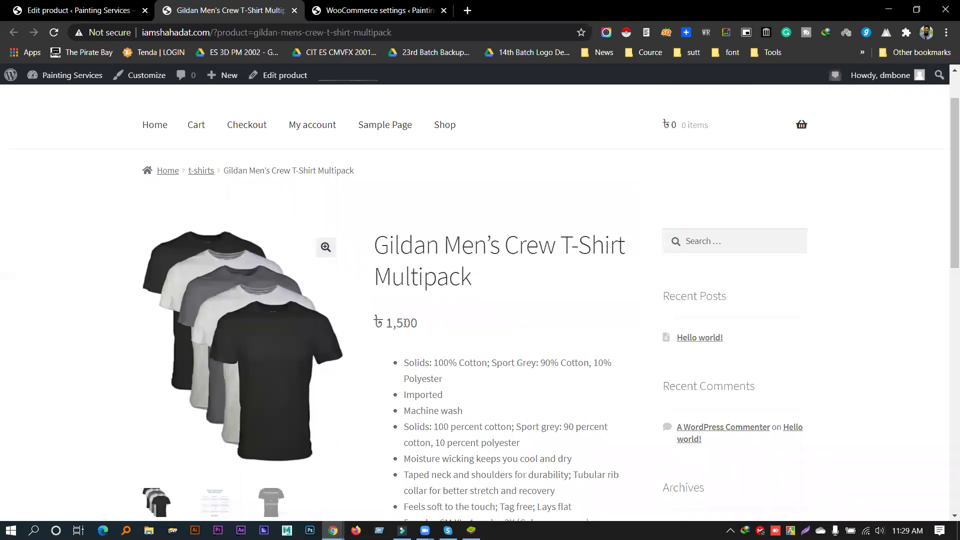
{"action": "scroll", "coordinate": [459, 353], "scroll_direction": "down", "scroll_amount": 12}
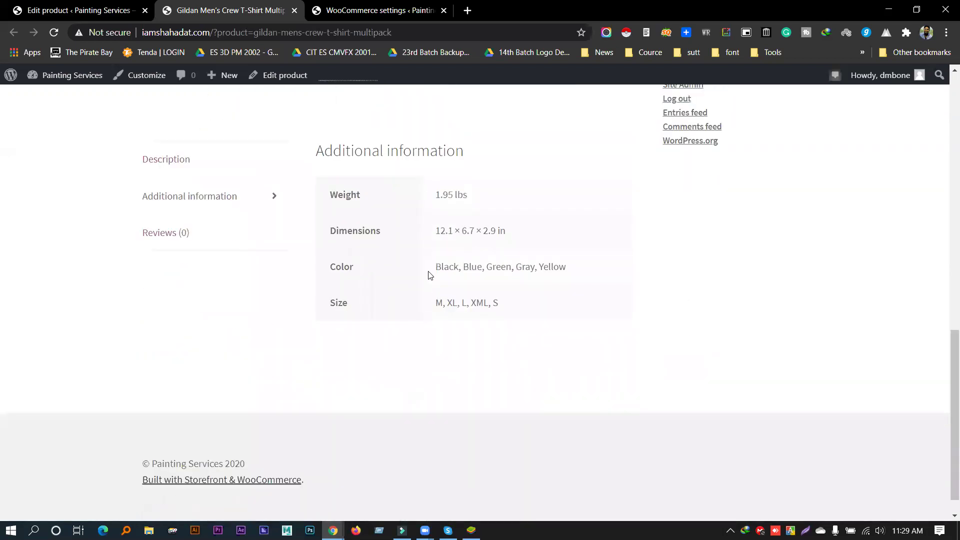
{"action": "left_click_drag", "start_coordinate": [439, 267], "coordinate": [572, 270]}
{"action": "triple_click", "coordinate": [486, 264]}
{"action": "left_click", "coordinate": [486, 264]}
{"action": "left_click_drag", "start_coordinate": [464, 267], "coordinate": [527, 266]}
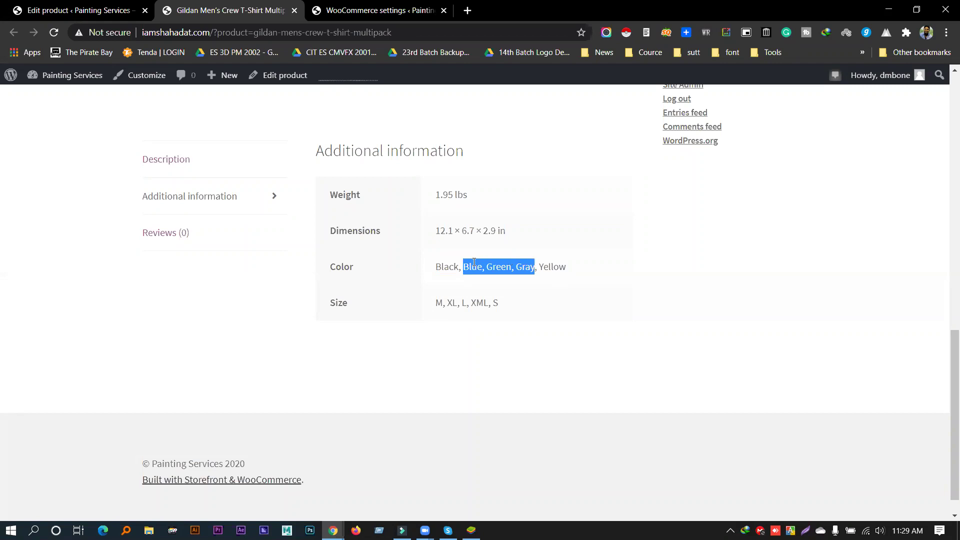
{"action": "left_click", "coordinate": [528, 266]}
{"action": "double_click", "coordinate": [528, 266]}
{"action": "scroll", "coordinate": [531, 264], "scroll_direction": "up", "scroll_amount": 6}
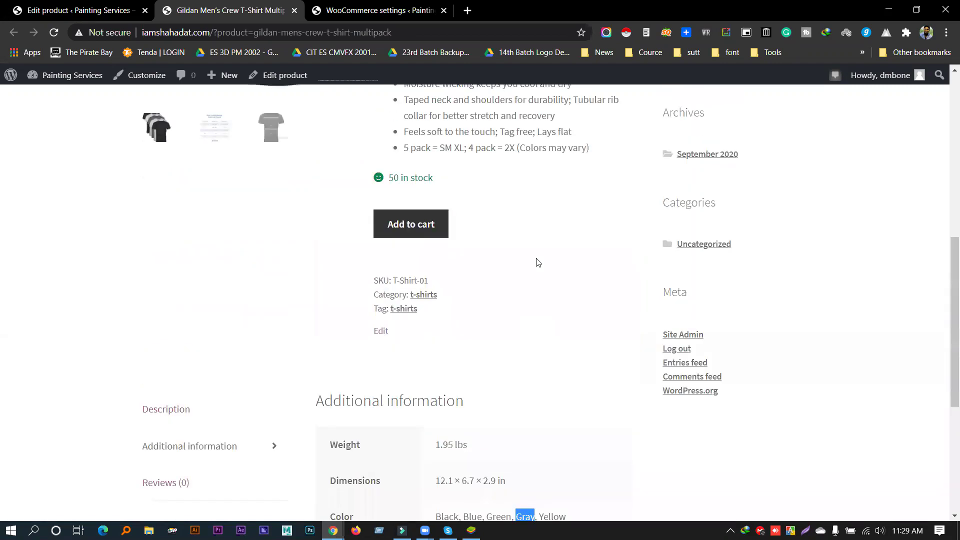
{"action": "scroll", "coordinate": [428, 239], "scroll_direction": "up", "scroll_amount": 4}
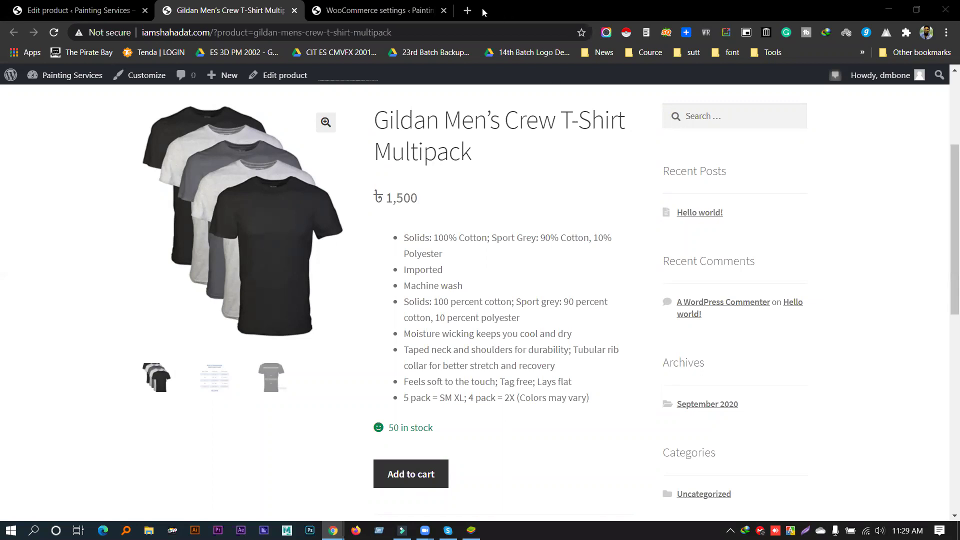
Load fiverr.com in a new browser tab
{"action": "left_click", "coordinate": [468, 11]}
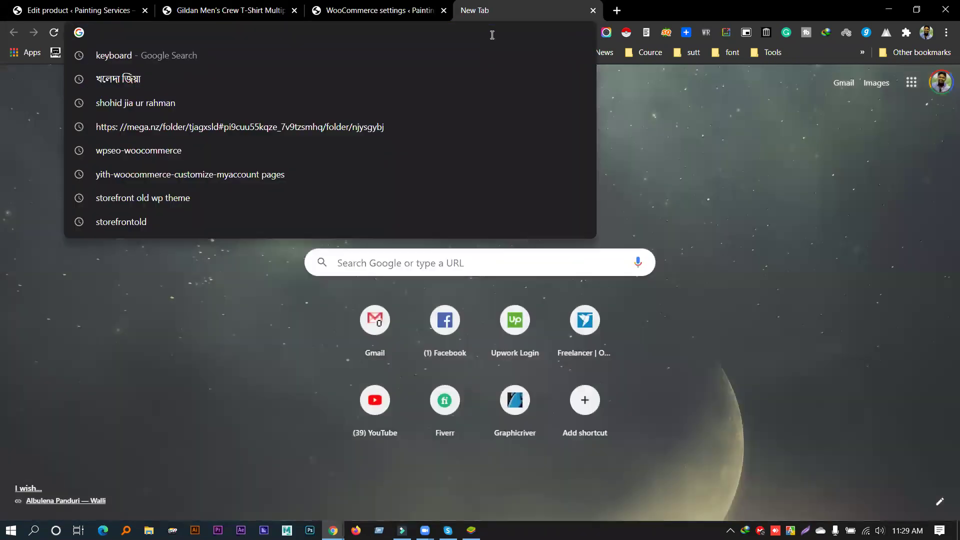
{"action": "type", "text": "five"}
{"action": "key", "text": "Return"}
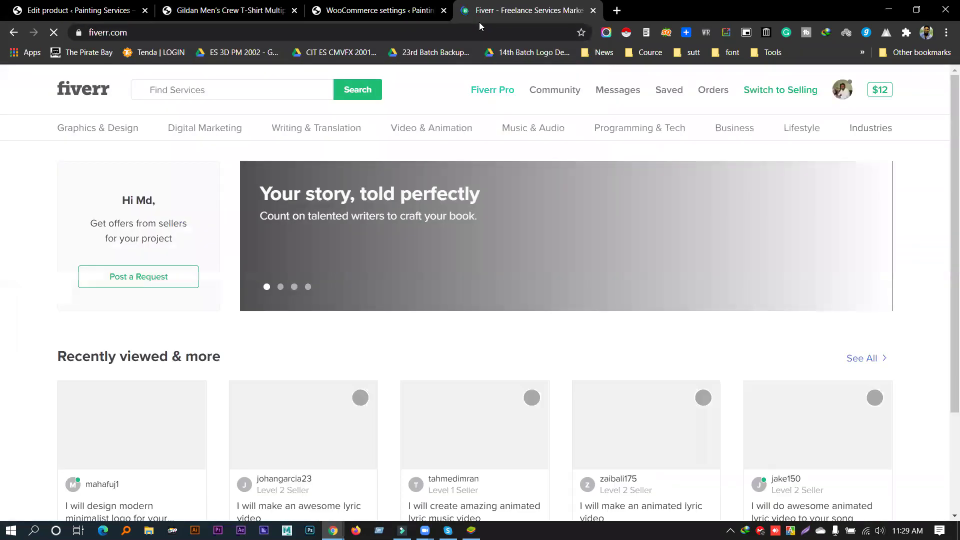
Search Fiverr services for 'wordpress product upload'
{"action": "left_click", "coordinate": [179, 89]}
{"action": "type", "text": "pro"}
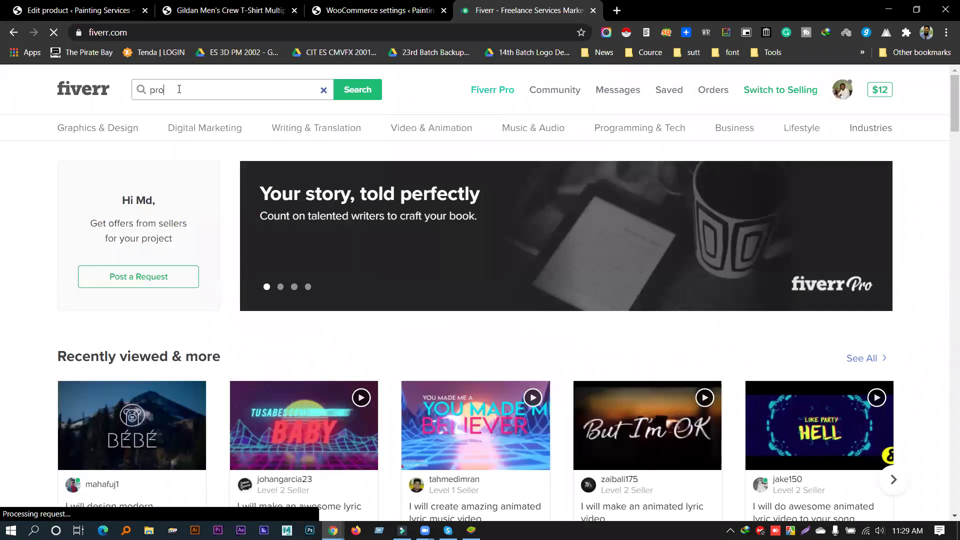
{"action": "type", "text": "duct"}
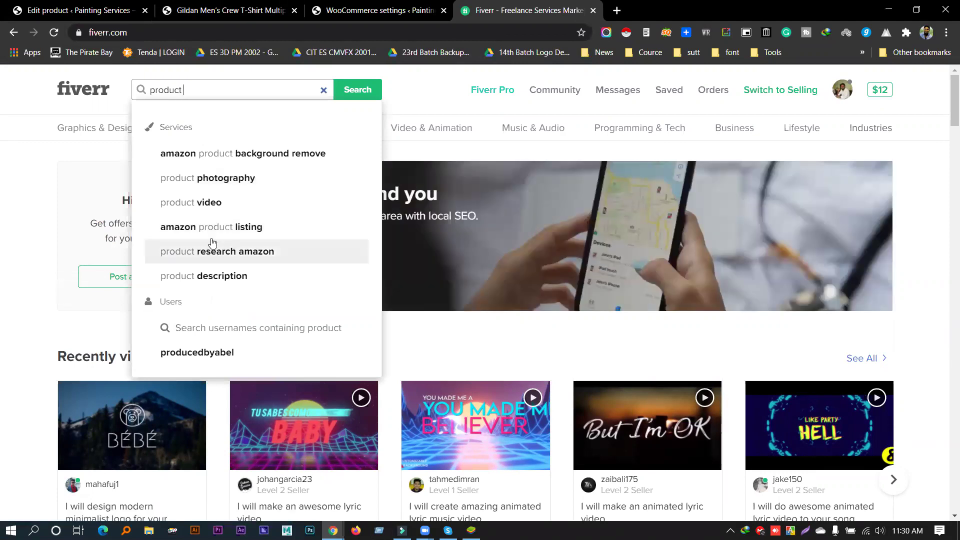
{"action": "double_click", "coordinate": [191, 91]}
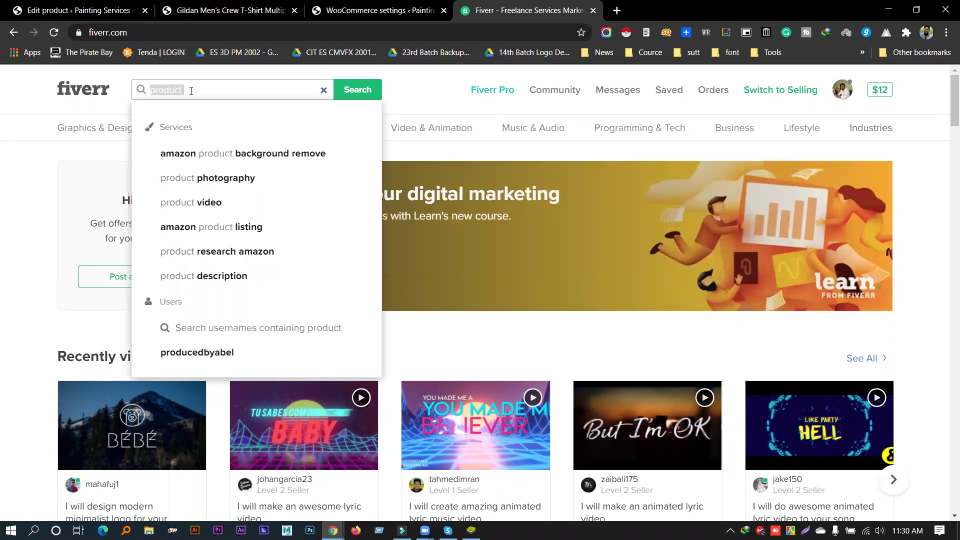
{"action": "type", "text": "wordpr"}
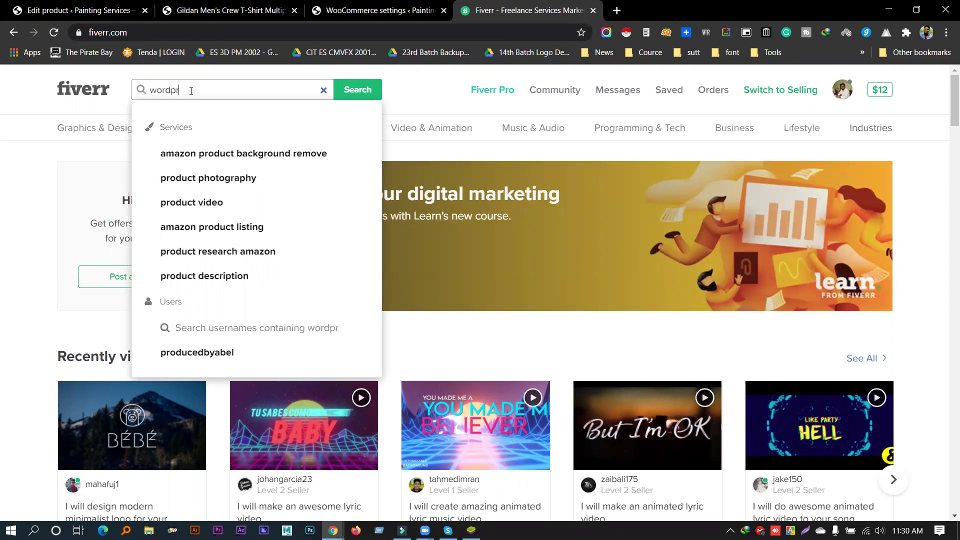
{"action": "type", "text": "ess b"}
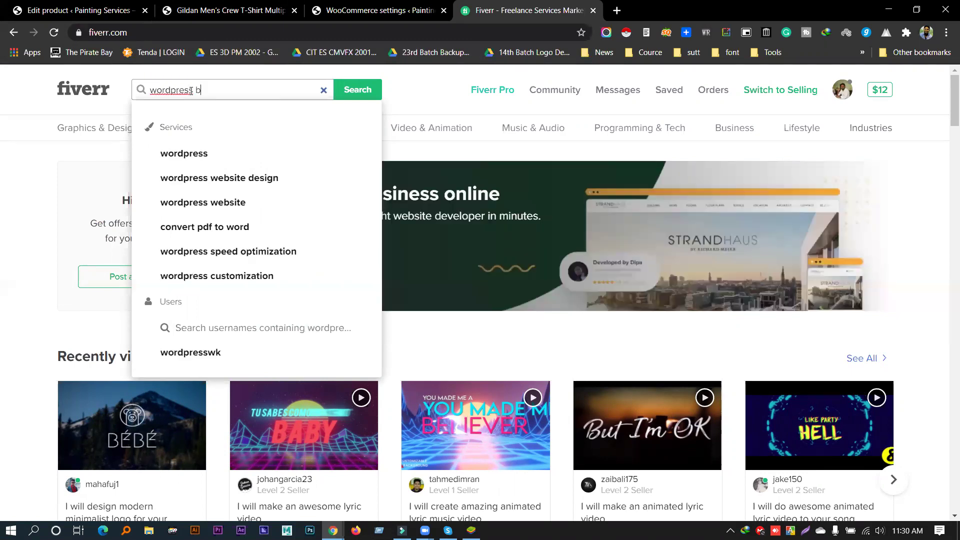
{"action": "key", "text": "BackSpace"}
{"action": "type", "text": "pri"}
{"action": "key", "text": "BackSpace"}
{"action": "type", "text": "oduct"}
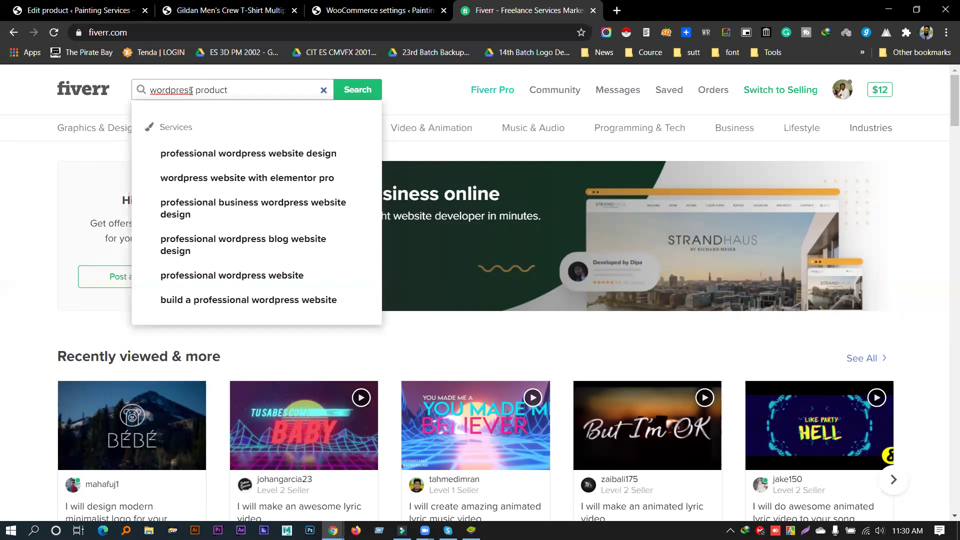
{"action": "type", "text": " upload"}
{"action": "key", "text": "Return"}
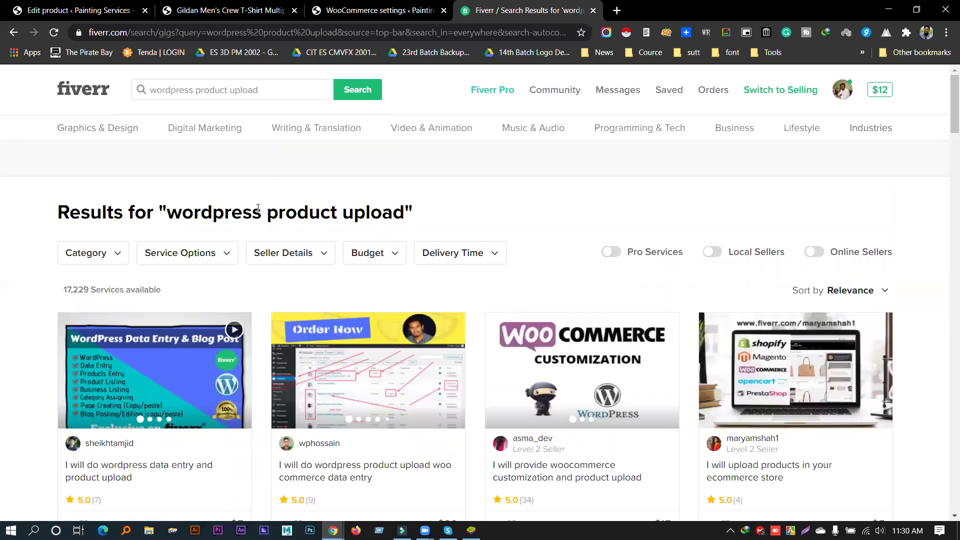
Open the first product-upload gig from the results in a new tab
{"action": "left_click_drag", "start_coordinate": [168, 212], "coordinate": [404, 212]}
{"action": "scroll", "coordinate": [368, 206], "scroll_direction": "down", "scroll_amount": 1}
{"action": "scroll", "coordinate": [282, 293], "scroll_direction": "down", "scroll_amount": 2}
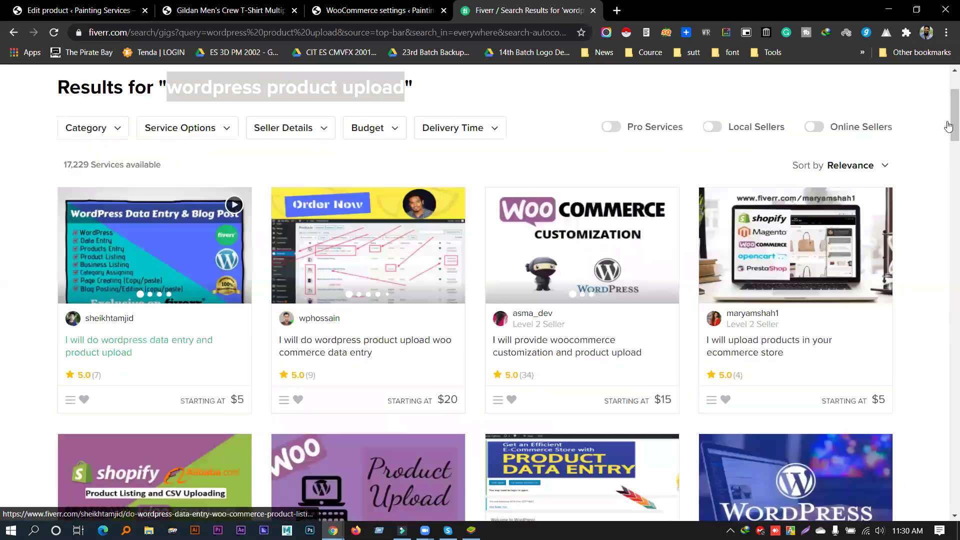
{"action": "left_click", "coordinate": [885, 168]}
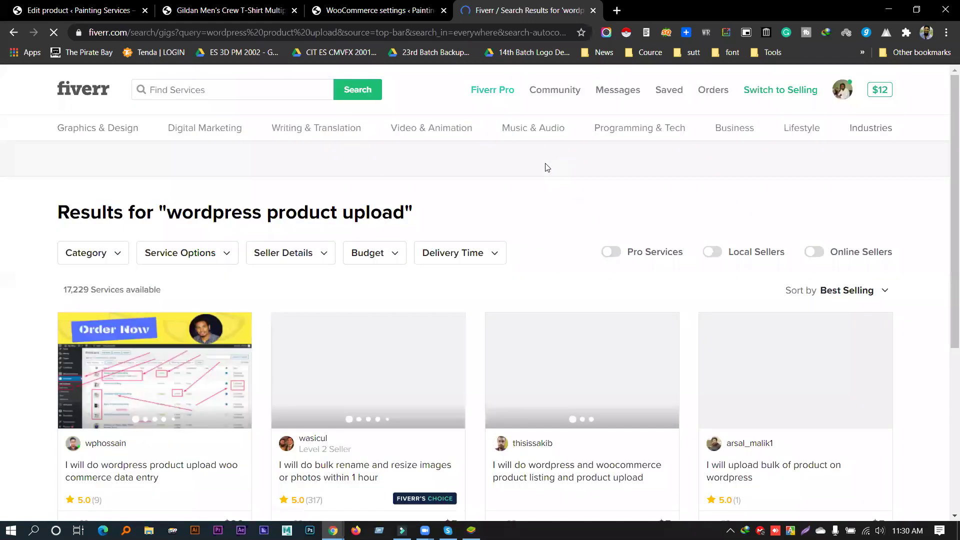
{"action": "scroll", "coordinate": [129, 356], "scroll_direction": "down", "scroll_amount": 2}
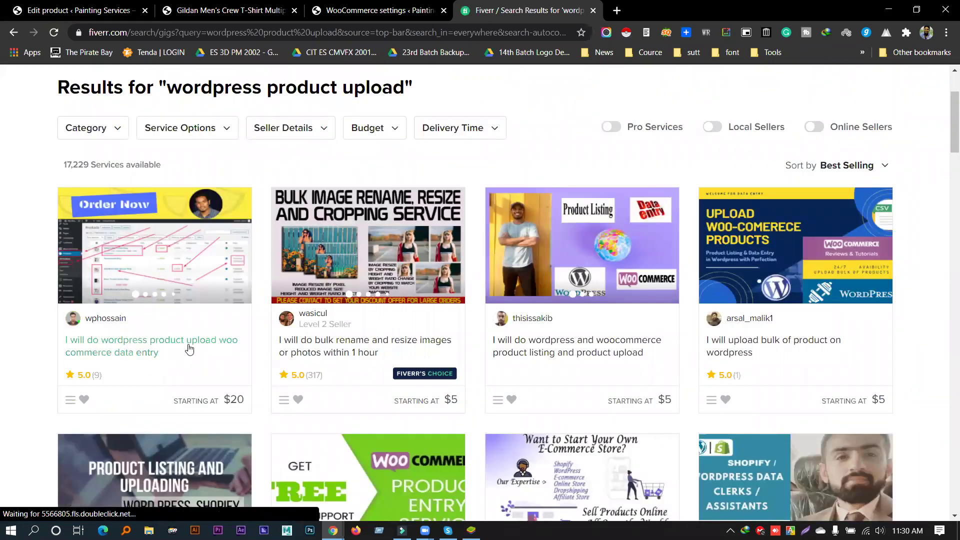
{"action": "left_click", "coordinate": [147, 345], "text": "ctrl"}
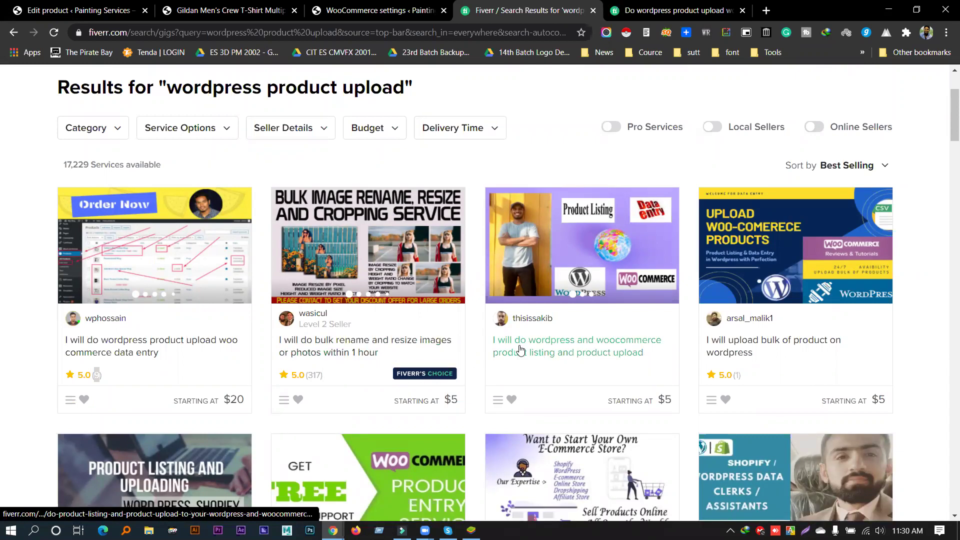
Re-sort the results and open data-entry, scrape-and-upload, monthly and simple/variable upload gigs in new tabs
{"action": "scroll", "coordinate": [638, 346], "scroll_direction": "down", "scroll_amount": 3}
{"action": "scroll", "coordinate": [618, 325], "scroll_direction": "down", "scroll_amount": 1}
{"action": "scroll", "coordinate": [772, 205], "scroll_direction": "up", "scroll_amount": 5}
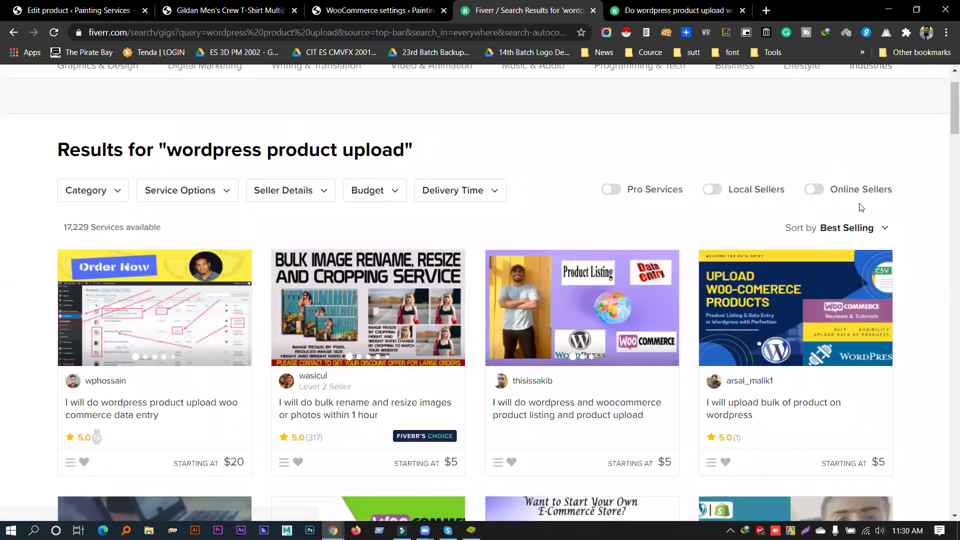
{"action": "left_click", "coordinate": [850, 228]}
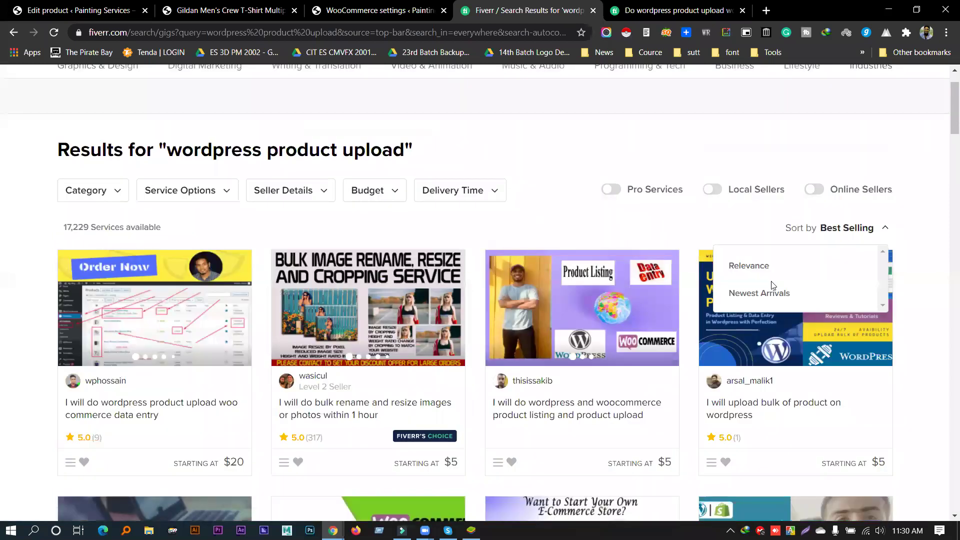
{"action": "left_click", "coordinate": [756, 273]}
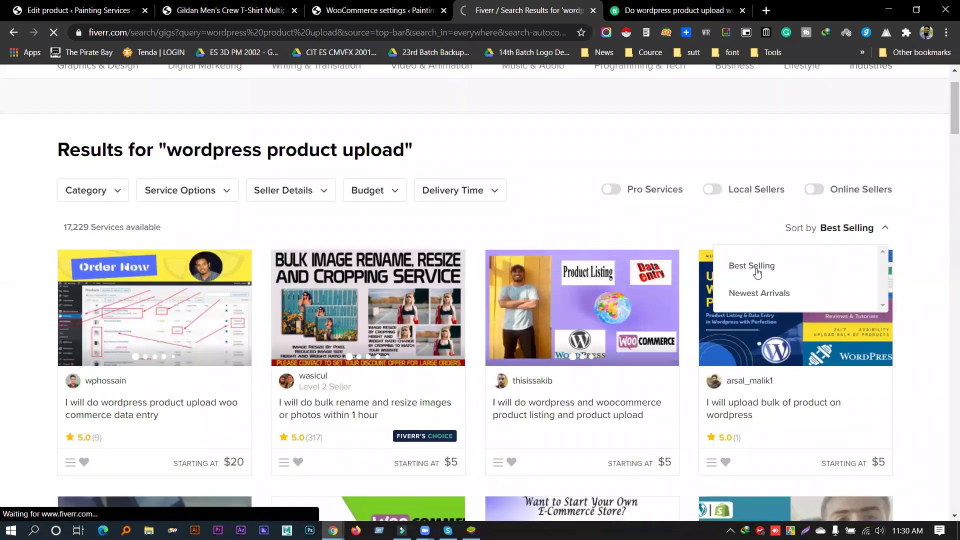
{"action": "scroll", "coordinate": [561, 275], "scroll_direction": "down", "scroll_amount": 4}
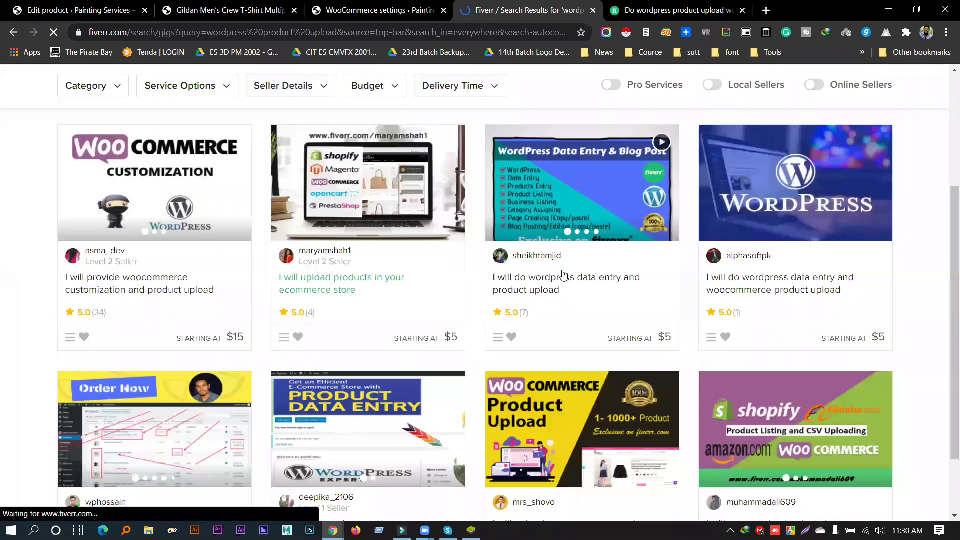
{"action": "left_click", "coordinate": [761, 287]}
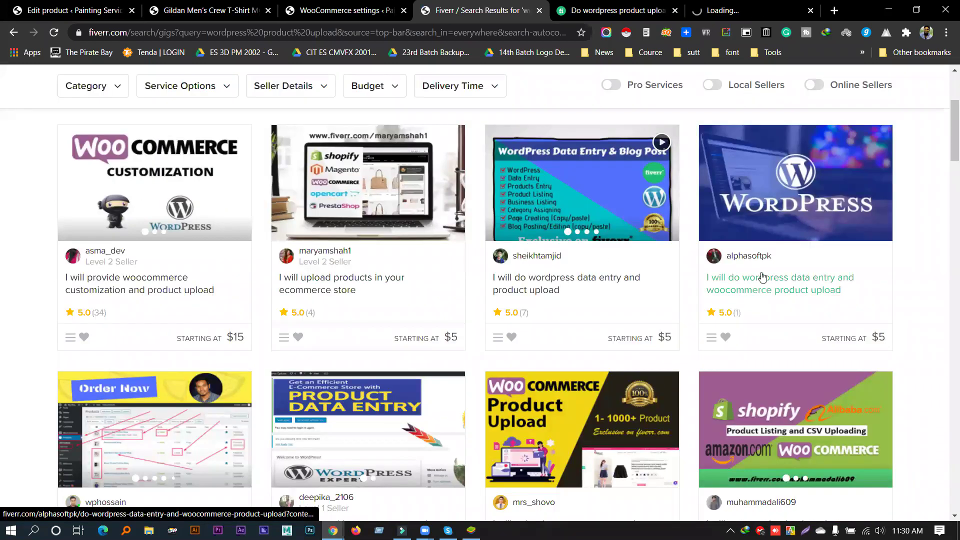
{"action": "scroll", "coordinate": [750, 279], "scroll_direction": "down", "scroll_amount": 5}
{"action": "left_click", "coordinate": [553, 289]}
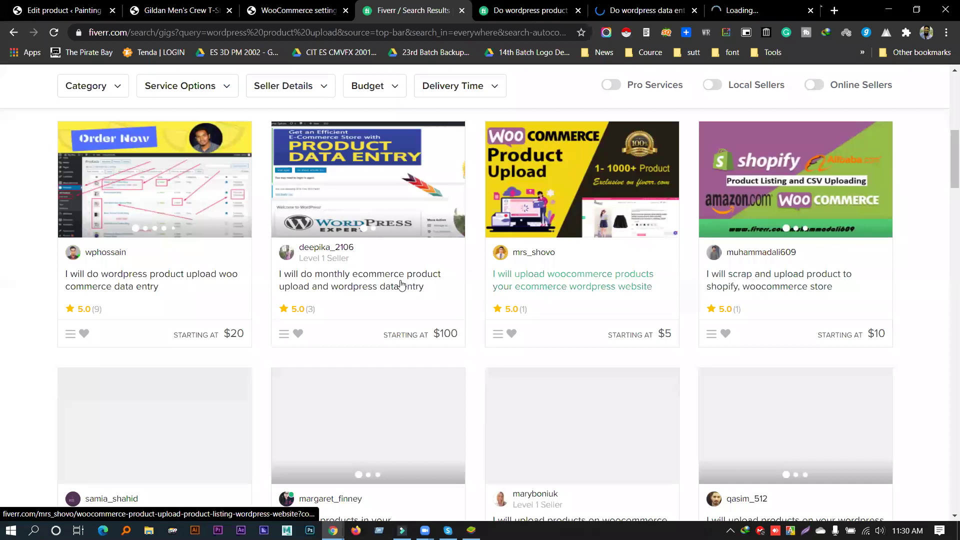
{"action": "left_click", "coordinate": [166, 283]}
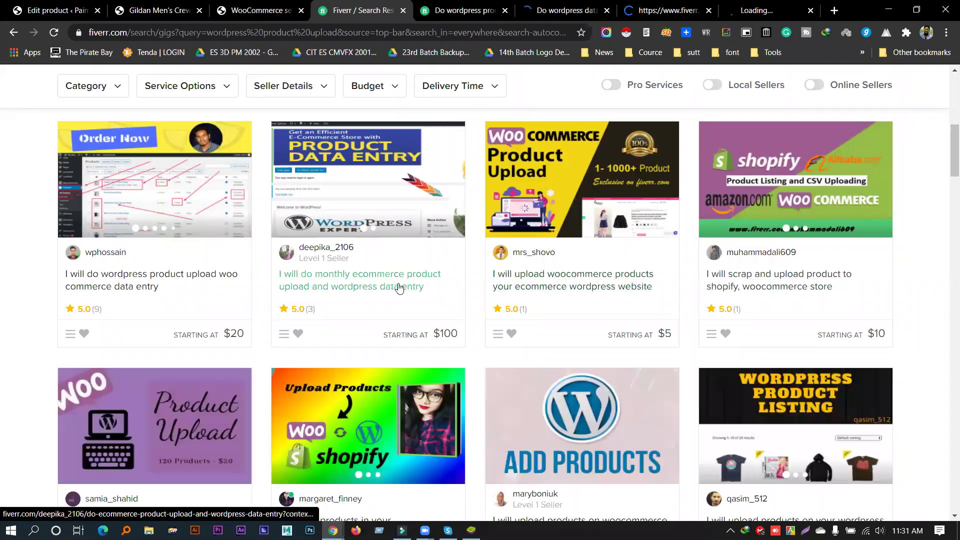
{"action": "left_click", "coordinate": [399, 288]}
{"action": "scroll", "coordinate": [150, 353], "scroll_direction": "down", "scroll_amount": 4}
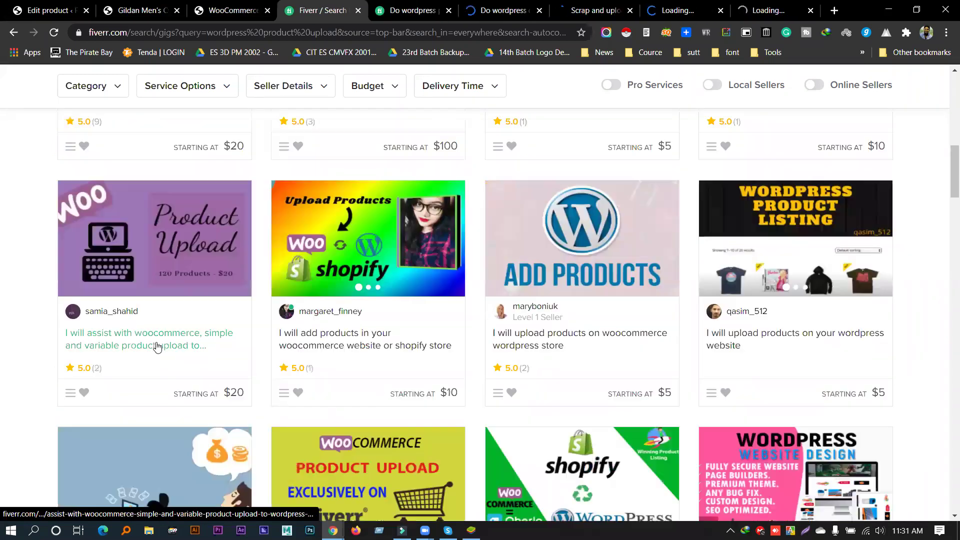
{"action": "left_click", "coordinate": [157, 346]}
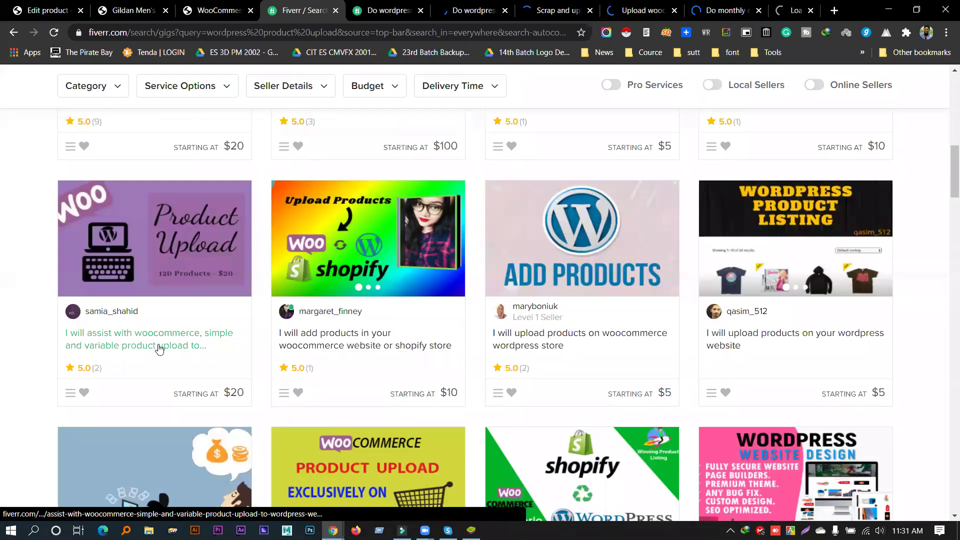
Switch to the WooCommerce data-entry gig, note its $20 price, and view its second gallery image
{"action": "key", "text": "ctrl+Tab"}
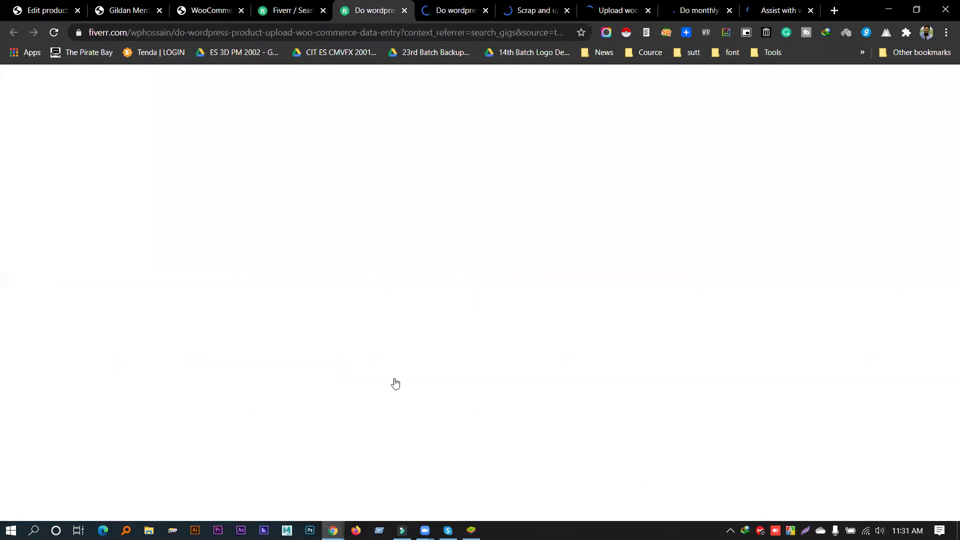
{"action": "scroll", "coordinate": [435, 248], "scroll_direction": "down", "scroll_amount": 1}
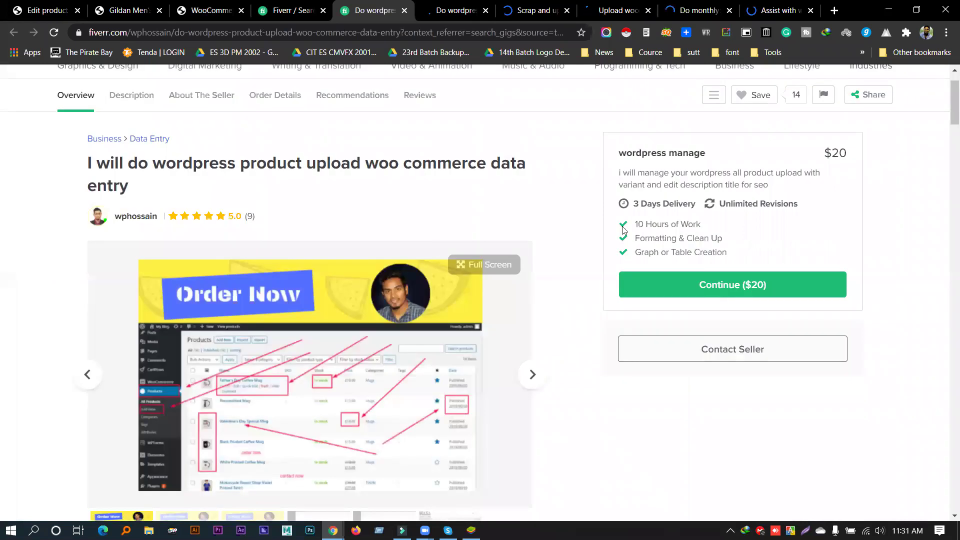
{"action": "double_click", "coordinate": [851, 155]}
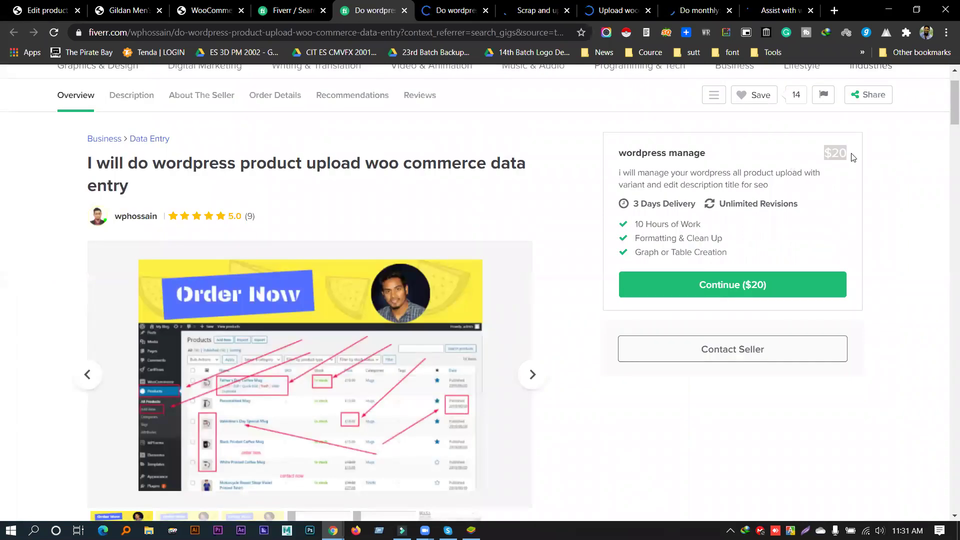
{"action": "scroll", "coordinate": [283, 280], "scroll_direction": "down", "scroll_amount": 2}
{"action": "left_click", "coordinate": [260, 281]}
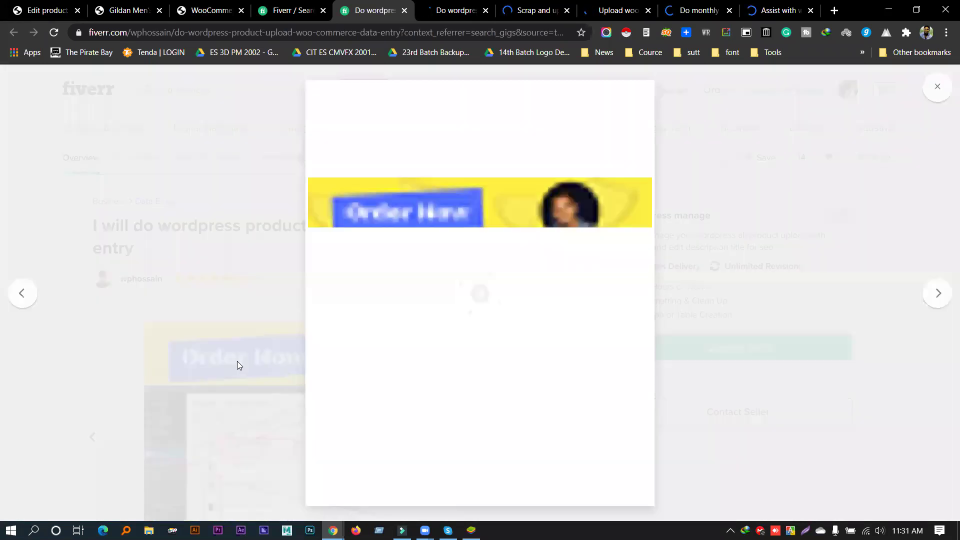
{"action": "left_click", "coordinate": [939, 294]}
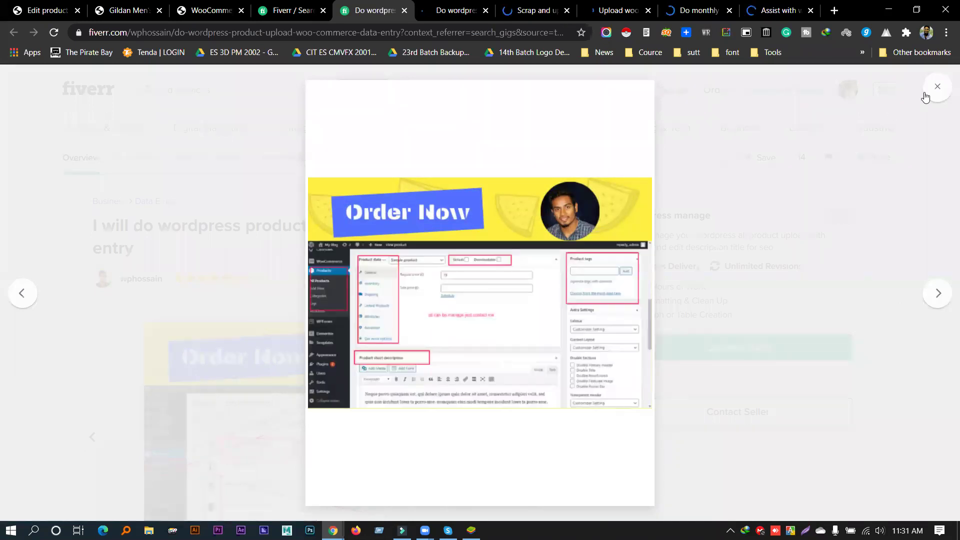
{"action": "key", "text": "Escape"}
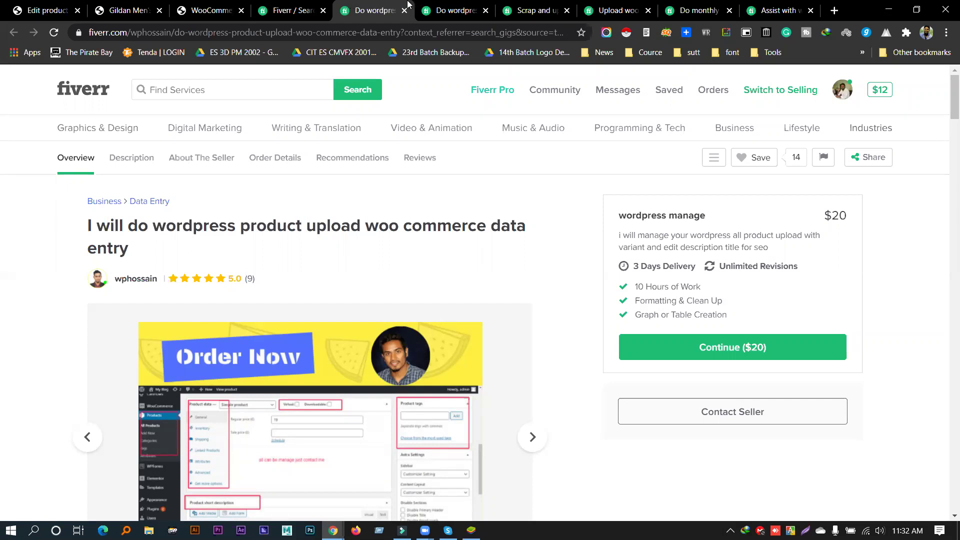
Close all six Fiverr gig tabs and the Fiverr search results tab
{"action": "left_click", "coordinate": [404, 11]}
{"action": "left_click", "coordinate": [404, 10]}
{"action": "left_click", "coordinate": [404, 10]}
{"action": "left_click", "coordinate": [405, 11]}
{"action": "left_click", "coordinate": [405, 11]}
{"action": "left_click", "coordinate": [405, 10]}
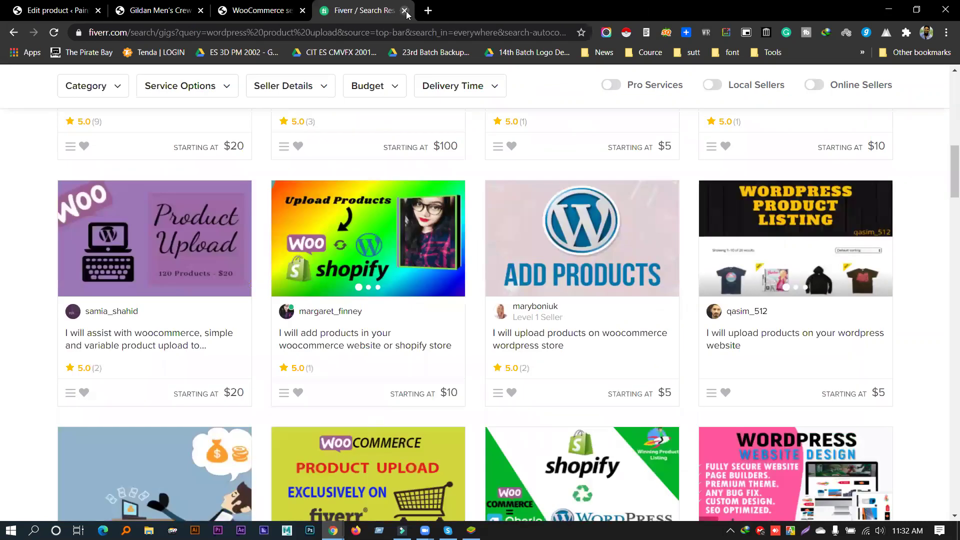
{"action": "left_click", "coordinate": [405, 11]}
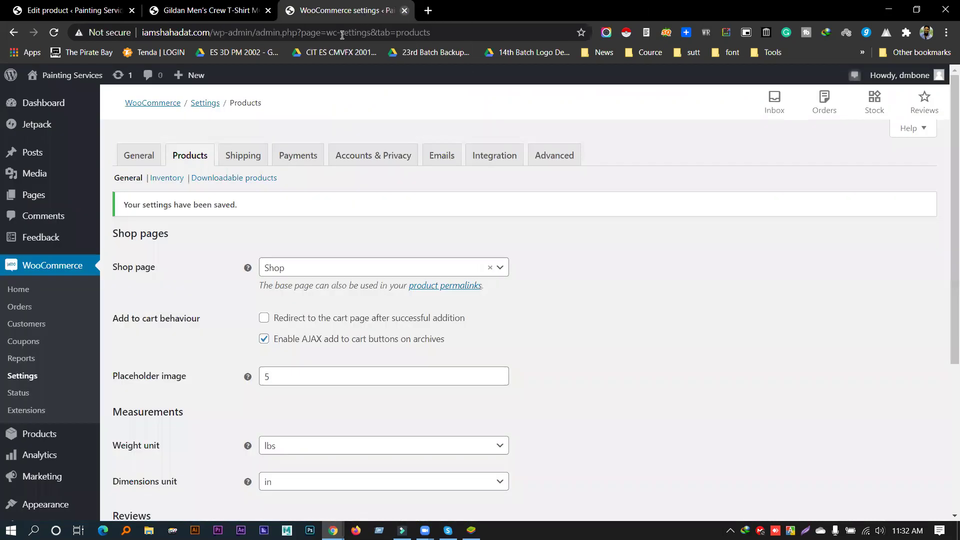
Return to the Gildan product tab and highlight its title
{"action": "left_click", "coordinate": [208, 10]}
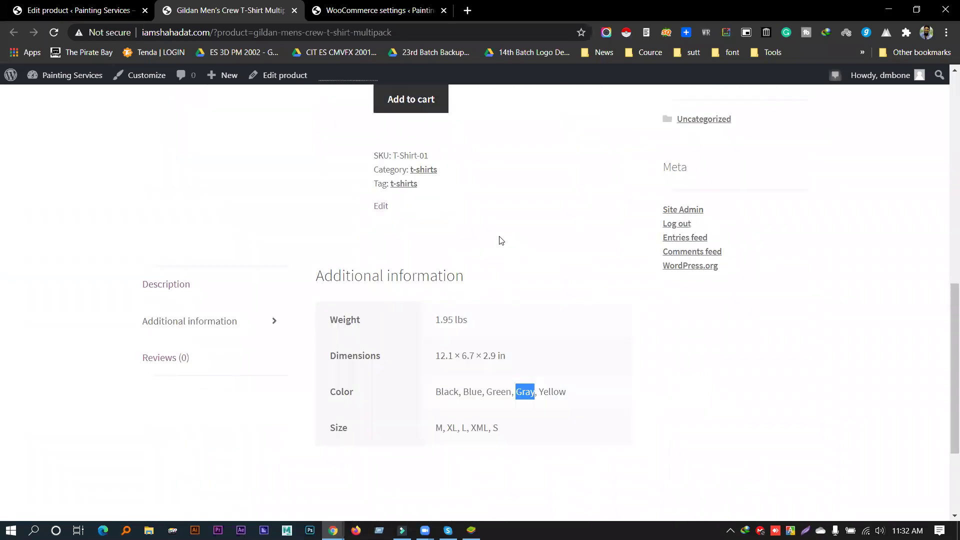
{"action": "scroll", "coordinate": [499, 238], "scroll_direction": "up", "scroll_amount": 8}
{"action": "scroll", "coordinate": [467, 199], "scroll_direction": "up", "scroll_amount": 1}
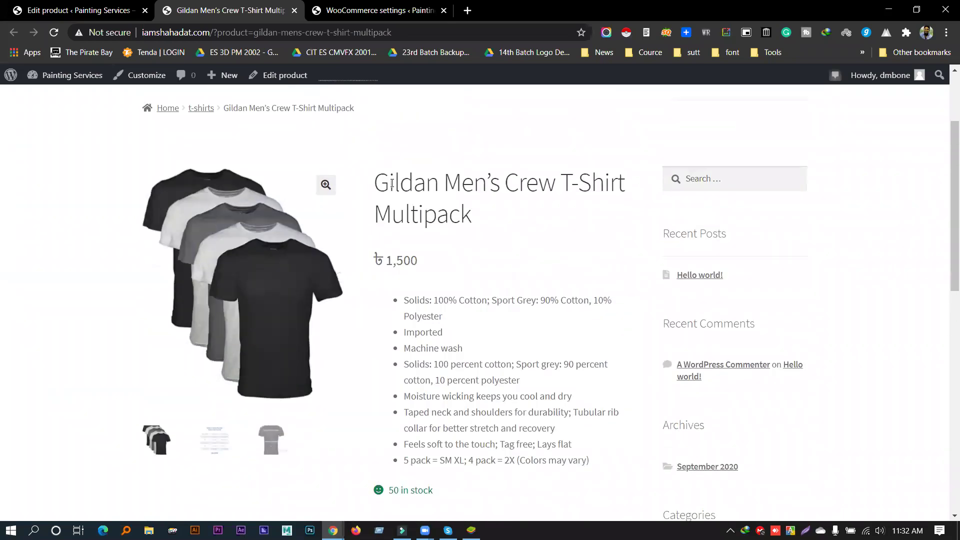
{"action": "left_click_drag", "start_coordinate": [382, 181], "coordinate": [480, 225]}
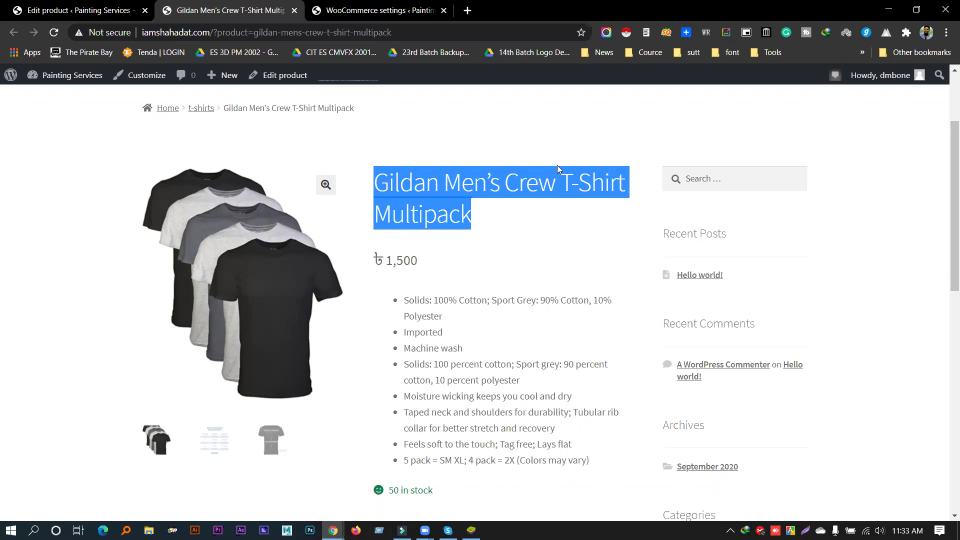
Go to the product's admin edit page and start a new product via Products > Add New
{"action": "left_click", "coordinate": [80, 10]}
{"action": "scroll", "coordinate": [320, 281], "scroll_direction": "down", "scroll_amount": 1}
{"action": "scroll", "coordinate": [320, 281], "scroll_direction": "up", "scroll_amount": 1}
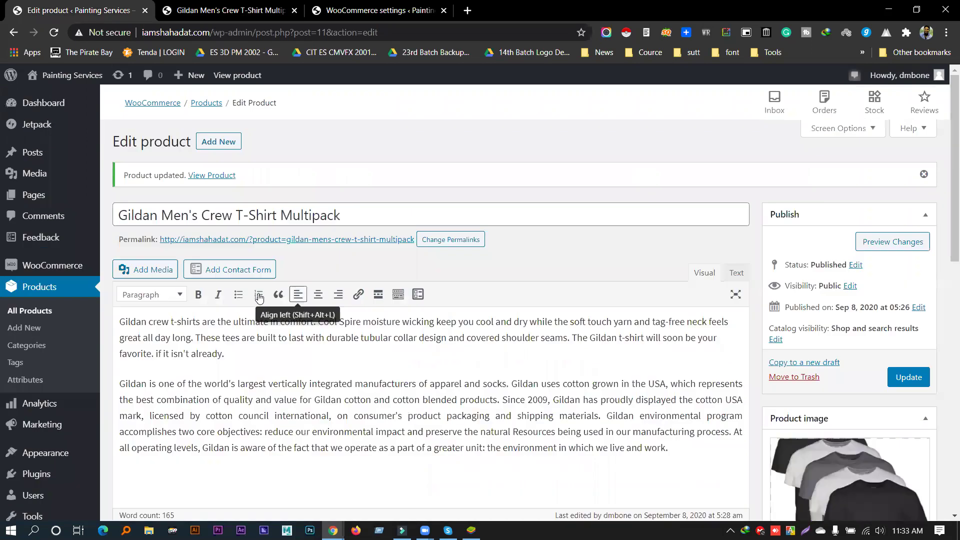
{"action": "left_click", "coordinate": [84, 384]}
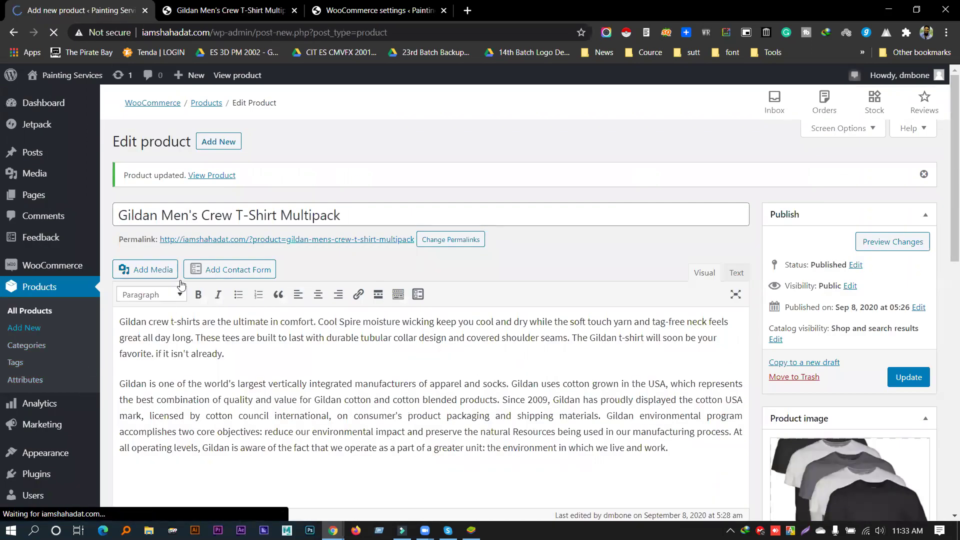
{"action": "scroll", "coordinate": [295, 305], "scroll_direction": "down", "scroll_amount": 5}
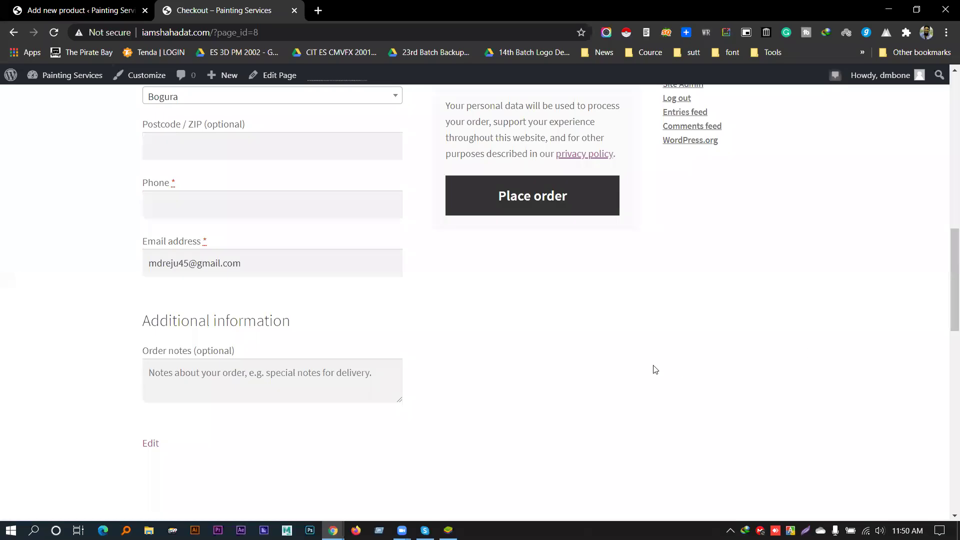
{"action": "scroll", "coordinate": [508, 318], "scroll_direction": "up", "scroll_amount": 9}
Review the Checkout page's no-payment-methods notice, then close the Checkout tab
{"action": "scroll", "coordinate": [508, 318], "scroll_direction": "up", "scroll_amount": 4}
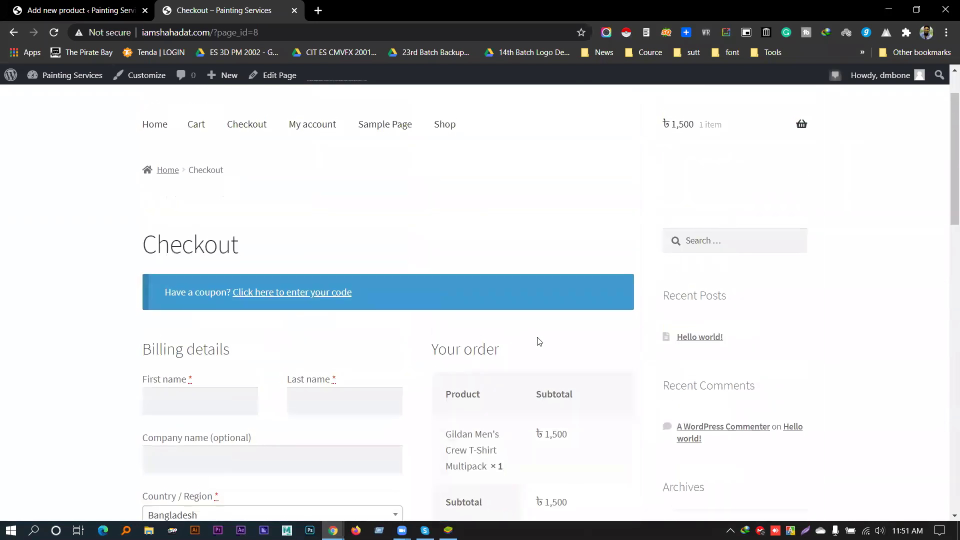
{"action": "scroll", "coordinate": [350, 341], "scroll_direction": "down", "scroll_amount": 4}
{"action": "scroll", "coordinate": [405, 347], "scroll_direction": "down", "scroll_amount": 5}
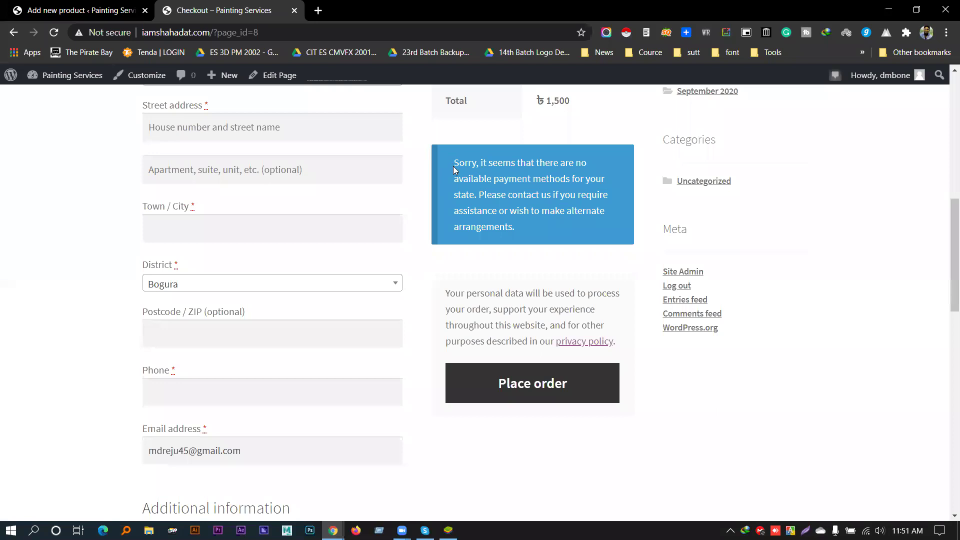
{"action": "left_click_drag", "start_coordinate": [456, 163], "coordinate": [547, 239]}
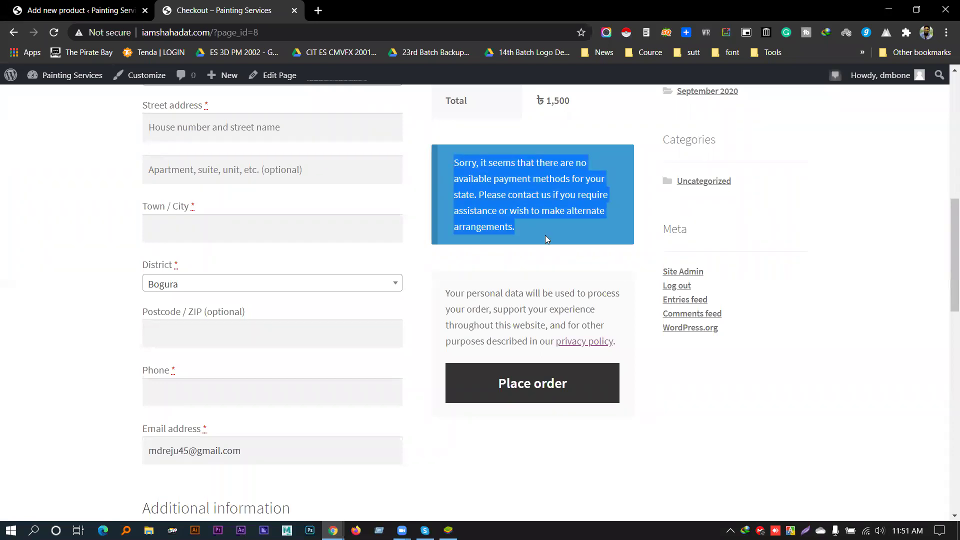
{"action": "triple_click", "coordinate": [523, 216]}
{"action": "left_click", "coordinate": [544, 214]}
{"action": "left_click_drag", "start_coordinate": [561, 212], "coordinate": [481, 163]}
{"action": "left_click", "coordinate": [485, 162]}
{"action": "left_click", "coordinate": [606, 214]}
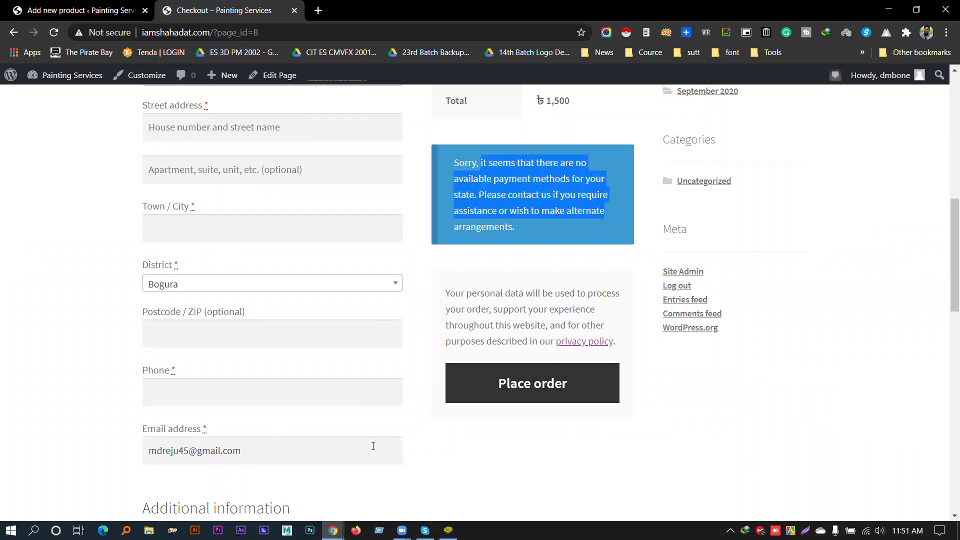
{"action": "left_click", "coordinate": [477, 208]}
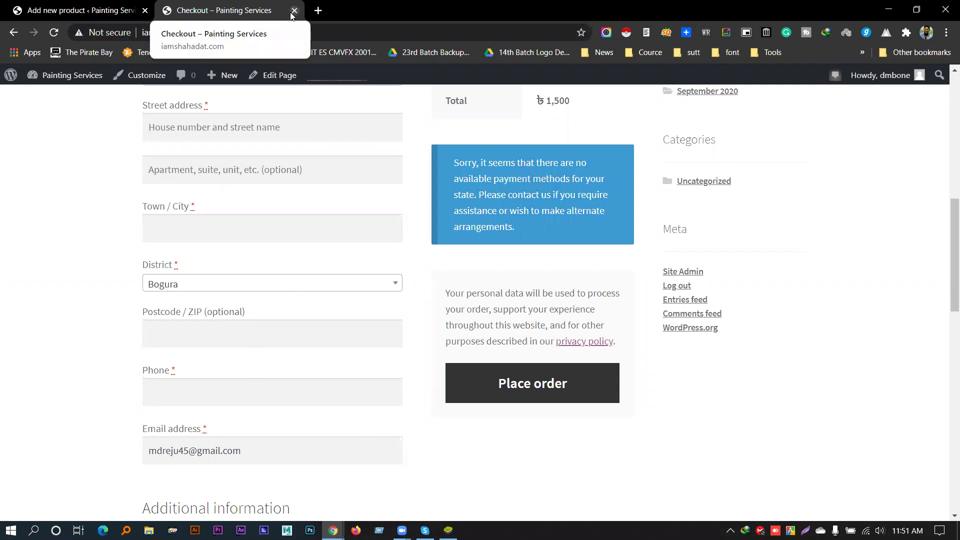
{"action": "left_click", "coordinate": [294, 11]}
Keep the product type as Simple product and tick Virtual and Downloadable
{"action": "scroll", "coordinate": [392, 251], "scroll_direction": "down", "scroll_amount": 5}
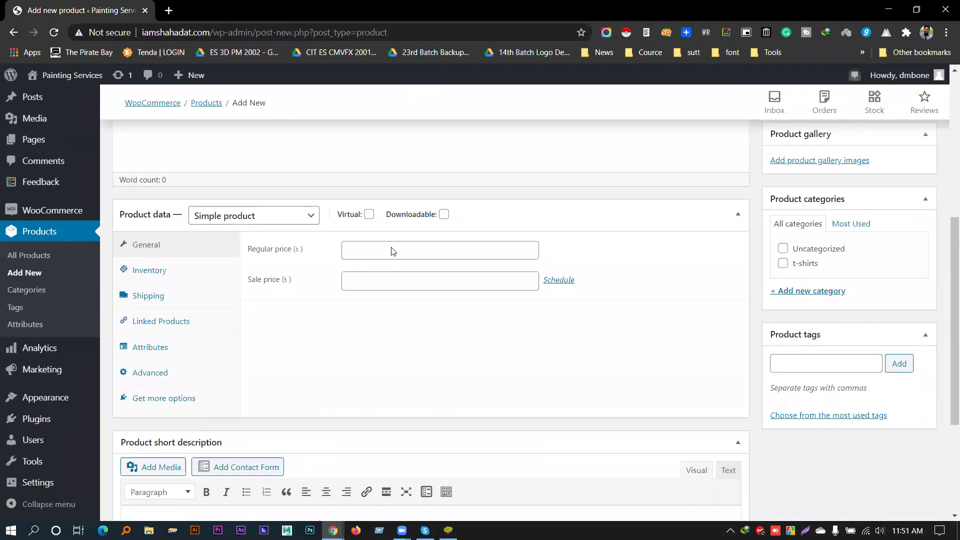
{"action": "scroll", "coordinate": [350, 225], "scroll_direction": "down", "scroll_amount": 3}
{"action": "scroll", "coordinate": [248, 188], "scroll_direction": "up", "scroll_amount": 2}
{"action": "left_click", "coordinate": [241, 159]}
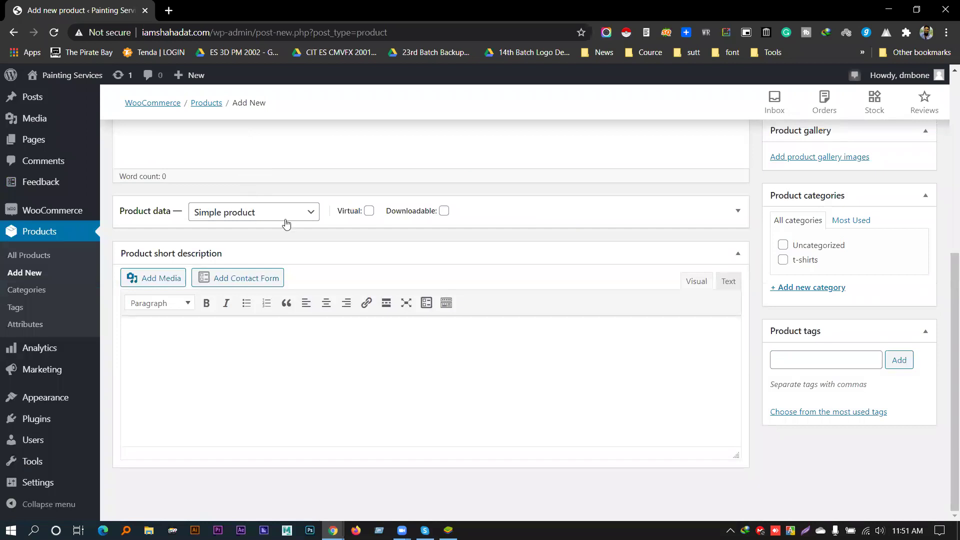
{"action": "scroll", "coordinate": [368, 225], "scroll_direction": "up", "scroll_amount": 4}
{"action": "scroll", "coordinate": [527, 304], "scroll_direction": "down", "scroll_amount": 2}
{"action": "left_click", "coordinate": [545, 265]}
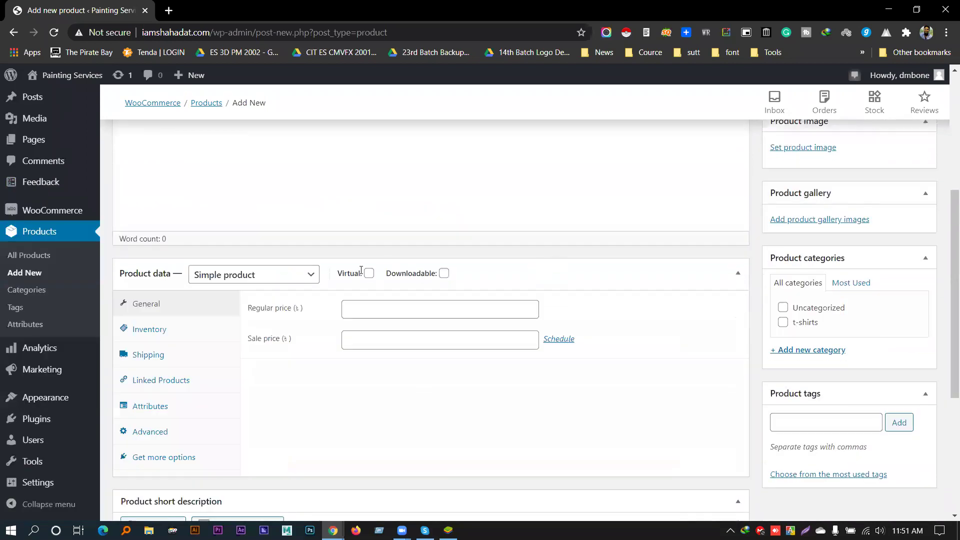
{"action": "scroll", "coordinate": [361, 271], "scroll_direction": "down", "scroll_amount": 4}
{"action": "scroll", "coordinate": [279, 165], "scroll_direction": "up", "scroll_amount": 3}
{"action": "left_click", "coordinate": [270, 213]}
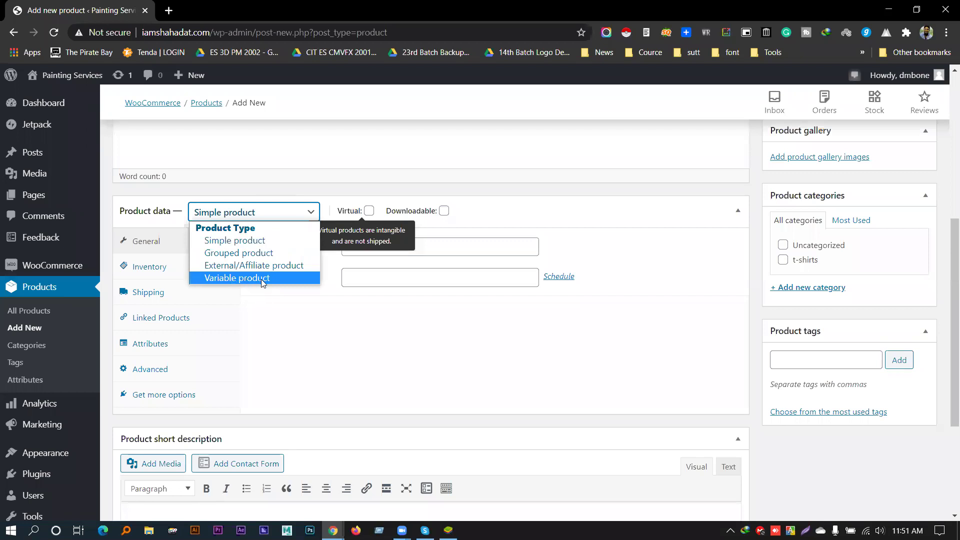
{"action": "left_click", "coordinate": [323, 337]}
{"action": "left_click", "coordinate": [374, 214]}
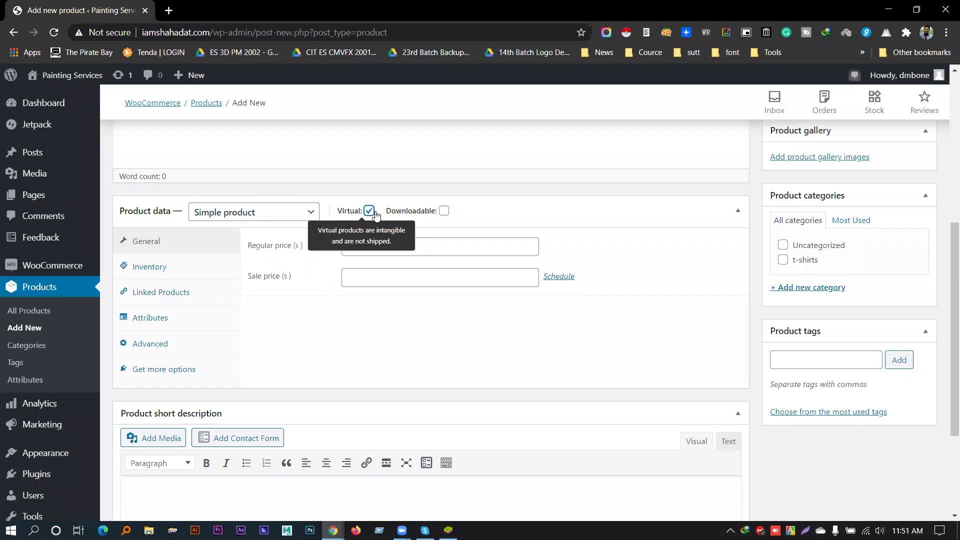
{"action": "left_click", "coordinate": [444, 211]}
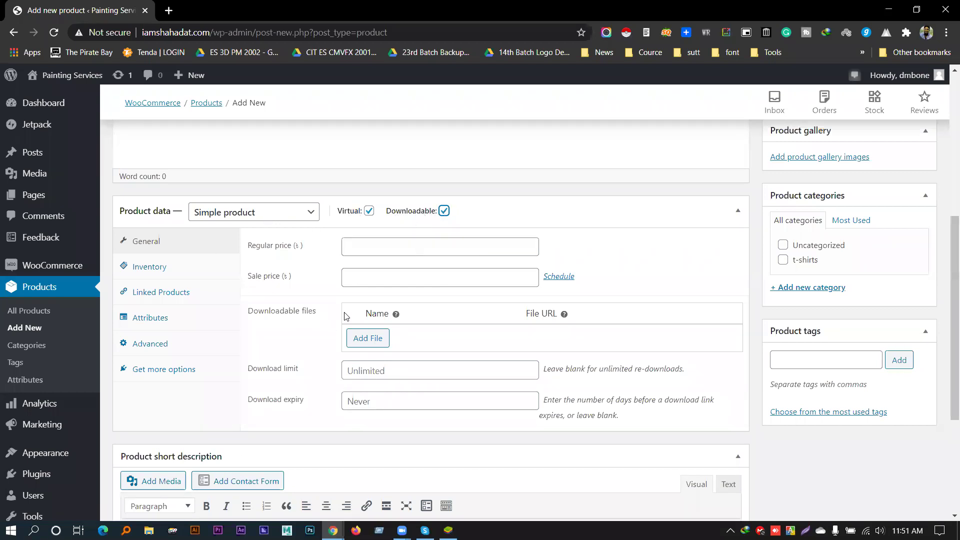
Enter a regular price of 500 and a sale price of 300
{"action": "left_click", "coordinate": [354, 247]}
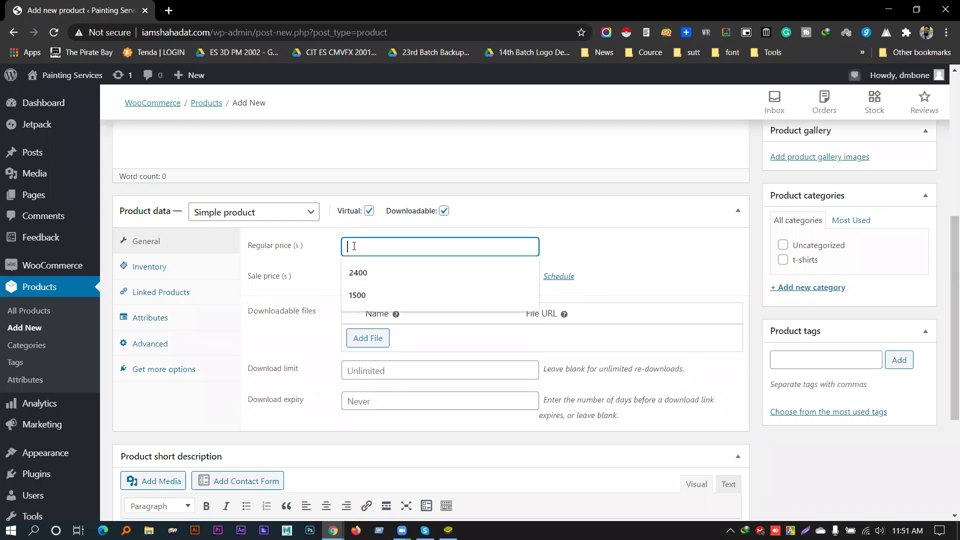
{"action": "type", "text": "500"}
{"action": "left_click", "coordinate": [371, 279]}
{"action": "type", "text": "300"}
{"action": "left_click", "coordinate": [638, 254]}
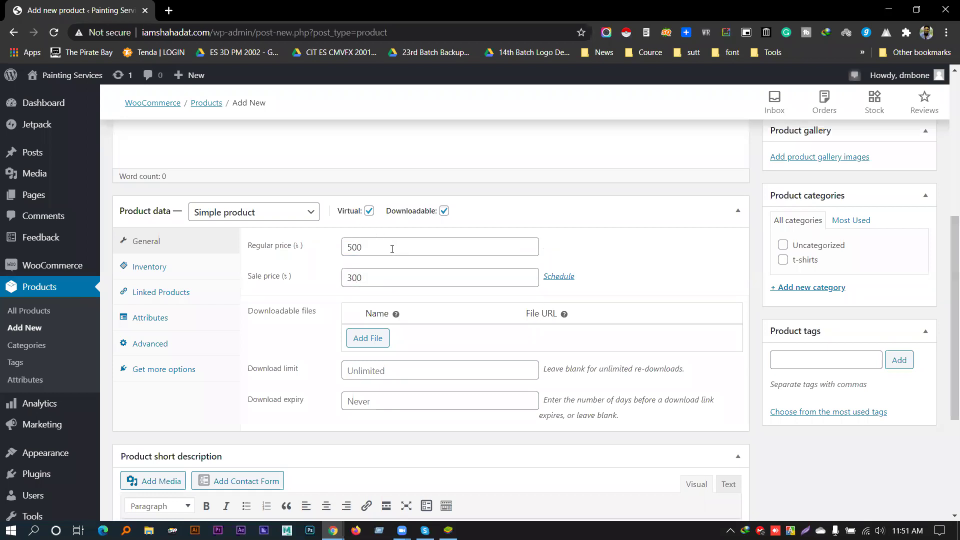
{"action": "left_click_drag", "start_coordinate": [361, 247], "coordinate": [345, 247]}
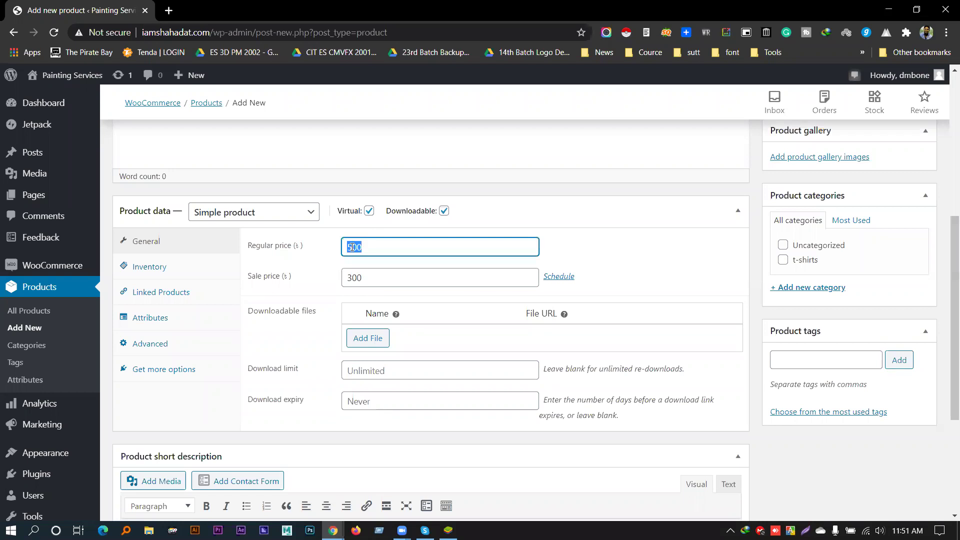
{"action": "left_click_drag", "start_coordinate": [374, 277], "coordinate": [344, 278]}
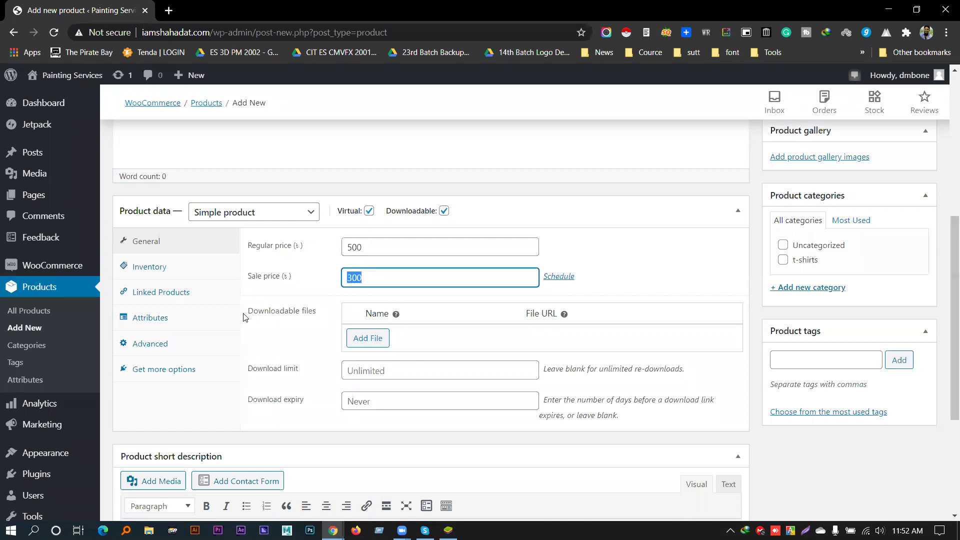
{"action": "left_click_drag", "start_coordinate": [317, 312], "coordinate": [248, 311]}
{"action": "left_click", "coordinate": [446, 325]}
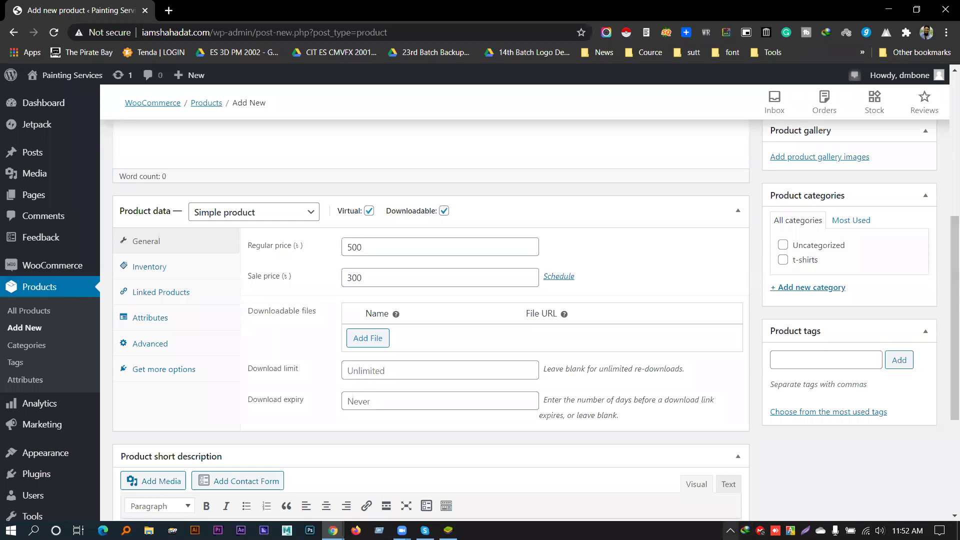
{"action": "double_click", "coordinate": [745, 530]}
Open the Chemistry WorkBook for Dummies PDF's folder from the download manager, then close it
{"action": "left_click", "coordinate": [793, 336]}
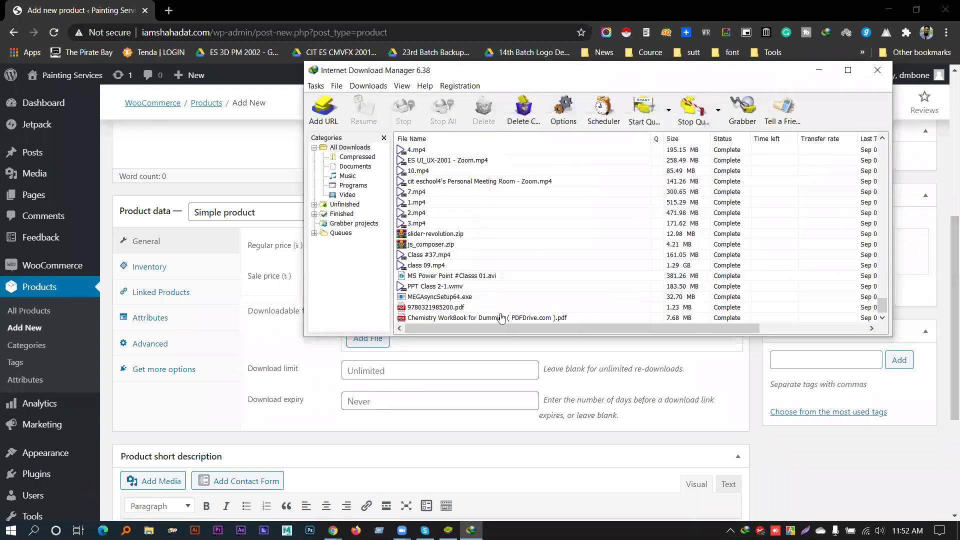
{"action": "left_click", "coordinate": [481, 319]}
{"action": "right_click", "coordinate": [481, 318]}
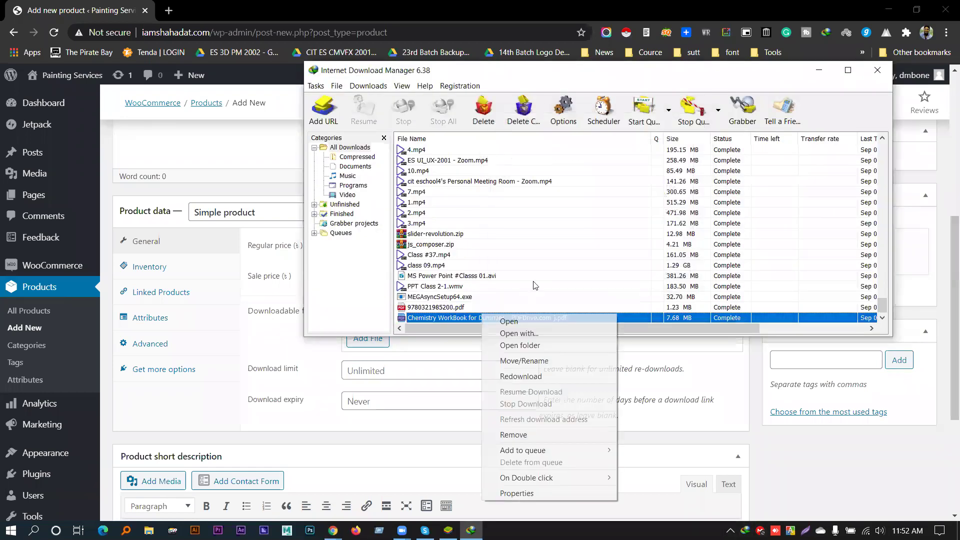
{"action": "left_click", "coordinate": [543, 345]}
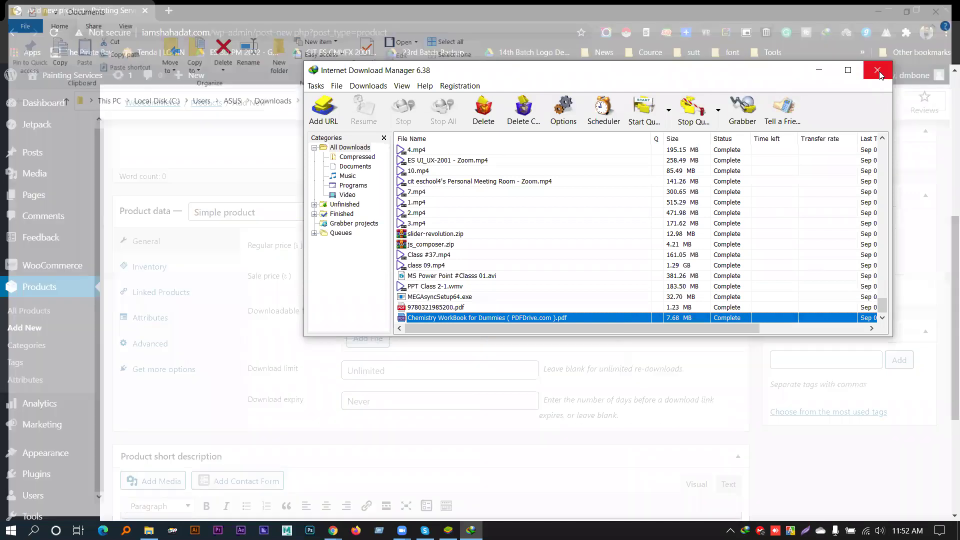
{"action": "left_click", "coordinate": [878, 71]}
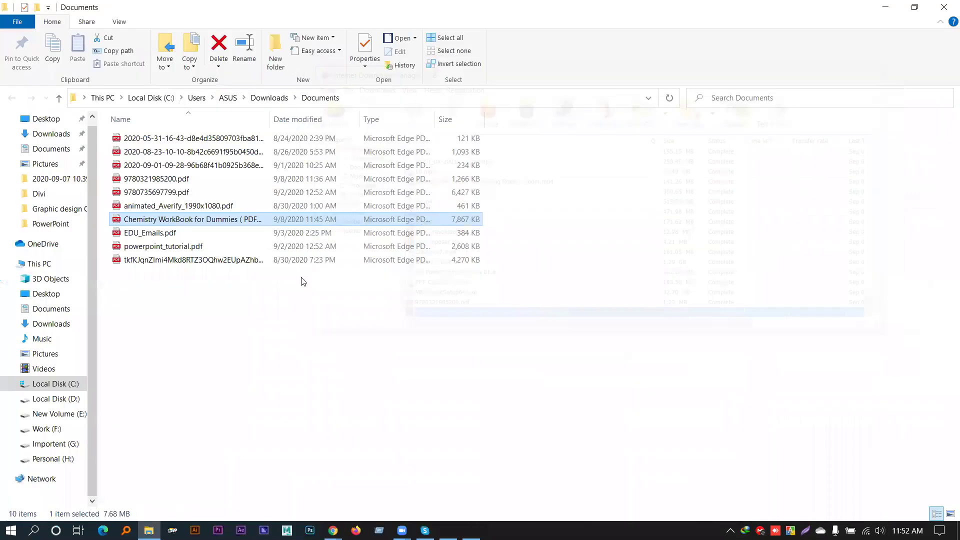
Widen Explorer's Name column to read the PDF's full file name, leaving it unchanged
{"action": "double_click", "coordinate": [270, 119]}
{"action": "left_click", "coordinate": [240, 364]}
{"action": "left_click", "coordinate": [216, 220]}
{"action": "left_click", "coordinate": [216, 220]}
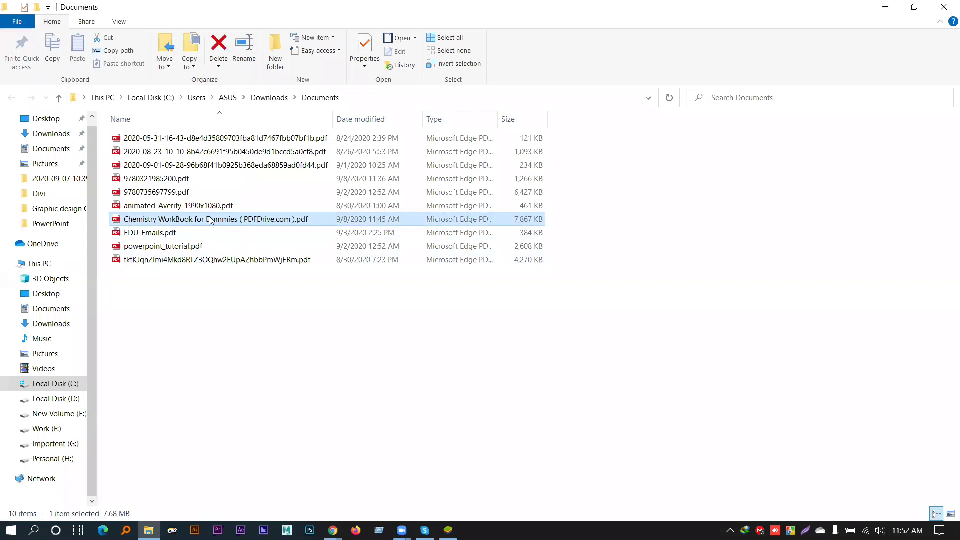
{"action": "left_click", "coordinate": [239, 220]}
{"action": "left_click_drag", "start_coordinate": [240, 221], "coordinate": [124, 223]}
{"action": "key", "text": "ctrl+c"}
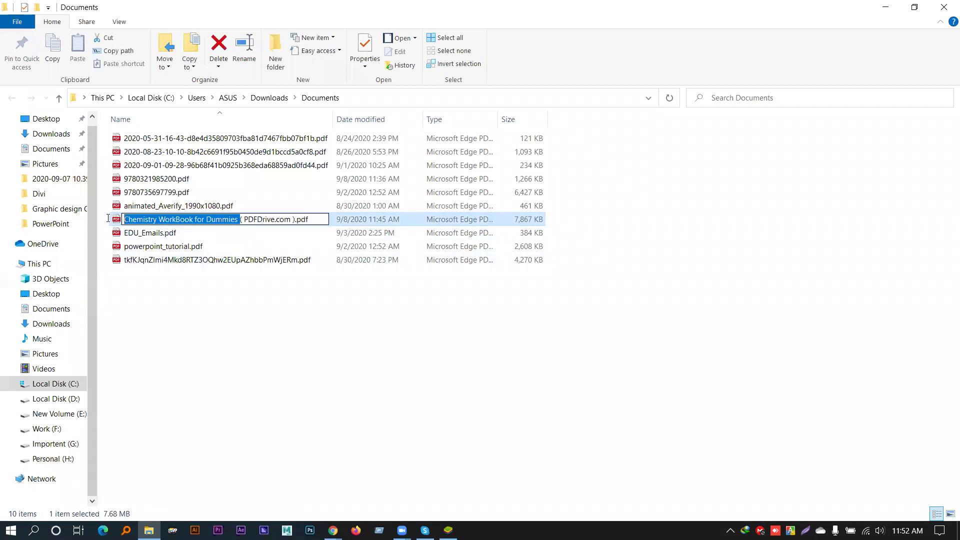
{"action": "left_click", "coordinate": [200, 315]}
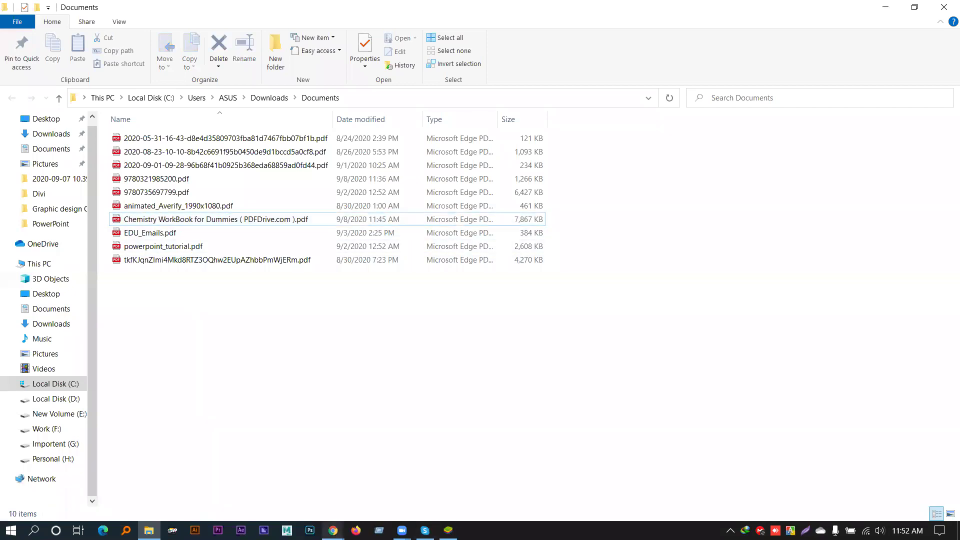
{"action": "left_click", "coordinate": [334, 531]}
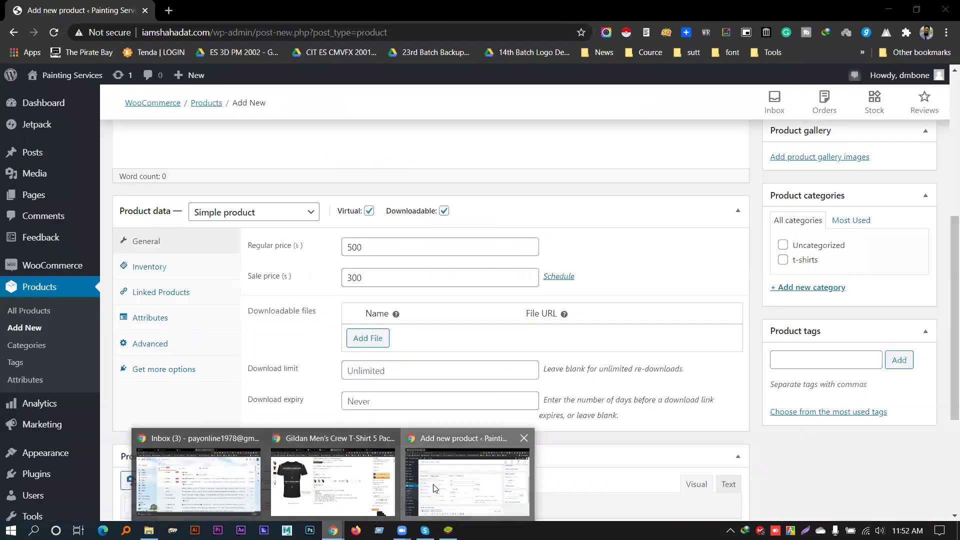
Add a downloadable file entry named 'Chemistry WorkBook for Dummies'
{"action": "left_click", "coordinate": [460, 483]}
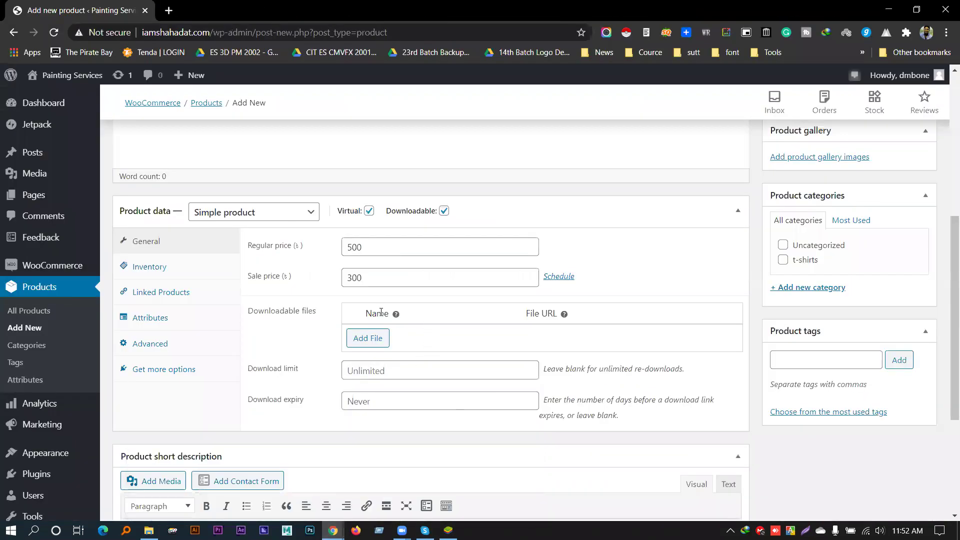
{"action": "left_click", "coordinate": [370, 338]}
{"action": "left_click", "coordinate": [397, 313]}
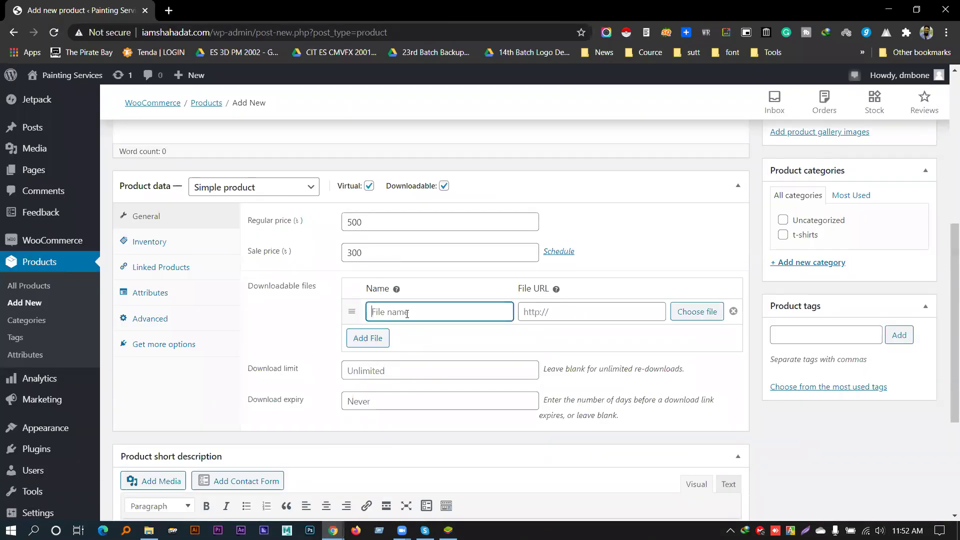
{"action": "key", "text": "ctrl+v"}
{"action": "key", "text": "Tab"}
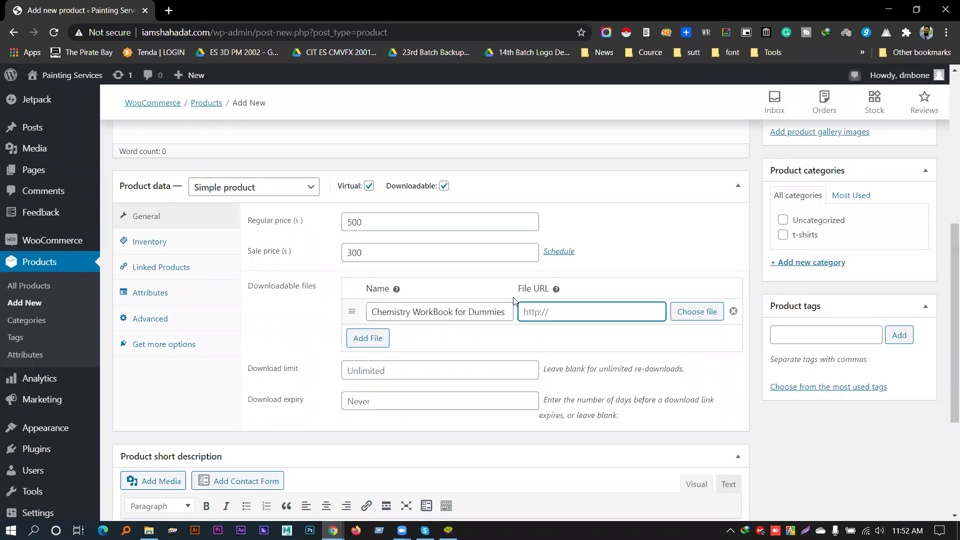
Upload a new file for the download, browsing to the Downloads › Documents folder
{"action": "mouse_move", "coordinate": [556, 289]}
{"action": "left_click", "coordinate": [711, 312]}
{"action": "left_click", "coordinate": [67, 125]}
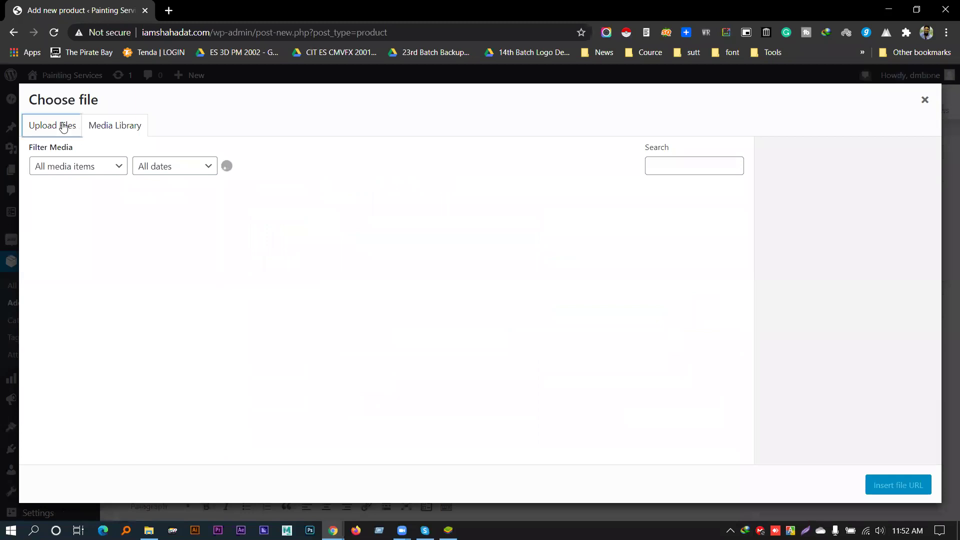
{"action": "left_click", "coordinate": [284, 227]}
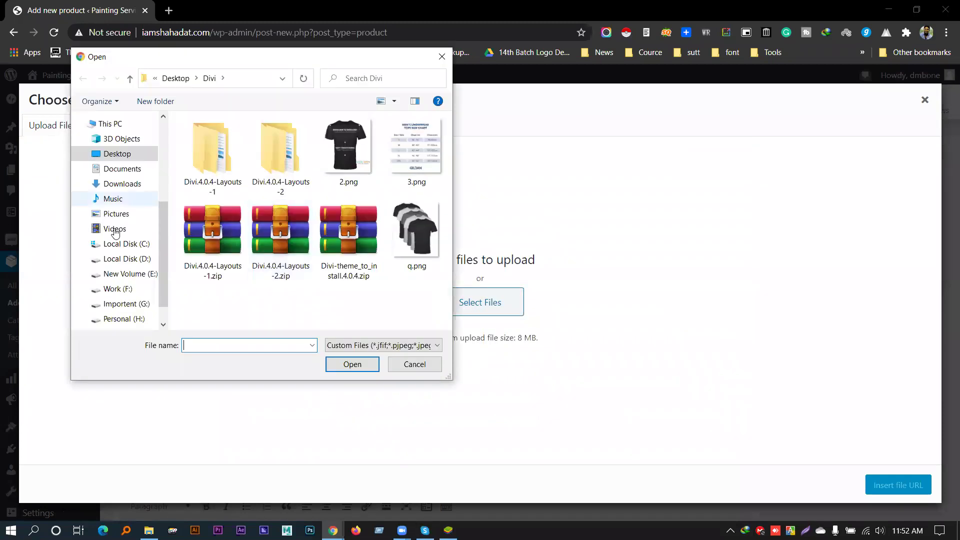
{"action": "left_click", "coordinate": [122, 183]}
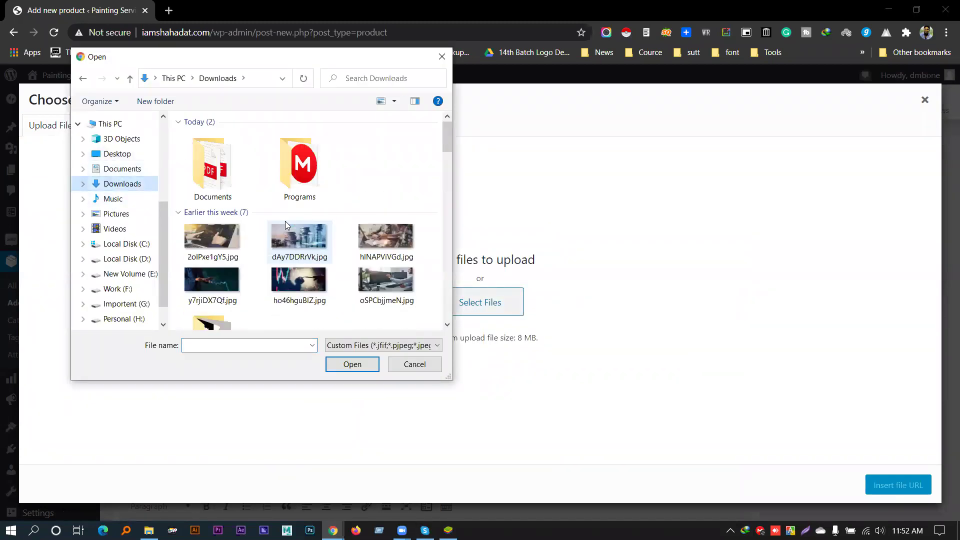
{"action": "double_click", "coordinate": [228, 165]}
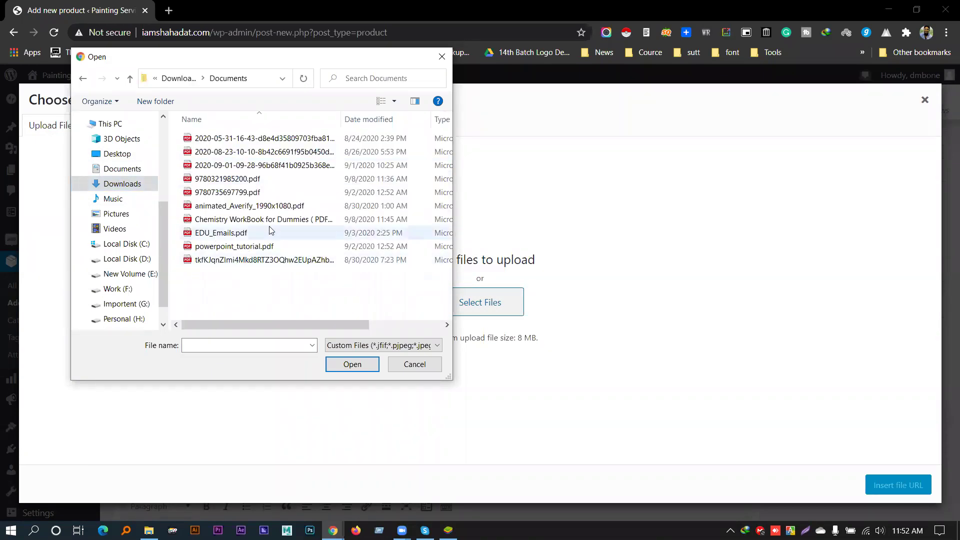
{"action": "double_click", "coordinate": [342, 119]}
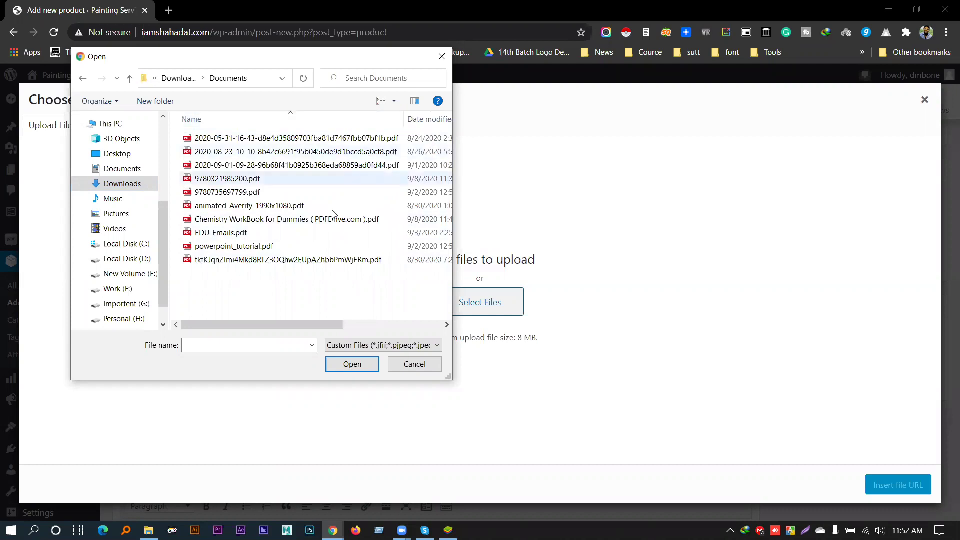
Remove 'PDFDrive.com' from the Chemistry WorkBook PDF's name, upload it and insert its URL
{"action": "left_click", "coordinate": [313, 220]}
{"action": "left_click", "coordinate": [314, 220]}
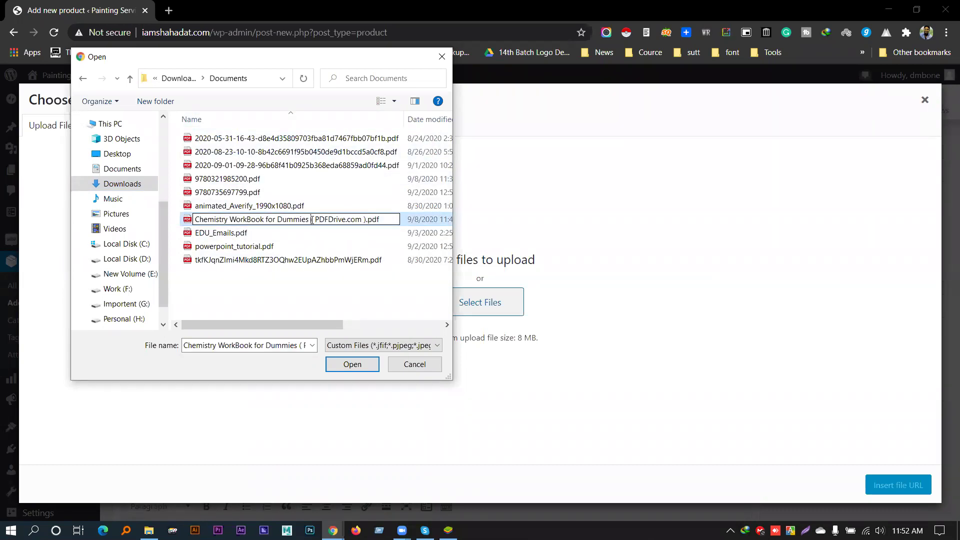
{"action": "left_click", "coordinate": [367, 220], "text": "shift"}
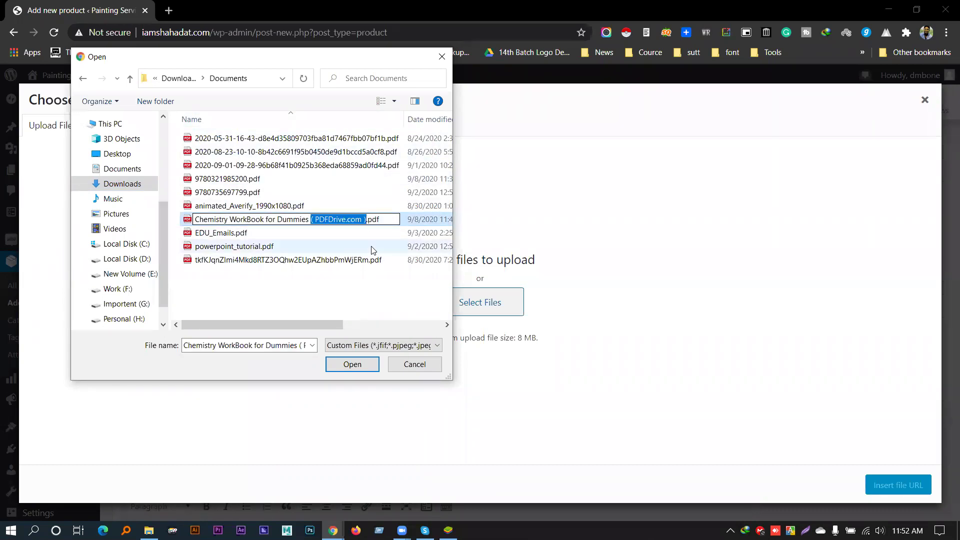
{"action": "key", "text": "BackSpace"}
{"action": "key", "text": "BackSpace"}
{"action": "left_click", "coordinate": [330, 251]}
{"action": "left_click", "coordinate": [315, 220]}
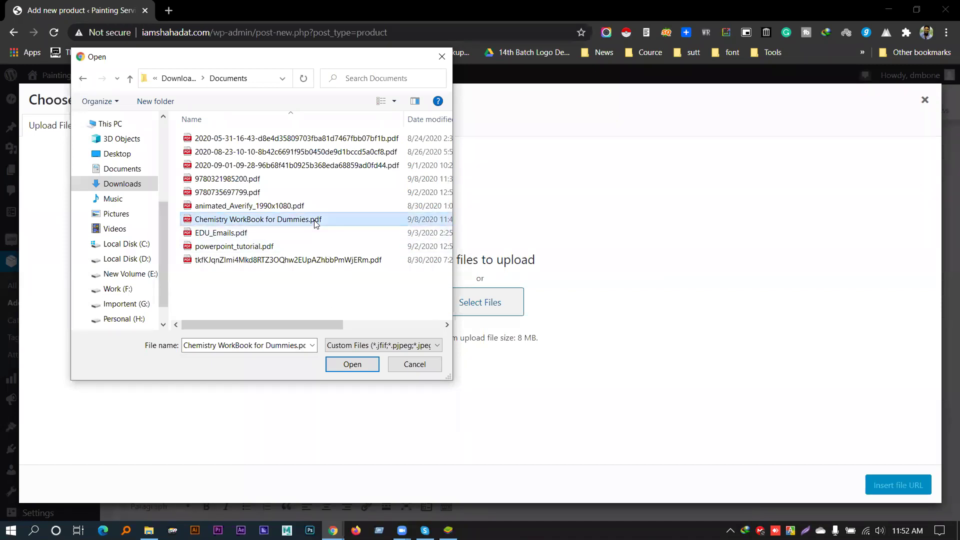
{"action": "left_click", "coordinate": [352, 365]}
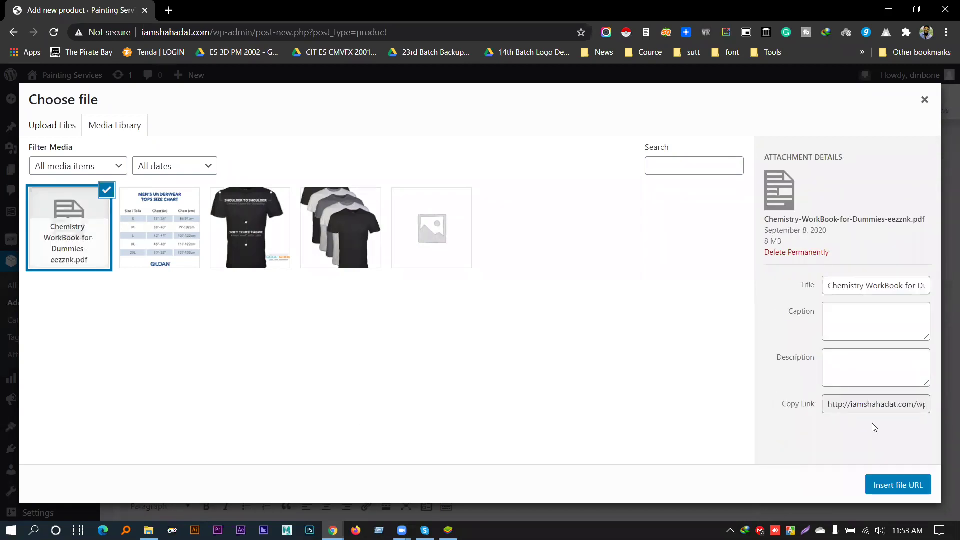
{"action": "left_click", "coordinate": [902, 484]}
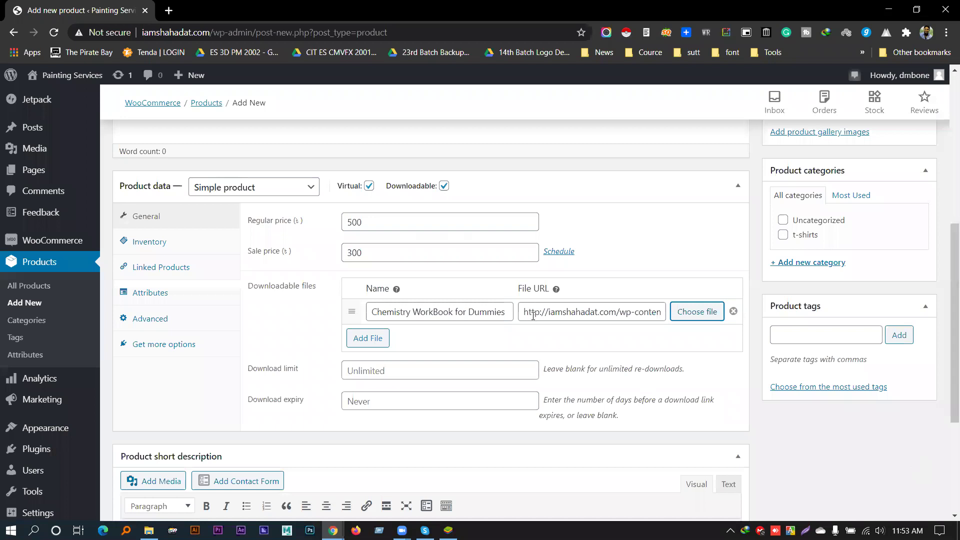
{"action": "left_click_drag", "start_coordinate": [528, 312], "coordinate": [643, 312]}
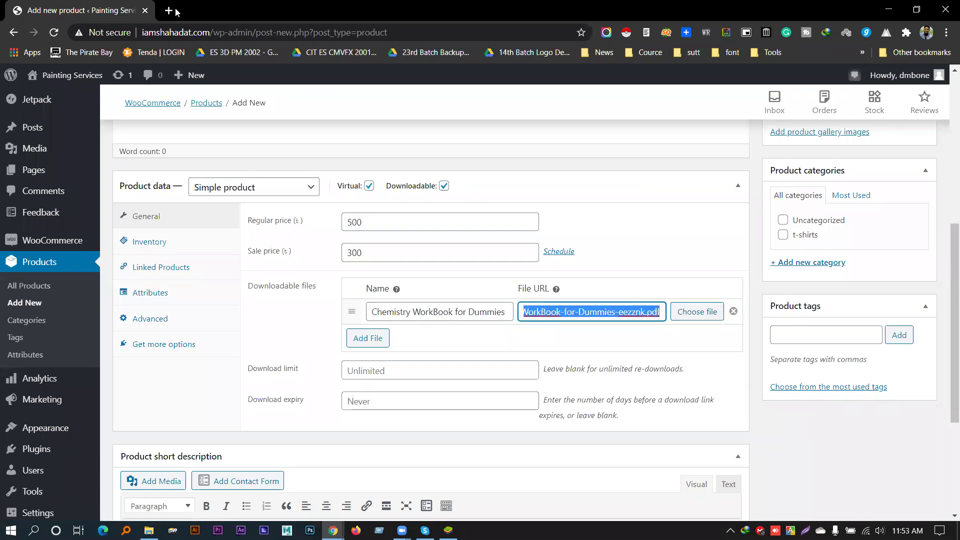
Open Google Drive in a new tab and enter the divi thme folder
{"action": "key", "text": "ctrl+t"}
{"action": "left_click", "coordinate": [912, 83]}
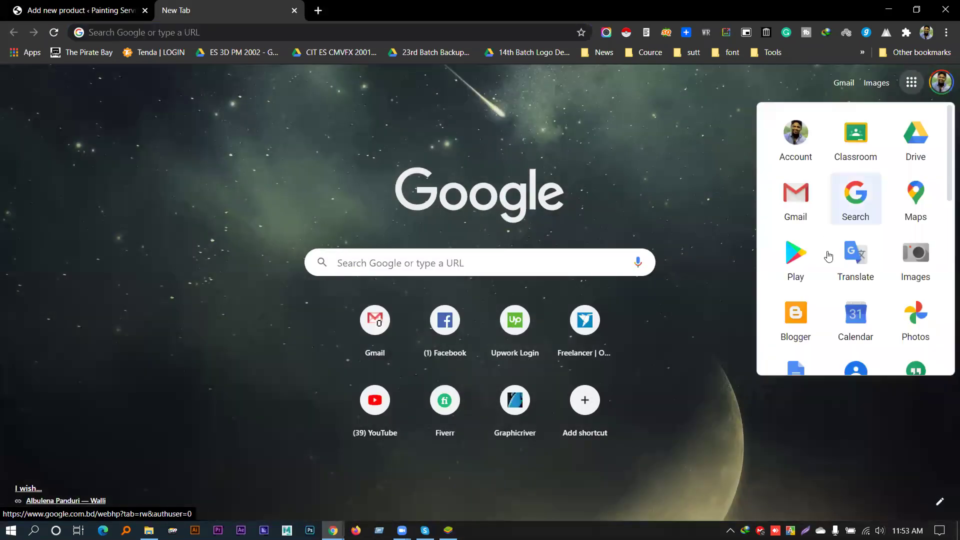
{"action": "left_click", "coordinate": [918, 137]}
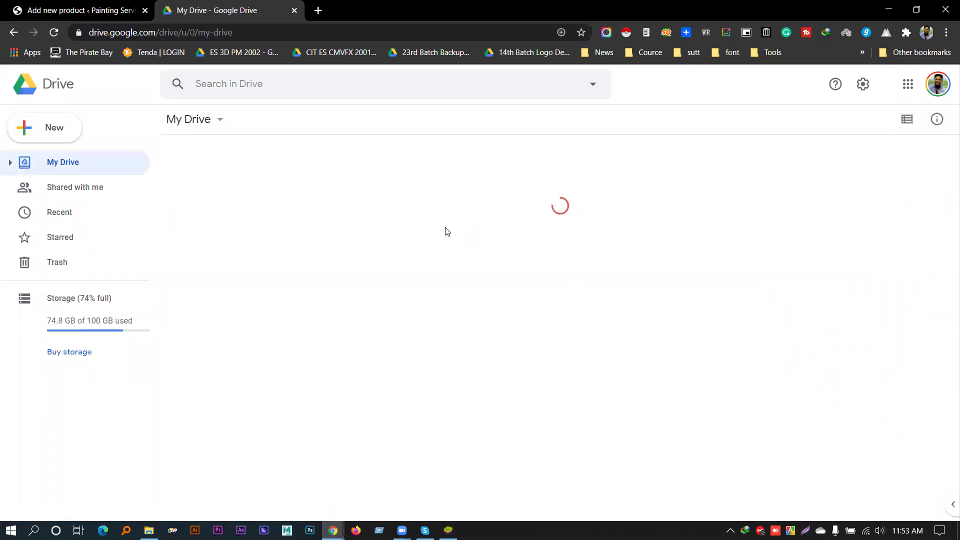
{"action": "scroll", "coordinate": [430, 320], "scroll_direction": "down", "scroll_amount": 1}
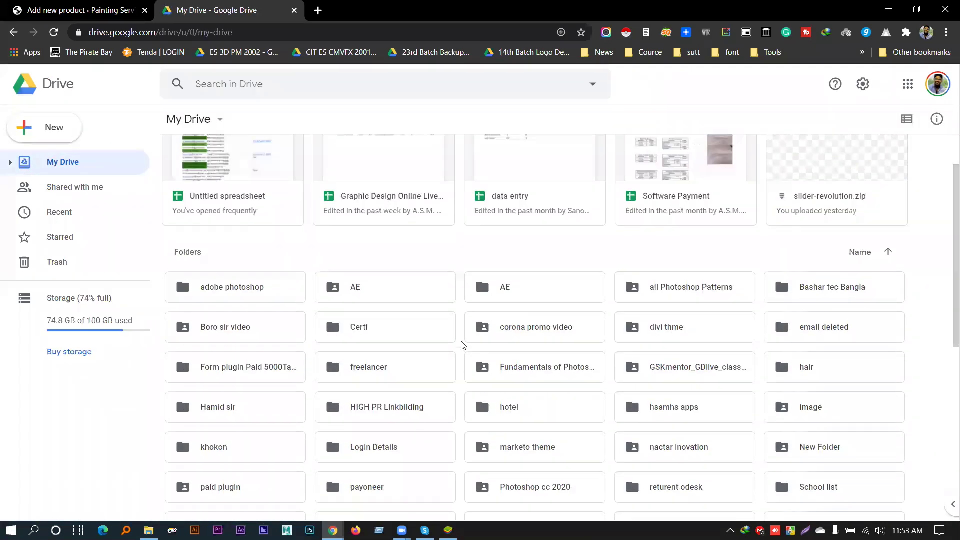
{"action": "double_click", "coordinate": [665, 336]}
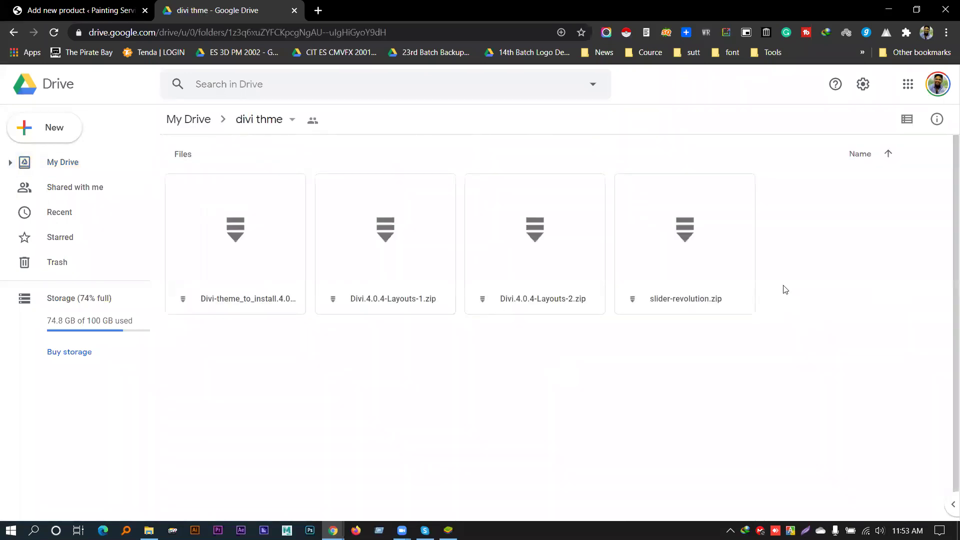
Share slider-revolution.zip as viewable by anyone with the link and copy that link
{"action": "left_click", "coordinate": [662, 247]}
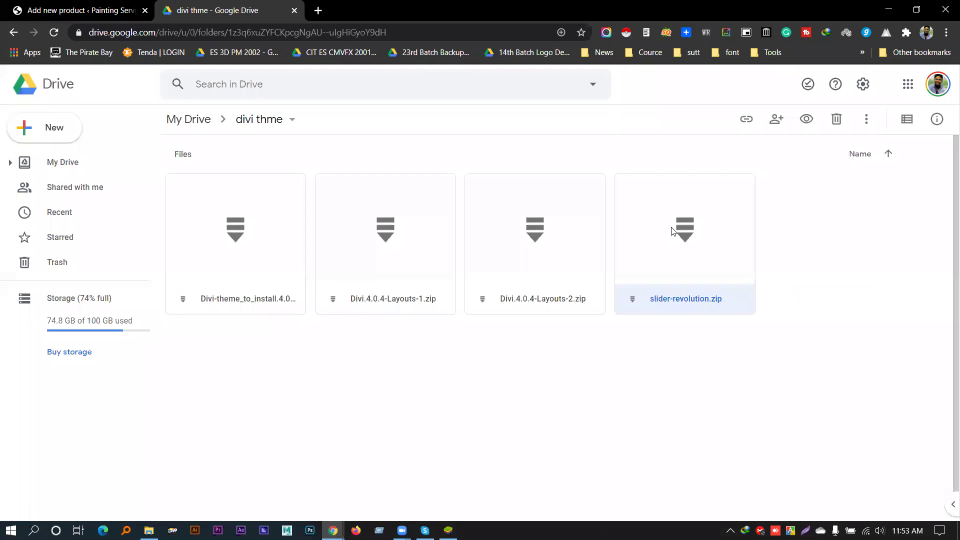
{"action": "right_click", "coordinate": [672, 232]}
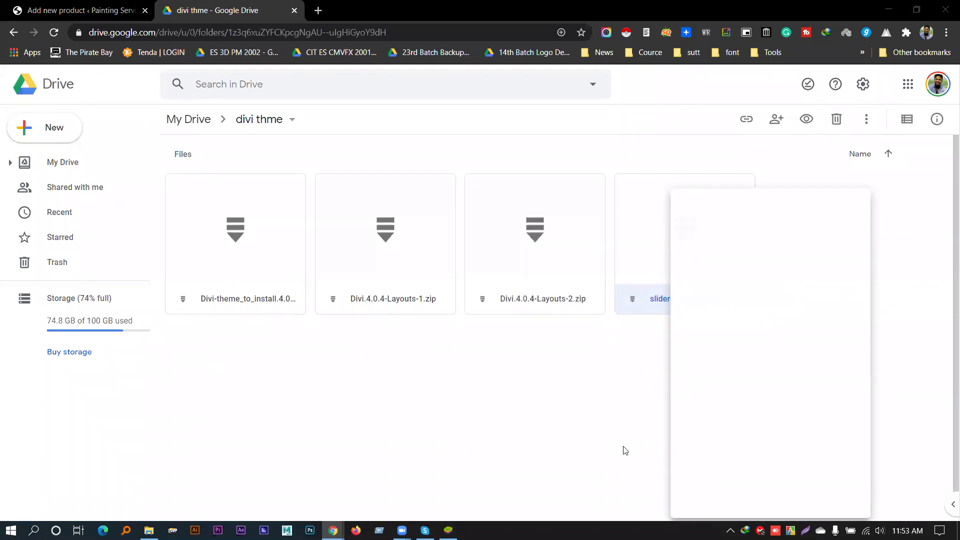
{"action": "right_click", "coordinate": [693, 232]}
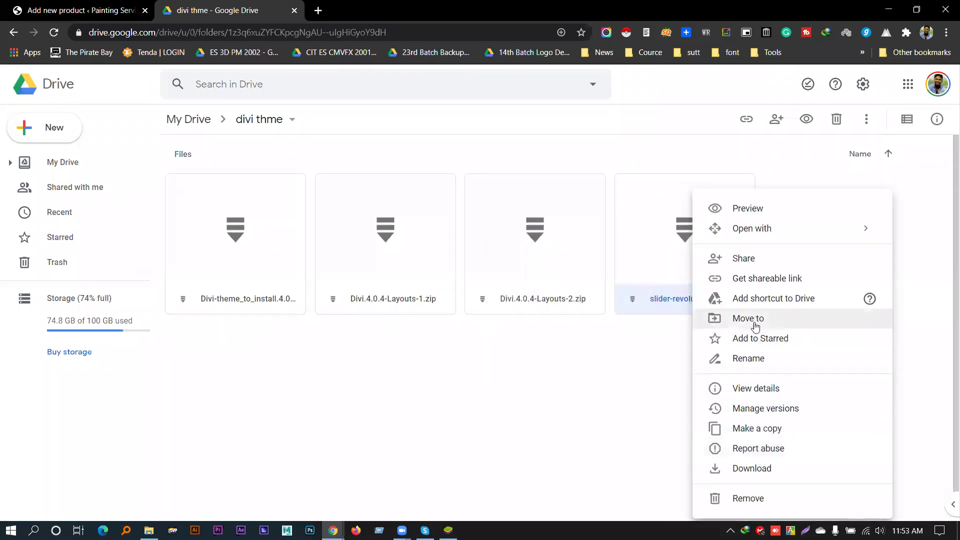
{"action": "left_click", "coordinate": [750, 265]}
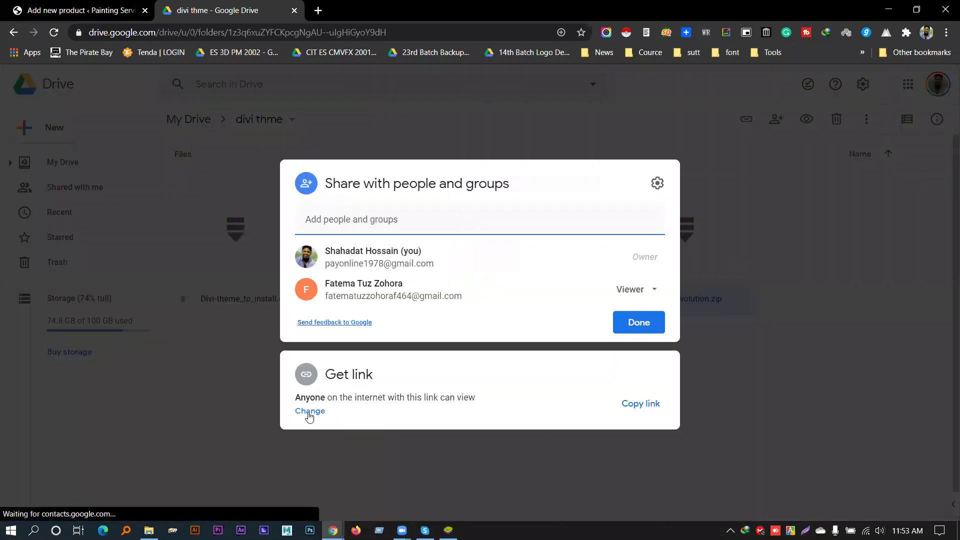
{"action": "left_click", "coordinate": [309, 412]}
{"action": "left_click", "coordinate": [652, 296]}
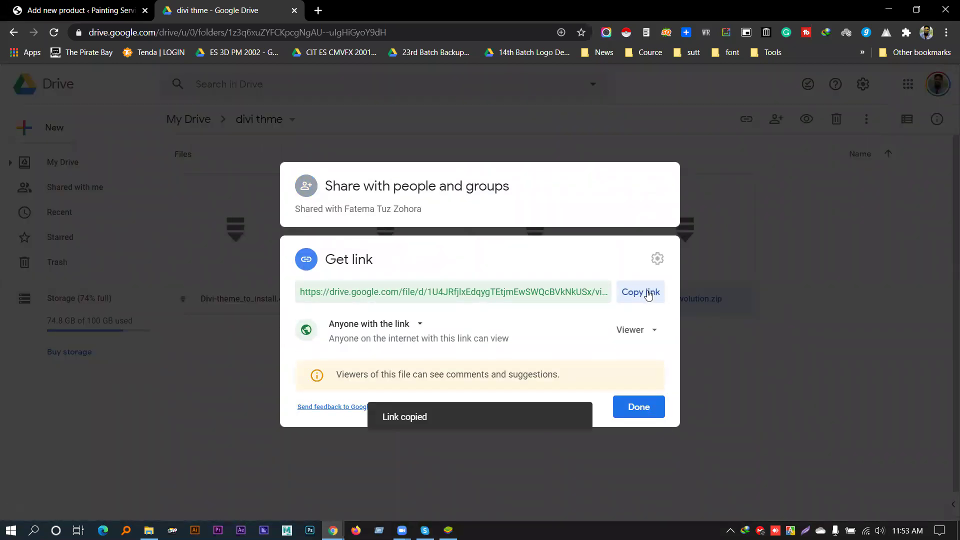
{"action": "left_click", "coordinate": [653, 340]}
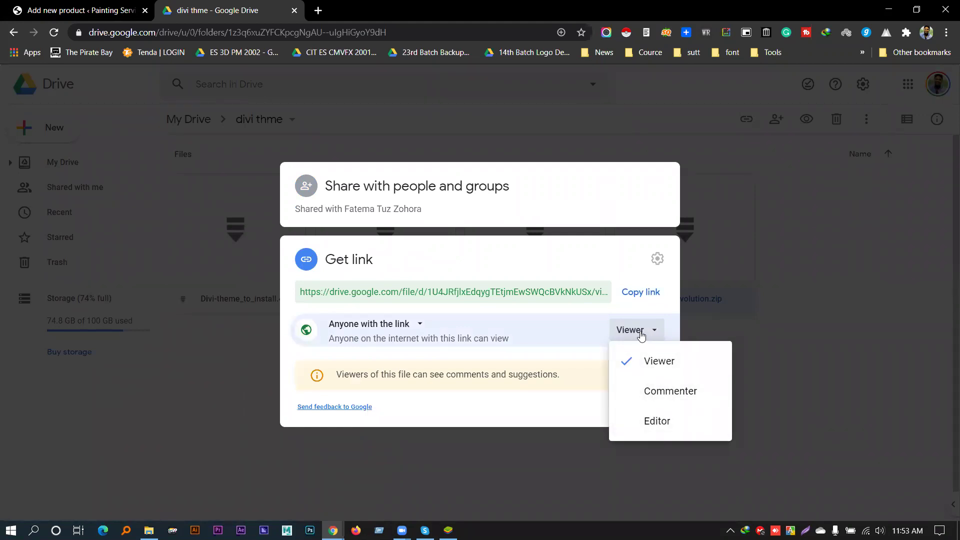
{"action": "left_click", "coordinate": [638, 295]}
{"action": "left_click", "coordinate": [60, 6]}
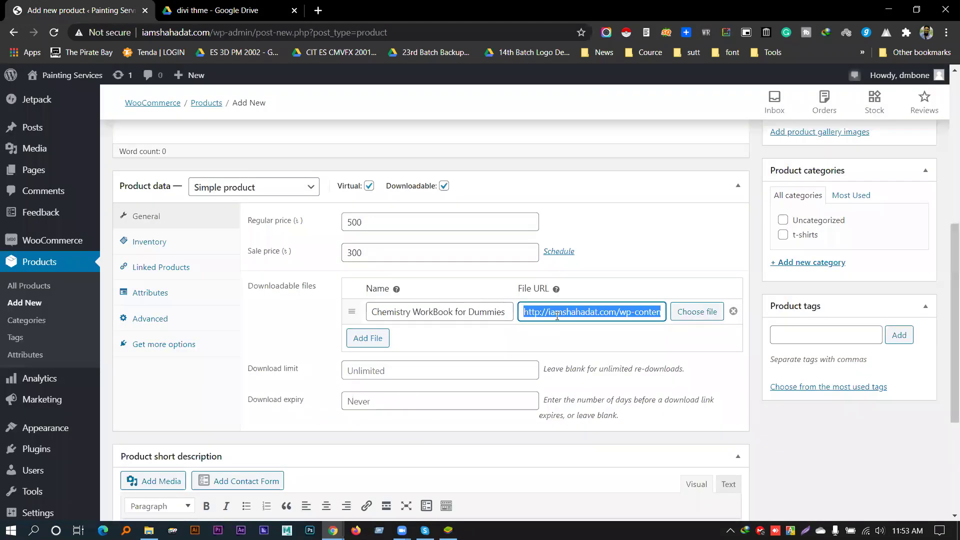
{"action": "key", "text": "ctrl+v"}
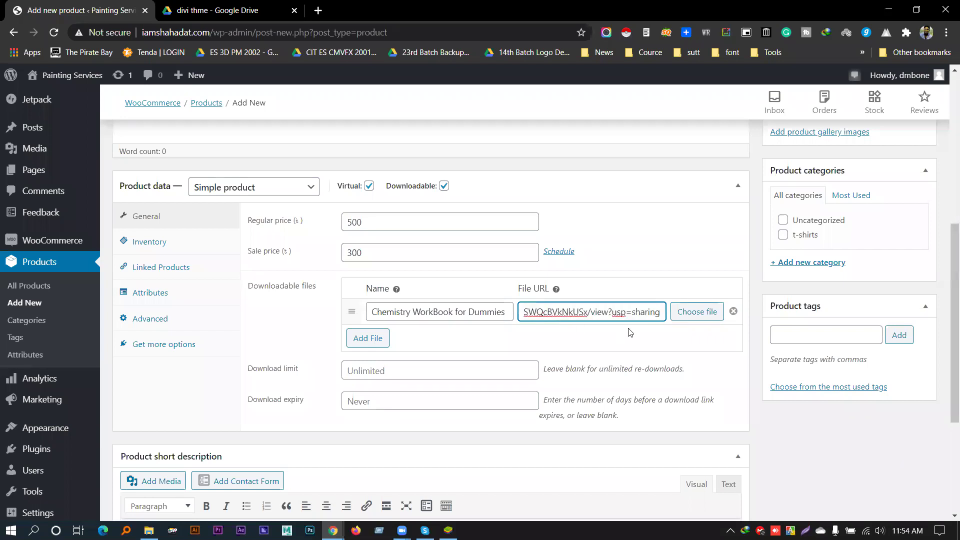
{"action": "left_click", "coordinate": [621, 337]}
{"action": "triple_click", "coordinate": [550, 312]}
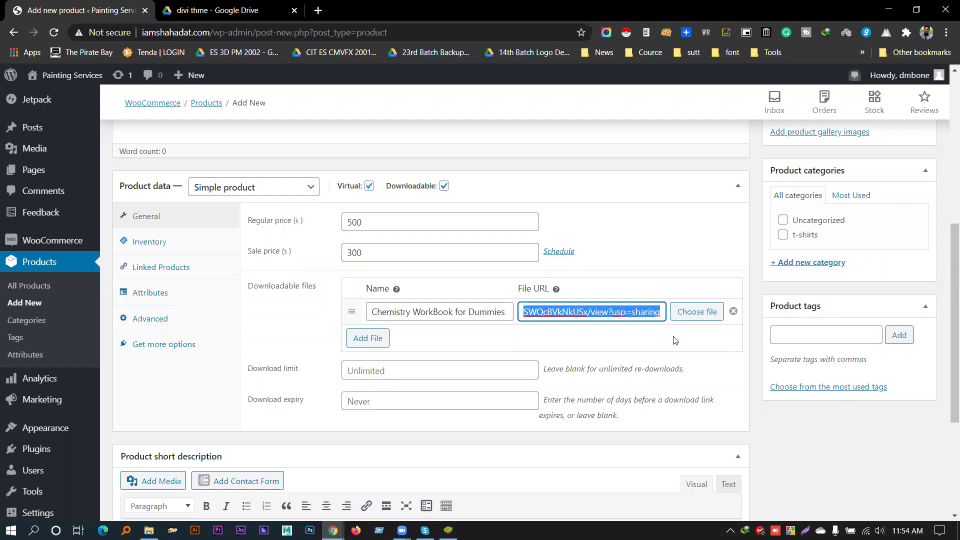
{"action": "key", "text": "ctrl+z"}
{"action": "left_click", "coordinate": [578, 316]}
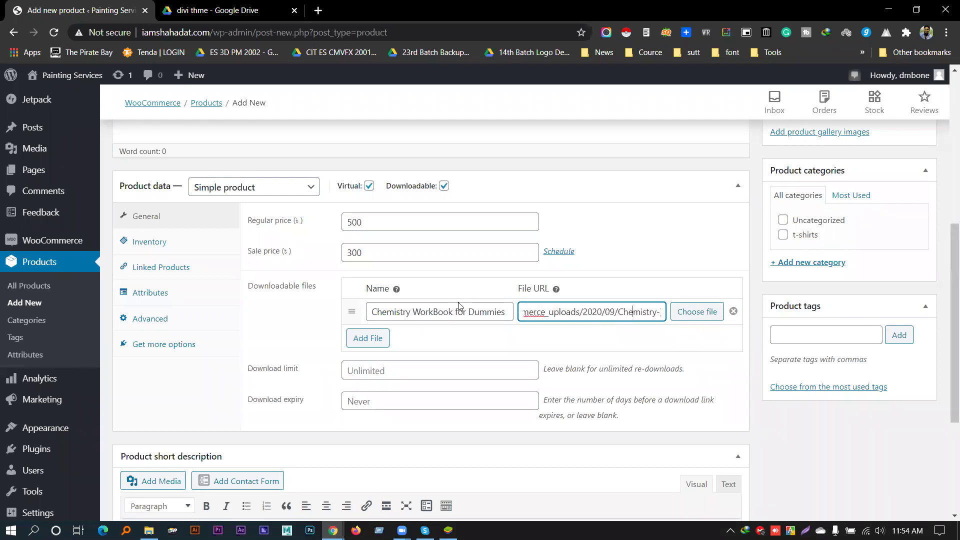
{"action": "triple_click", "coordinate": [560, 314]}
{"action": "triple_click", "coordinate": [450, 309]}
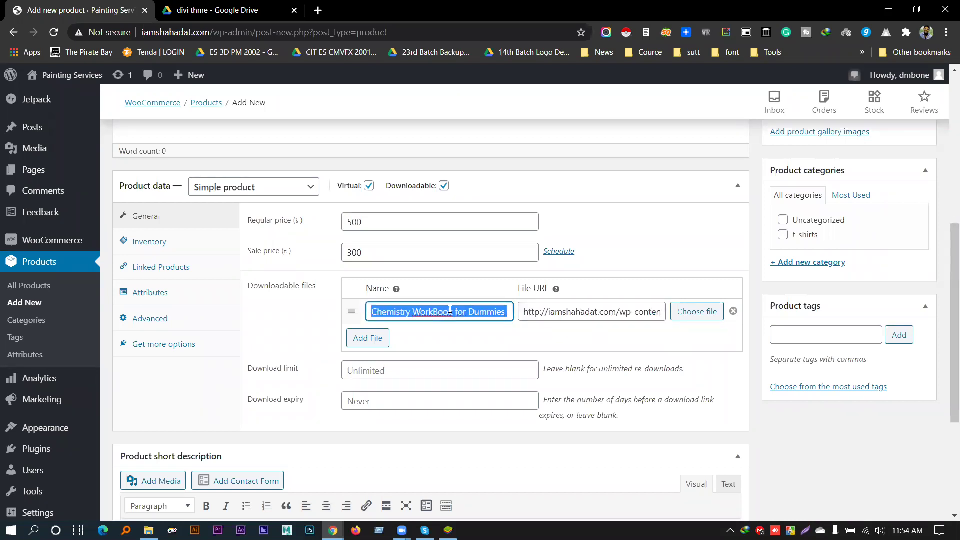
{"action": "left_click", "coordinate": [510, 331]}
{"action": "left_click", "coordinate": [373, 372]}
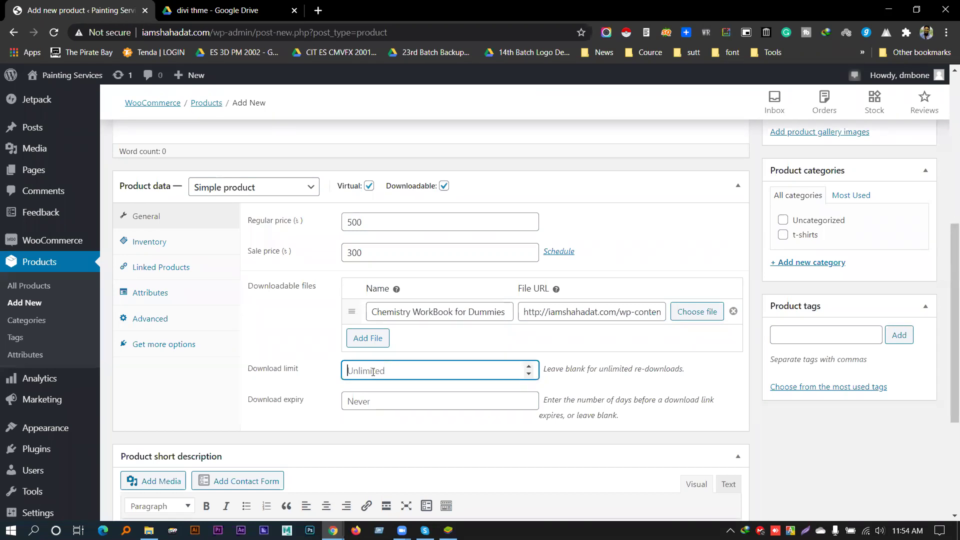
Set the download limit to 5
{"action": "type", "text": "5"}
{"action": "left_click", "coordinate": [250, 252]}
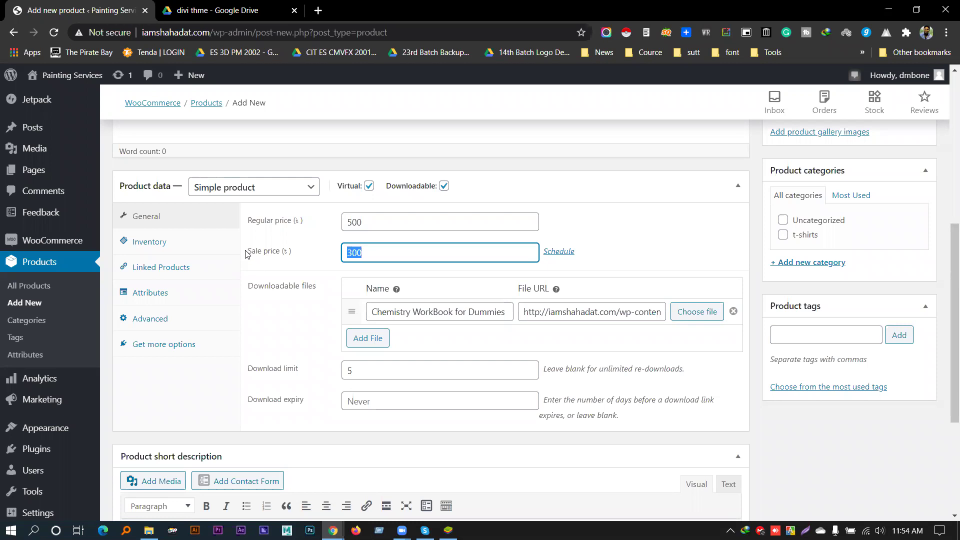
{"action": "triple_click", "coordinate": [250, 255]}
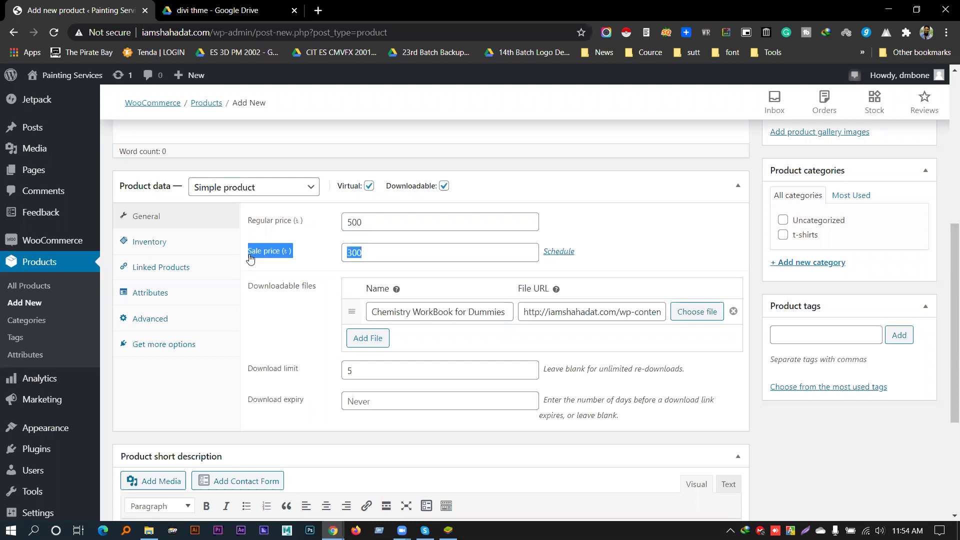
{"action": "scroll", "coordinate": [385, 372], "scroll_direction": "down", "scroll_amount": 1}
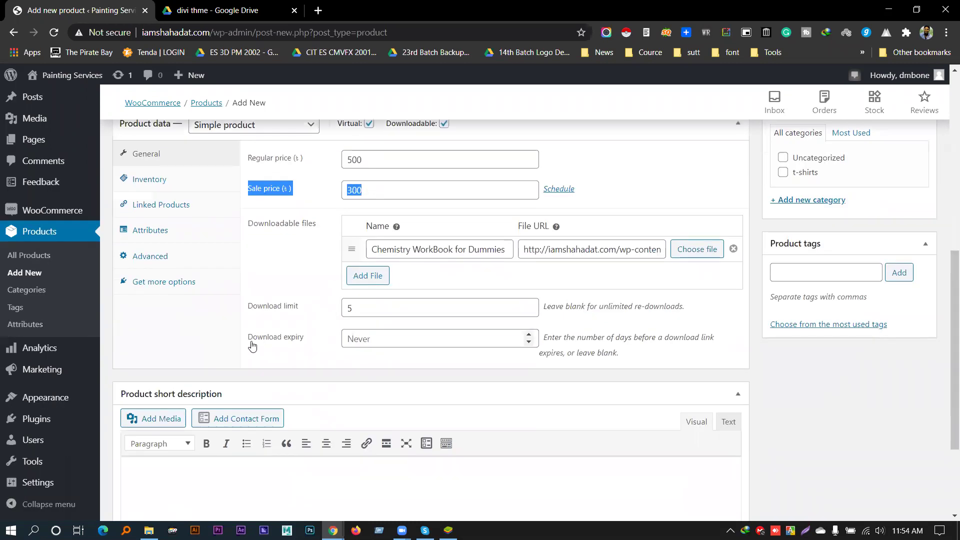
Dismiss the IDM corruption warning and close the Google Drive tab
{"action": "left_click", "coordinate": [419, 339]}
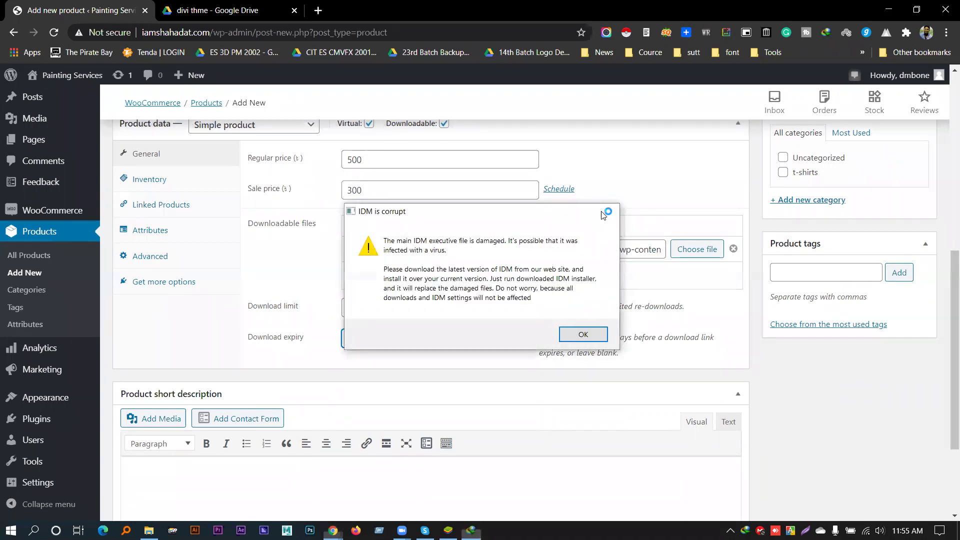
{"action": "key", "text": "Return"}
{"action": "key", "text": "ctrl+w"}
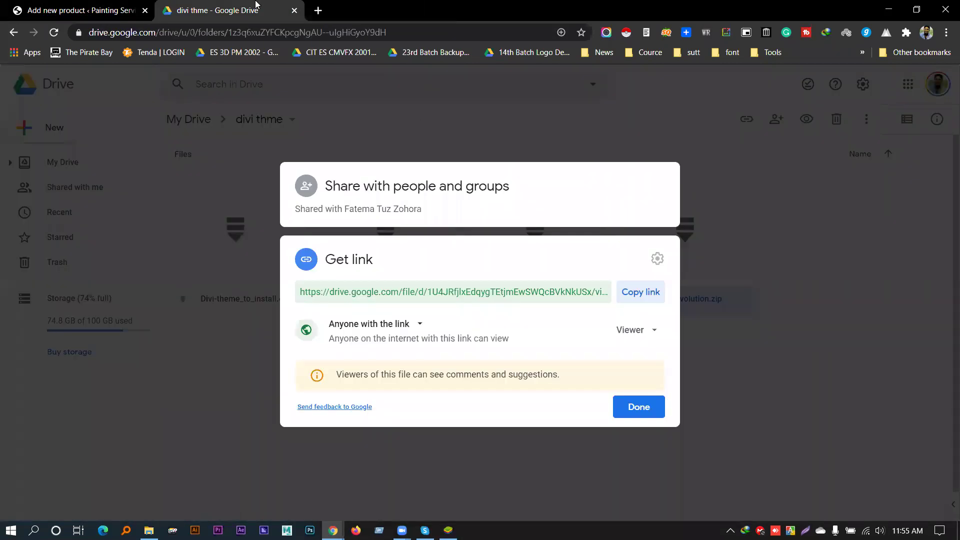
{"action": "key", "text": "ctrl+w"}
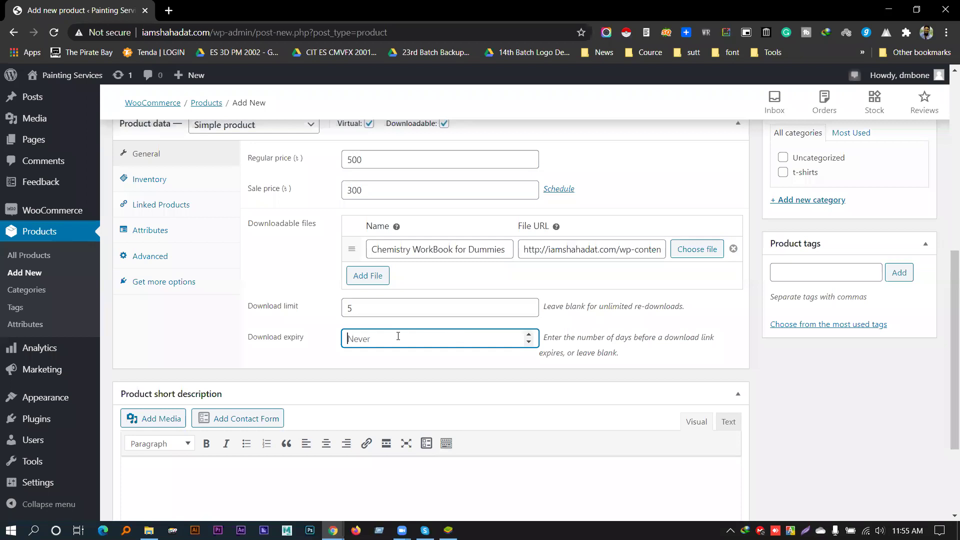
Adjust the download expiry with its spinner until it reads 0
{"action": "left_click", "coordinate": [529, 334]}
{"action": "left_click", "coordinate": [529, 334]}
{"action": "left_click", "coordinate": [528, 334]}
{"action": "left_click", "coordinate": [529, 334]}
{"action": "left_click", "coordinate": [528, 334]}
{"action": "left_click", "coordinate": [529, 342]}
{"action": "left_click", "coordinate": [529, 342]}
{"action": "left_click", "coordinate": [529, 343]}
{"action": "left_click", "coordinate": [528, 343]}
{"action": "left_click", "coordinate": [529, 342]}
{"action": "scroll", "coordinate": [532, 344], "scroll_direction": "up", "scroll_amount": 5}
{"action": "scroll", "coordinate": [531, 344], "scroll_direction": "down", "scroll_amount": 2}
{"action": "left_click", "coordinate": [482, 369]}
{"action": "scroll", "coordinate": [482, 371], "scroll_direction": "down", "scroll_amount": 1}
{"action": "scroll", "coordinate": [581, 328], "scroll_direction": "up", "scroll_amount": 1}
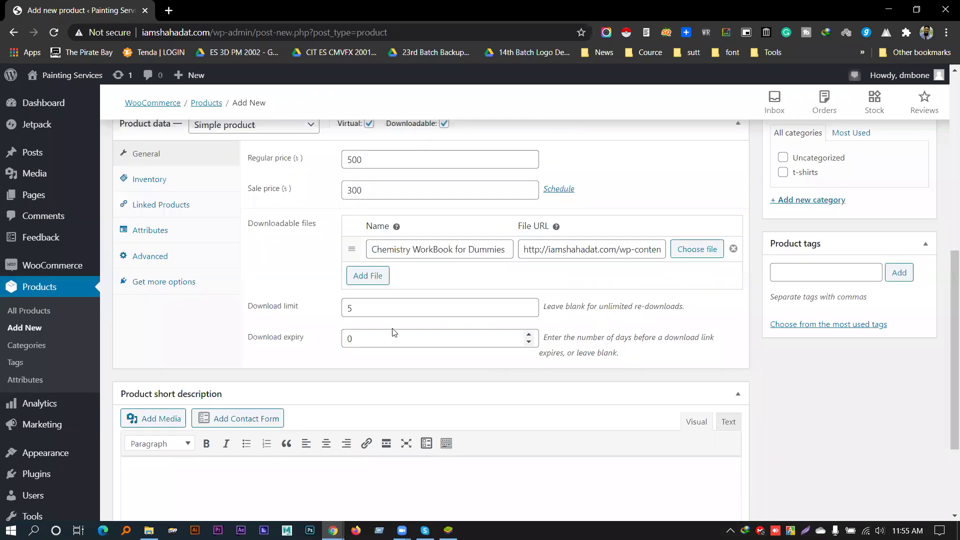
{"action": "scroll", "coordinate": [396, 320], "scroll_direction": "up", "scroll_amount": 1}
Look through the Inventory, Linked Products, Attributes and Advanced tabs, then return to General
{"action": "left_click", "coordinate": [175, 240]}
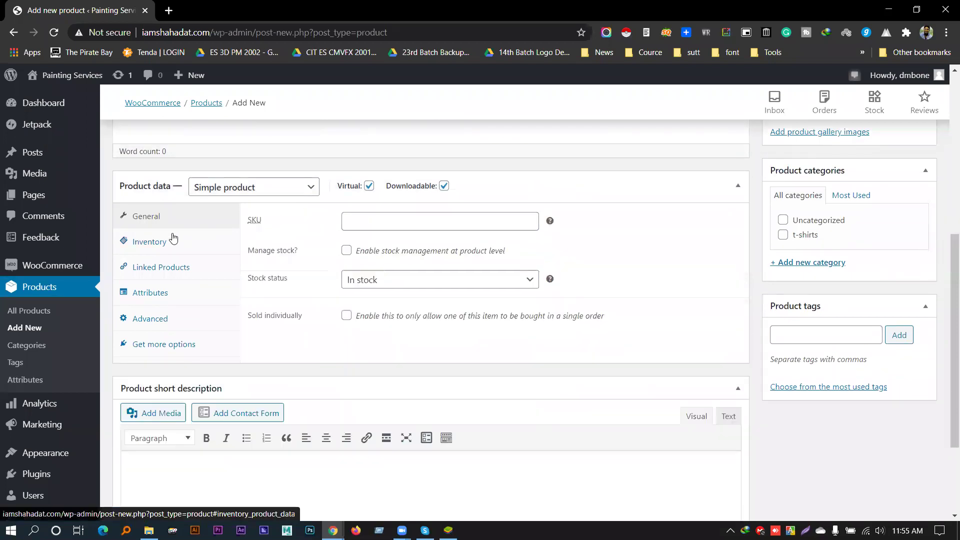
{"action": "left_click", "coordinate": [148, 269]}
{"action": "left_click", "coordinate": [152, 291]}
{"action": "left_click", "coordinate": [156, 318]}
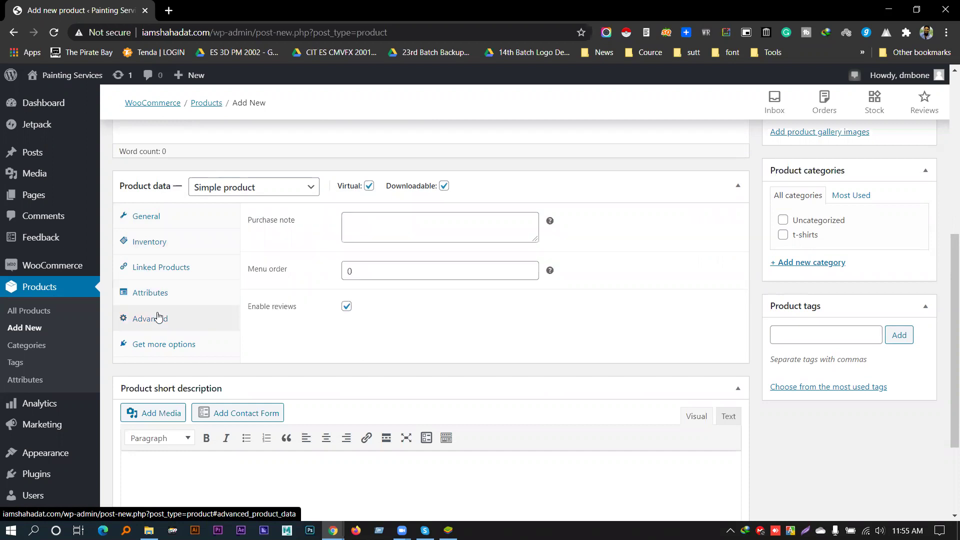
{"action": "left_click", "coordinate": [146, 217]}
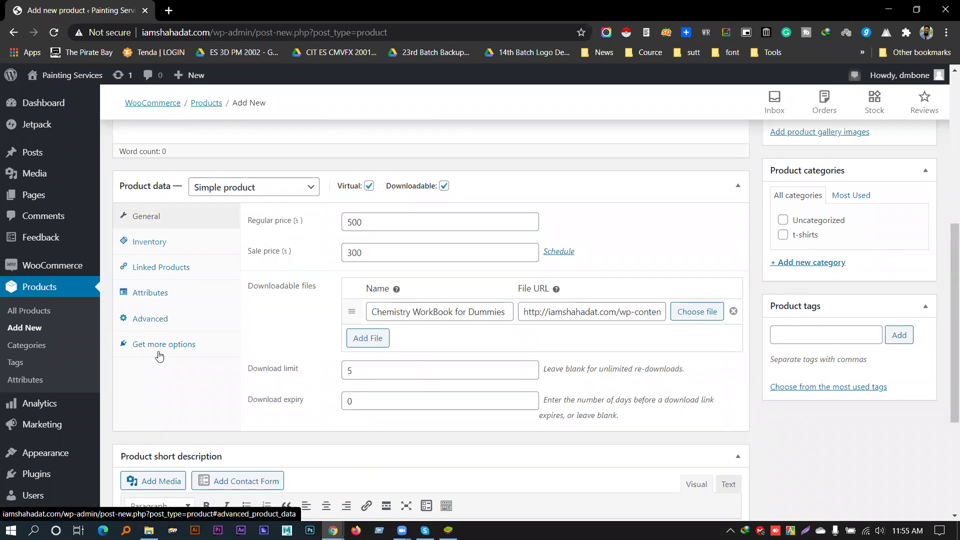
Paste 'Chemistry WorkBook for Dummies' as the product name
{"action": "scroll", "coordinate": [647, 249], "scroll_direction": "up", "scroll_amount": 6}
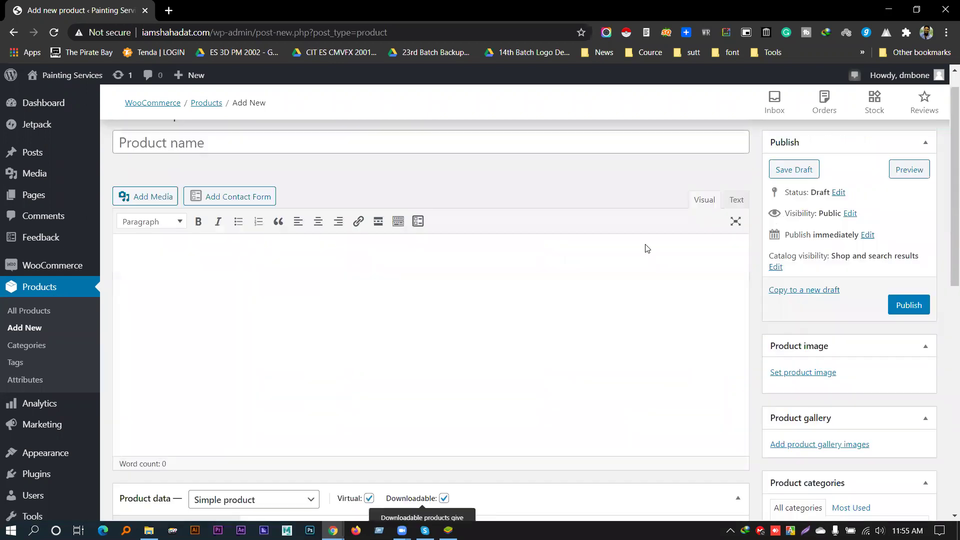
{"action": "scroll", "coordinate": [390, 235], "scroll_direction": "down", "scroll_amount": 9}
{"action": "triple_click", "coordinate": [395, 186]}
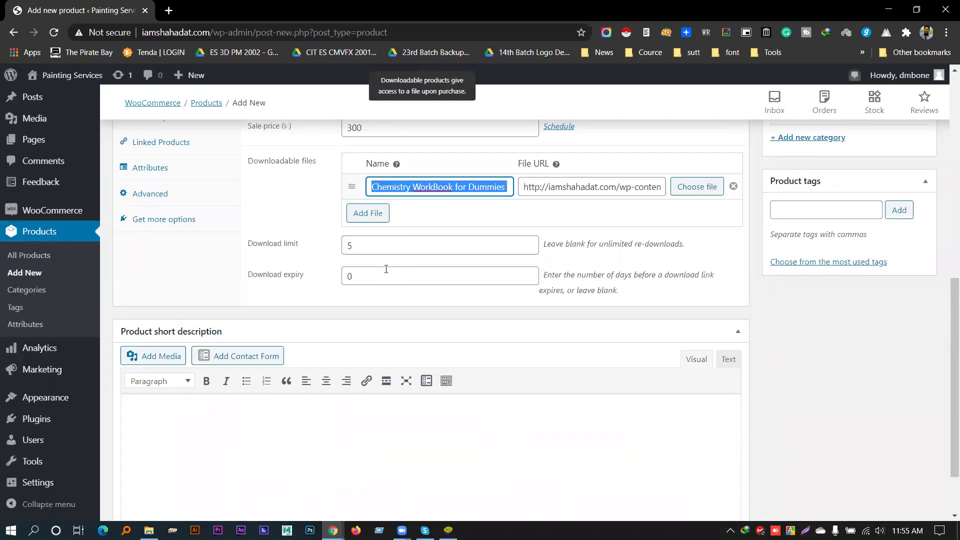
{"action": "scroll", "coordinate": [385, 268], "scroll_direction": "up", "scroll_amount": 10}
{"action": "left_click", "coordinate": [243, 176]}
{"action": "key", "text": "ctrl+v"}
{"action": "left_click", "coordinate": [227, 310]}
Search Amazon for the product title and open the Chemistry Workbook For Dummies page
{"action": "key", "text": "alt+Tab"}
{"action": "key", "text": "Tab"}
{"action": "key", "text": "Tab"}
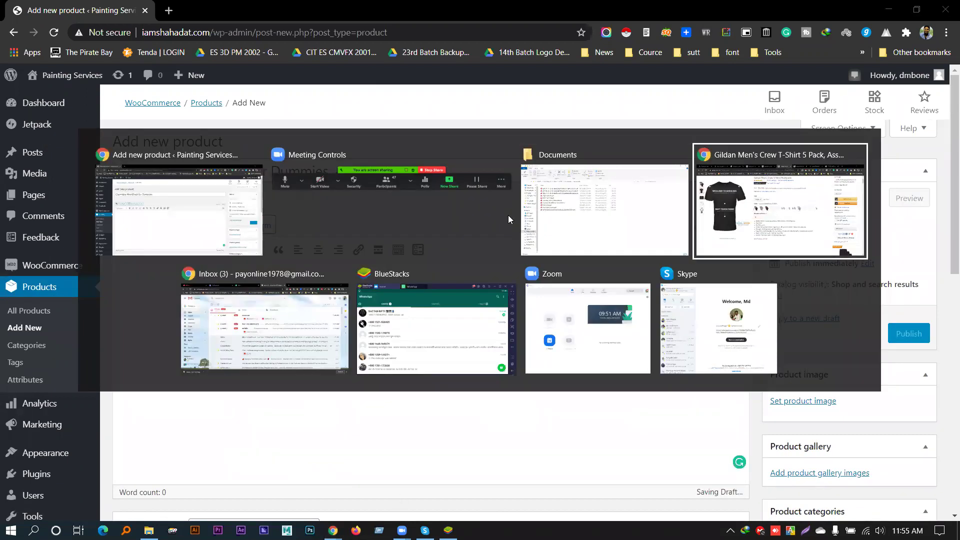
{"action": "triple_click", "coordinate": [316, 83]}
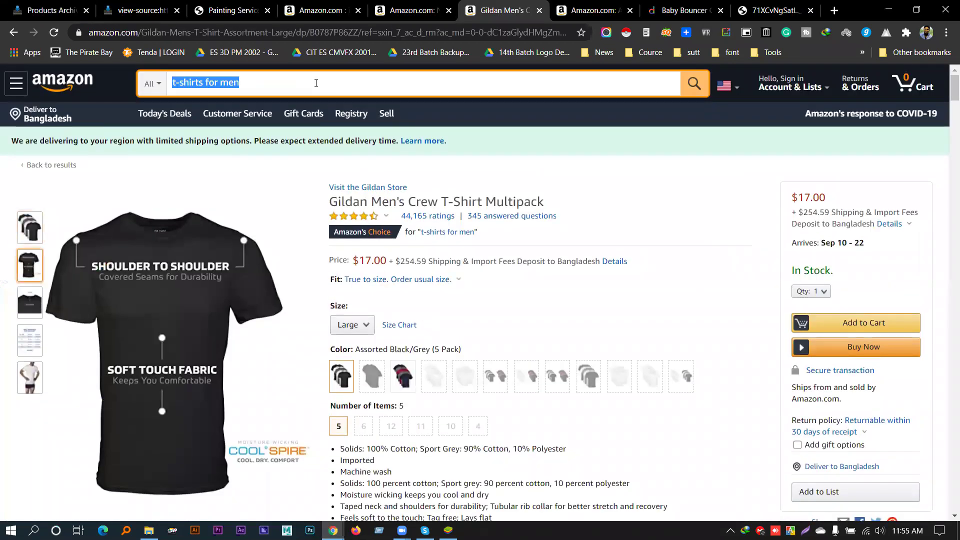
{"action": "left_click", "coordinate": [316, 83]}
{"action": "key", "text": "alt+Tab"}
{"action": "triple_click", "coordinate": [276, 175]}
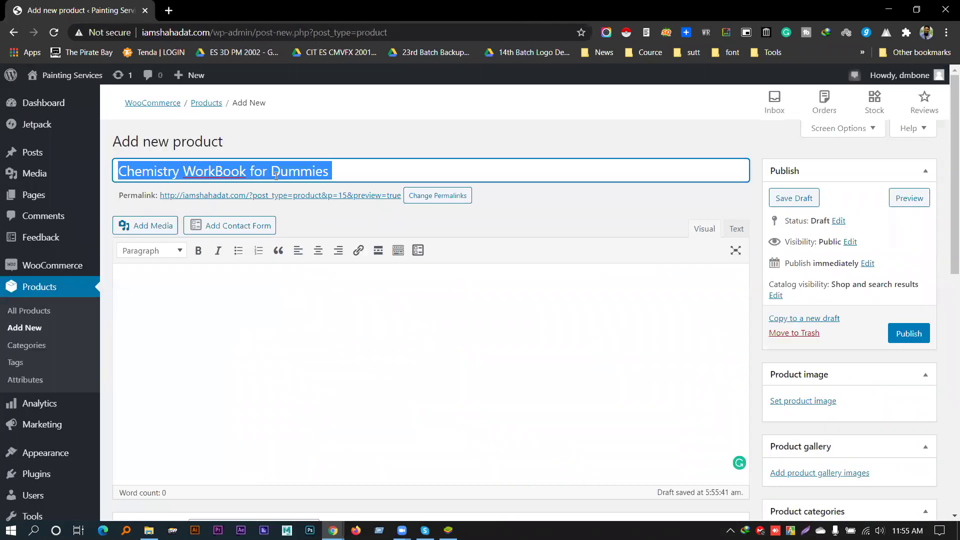
{"action": "key", "text": "ctrl+c"}
{"action": "key", "text": "alt+Tab"}
{"action": "triple_click", "coordinate": [324, 84]}
{"action": "key", "text": "ctrl+v"}
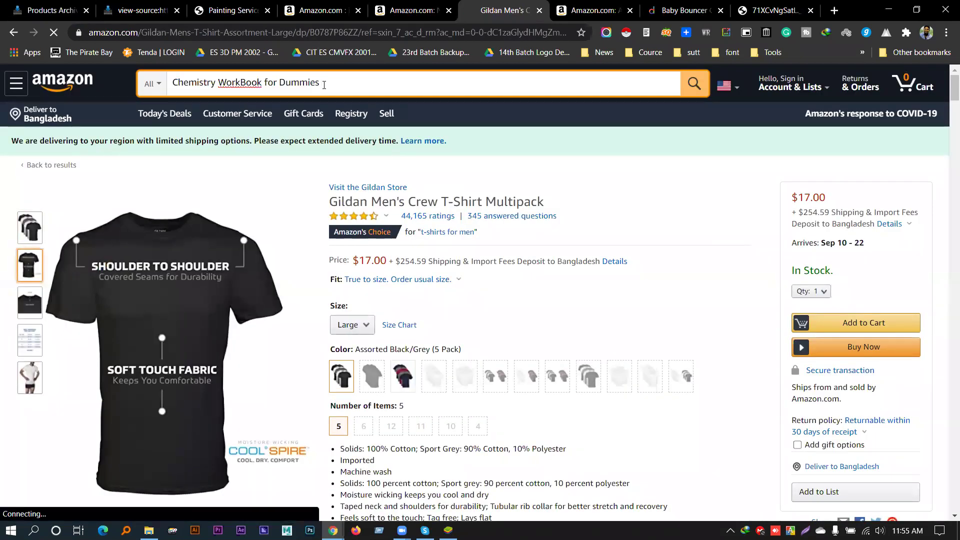
{"action": "key", "text": "Return"}
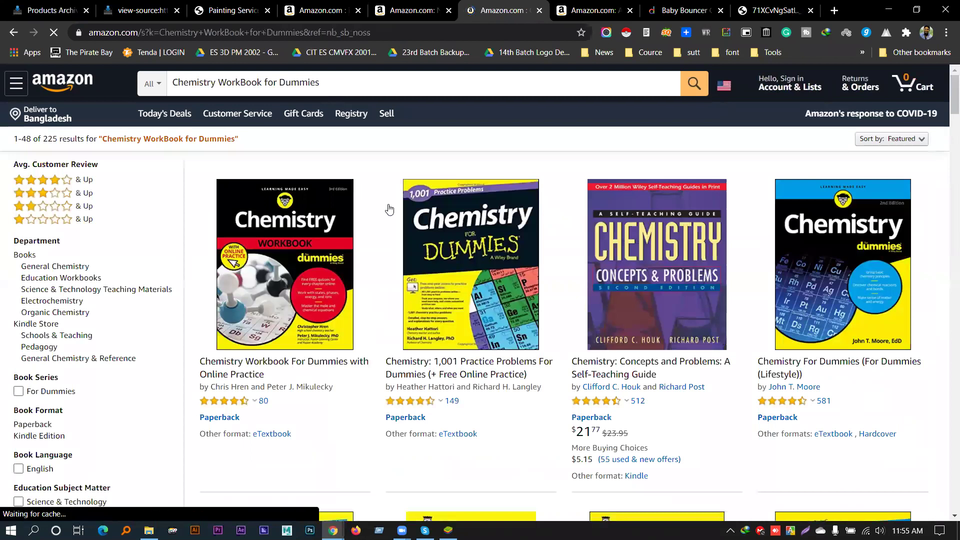
{"action": "scroll", "coordinate": [384, 219], "scroll_direction": "down", "scroll_amount": 3}
{"action": "left_click", "coordinate": [465, 269]}
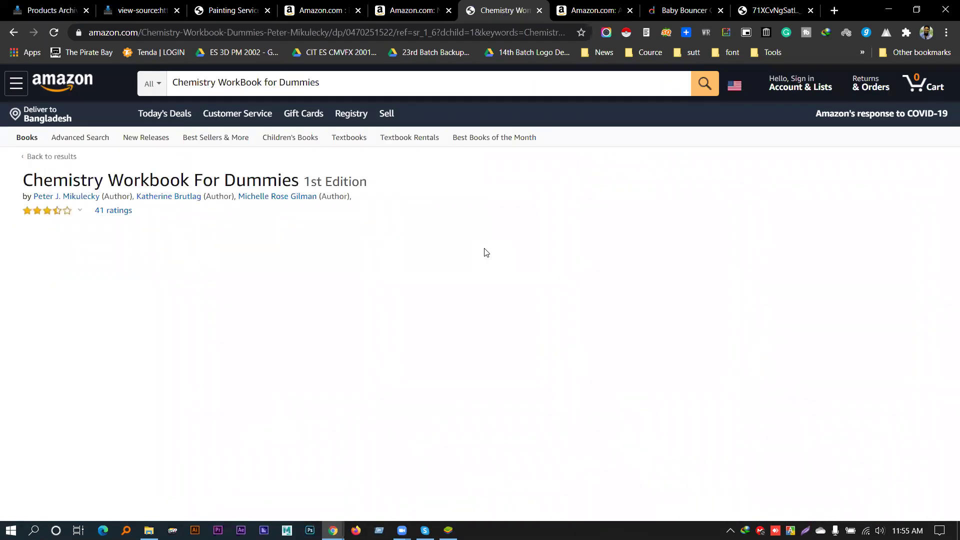
Set the regular price to 400 and the sale price to 150
{"action": "scroll", "coordinate": [375, 261], "scroll_direction": "down", "scroll_amount": 3}
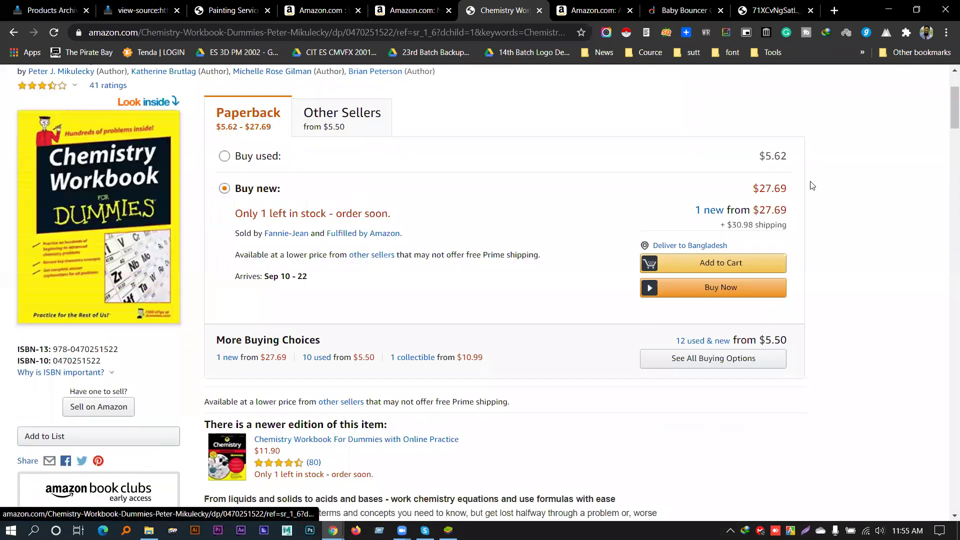
{"action": "scroll", "coordinate": [423, 245], "scroll_direction": "down", "scroll_amount": 3}
{"action": "key", "text": "alt+Tab"}
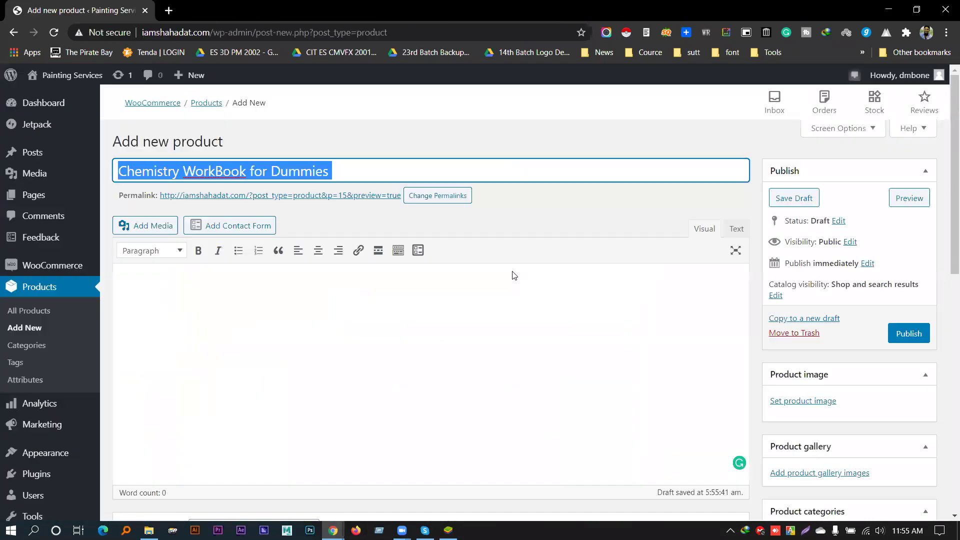
{"action": "scroll", "coordinate": [512, 272], "scroll_direction": "down", "scroll_amount": 5}
{"action": "scroll", "coordinate": [347, 263], "scroll_direction": "down", "scroll_amount": 4}
{"action": "scroll", "coordinate": [350, 260], "scroll_direction": "up", "scroll_amount": 4}
{"action": "left_click", "coordinate": [296, 310]}
{"action": "type", "text": "400"}
{"action": "key", "text": "Tab"}
{"action": "type", "text": "150"}
Expand the Amazon book description and select it through the last bullet
{"action": "key", "text": "alt+Tab"}
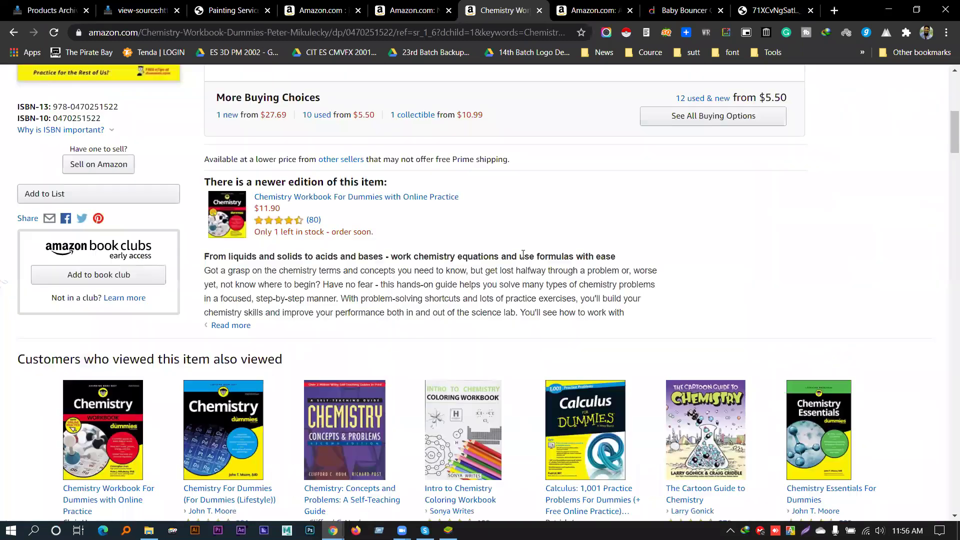
{"action": "scroll", "coordinate": [257, 268], "scroll_direction": "up", "scroll_amount": 3}
{"action": "scroll", "coordinate": [256, 269], "scroll_direction": "down", "scroll_amount": 3}
{"action": "double_click", "coordinate": [271, 270]}
{"action": "left_click", "coordinate": [219, 327]}
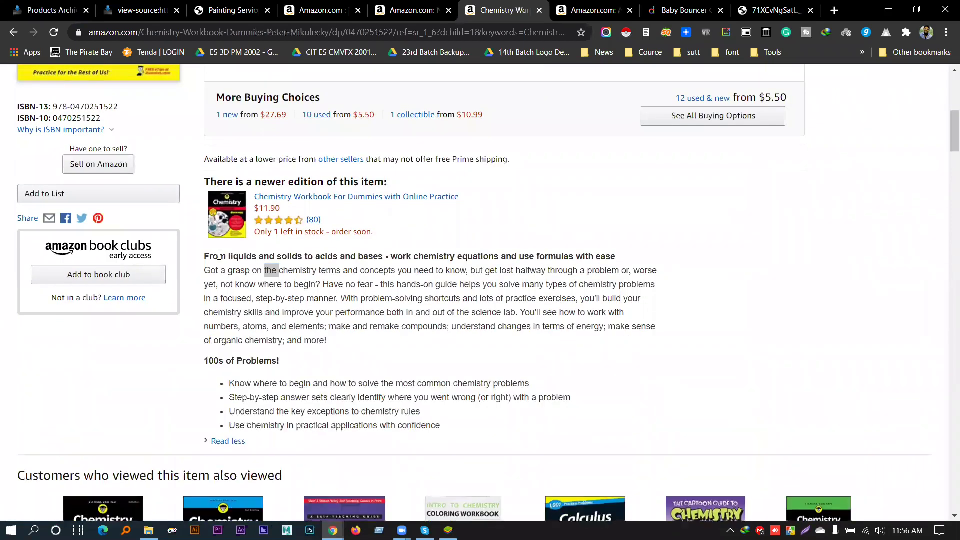
{"action": "triple_click", "coordinate": [223, 282]}
{"action": "left_click_drag", "start_coordinate": [205, 256], "coordinate": [435, 425]}
Paste the copied Amazon overview and bullets into the short description
{"action": "key", "text": "alt+Tab"}
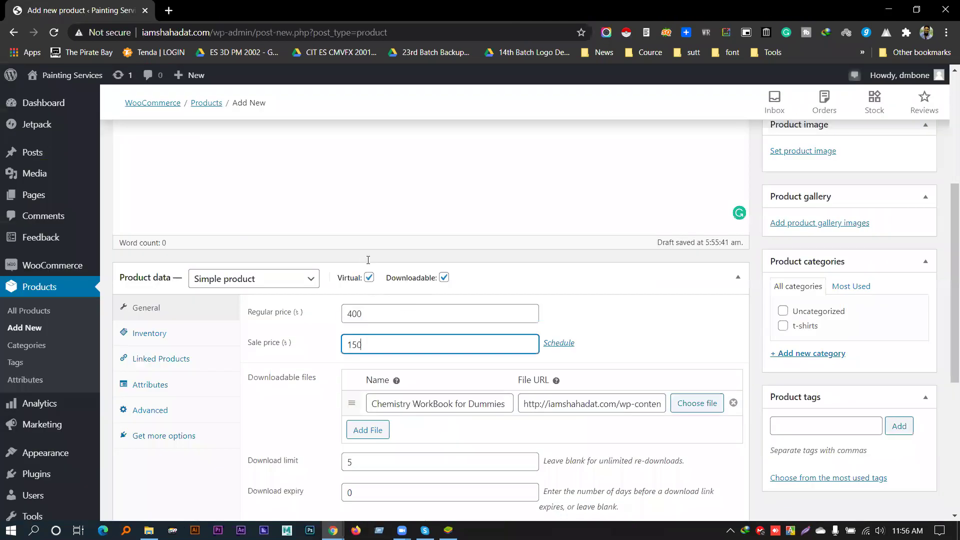
{"action": "scroll", "coordinate": [279, 263], "scroll_direction": "down", "scroll_amount": 5}
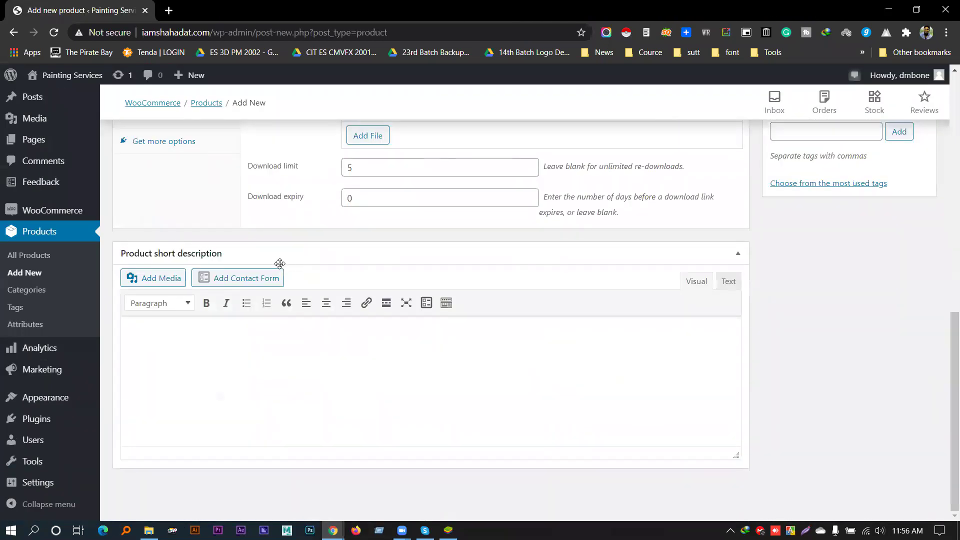
{"action": "key", "text": "ctrl+v"}
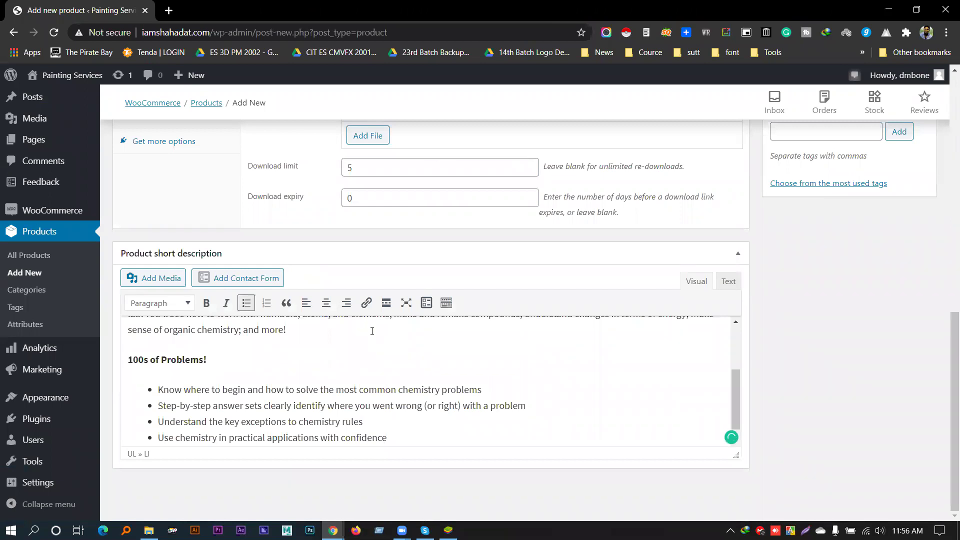
Copy Amazon's back-cover text and author bios into the main product description
{"action": "key", "text": "alt+Tab"}
{"action": "scroll", "coordinate": [336, 258], "scroll_direction": "down", "scroll_amount": 15}
{"action": "scroll", "coordinate": [335, 256], "scroll_direction": "down", "scroll_amount": 9}
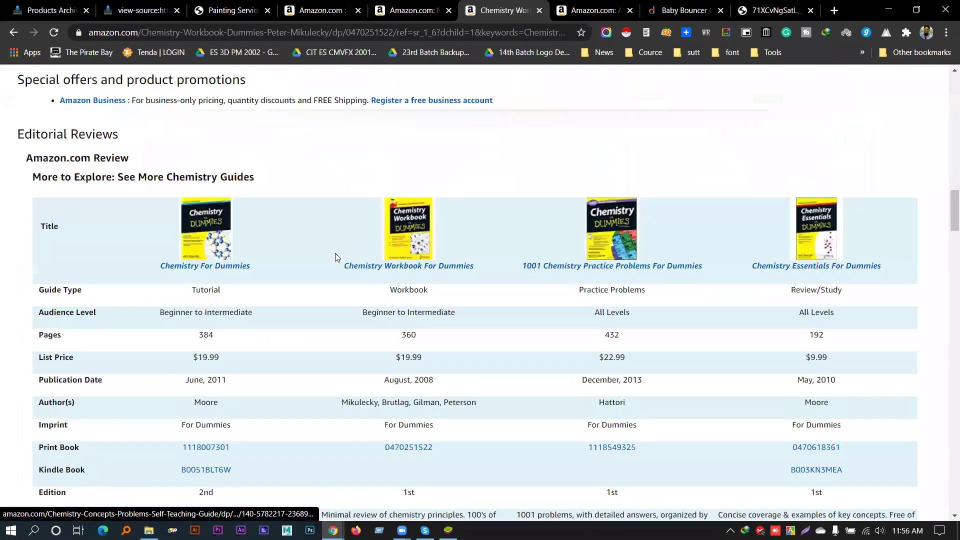
{"action": "left_click_drag", "start_coordinate": [30, 192], "coordinate": [250, 326]}
{"action": "left_click", "coordinate": [70, 344]}
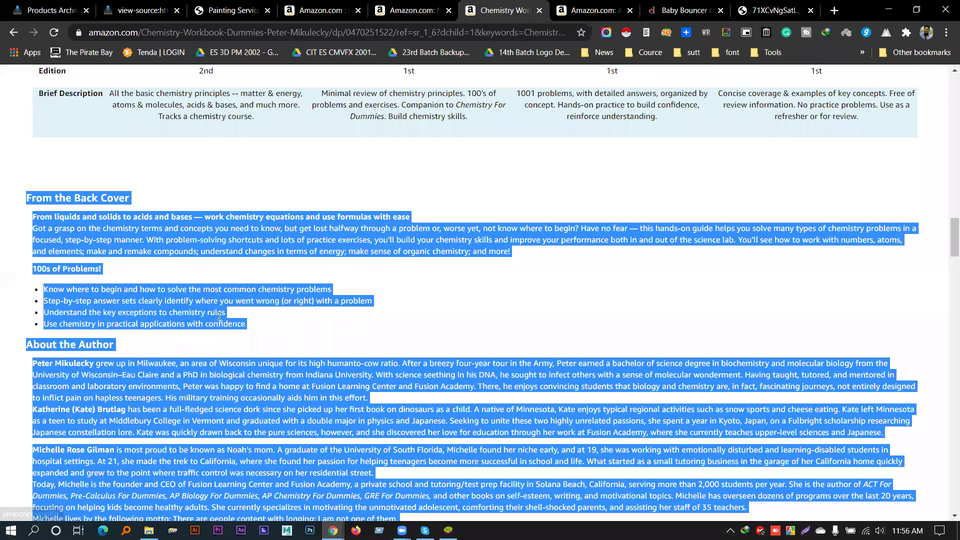
{"action": "scroll", "coordinate": [236, 310], "scroll_direction": "down", "scroll_amount": 1}
{"action": "scroll", "coordinate": [501, 296], "scroll_direction": "down", "scroll_amount": 3}
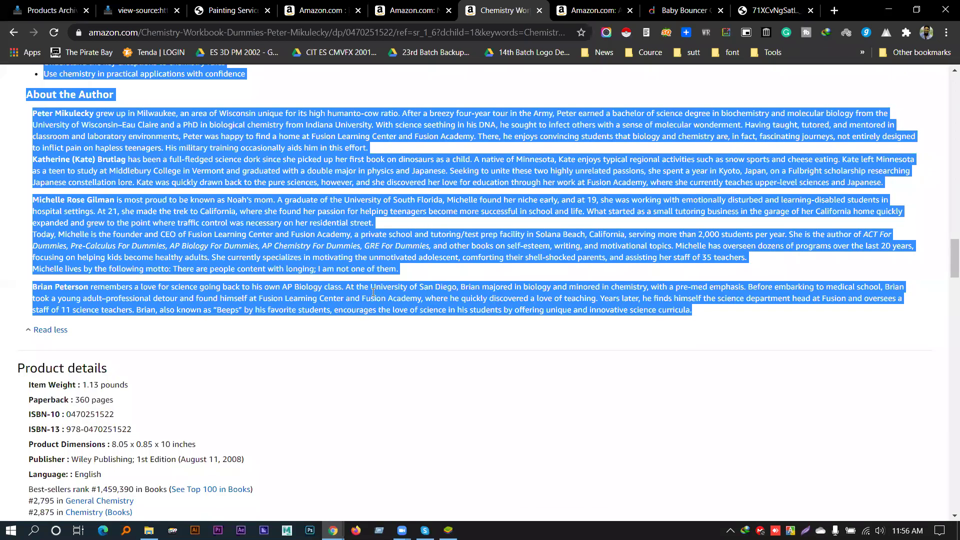
{"action": "key", "text": "alt+Tab"}
{"action": "key", "text": "ctrl+v"}
Check the pasted description and short description by selecting all text in each
{"action": "scroll", "coordinate": [285, 315], "scroll_direction": "up", "scroll_amount": 6}
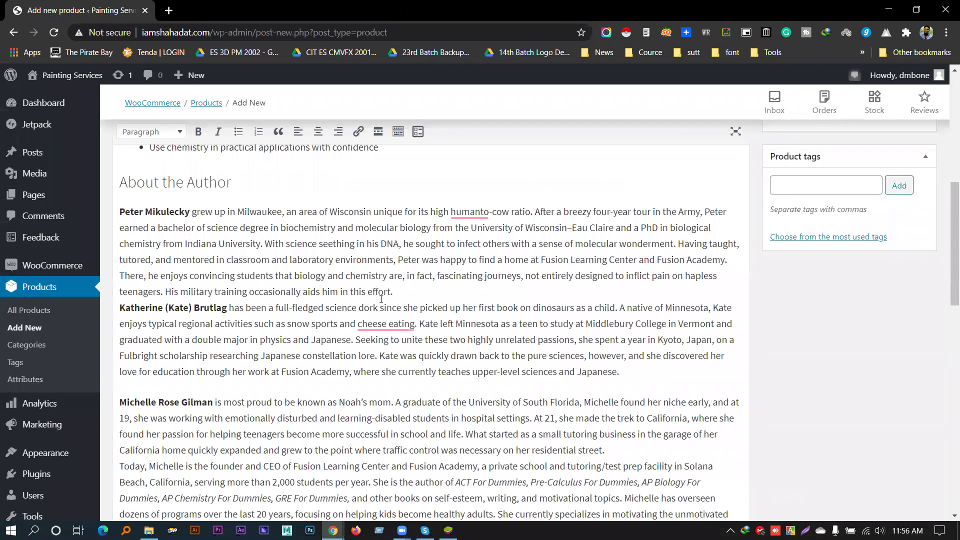
{"action": "key", "text": "ctrl+a"}
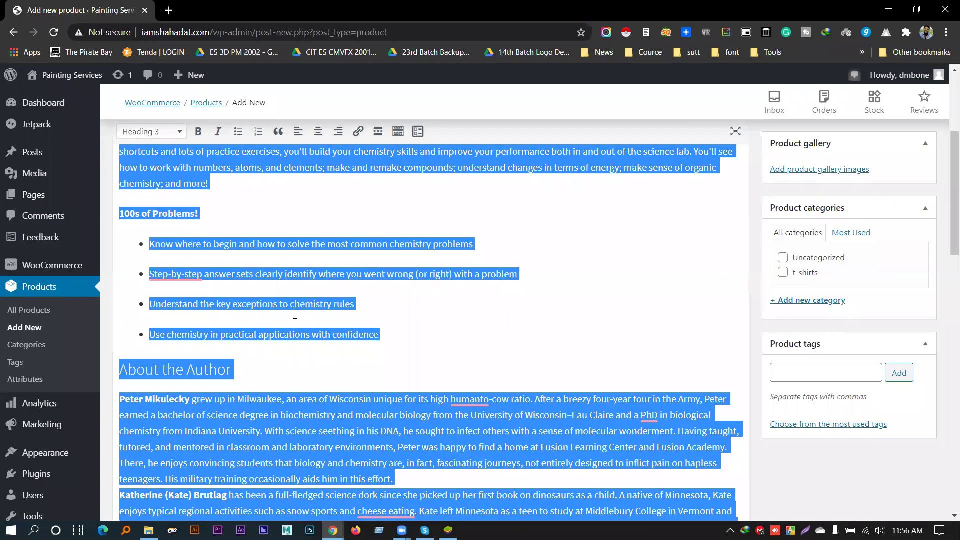
{"action": "scroll", "coordinate": [295, 315], "scroll_direction": "down", "scroll_amount": 15}
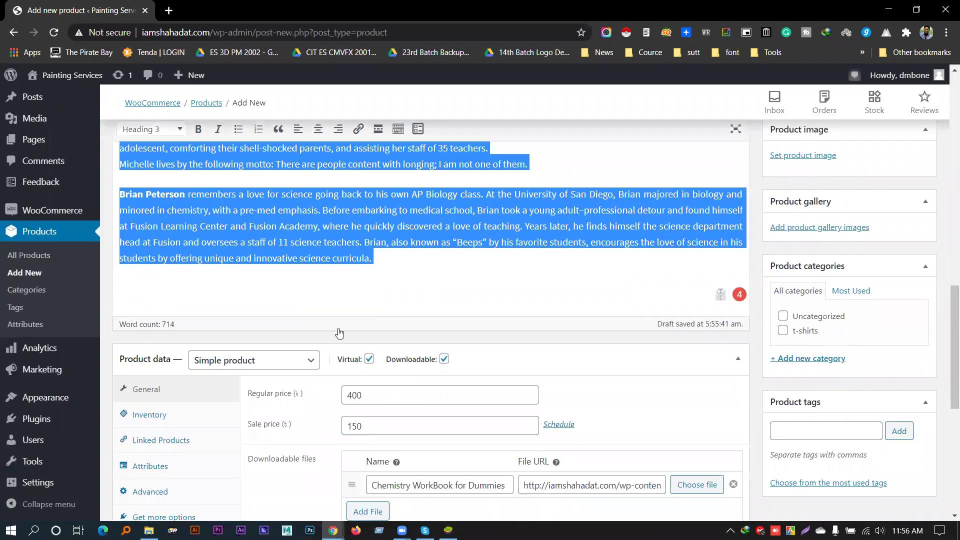
{"action": "scroll", "coordinate": [328, 349], "scroll_direction": "down", "scroll_amount": 1}
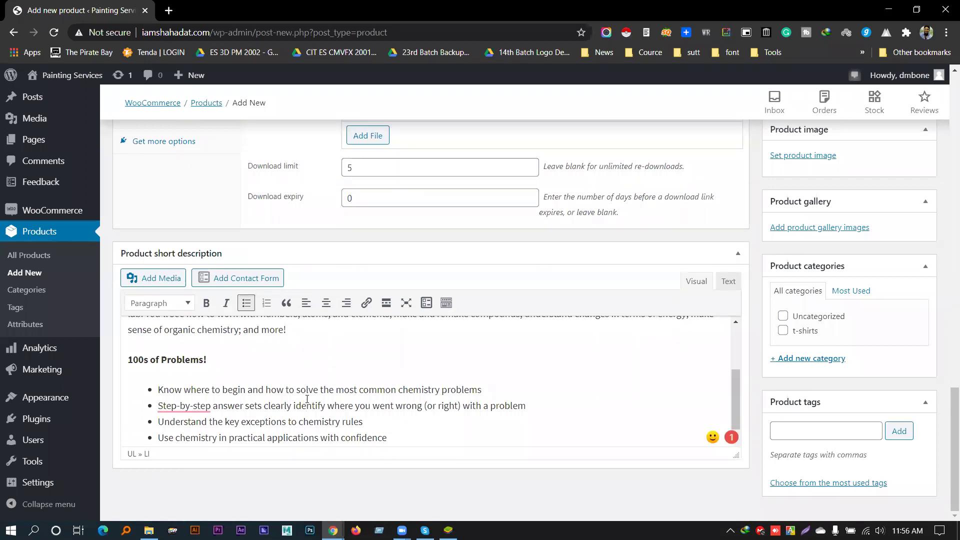
{"action": "key", "text": "ctrl+a"}
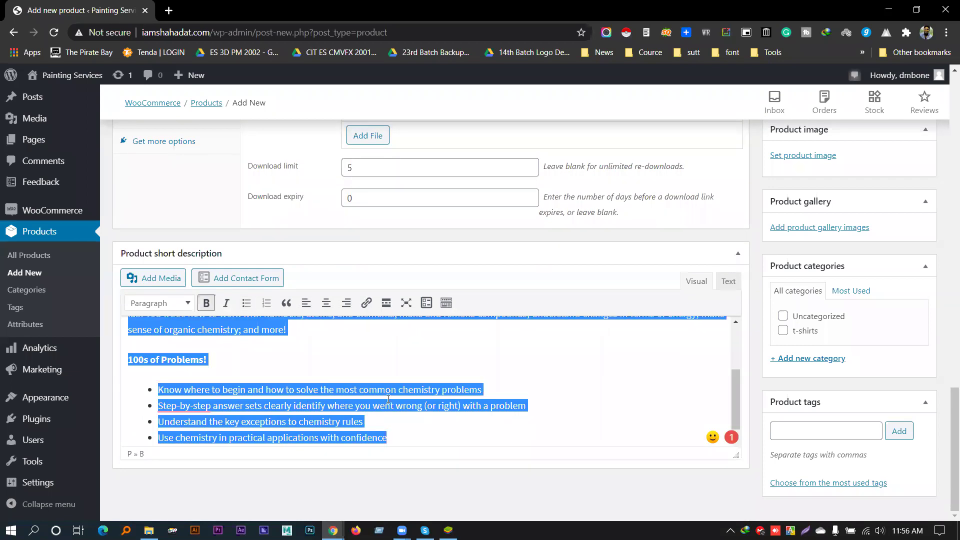
{"action": "scroll", "coordinate": [482, 393], "scroll_direction": "up", "scroll_amount": 2}
{"action": "scroll", "coordinate": [634, 375], "scroll_direction": "up", "scroll_amount": 10}
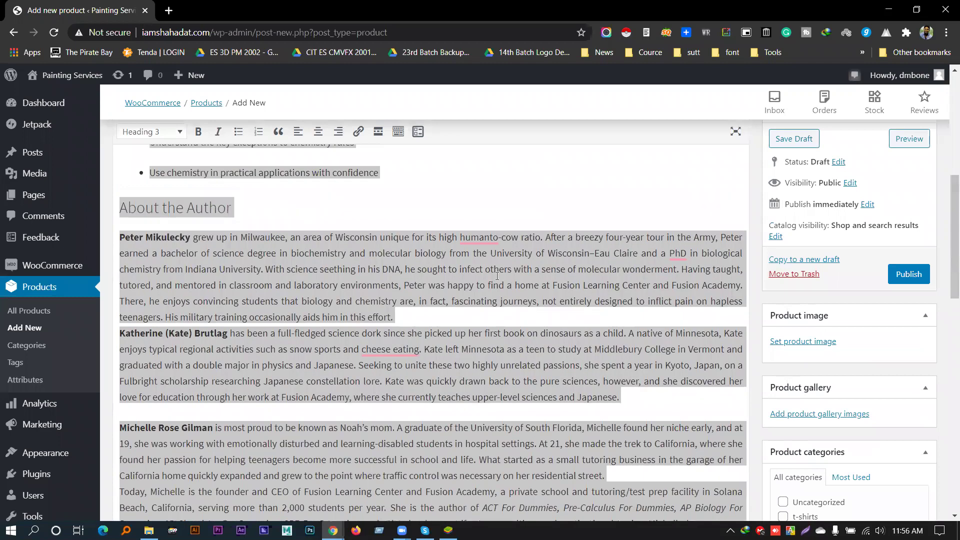
{"action": "scroll", "coordinate": [501, 296], "scroll_direction": "down", "scroll_amount": 6}
{"action": "scroll", "coordinate": [500, 295], "scroll_direction": "down", "scroll_amount": 3}
Select the book's product details lines on the Amazon page
{"action": "key", "text": "alt+Tab"}
{"action": "scroll", "coordinate": [369, 361], "scroll_direction": "down", "scroll_amount": 5}
{"action": "scroll", "coordinate": [18, 190], "scroll_direction": "up", "scroll_amount": 1}
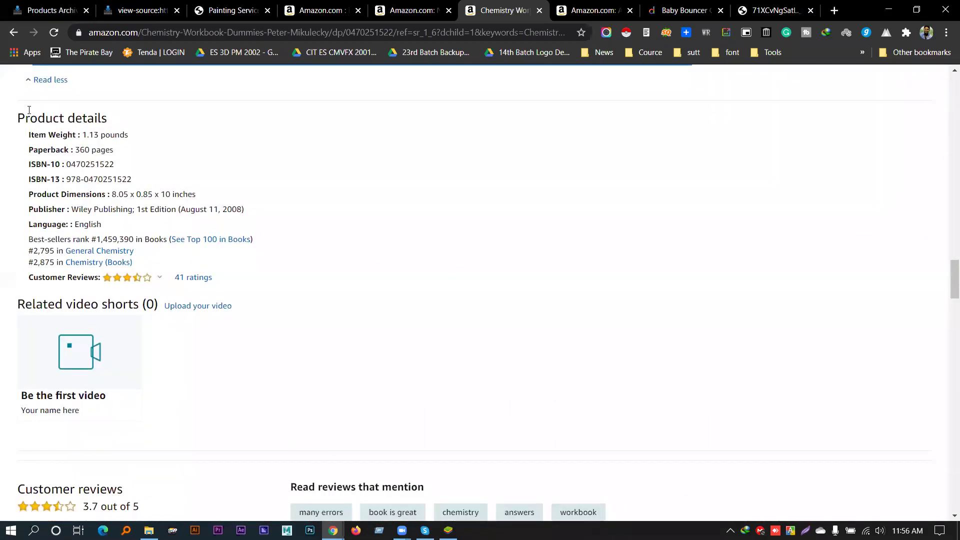
{"action": "left_click_drag", "start_coordinate": [26, 137], "coordinate": [265, 212]}
{"action": "key", "text": "alt+Tab"}
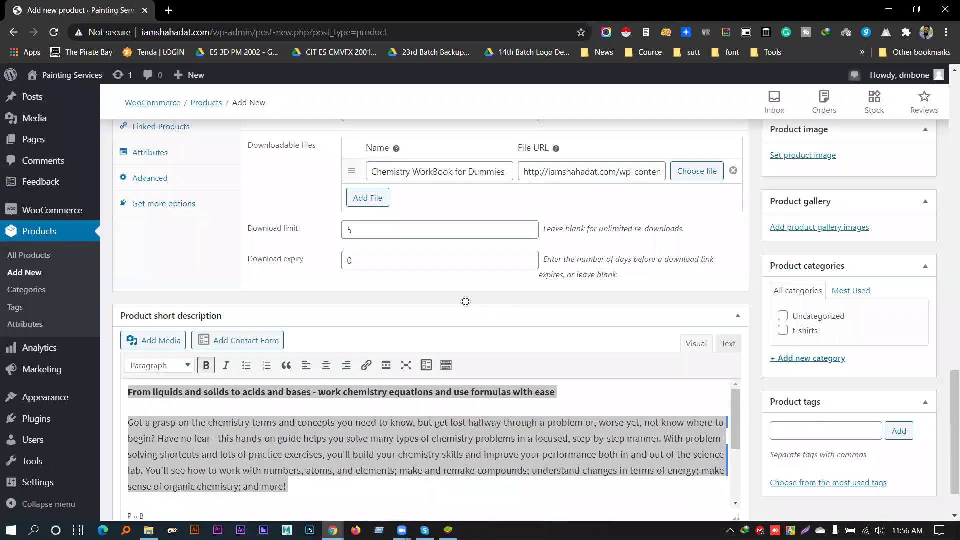
{"action": "scroll", "coordinate": [153, 291], "scroll_direction": "up", "scroll_amount": 4}
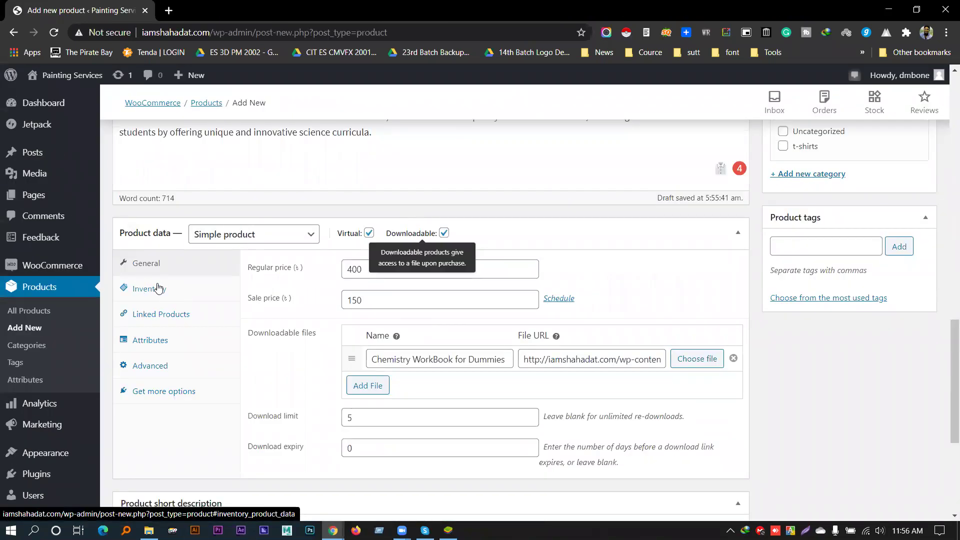
Enter SKU e-book-01 in the Inventory tab and leave stock management off
{"action": "left_click", "coordinate": [151, 290]}
{"action": "left_click", "coordinate": [354, 266]}
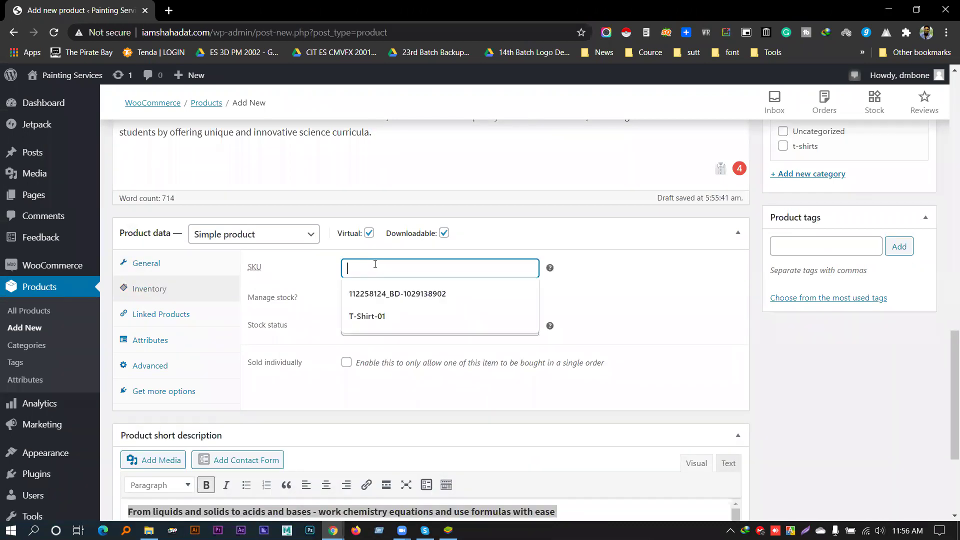
{"action": "type", "text": "e-book-01"}
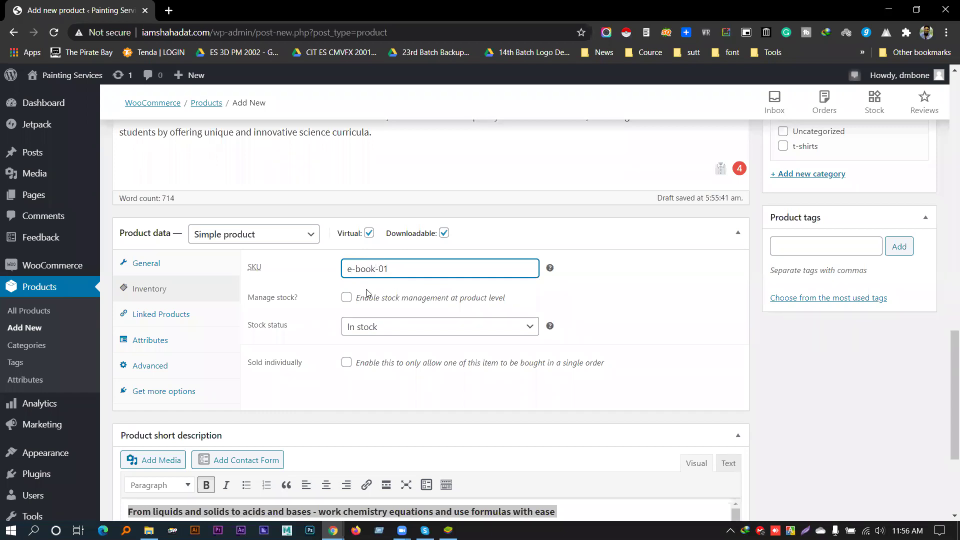
{"action": "left_click", "coordinate": [346, 298]}
{"action": "left_click", "coordinate": [347, 299]}
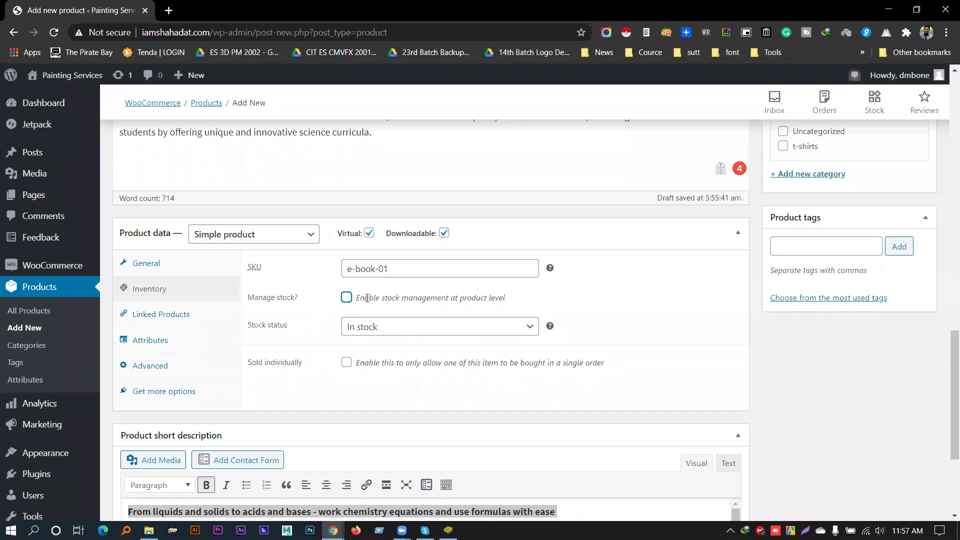
Look through the Linked Products, Attributes and Advanced tabs, then return to General
{"action": "left_click", "coordinate": [150, 317]}
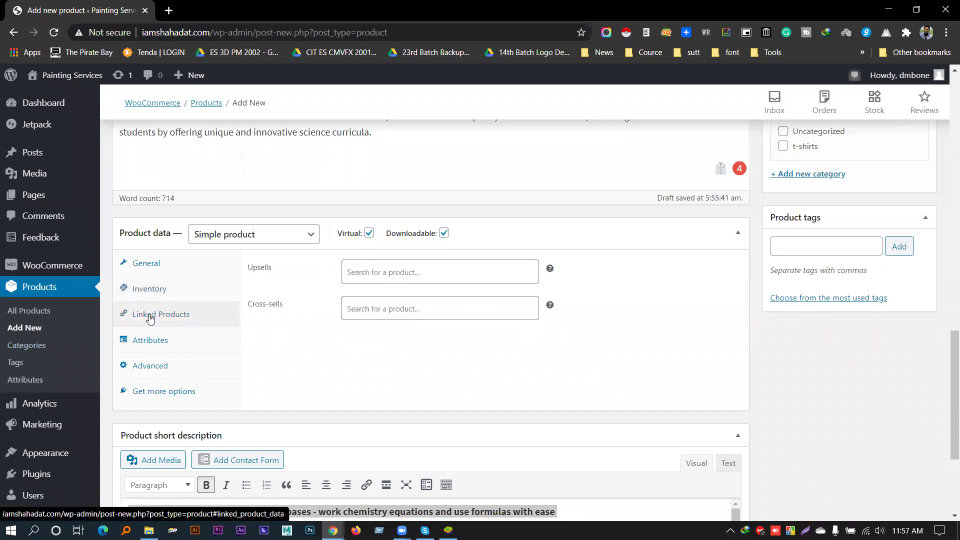
{"action": "left_click", "coordinate": [156, 341]}
{"action": "left_click", "coordinate": [160, 368]}
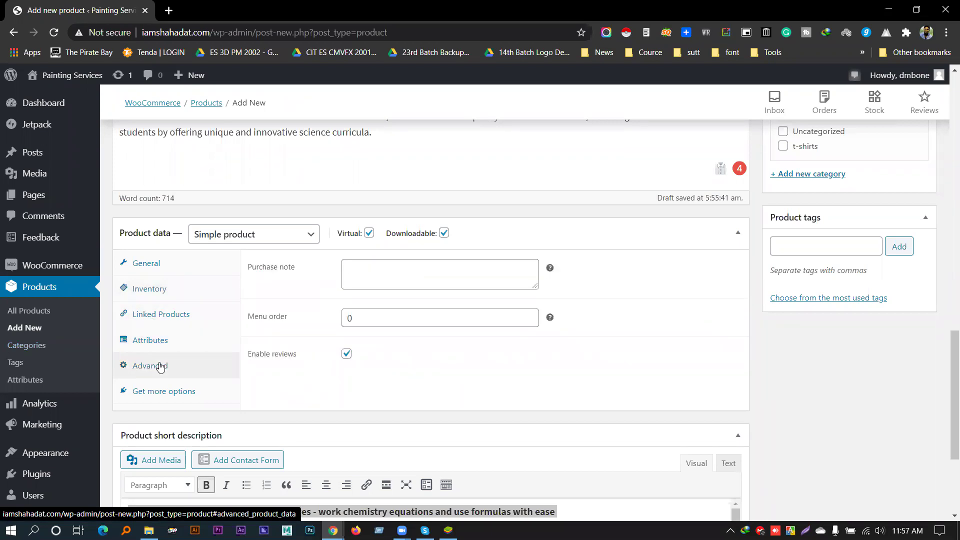
{"action": "left_click", "coordinate": [154, 265]}
{"action": "scroll", "coordinate": [321, 316], "scroll_direction": "down", "scroll_amount": 5}
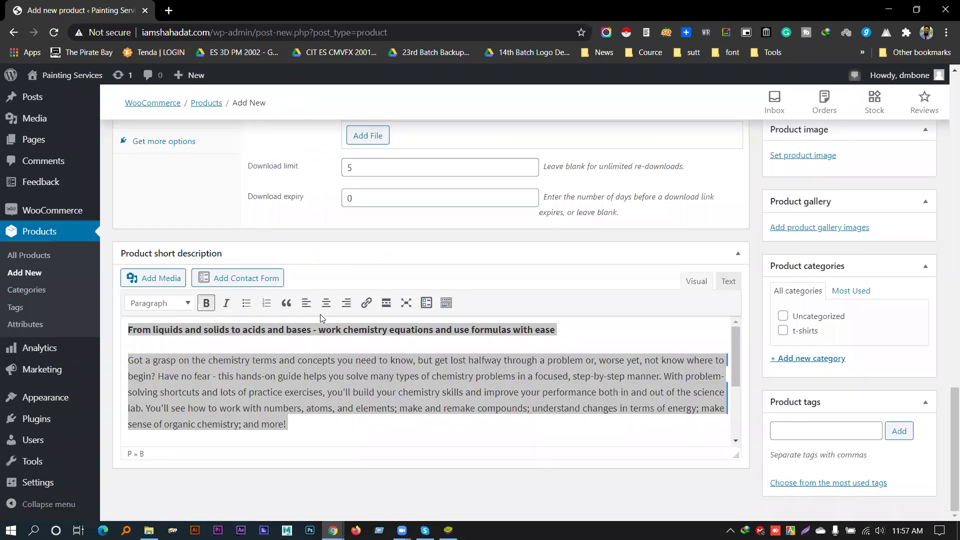
Confirm the stock status is set to In stock in the Inventory tab
{"action": "scroll", "coordinate": [321, 314], "scroll_direction": "up", "scroll_amount": 4}
{"action": "scroll", "coordinate": [323, 312], "scroll_direction": "down", "scroll_amount": 5}
{"action": "scroll", "coordinate": [336, 305], "scroll_direction": "up", "scroll_amount": 2}
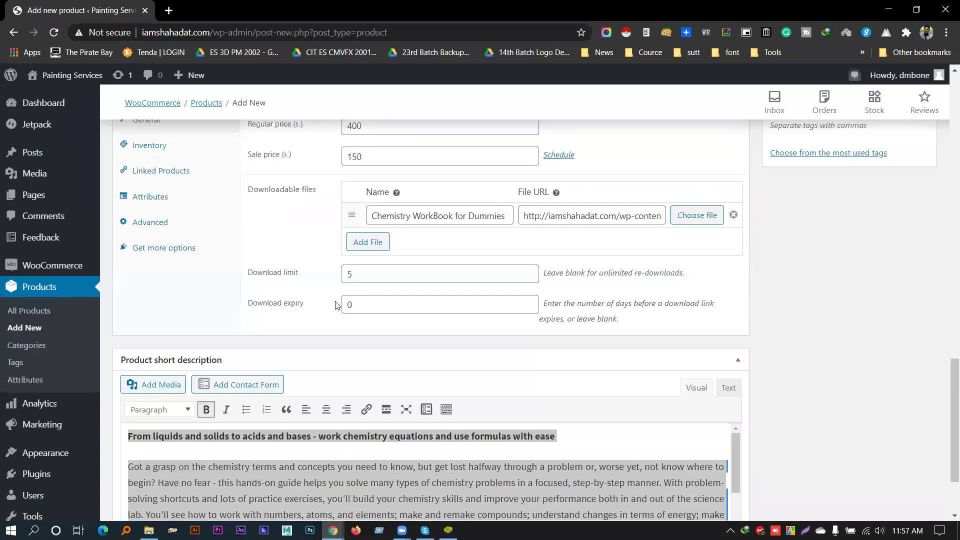
{"action": "scroll", "coordinate": [336, 305], "scroll_direction": "up", "scroll_amount": 6}
{"action": "scroll", "coordinate": [330, 308], "scroll_direction": "down", "scroll_amount": 3}
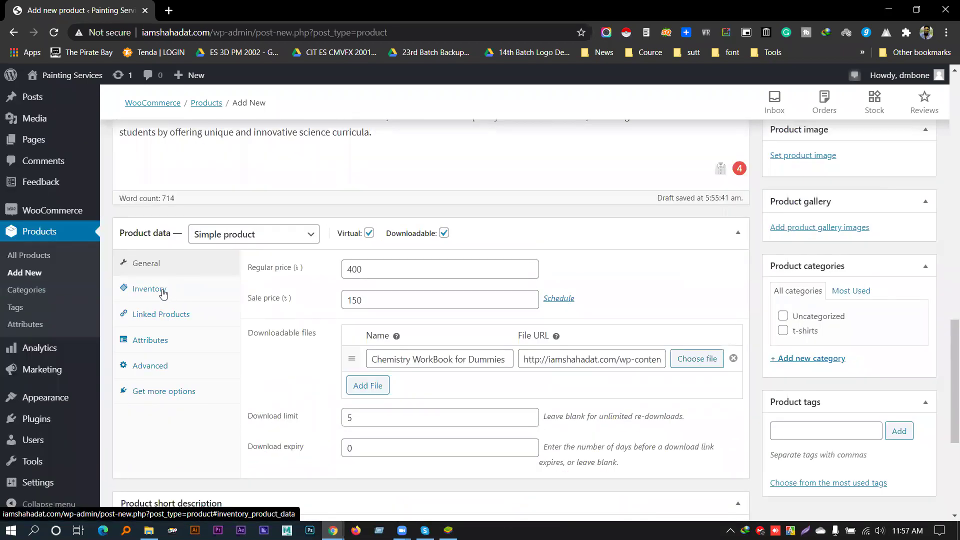
{"action": "left_click", "coordinate": [163, 294]}
{"action": "left_click", "coordinate": [382, 333]}
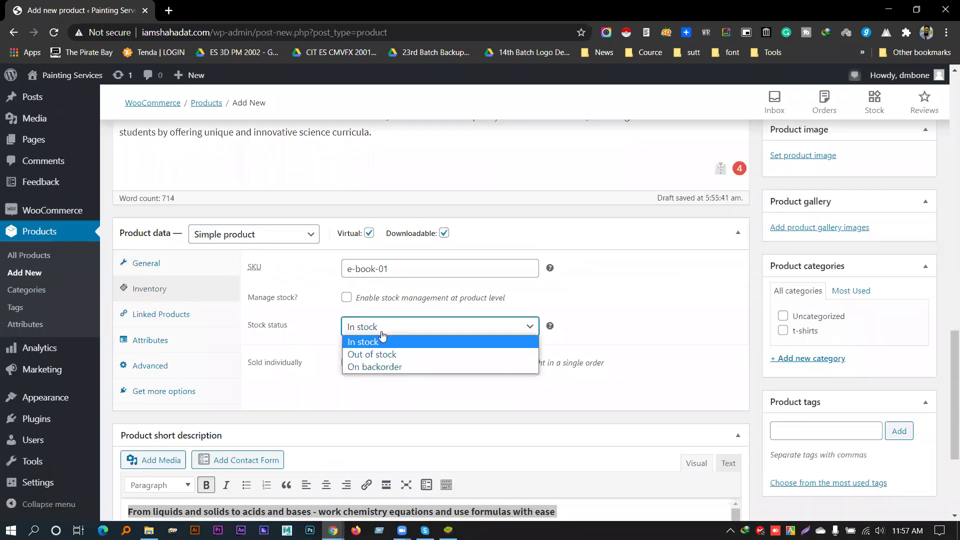
{"action": "left_click", "coordinate": [383, 340]}
Search 't-sh' and add Gildan Men's Crew T-Shirt Multipack (T-Shirt-01) as an upsell
{"action": "left_click", "coordinate": [161, 318]}
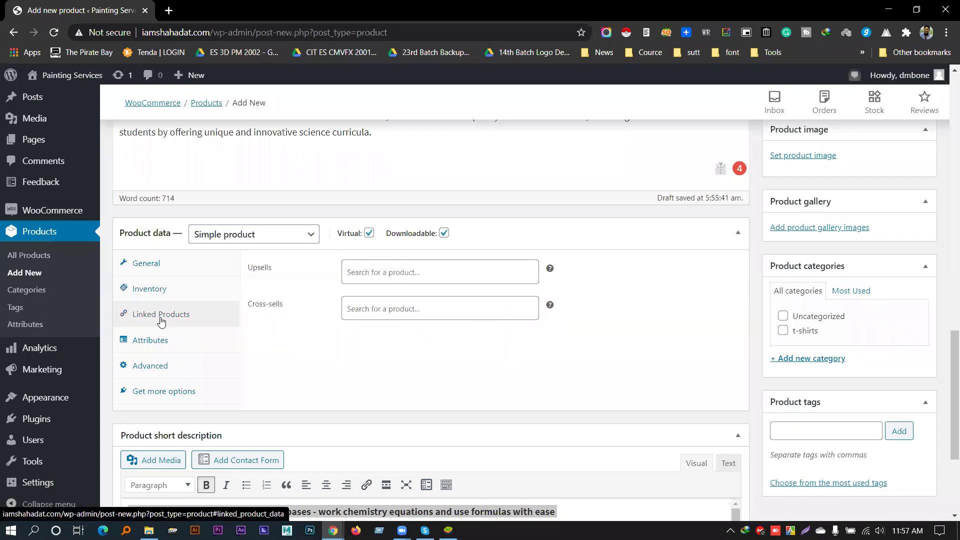
{"action": "left_click", "coordinate": [159, 342]}
{"action": "left_click", "coordinate": [161, 318]}
{"action": "left_click", "coordinate": [382, 270]}
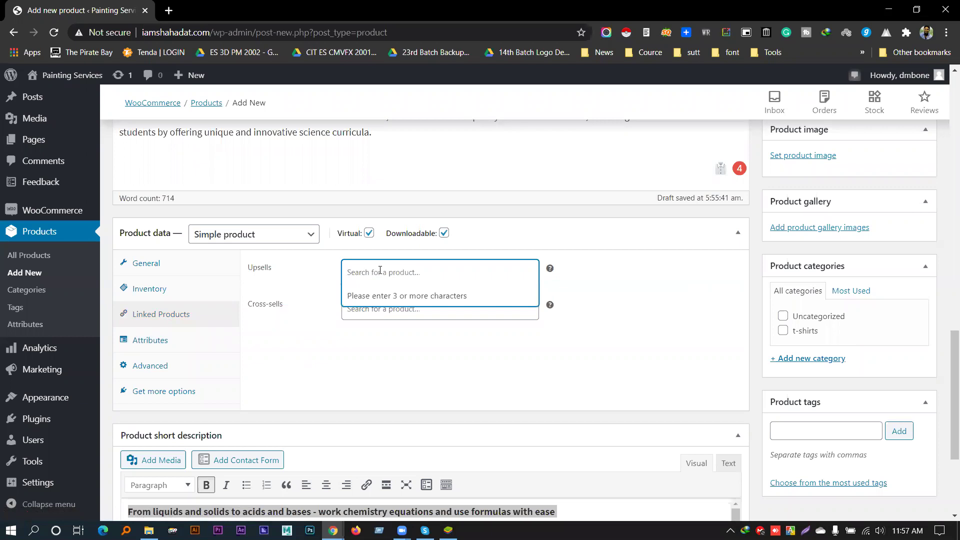
{"action": "type", "text": "t-s"}
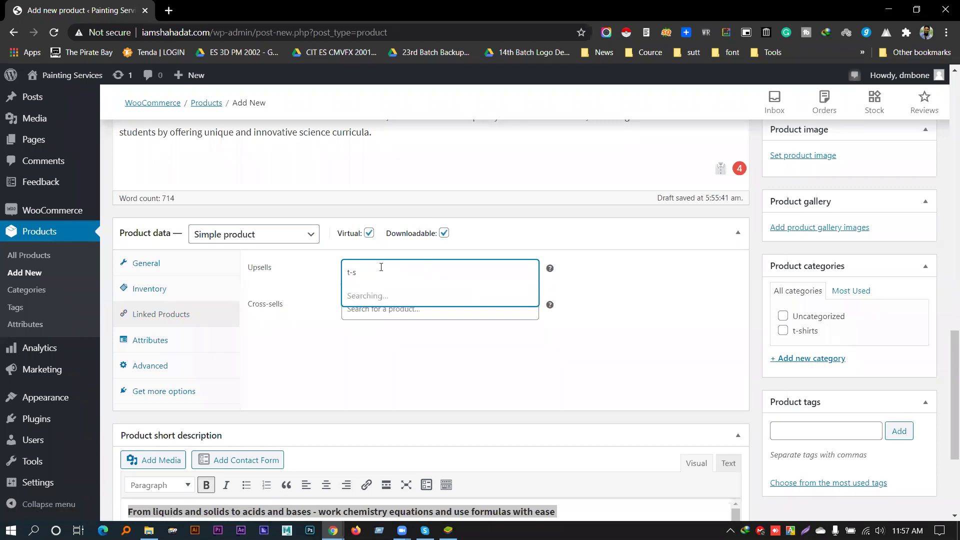
{"action": "type", "text": "hi"}
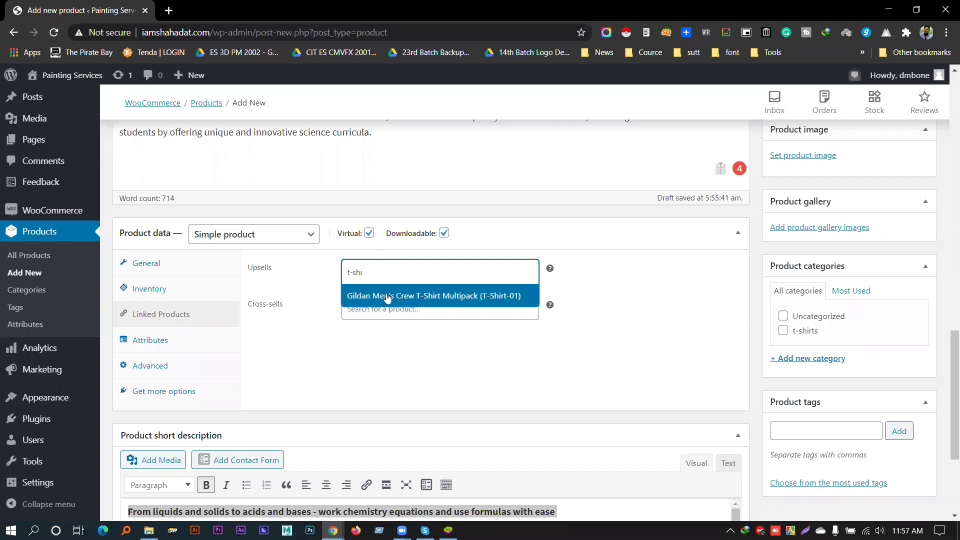
{"action": "left_click", "coordinate": [388, 296]}
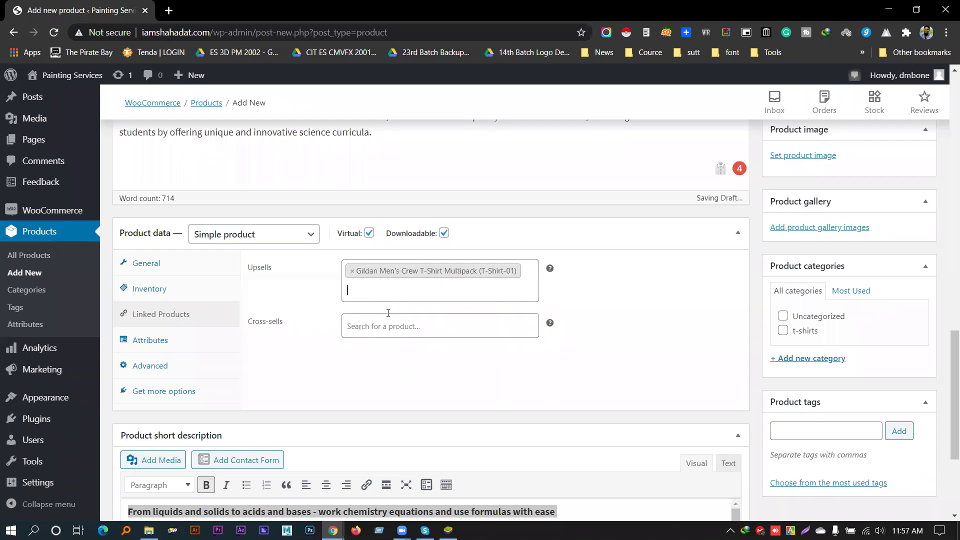
{"action": "left_click", "coordinate": [167, 345]}
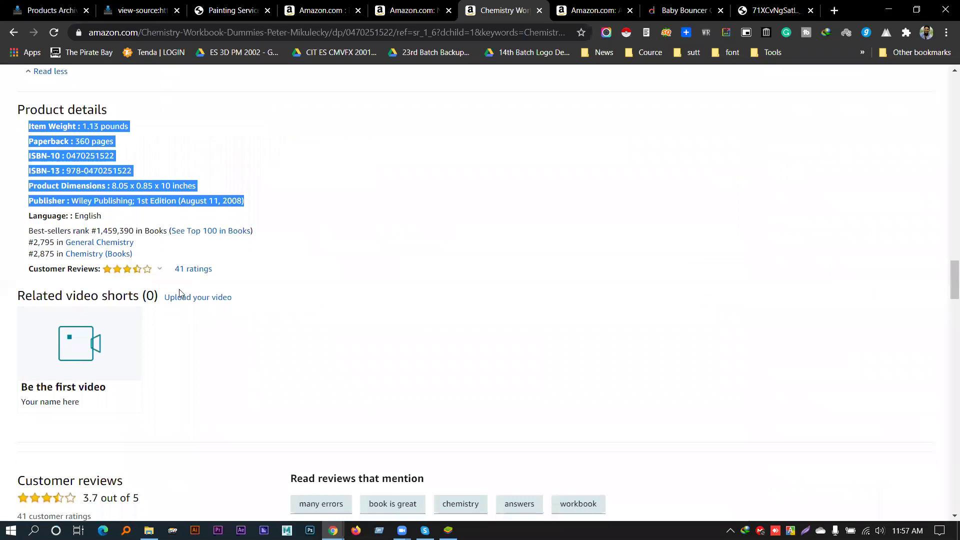
Add a custom Item Weight attribute with value 1.13 pounds copied from Amazon
{"action": "scroll", "coordinate": [46, 204], "scroll_direction": "up", "scroll_amount": 2}
{"action": "left_click", "coordinate": [46, 204]}
{"action": "left_click_drag", "start_coordinate": [31, 194], "coordinate": [63, 198]}
{"action": "key", "text": "ctrl+c"}
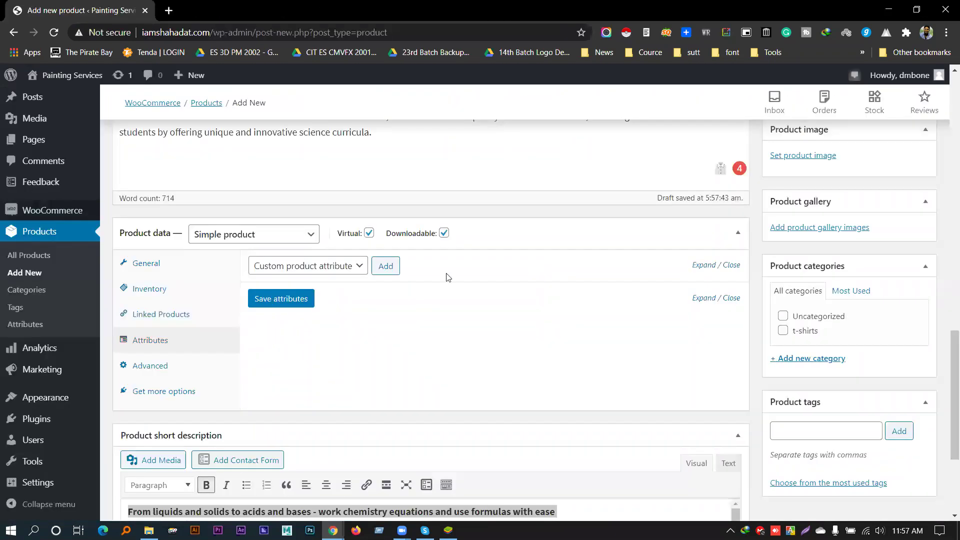
{"action": "left_click", "coordinate": [307, 265]}
{"action": "left_click", "coordinate": [305, 280]}
{"action": "left_click", "coordinate": [390, 257]}
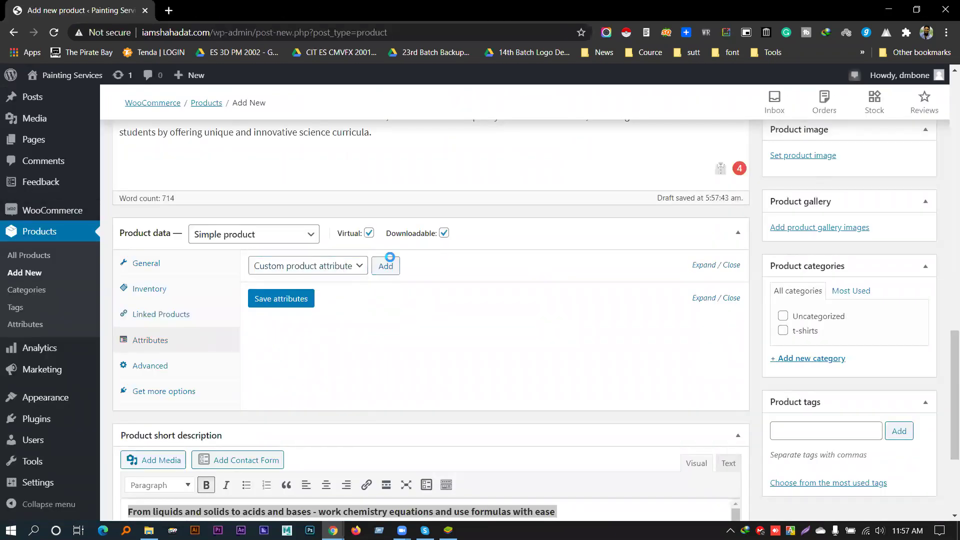
{"action": "left_click", "coordinate": [318, 341]}
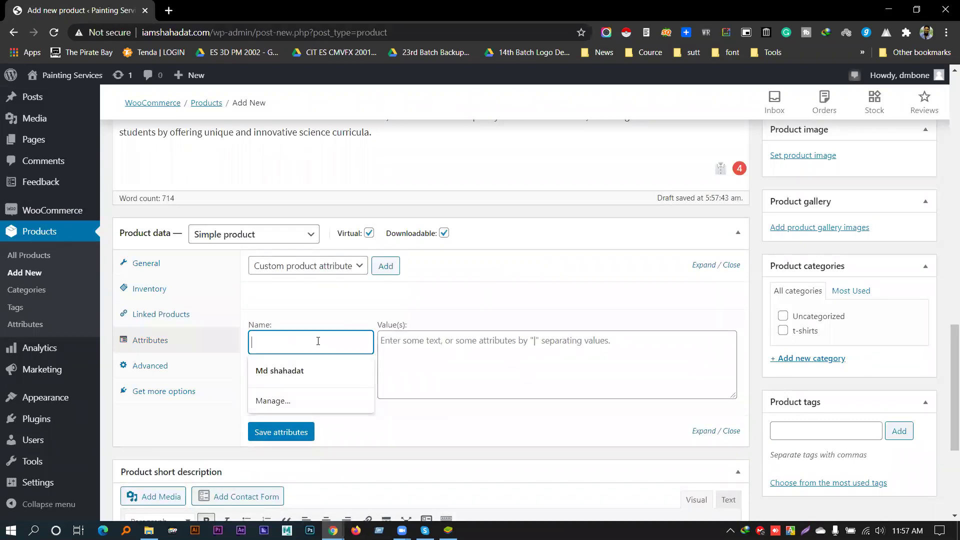
{"action": "key", "text": "alt+Tab"}
{"action": "key", "text": "alt+Tab"}
{"action": "key", "text": "ctrl+v"}
{"action": "key", "text": "Tab"}
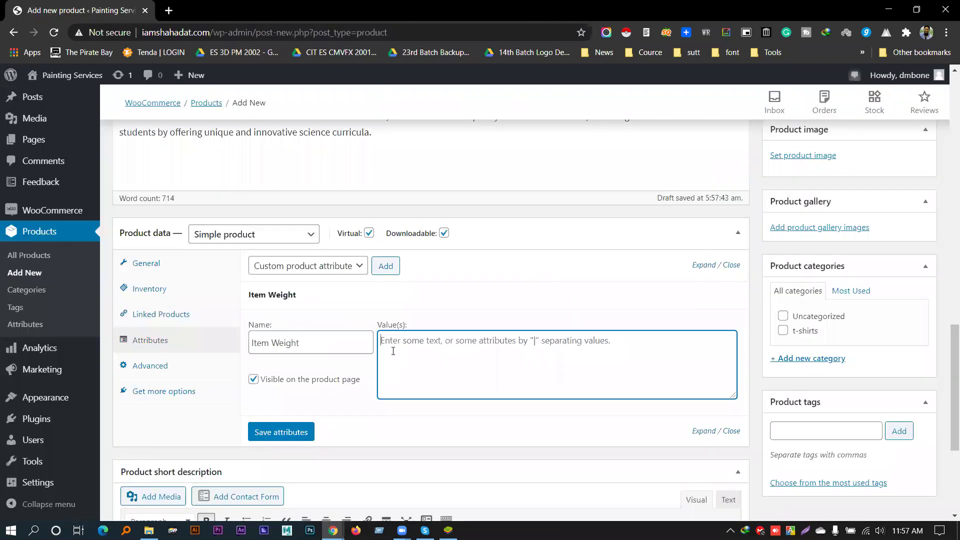
{"action": "key", "text": "alt+Tab"}
{"action": "left_click_drag", "start_coordinate": [83, 198], "coordinate": [151, 201]}
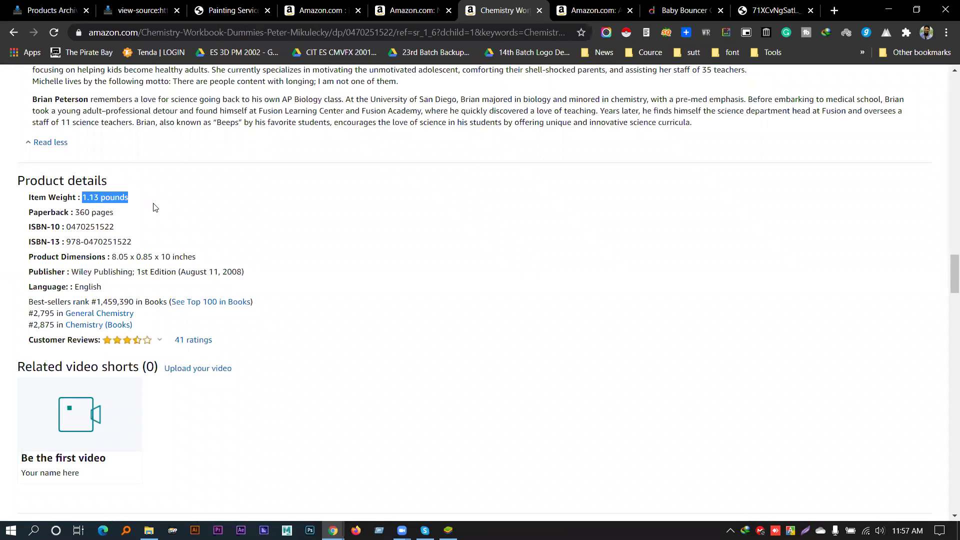
{"action": "key", "text": "alt+Tab"}
{"action": "type", "text": "1.13 pounds"}
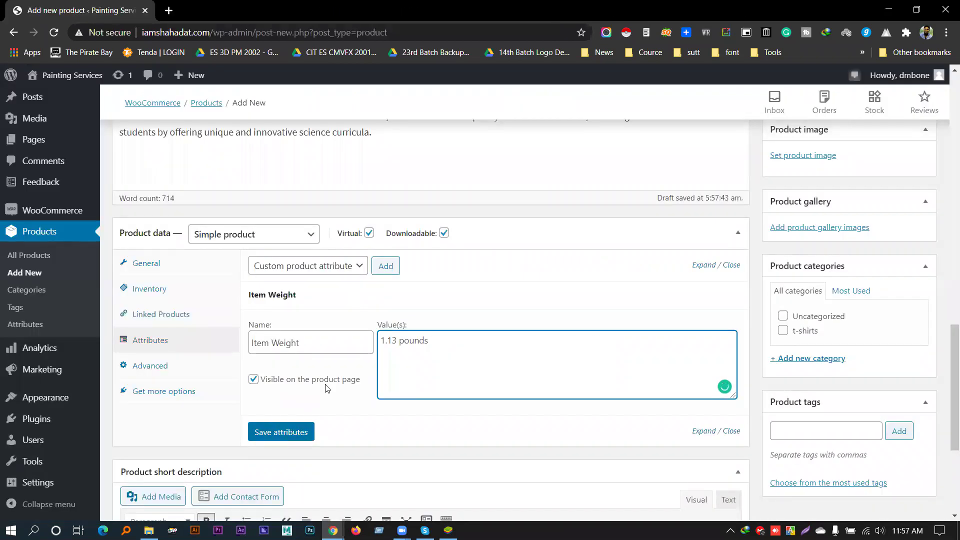
Add a Paperback attribute with value 360 pages copied from Amazon
{"action": "left_click", "coordinate": [375, 271]}
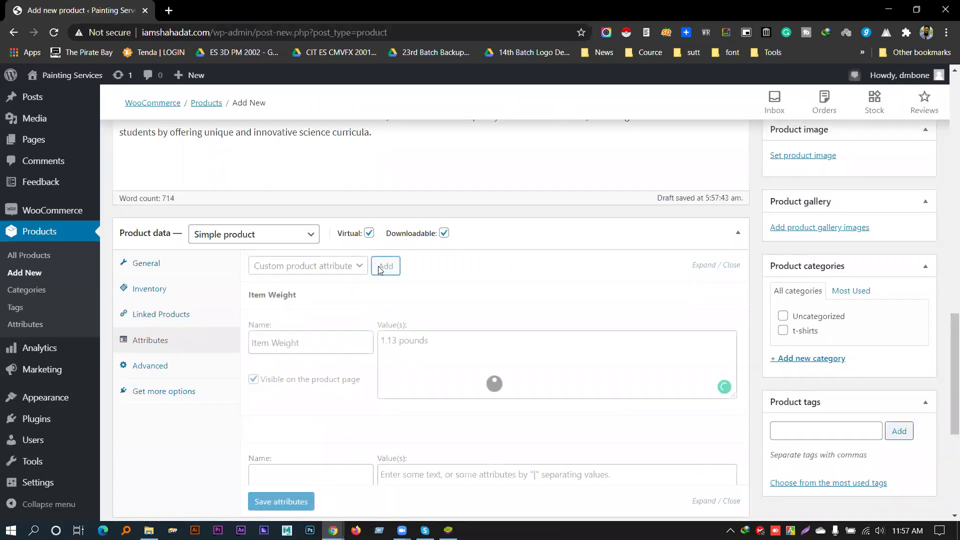
{"action": "scroll", "coordinate": [357, 326], "scroll_direction": "down", "scroll_amount": 1}
{"action": "scroll", "coordinate": [357, 326], "scroll_direction": "down", "scroll_amount": 3}
{"action": "key", "text": "alt+Tab"}
{"action": "double_click", "coordinate": [41, 217]}
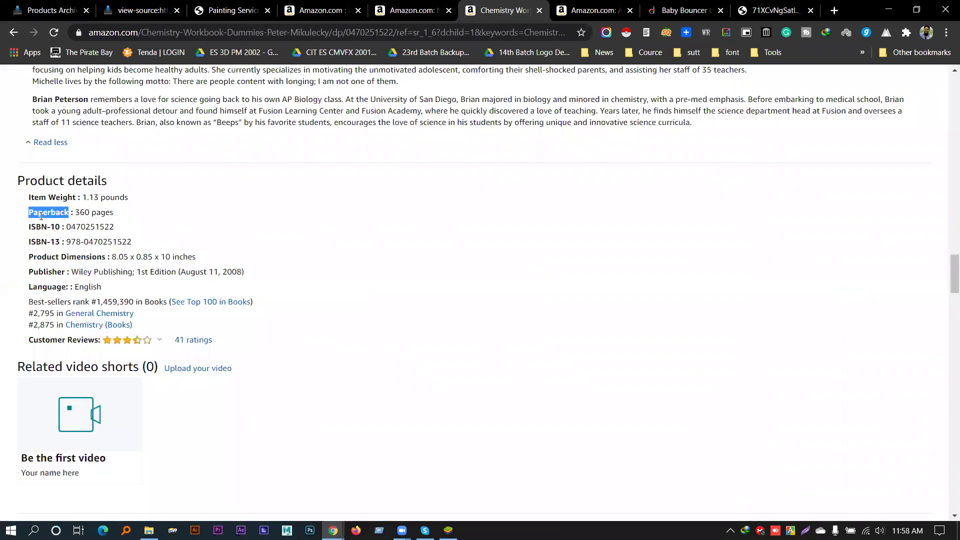
{"action": "key", "text": "ctrl+c"}
{"action": "key", "text": "alt+Tab"}
{"action": "left_click", "coordinate": [285, 293]}
{"action": "key", "text": "ctrl+v"}
{"action": "left_click", "coordinate": [397, 306]}
{"action": "key", "text": "alt+Tab"}
{"action": "mouse_move", "coordinate": [75, 212]}
{"action": "left_mouse_down"}
{"action": "mouse_move", "coordinate": [116, 228]}
{"action": "mouse_move", "coordinate": [75, 212]}
{"action": "left_mouse_up"}
{"action": "key", "text": "ctrl+c"}
{"action": "key", "text": "alt+Tab"}
{"action": "key", "text": "ctrl+v"}
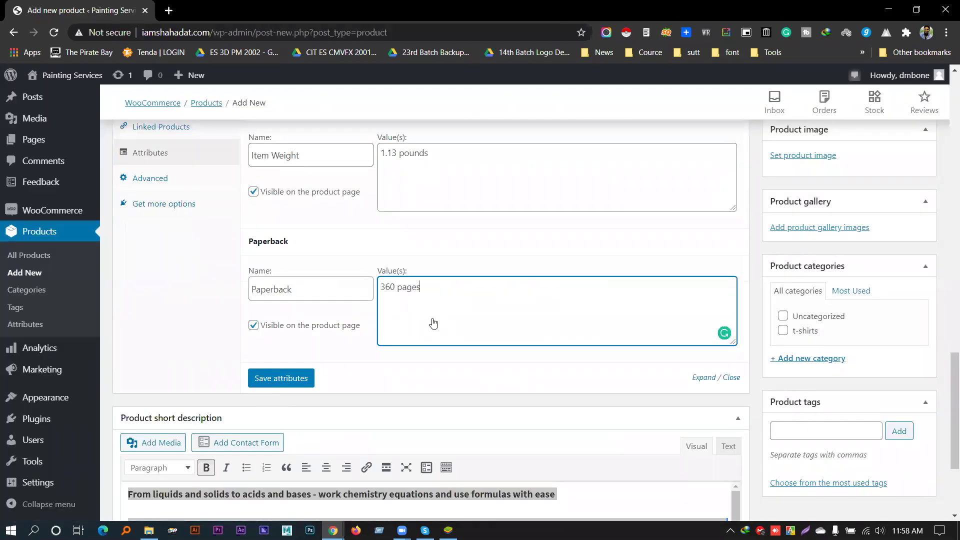
Add a Product Dimensions attribute with value 8.05 x 0.85 x 10 inches
{"action": "key", "text": "alt+Tab"}
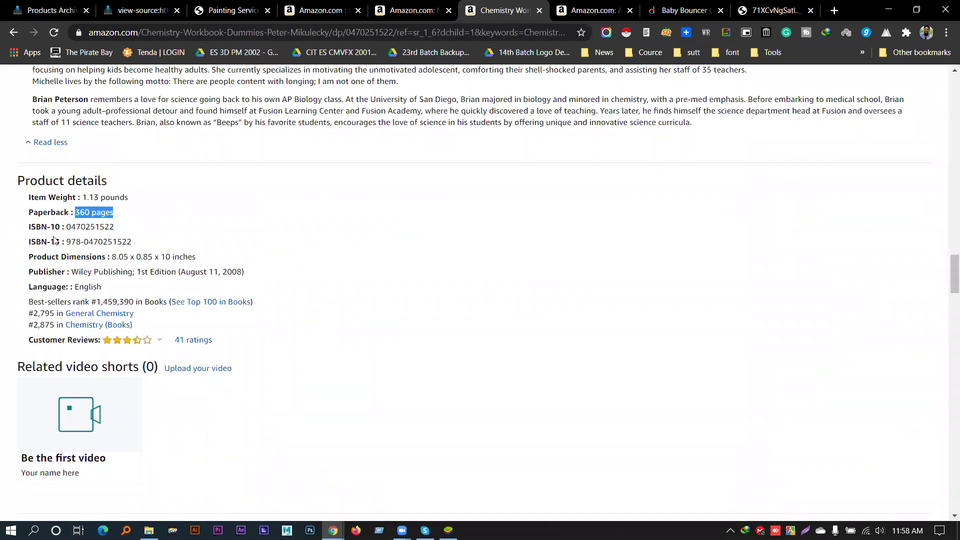
{"action": "mouse_move", "coordinate": [43, 257]}
{"action": "left_mouse_down"}
{"action": "mouse_move", "coordinate": [66, 257]}
{"action": "mouse_move", "coordinate": [28, 257]}
{"action": "left_mouse_up"}
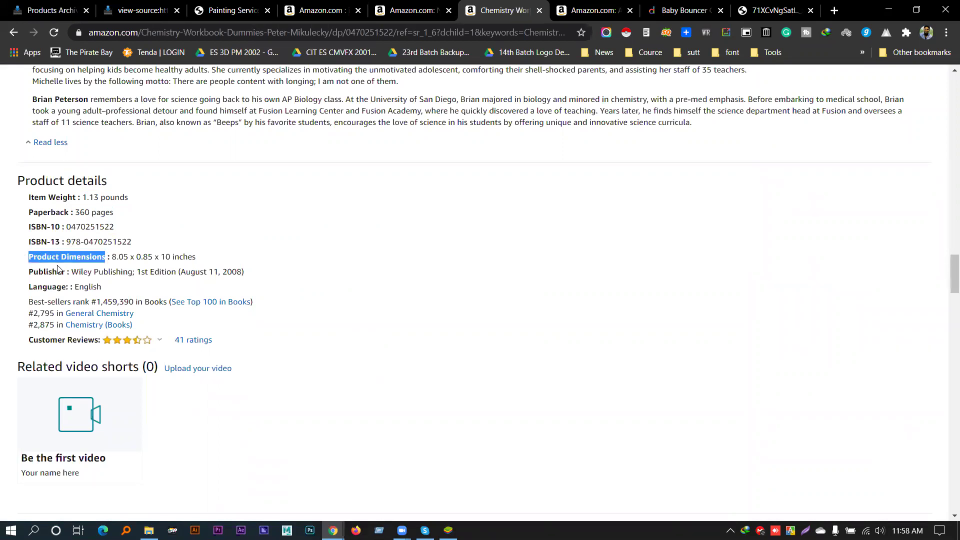
{"action": "key", "text": "alt+Tab"}
{"action": "scroll", "coordinate": [418, 234], "scroll_direction": "up", "scroll_amount": 1}
{"action": "left_click", "coordinate": [385, 139]}
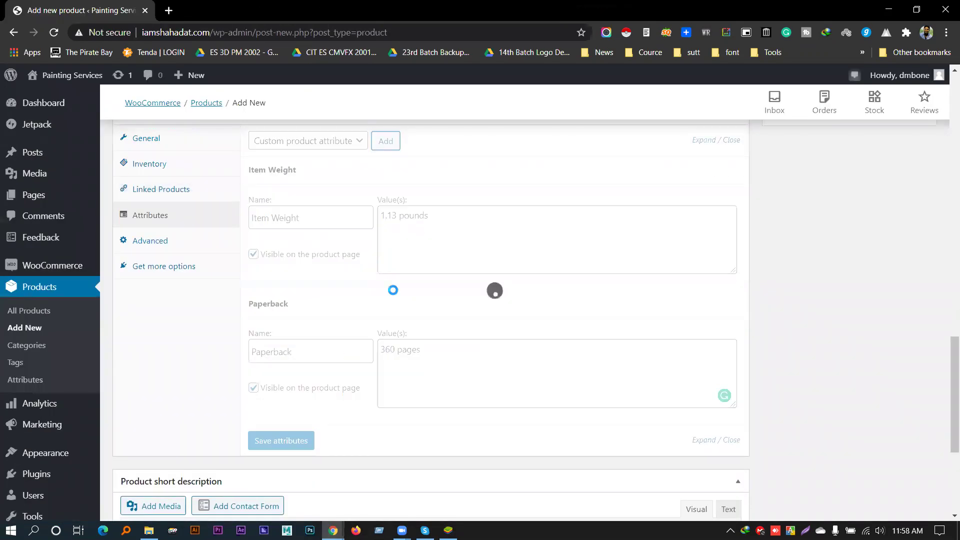
{"action": "scroll", "coordinate": [378, 305], "scroll_direction": "down", "scroll_amount": 1}
{"action": "left_click", "coordinate": [322, 420]}
{"action": "key", "text": "ctrl+v"}
{"action": "left_click", "coordinate": [386, 428]}
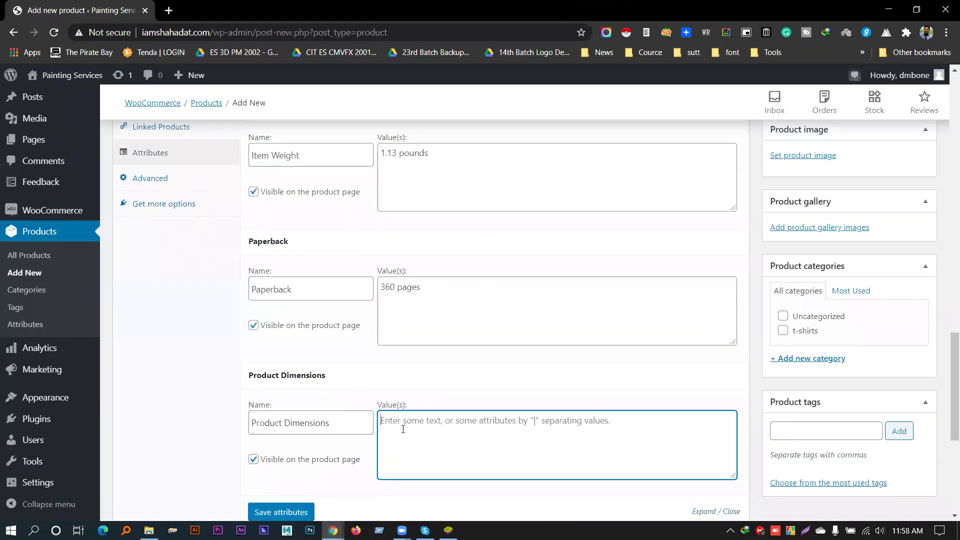
{"action": "key", "text": "alt+Tab"}
{"action": "left_click_drag", "start_coordinate": [112, 257], "coordinate": [199, 259]}
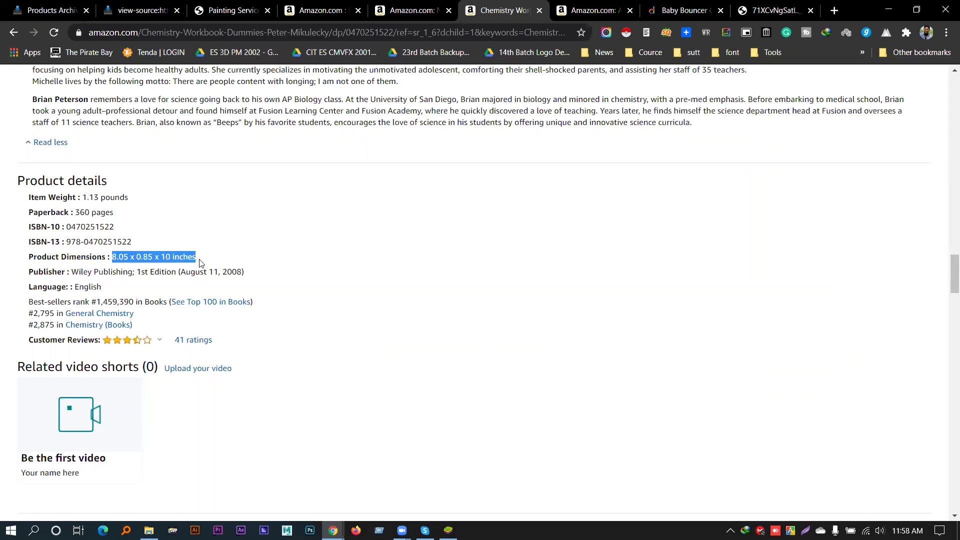
{"action": "key", "text": "ctrl+c"}
{"action": "key", "text": "alt+Tab"}
{"action": "key", "text": "ctrl+v"}
{"action": "scroll", "coordinate": [442, 394], "scroll_direction": "down", "scroll_amount": 2}
Copy the Publisher label from Amazon's product details
{"action": "key", "text": "alt+Tab"}
{"action": "double_click", "coordinate": [51, 269]}
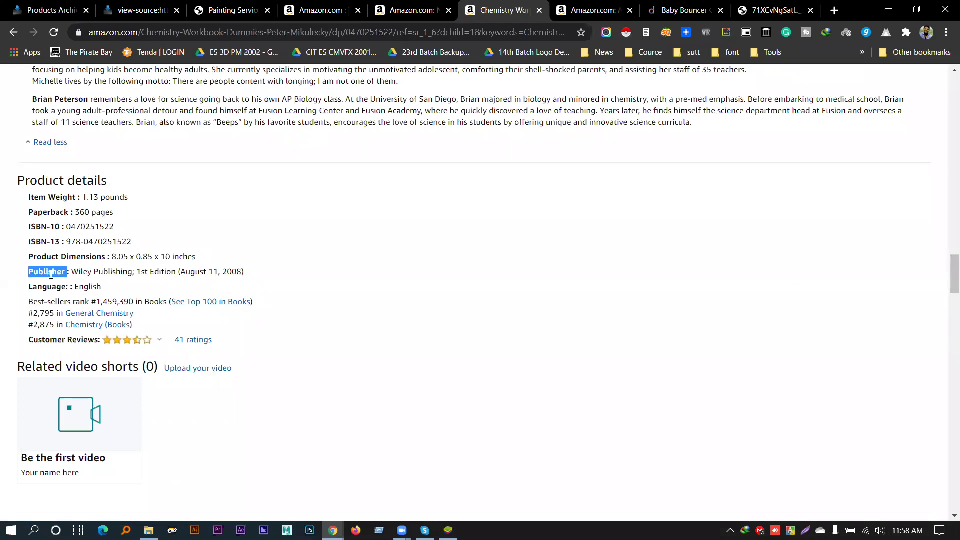
{"action": "key", "text": "ctrl+c"}
{"action": "key", "text": "alt+Tab"}
{"action": "scroll", "coordinate": [398, 242], "scroll_direction": "up", "scroll_amount": 5}
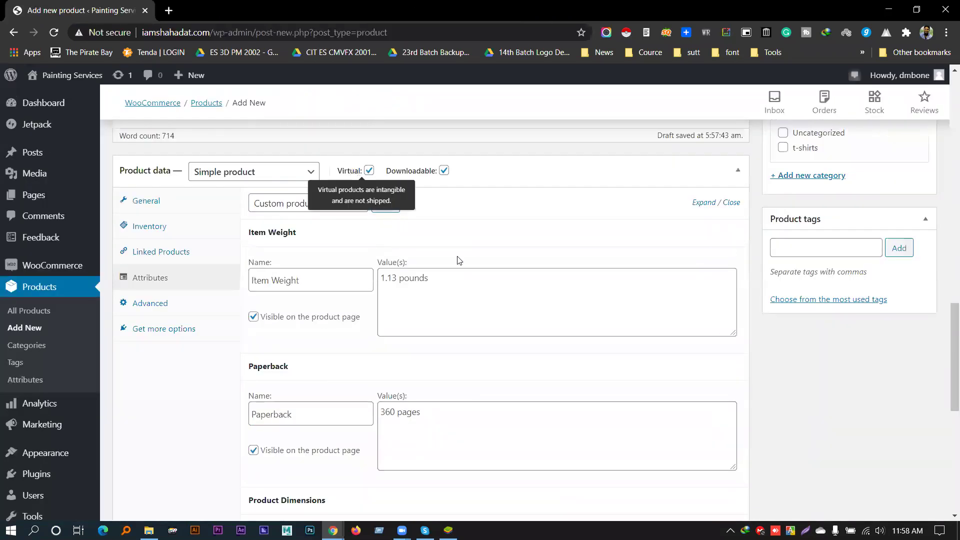
Add a Publisher attribute with value Wiley Publishing; 1st Edition (August 11, 2008)
{"action": "left_click", "coordinate": [385, 203]}
{"action": "scroll", "coordinate": [443, 228], "scroll_direction": "down", "scroll_amount": 3}
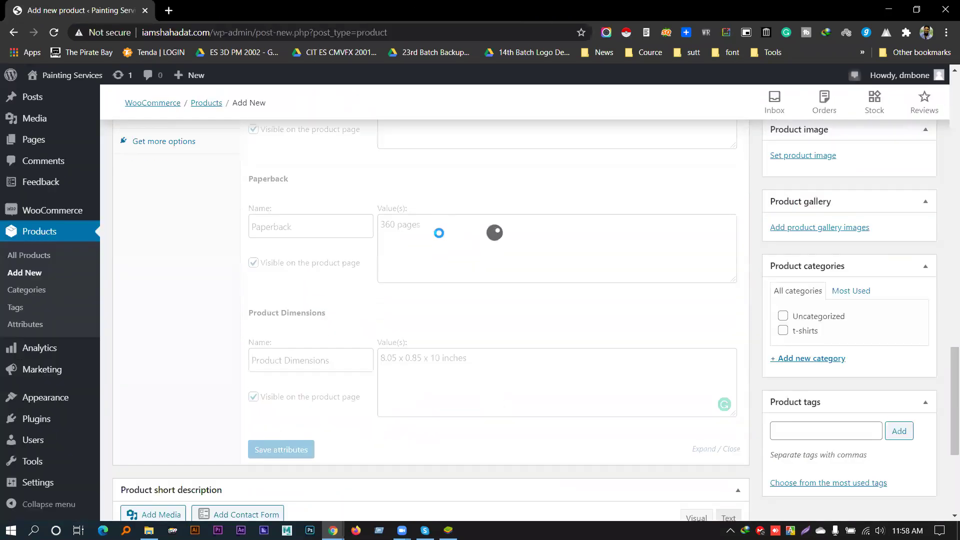
{"action": "scroll", "coordinate": [440, 230], "scroll_direction": "down", "scroll_amount": 4}
{"action": "left_click", "coordinate": [331, 320]}
{"action": "key", "text": "ctrl+v"}
{"action": "left_click", "coordinate": [420, 325]}
{"action": "key", "text": "alt+Tab"}
{"action": "left_click_drag", "start_coordinate": [72, 146], "coordinate": [260, 151]}
{"action": "key", "text": "ctrl+c"}
{"action": "key", "text": "alt+Tab"}
{"action": "key", "text": "ctrl+v"}
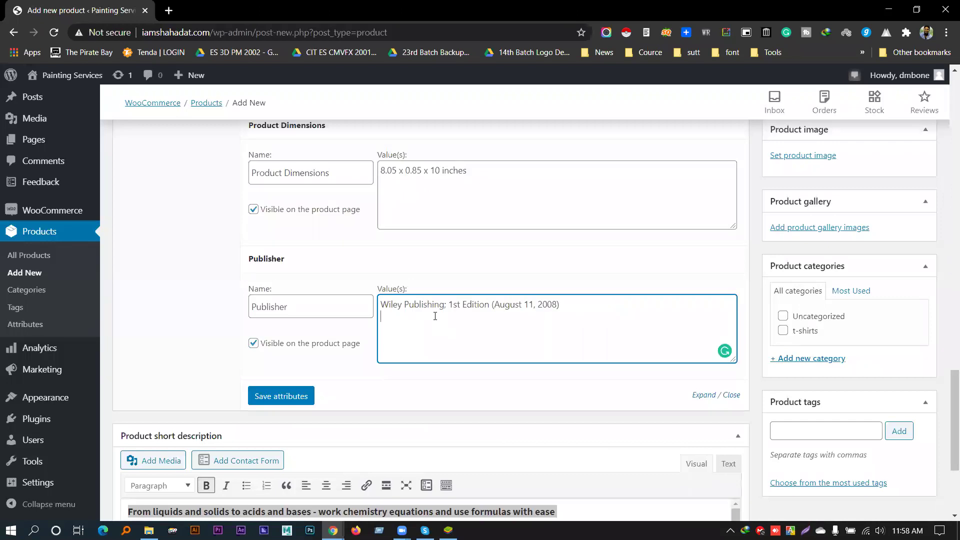
Add a Language attribute with value English and save all attributes
{"action": "key", "text": "alt+Tab"}
{"action": "double_click", "coordinate": [42, 164]}
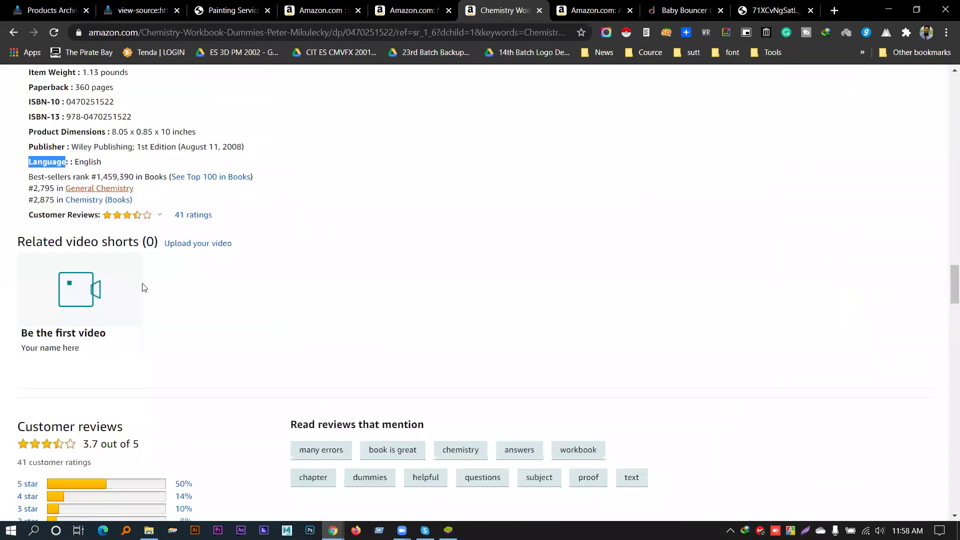
{"action": "key", "text": "alt+Tab"}
{"action": "scroll", "coordinate": [393, 328], "scroll_direction": "up", "scroll_amount": 6}
{"action": "left_click", "coordinate": [386, 203]}
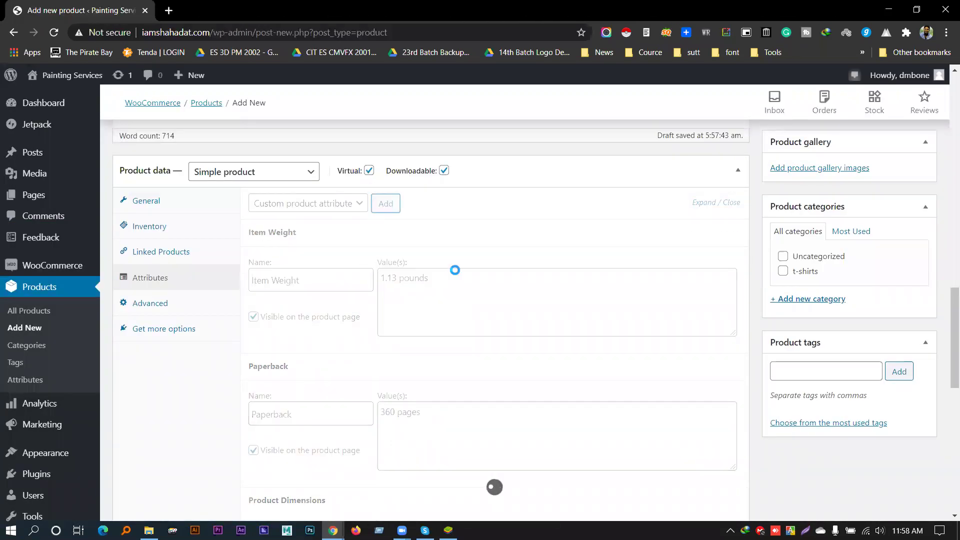
{"action": "scroll", "coordinate": [454, 274], "scroll_direction": "down", "scroll_amount": 6}
{"action": "scroll", "coordinate": [393, 294], "scroll_direction": "down", "scroll_amount": 3}
{"action": "left_click", "coordinate": [306, 319]}
{"action": "key", "text": "ctrl+v"}
{"action": "left_click", "coordinate": [439, 332]}
{"action": "key", "text": "alt+Tab"}
{"action": "double_click", "coordinate": [90, 165]}
{"action": "key", "text": "ctrl+c"}
{"action": "key", "text": "alt+Tab"}
{"action": "key", "text": "ctrl+v"}
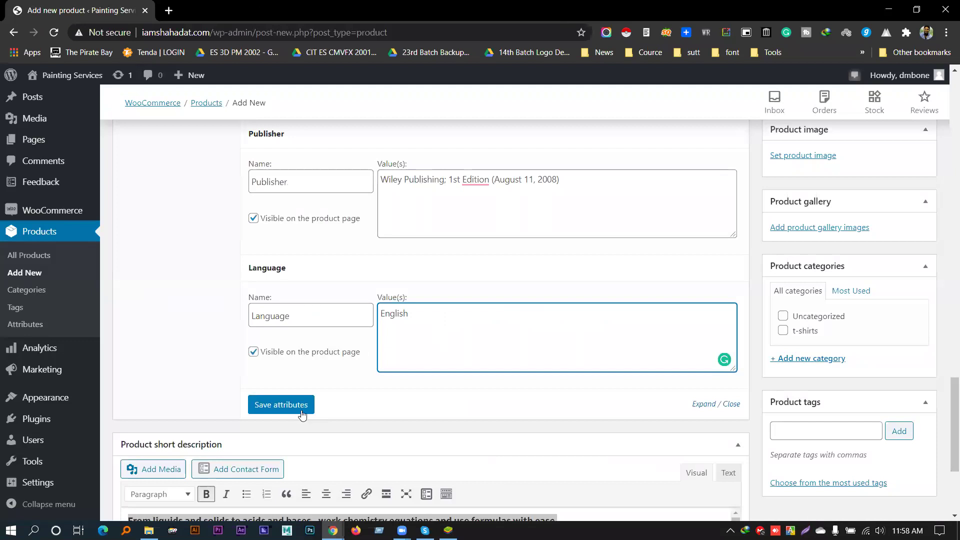
{"action": "left_click", "coordinate": [306, 405]}
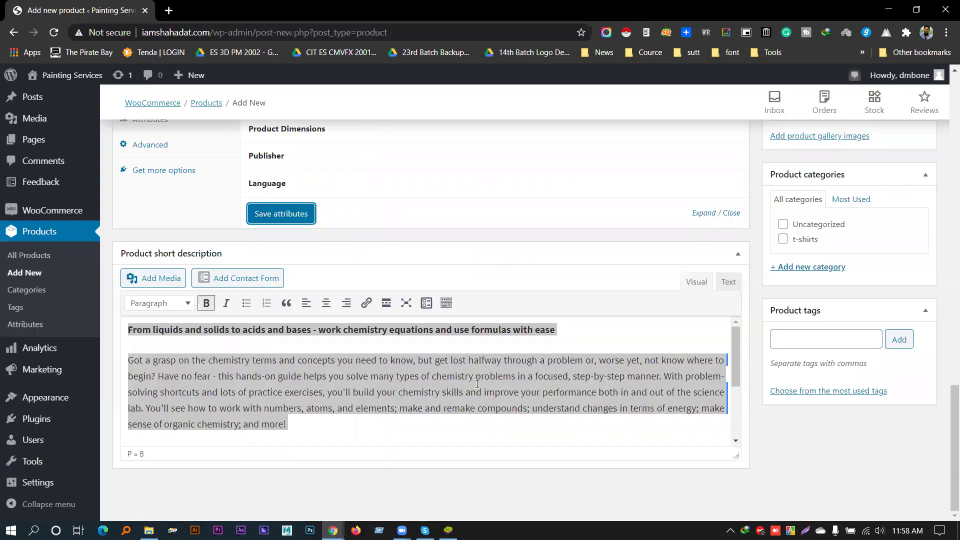
Open the book cover in Amazon's Look Inside viewer and zoom out to fit it
{"action": "scroll", "coordinate": [550, 360], "scroll_direction": "down", "scroll_amount": 1}
{"action": "scroll", "coordinate": [806, 381], "scroll_direction": "up", "scroll_amount": 5}
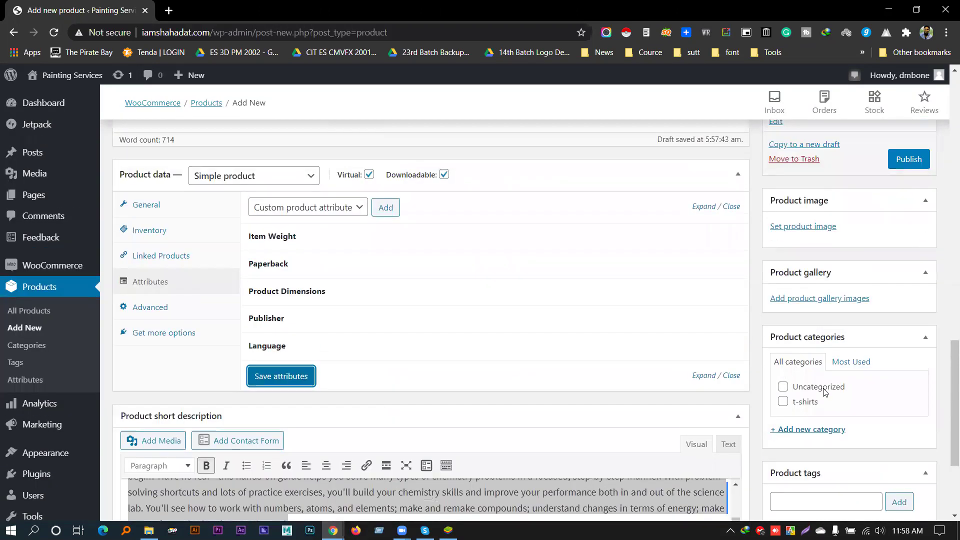
{"action": "key", "text": "alt+Tab"}
{"action": "scroll", "coordinate": [599, 277], "scroll_direction": "up", "scroll_amount": 5}
{"action": "scroll", "coordinate": [599, 277], "scroll_direction": "up", "scroll_amount": 20}
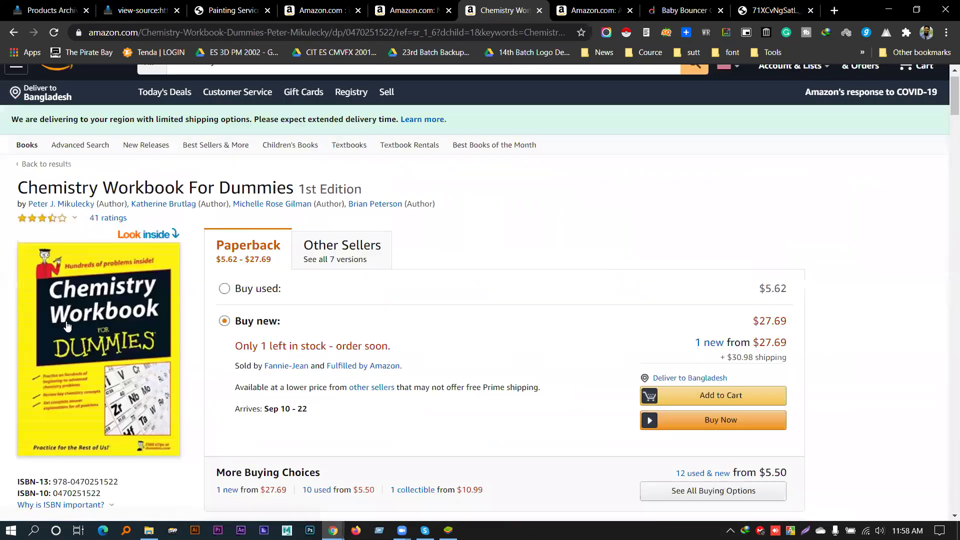
{"action": "left_click", "coordinate": [111, 320]}
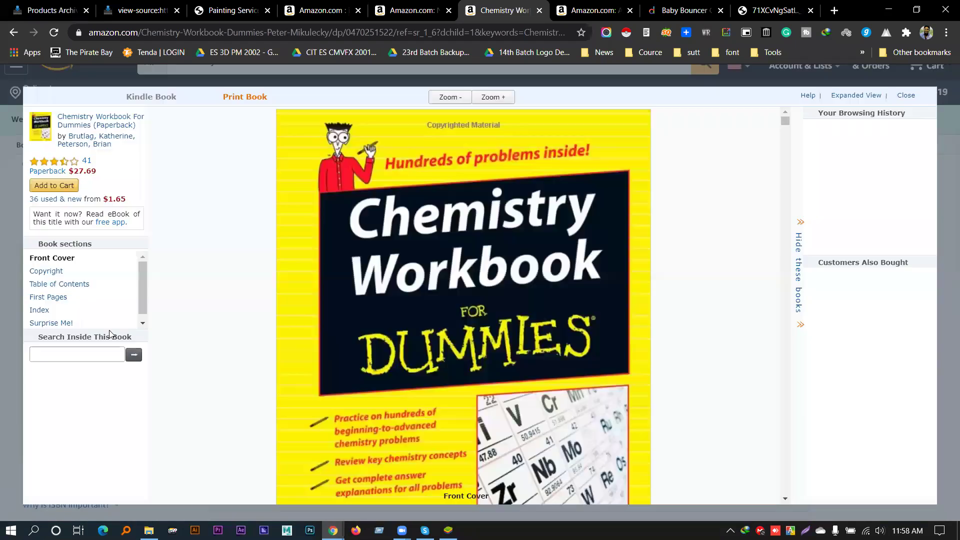
{"action": "scroll", "coordinate": [545, 207], "scroll_direction": "down", "scroll_amount": 3}
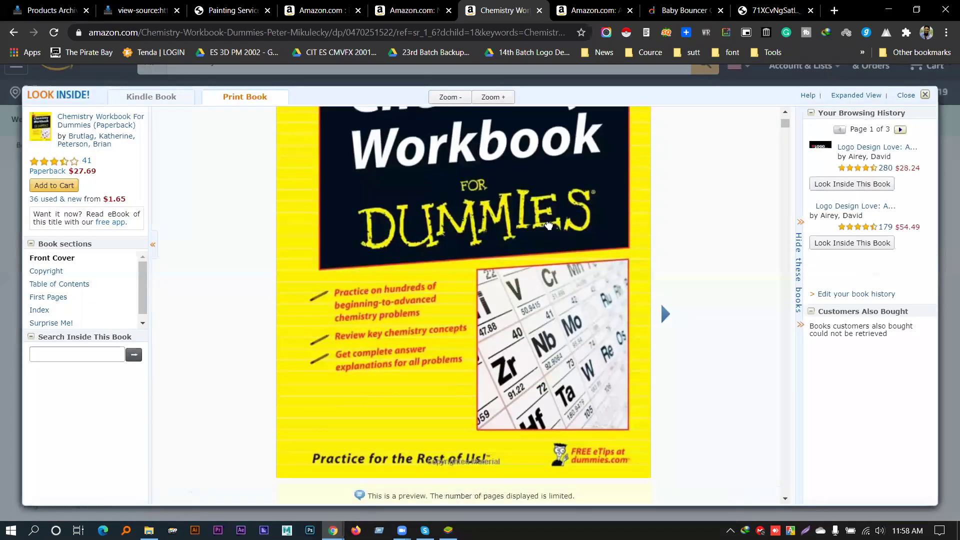
{"action": "scroll", "coordinate": [544, 207], "scroll_direction": "up", "scroll_amount": 3}
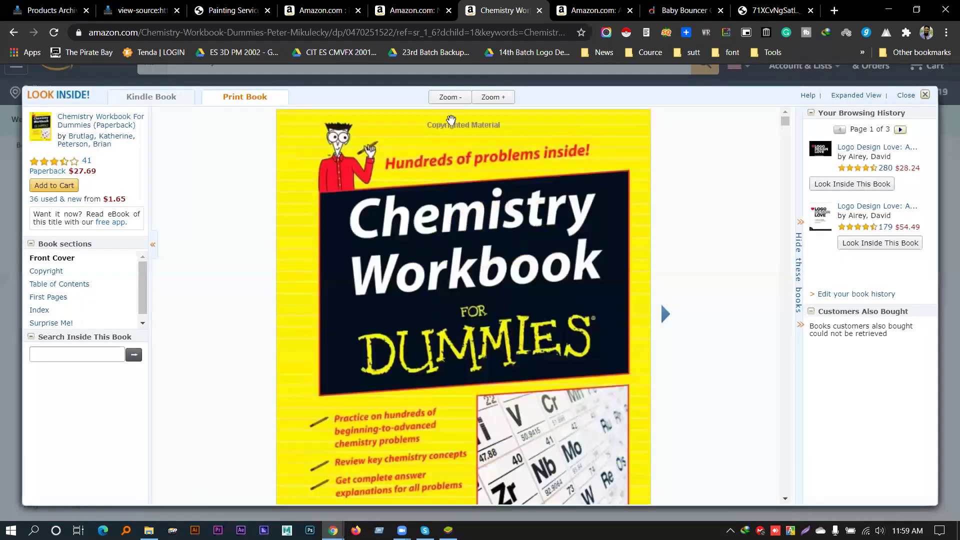
{"action": "left_click", "coordinate": [453, 97]}
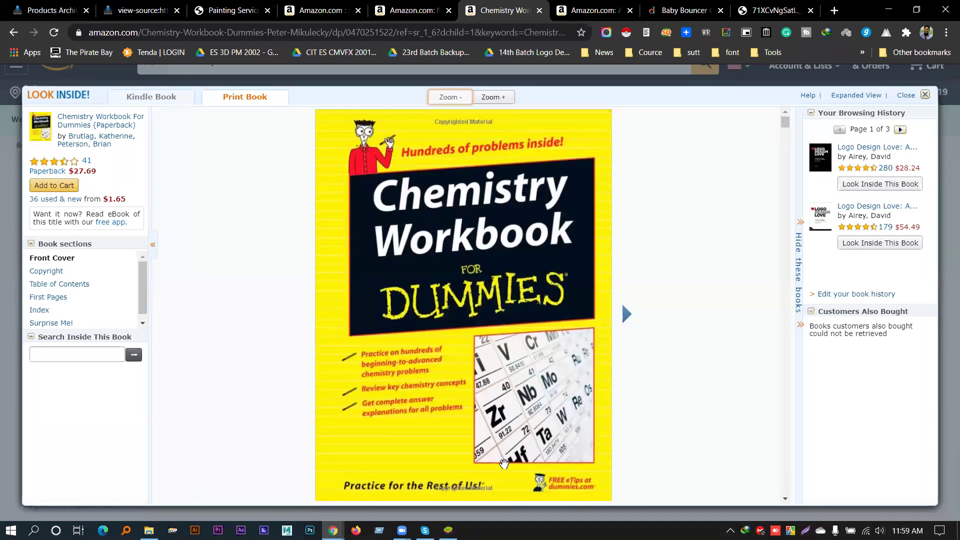
Capture the cover with Lightshot, save it as e-book.png, and close the viewer
{"action": "key", "text": "Print"}
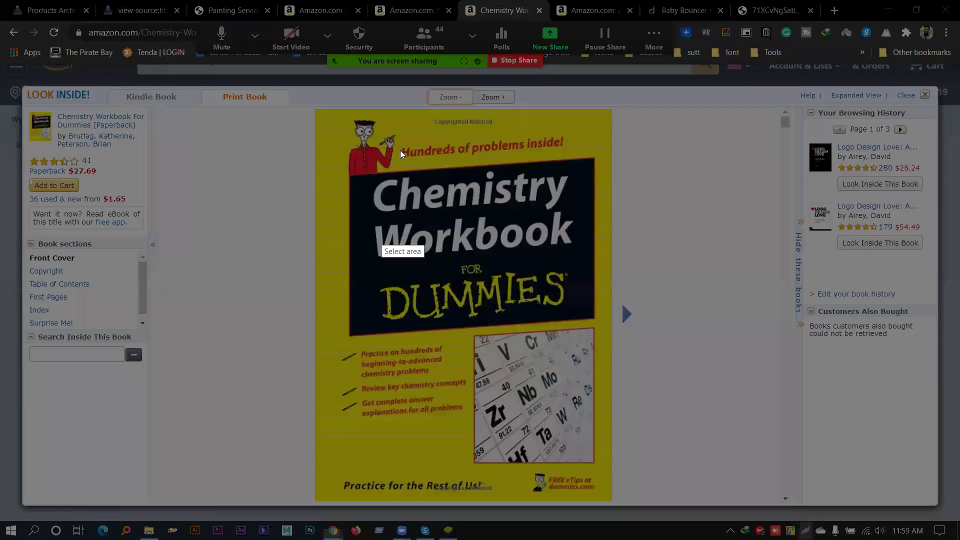
{"action": "left_click_drag", "start_coordinate": [308, 108], "coordinate": [321, 121]}
{"action": "left_click_drag", "start_coordinate": [453, 308], "coordinate": [615, 506]}
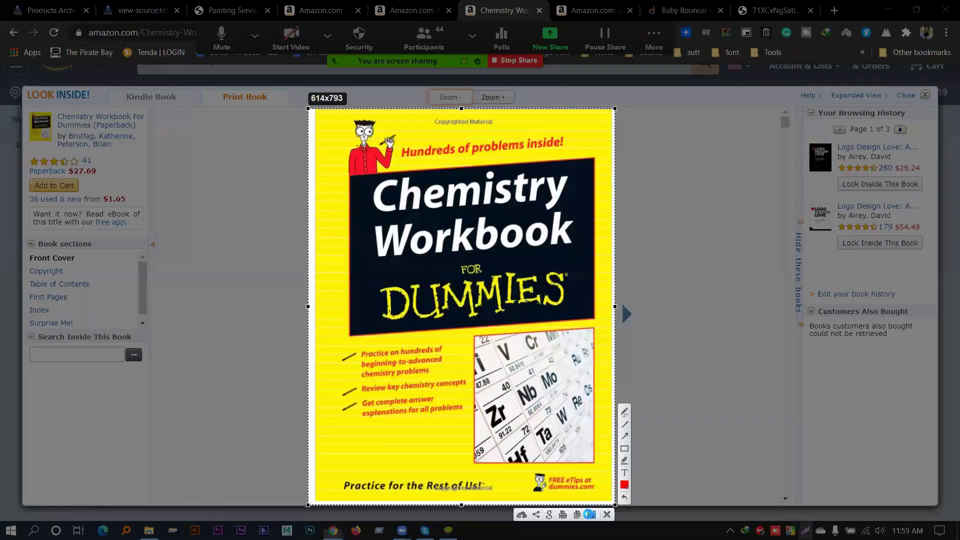
{"action": "left_click", "coordinate": [588, 519]}
{"action": "type", "text": "e"}
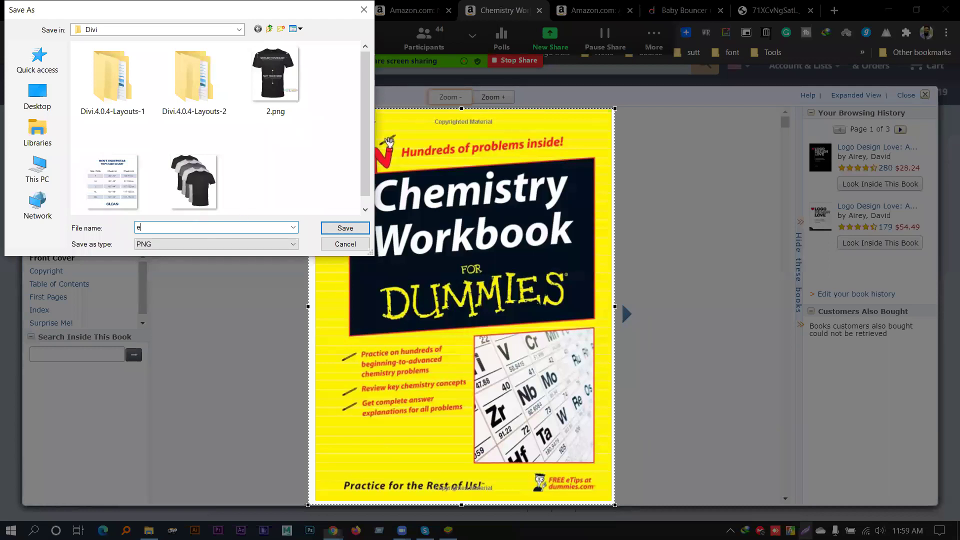
{"action": "key", "text": "Return"}
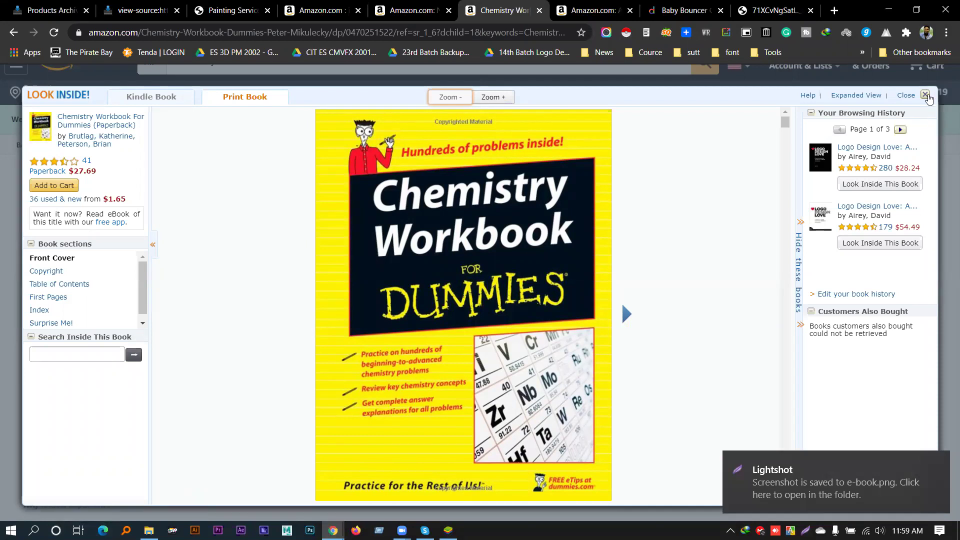
{"action": "left_click", "coordinate": [925, 95]}
Upload e-book.png from Desktop > Divi as the product image
{"action": "key", "text": "alt+Tab"}
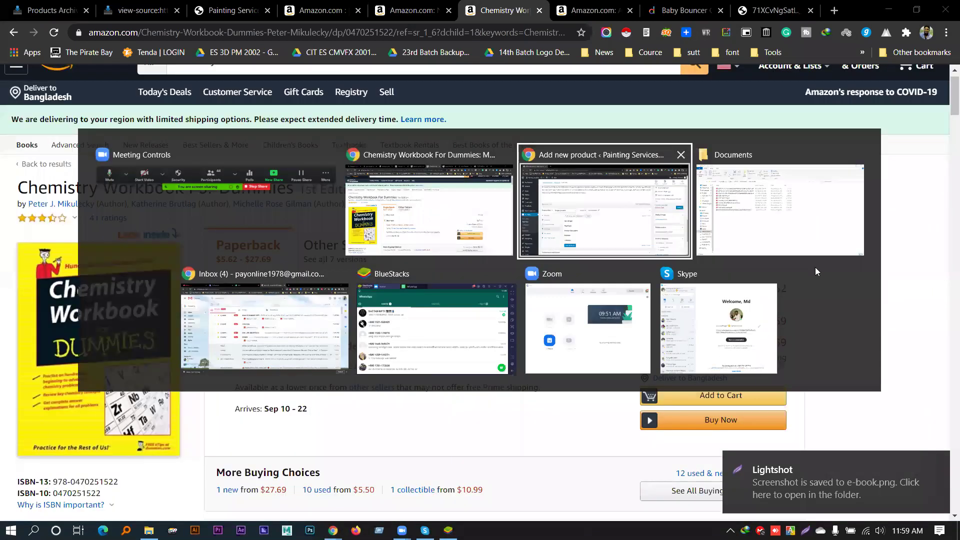
{"action": "left_click", "coordinate": [804, 315]}
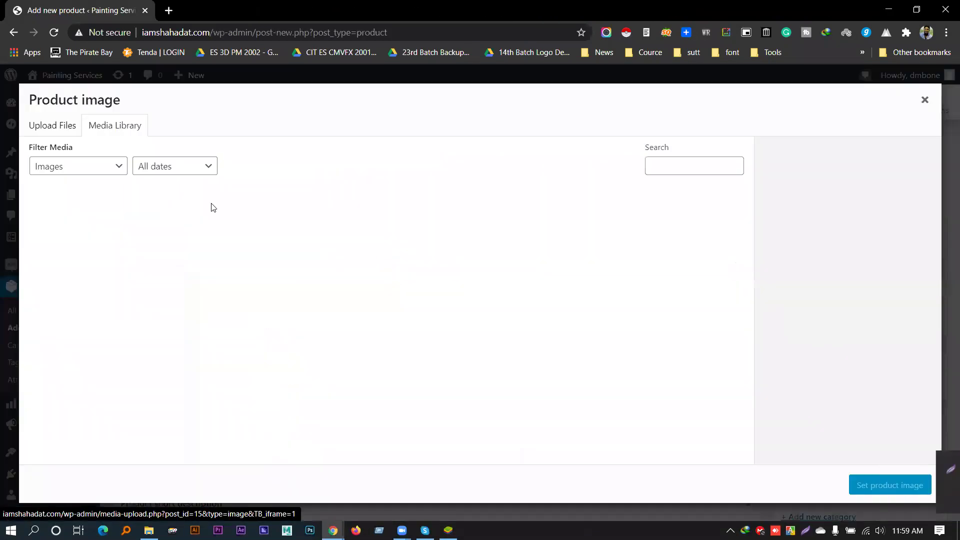
{"action": "left_click", "coordinate": [46, 129]}
{"action": "left_click", "coordinate": [487, 295]}
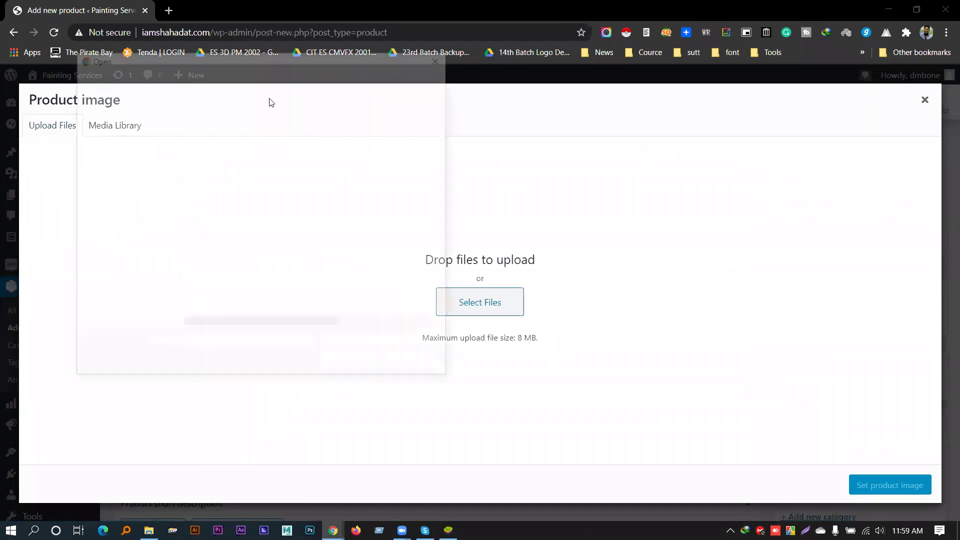
{"action": "left_click", "coordinate": [120, 154]}
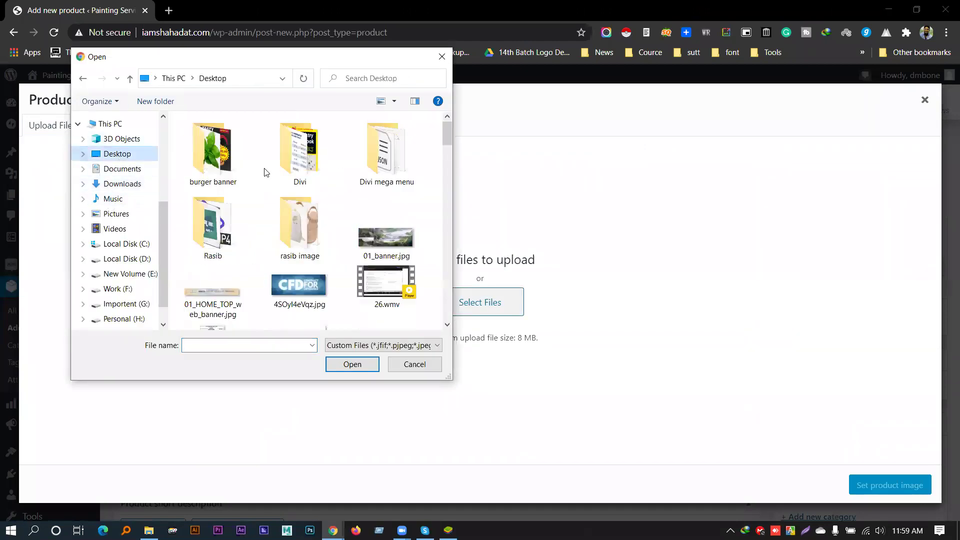
{"action": "double_click", "coordinate": [299, 150]}
{"action": "scroll", "coordinate": [346, 216], "scroll_direction": "down", "scroll_amount": 1}
{"action": "left_click", "coordinate": [300, 285]}
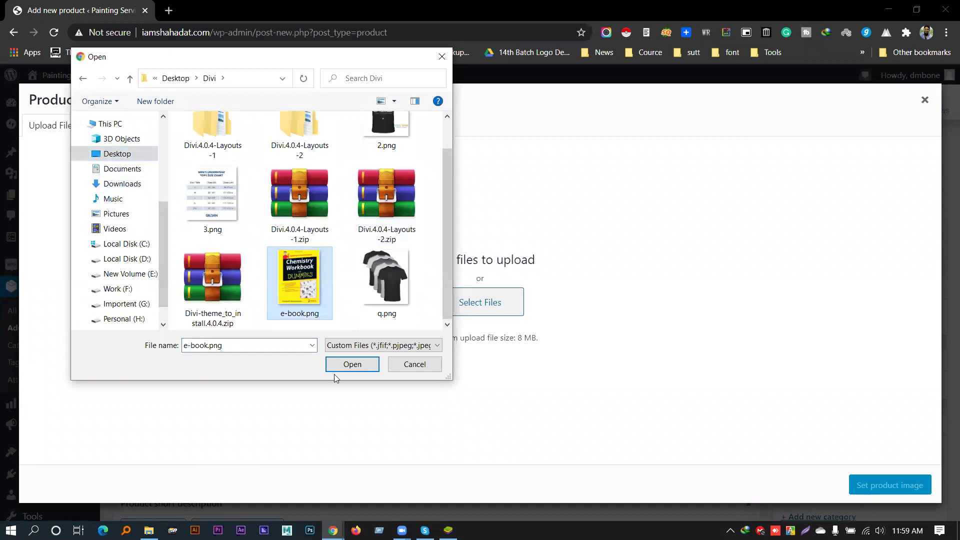
{"action": "left_click", "coordinate": [352, 364]}
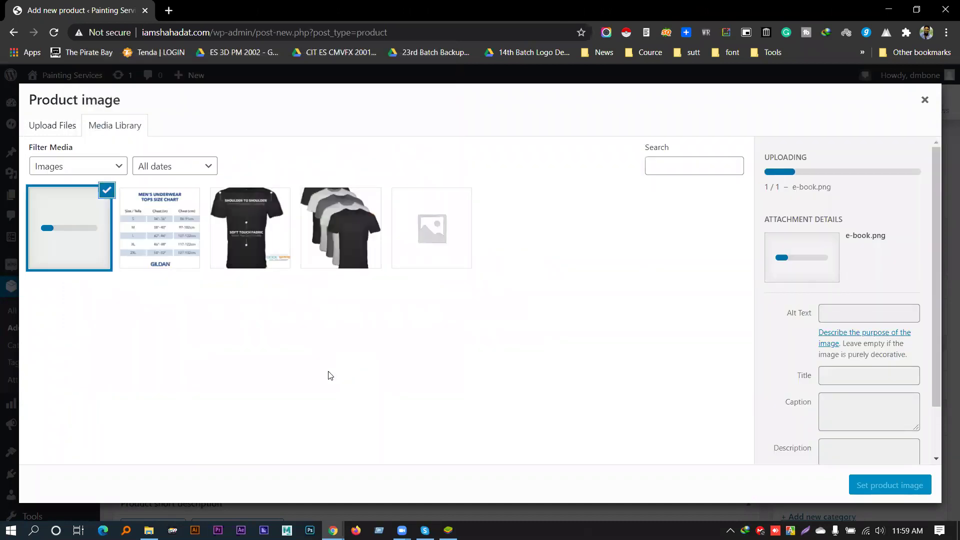
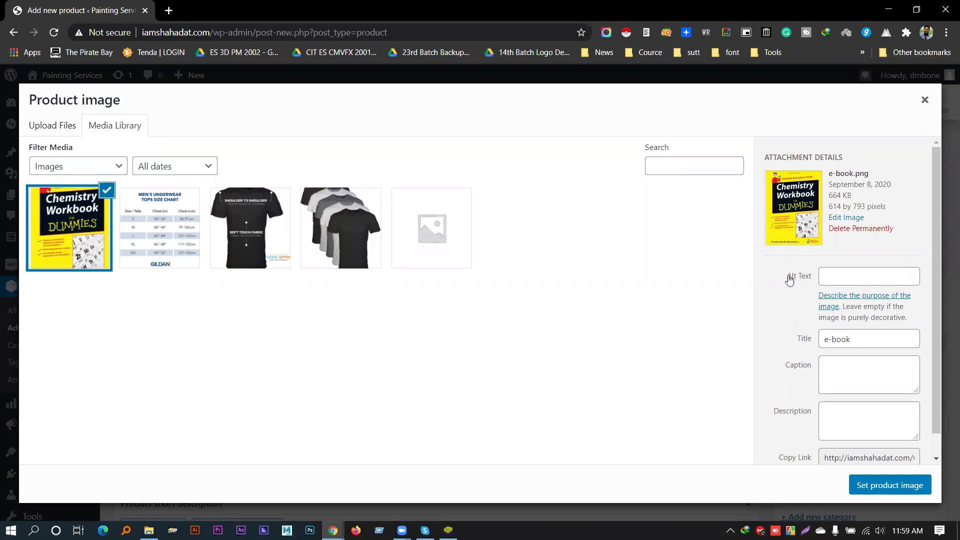
Give the e-book cover alt text 'e-book' and set it as the product image
{"action": "left_click", "coordinate": [855, 282]}
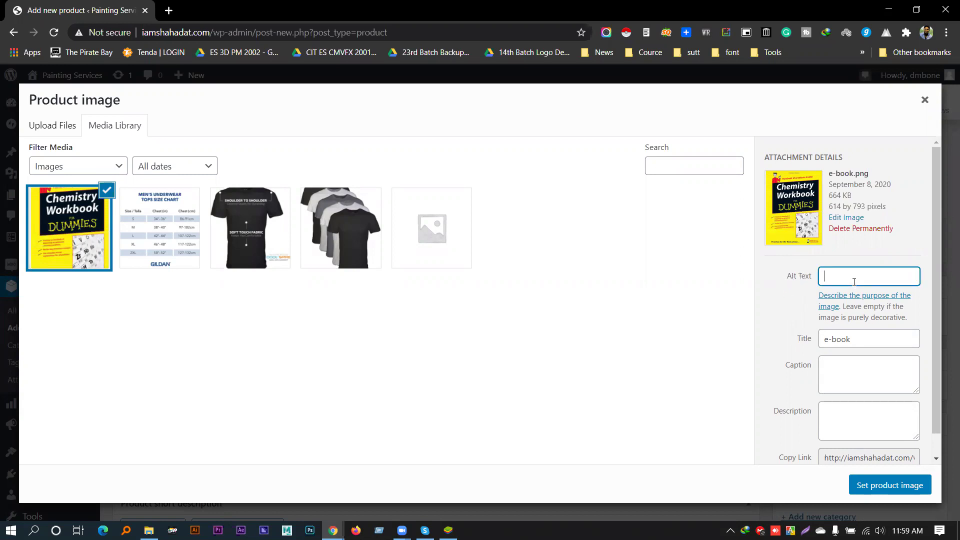
{"action": "type", "text": "e-book"}
{"action": "left_click", "coordinate": [885, 485]}
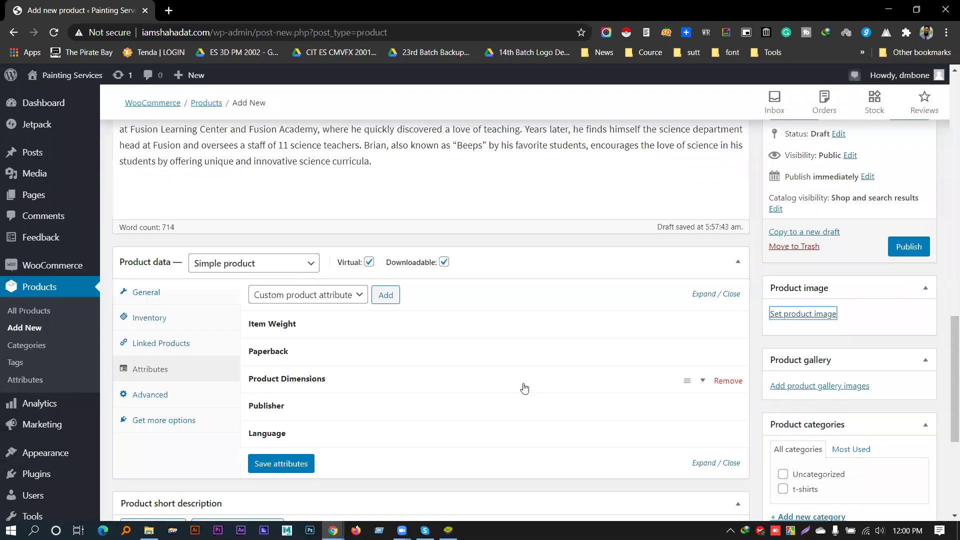
Add and tick a 'Chemistry e-book' category, copying 'Chemistry' from the product title
{"action": "scroll", "coordinate": [781, 366], "scroll_direction": "down", "scroll_amount": 3}
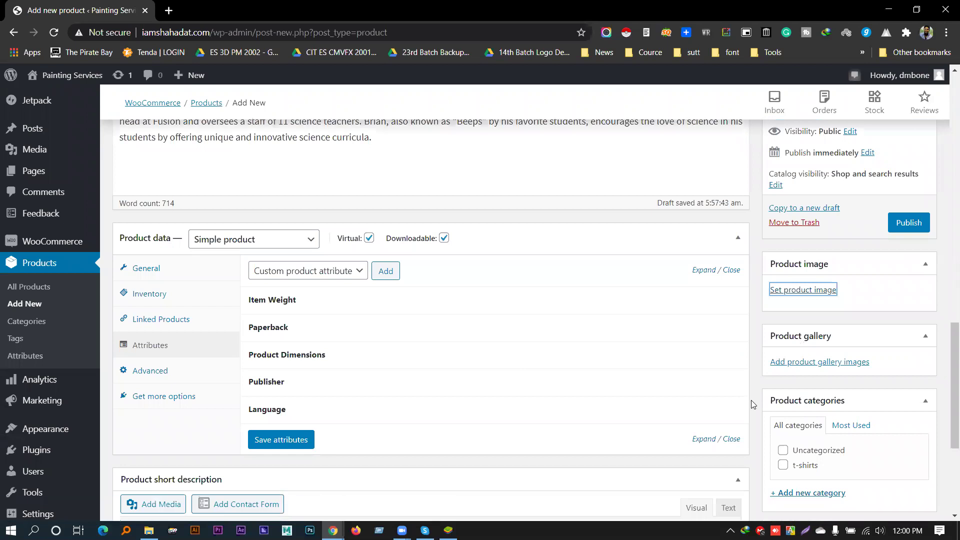
{"action": "scroll", "coordinate": [839, 430], "scroll_direction": "down", "scroll_amount": 1}
{"action": "scroll", "coordinate": [839, 430], "scroll_direction": "down", "scroll_amount": 2}
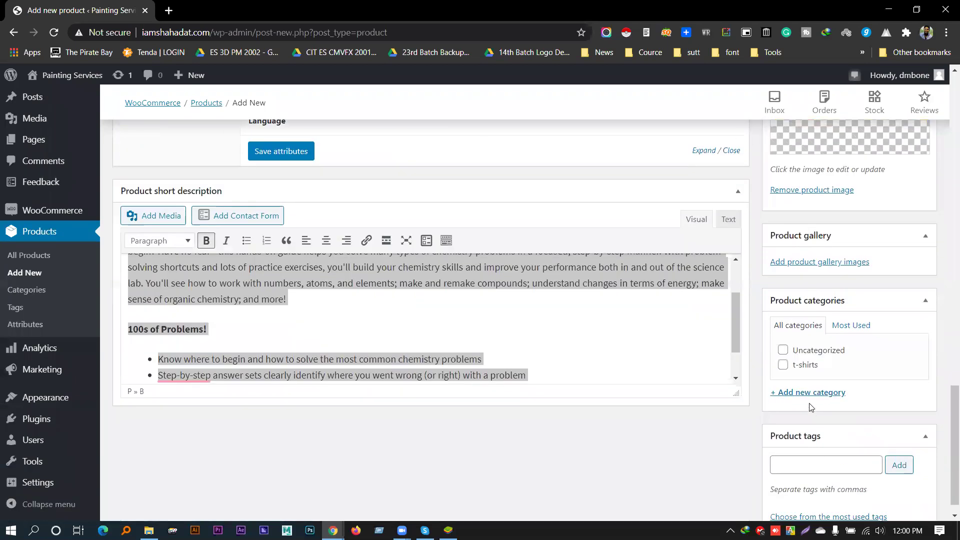
{"action": "left_click", "coordinate": [808, 392]}
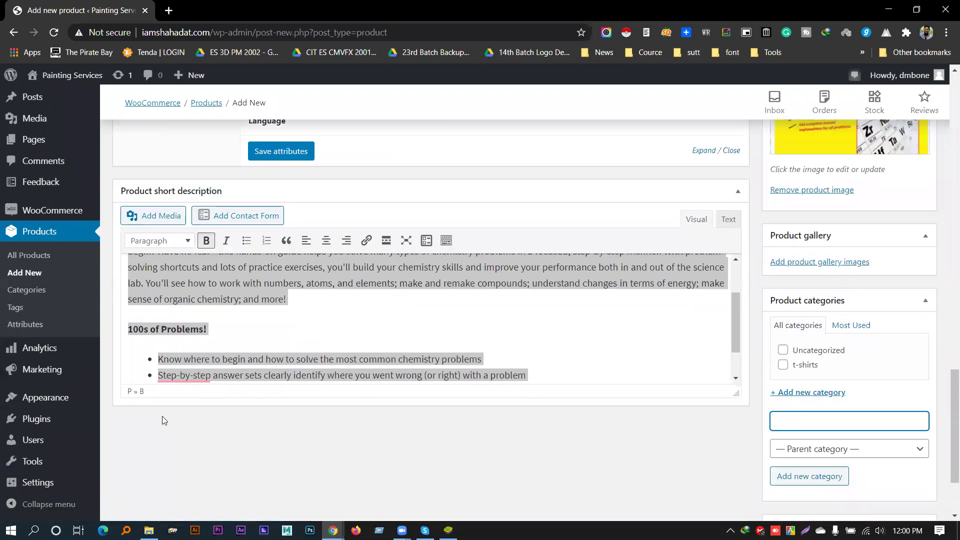
{"action": "scroll", "coordinate": [294, 196], "scroll_direction": "up", "scroll_amount": 20}
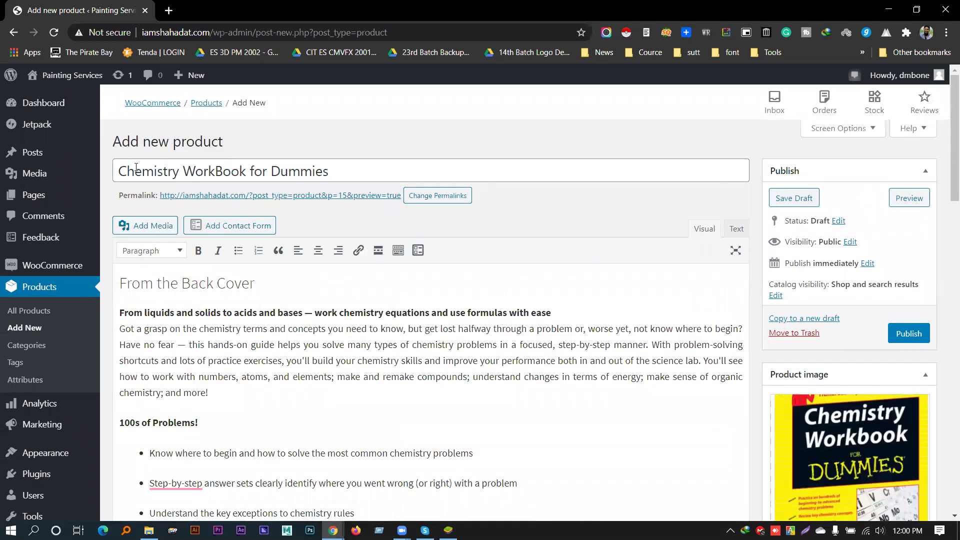
{"action": "double_click", "coordinate": [145, 169]}
{"action": "key", "text": "ctrl+c"}
{"action": "scroll", "coordinate": [643, 290], "scroll_direction": "down", "scroll_amount": 20}
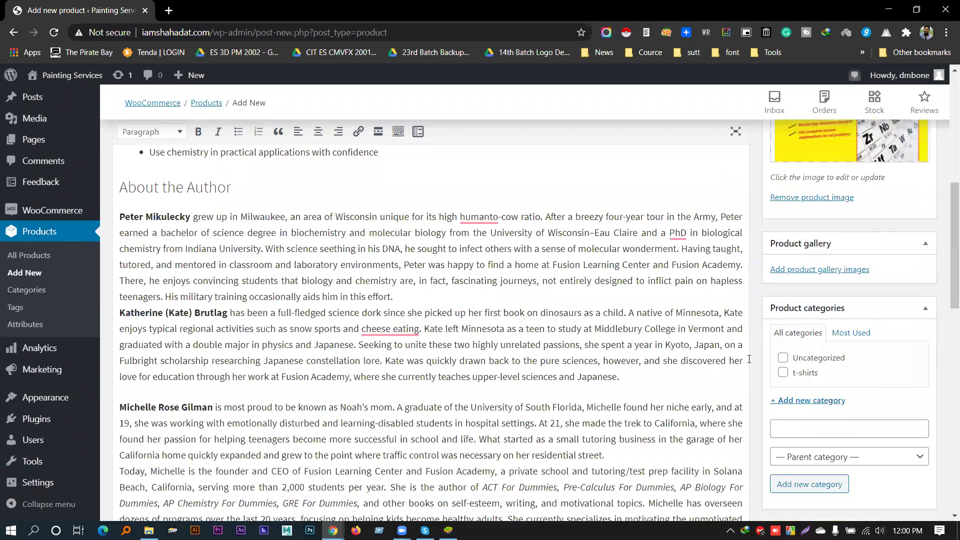
{"action": "left_click", "coordinate": [804, 297]}
{"action": "key", "text": "ctrl+v"}
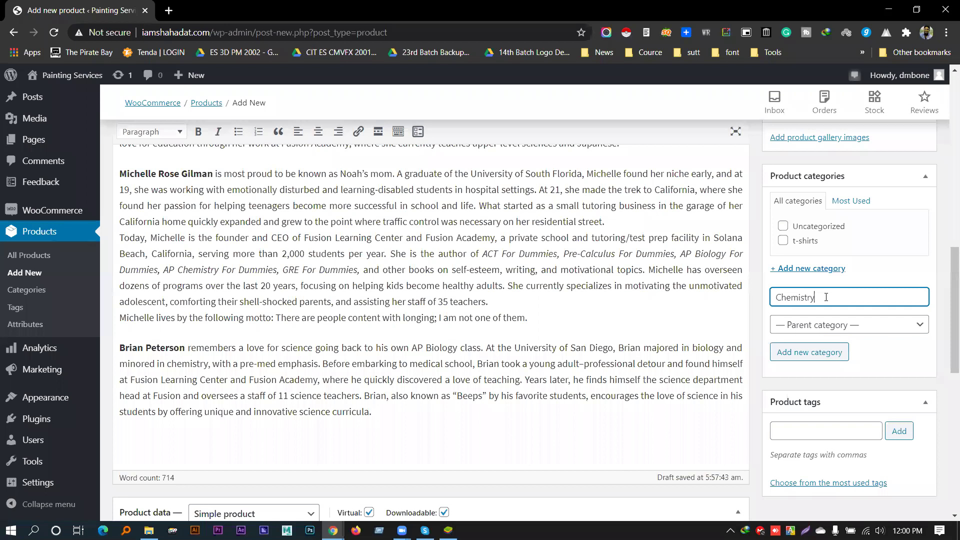
{"action": "type", "text": "e-book"}
{"action": "left_click", "coordinate": [809, 354]}
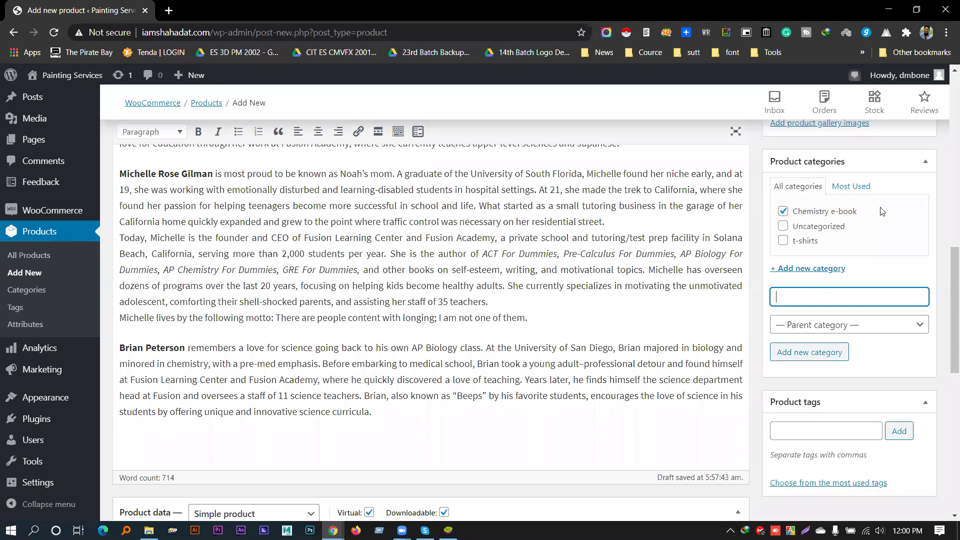
{"action": "scroll", "coordinate": [576, 347], "scroll_direction": "up", "scroll_amount": 15}
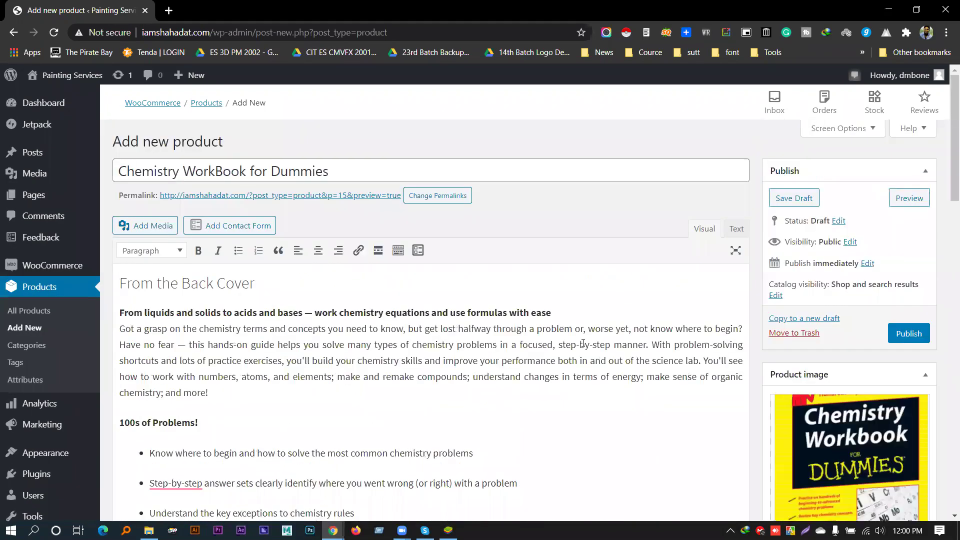
Publish the Chemistry WorkBook for Dummies product from the Publish box
{"action": "scroll", "coordinate": [573, 307], "scroll_direction": "down", "scroll_amount": 6}
{"action": "scroll", "coordinate": [574, 306], "scroll_direction": "up", "scroll_amount": 6}
{"action": "scroll", "coordinate": [580, 320], "scroll_direction": "down", "scroll_amount": 15}
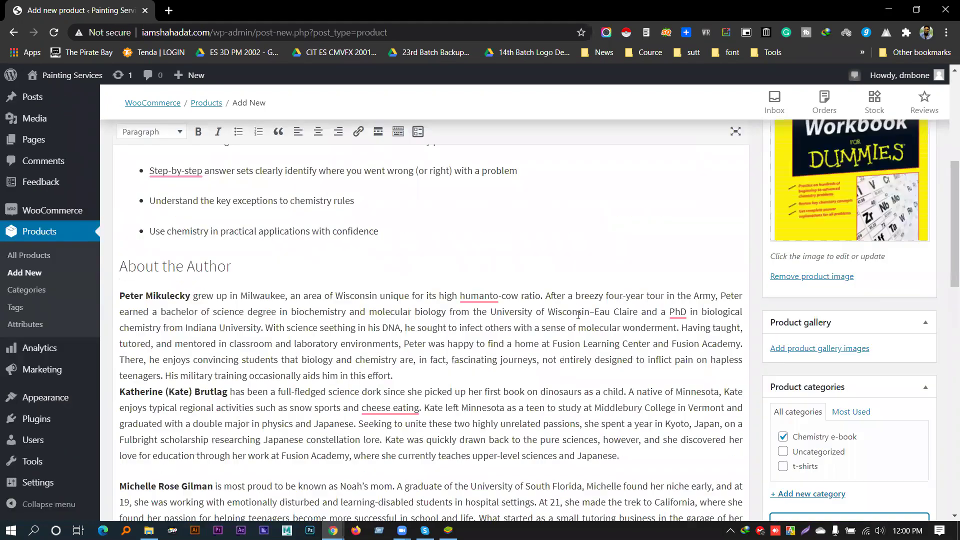
{"action": "scroll", "coordinate": [583, 329], "scroll_direction": "down", "scroll_amount": 3}
{"action": "scroll", "coordinate": [801, 408], "scroll_direction": "up", "scroll_amount": 10}
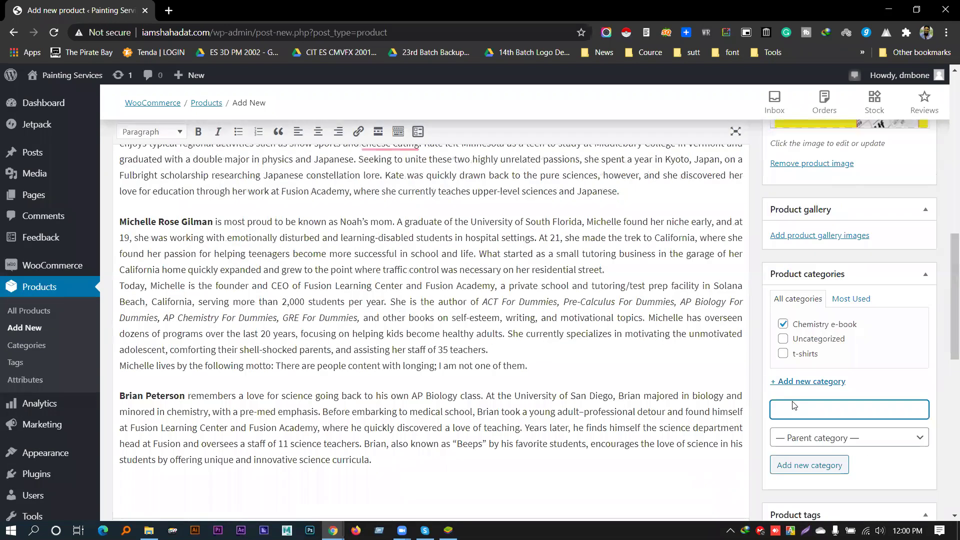
{"action": "scroll", "coordinate": [947, 270], "scroll_direction": "up", "scroll_amount": 2}
{"action": "left_click", "coordinate": [911, 275]}
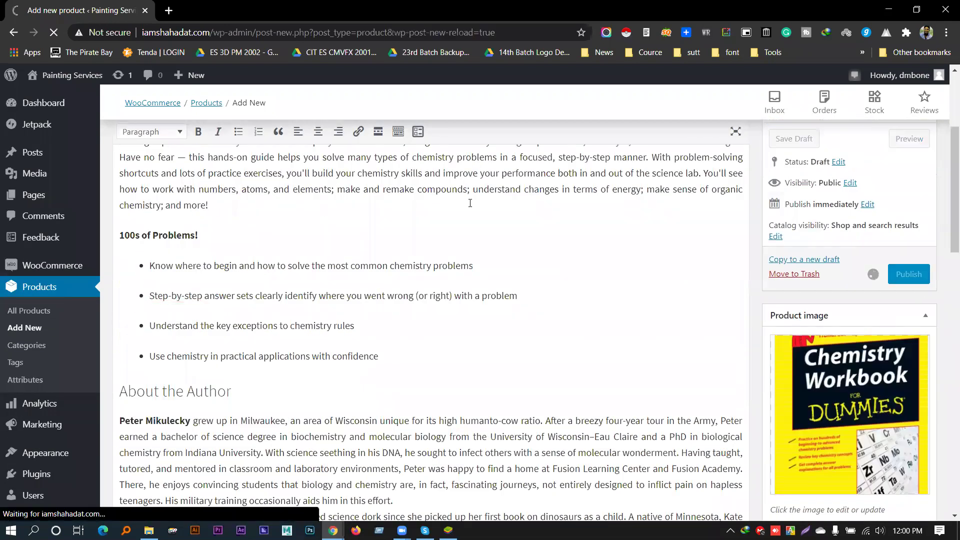
{"action": "scroll", "coordinate": [490, 246], "scroll_direction": "up", "scroll_amount": 4}
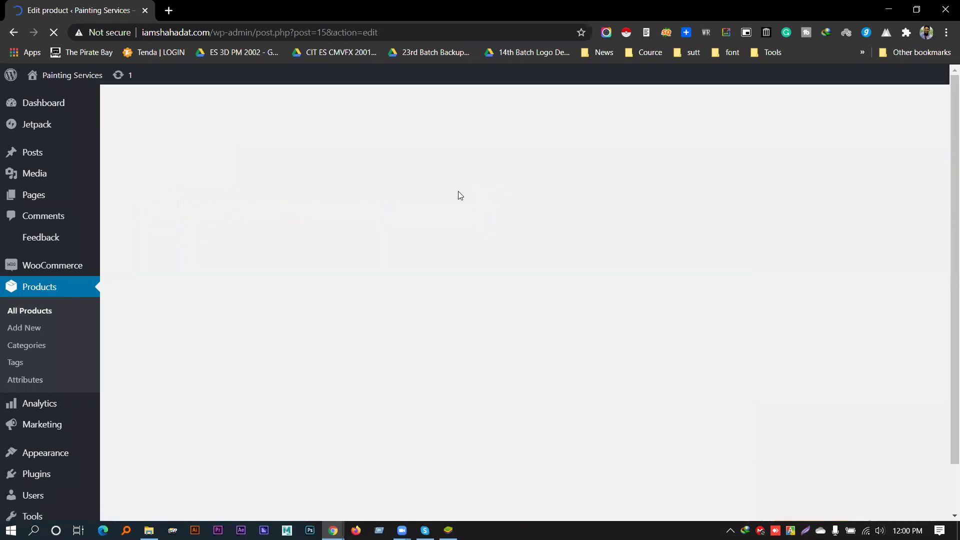
Open the published product page in a new tab and highlight its 400 regular and 150 sale prices
{"action": "middle_click", "coordinate": [220, 194]}
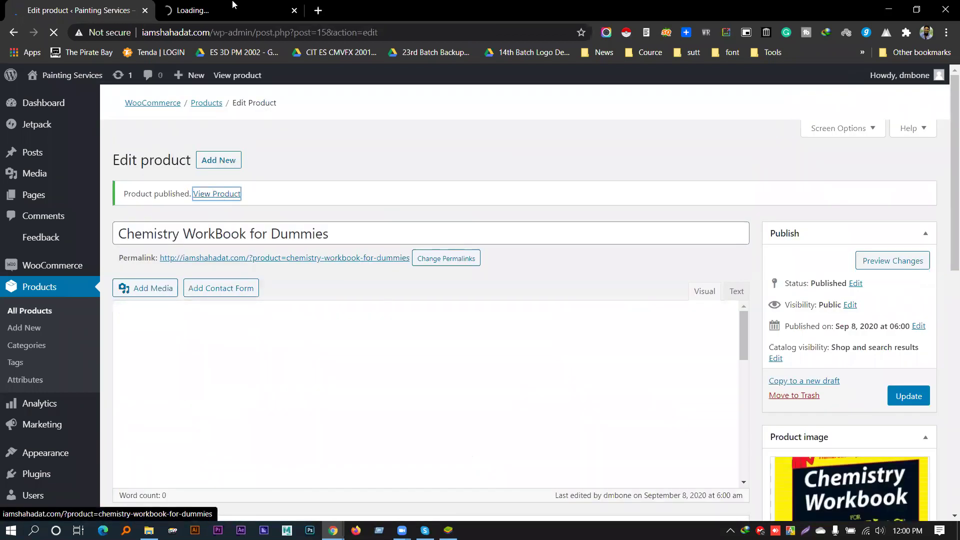
{"action": "left_click", "coordinate": [235, 8]}
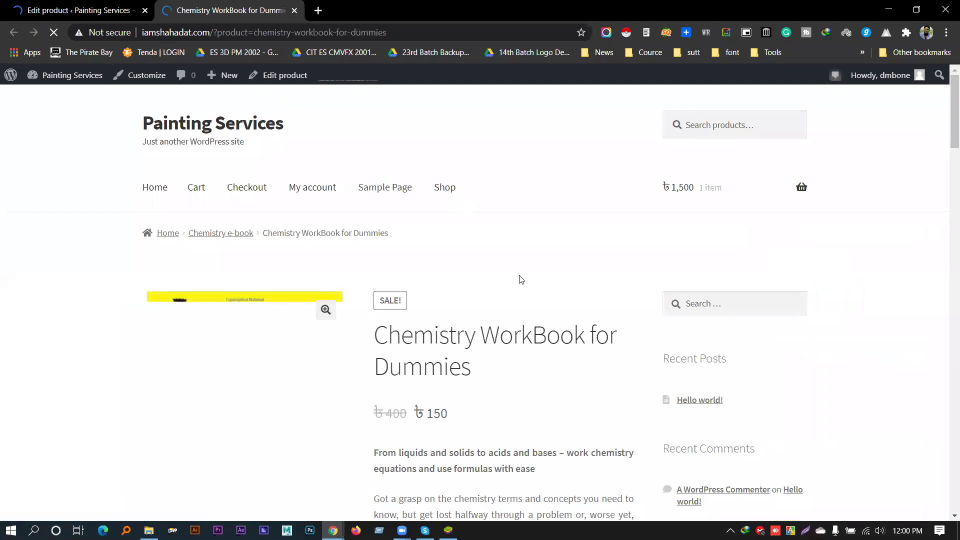
{"action": "scroll", "coordinate": [521, 277], "scroll_direction": "down", "scroll_amount": 2}
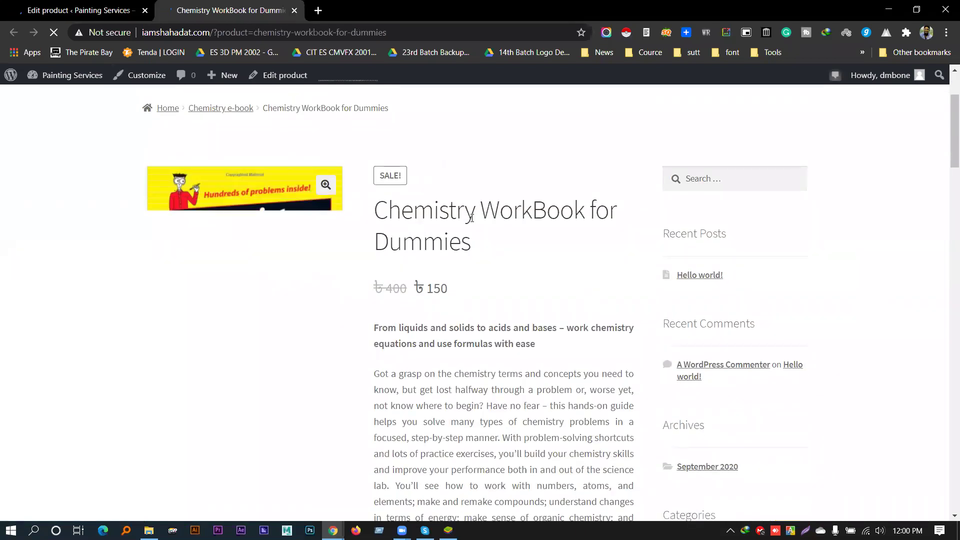
{"action": "scroll", "coordinate": [526, 224], "scroll_direction": "down", "scroll_amount": 4}
{"action": "scroll", "coordinate": [407, 274], "scroll_direction": "up", "scroll_amount": 4}
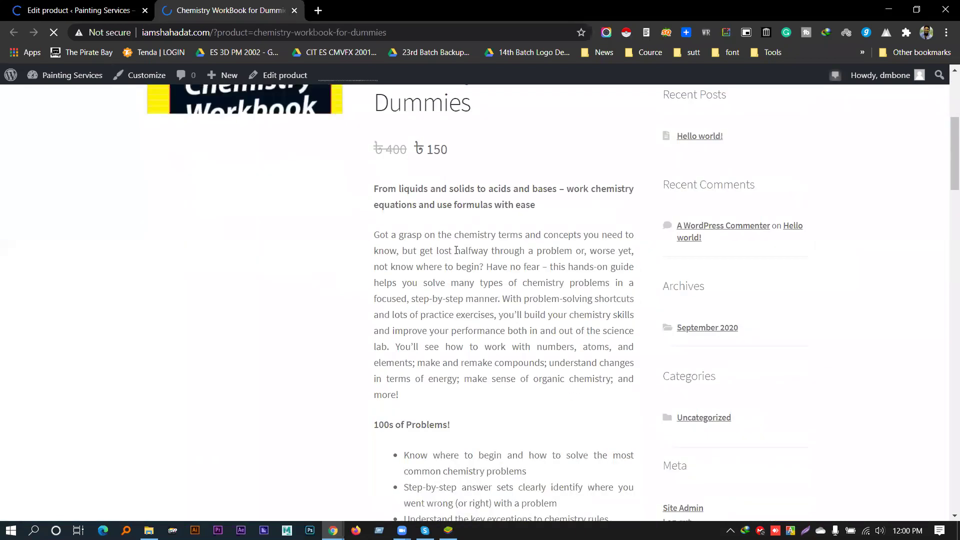
{"action": "double_click", "coordinate": [500, 294]}
{"action": "triple_click", "coordinate": [444, 289]}
{"action": "left_click", "coordinate": [419, 286]}
{"action": "left_click_drag", "start_coordinate": [382, 281], "coordinate": [421, 294]}
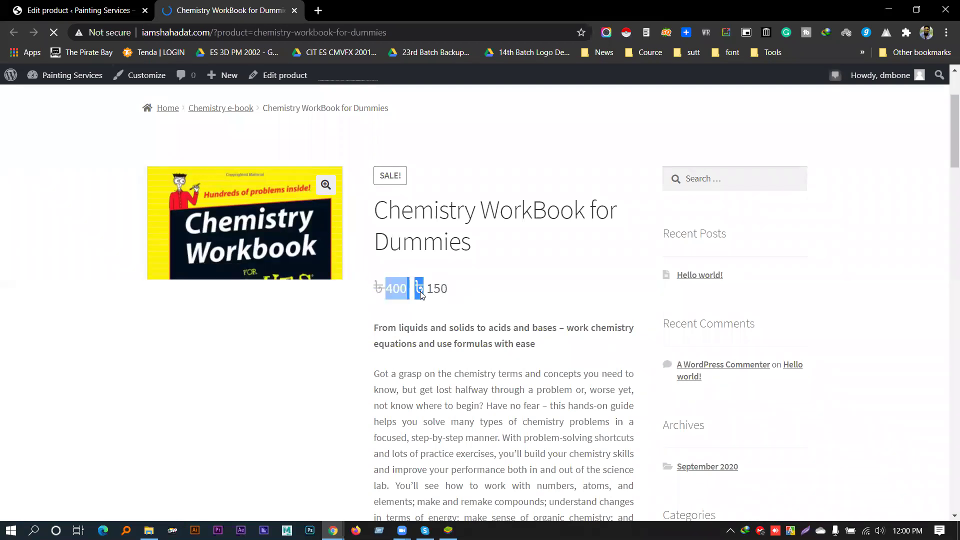
{"action": "left_click", "coordinate": [431, 290]}
{"action": "double_click", "coordinate": [457, 295]}
{"action": "scroll", "coordinate": [456, 295], "scroll_direction": "down", "scroll_amount": 12}
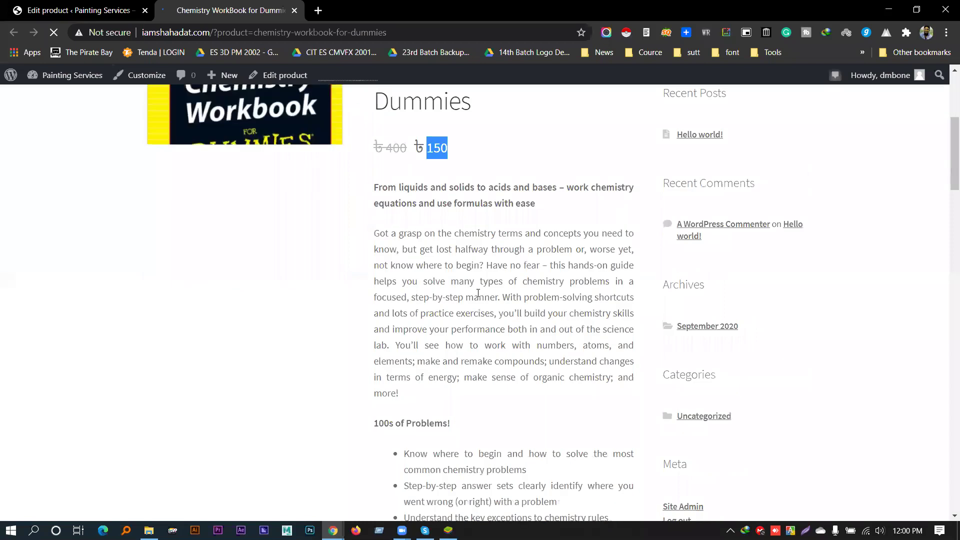
{"action": "scroll", "coordinate": [480, 290], "scroll_direction": "up", "scroll_amount": 5}
{"action": "scroll", "coordinate": [490, 205], "scroll_direction": "down", "scroll_amount": 5}
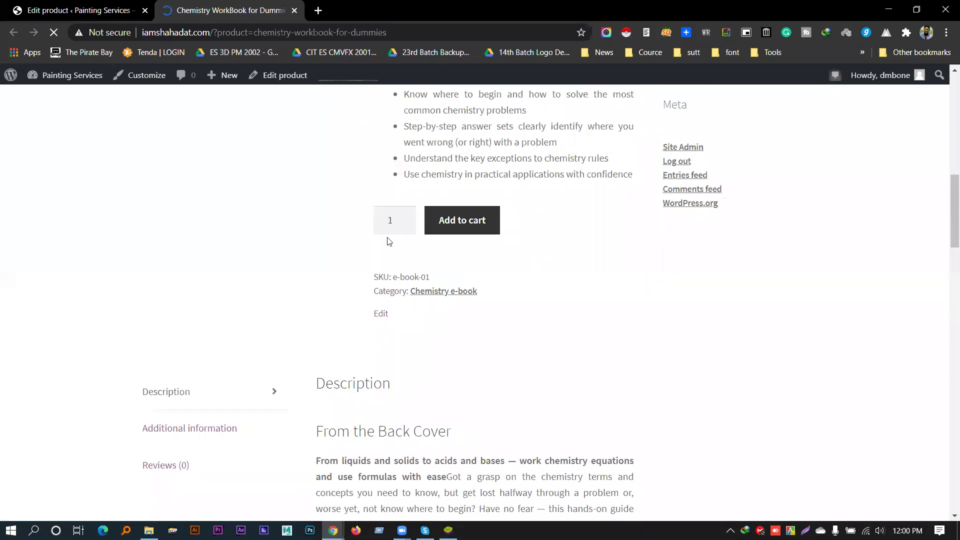
Raise the workbook's purchase quantity to 5
{"action": "left_click", "coordinate": [405, 218]}
{"action": "left_click", "coordinate": [405, 218]}
{"action": "left_click", "coordinate": [406, 226]}
{"action": "left_click", "coordinate": [405, 220]}
{"action": "scroll", "coordinate": [485, 196], "scroll_direction": "up", "scroll_amount": 8}
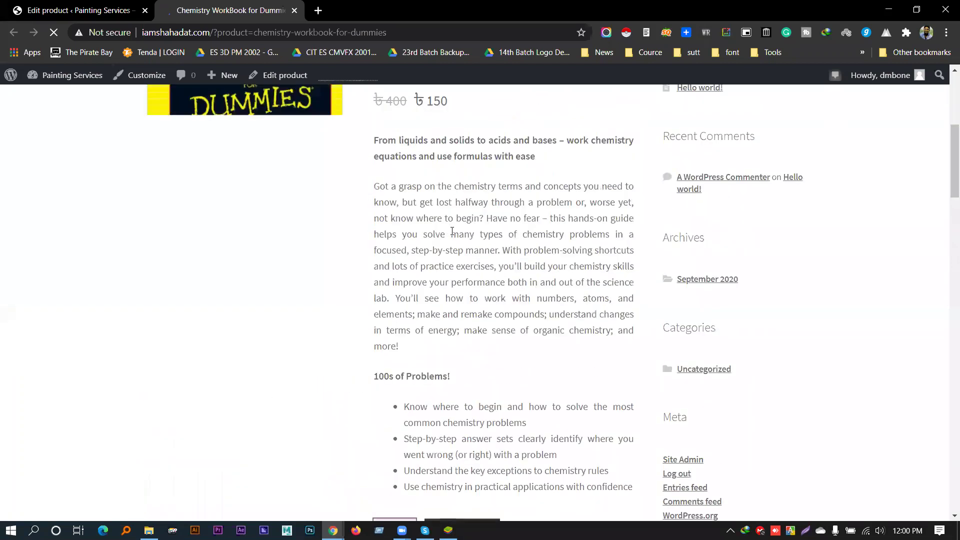
{"action": "double_click", "coordinate": [429, 226]}
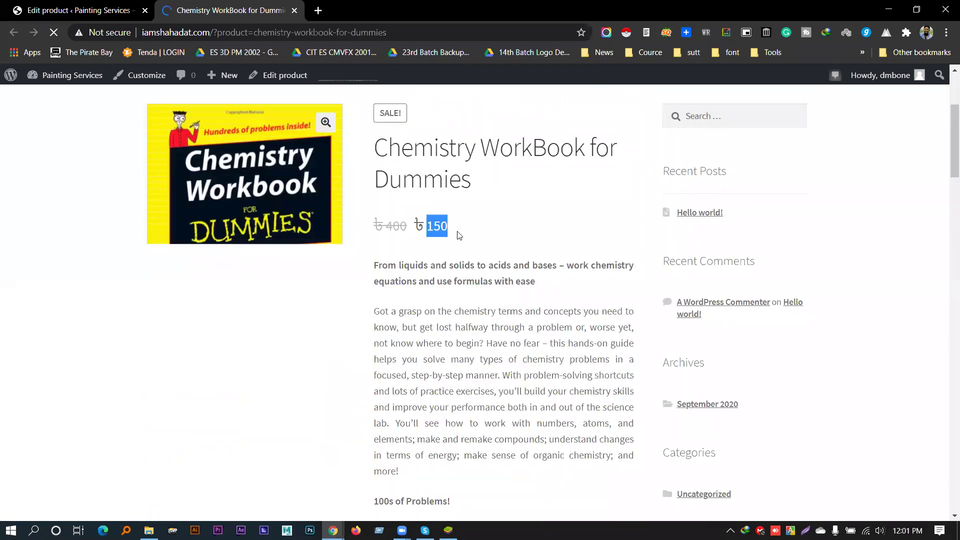
{"action": "scroll", "coordinate": [403, 320], "scroll_direction": "down", "scroll_amount": 7}
{"action": "left_click", "coordinate": [405, 279]}
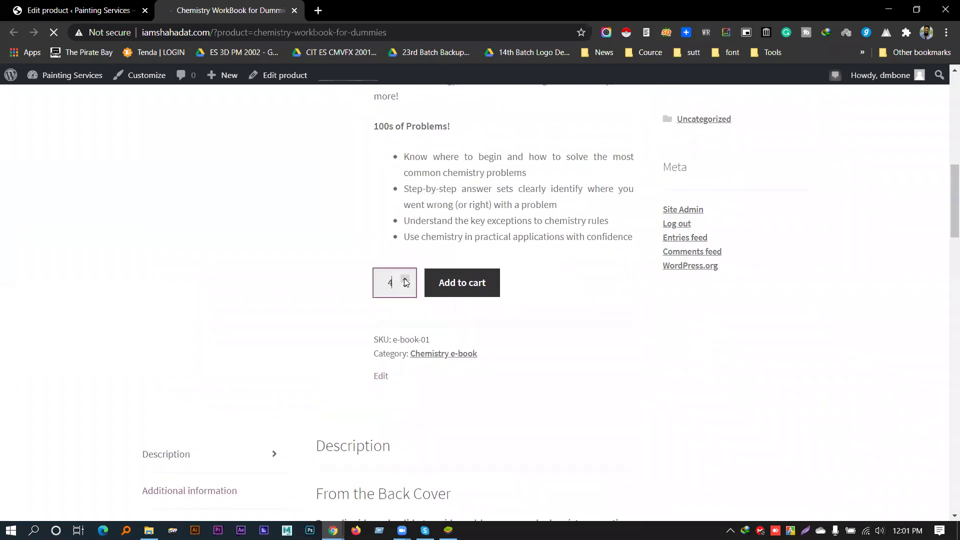
{"action": "left_click", "coordinate": [405, 280]}
{"action": "scroll", "coordinate": [634, 238], "scroll_direction": "down", "scroll_amount": 3}
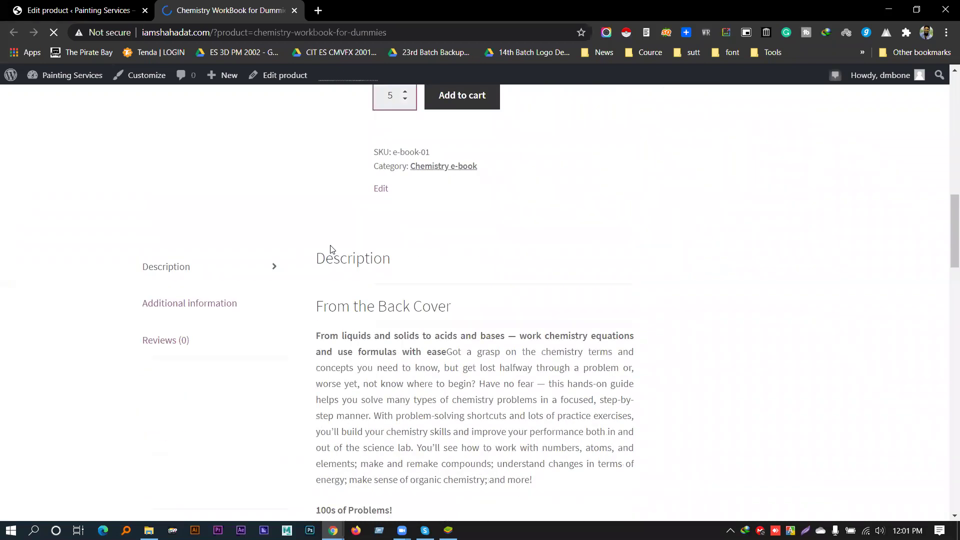
{"action": "scroll", "coordinate": [410, 264], "scroll_direction": "down", "scroll_amount": 3}
{"action": "scroll", "coordinate": [410, 335], "scroll_direction": "up", "scroll_amount": 3}
Show the product's Additional information attributes and review the page
{"action": "left_click", "coordinate": [210, 302]}
{"action": "scroll", "coordinate": [429, 191], "scroll_direction": "down", "scroll_amount": 3}
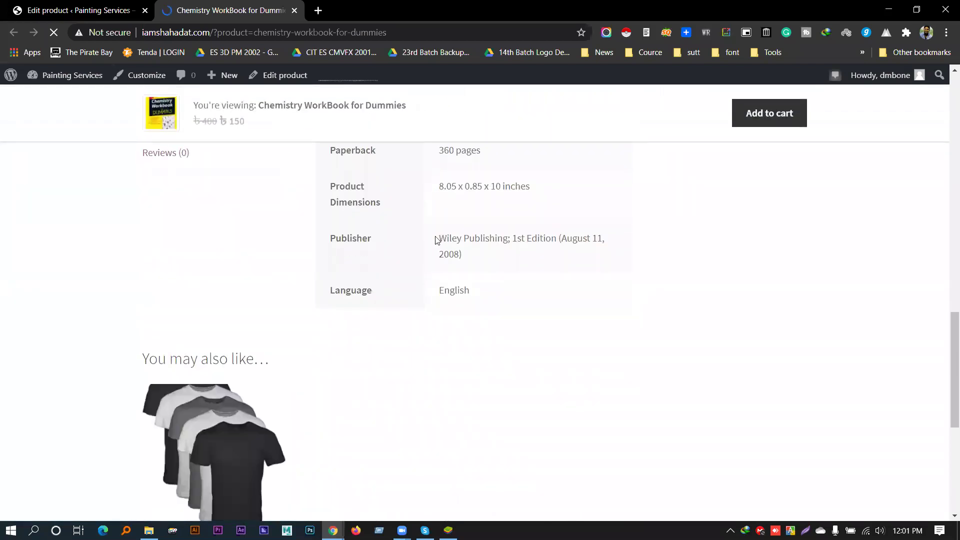
{"action": "scroll", "coordinate": [429, 290], "scroll_direction": "up", "scroll_amount": 1}
{"action": "scroll", "coordinate": [452, 300], "scroll_direction": "up", "scroll_amount": 2}
{"action": "scroll", "coordinate": [451, 301], "scroll_direction": "down", "scroll_amount": 5}
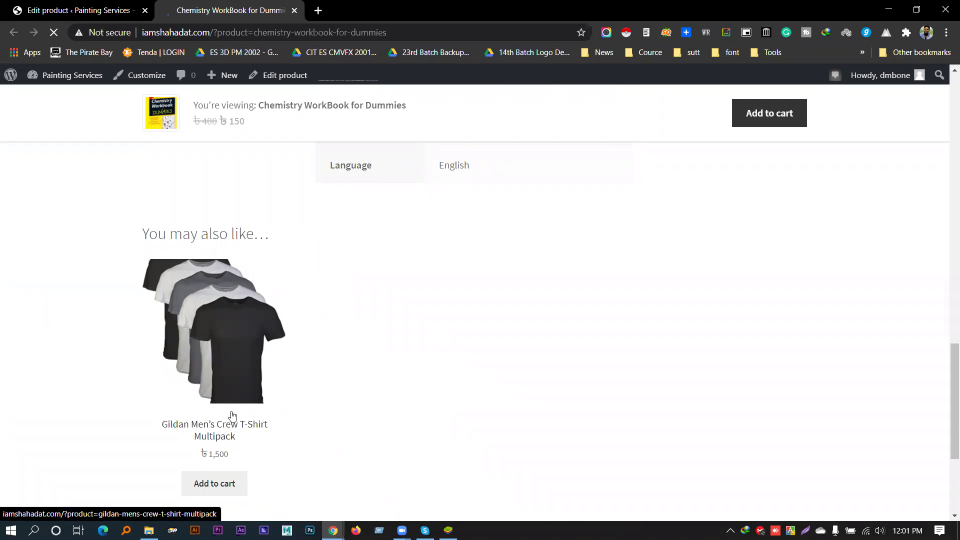
{"action": "scroll", "coordinate": [190, 403], "scroll_direction": "down", "scroll_amount": 2}
{"action": "scroll", "coordinate": [191, 403], "scroll_direction": "up", "scroll_amount": 1}
{"action": "scroll", "coordinate": [211, 354], "scroll_direction": "up", "scroll_amount": 9}
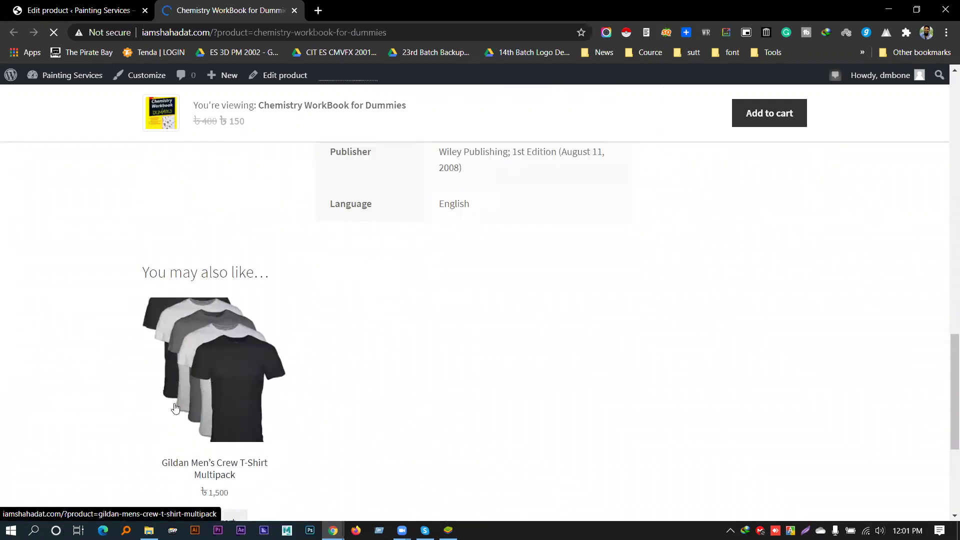
{"action": "scroll", "coordinate": [330, 422], "scroll_direction": "up", "scroll_amount": 15}
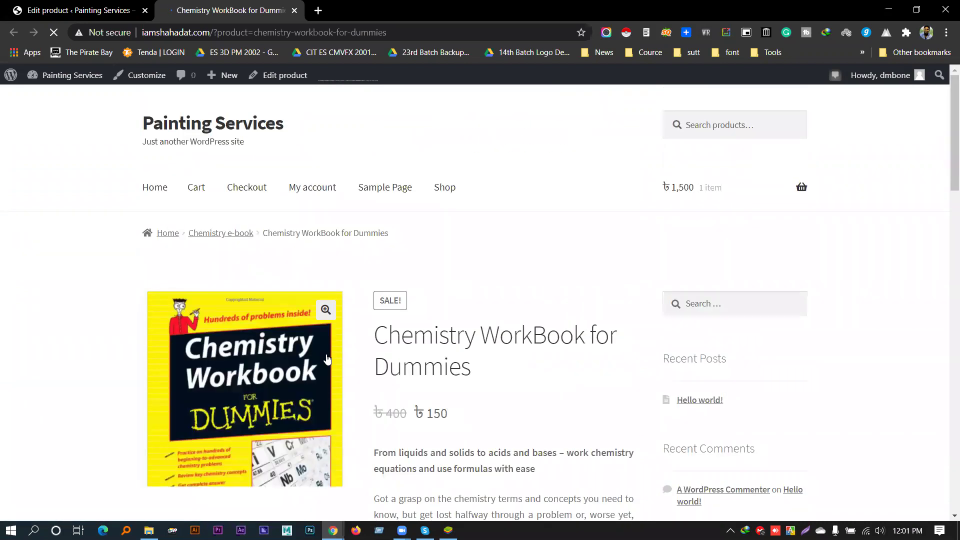
{"action": "scroll", "coordinate": [423, 388], "scroll_direction": "down", "scroll_amount": 5}
{"action": "scroll", "coordinate": [440, 376], "scroll_direction": "down", "scroll_amount": 3}
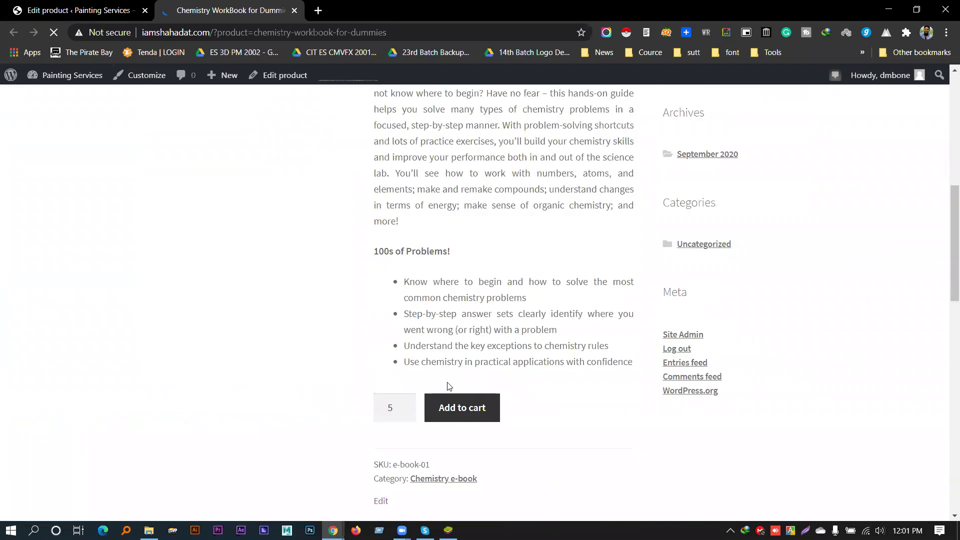
{"action": "scroll", "coordinate": [467, 395], "scroll_direction": "down", "scroll_amount": 4}
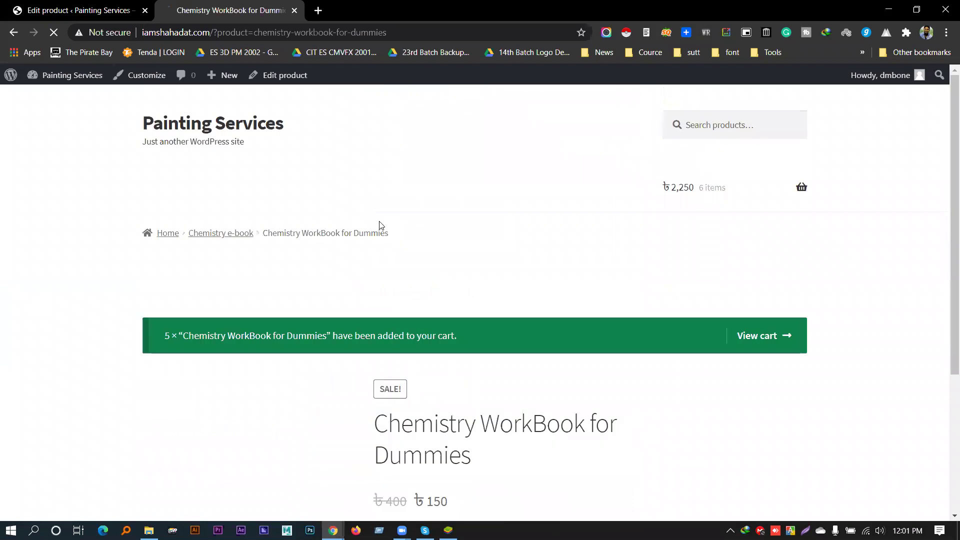
{"action": "scroll", "coordinate": [450, 272], "scroll_direction": "down", "scroll_amount": 4}
{"action": "scroll", "coordinate": [719, 269], "scroll_direction": "up", "scroll_amount": 2}
{"action": "scroll", "coordinate": [719, 269], "scroll_direction": "up", "scroll_amount": 1}
Open the cart and remove the T-shirt multipack, leaving the workbooks at ৳750
{"action": "left_click", "coordinate": [768, 274]}
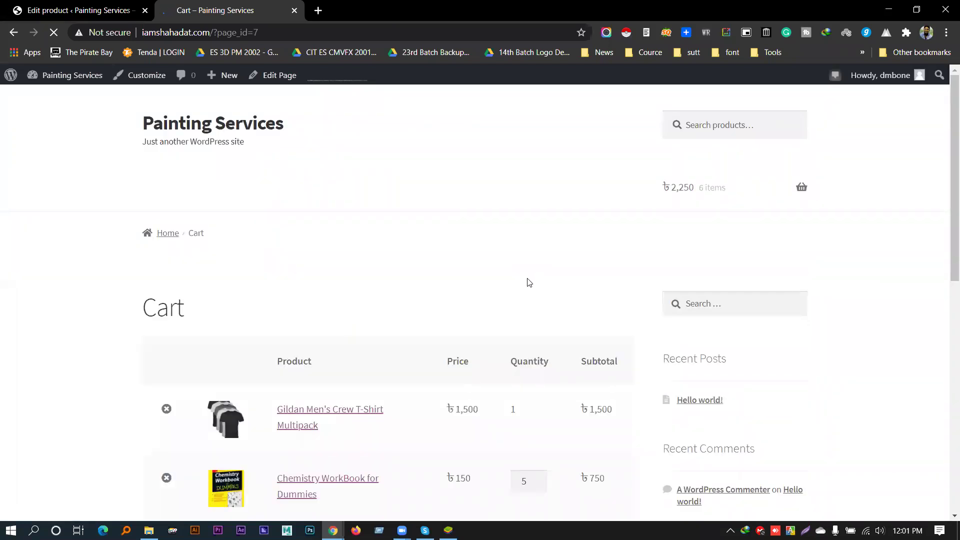
{"action": "scroll", "coordinate": [525, 282], "scroll_direction": "down", "scroll_amount": 2}
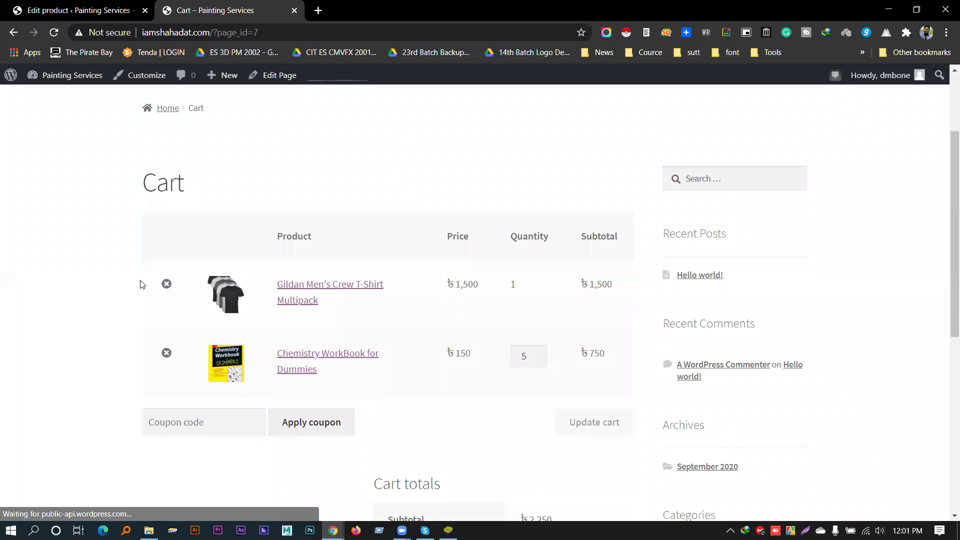
{"action": "left_click", "coordinate": [167, 284]}
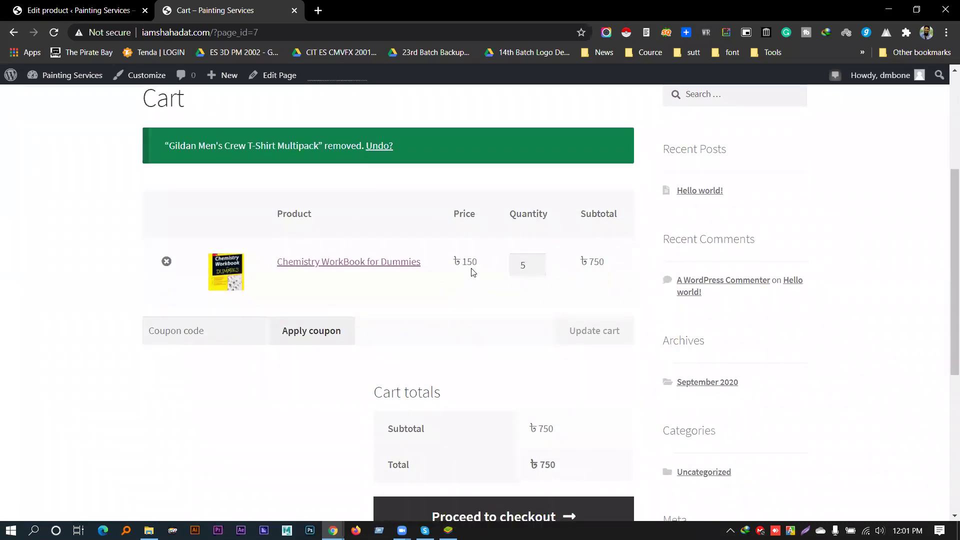
{"action": "double_click", "coordinate": [596, 262]}
{"action": "left_click", "coordinate": [601, 292]}
Set the workbook quantity to 3, update the cart to ৳450, and proceed to checkout
{"action": "left_click", "coordinate": [538, 269]}
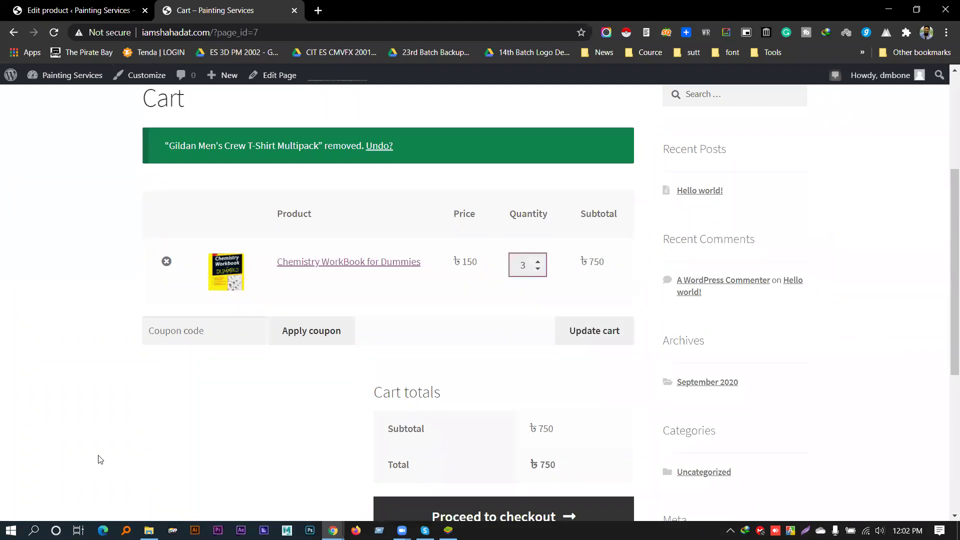
{"action": "left_click", "coordinate": [585, 264]}
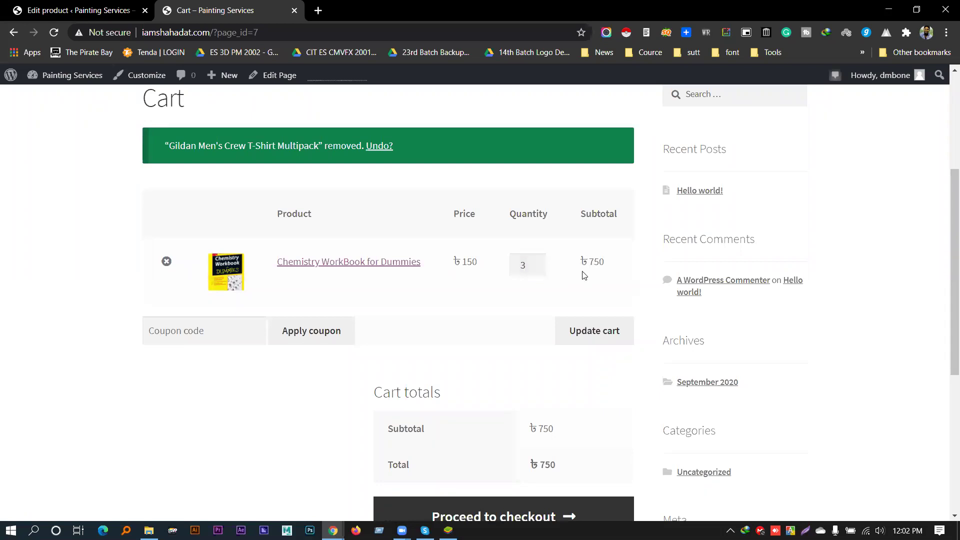
{"action": "left_click", "coordinate": [592, 336]}
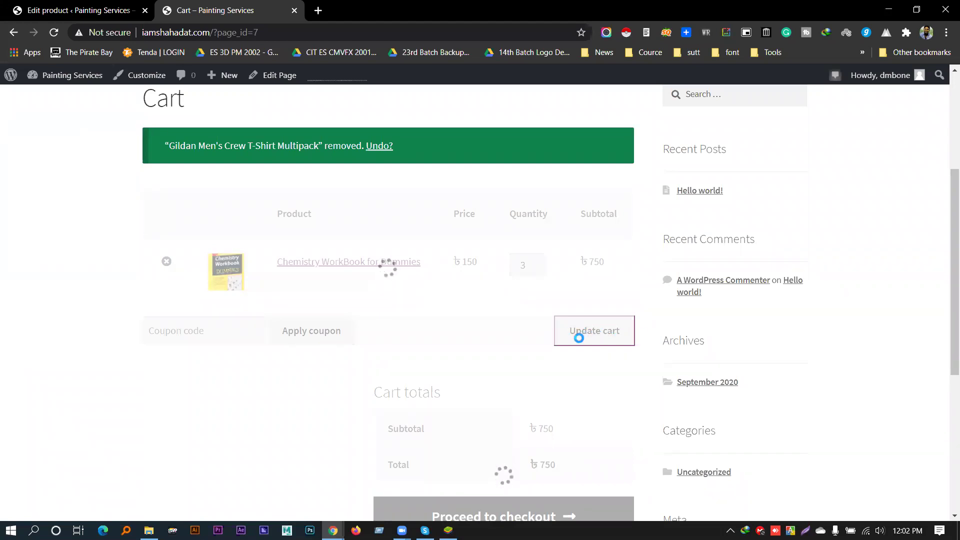
{"action": "left_click_drag", "start_coordinate": [589, 265], "coordinate": [606, 269]}
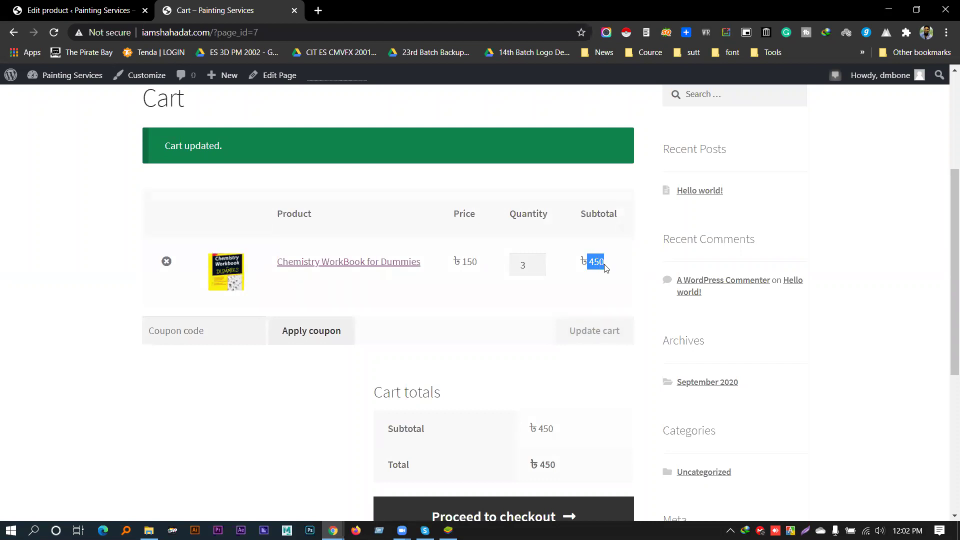
{"action": "scroll", "coordinate": [605, 268], "scroll_direction": "down", "scroll_amount": 3}
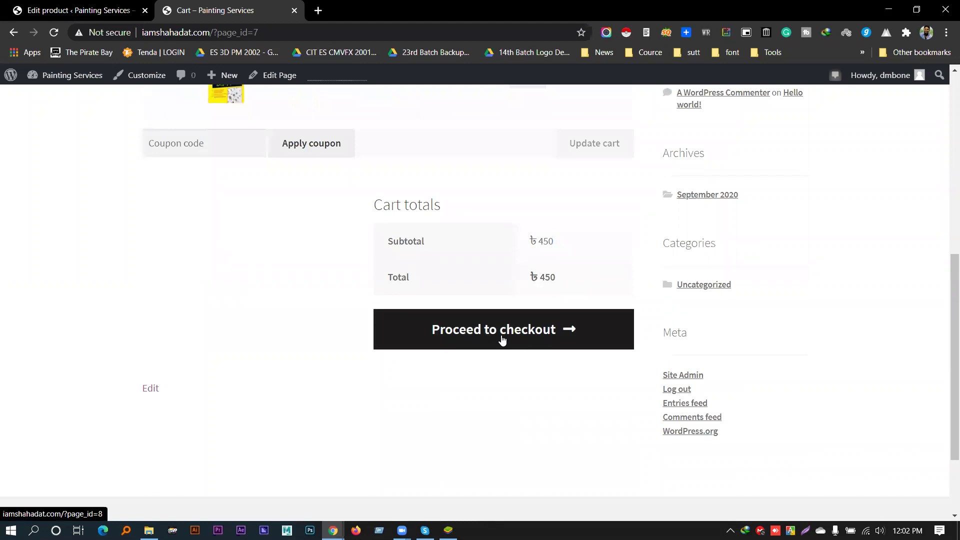
{"action": "left_click", "coordinate": [502, 340]}
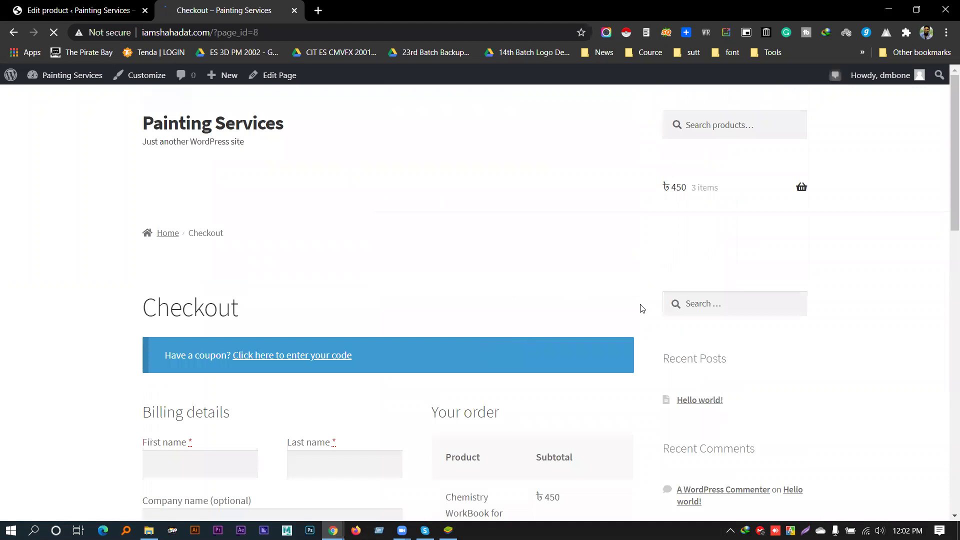
Scroll through the empty billing form and the order summary of 3 workbooks totalling ৳450
{"action": "scroll", "coordinate": [455, 302], "scroll_direction": "down", "scroll_amount": 3}
{"action": "scroll", "coordinate": [693, 285], "scroll_direction": "down", "scroll_amount": 2}
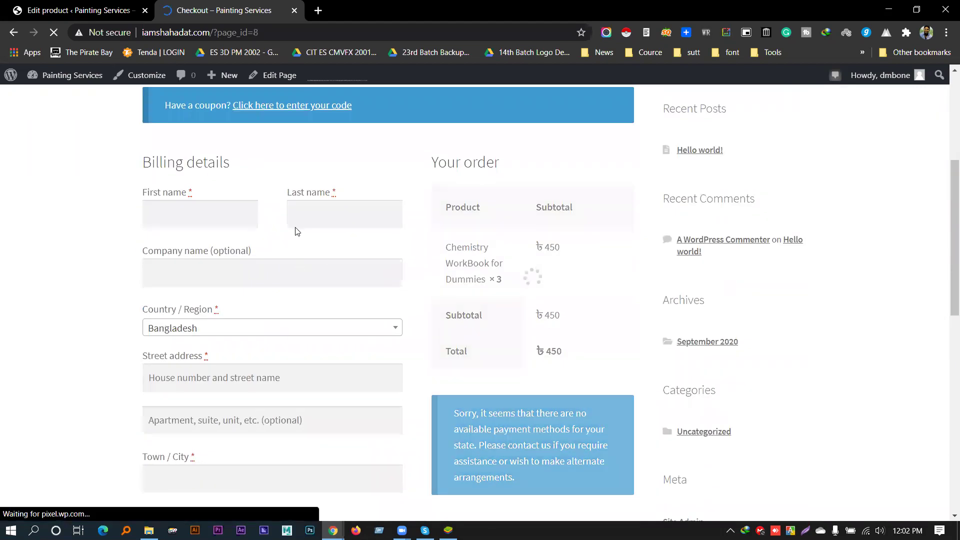
{"action": "scroll", "coordinate": [370, 328], "scroll_direction": "down", "scroll_amount": 2}
{"action": "scroll", "coordinate": [543, 393], "scroll_direction": "down", "scroll_amount": 4}
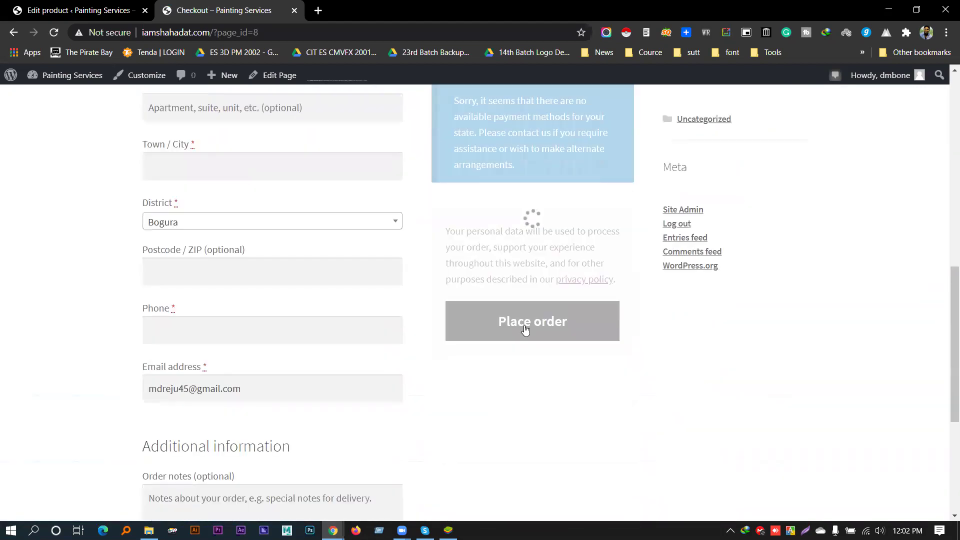
{"action": "scroll", "coordinate": [307, 291], "scroll_direction": "up", "scroll_amount": 2}
{"action": "scroll", "coordinate": [270, 270], "scroll_direction": "up", "scroll_amount": 3}
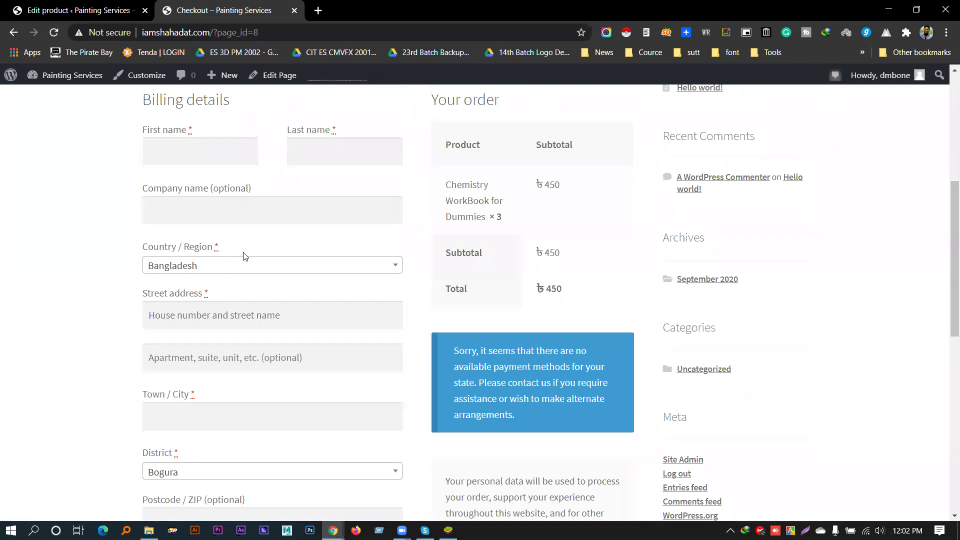
{"action": "scroll", "coordinate": [243, 254], "scroll_direction": "up", "scroll_amount": 1}
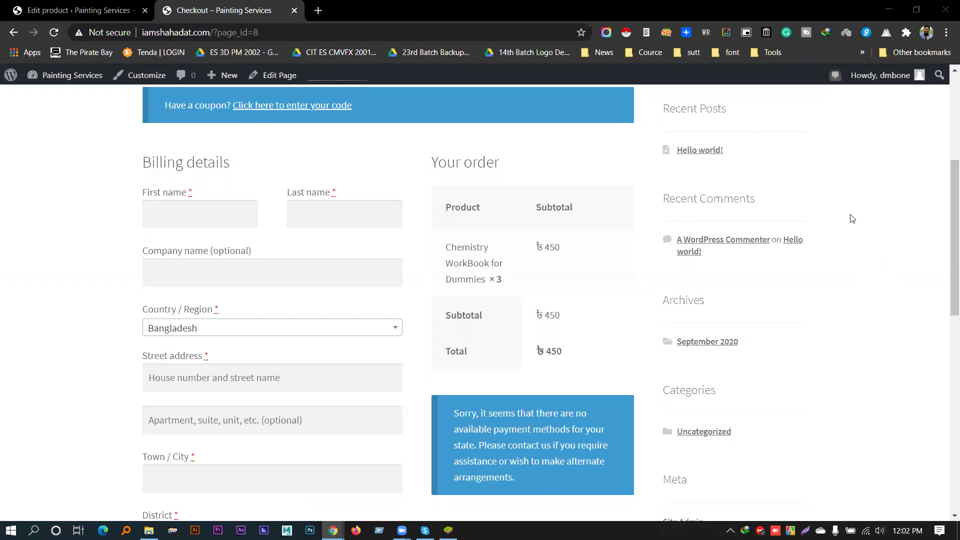
{"action": "key", "text": "ctrl+shift+Tab"}
{"action": "mouse_move", "coordinate": [32, 270]}
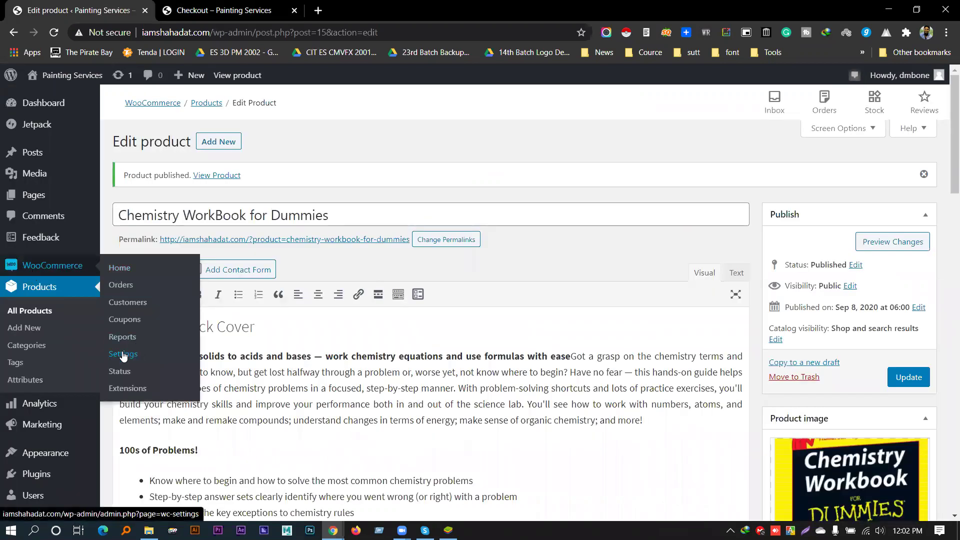
{"action": "middle_click", "coordinate": [119, 326]}
{"action": "left_click", "coordinate": [349, 8]}
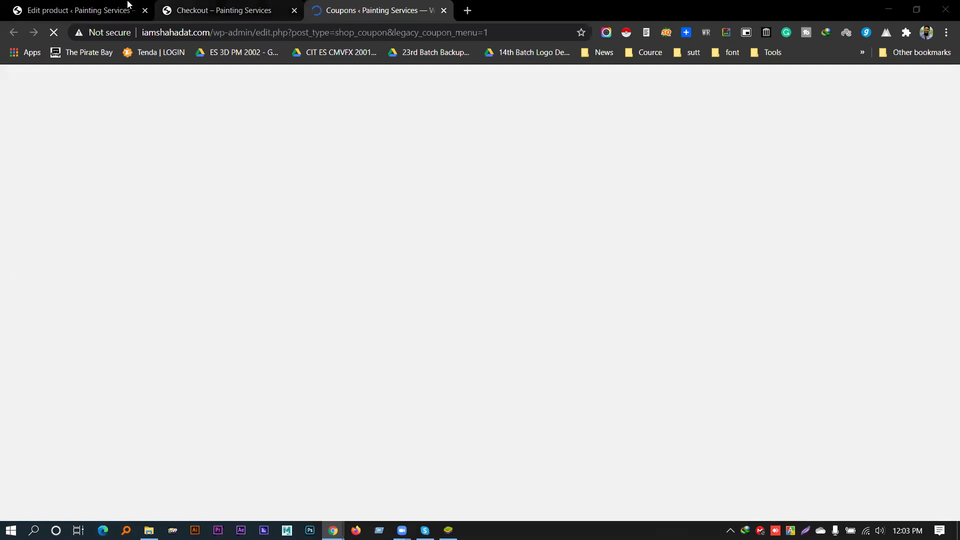
{"action": "left_click", "coordinate": [96, 6]}
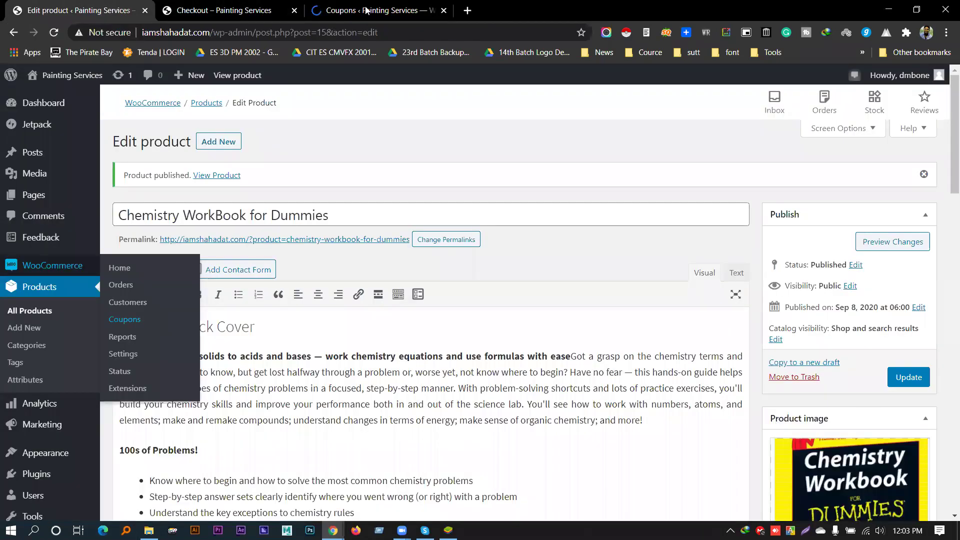
{"action": "left_click", "coordinate": [366, 9]}
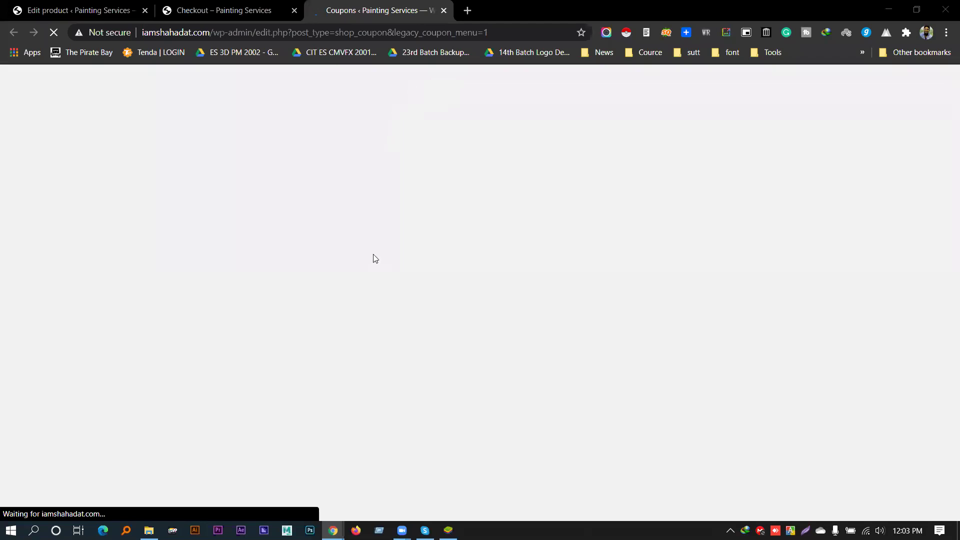
{"action": "left_click", "coordinate": [444, 10]}
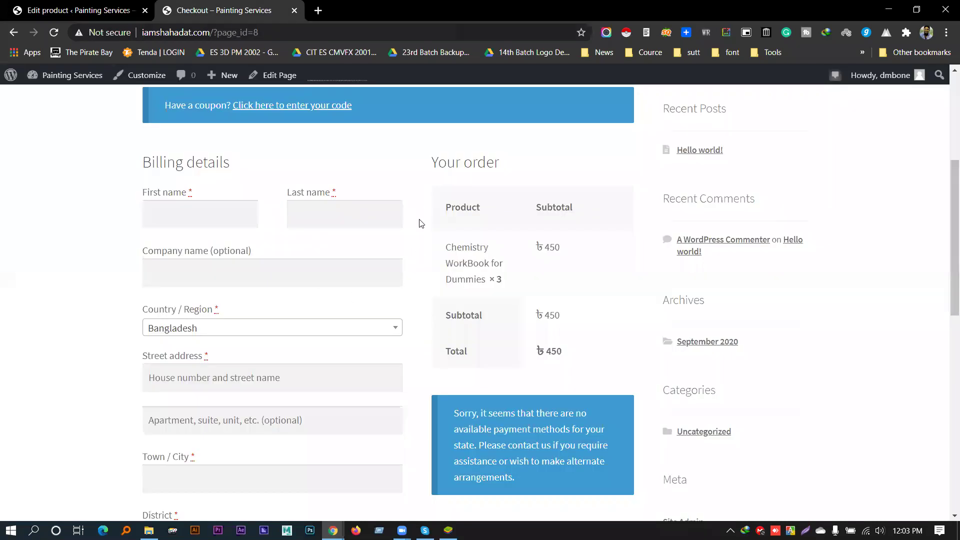
Autofill the billing details with saved information and place the order
{"action": "left_click", "coordinate": [201, 207]}
{"action": "left_click", "coordinate": [180, 245]}
{"action": "scroll", "coordinate": [180, 251], "scroll_direction": "down", "scroll_amount": 6}
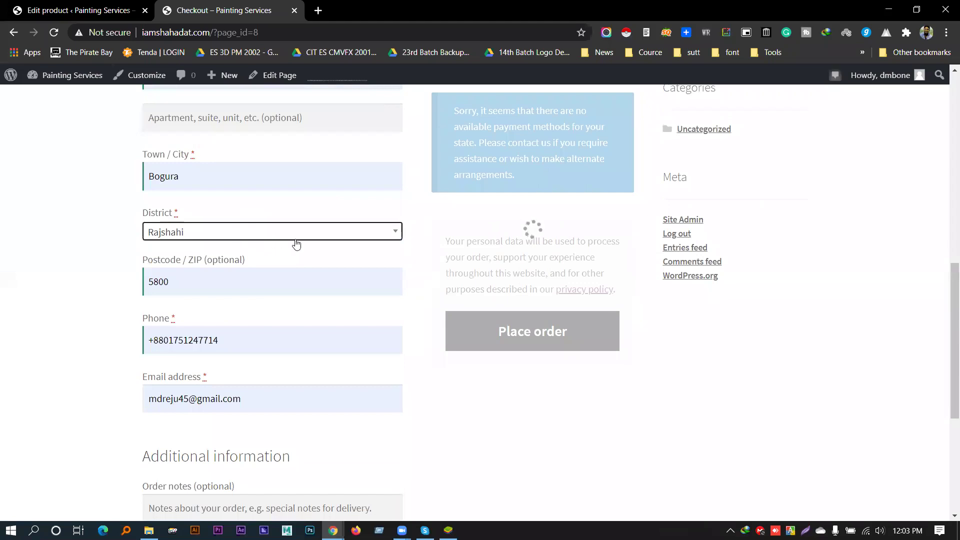
{"action": "scroll", "coordinate": [300, 255], "scroll_direction": "down", "scroll_amount": 4}
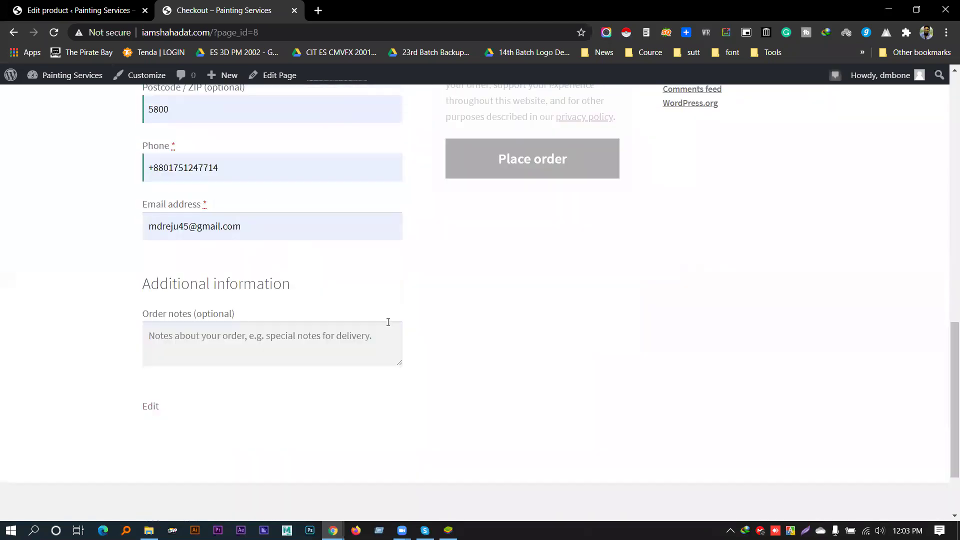
{"action": "scroll", "coordinate": [512, 325], "scroll_direction": "up", "scroll_amount": 3}
{"action": "left_click", "coordinate": [504, 320]}
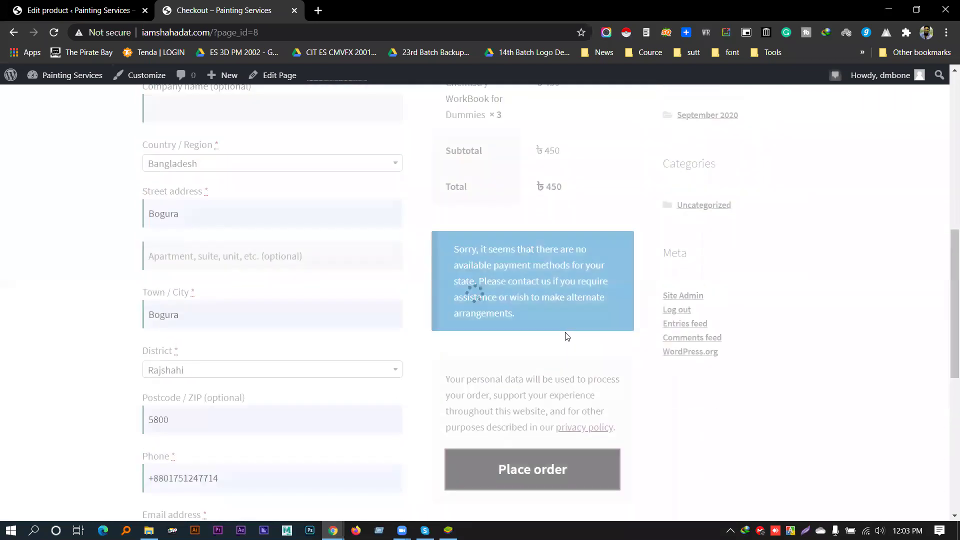
Highlight the 'Invalid payment method' error and check the product editor tab
{"action": "triple_click", "coordinate": [173, 147]}
{"action": "scroll", "coordinate": [485, 280], "scroll_direction": "down", "scroll_amount": 4}
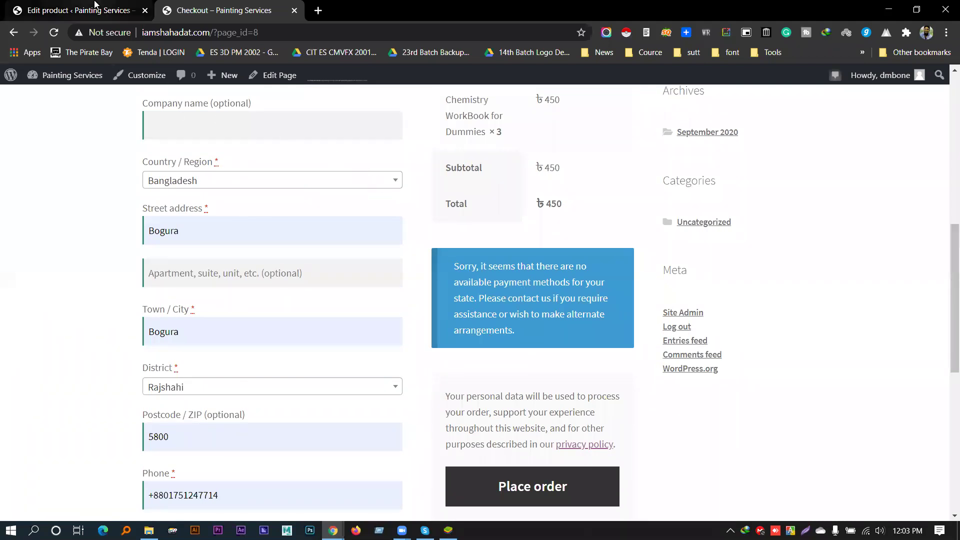
{"action": "left_click", "coordinate": [95, 7]}
{"action": "left_click", "coordinate": [203, 7]}
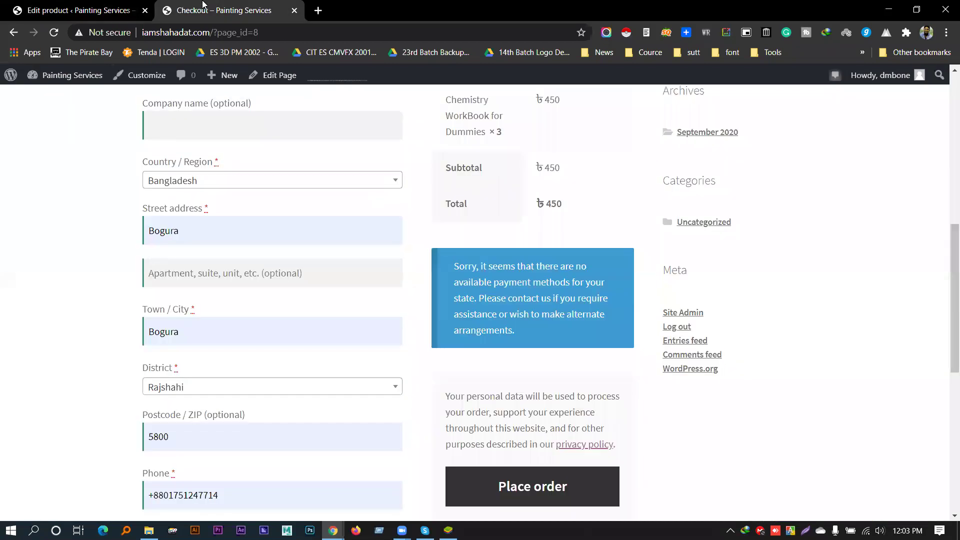
{"action": "scroll", "coordinate": [375, 251], "scroll_direction": "up", "scroll_amount": 5}
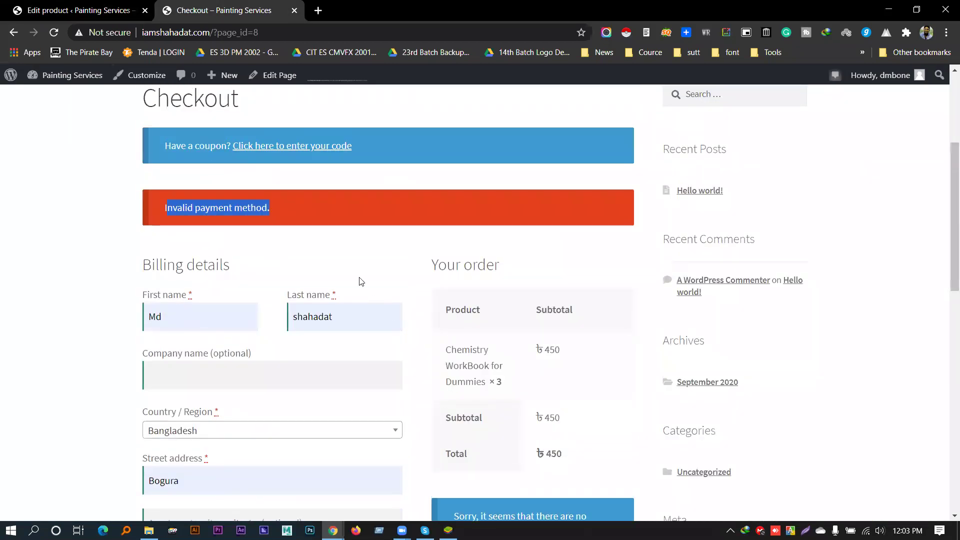
{"action": "left_click", "coordinate": [327, 194]}
Close the checkout tab and view the published workbook on the storefront
{"action": "left_click", "coordinate": [295, 10]}
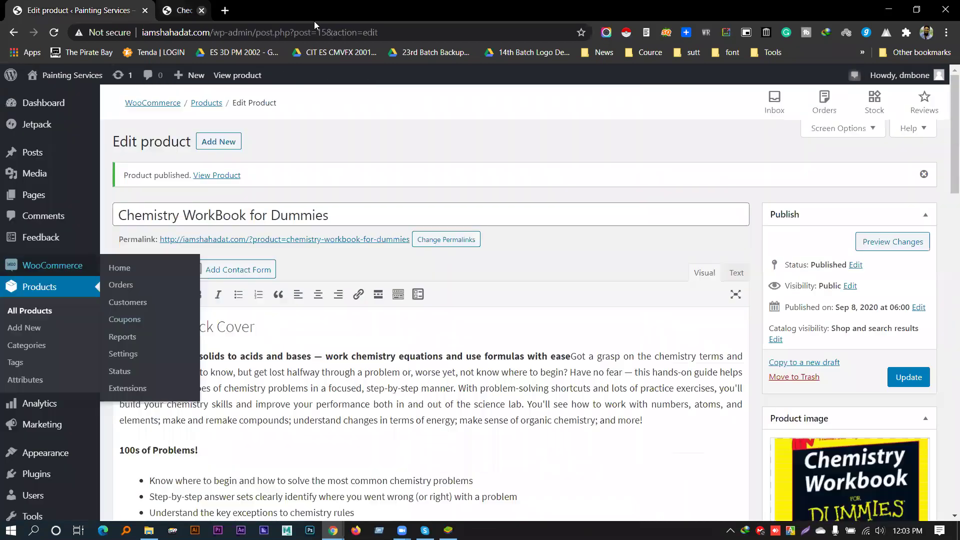
{"action": "left_click", "coordinate": [212, 178]}
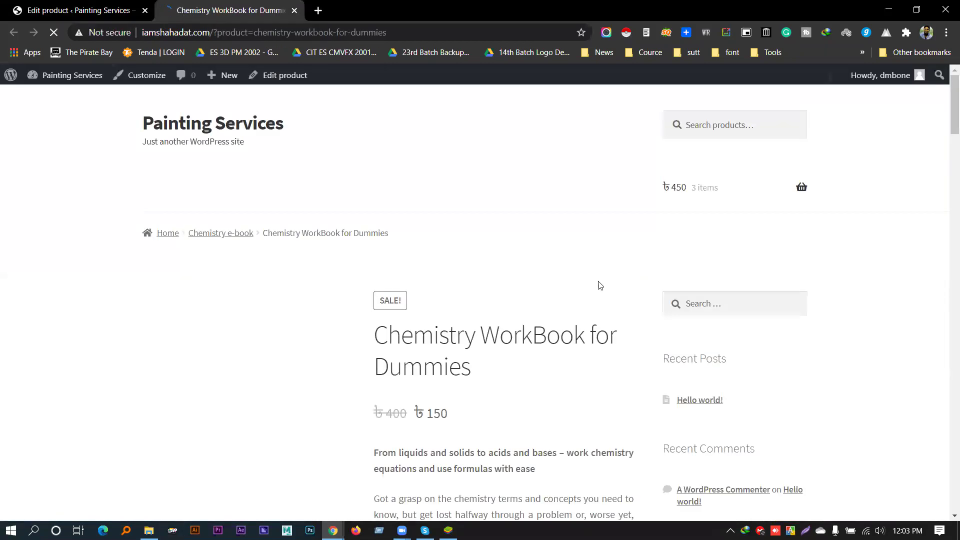
{"action": "scroll", "coordinate": [435, 311], "scroll_direction": "down", "scroll_amount": 12}
{"action": "scroll", "coordinate": [434, 325], "scroll_direction": "down", "scroll_amount": 20}
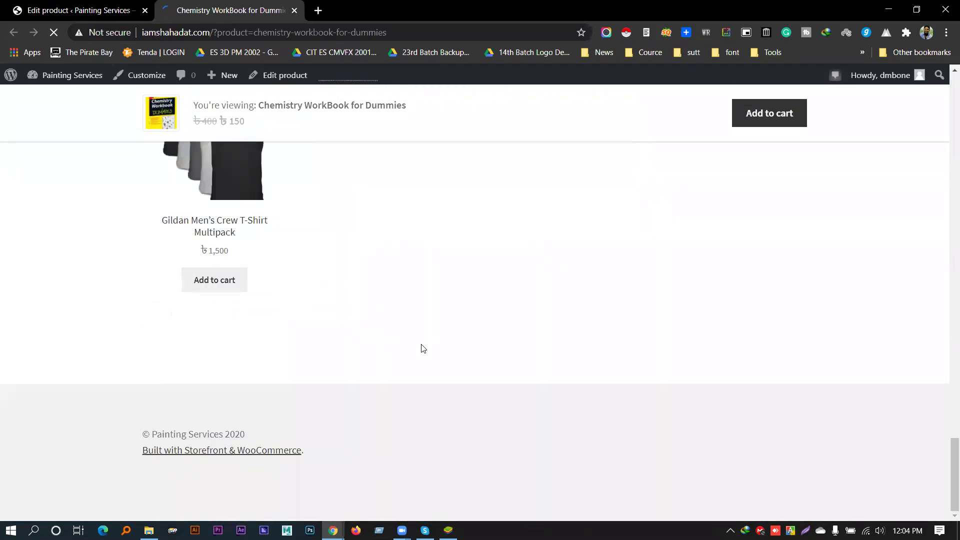
{"action": "scroll", "coordinate": [423, 348], "scroll_direction": "up", "scroll_amount": 20}
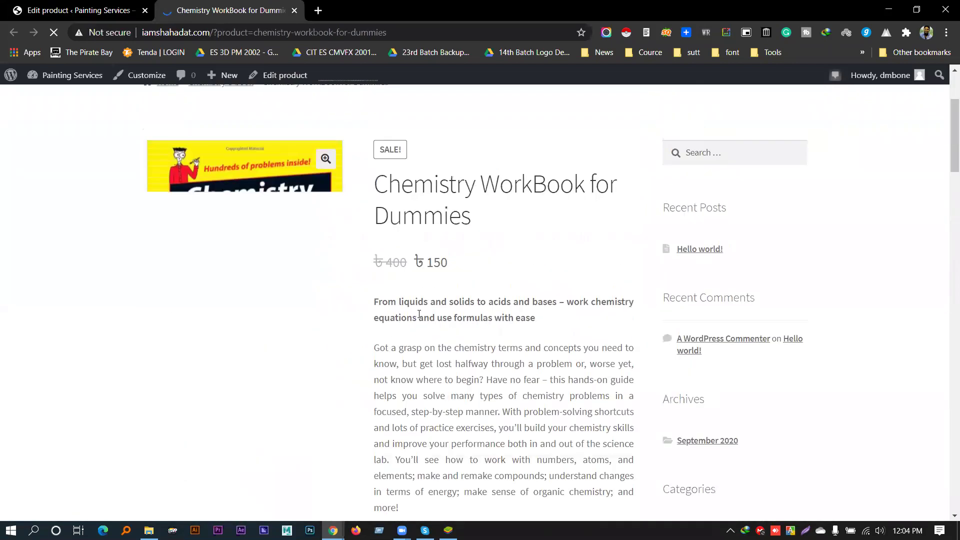
{"action": "scroll", "coordinate": [481, 303], "scroll_direction": "down", "scroll_amount": 1}
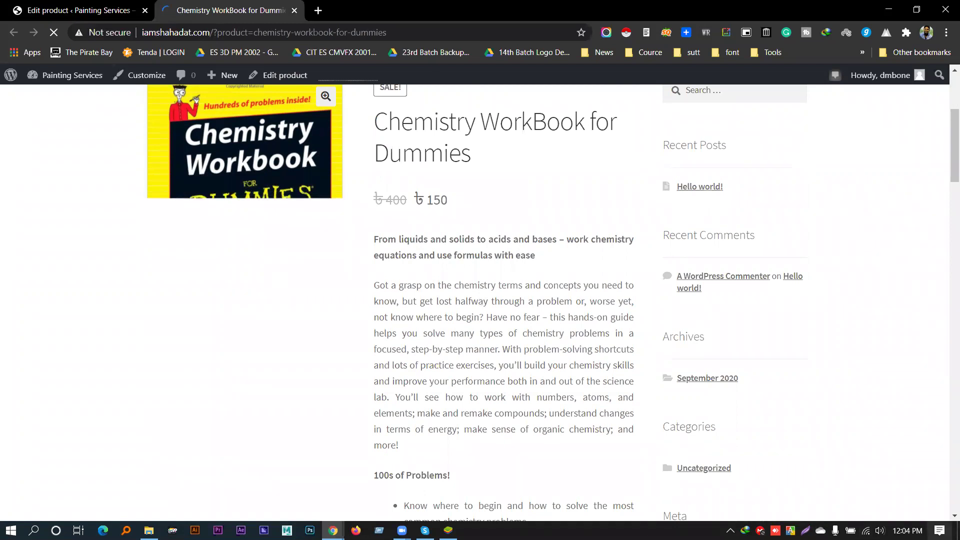
Open and dismiss the hidden system-tray icons panel
{"action": "left_click", "coordinate": [730, 531]}
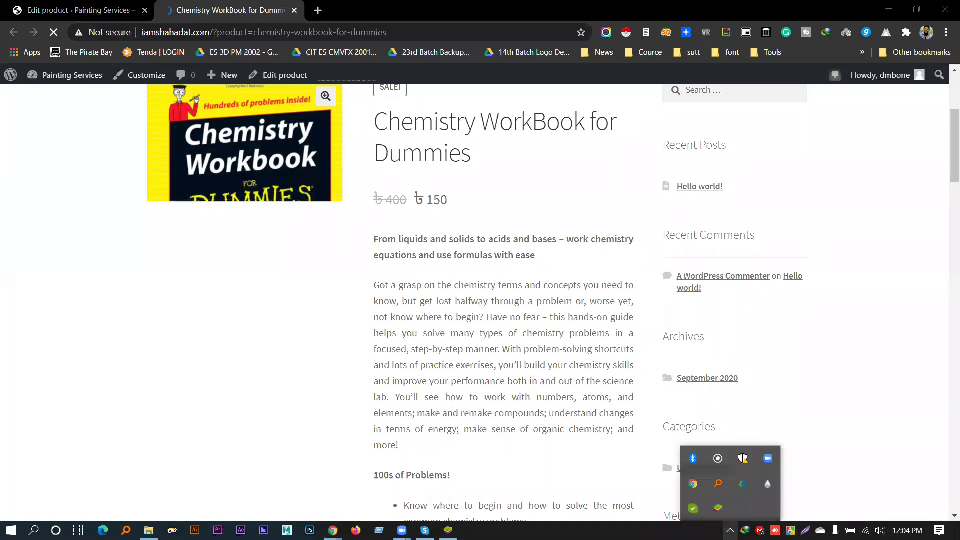
{"action": "left_click", "coordinate": [596, 452]}
{"action": "scroll", "coordinate": [700, 326], "scroll_direction": "up", "scroll_amount": 2}
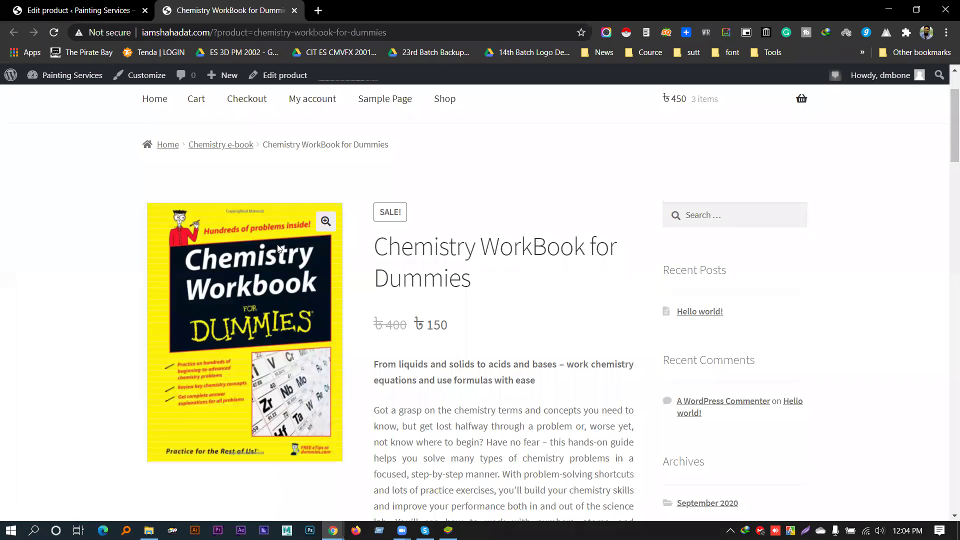
Go to amazon.com in a new tab and open the sign-in page
{"action": "left_click", "coordinate": [318, 10]}
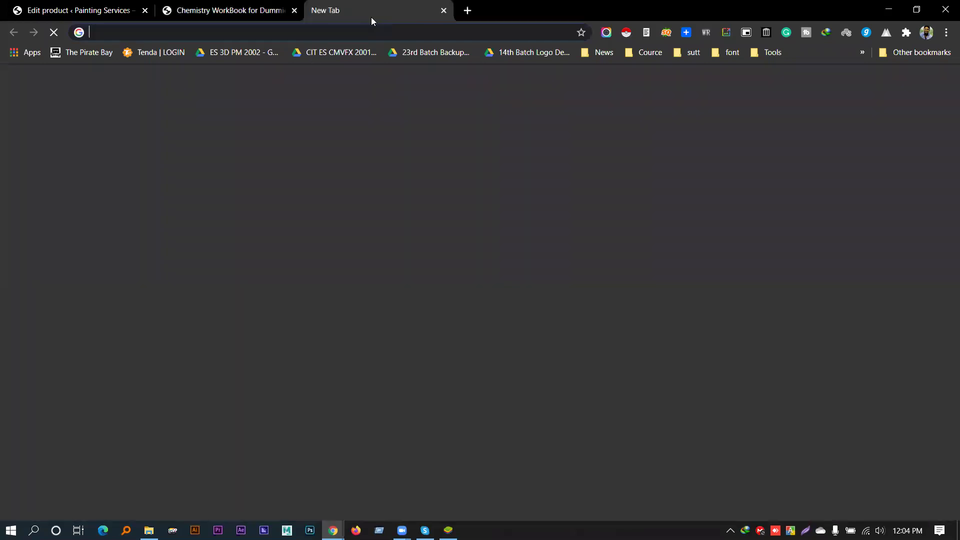
{"action": "type", "text": "ama"}
{"action": "key", "text": "Return"}
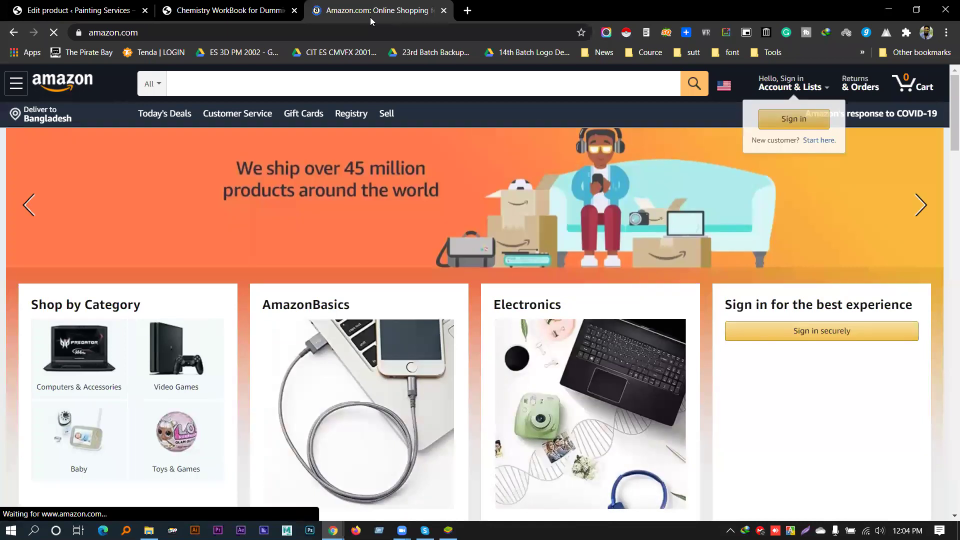
{"action": "mouse_move", "coordinate": [828, 93]}
{"action": "left_click", "coordinate": [701, 122]}
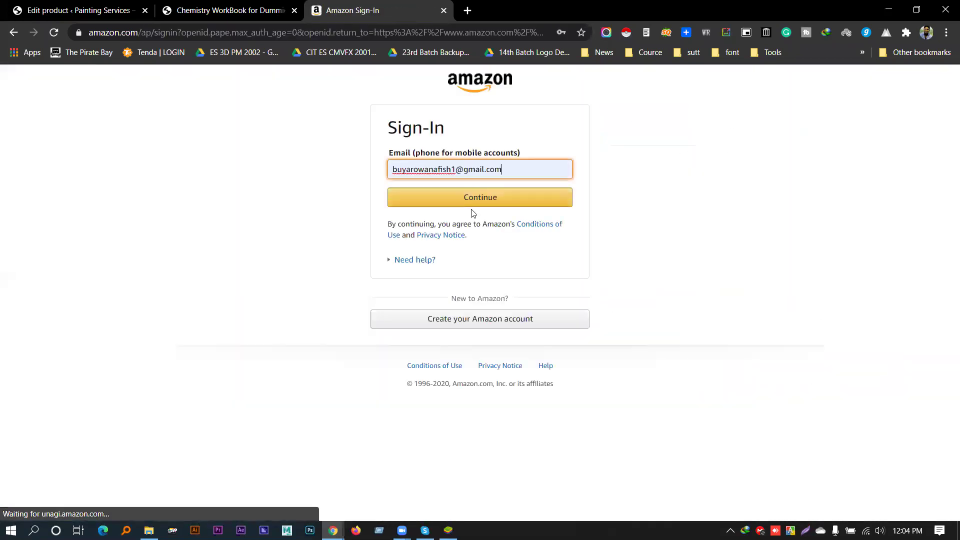
Sign in with a saved account's email and enter the account password
{"action": "left_click", "coordinate": [424, 162]}
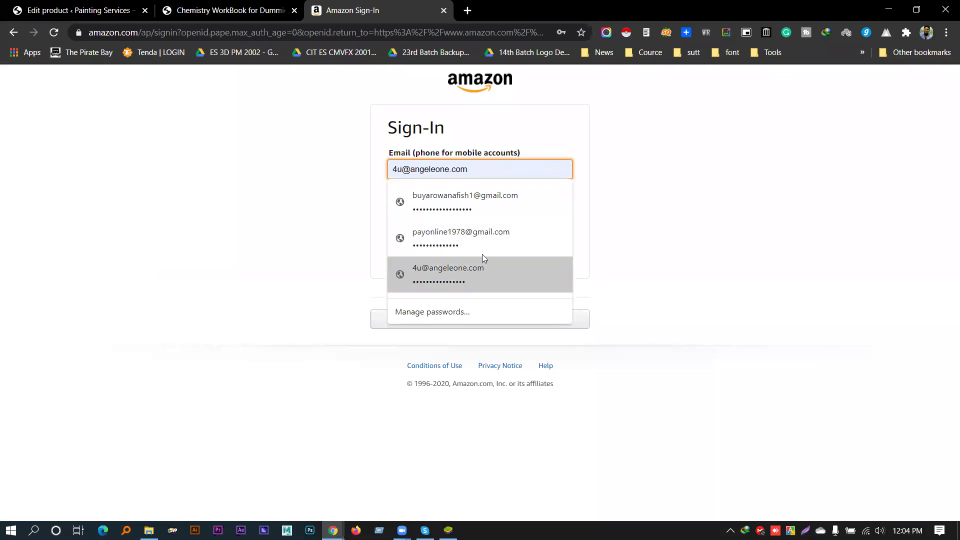
{"action": "left_click", "coordinate": [465, 236]}
{"action": "left_click", "coordinate": [468, 199]}
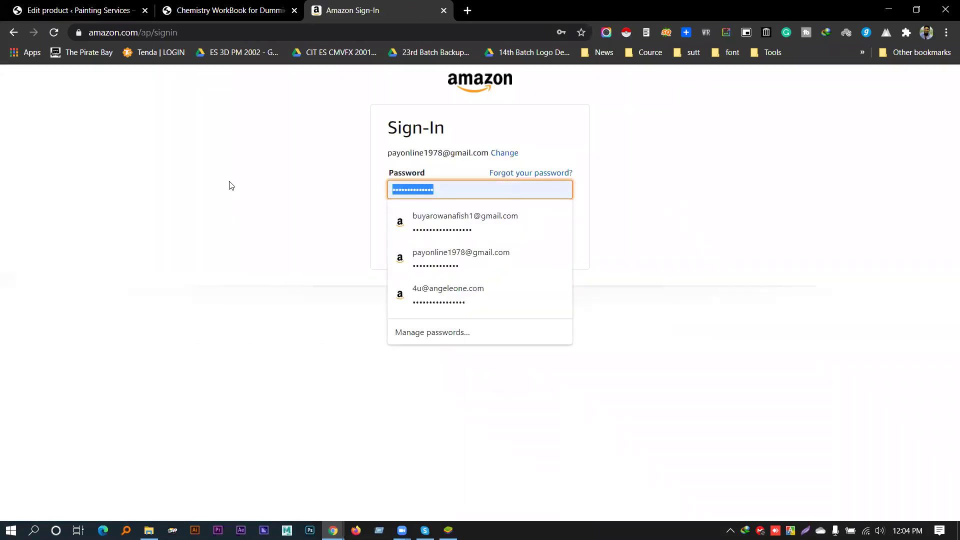
{"action": "type", "text": "•"}
{"action": "key", "text": "BackSpace"}
{"action": "type", "text": "••••"}
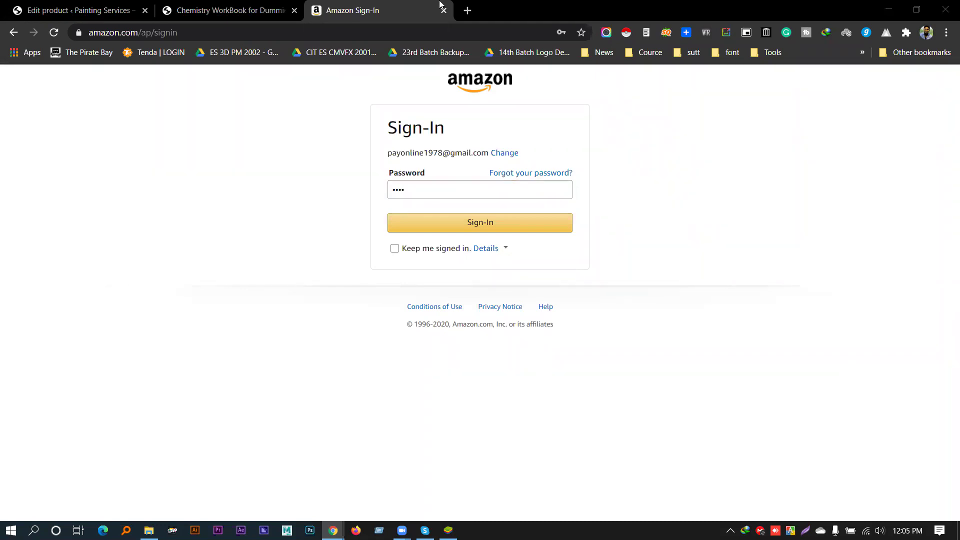
{"action": "double_click", "coordinate": [422, 191]}
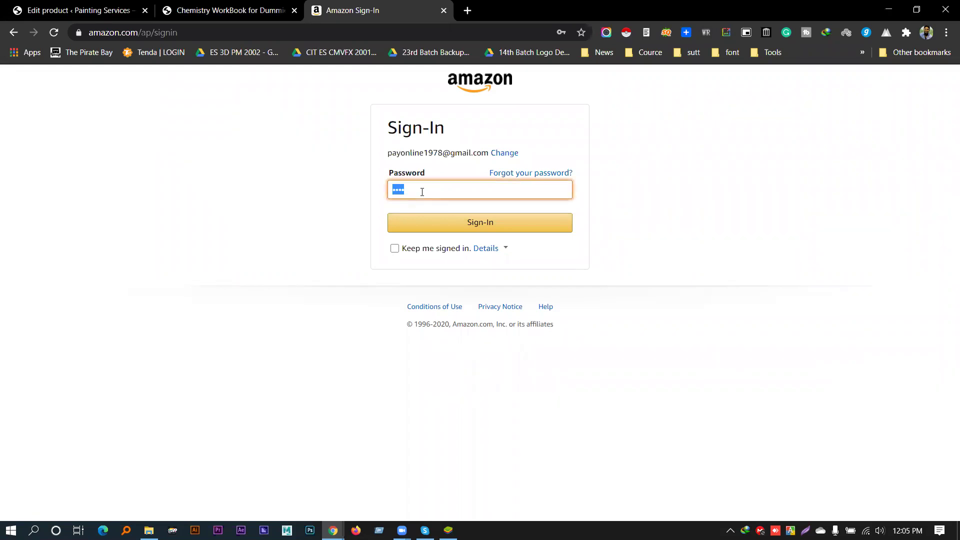
{"action": "type", "text": "•••••••••••••"}
{"action": "key", "text": "ctrl+a"}
{"action": "type", "text": "••••••••••••••••••"}
{"action": "key", "text": "Return"}
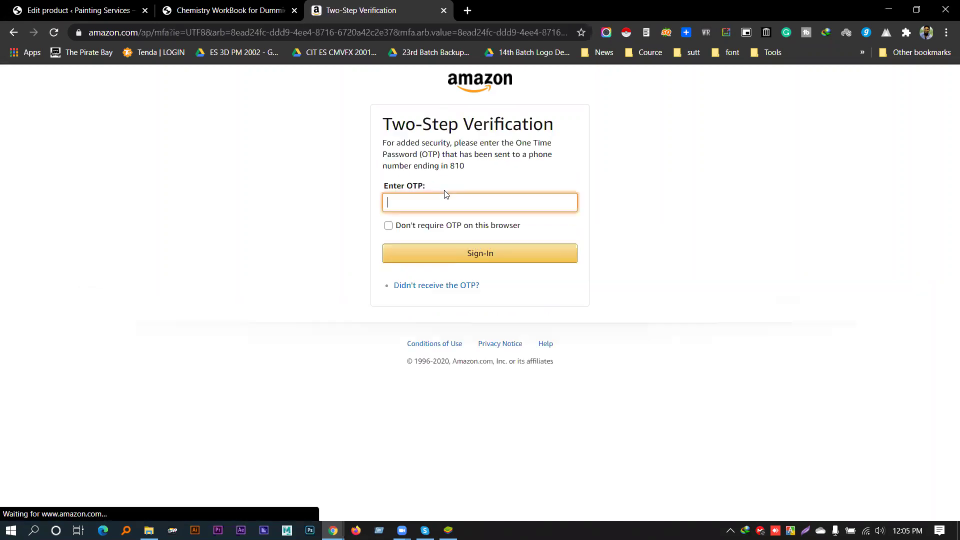
Skip future codes on this browser and request a one-time code texted to the second phone
{"action": "left_click", "coordinate": [420, 226]}
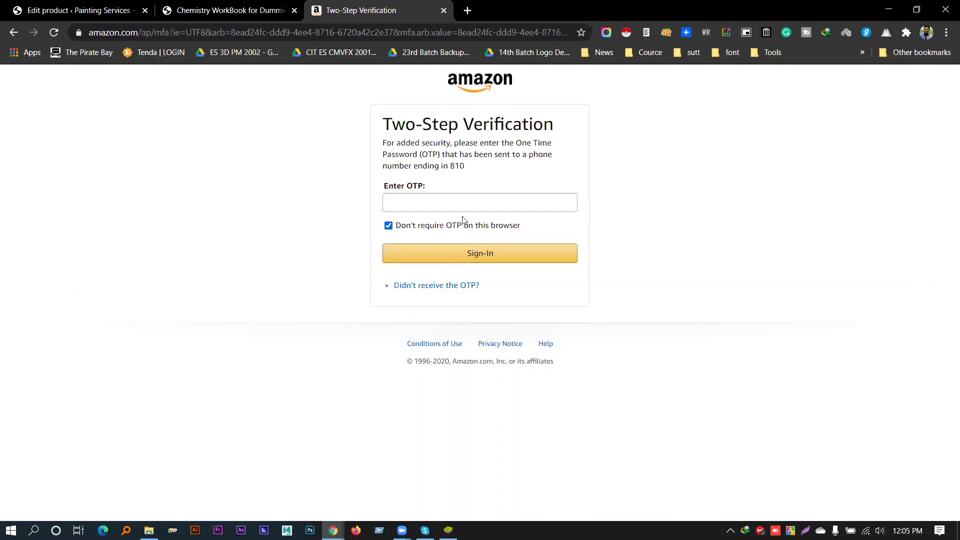
{"action": "left_click", "coordinate": [440, 285]}
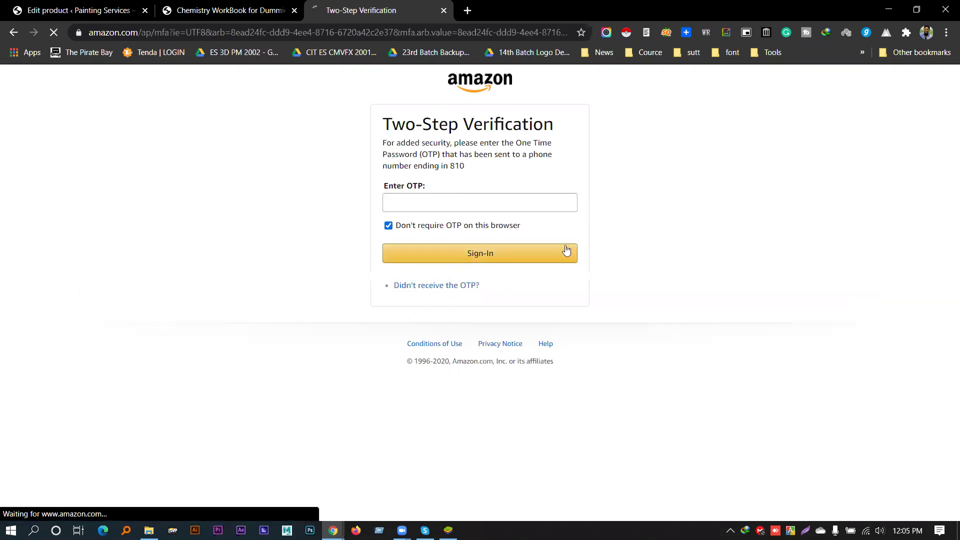
{"action": "left_click", "coordinate": [450, 203]}
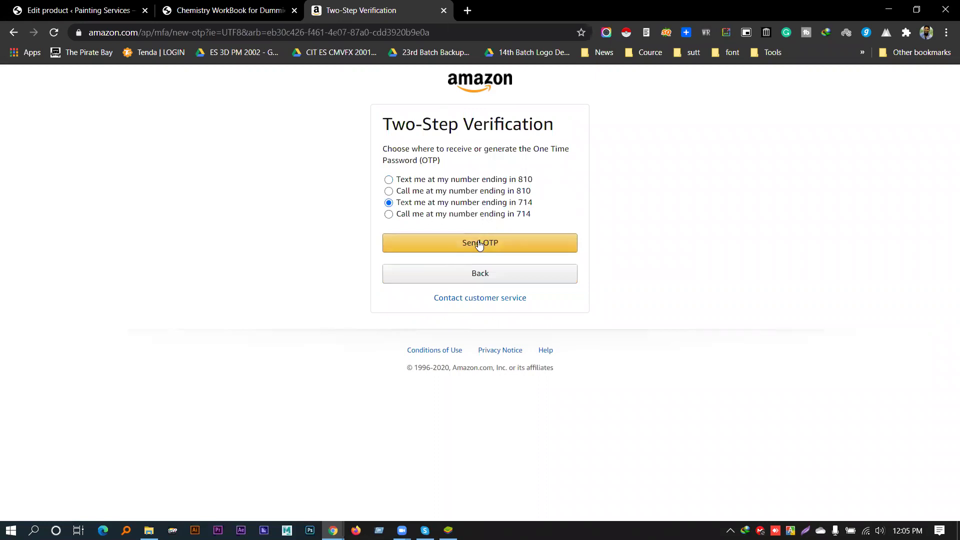
{"action": "left_click", "coordinate": [469, 215]}
{"action": "left_click", "coordinate": [479, 248]}
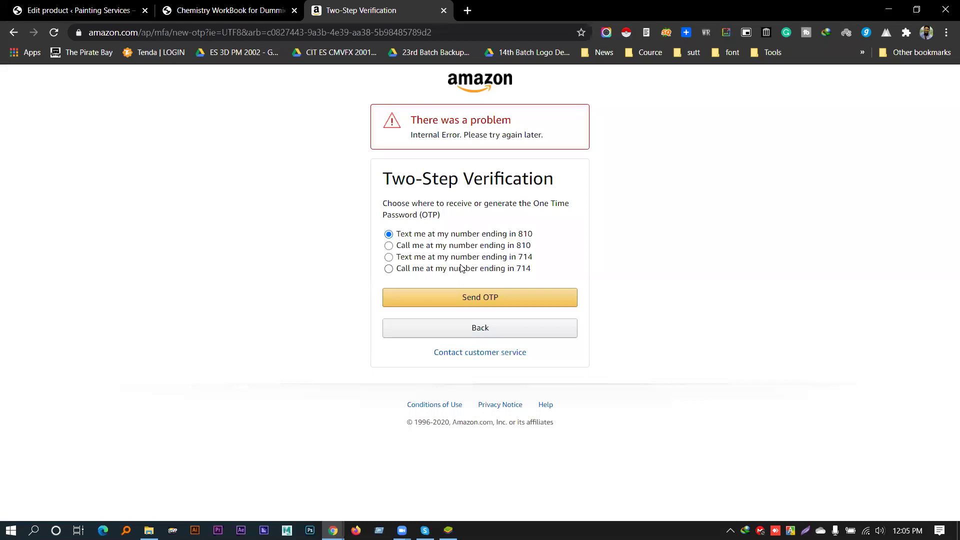
{"action": "left_click", "coordinate": [460, 258]}
{"action": "left_click", "coordinate": [472, 299]}
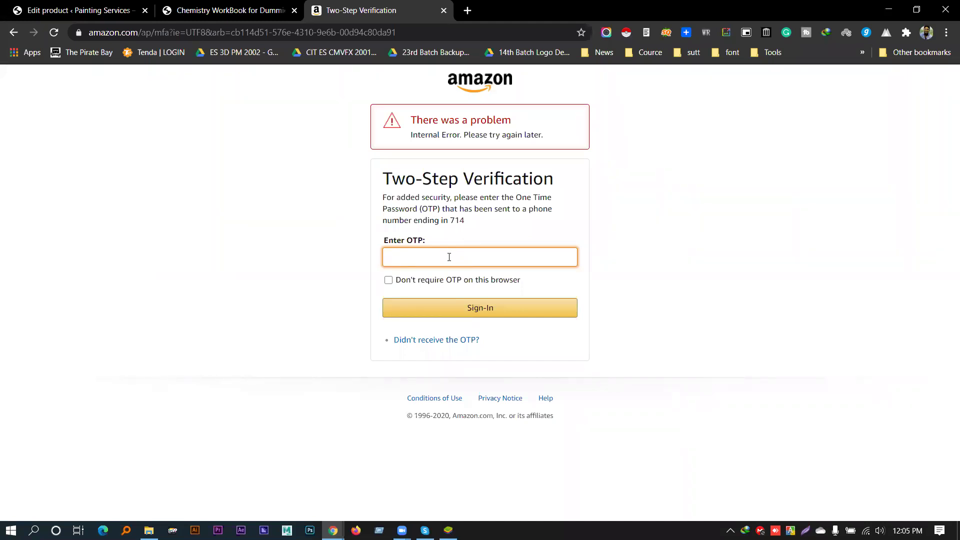
Enter the one-time code, complete sign-in, and skip adding a mobile number
{"action": "left_click", "coordinate": [457, 310]}
{"action": "left_click", "coordinate": [457, 310]}
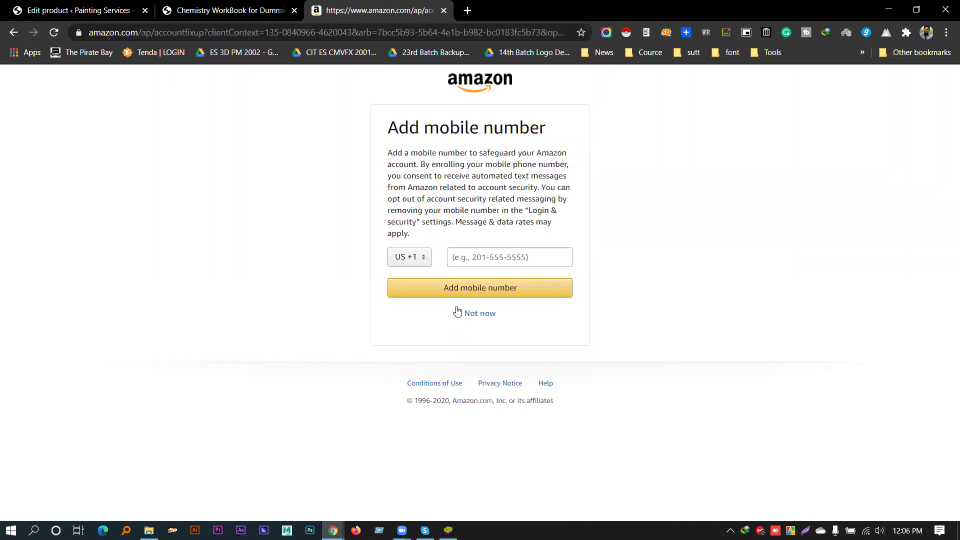
{"action": "left_click", "coordinate": [479, 315]}
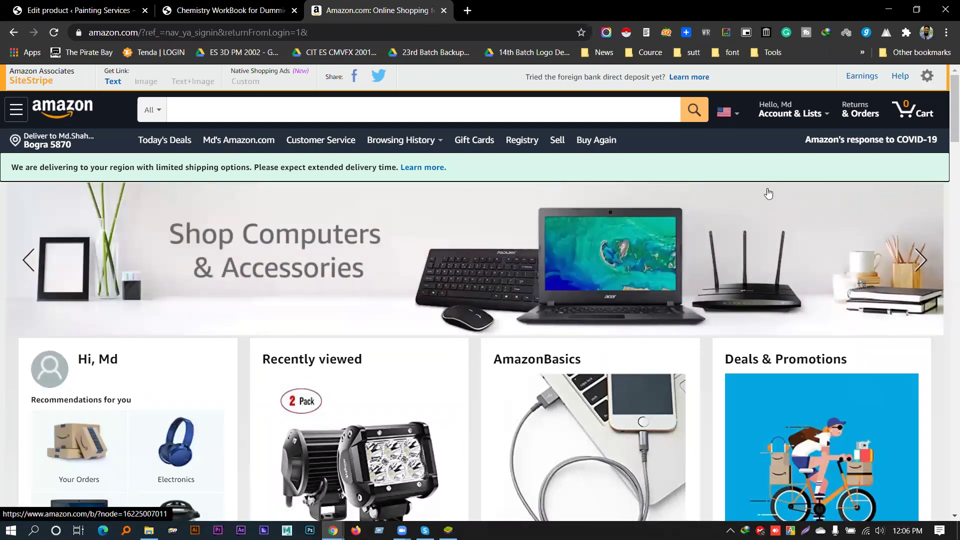
{"action": "mouse_move", "coordinate": [793, 113]}
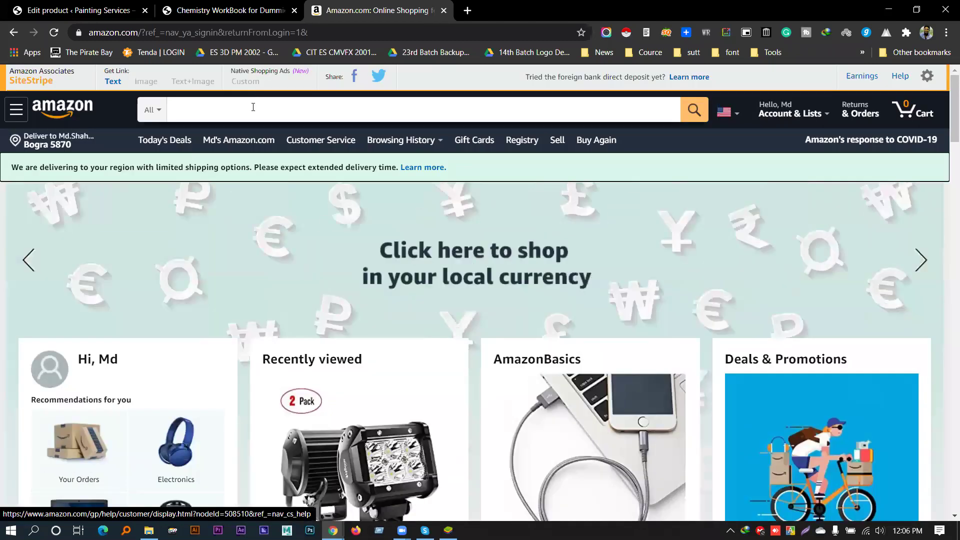
Search Amazon for 'autoparts', open the Big Autoparts coil pack listing, and start a new WooCommerce product
{"action": "left_click", "coordinate": [253, 107]}
{"action": "type", "text": "aut"}
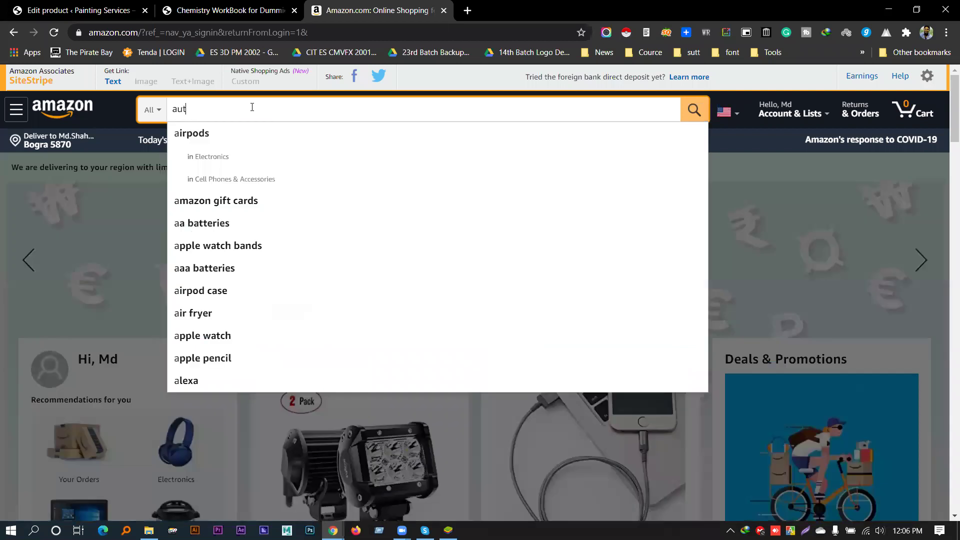
{"action": "type", "text": "oparts"}
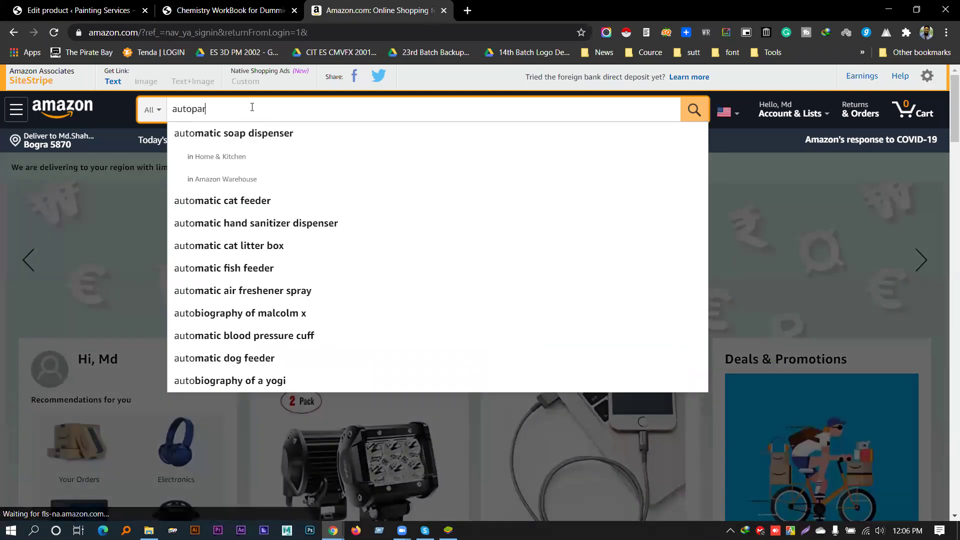
{"action": "key", "text": "Return"}
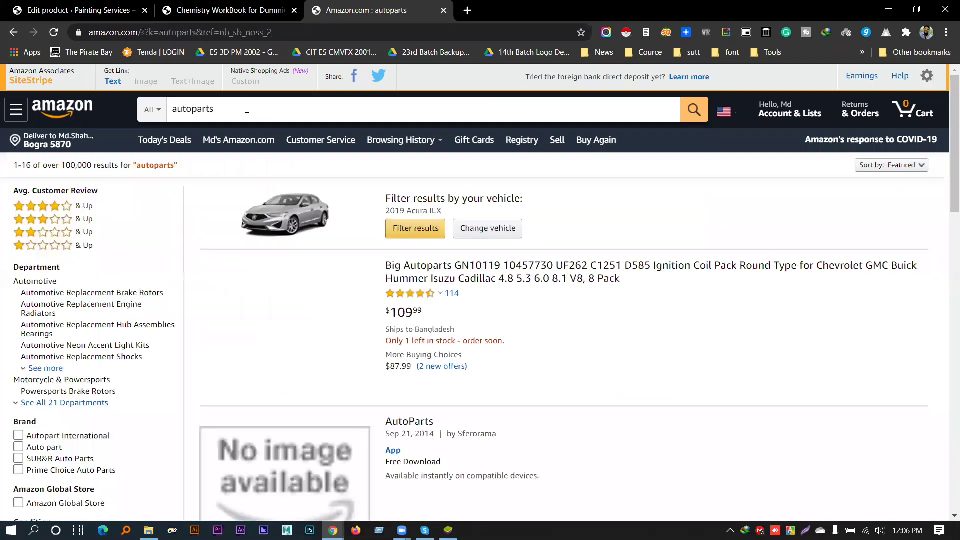
{"action": "scroll", "coordinate": [482, 273], "scroll_direction": "down", "scroll_amount": 2}
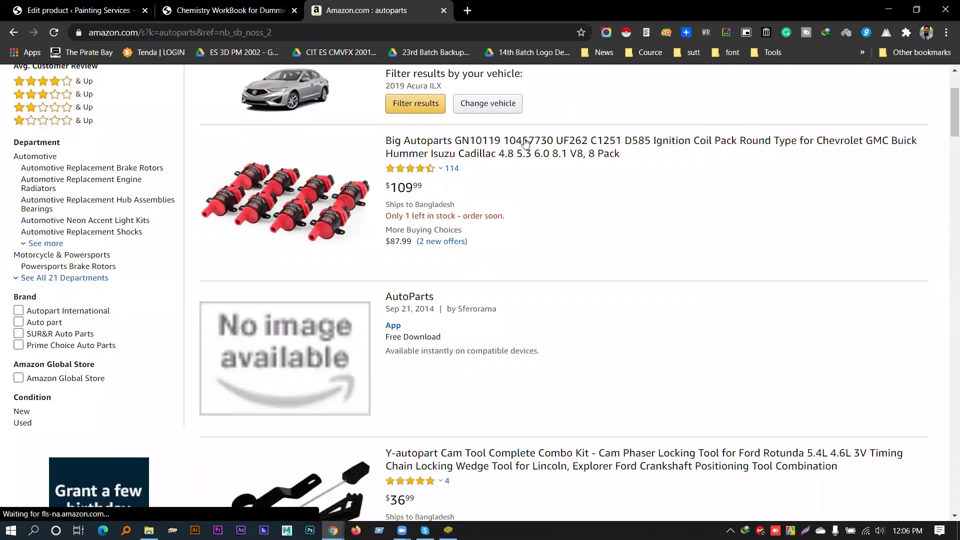
{"action": "left_click", "coordinate": [520, 155]}
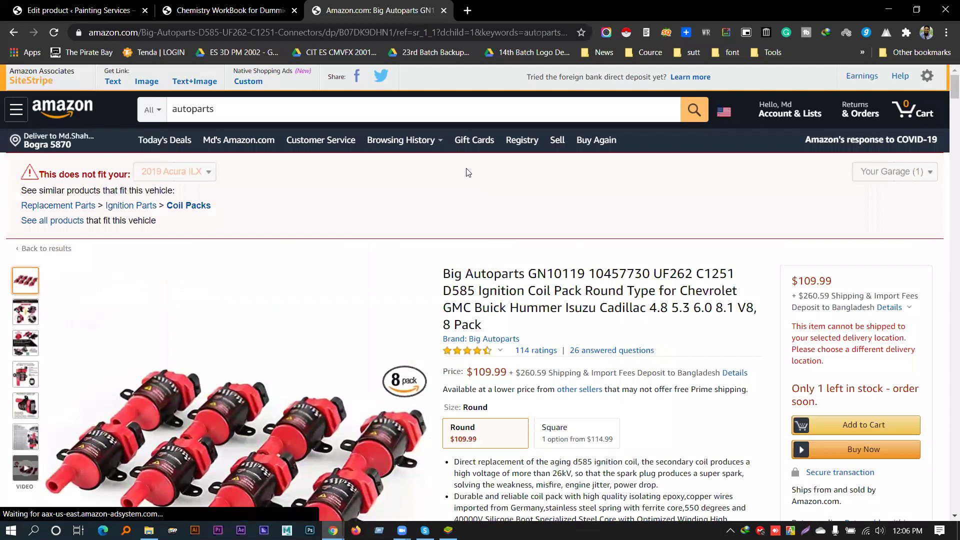
{"action": "left_click", "coordinate": [75, 10]}
{"action": "left_click", "coordinate": [214, 140]}
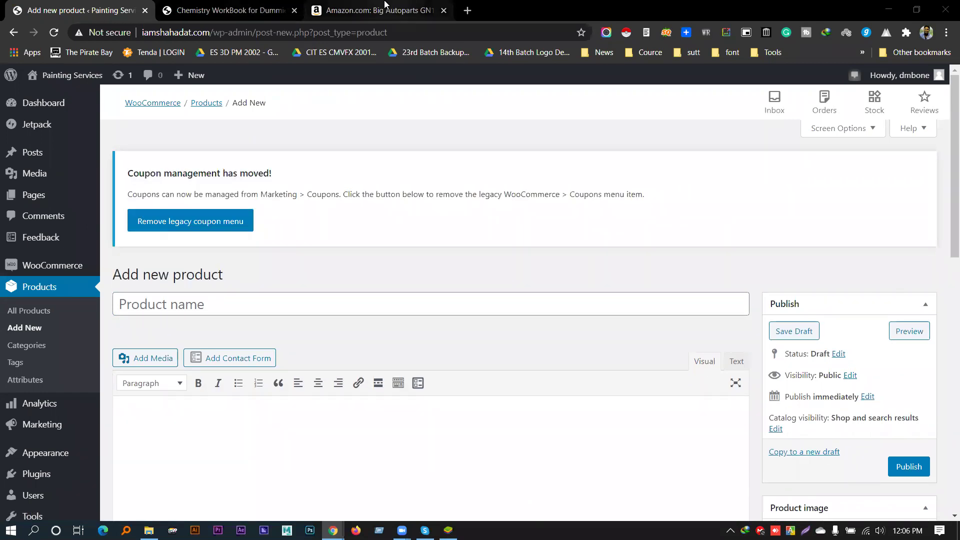
Copy the Amazon coil pack title into the Product name
{"action": "left_click", "coordinate": [385, 5]}
{"action": "scroll", "coordinate": [455, 280], "scroll_direction": "down", "scroll_amount": 2}
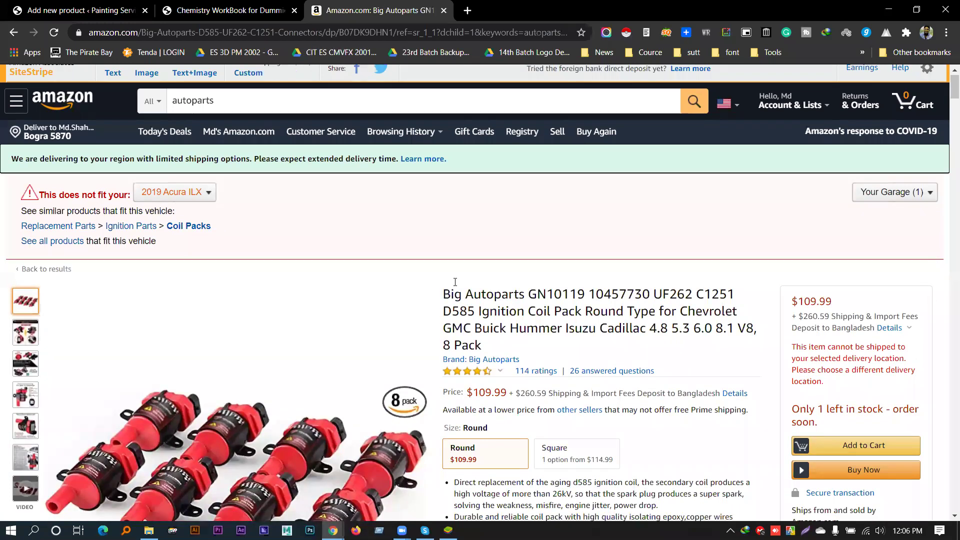
{"action": "scroll", "coordinate": [455, 281], "scroll_direction": "down", "scroll_amount": 2}
{"action": "triple_click", "coordinate": [455, 281]}
{"action": "key", "text": "ctrl+c"}
{"action": "left_click", "coordinate": [82, 10]}
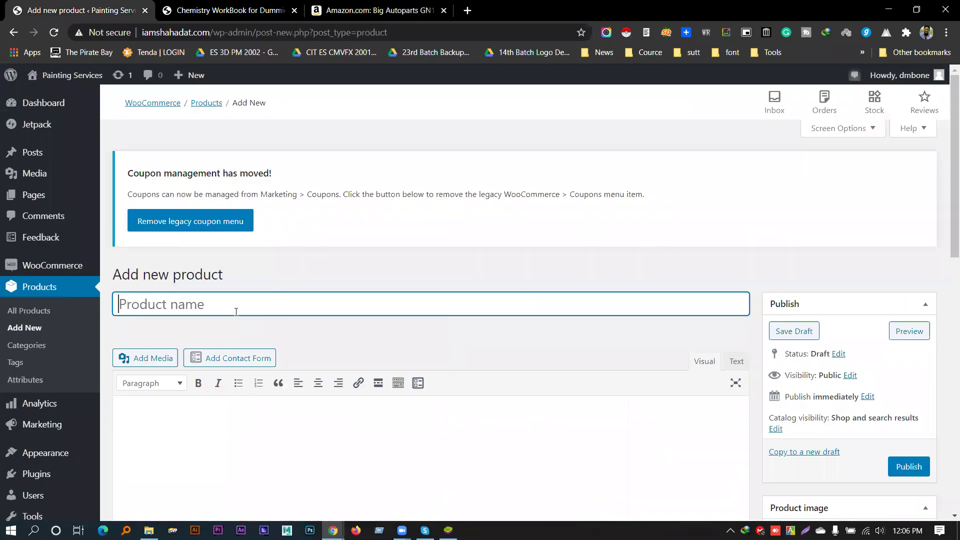
{"action": "key", "text": "ctrl+v"}
{"action": "left_click", "coordinate": [380, 10]}
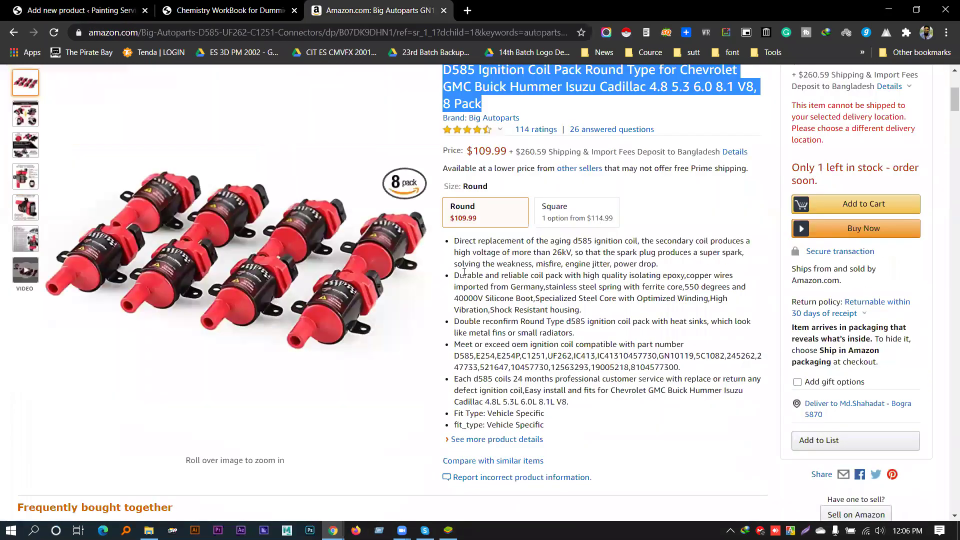
Paste the Amazon feature bullets into the Product short description
{"action": "left_click_drag", "start_coordinate": [456, 240], "coordinate": [561, 426]}
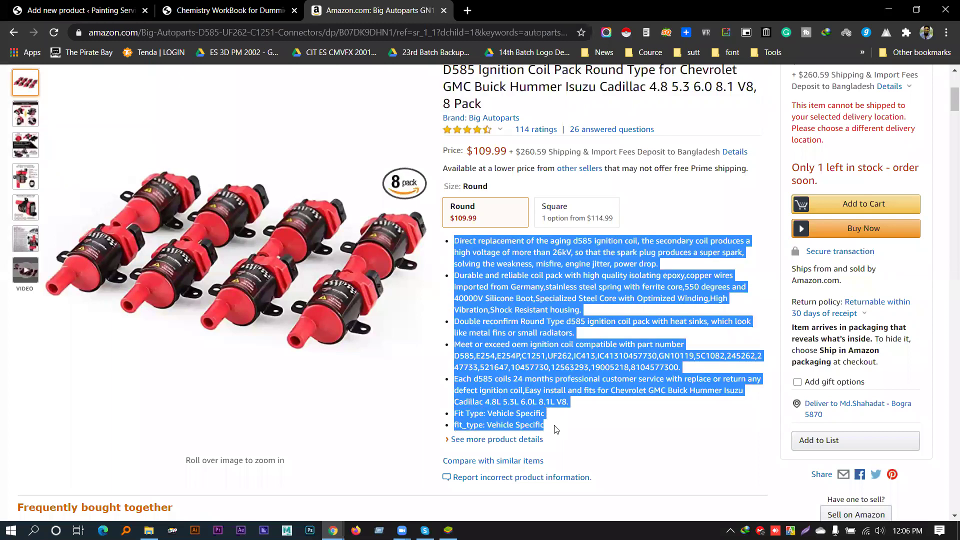
{"action": "scroll", "coordinate": [530, 445], "scroll_direction": "down", "scroll_amount": 20}
{"action": "scroll", "coordinate": [535, 352], "scroll_direction": "up", "scroll_amount": 20}
{"action": "key", "text": "ctrl+1"}
{"action": "scroll", "coordinate": [372, 411], "scroll_direction": "down", "scroll_amount": 5}
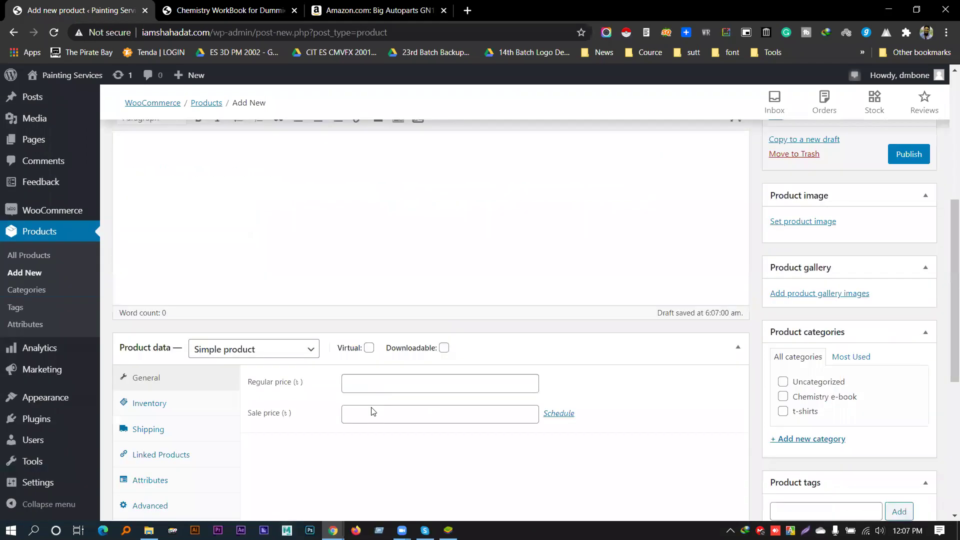
{"action": "scroll", "coordinate": [371, 411], "scroll_direction": "down", "scroll_amount": 6}
{"action": "key", "text": "ctrl+v"}
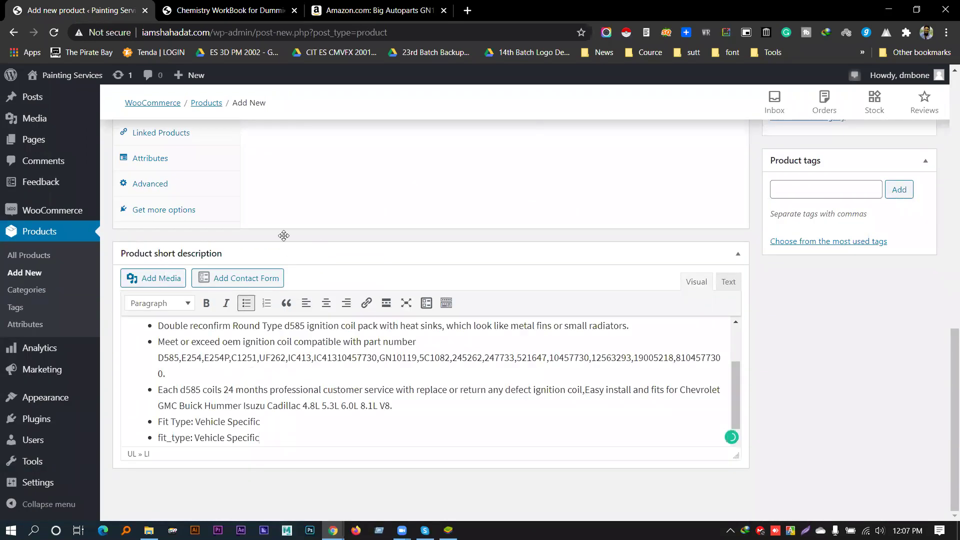
Paste the Amazon description with its compatible-vehicle list into the main description editor
{"action": "key", "text": "ctrl+3"}
{"action": "scroll", "coordinate": [508, 288], "scroll_direction": "down", "scroll_amount": 5}
{"action": "scroll", "coordinate": [508, 287], "scroll_direction": "down", "scroll_amount": 20}
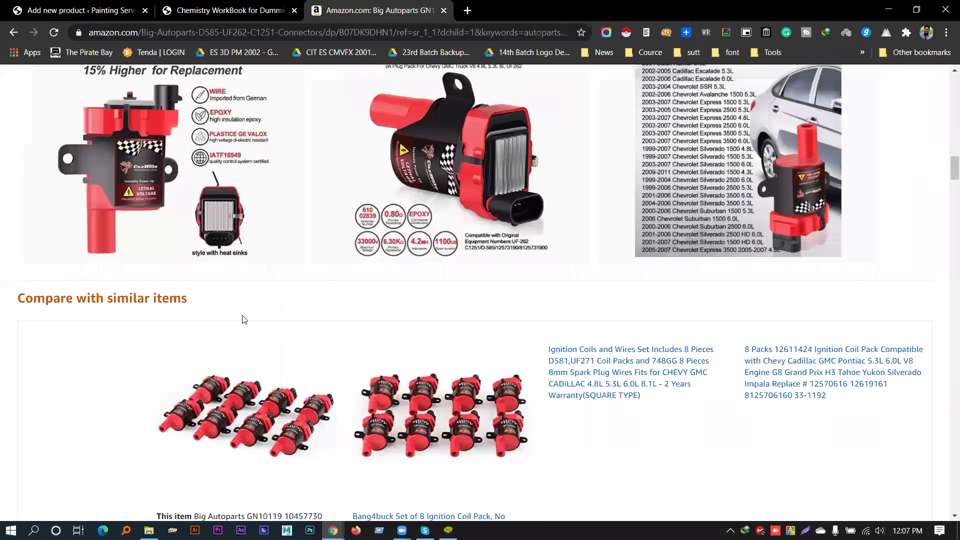
{"action": "scroll", "coordinate": [274, 305], "scroll_direction": "up", "scroll_amount": 2}
{"action": "scroll", "coordinate": [274, 305], "scroll_direction": "down", "scroll_amount": 15}
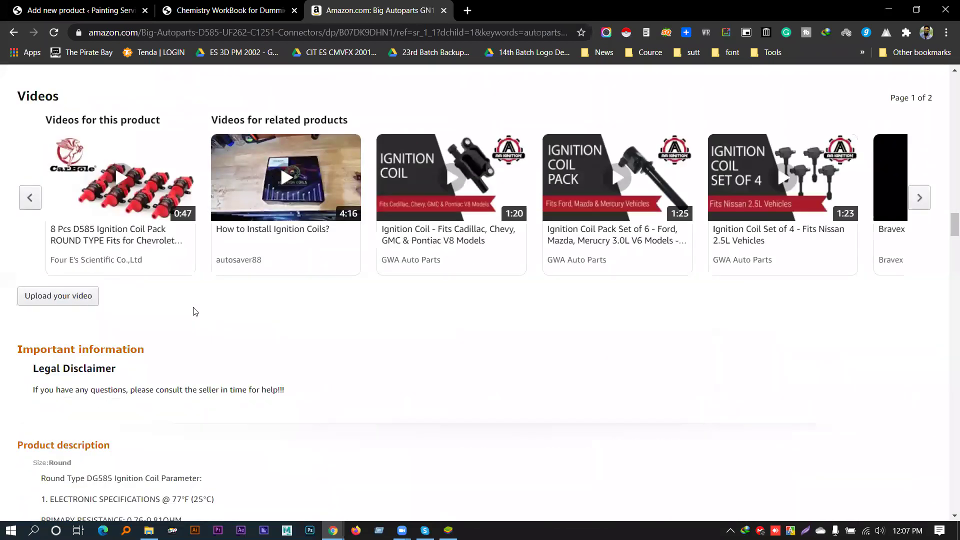
{"action": "double_click", "coordinate": [45, 227]}
{"action": "scroll", "coordinate": [144, 288], "scroll_direction": "down", "scroll_amount": 19}
{"action": "scroll", "coordinate": [159, 245], "scroll_direction": "up", "scroll_amount": 4}
{"action": "left_click", "coordinate": [159, 244], "text": "shift"}
{"action": "left_click", "coordinate": [80, 10]}
{"action": "scroll", "coordinate": [642, 349], "scroll_direction": "up", "scroll_amount": 6}
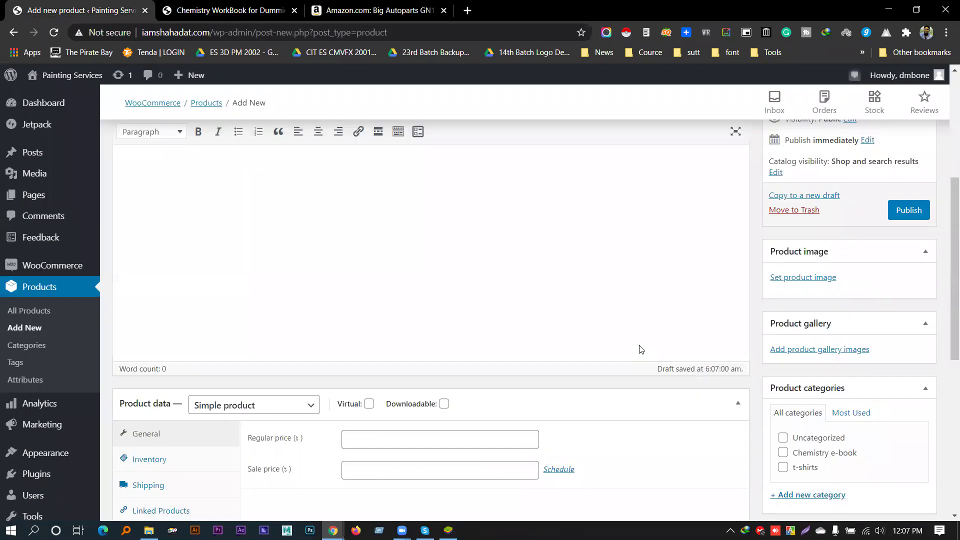
{"action": "left_click", "coordinate": [217, 281]}
{"action": "key", "text": "ctrl+v"}
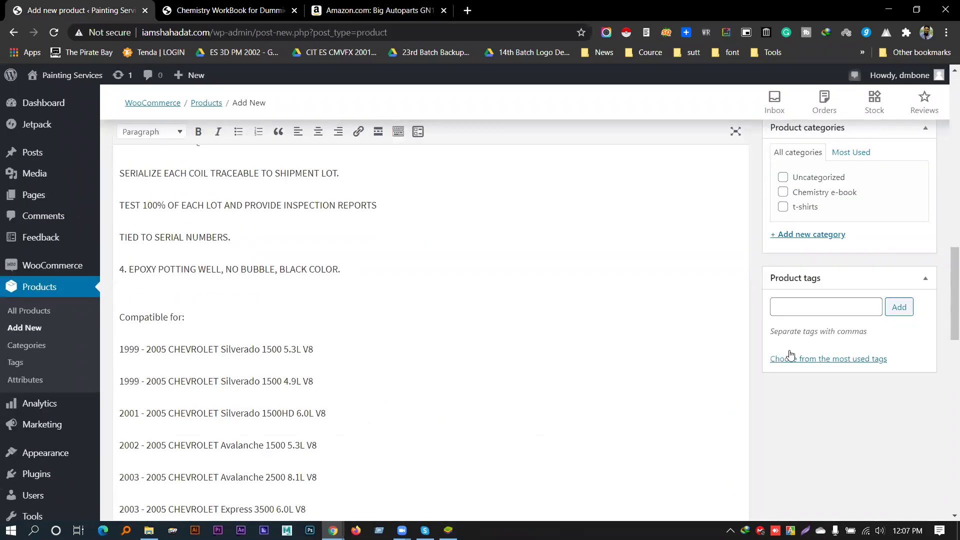
{"action": "scroll", "coordinate": [790, 355], "scroll_direction": "up", "scroll_amount": 3}
Select the Manufacturer row on the Amazon page and return to the product form
{"action": "left_click", "coordinate": [375, 10]}
{"action": "scroll", "coordinate": [268, 374], "scroll_direction": "up", "scroll_amount": 15}
{"action": "scroll", "coordinate": [269, 373], "scroll_direction": "up", "scroll_amount": 15}
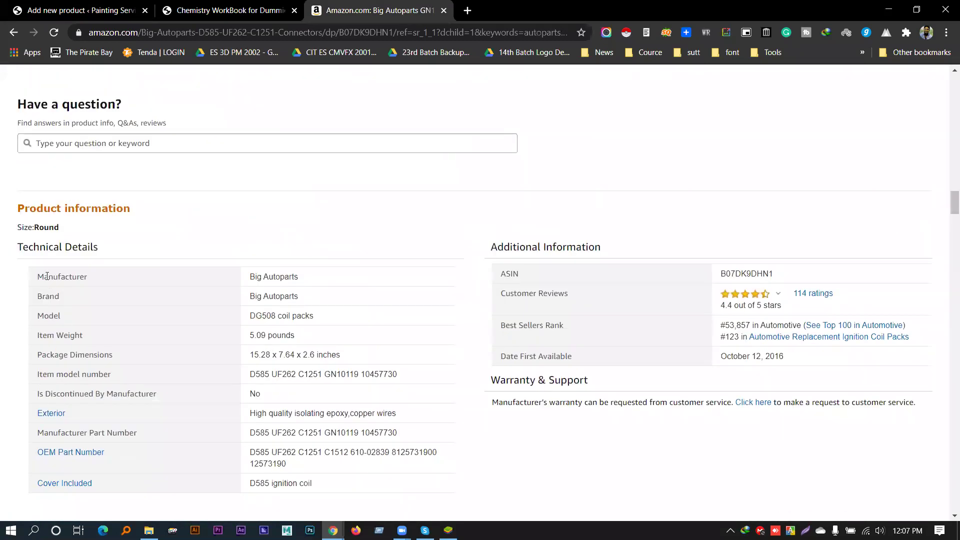
{"action": "left_click_drag", "start_coordinate": [47, 276], "coordinate": [292, 284]}
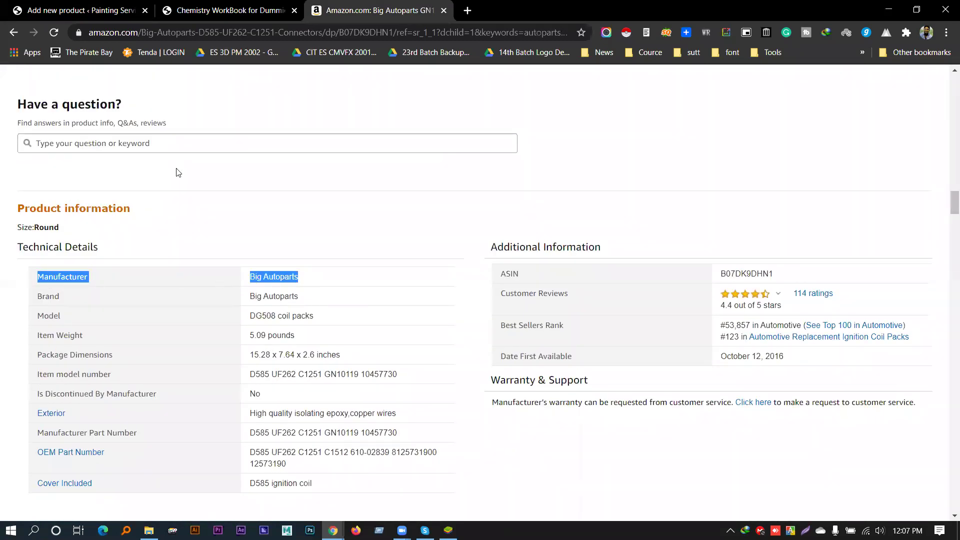
{"action": "left_click", "coordinate": [80, 10]}
{"action": "scroll", "coordinate": [533, 300], "scroll_direction": "up", "scroll_amount": 4}
{"action": "scroll", "coordinate": [614, 304], "scroll_direction": "down", "scroll_amount": 8}
{"action": "scroll", "coordinate": [613, 304], "scroll_direction": "down", "scroll_amount": 15}
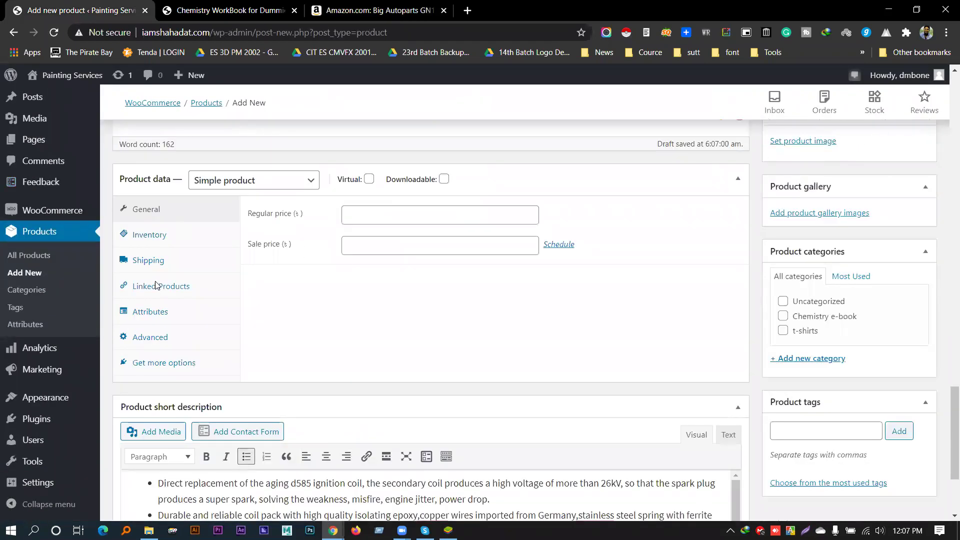
Make the product an External/Affiliate product, then select the Amazon page's address
{"action": "left_click", "coordinate": [238, 181]}
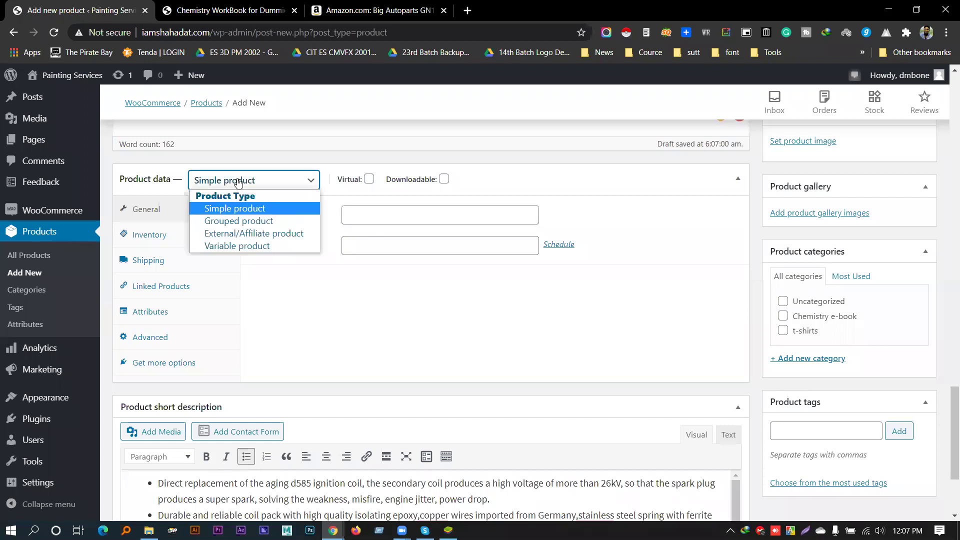
{"action": "left_click", "coordinate": [274, 234]}
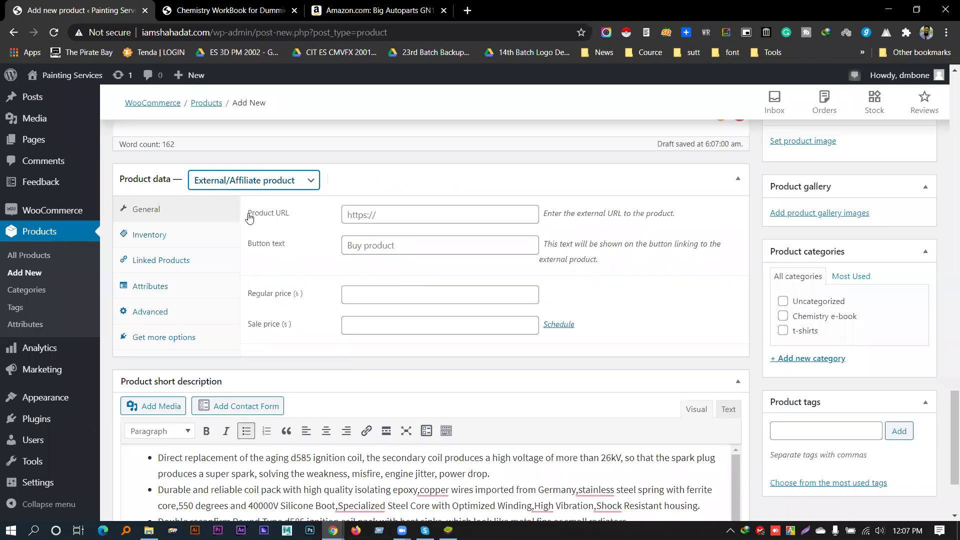
{"action": "left_click", "coordinate": [351, 6]}
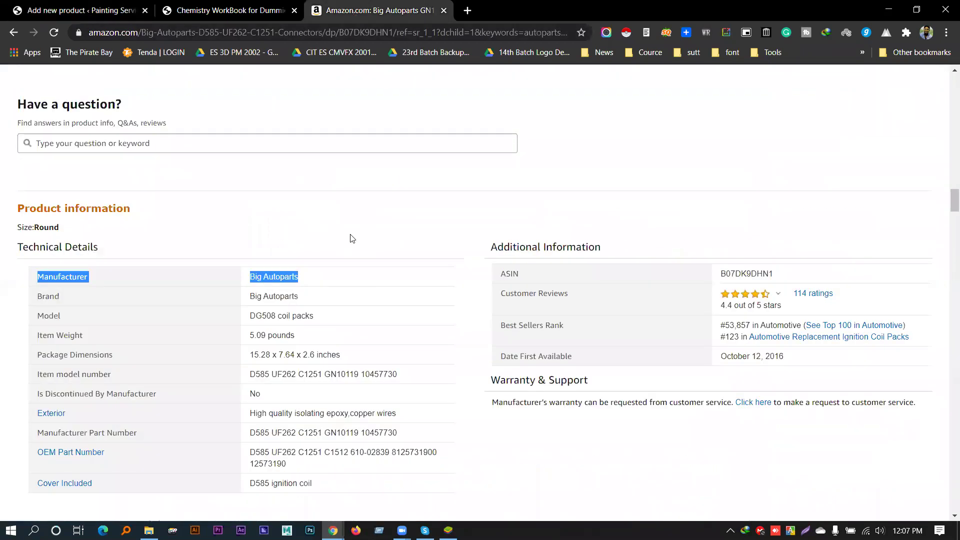
{"action": "scroll", "coordinate": [352, 239], "scroll_direction": "up", "scroll_amount": 6}
{"action": "left_click", "coordinate": [362, 32]}
{"action": "scroll", "coordinate": [366, 235], "scroll_direction": "up", "scroll_amount": 5}
{"action": "scroll", "coordinate": [367, 235], "scroll_direction": "up", "scroll_amount": 20}
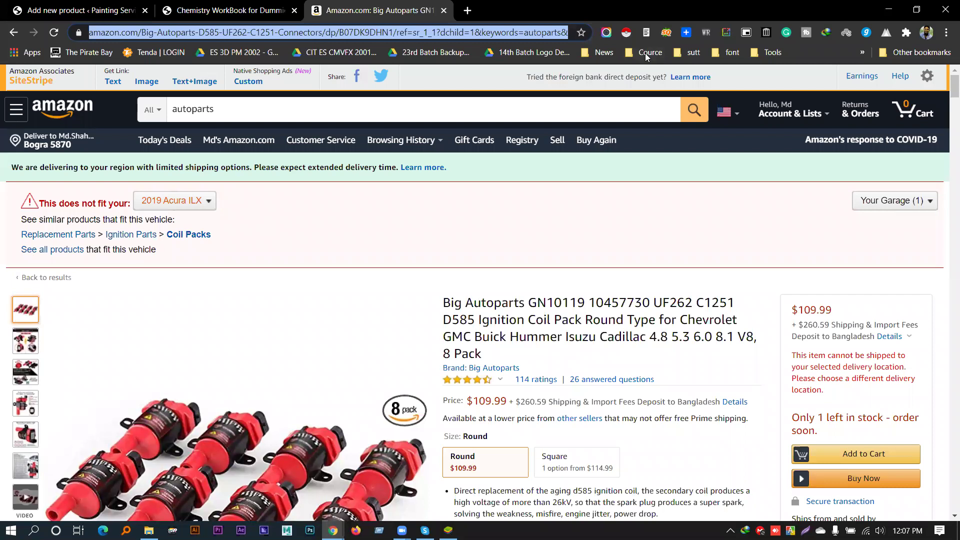
{"action": "left_click", "coordinate": [645, 80]}
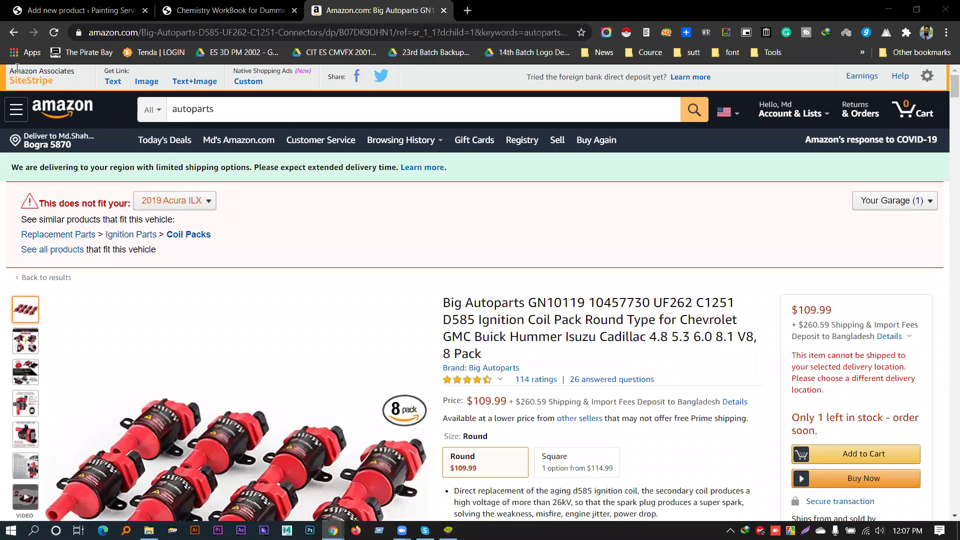
{"action": "left_click_drag", "start_coordinate": [17, 68], "coordinate": [61, 66]}
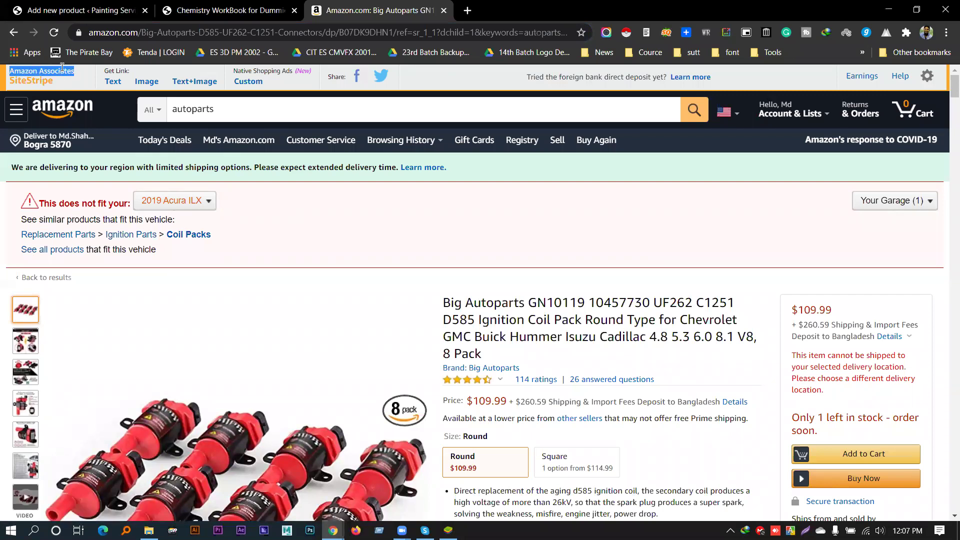
{"action": "triple_click", "coordinate": [49, 70]}
{"action": "double_click", "coordinate": [107, 72]}
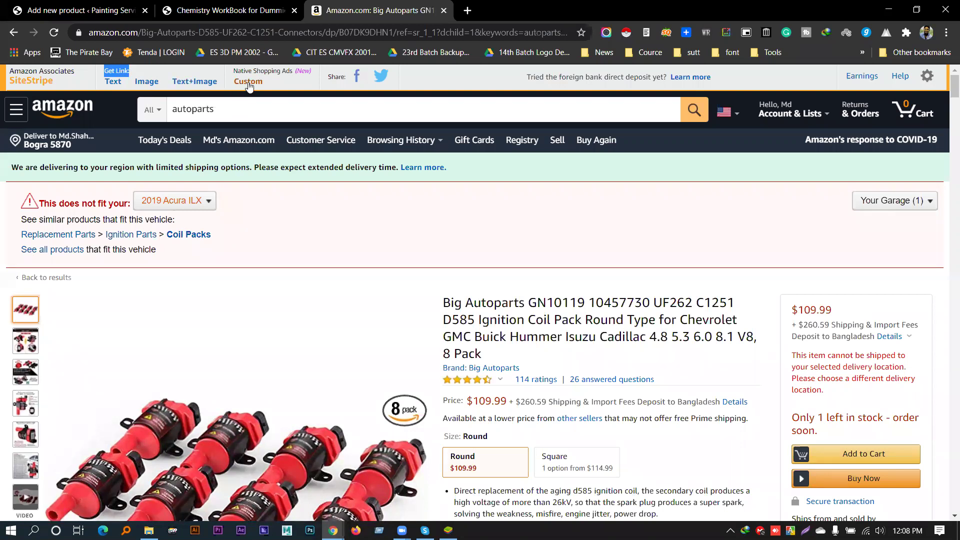
{"action": "left_click", "coordinate": [113, 83]}
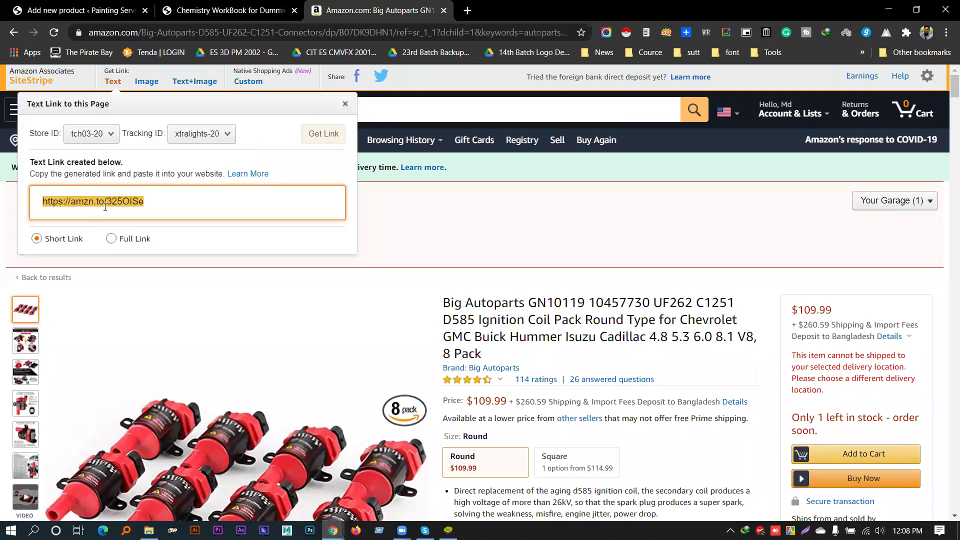
{"action": "left_click", "coordinate": [96, 7]}
{"action": "left_click", "coordinate": [361, 216]}
Paste the short Amazon link into Product URL and dismiss the short-link popup
{"action": "type", "text": "https://amzn.to/325OISe"}
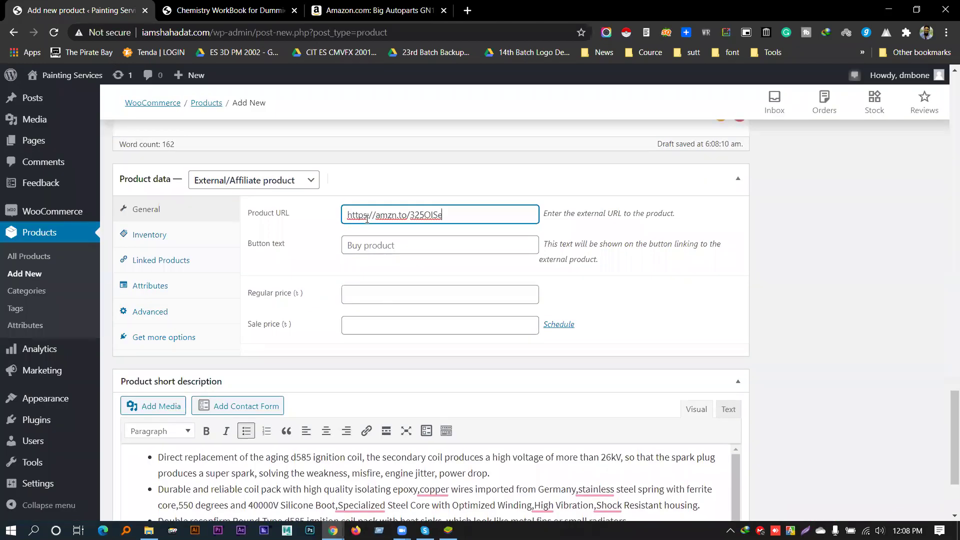
{"action": "scroll", "coordinate": [365, 283], "scroll_direction": "up", "scroll_amount": 1}
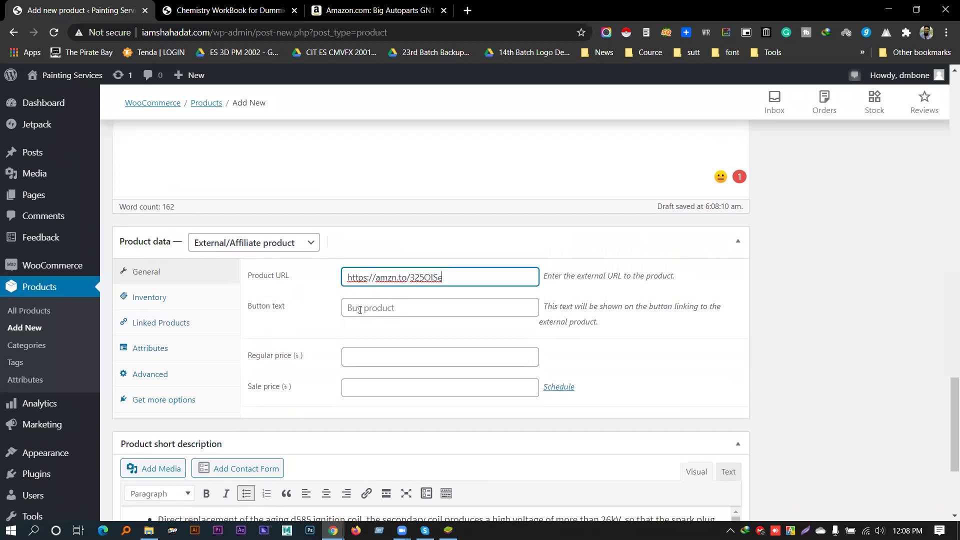
{"action": "key", "text": "ctrl+3"}
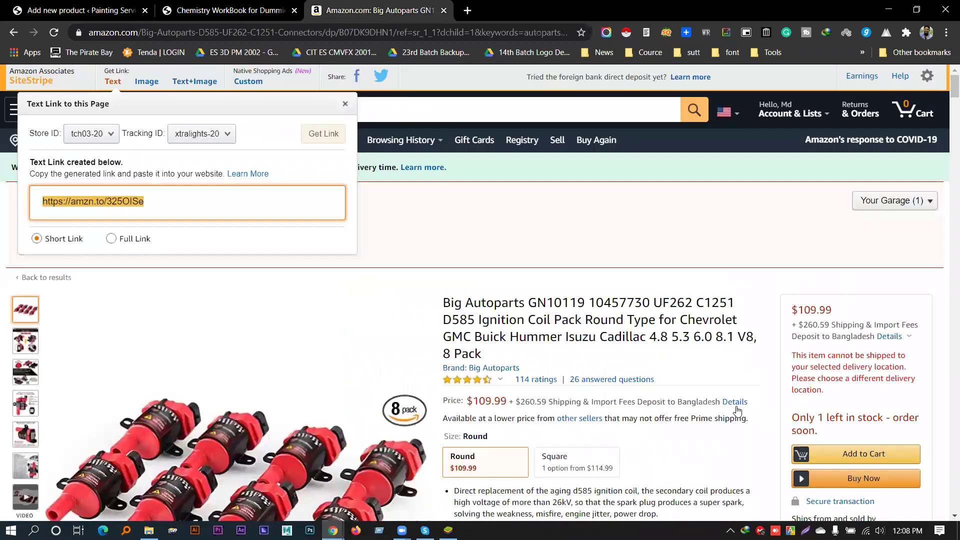
{"action": "scroll", "coordinate": [737, 410], "scroll_direction": "down", "scroll_amount": 1}
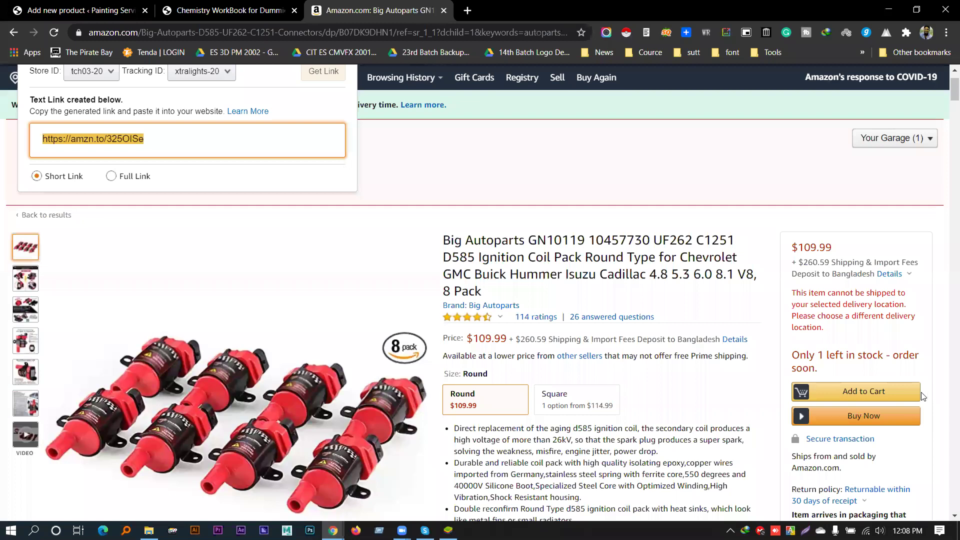
{"action": "triple_click", "coordinate": [538, 377]}
{"action": "left_click", "coordinate": [671, 375]}
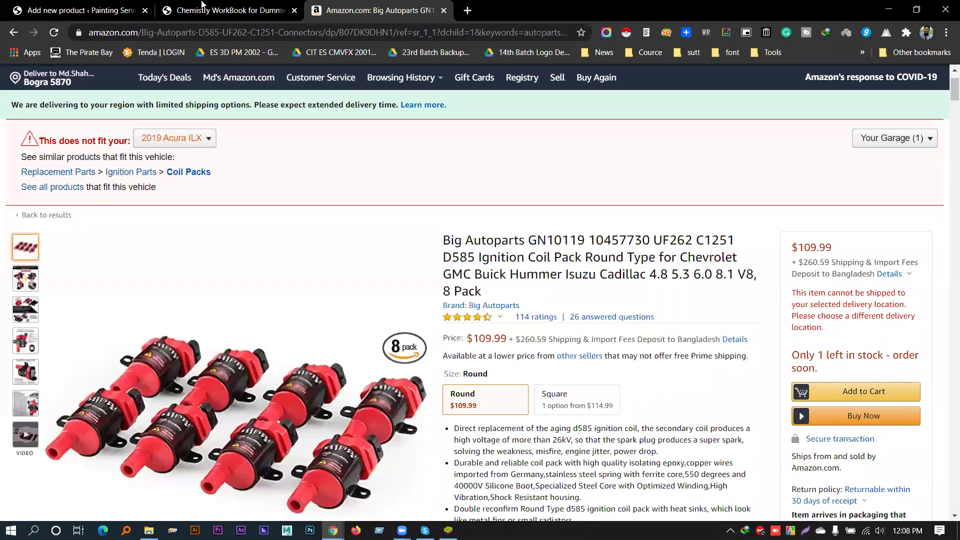
{"action": "left_click", "coordinate": [200, 8]}
{"action": "left_click", "coordinate": [111, 10]}
Enter 'Add To Cart' as the Button text
{"action": "left_click", "coordinate": [376, 308]}
{"action": "type", "text": "A"}
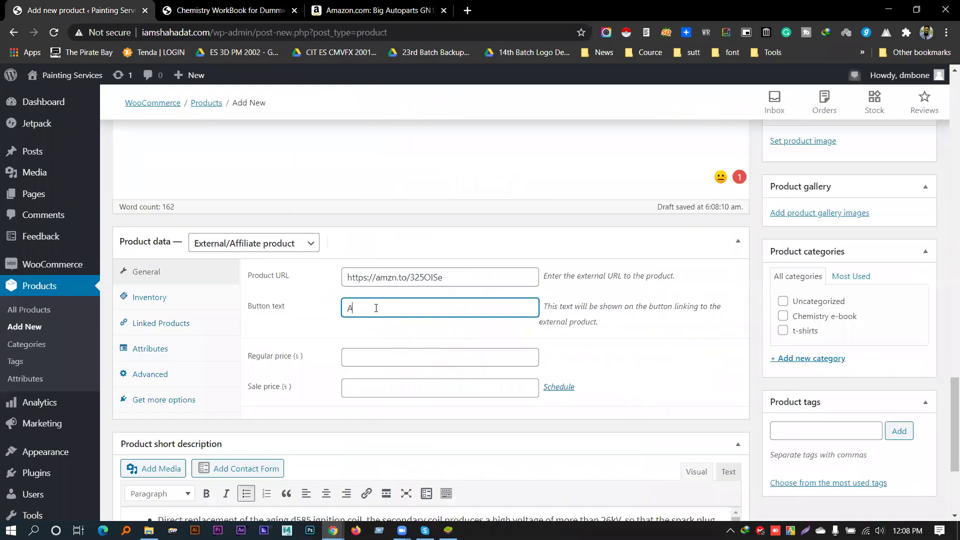
{"action": "type", "text": "dd To Cart"}
{"action": "left_click_drag", "start_coordinate": [345, 308], "coordinate": [343, 307]}
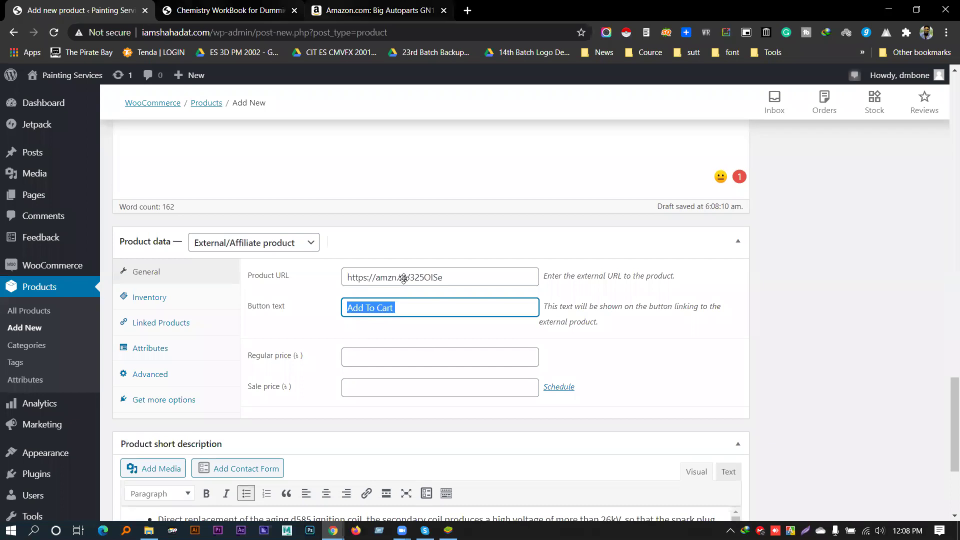
{"action": "left_click", "coordinate": [379, 10]}
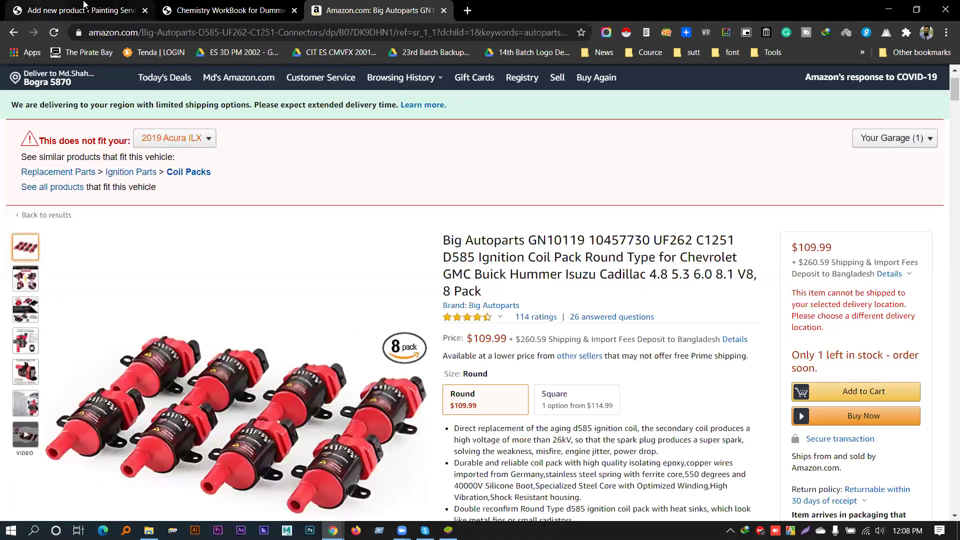
{"action": "left_click", "coordinate": [80, 10]}
Enter regular price 200 and sale price 109.99, matching the Amazon price
{"action": "left_click", "coordinate": [367, 356]}
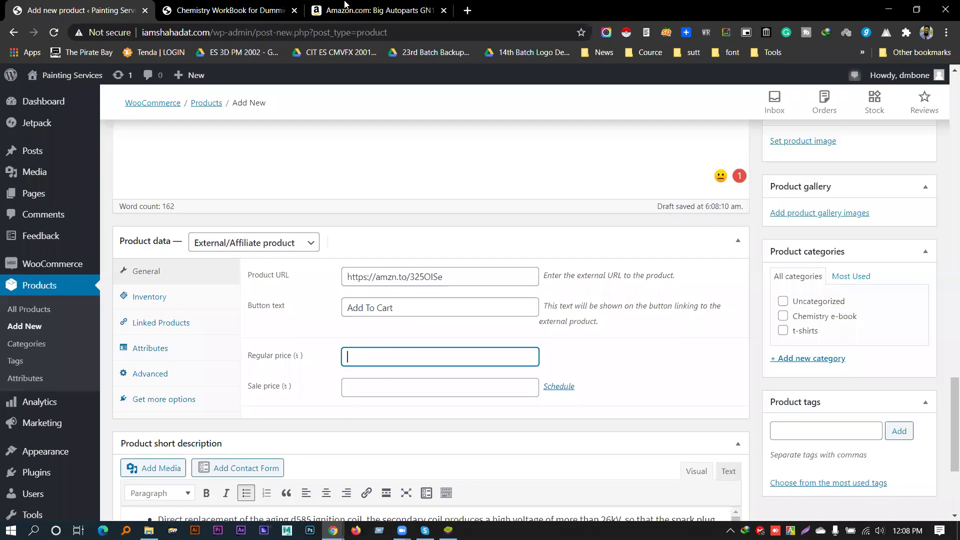
{"action": "left_click", "coordinate": [347, 8]}
{"action": "double_click", "coordinate": [488, 338]}
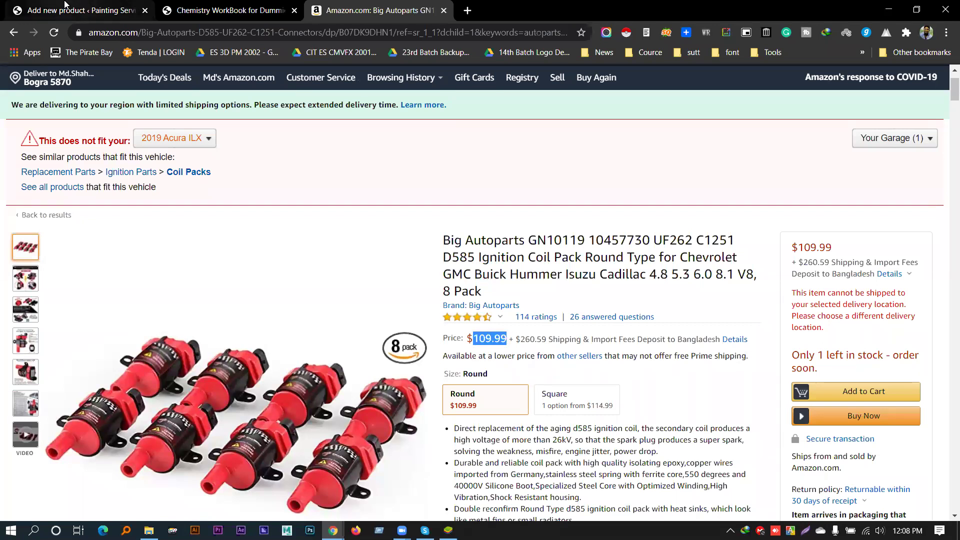
{"action": "left_click", "coordinate": [70, 9]}
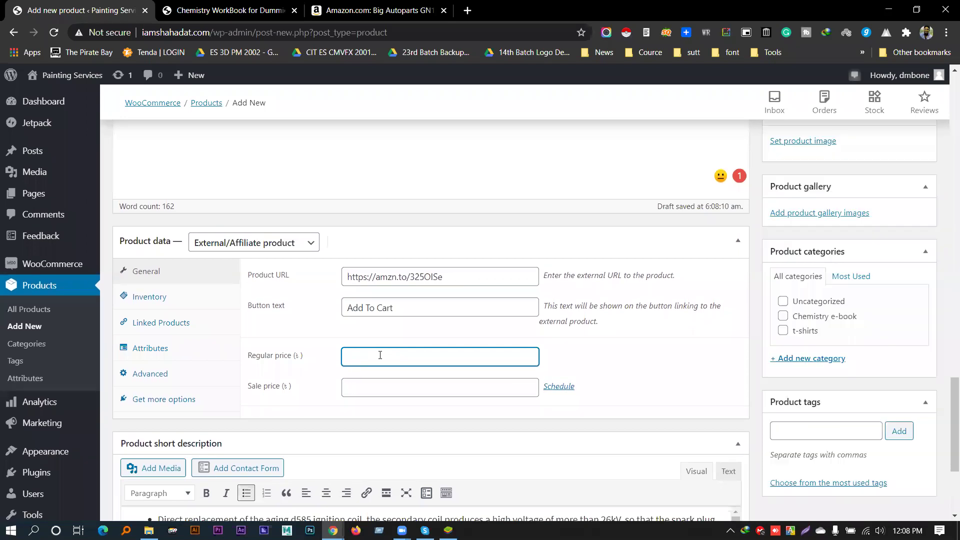
{"action": "type", "text": "200"}
{"action": "key", "text": "Tab"}
{"action": "type", "text": "1"}
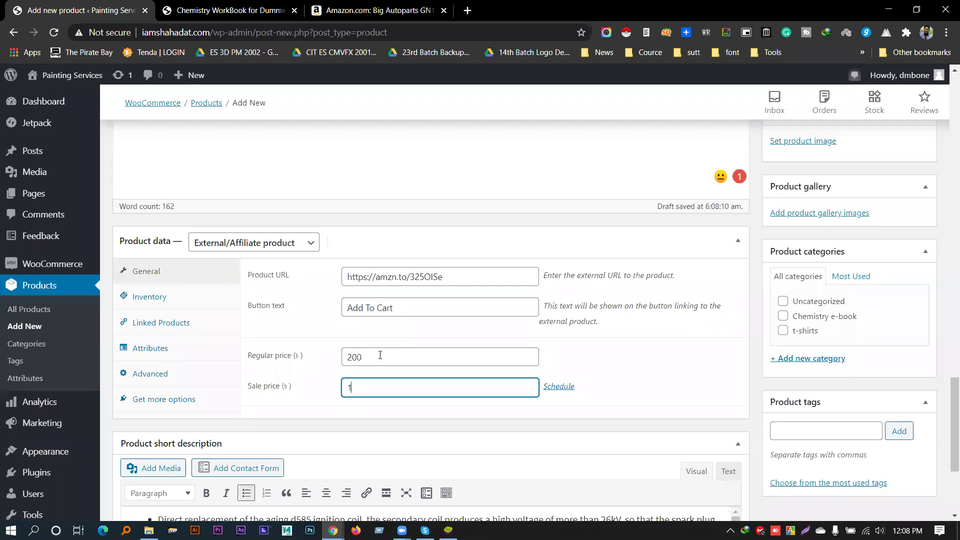
{"action": "type", "text": "09.99"}
{"action": "key", "text": "Tab"}
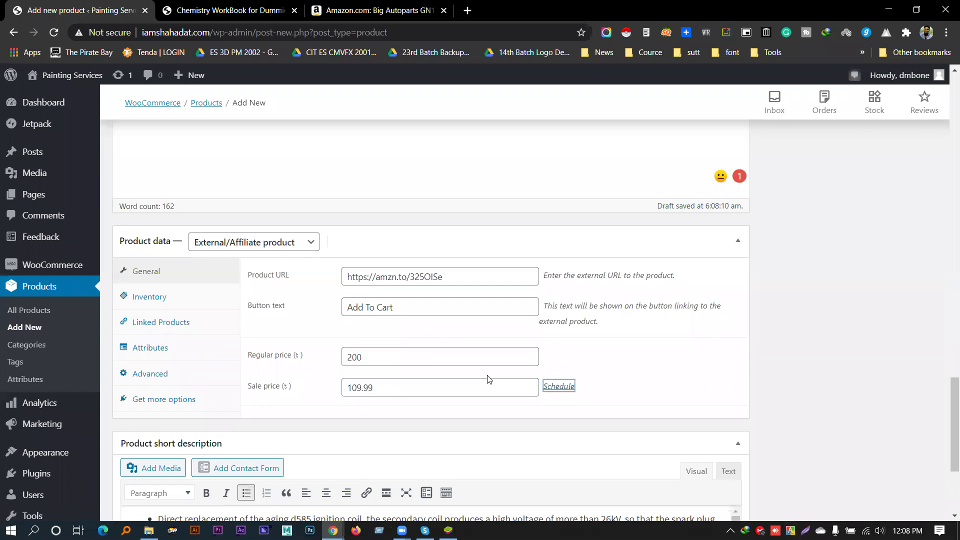
Open the Inventory settings and place the caret in the SKU field
{"action": "scroll", "coordinate": [818, 391], "scroll_direction": "up", "scroll_amount": 5}
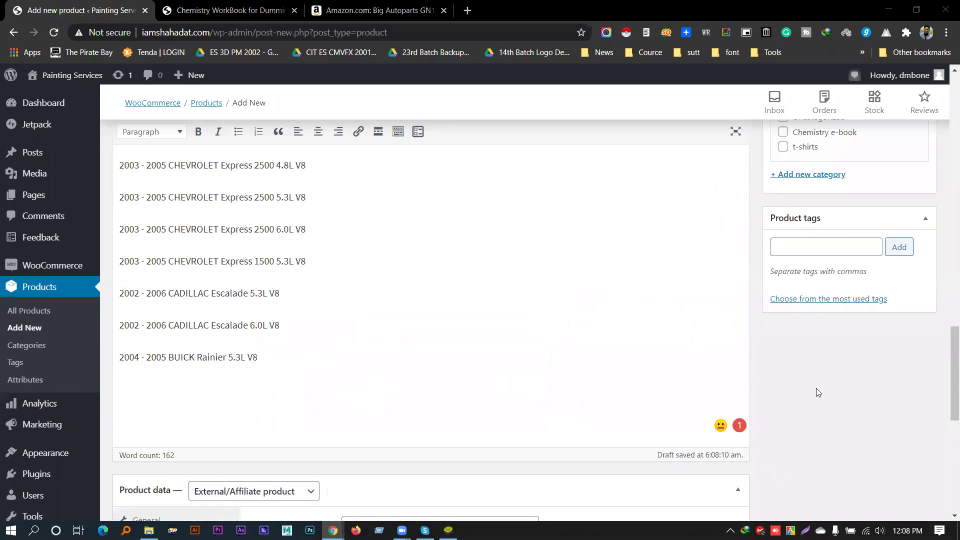
{"action": "scroll", "coordinate": [819, 449], "scroll_direction": "down", "scroll_amount": 4}
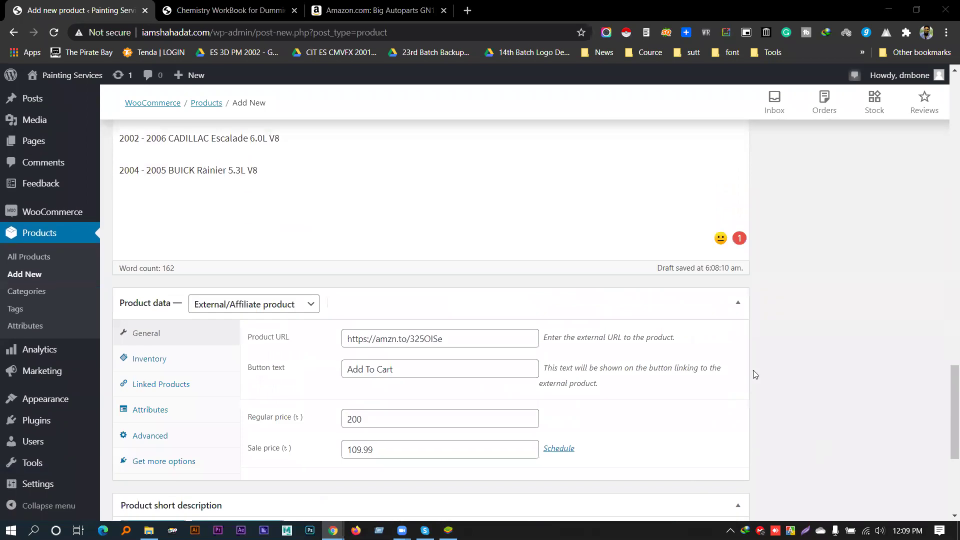
{"action": "scroll", "coordinate": [381, 274], "scroll_direction": "down", "scroll_amount": 4}
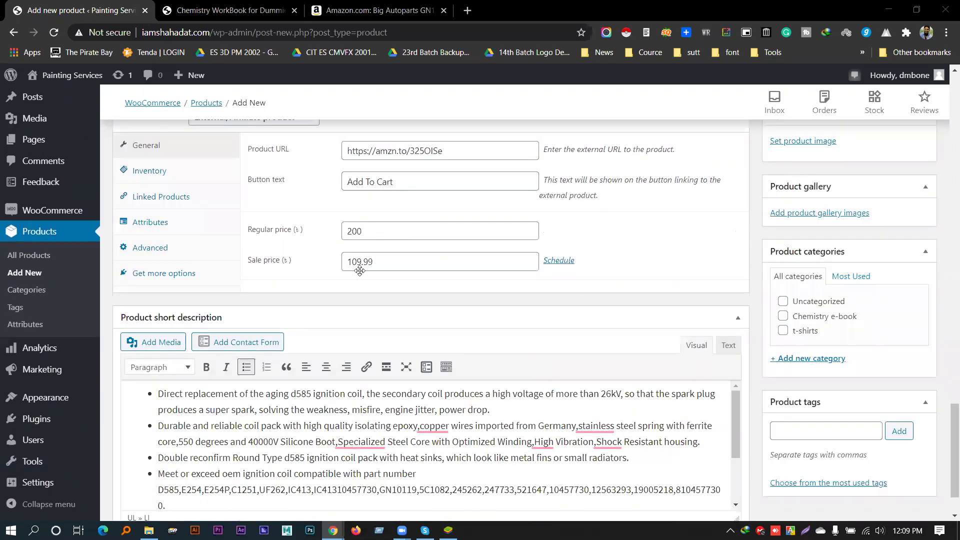
{"action": "left_click", "coordinate": [360, 237]}
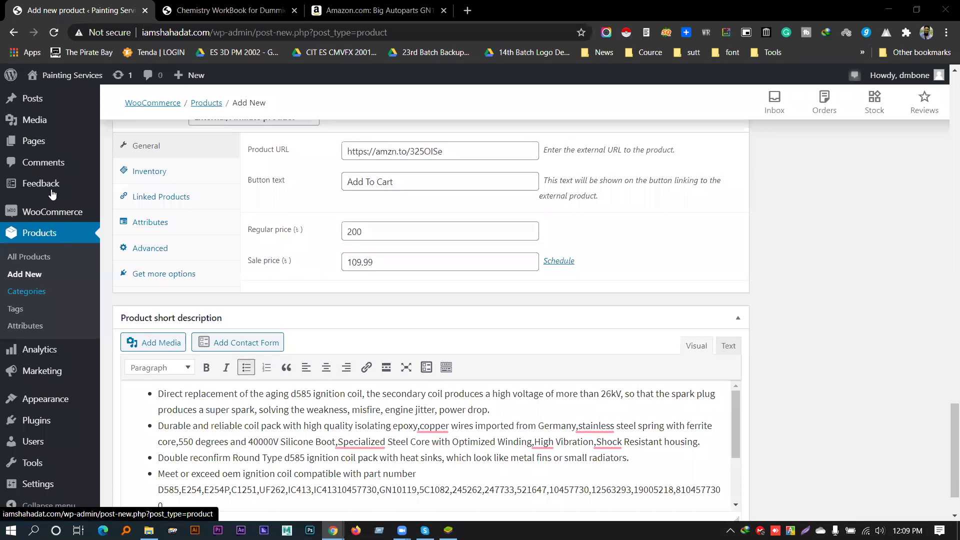
{"action": "mouse_move", "coordinate": [52, 212]}
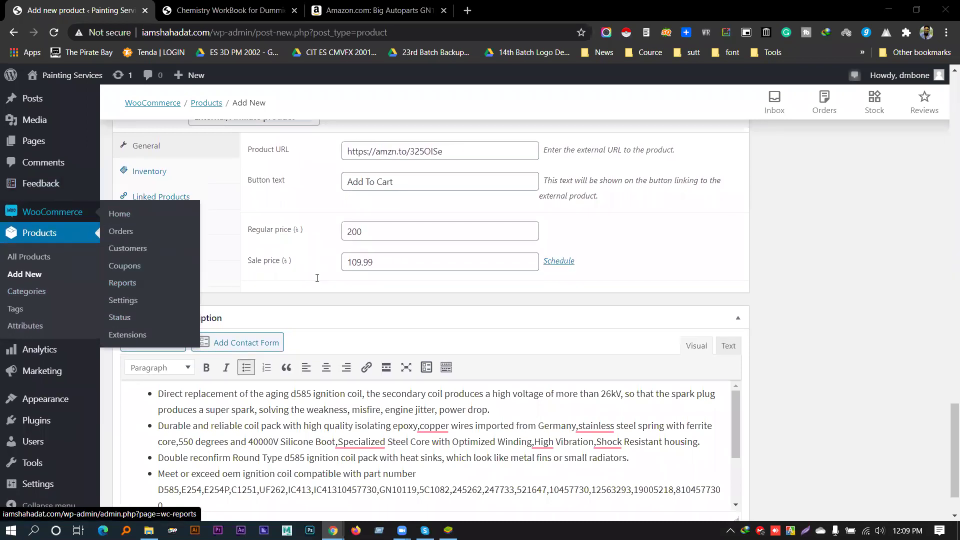
{"action": "scroll", "coordinate": [356, 313], "scroll_direction": "up", "scroll_amount": 1}
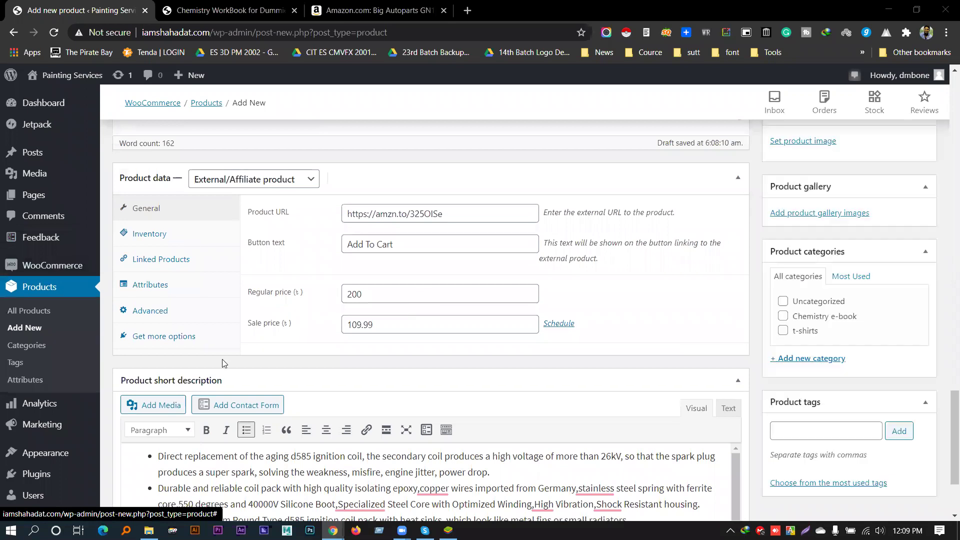
{"action": "left_click", "coordinate": [166, 239]}
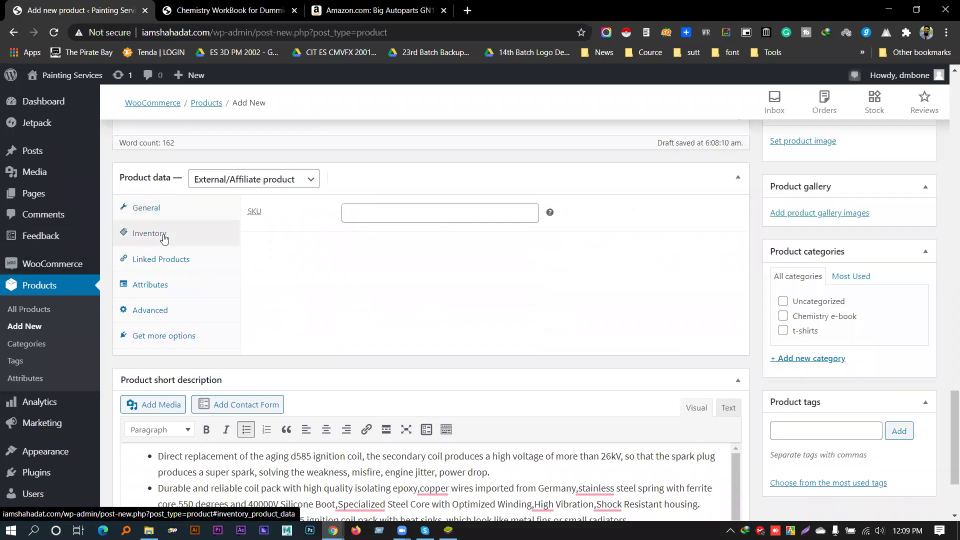
{"action": "left_click", "coordinate": [380, 212]}
Paste the Amazon ASIN B07DK9DHN1 into the SKU field
{"action": "key", "text": "ctrl+3"}
{"action": "scroll", "coordinate": [456, 321], "scroll_direction": "down", "scroll_amount": 10}
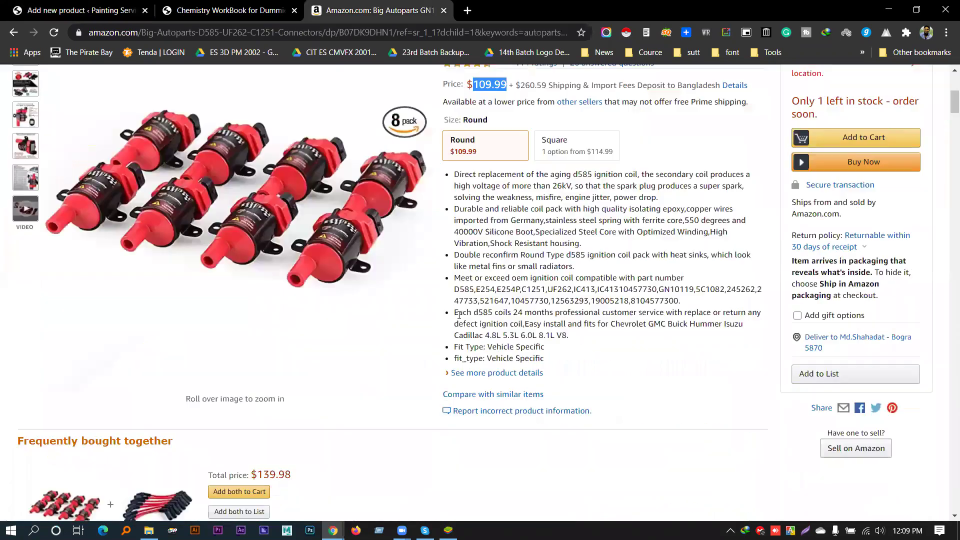
{"action": "scroll", "coordinate": [453, 323], "scroll_direction": "down", "scroll_amount": 15}
{"action": "scroll", "coordinate": [426, 323], "scroll_direction": "up", "scroll_amount": 4}
{"action": "scroll", "coordinate": [427, 322], "scroll_direction": "up", "scroll_amount": 15}
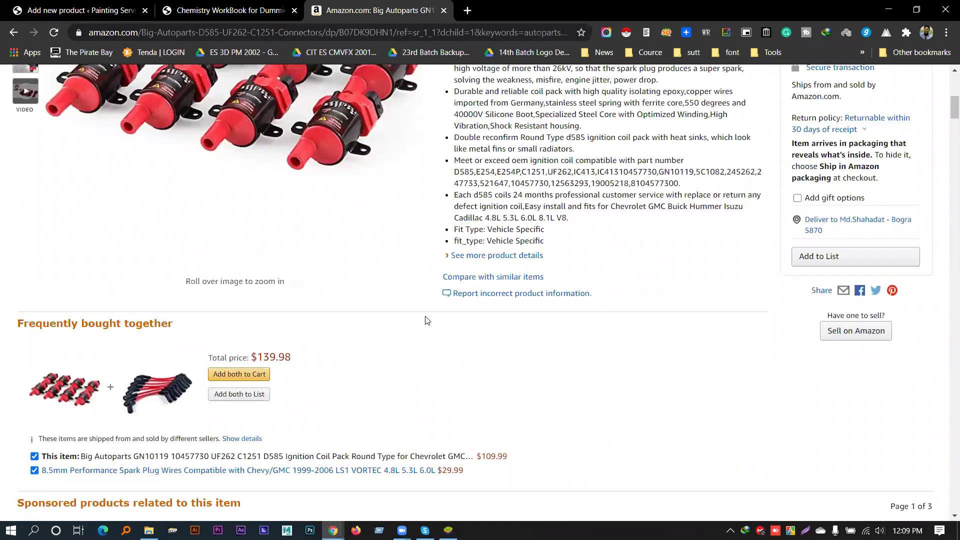
{"action": "scroll", "coordinate": [413, 317], "scroll_direction": "down", "scroll_amount": 18}
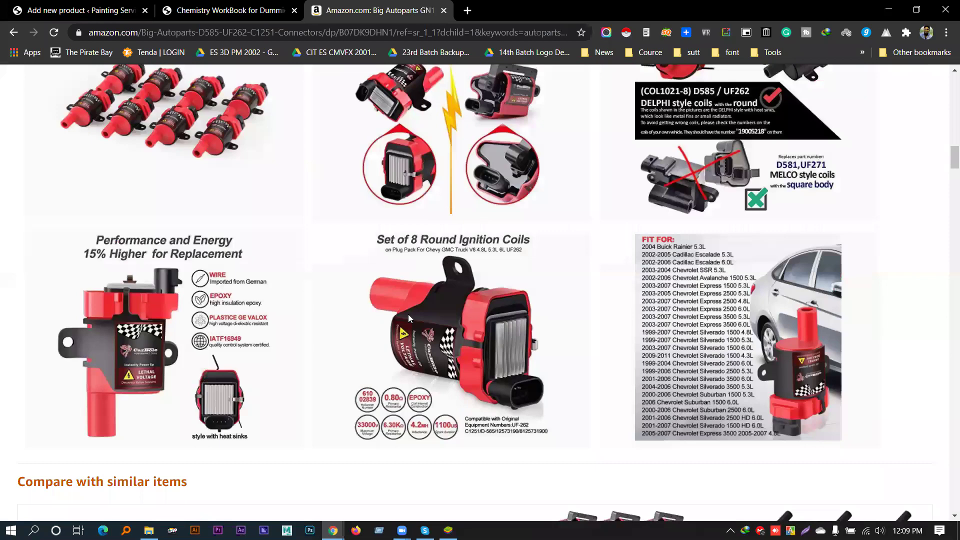
{"action": "scroll", "coordinate": [409, 323], "scroll_direction": "down", "scroll_amount": 6}
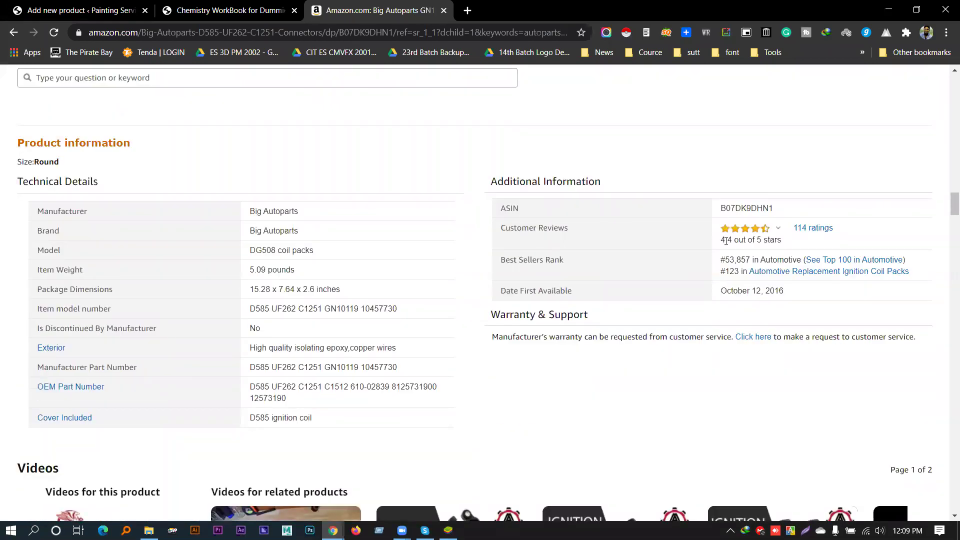
{"action": "double_click", "coordinate": [739, 207]}
{"action": "key", "text": "ctrl+c"}
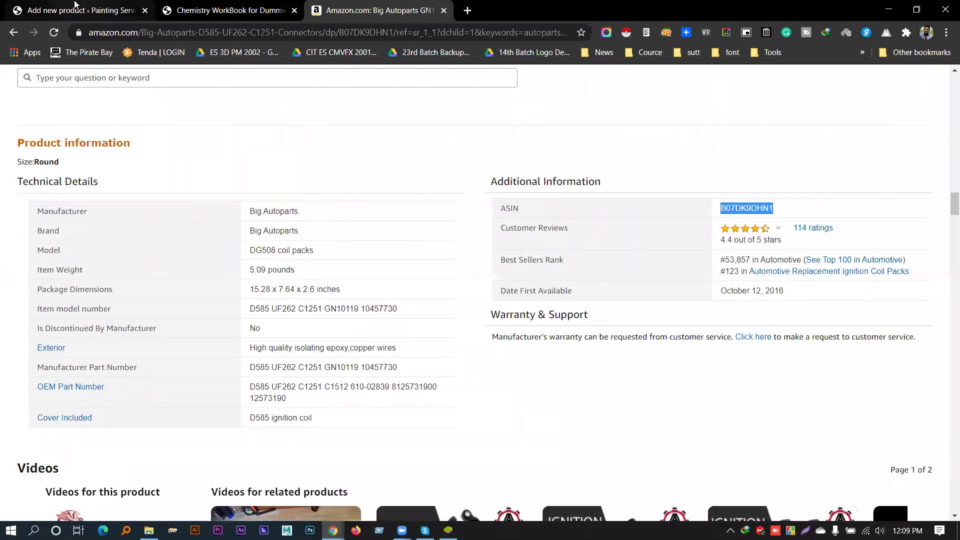
{"action": "left_click", "coordinate": [77, 9]}
{"action": "key", "text": "ctrl+v"}
{"action": "left_click", "coordinate": [167, 261]}
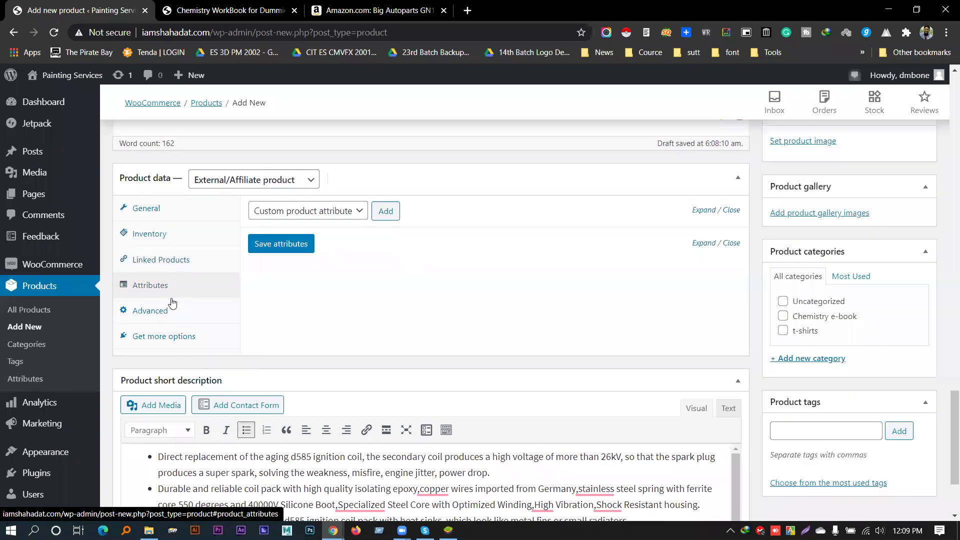
Show the Attributes section and locate the Manufacturer and Brand rows on the Amazon page
{"action": "left_click", "coordinate": [150, 310]}
{"action": "left_click", "coordinate": [161, 334]}
{"action": "left_click", "coordinate": [155, 294]}
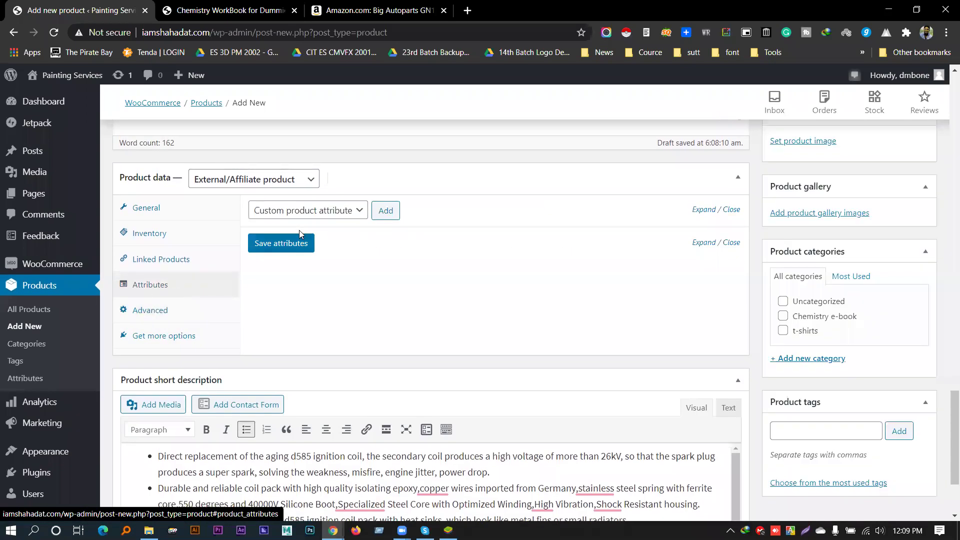
{"action": "key", "text": "alt+Tab"}
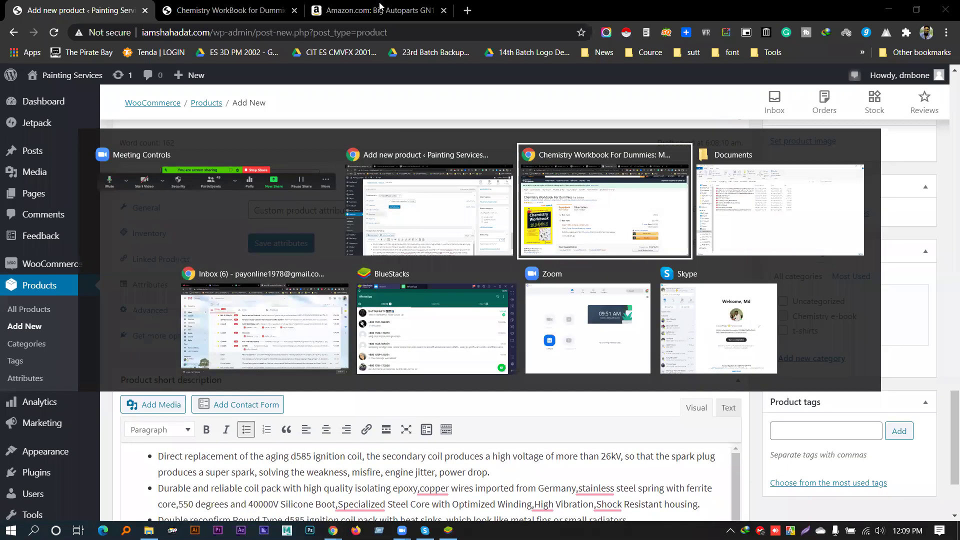
{"action": "key", "text": "alt+Tab"}
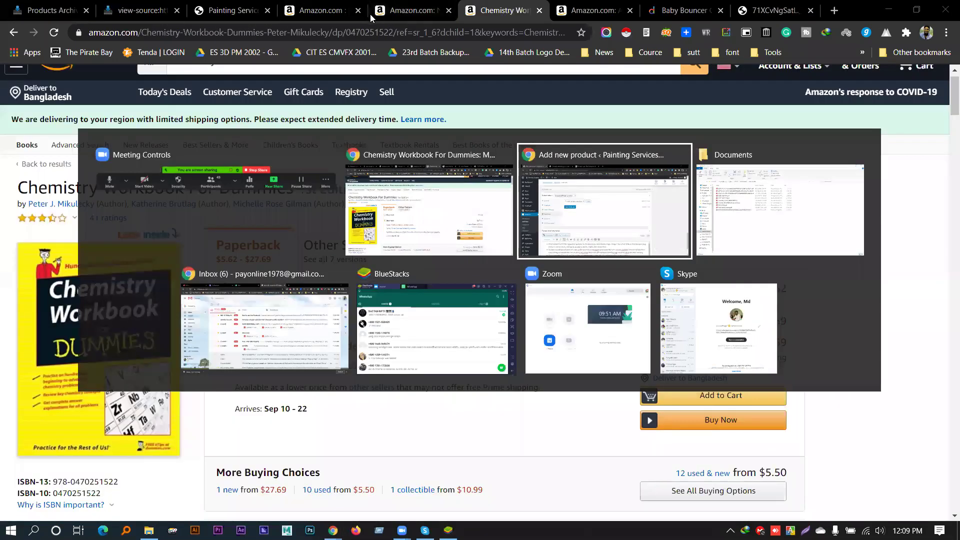
{"action": "key", "text": "alt+Tab"}
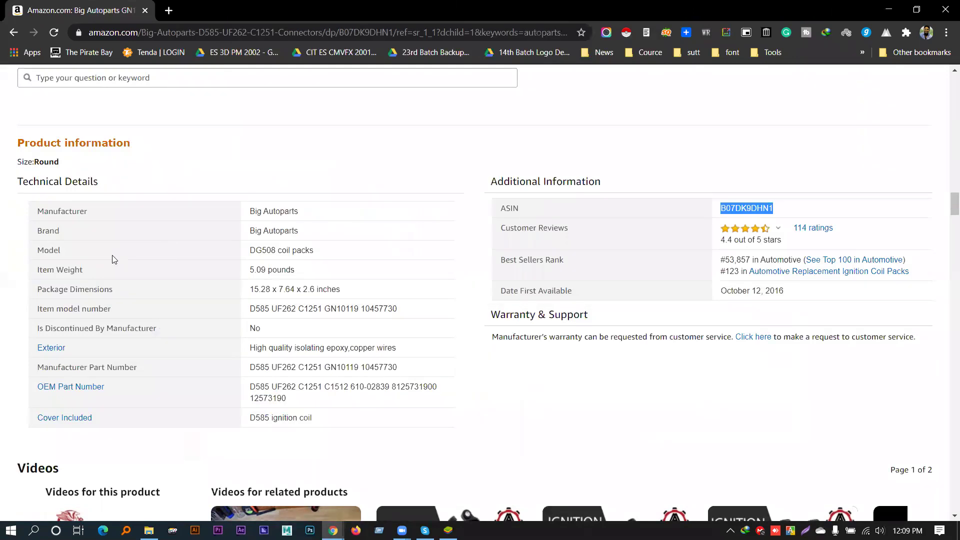
{"action": "left_click_drag", "start_coordinate": [49, 210], "coordinate": [259, 217]}
{"action": "left_click_drag", "start_coordinate": [213, 245], "coordinate": [315, 251]}
{"action": "left_click", "coordinate": [294, 246]}
{"action": "key", "text": "alt+Tab"}
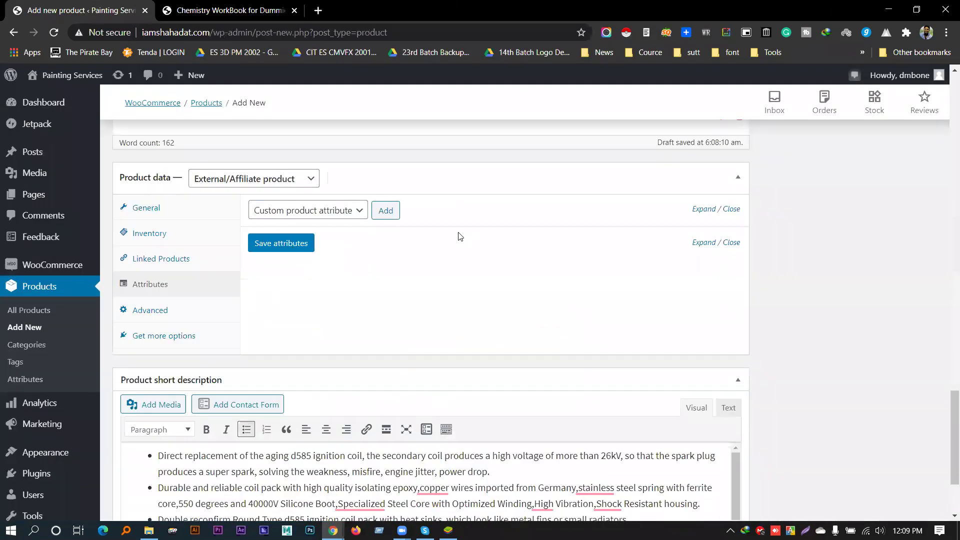
Add a custom attribute named Manufacturer with the value Big Autoparts
{"action": "left_click", "coordinate": [386, 210]}
{"action": "key", "text": "alt+Tab"}
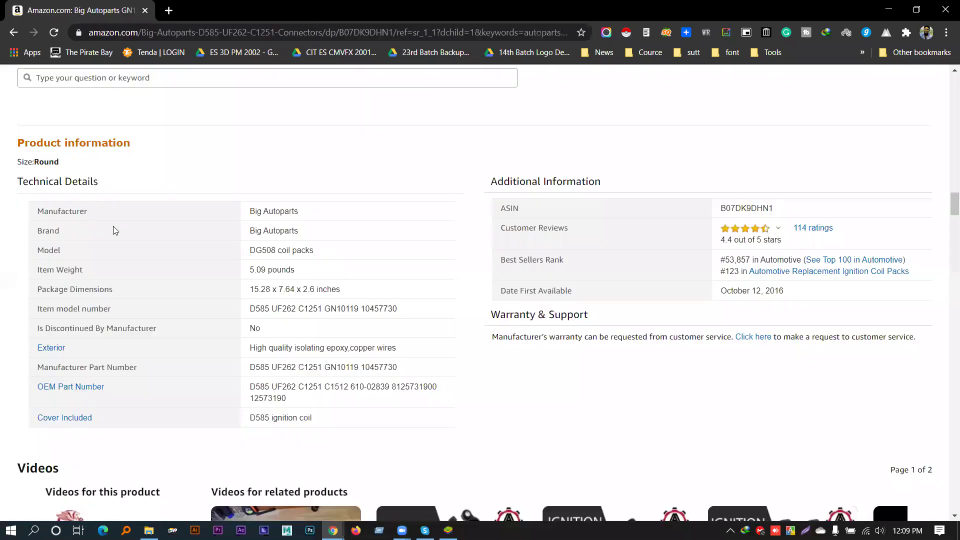
{"action": "double_click", "coordinate": [64, 213]}
{"action": "key", "text": "ctrl+c"}
{"action": "key", "text": "alt+Tab"}
{"action": "left_click", "coordinate": [335, 287]}
{"action": "key", "text": "ctrl+v"}
{"action": "key", "text": "alt+Tab"}
{"action": "left_click_drag", "start_coordinate": [255, 211], "coordinate": [285, 213]}
{"action": "key", "text": "ctrl+c"}
{"action": "key", "text": "alt+Tab"}
{"action": "left_click", "coordinate": [440, 310]}
{"action": "key", "text": "ctrl+v"}
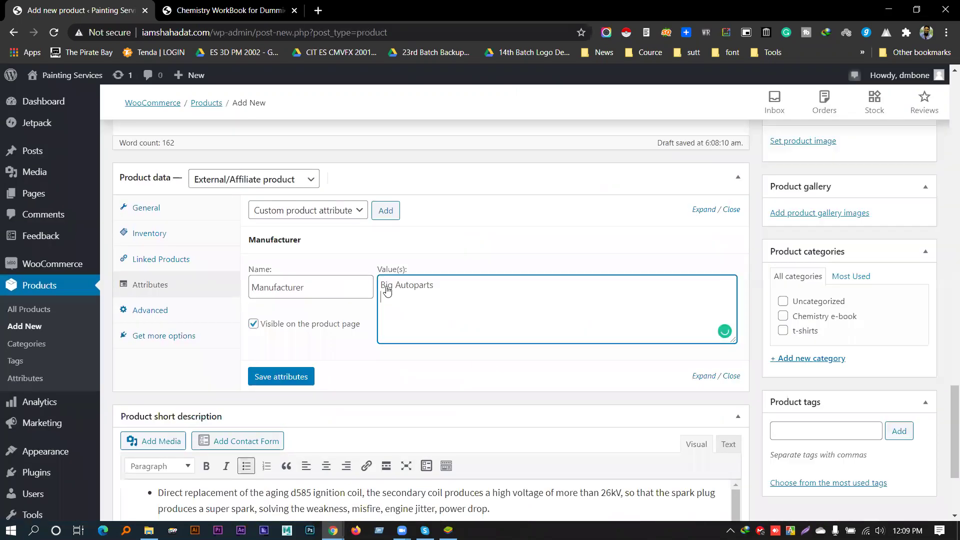
Add a second custom attribute named Brand with the value Big Autoparts
{"action": "key", "text": "alt+Tab"}
{"action": "double_click", "coordinate": [49, 231]}
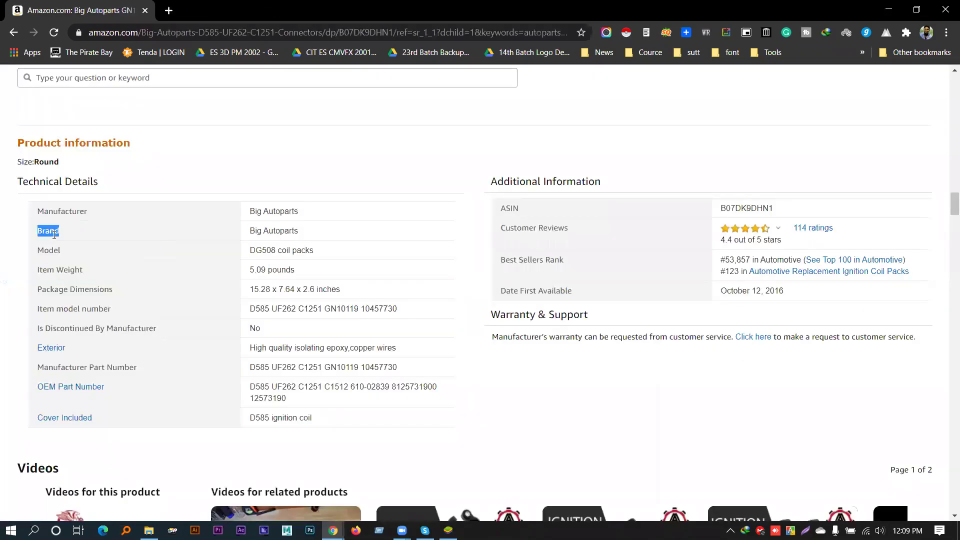
{"action": "key", "text": "ctrl+c"}
{"action": "key", "text": "alt+Tab"}
{"action": "left_click", "coordinate": [290, 422]}
{"action": "key", "text": "ctrl+v"}
{"action": "left_click", "coordinate": [194, 284]}
{"action": "key", "text": "alt+Tab"}
{"action": "left_click_drag", "start_coordinate": [249, 229], "coordinate": [303, 231]}
{"action": "key", "text": "ctrl+c"}
{"action": "key", "text": "alt+Tab"}
{"action": "left_click", "coordinate": [440, 432]}
{"action": "key", "text": "ctrl+v"}
Copy the word Model from the Amazon product details
{"action": "key", "text": "alt+Tab"}
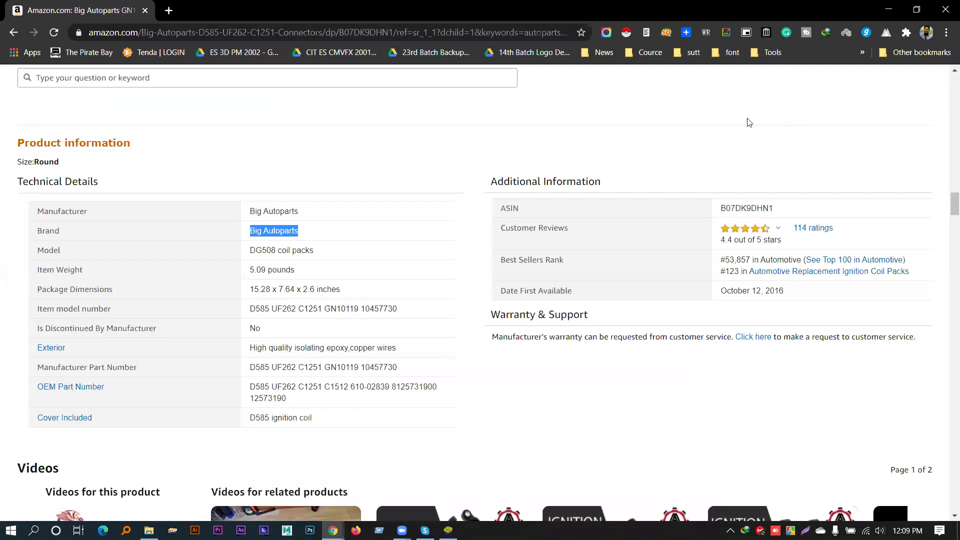
{"action": "left_click", "coordinate": [49, 247]}
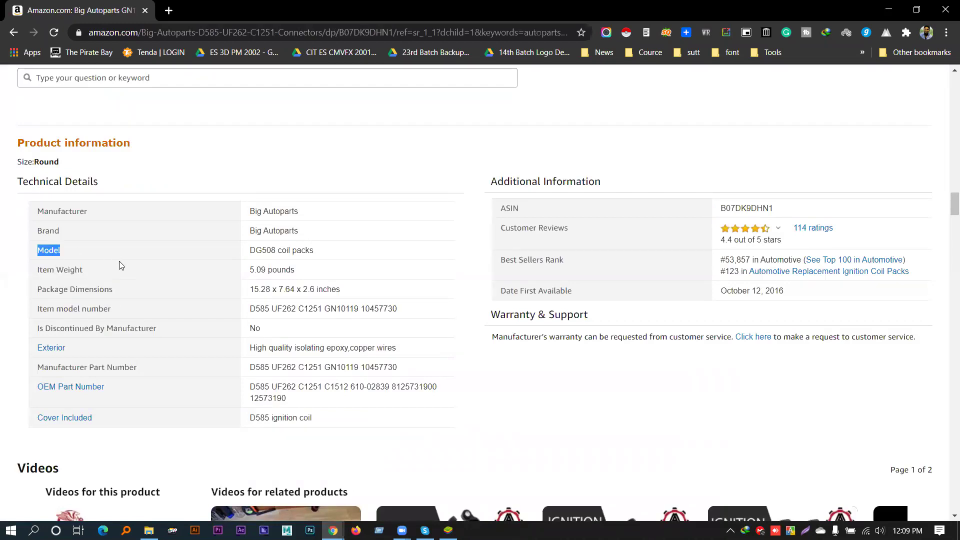
{"action": "key", "text": "ctrl+c"}
{"action": "key", "text": "alt+Tab"}
{"action": "scroll", "coordinate": [382, 251], "scroll_direction": "down", "scroll_amount": 3}
{"action": "scroll", "coordinate": [381, 251], "scroll_direction": "up", "scroll_amount": 5}
Add a custom attribute Model with the value 'DG508 coil packs' copied from Amazon
{"action": "left_click", "coordinate": [386, 272]}
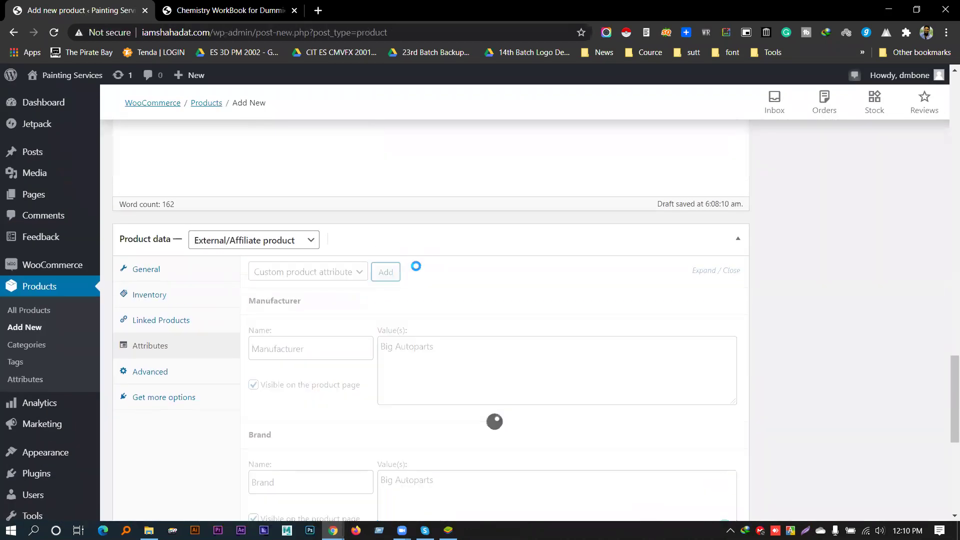
{"action": "scroll", "coordinate": [415, 265], "scroll_direction": "down", "scroll_amount": 4}
{"action": "scroll", "coordinate": [308, 354], "scroll_direction": "down", "scroll_amount": 1}
{"action": "left_click", "coordinate": [308, 366]}
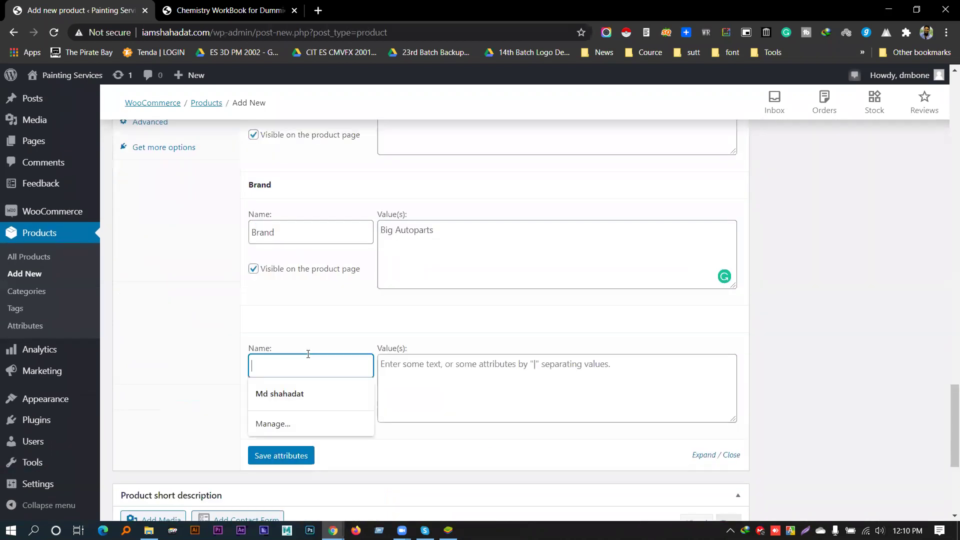
{"action": "key", "text": "ctrl+v"}
{"action": "key", "text": "Tab"}
{"action": "key", "text": "alt+Tab"}
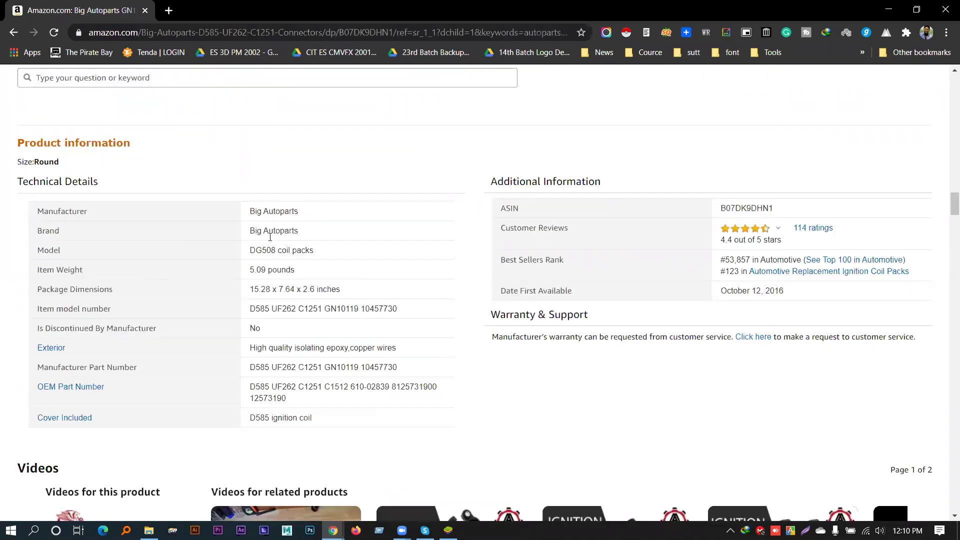
{"action": "left_click_drag", "start_coordinate": [250, 250], "coordinate": [298, 253]}
{"action": "key", "text": "ctrl+c"}
{"action": "key", "text": "alt+Tab"}
{"action": "key", "text": "ctrl+v"}
Add an Item Weight attribute with the value 5.09 pounds from the Amazon listing
{"action": "key", "text": "alt+Tab"}
{"action": "left_click_drag", "start_coordinate": [38, 270], "coordinate": [82, 273]}
{"action": "key", "text": "ctrl+c"}
{"action": "key", "text": "alt+Tab"}
{"action": "scroll", "coordinate": [480, 300], "scroll_direction": "down", "scroll_amount": 2}
{"action": "scroll", "coordinate": [386, 245], "scroll_direction": "up", "scroll_amount": 5}
{"action": "left_click", "coordinate": [386, 210]}
{"action": "scroll", "coordinate": [401, 317], "scroll_direction": "down", "scroll_amount": 5}
{"action": "left_click", "coordinate": [303, 429]}
{"action": "key", "text": "ctrl+v"}
{"action": "left_click", "coordinate": [413, 448]}
{"action": "key", "text": "alt+Tab"}
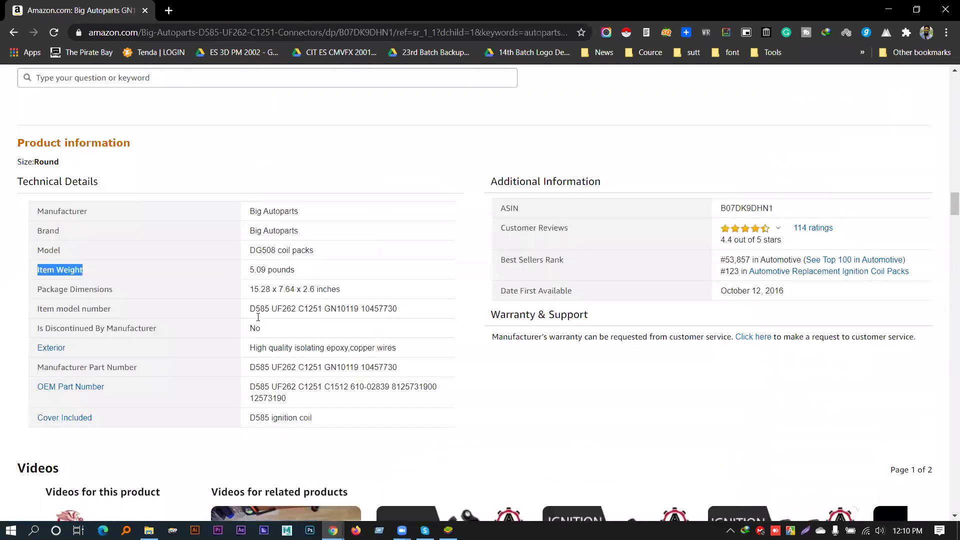
{"action": "left_click_drag", "start_coordinate": [250, 271], "coordinate": [297, 277]}
{"action": "key", "text": "ctrl+c"}
{"action": "key", "text": "alt+Tab"}
{"action": "key", "text": "ctrl+v"}
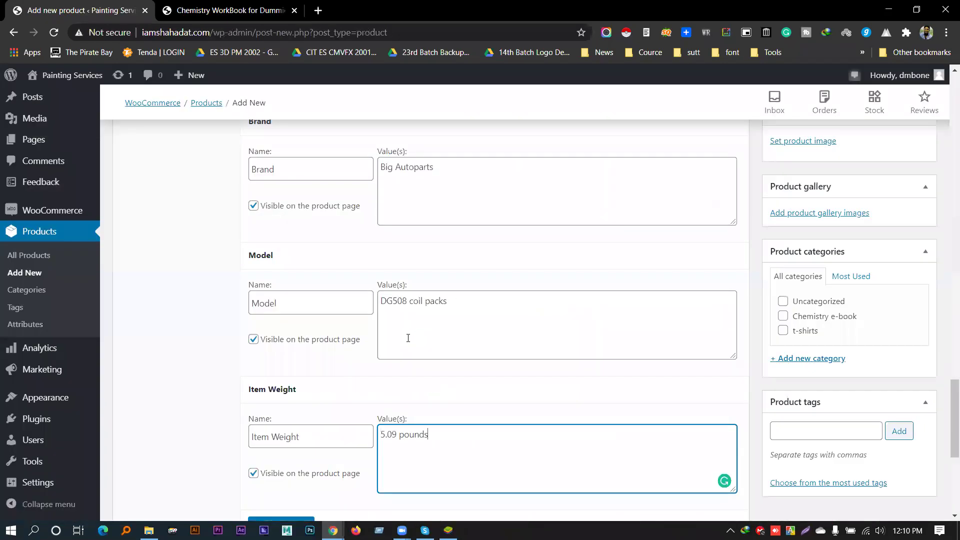
Add a Package Dimensions attribute with the value 15.28 x 7.64 x 2.6 inches
{"action": "key", "text": "alt+Tab"}
{"action": "double_click", "coordinate": [46, 290]}
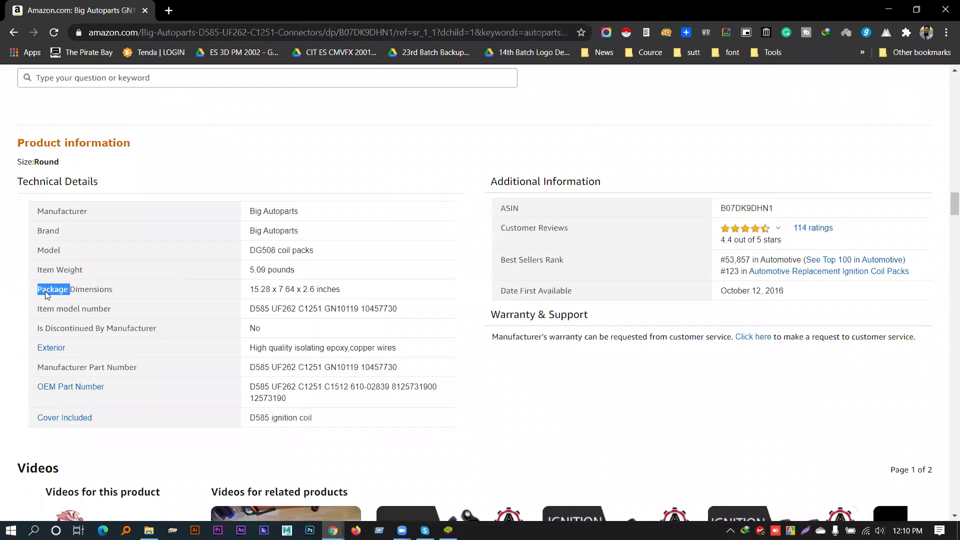
{"action": "key", "text": "ctrl+c"}
{"action": "key", "text": "alt+Tab"}
{"action": "scroll", "coordinate": [300, 303], "scroll_direction": "up", "scroll_amount": 6}
{"action": "left_click", "coordinate": [385, 207]}
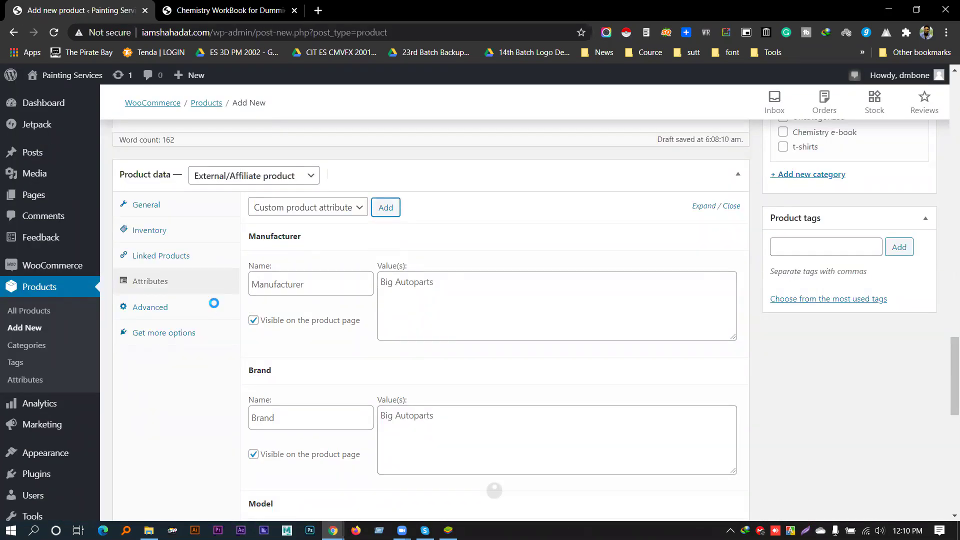
{"action": "scroll", "coordinate": [350, 320], "scroll_direction": "down", "scroll_amount": 5}
{"action": "left_click", "coordinate": [317, 381]}
{"action": "key", "text": "ctrl+v"}
{"action": "key", "text": "Tab"}
{"action": "key", "text": "alt+Tab"}
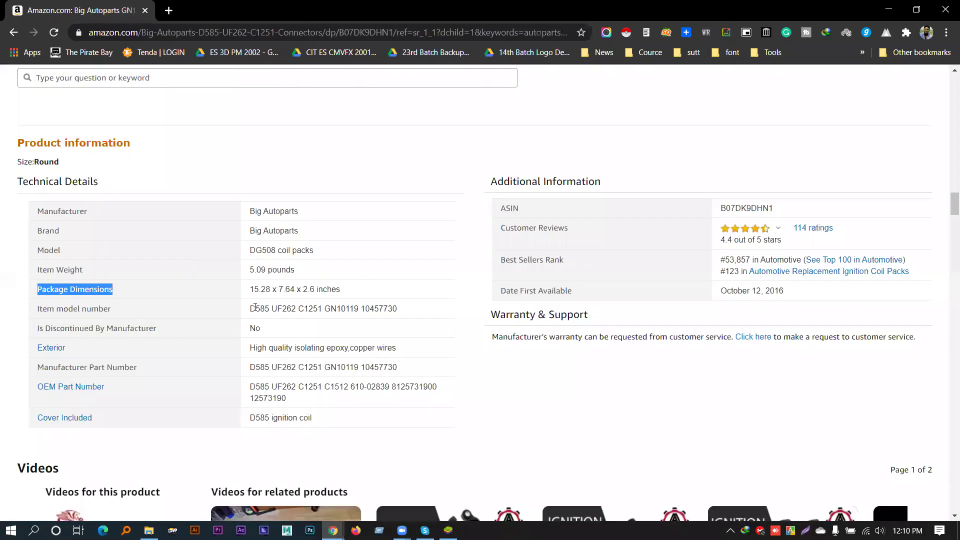
{"action": "left_click_drag", "start_coordinate": [250, 289], "coordinate": [339, 291]}
{"action": "key", "text": "ctrl+c"}
{"action": "key", "text": "alt+Tab"}
{"action": "key", "text": "ctrl+v"}
Add an Item model number attribute holding Amazon's full model number value
{"action": "key", "text": "alt+Tab"}
{"action": "left_click_drag", "start_coordinate": [36, 309], "coordinate": [111, 310]}
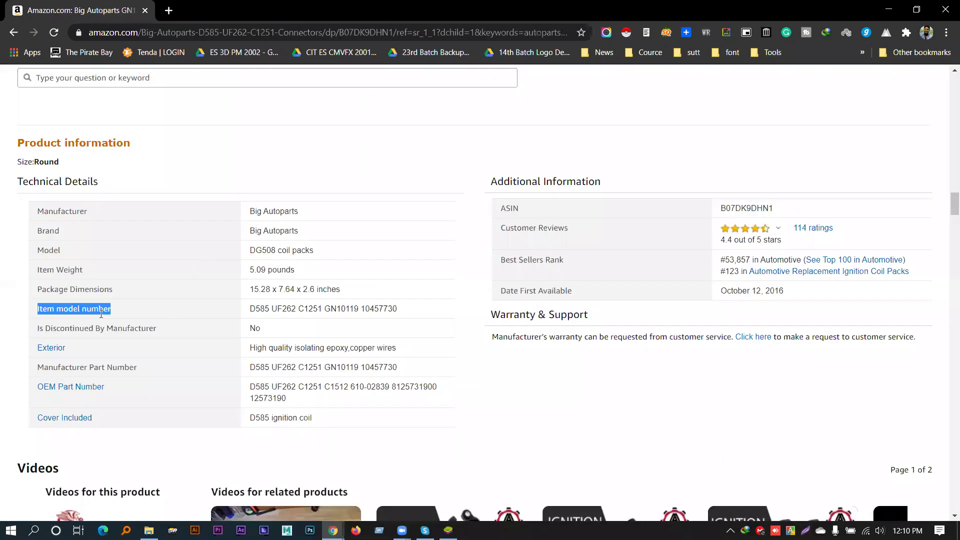
{"action": "key", "text": "ctrl+c"}
{"action": "key", "text": "alt+Tab"}
{"action": "scroll", "coordinate": [374, 201], "scroll_direction": "up", "scroll_amount": 9}
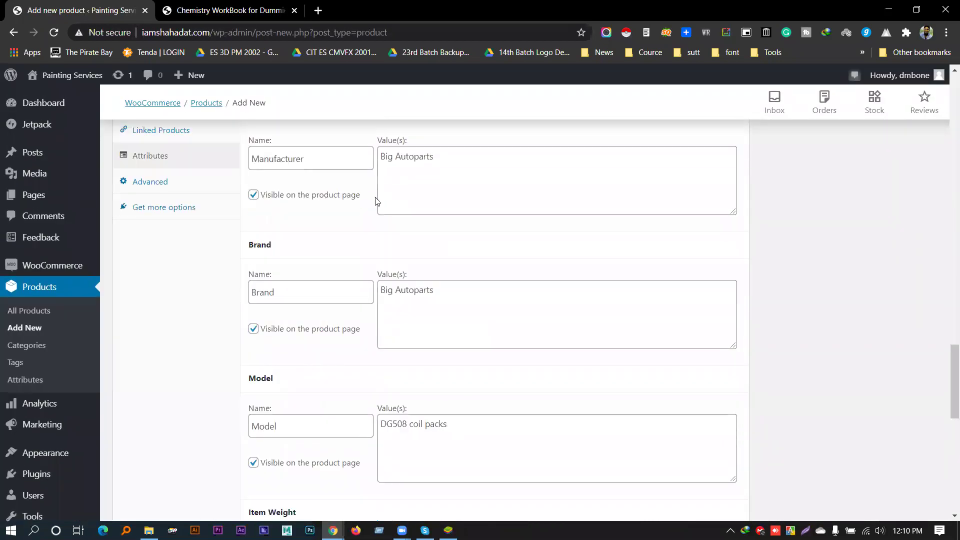
{"action": "left_click", "coordinate": [374, 200]}
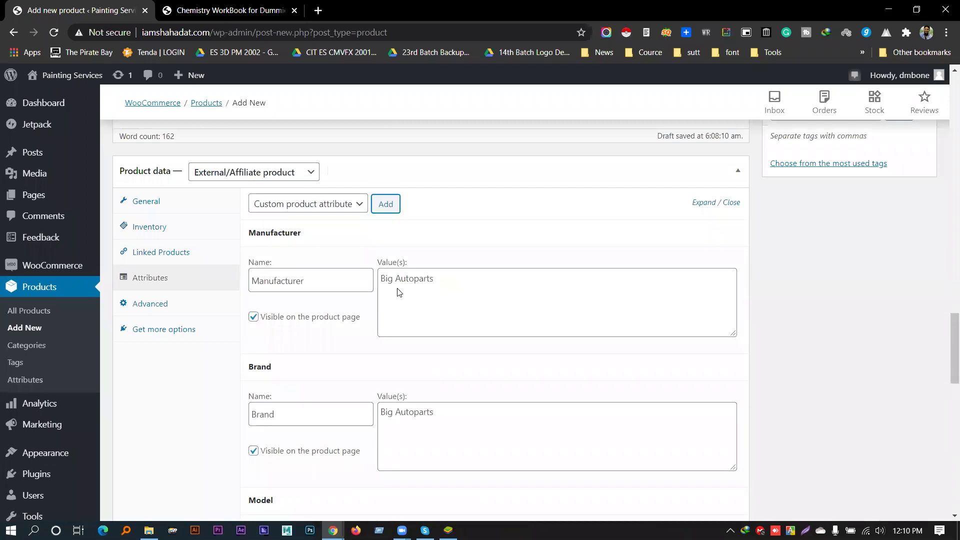
{"action": "scroll", "coordinate": [396, 291], "scroll_direction": "down", "scroll_amount": 10}
{"action": "scroll", "coordinate": [392, 299], "scroll_direction": "down", "scroll_amount": 3}
{"action": "left_click", "coordinate": [324, 262]}
{"action": "key", "text": "ctrl+v"}
{"action": "left_click", "coordinate": [399, 268]}
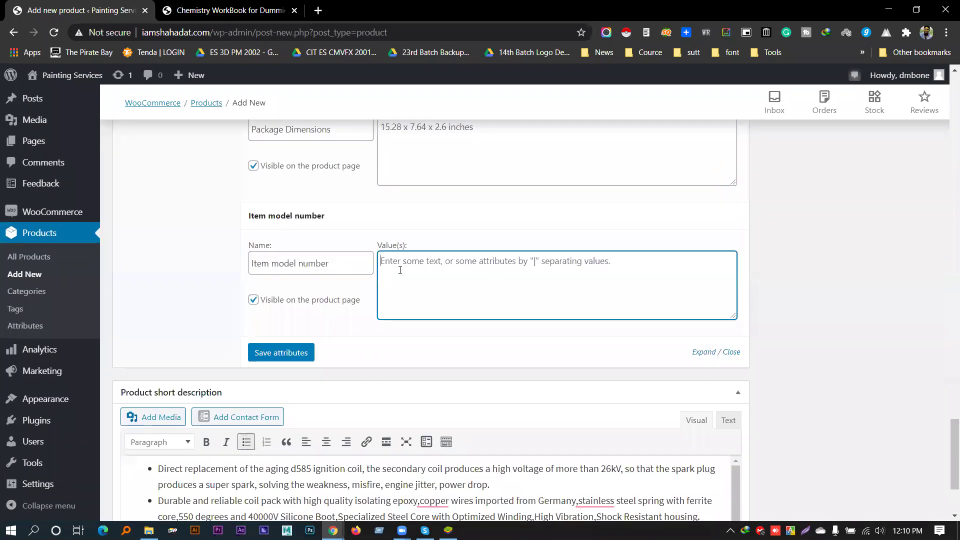
{"action": "key", "text": "alt+Tab"}
{"action": "left_click_drag", "start_coordinate": [251, 310], "coordinate": [387, 306]}
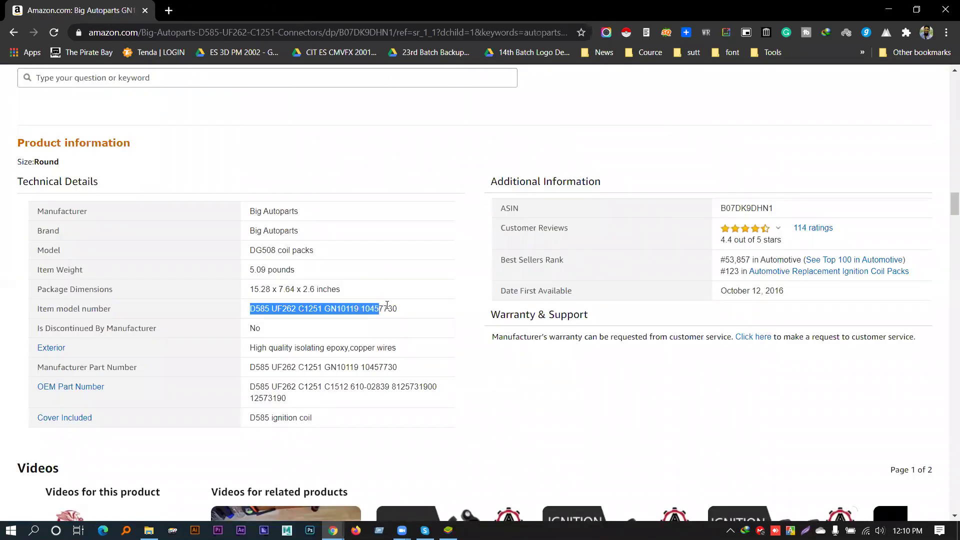
{"action": "key", "text": "ctrl+c"}
{"action": "key", "text": "alt+Tab"}
{"action": "left_click", "coordinate": [508, 296]}
{"action": "key", "text": "ctrl+v"}
Add a Manufacturer Part Number attribute with Amazon's part number and save the attributes
{"action": "key", "text": "alt+Tab"}
{"action": "left_click_drag", "start_coordinate": [46, 368], "coordinate": [124, 367]}
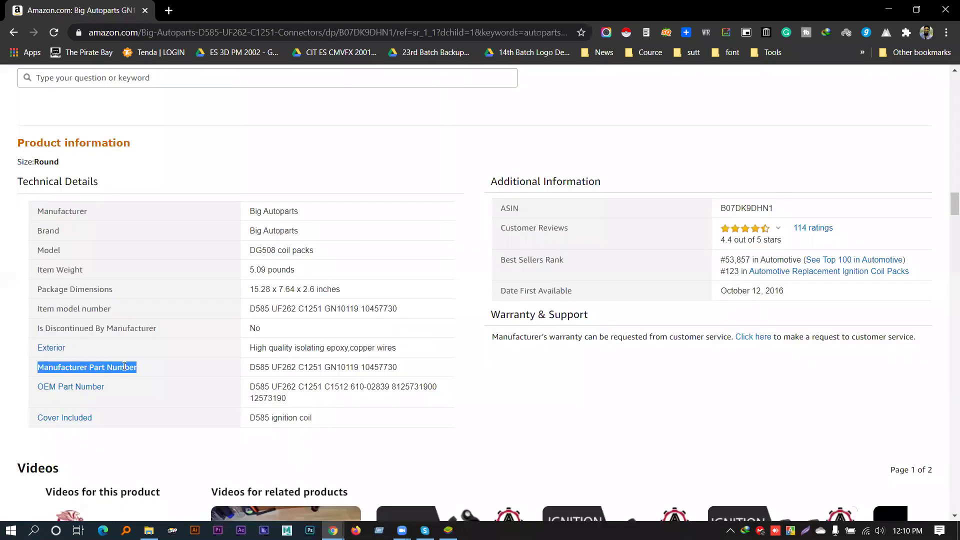
{"action": "key", "text": "ctrl+c"}
{"action": "key", "text": "alt+Tab"}
{"action": "scroll", "coordinate": [463, 297], "scroll_direction": "up", "scroll_amount": 15}
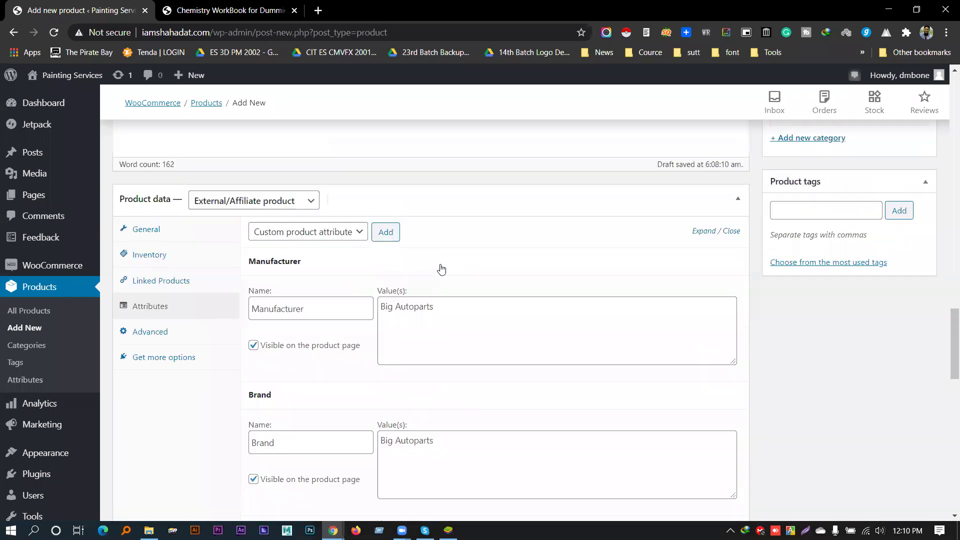
{"action": "scroll", "coordinate": [407, 356], "scroll_direction": "down", "scroll_amount": 15}
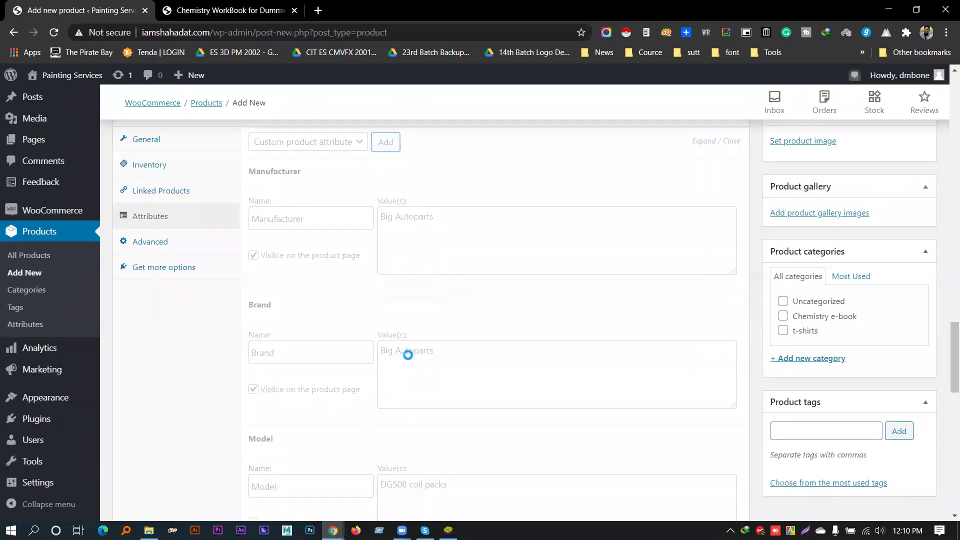
{"action": "scroll", "coordinate": [398, 355], "scroll_direction": "down", "scroll_amount": 8}
{"action": "scroll", "coordinate": [315, 225], "scroll_direction": "up", "scroll_amount": 4}
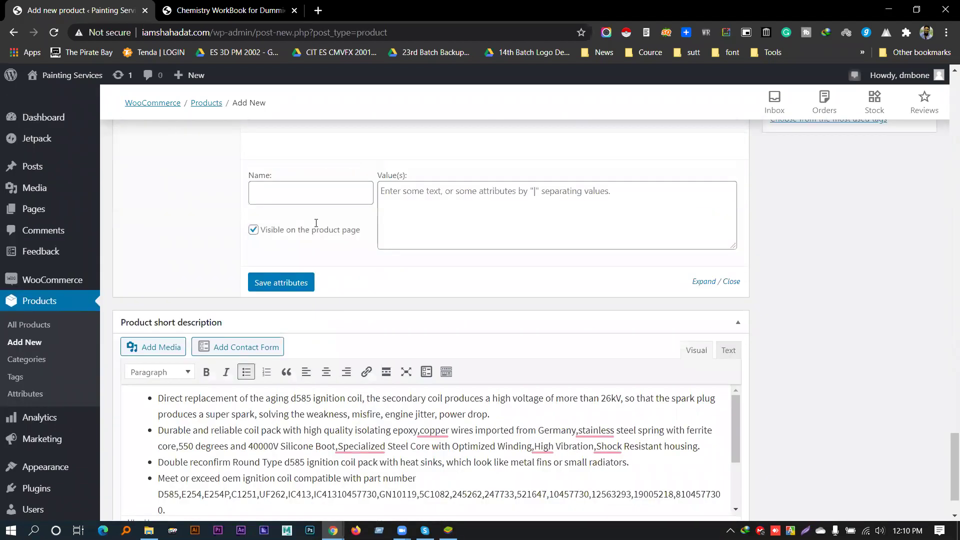
{"action": "left_click", "coordinate": [307, 250]}
{"action": "key", "text": "ctrl+v"}
{"action": "key", "text": "alt+Tab"}
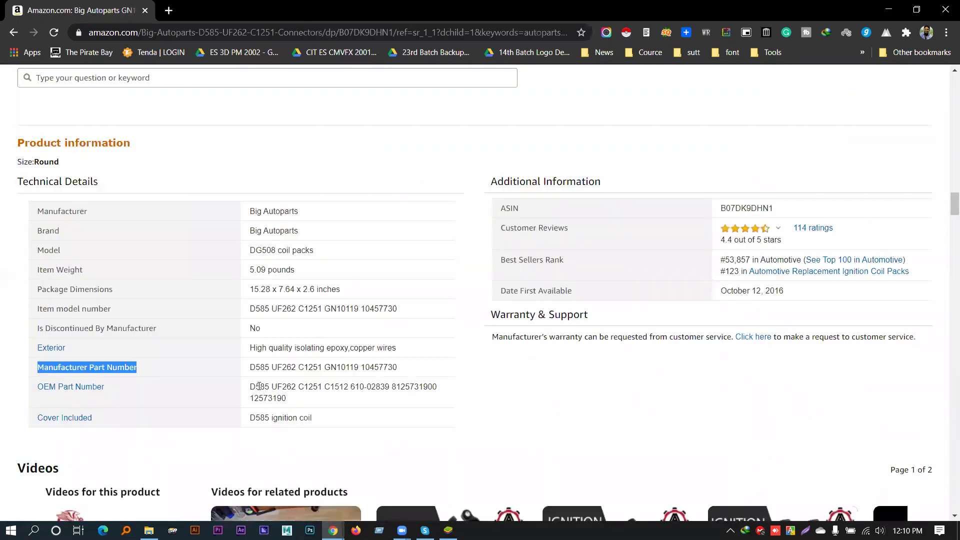
{"action": "triple_click", "coordinate": [260, 387]}
{"action": "left_click_drag", "start_coordinate": [250, 367], "coordinate": [398, 367]}
{"action": "key", "text": "ctrl+c"}
{"action": "key", "text": "alt+Tab"}
{"action": "left_click", "coordinate": [463, 305]}
{"action": "key", "text": "ctrl+v"}
{"action": "left_click", "coordinate": [312, 338]}
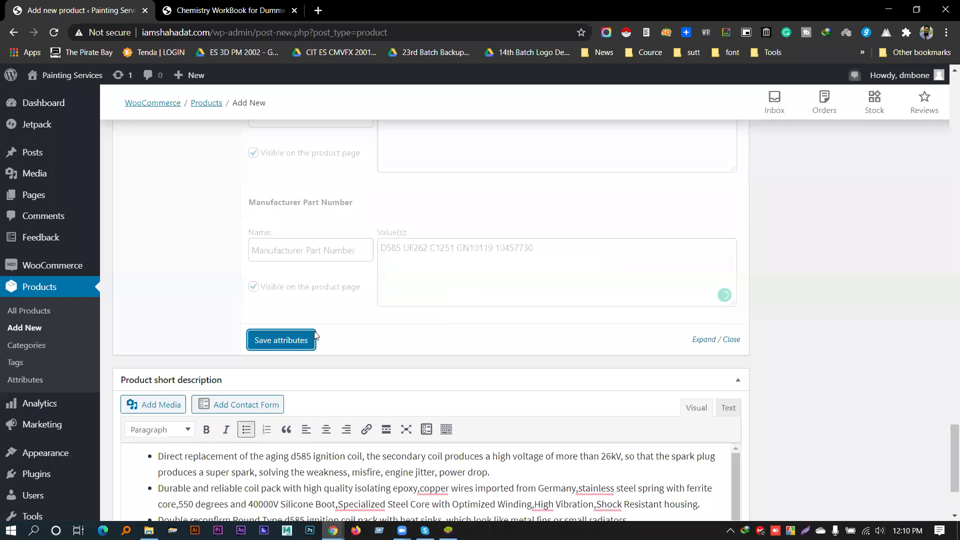
{"action": "key", "text": "alt+Tab"}
{"action": "scroll", "coordinate": [403, 275], "scroll_direction": "down", "scroll_amount": 10}
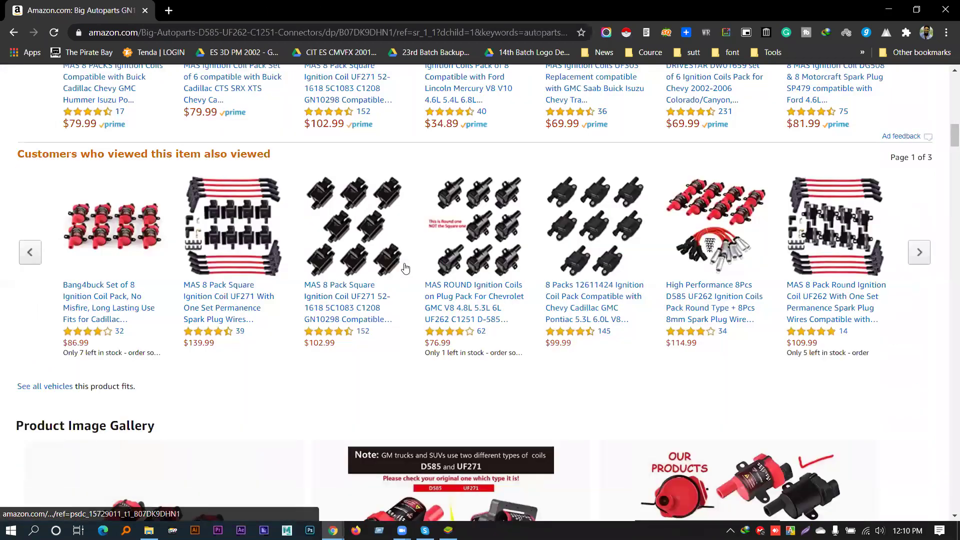
Save the first Amazon coil pack image as 1.jpg in the Divi folder
{"action": "scroll", "coordinate": [406, 269], "scroll_direction": "up", "scroll_amount": 15}
{"action": "scroll", "coordinate": [268, 316], "scroll_direction": "down", "scroll_amount": 1}
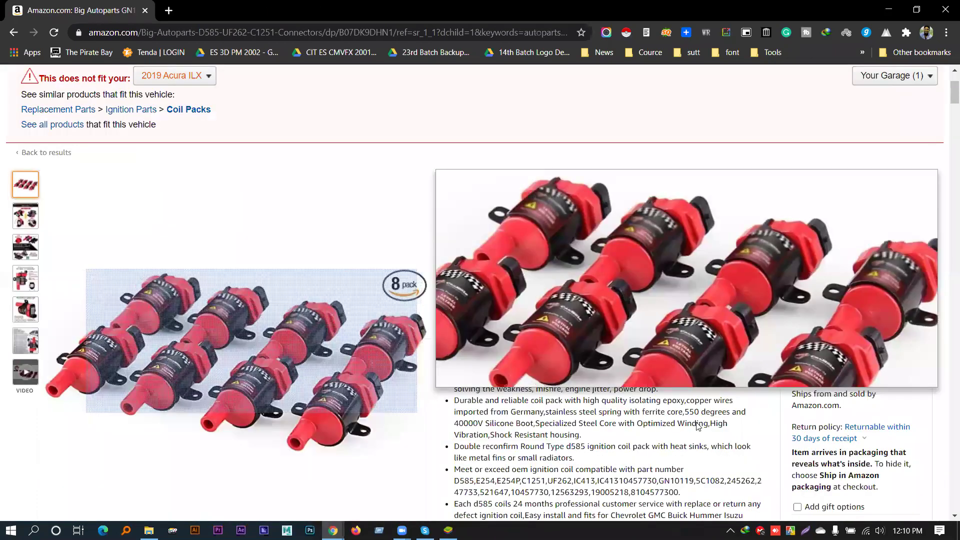
{"action": "left_click", "coordinate": [251, 340]}
{"action": "right_click", "coordinate": [454, 275]}
{"action": "left_click", "coordinate": [228, 469]}
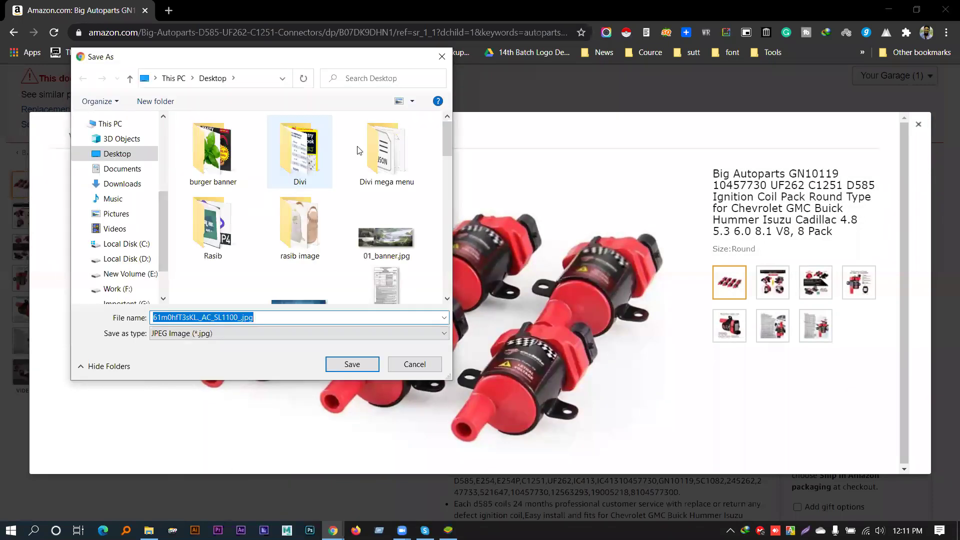
{"action": "left_click", "coordinate": [386, 150]}
{"action": "double_click", "coordinate": [224, 233]}
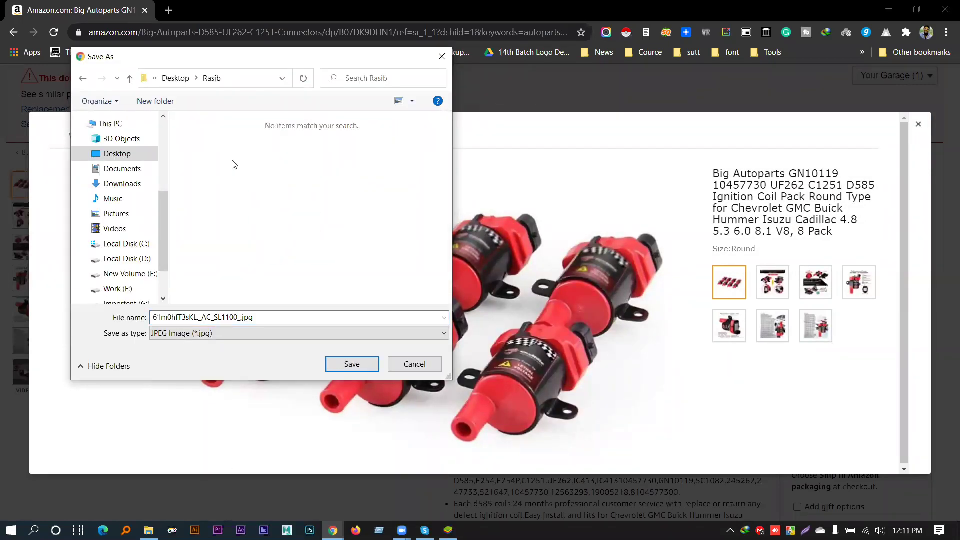
{"action": "left_click", "coordinate": [130, 79]}
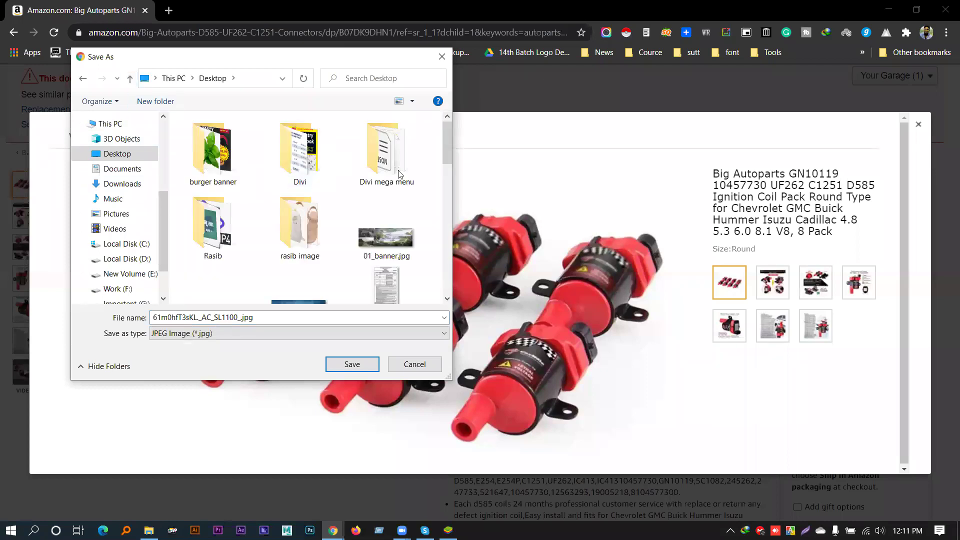
{"action": "double_click", "coordinate": [299, 151]}
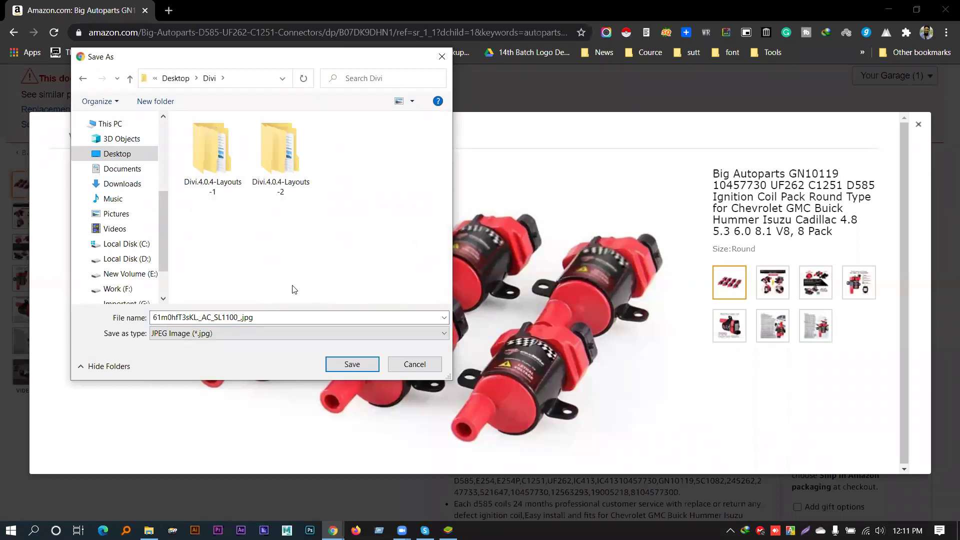
{"action": "type", "text": "1"}
{"action": "left_click", "coordinate": [341, 366]}
Save the second and third product images as 2.jpg and 3.jpg
{"action": "left_click", "coordinate": [771, 283]}
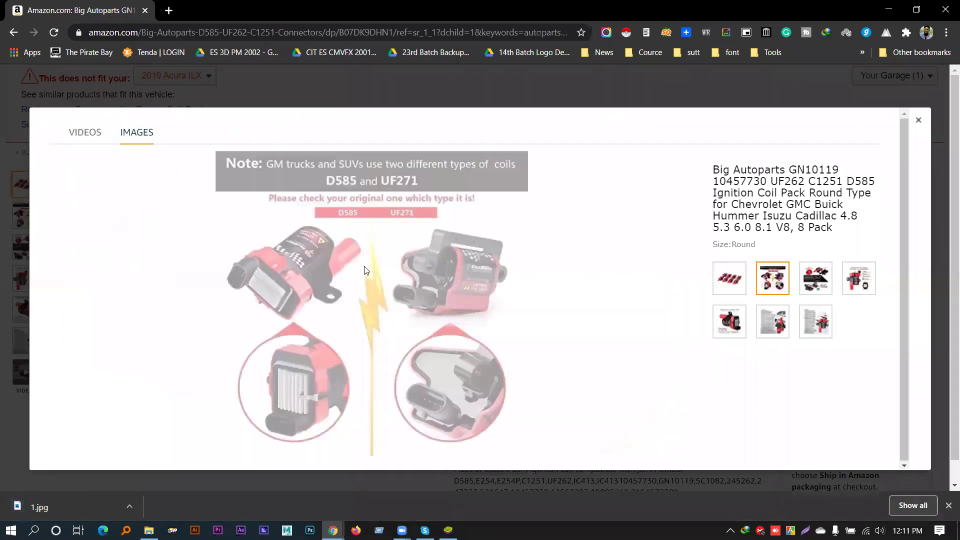
{"action": "right_click", "coordinate": [364, 263]}
{"action": "left_click", "coordinate": [402, 288]}
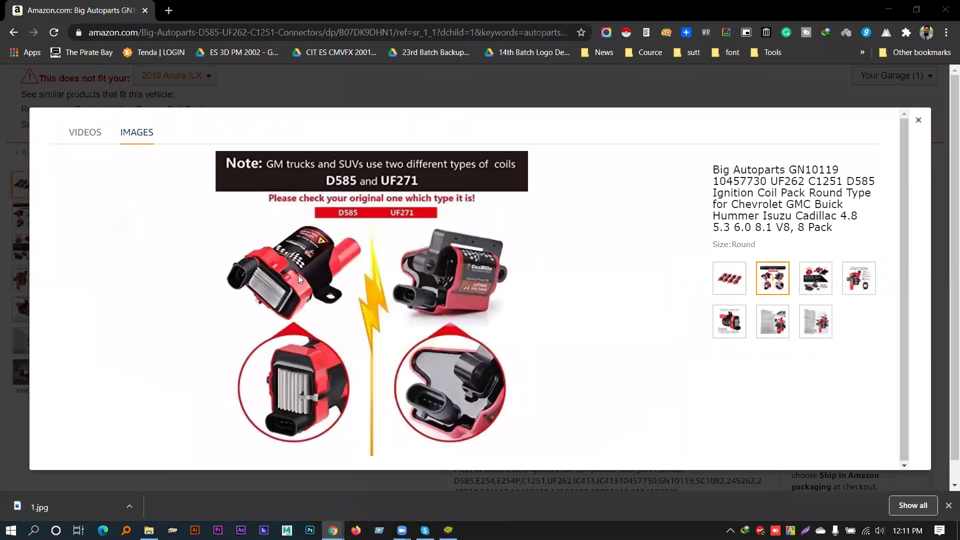
{"action": "type", "text": "2"}
{"action": "left_click", "coordinate": [343, 364]}
{"action": "left_click", "coordinate": [824, 286]}
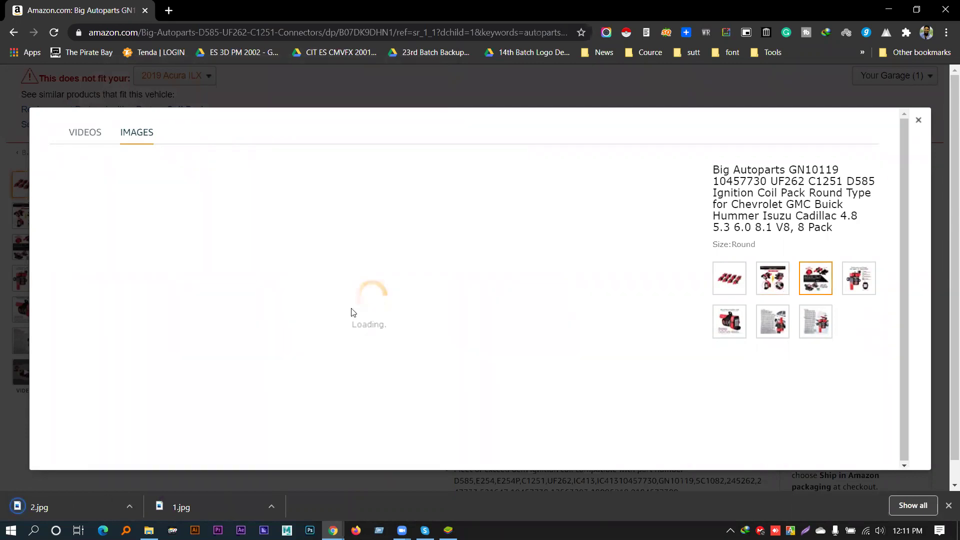
{"action": "right_click", "coordinate": [373, 258]}
{"action": "left_click", "coordinate": [387, 278]}
{"action": "type", "text": "3"}
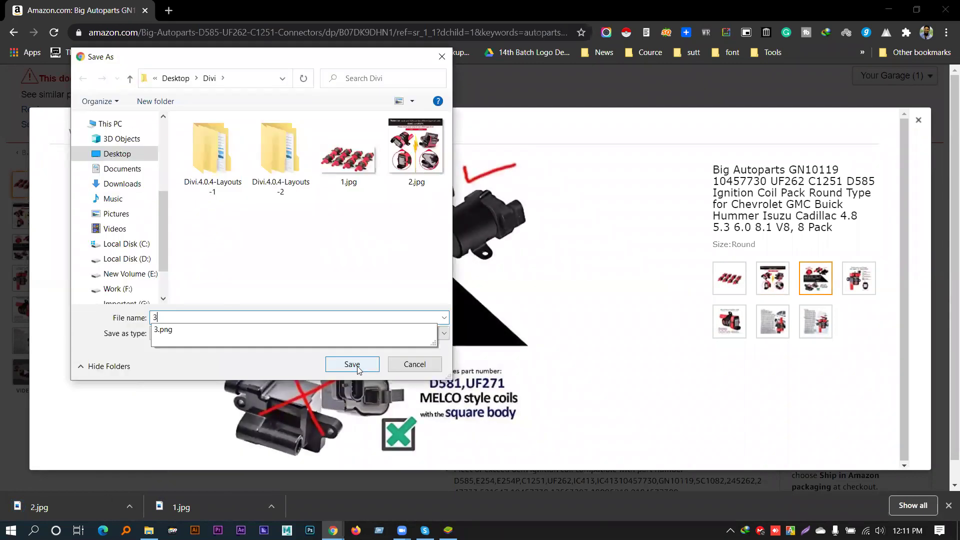
{"action": "left_click", "coordinate": [353, 366]}
Save the fourth and fifth images as 4.jpg and 5.jpg, then close the image viewer
{"action": "left_click", "coordinate": [855, 291]}
{"action": "right_click", "coordinate": [353, 273]}
{"action": "left_click", "coordinate": [383, 292]}
{"action": "type", "text": "4"}
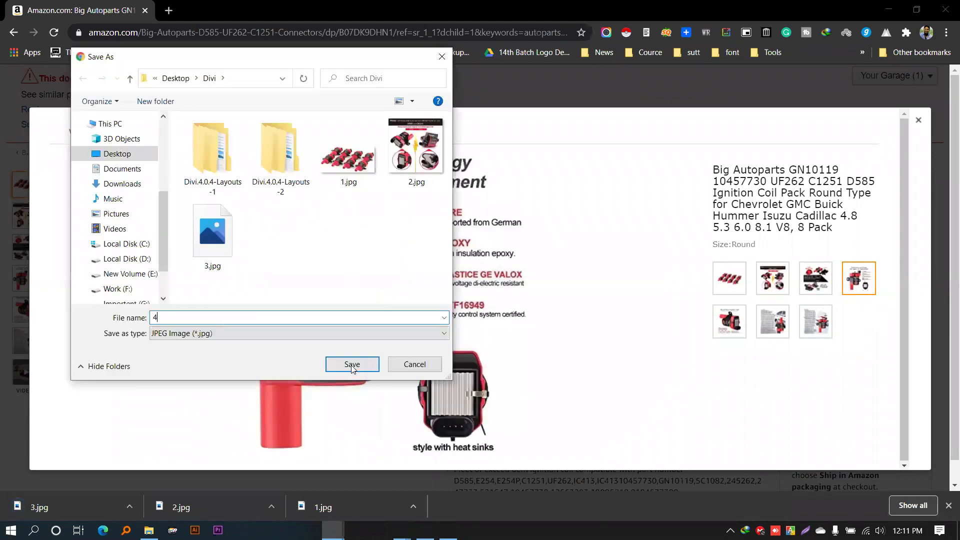
{"action": "left_click", "coordinate": [345, 366]}
{"action": "left_click", "coordinate": [729, 322]}
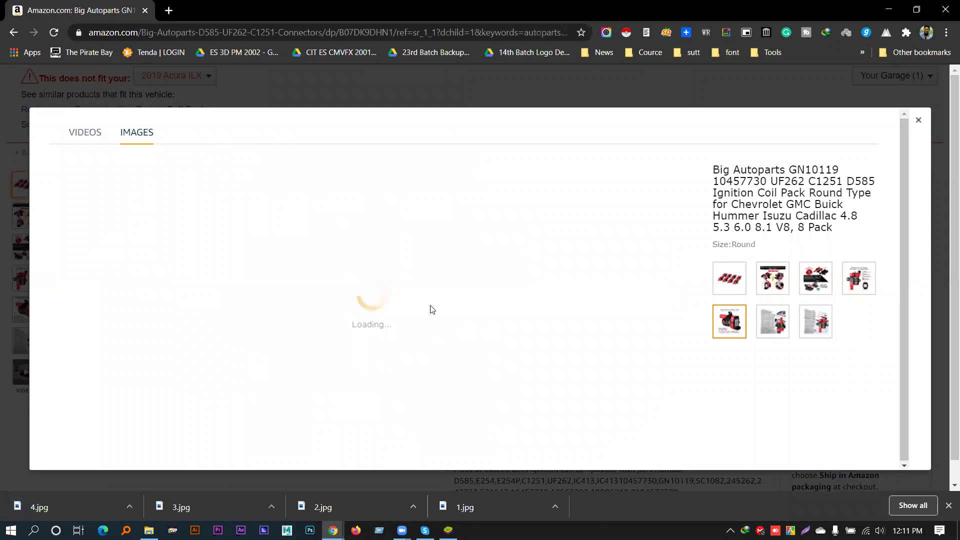
{"action": "right_click", "coordinate": [460, 283]}
{"action": "left_click", "coordinate": [493, 303]}
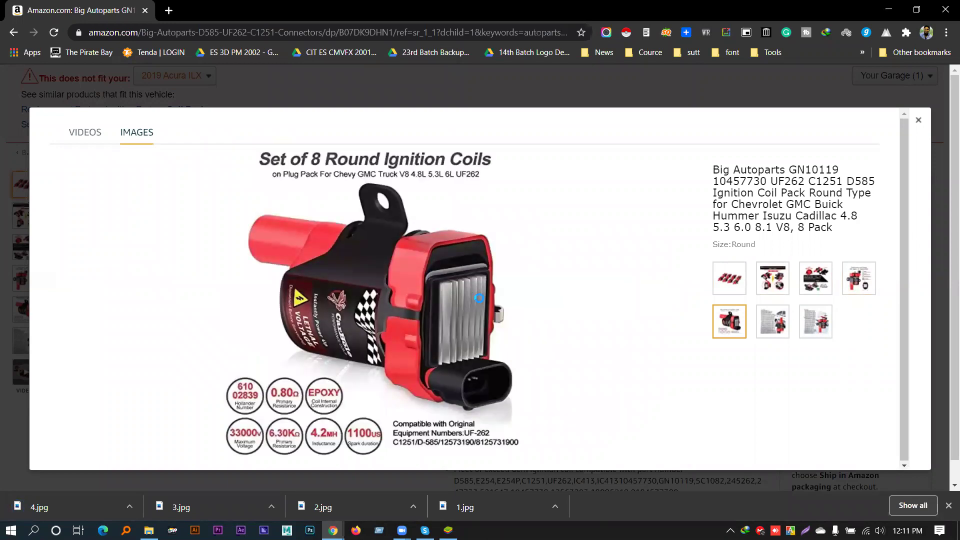
{"action": "type", "text": "5"}
{"action": "key", "text": "Return"}
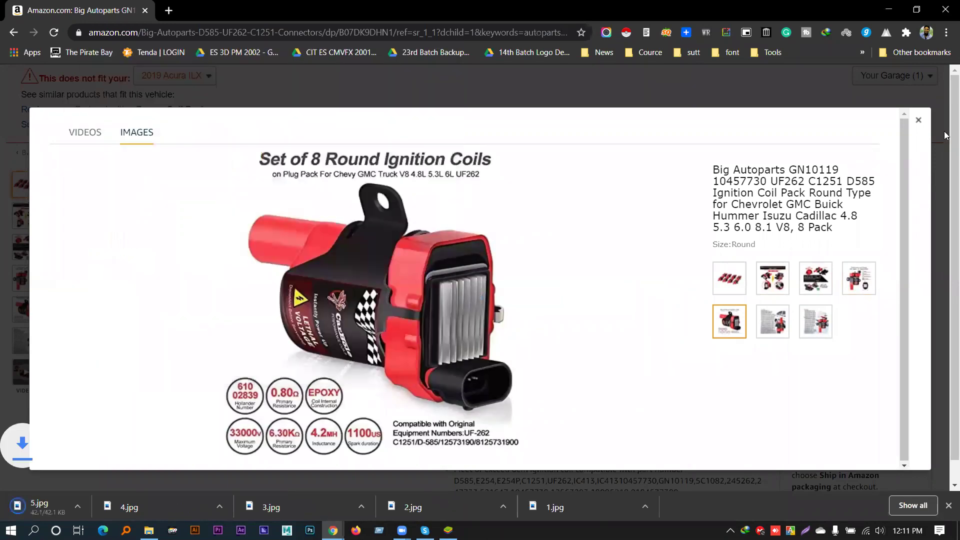
{"action": "left_click", "coordinate": [919, 120]}
Upload the red ignition coil photo 1.jpg and set it as the product image
{"action": "key", "text": "alt+Tab"}
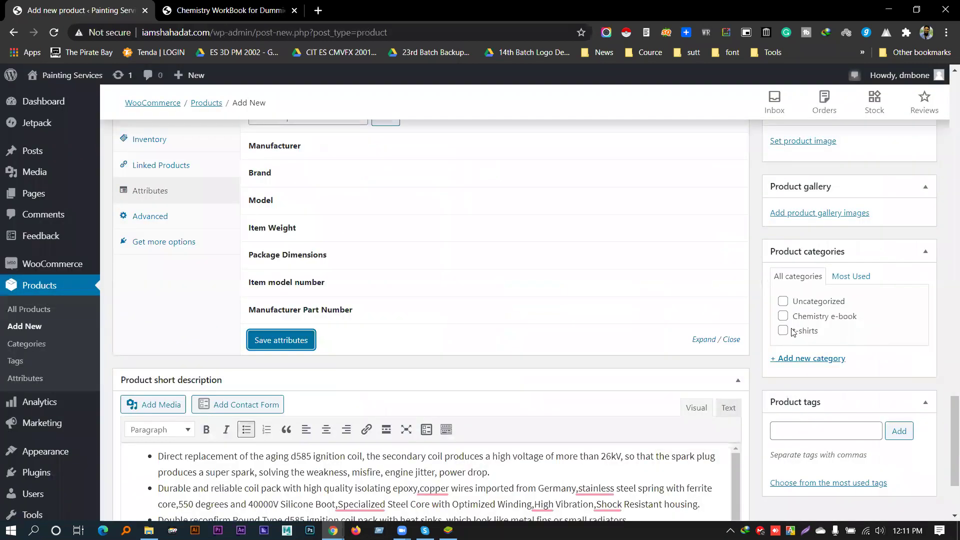
{"action": "scroll", "coordinate": [797, 325], "scroll_direction": "up", "scroll_amount": 15}
{"action": "scroll", "coordinate": [813, 314], "scroll_direction": "down", "scroll_amount": 4}
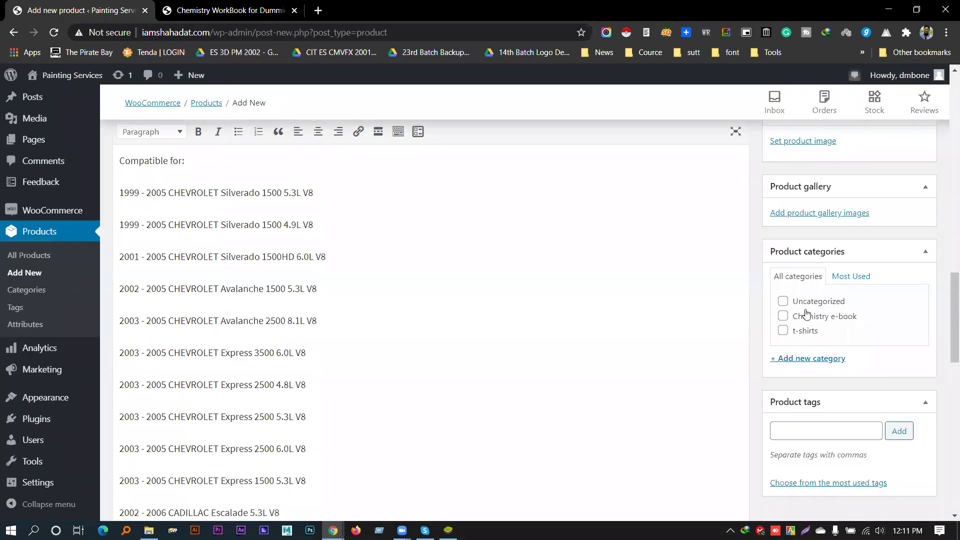
{"action": "scroll", "coordinate": [779, 283], "scroll_direction": "up", "scroll_amount": 15}
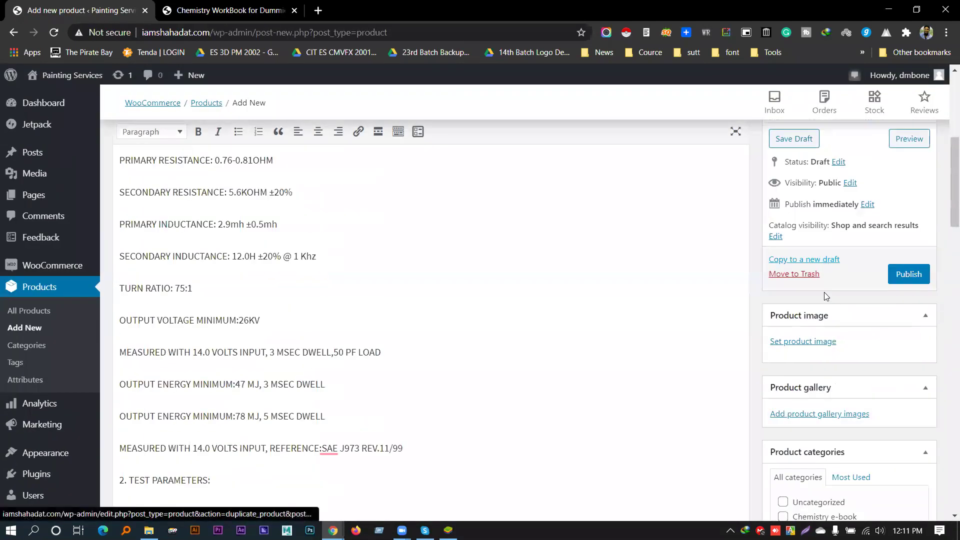
{"action": "left_click", "coordinate": [797, 345]}
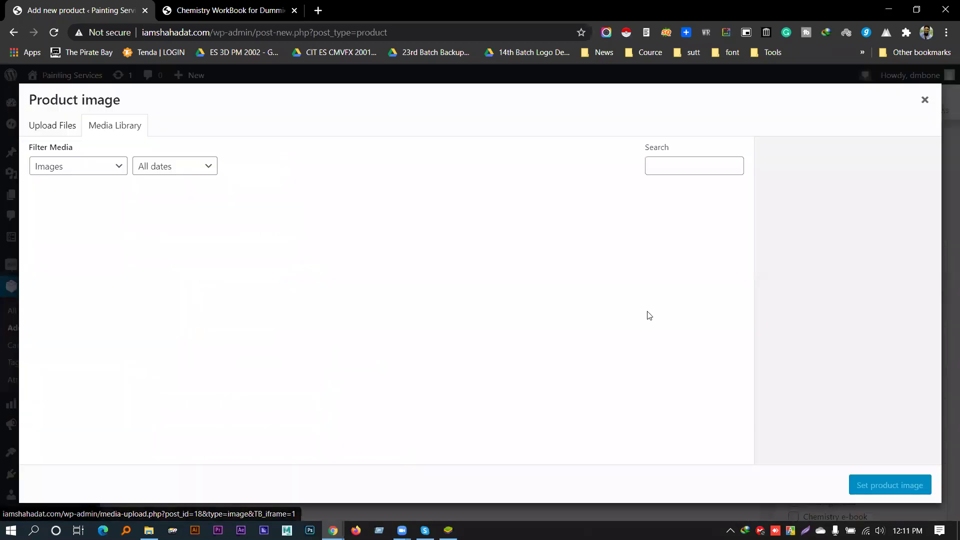
{"action": "left_click", "coordinate": [472, 297]}
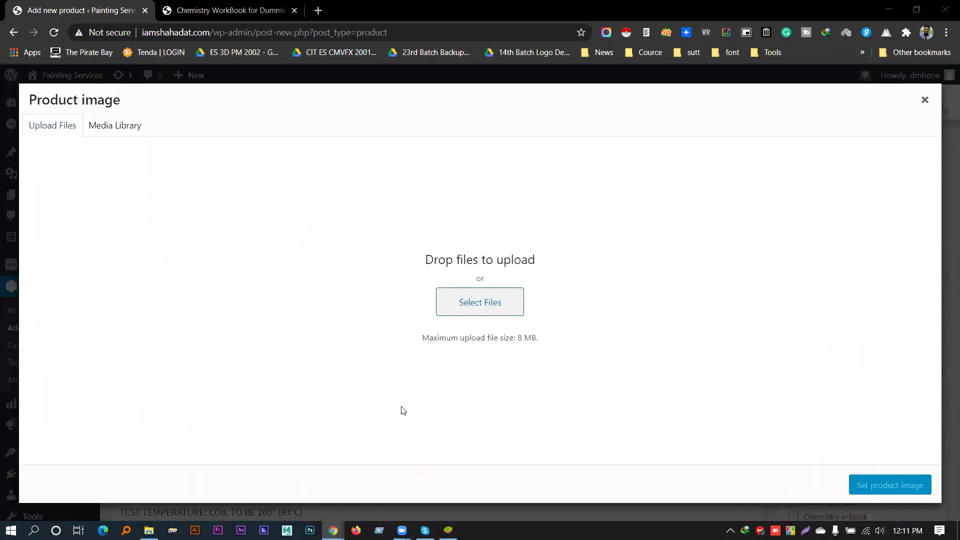
{"action": "left_click", "coordinate": [377, 170]}
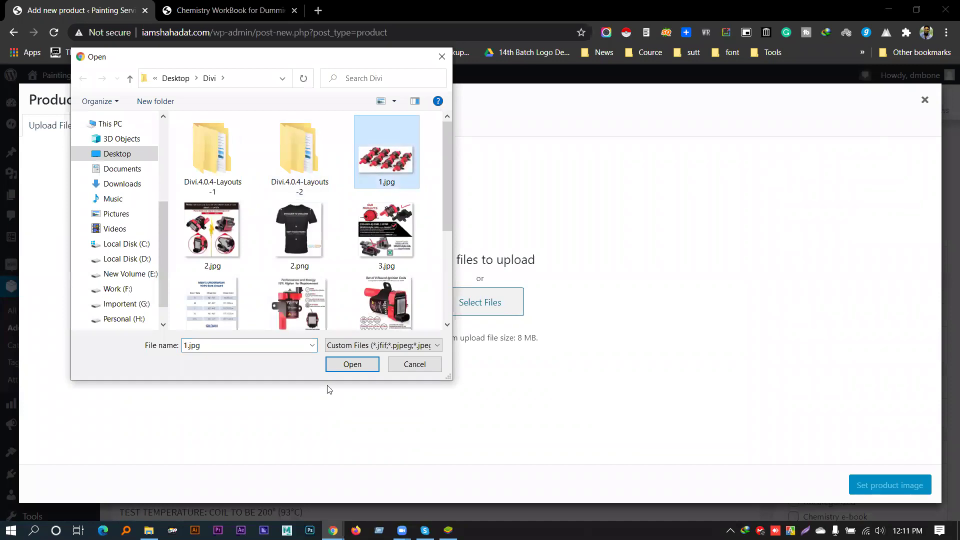
{"action": "left_click", "coordinate": [336, 364]}
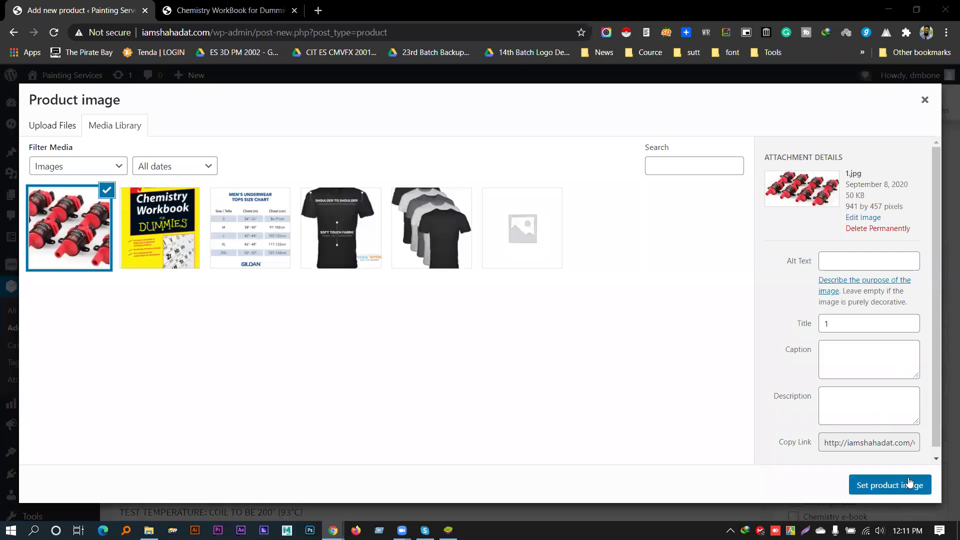
{"action": "left_click", "coordinate": [909, 485]}
Upload 2.jpg, 3.jpg, 4.jpg and 5.jpg together and add them to the product gallery
{"action": "scroll", "coordinate": [873, 325], "scroll_direction": "down", "scroll_amount": 5}
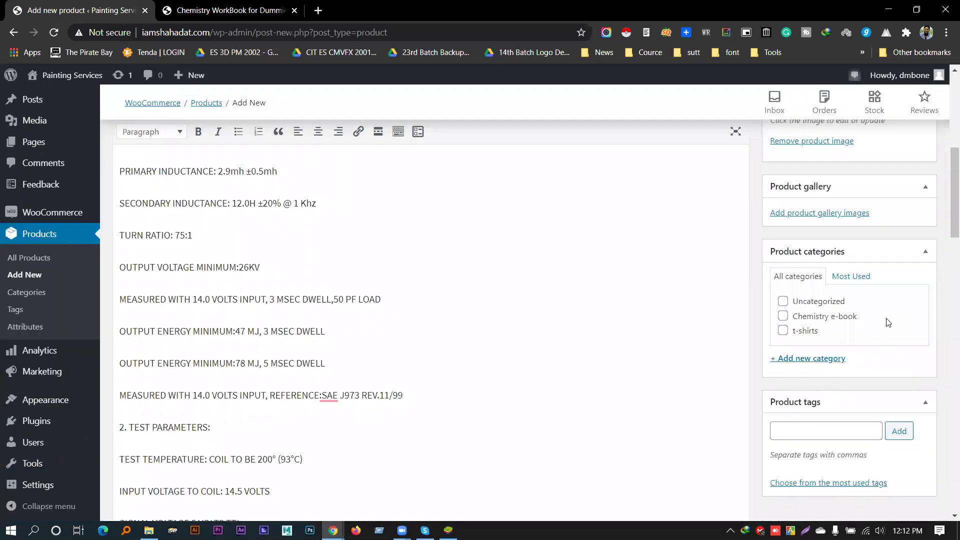
{"action": "scroll", "coordinate": [861, 358], "scroll_direction": "down", "scroll_amount": 2}
{"action": "scroll", "coordinate": [873, 336], "scroll_direction": "up", "scroll_amount": 7}
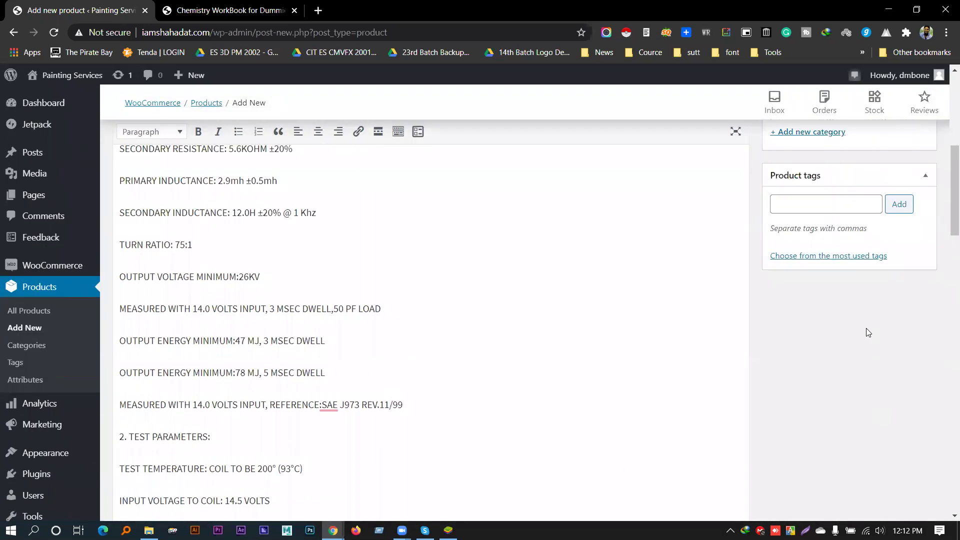
{"action": "scroll", "coordinate": [864, 332], "scroll_direction": "down", "scroll_amount": 4}
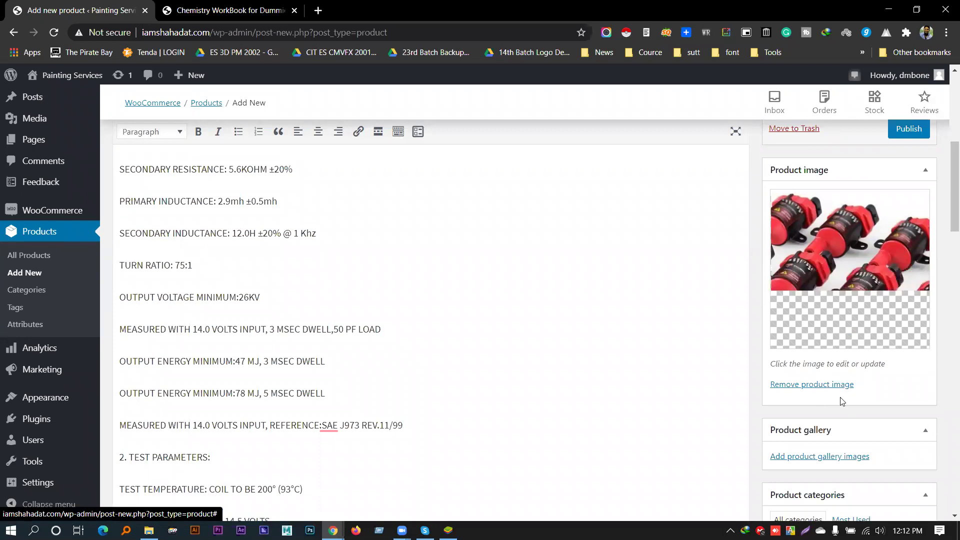
{"action": "left_click", "coordinate": [828, 425]}
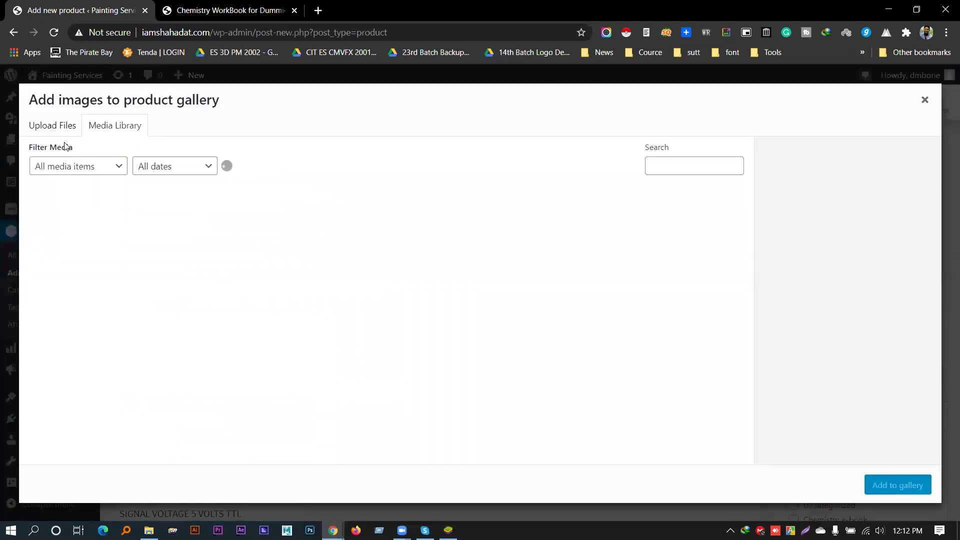
{"action": "left_click", "coordinate": [54, 127]}
{"action": "left_click", "coordinate": [474, 314]}
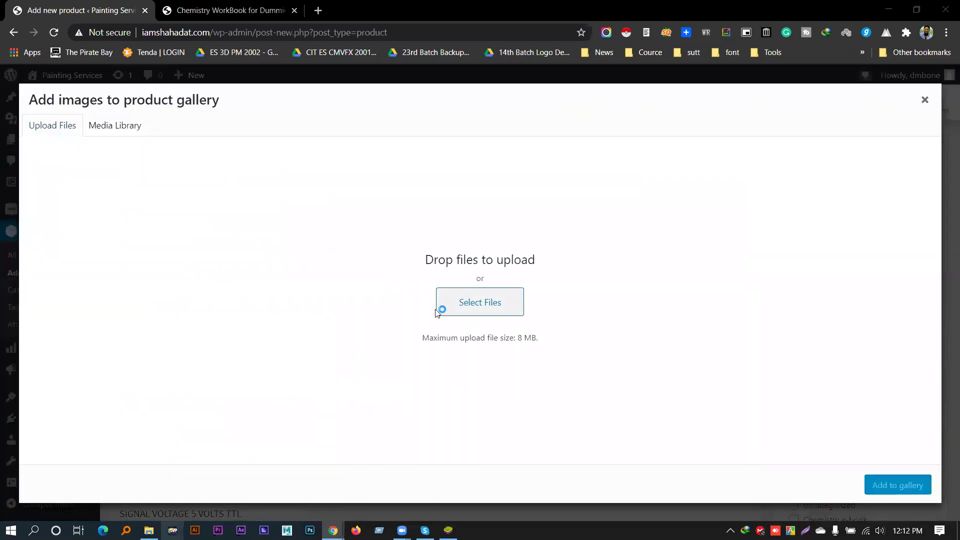
{"action": "left_click", "coordinate": [213, 235]}
{"action": "left_click", "coordinate": [381, 317], "text": "ctrl"}
{"action": "left_click", "coordinate": [326, 304], "text": "ctrl"}
{"action": "left_click", "coordinate": [370, 225], "text": "ctrl"}
{"action": "scroll", "coordinate": [352, 236], "scroll_direction": "down", "scroll_amount": 2}
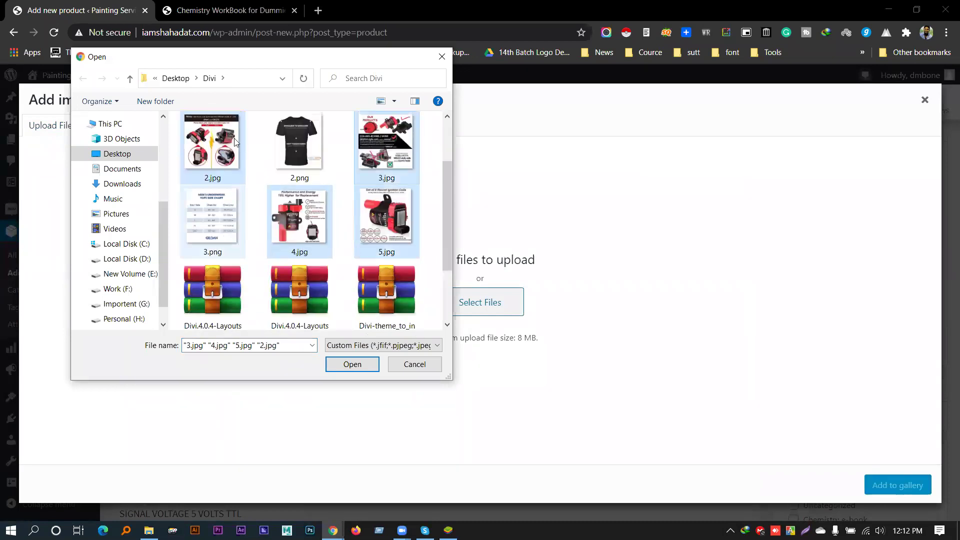
{"action": "left_click", "coordinate": [340, 365]}
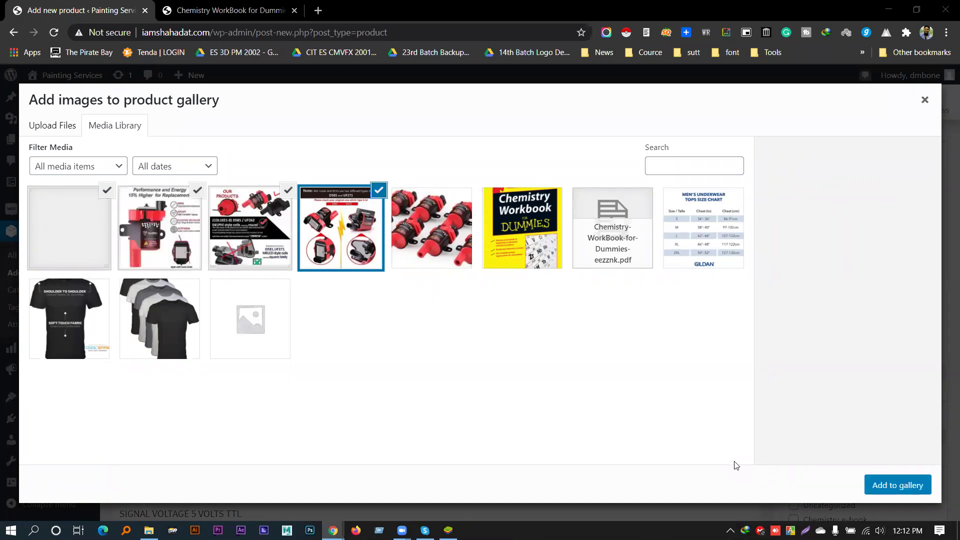
{"action": "left_click", "coordinate": [904, 490]}
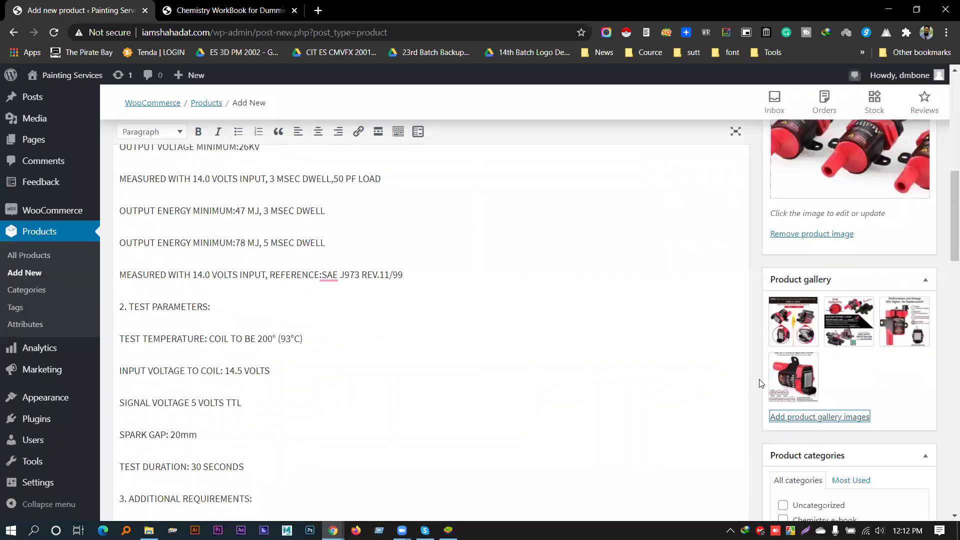
{"action": "scroll", "coordinate": [761, 384], "scroll_direction": "up", "scroll_amount": 6}
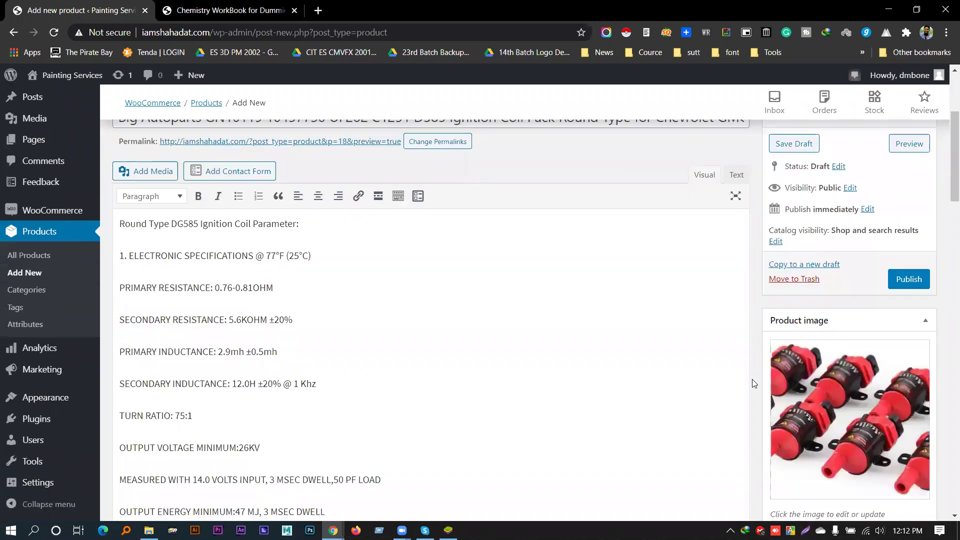
Create a new 'Auto parts' product category and tick it for the coil pack product
{"action": "scroll", "coordinate": [754, 383], "scroll_direction": "down", "scroll_amount": 15}
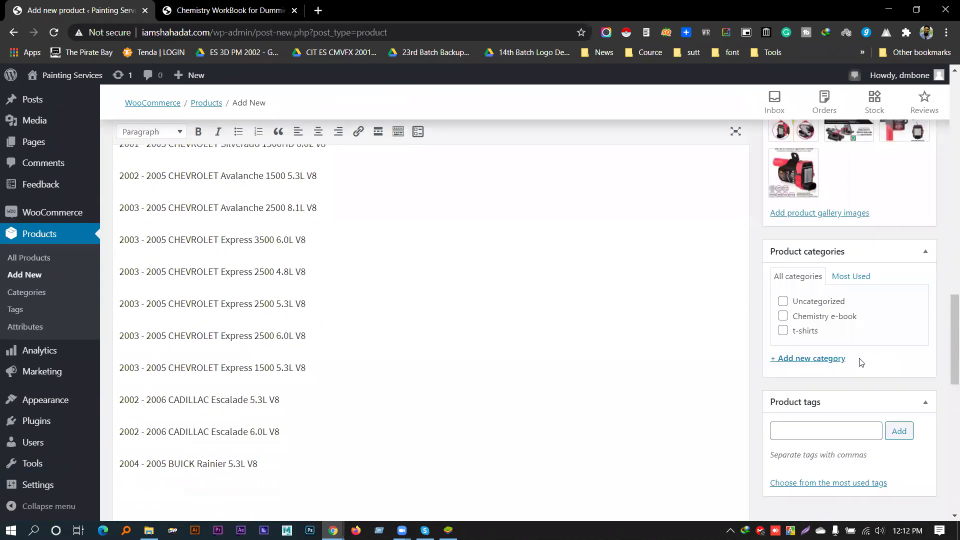
{"action": "scroll", "coordinate": [861, 362], "scroll_direction": "up", "scroll_amount": 5}
{"action": "left_click", "coordinate": [795, 301]}
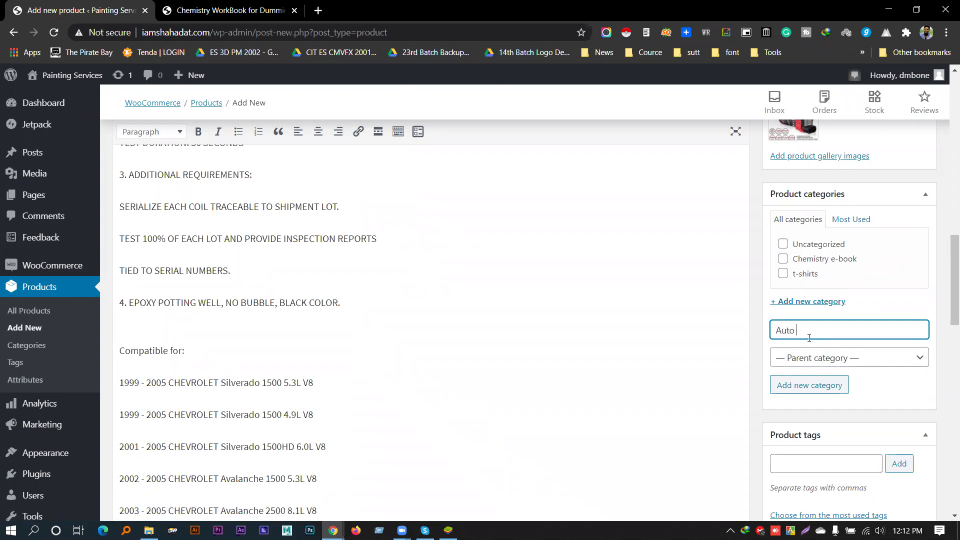
{"action": "type", "text": "s"}
{"action": "left_click", "coordinate": [814, 385]}
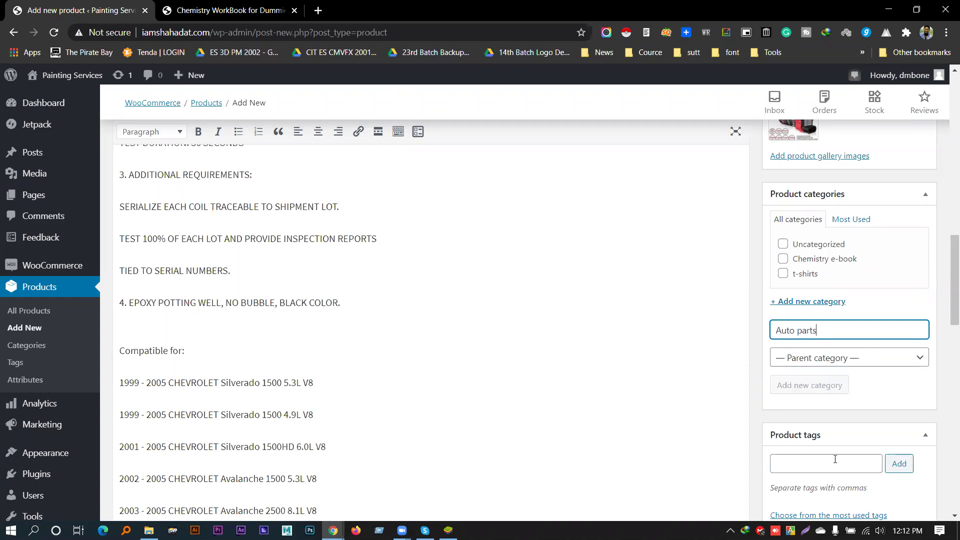
{"action": "scroll", "coordinate": [710, 379], "scroll_direction": "up", "scroll_amount": 10}
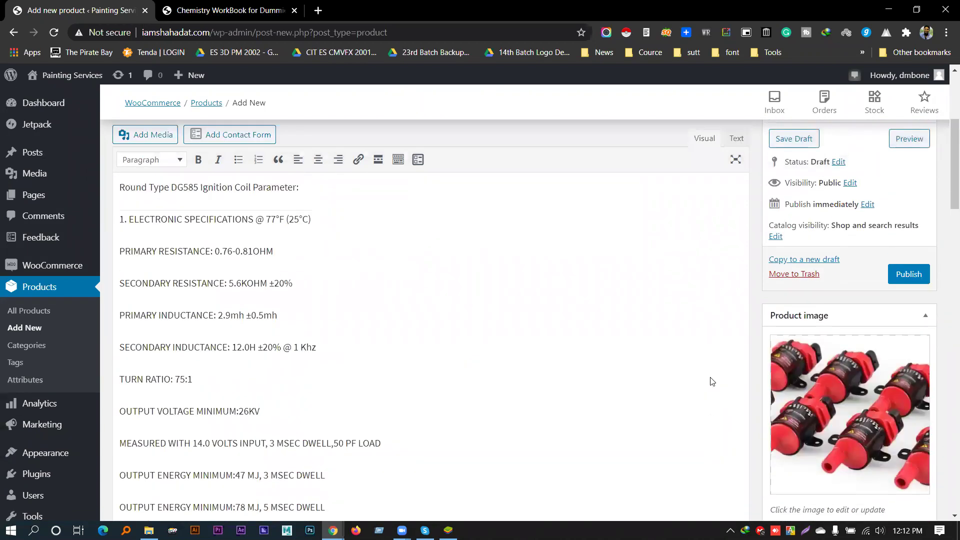
{"action": "scroll", "coordinate": [712, 382], "scroll_direction": "up", "scroll_amount": 4}
Publish the ignition coil product
{"action": "left_click", "coordinate": [904, 452]}
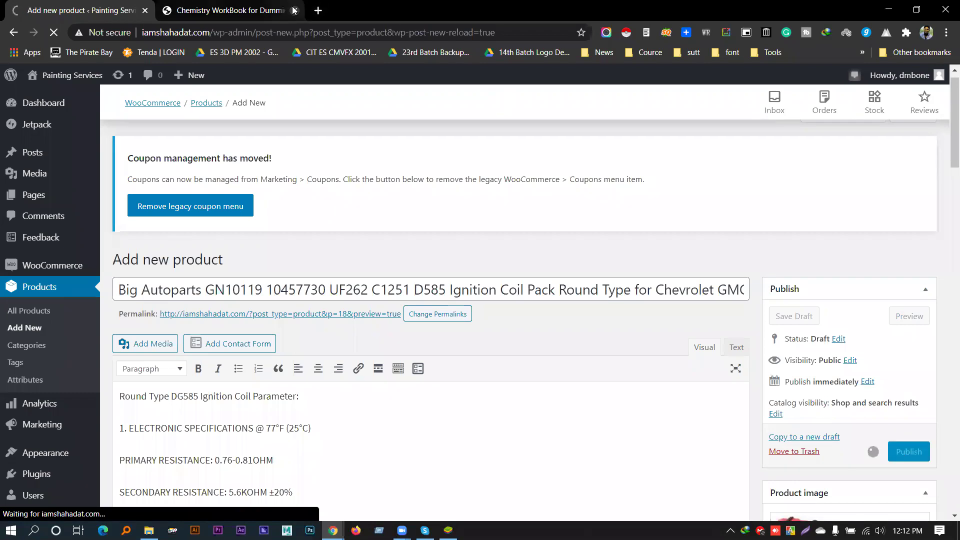
{"action": "key", "text": "ctrl+shift+n"}
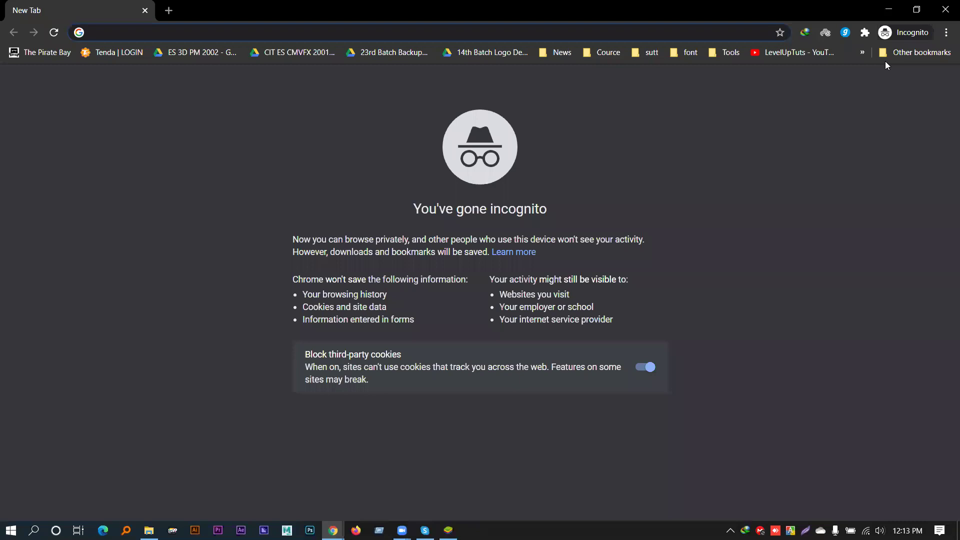
{"action": "left_click", "coordinate": [945, 9]}
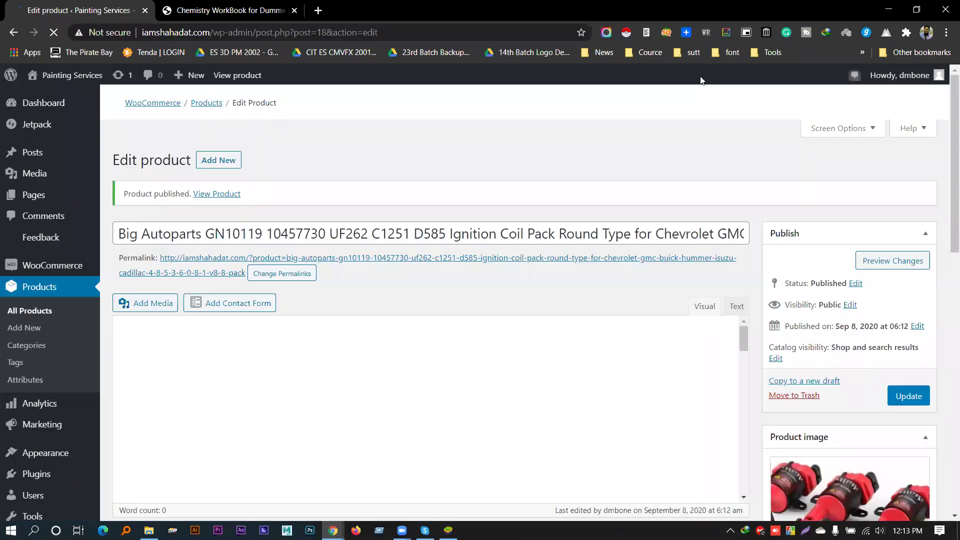
Load the site's front page from its domain in a new incognito window
{"action": "double_click", "coordinate": [208, 32]}
{"action": "key", "text": "ctrl+c"}
{"action": "key", "text": "ctrl+shift+n"}
{"action": "key", "text": "ctrl+v"}
{"action": "key", "text": "Return"}
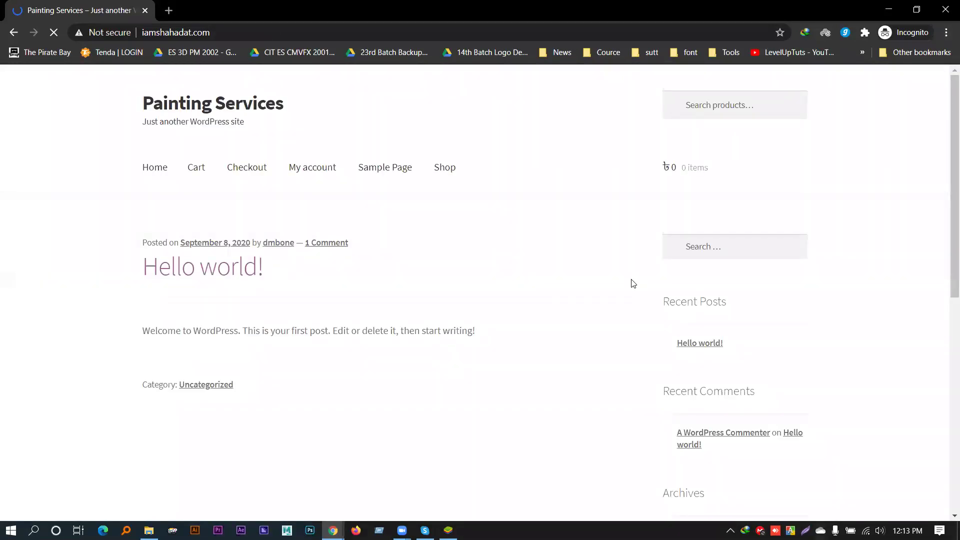
Go to the Shop page and view the product grid with the coil pack at ৳110
{"action": "scroll", "coordinate": [634, 283], "scroll_direction": "down", "scroll_amount": 9}
{"action": "scroll", "coordinate": [395, 345], "scroll_direction": "up", "scroll_amount": 10}
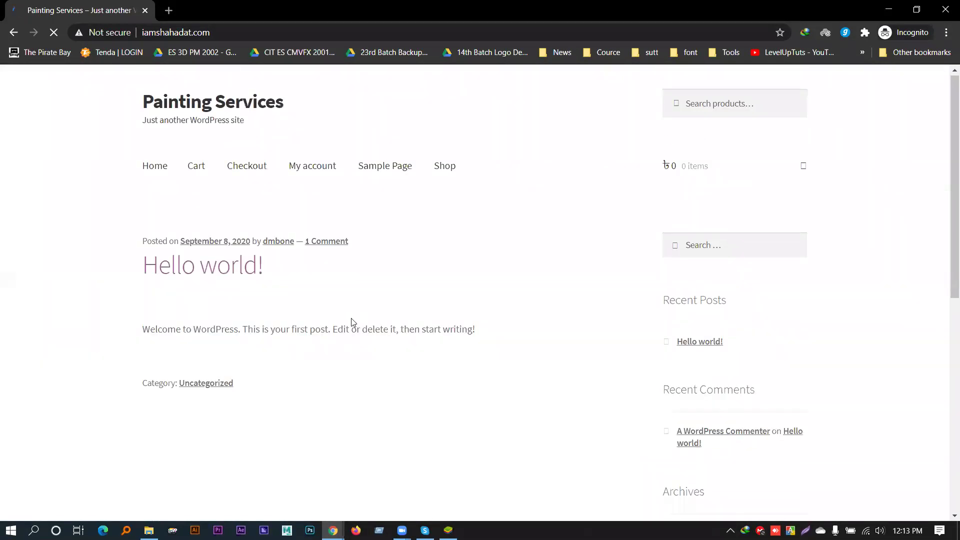
{"action": "left_click", "coordinate": [440, 174]}
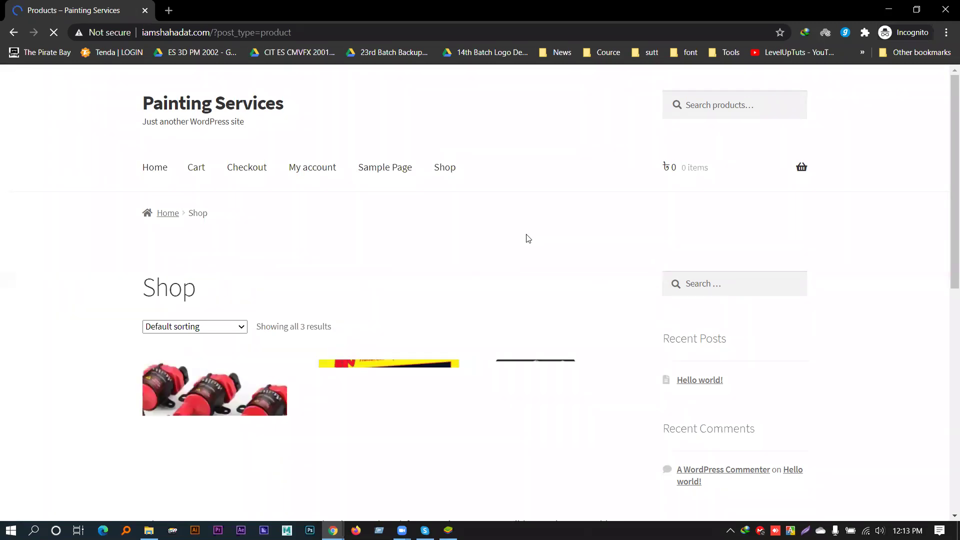
{"action": "scroll", "coordinate": [528, 235], "scroll_direction": "down", "scroll_amount": 5}
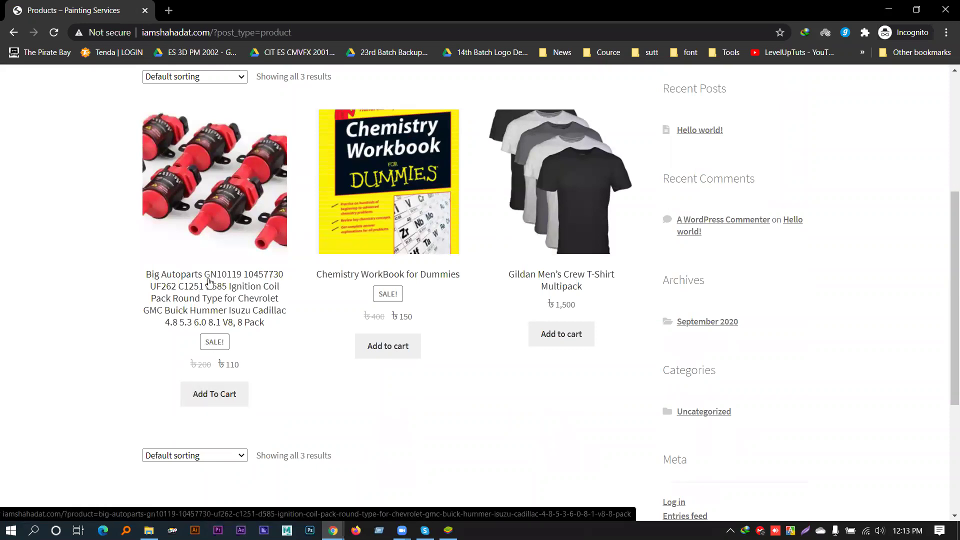
Follow the coil pack's buy link to Amazon, inspect its address, then return to the shop
{"action": "left_click", "coordinate": [210, 396]}
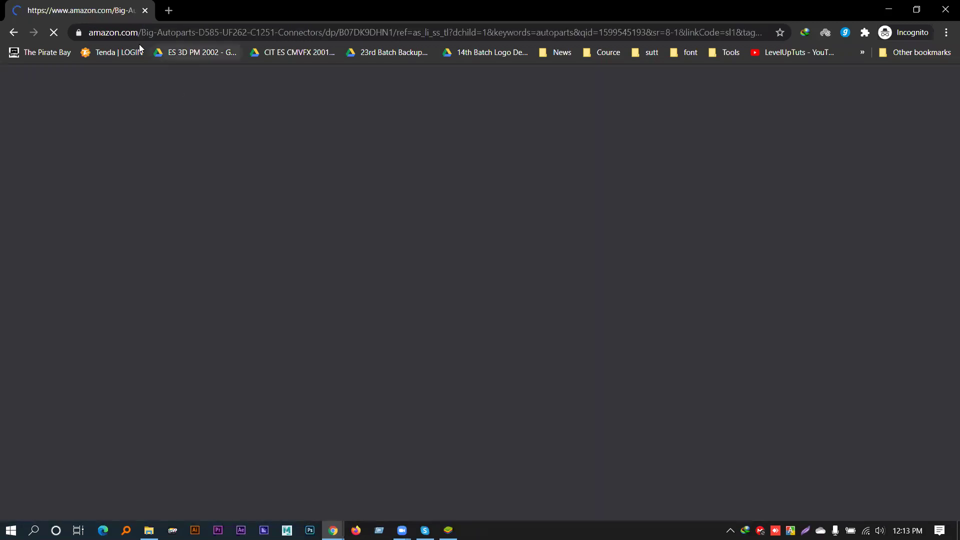
{"action": "left_click_drag", "start_coordinate": [139, 32], "coordinate": [89, 33]}
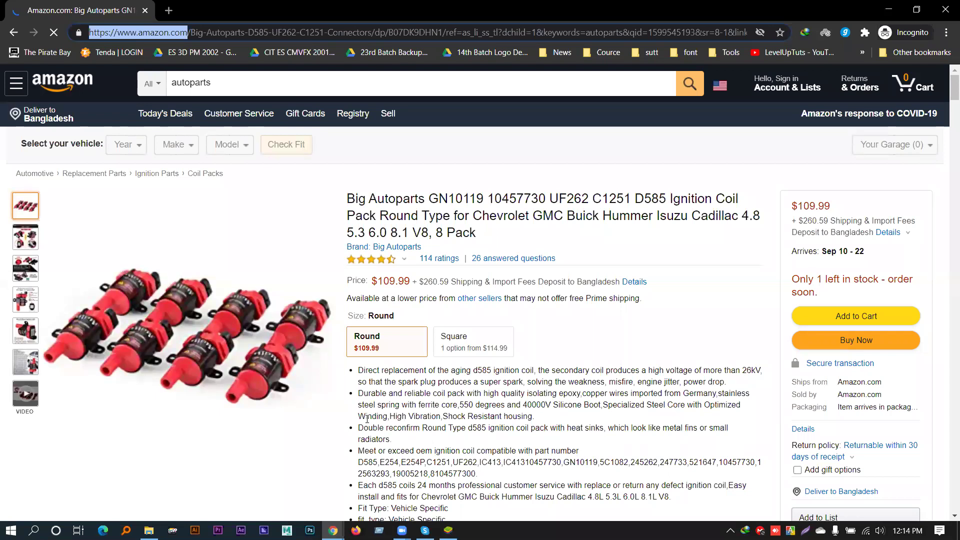
{"action": "left_click", "coordinate": [14, 33]}
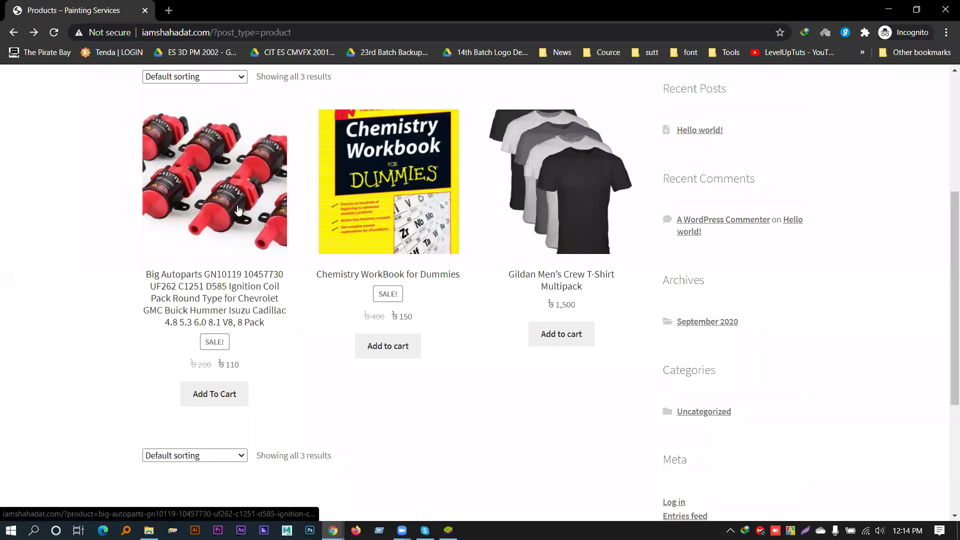
Open the Big Autoparts coil pack page, check SKU B07DK9DHN1, and try its external buy button
{"action": "left_click", "coordinate": [227, 285]}
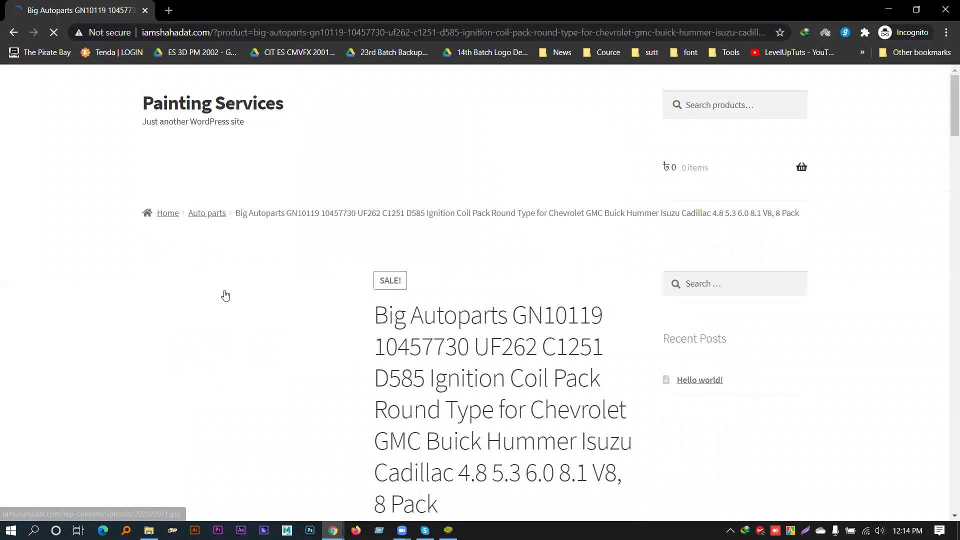
{"action": "scroll", "coordinate": [501, 213], "scroll_direction": "down", "scroll_amount": 7}
{"action": "scroll", "coordinate": [501, 213], "scroll_direction": "down", "scroll_amount": 20}
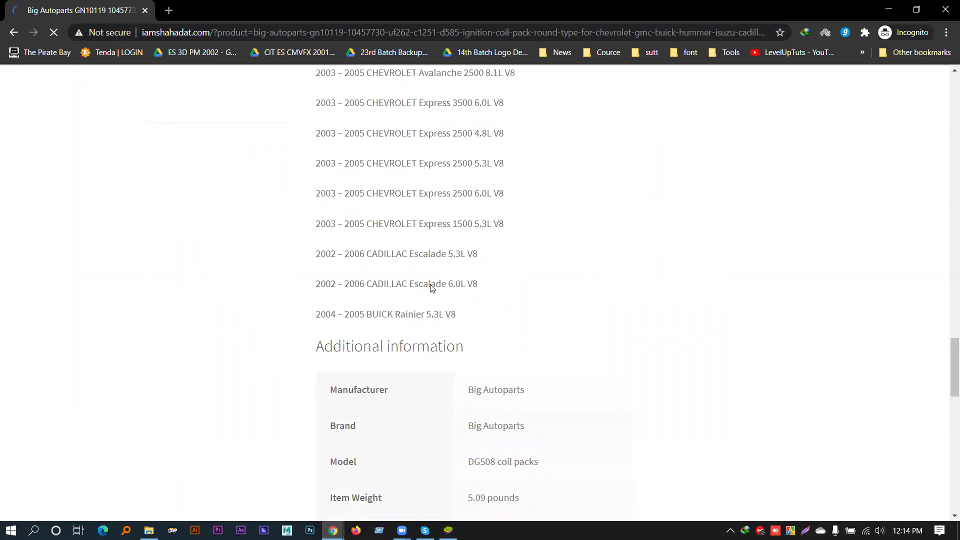
{"action": "scroll", "coordinate": [431, 291], "scroll_direction": "down", "scroll_amount": 14}
{"action": "scroll", "coordinate": [430, 298], "scroll_direction": "up", "scroll_amount": 20}
{"action": "scroll", "coordinate": [453, 305], "scroll_direction": "up", "scroll_amount": 12}
{"action": "scroll", "coordinate": [415, 350], "scroll_direction": "down", "scroll_amount": 3}
{"action": "left_click", "coordinate": [420, 380]}
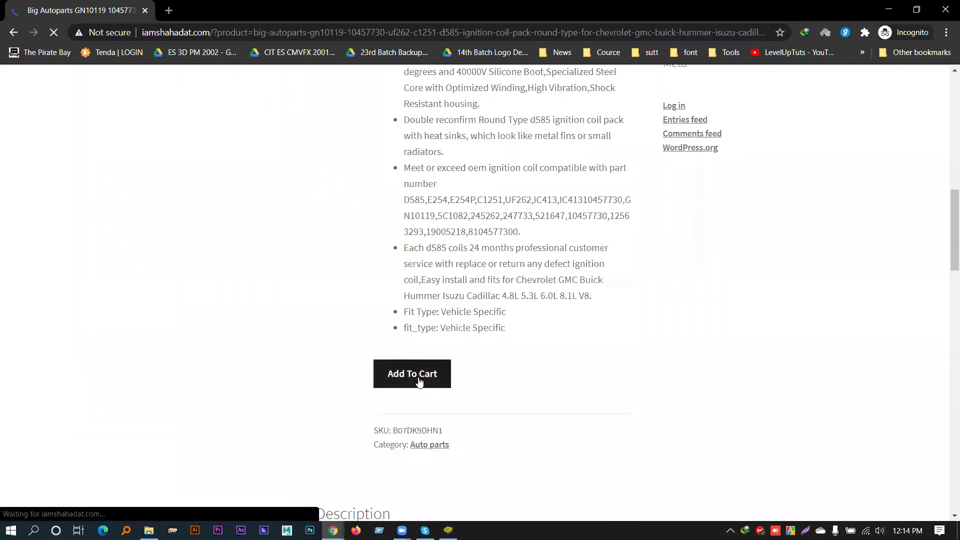
{"action": "left_click", "coordinate": [419, 378]}
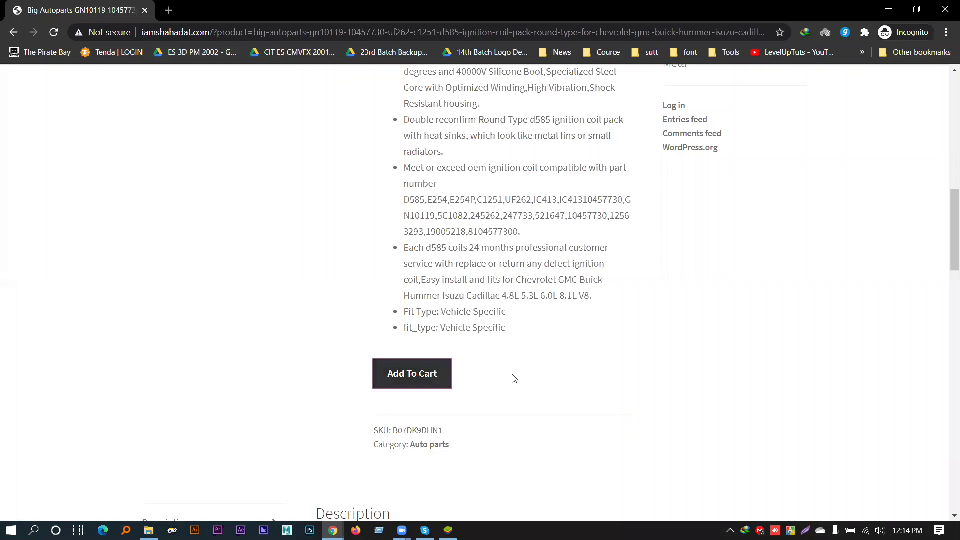
{"action": "scroll", "coordinate": [510, 375], "scroll_direction": "up", "scroll_amount": 12}
{"action": "triple_click", "coordinate": [477, 271]}
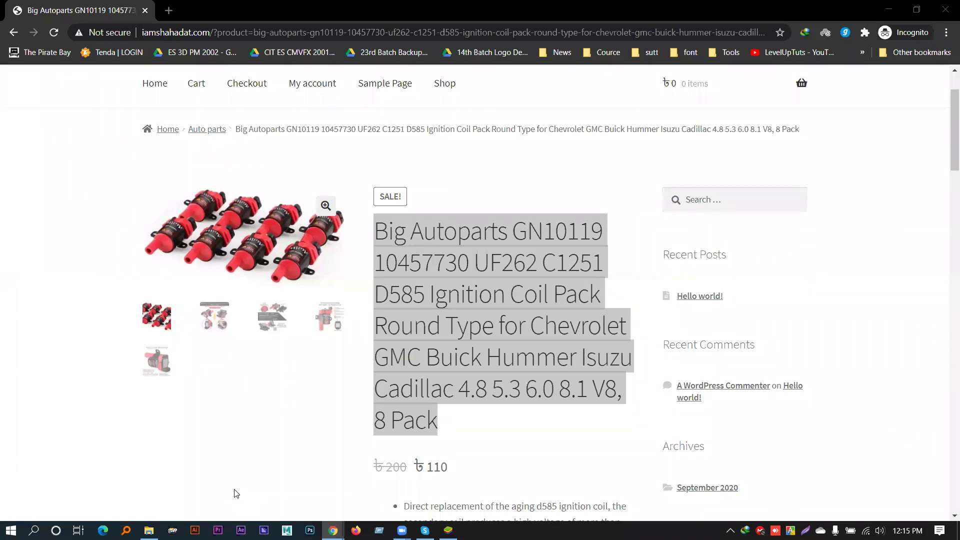
{"action": "left_click", "coordinate": [540, 294]}
{"action": "double_click", "coordinate": [523, 290]}
{"action": "left_click_drag", "start_coordinate": [523, 290], "coordinate": [434, 292]}
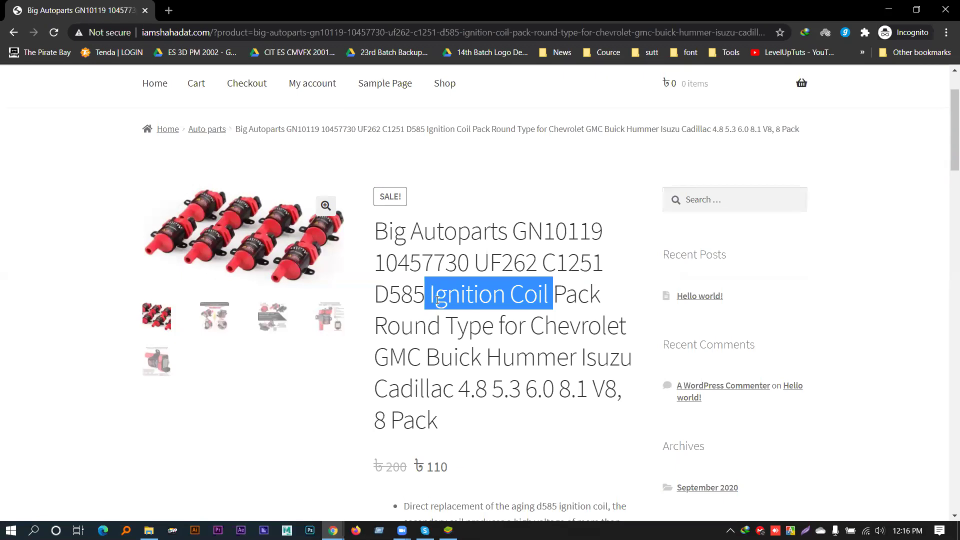
{"action": "left_click_drag", "start_coordinate": [508, 229], "coordinate": [439, 237]}
{"action": "double_click", "coordinate": [428, 235]}
{"action": "double_click", "coordinate": [595, 381]}
{"action": "double_click", "coordinate": [437, 231]}
{"action": "double_click", "coordinate": [603, 386]}
{"action": "scroll", "coordinate": [453, 375], "scroll_direction": "down", "scroll_amount": 12}
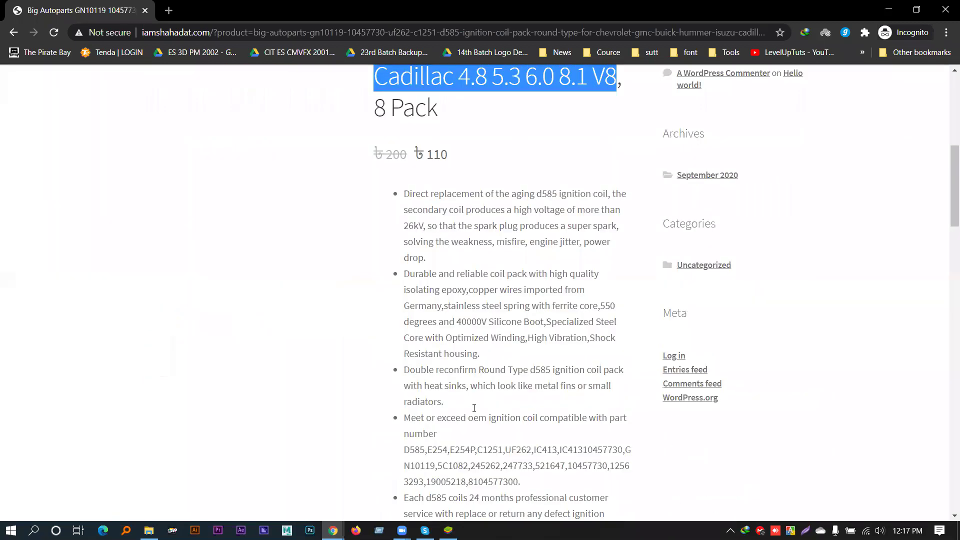
{"action": "scroll", "coordinate": [446, 375], "scroll_direction": "down", "scroll_amount": 5}
{"action": "scroll", "coordinate": [470, 379], "scroll_direction": "up", "scroll_amount": 20}
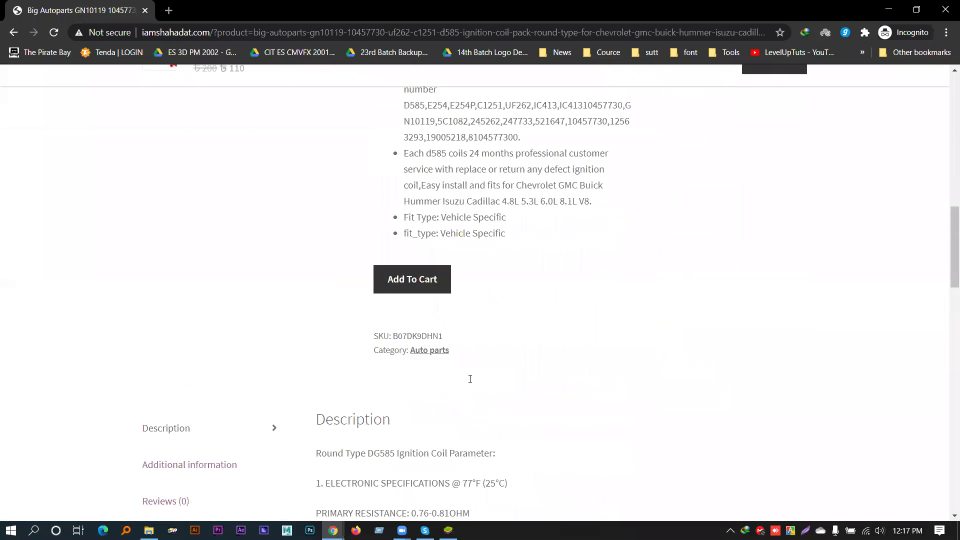
{"action": "triple_click", "coordinate": [482, 311]}
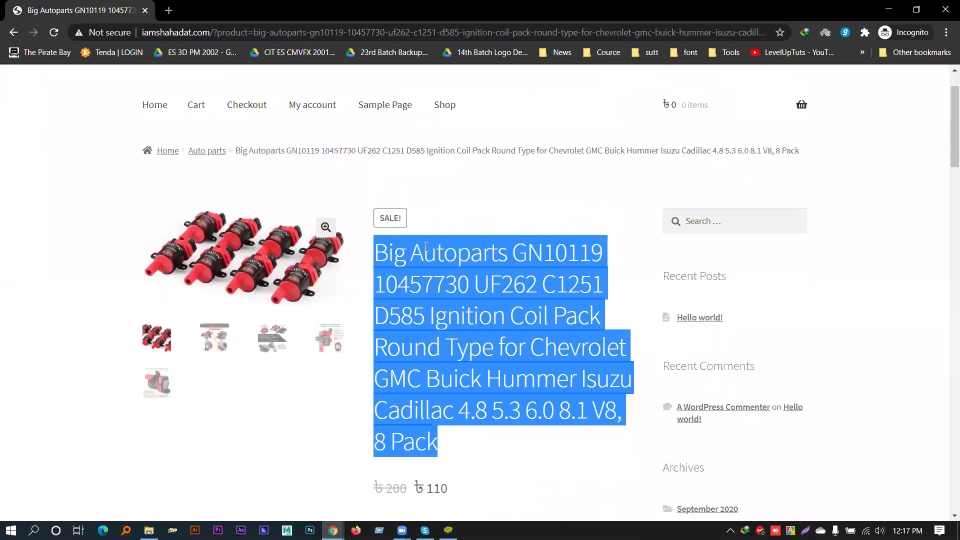
{"action": "left_click", "coordinate": [409, 244]}
{"action": "left_click_drag", "start_coordinate": [409, 243], "coordinate": [613, 416]}
{"action": "left_click", "coordinate": [612, 415]}
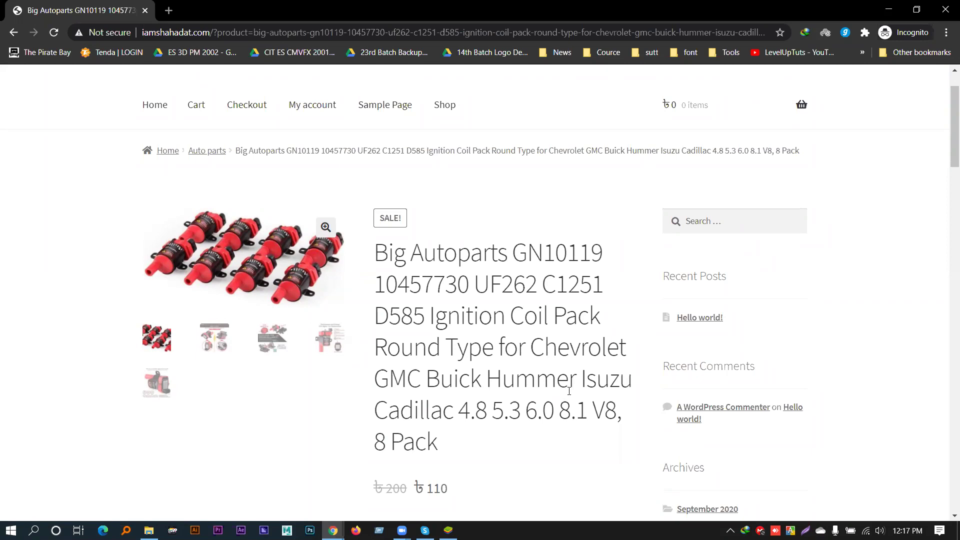
{"action": "double_click", "coordinate": [413, 293]}
{"action": "triple_click", "coordinate": [451, 314]}
{"action": "left_click", "coordinate": [449, 252]}
{"action": "left_click_drag", "start_coordinate": [384, 251], "coordinate": [438, 433]}
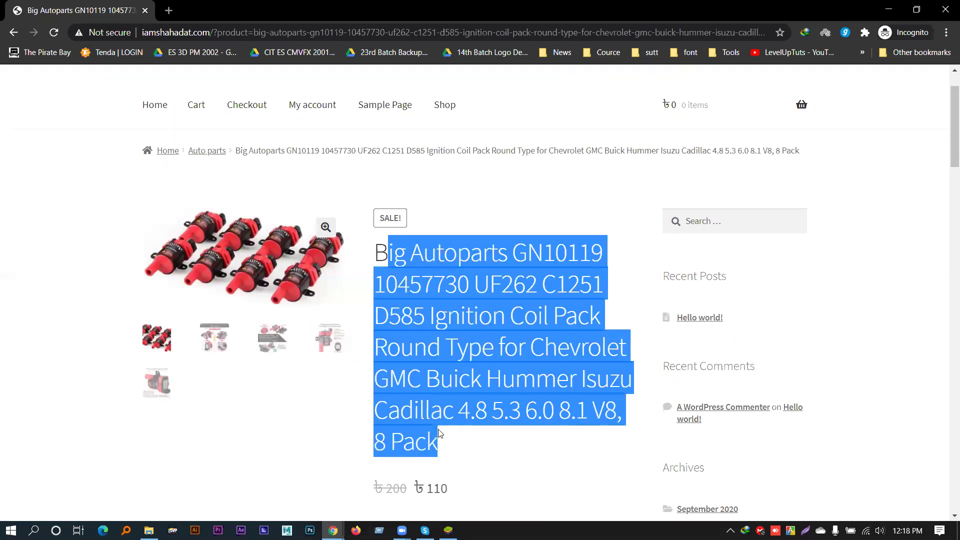
{"action": "left_click", "coordinate": [483, 395]}
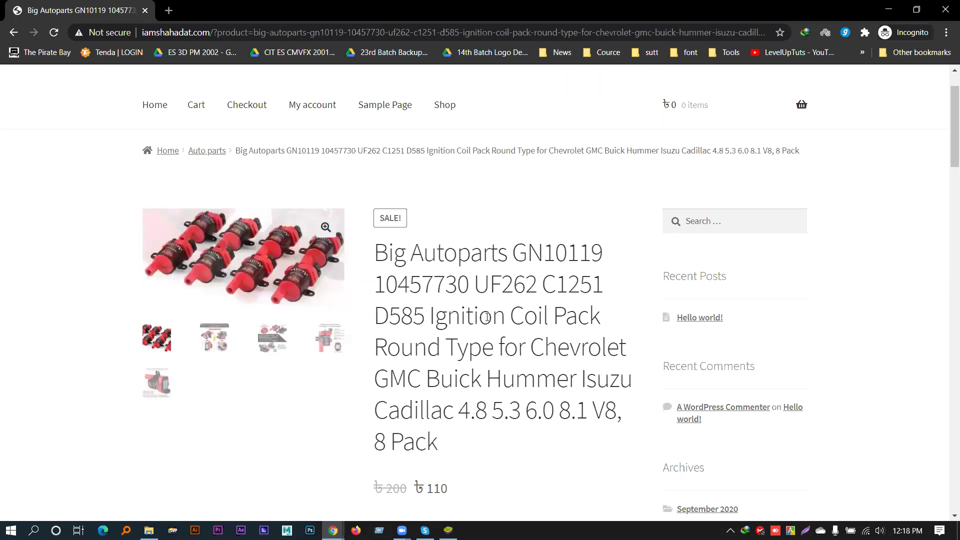
Review the title's part numbers and the 2004 – 2005 BUICK Rainier 5.3L V8 compatibility line
{"action": "scroll", "coordinate": [424, 336], "scroll_direction": "down", "scroll_amount": 5}
{"action": "scroll", "coordinate": [424, 336], "scroll_direction": "down", "scroll_amount": 20}
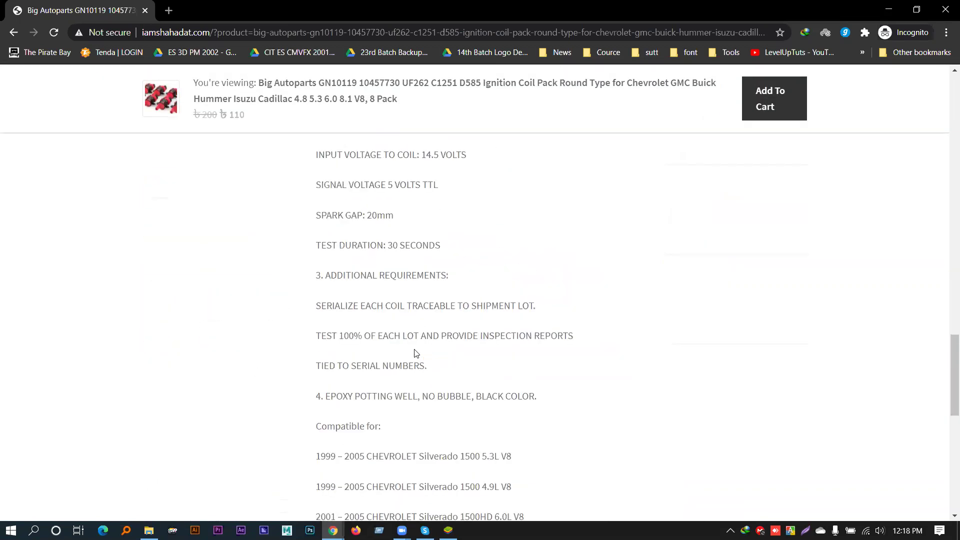
{"action": "scroll", "coordinate": [414, 354], "scroll_direction": "up", "scroll_amount": 17}
{"action": "scroll", "coordinate": [453, 348], "scroll_direction": "up", "scroll_amount": 8}
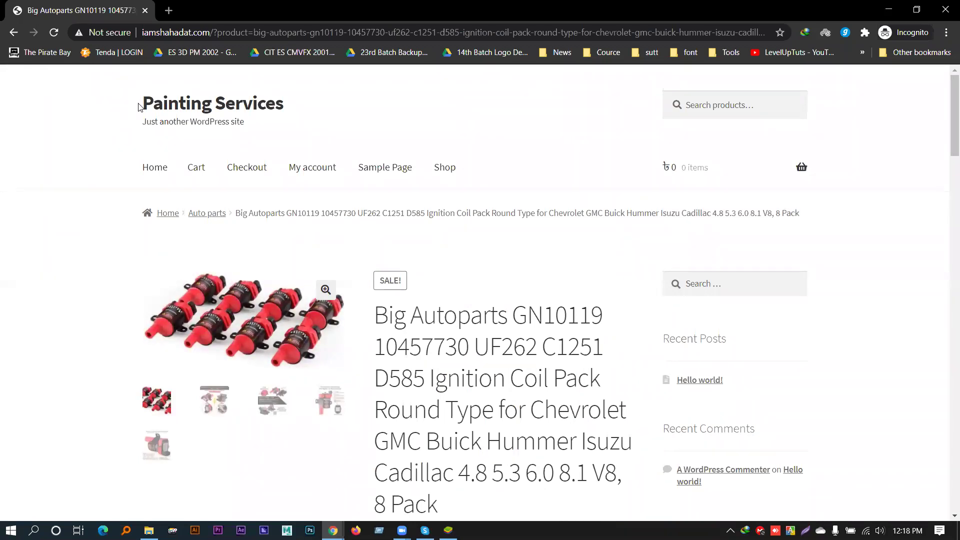
{"action": "left_click_drag", "start_coordinate": [418, 330], "coordinate": [499, 316]}
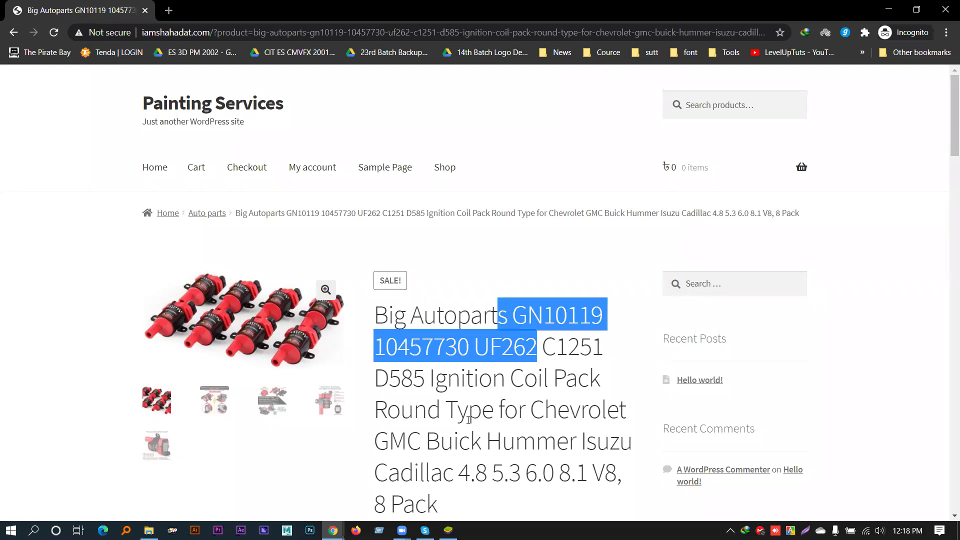
{"action": "scroll", "coordinate": [468, 420], "scroll_direction": "down", "scroll_amount": 20}
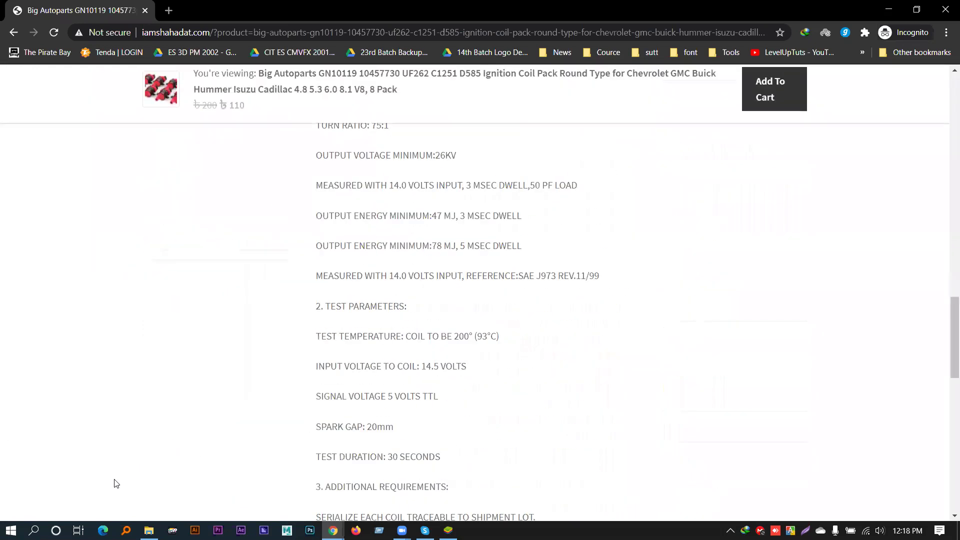
{"action": "scroll", "coordinate": [125, 478], "scroll_direction": "down", "scroll_amount": 15}
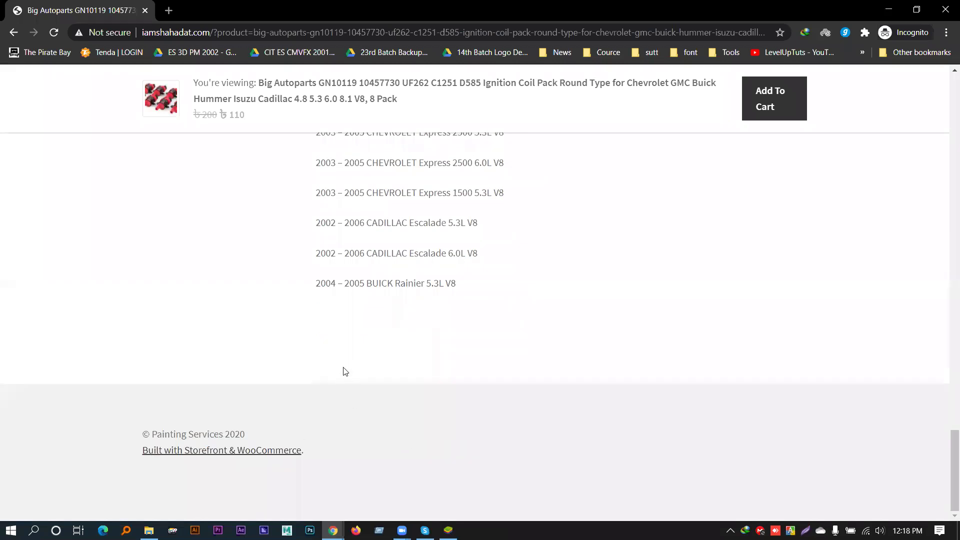
{"action": "left_click_drag", "start_coordinate": [321, 284], "coordinate": [461, 283]}
{"action": "scroll", "coordinate": [443, 304], "scroll_direction": "up", "scroll_amount": 4}
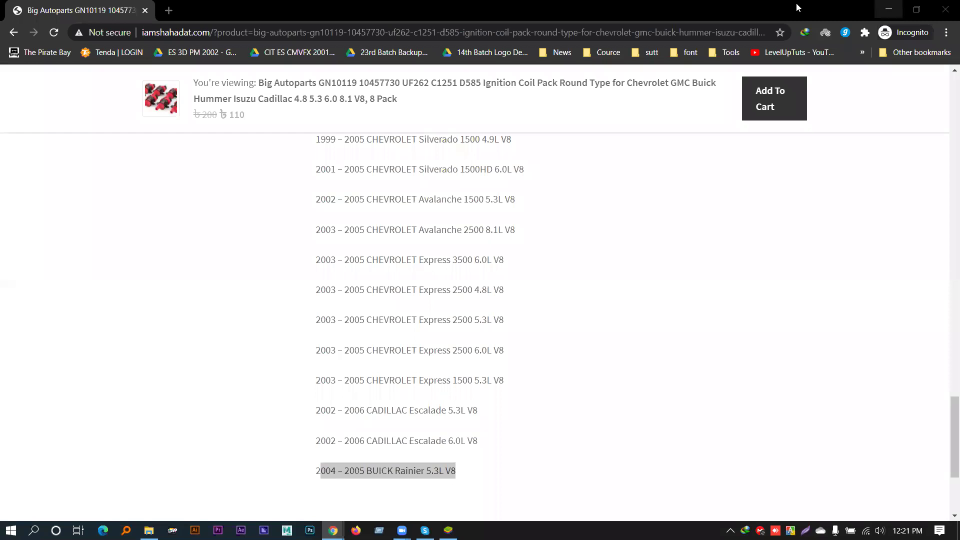
Select and read through the rest of the vehicle compatibility list, then clear the selection
{"action": "left_click_drag", "start_coordinate": [428, 273], "coordinate": [420, 246]}
{"action": "left_click_drag", "start_coordinate": [315, 140], "coordinate": [507, 400]}
{"action": "left_click", "coordinate": [463, 439]}
{"action": "scroll", "coordinate": [463, 439], "scroll_direction": "up", "scroll_amount": 2}
{"action": "scroll", "coordinate": [463, 439], "scroll_direction": "up", "scroll_amount": 15}
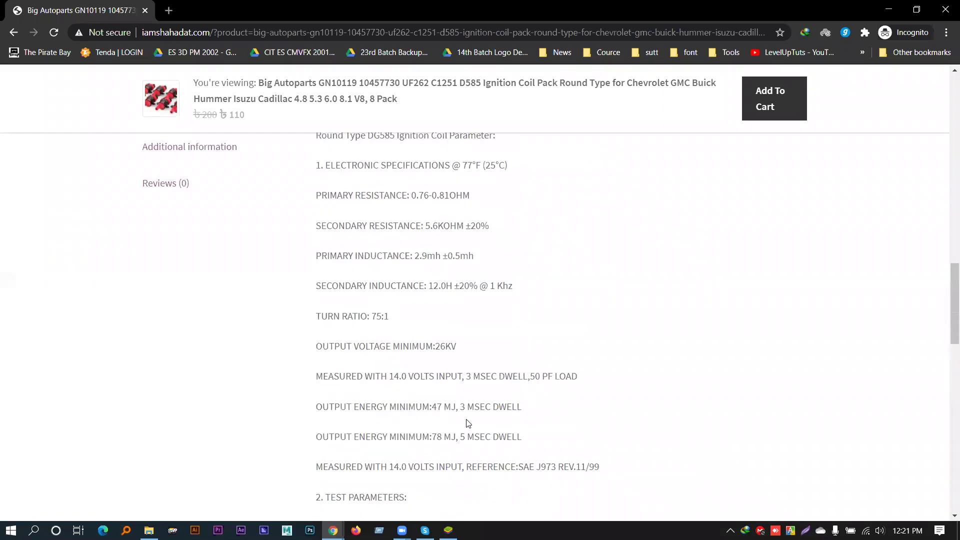
{"action": "scroll", "coordinate": [463, 395], "scroll_direction": "down", "scroll_amount": 5}
{"action": "scroll", "coordinate": [464, 395], "scroll_direction": "down", "scroll_amount": 15}
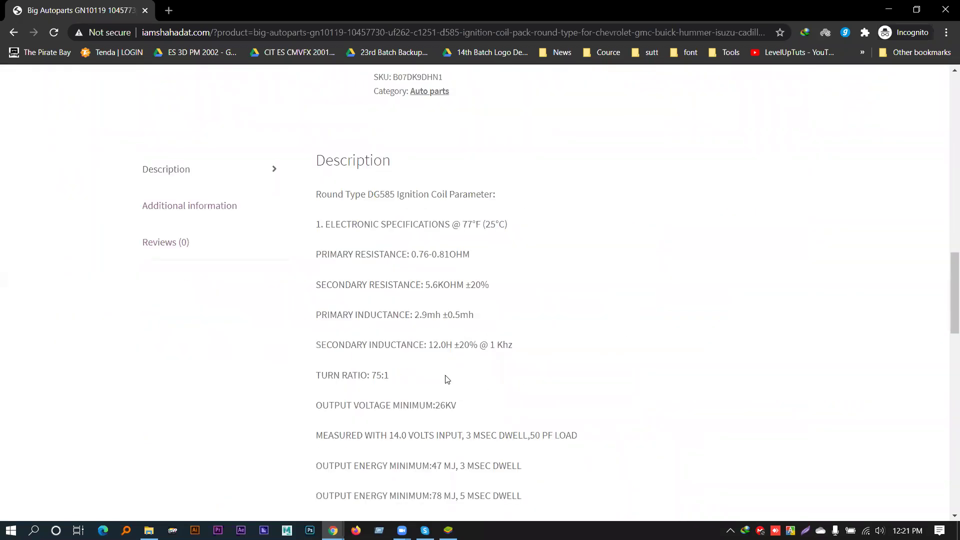
Close the incognito storefront window and force-close the unresponsive Chrome browser
{"action": "left_click", "coordinate": [945, 10]}
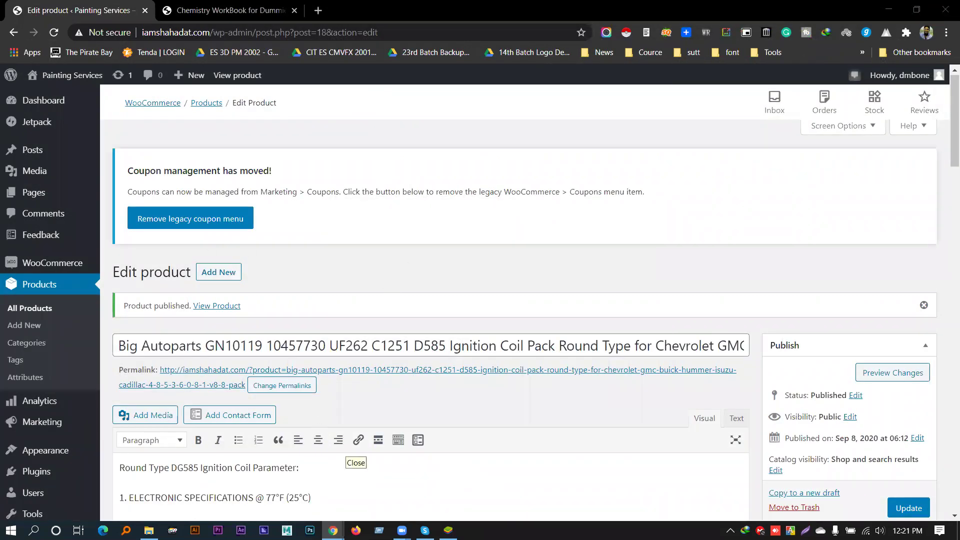
{"action": "mouse_move", "coordinate": [333, 530]}
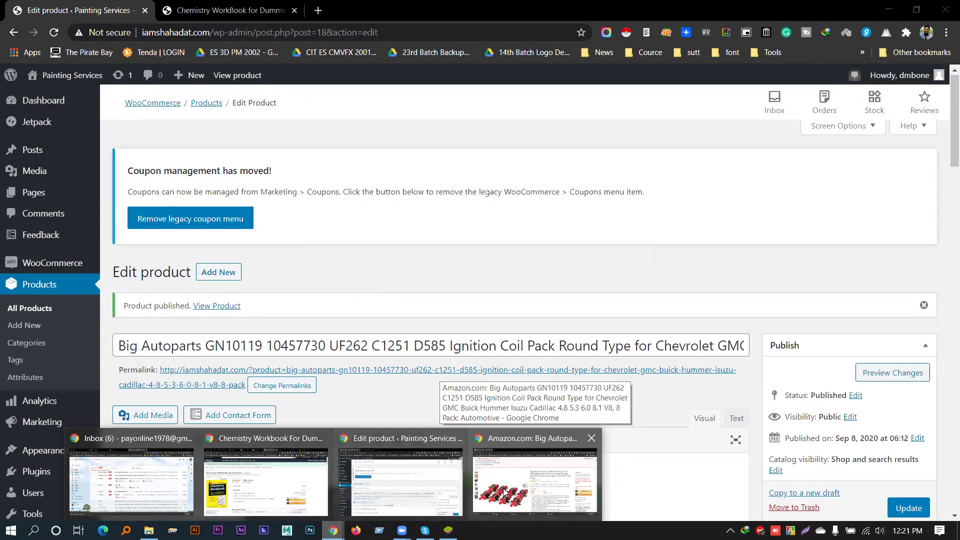
{"action": "left_click", "coordinate": [944, 10]}
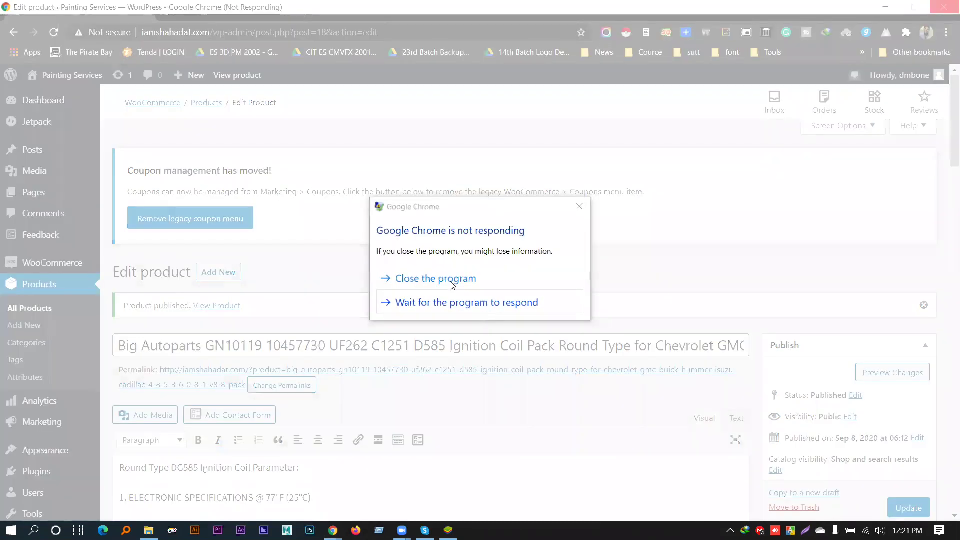
{"action": "left_click", "coordinate": [452, 283]}
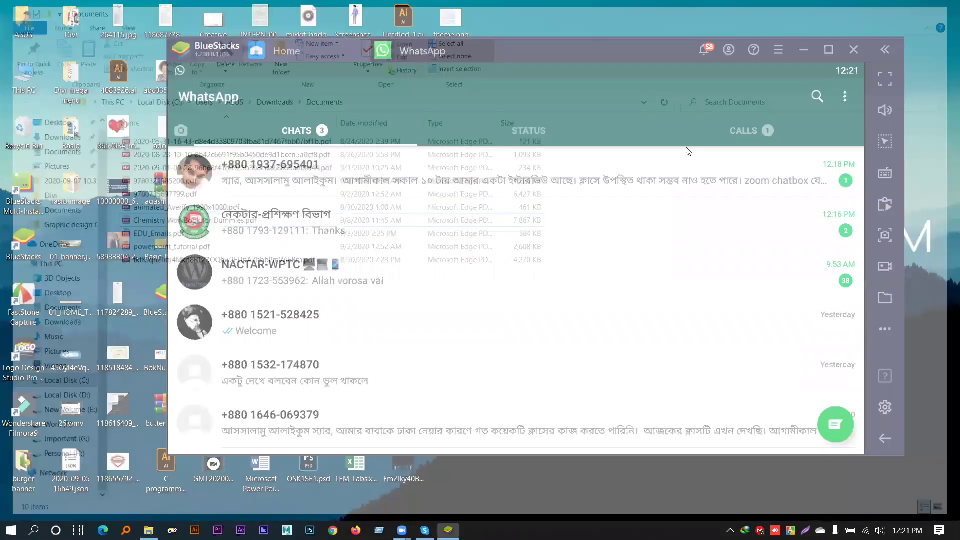
Close the Documents folder window and relaunch Chrome from the taskbar
{"action": "left_click", "coordinate": [944, 7]}
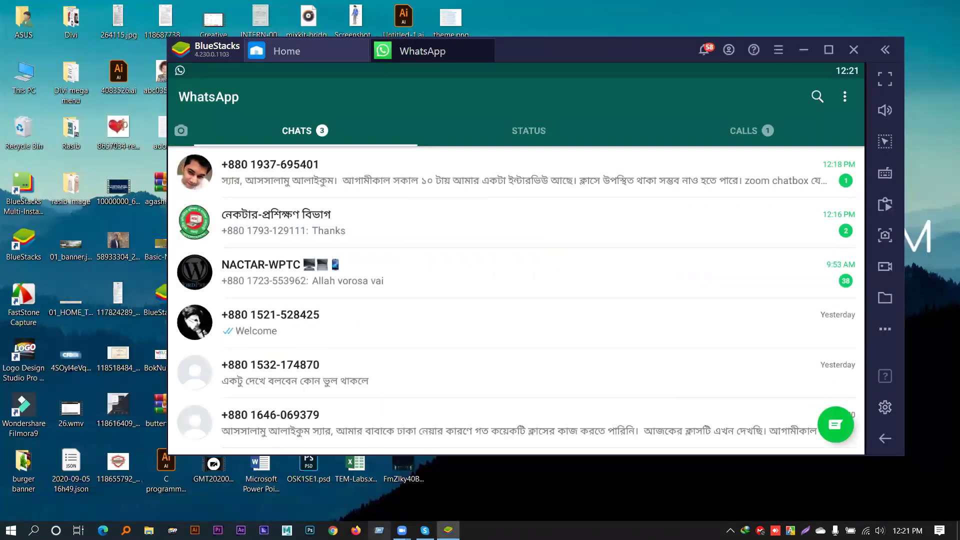
{"action": "mouse_move", "coordinate": [402, 530]}
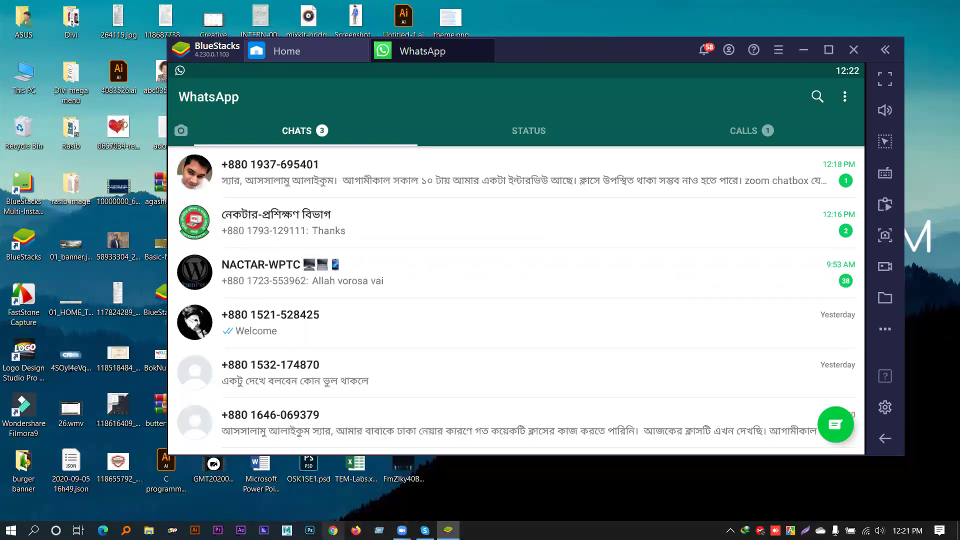
{"action": "left_click", "coordinate": [334, 530]}
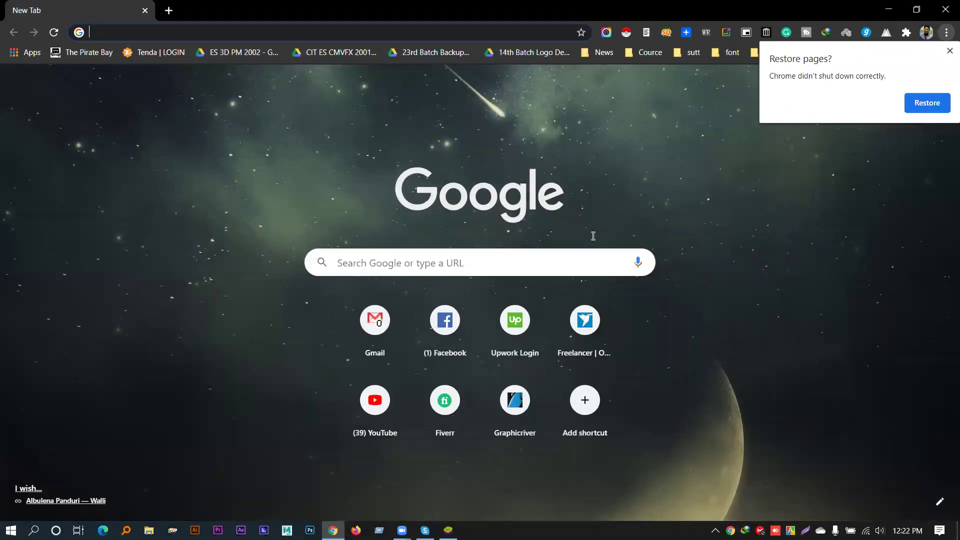
Dismiss Chrome's Restore pages prompt, try the New Tab search box, and briefly check MEGAsync transfers
{"action": "left_click", "coordinate": [949, 50]}
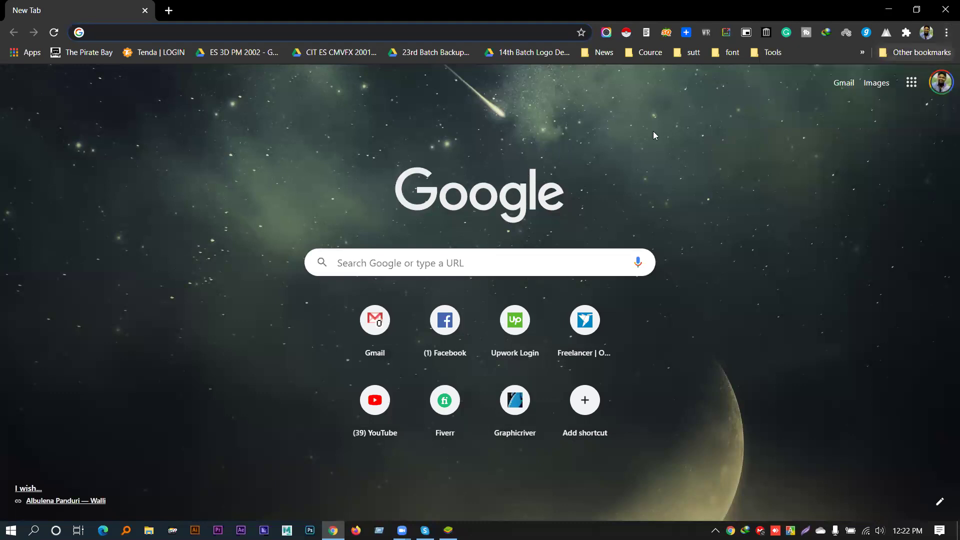
{"action": "left_click", "coordinate": [452, 278]}
{"action": "left_click", "coordinate": [375, 231]}
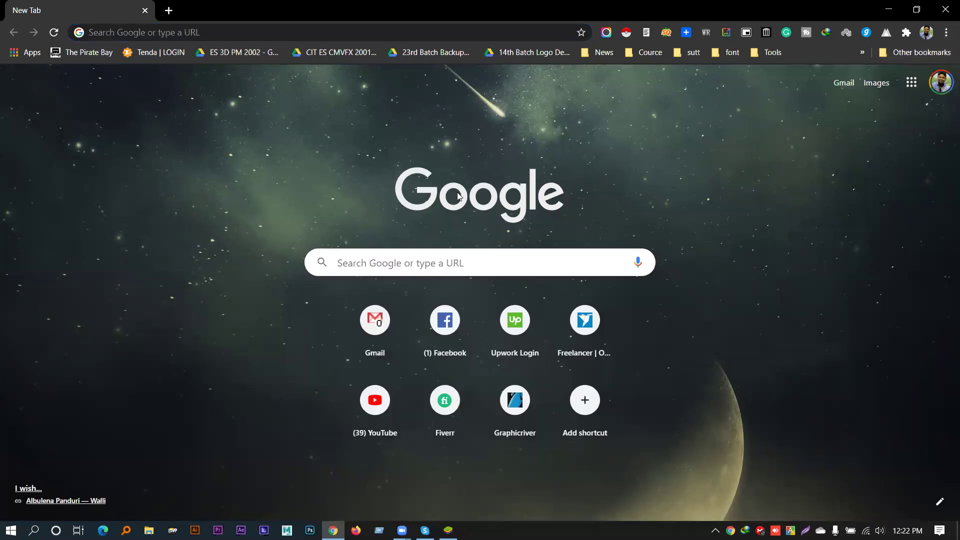
{"action": "left_click", "coordinate": [490, 254]}
{"action": "left_click", "coordinate": [477, 180]}
{"action": "left_click", "coordinate": [452, 254]}
{"action": "left_click", "coordinate": [449, 183]}
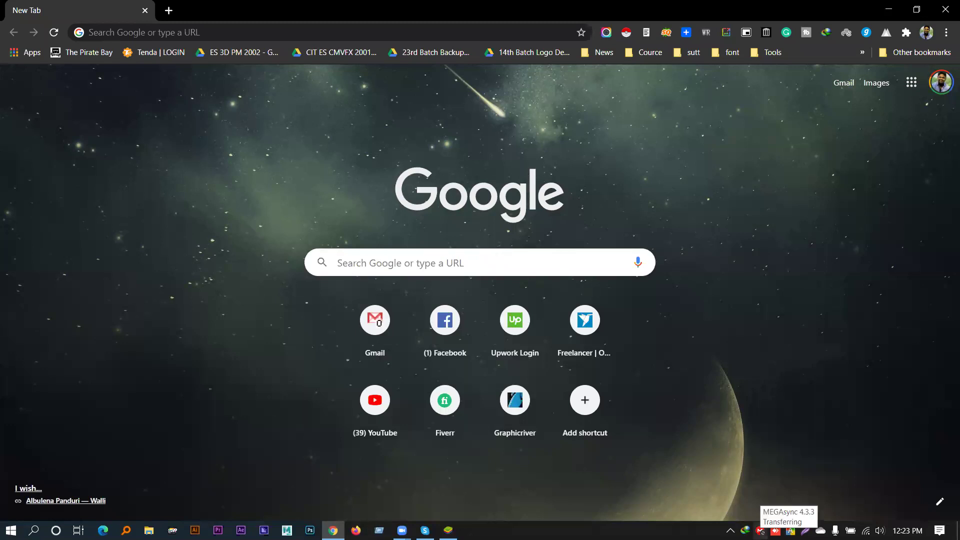
{"action": "left_click", "coordinate": [761, 531]}
{"action": "left_click", "coordinate": [679, 205]}
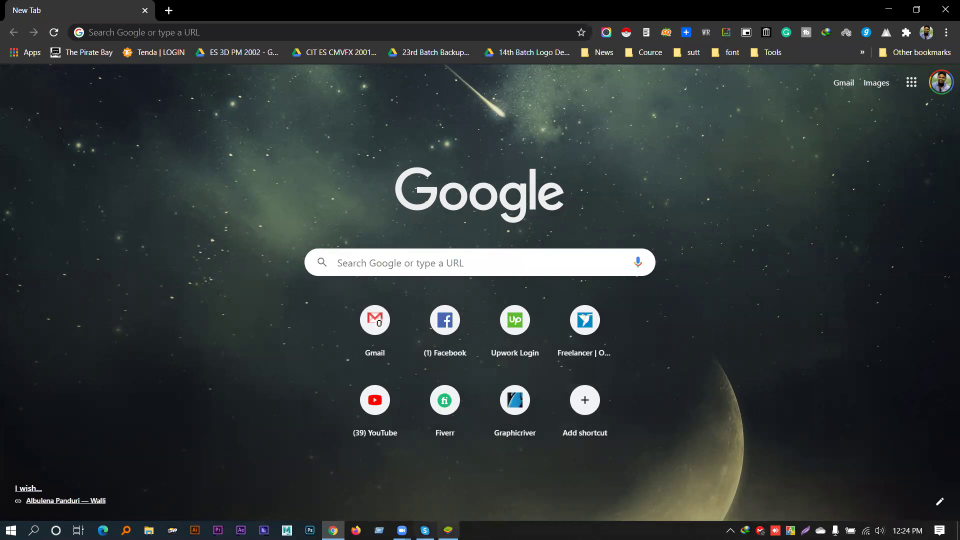
{"action": "left_click", "coordinate": [448, 531]}
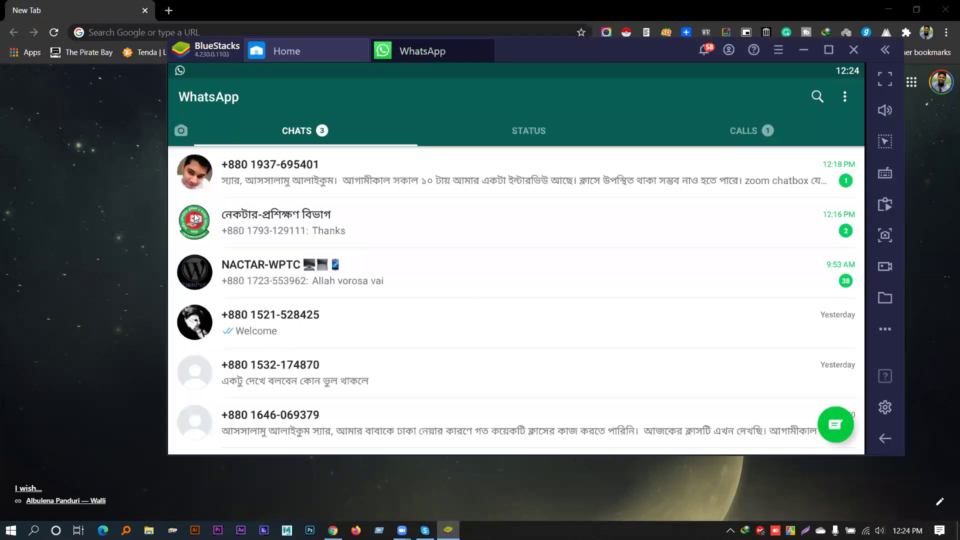
{"action": "left_click", "coordinate": [51, 205]}
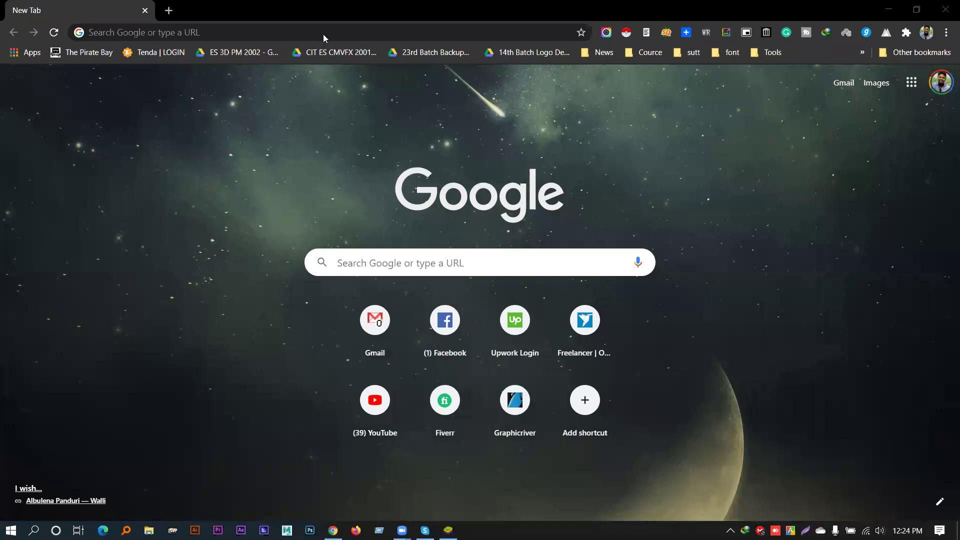
Go to rokomari.com and open the pre-order book বিষপুরুষ's detail page
{"action": "left_click", "coordinate": [133, 32]}
{"action": "type", "text": "rokoma"}
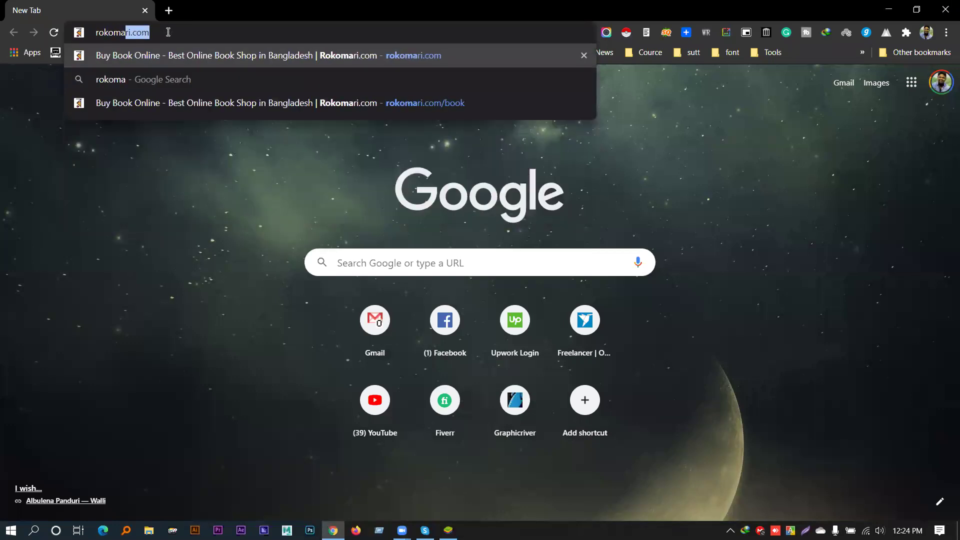
{"action": "key", "text": "Return"}
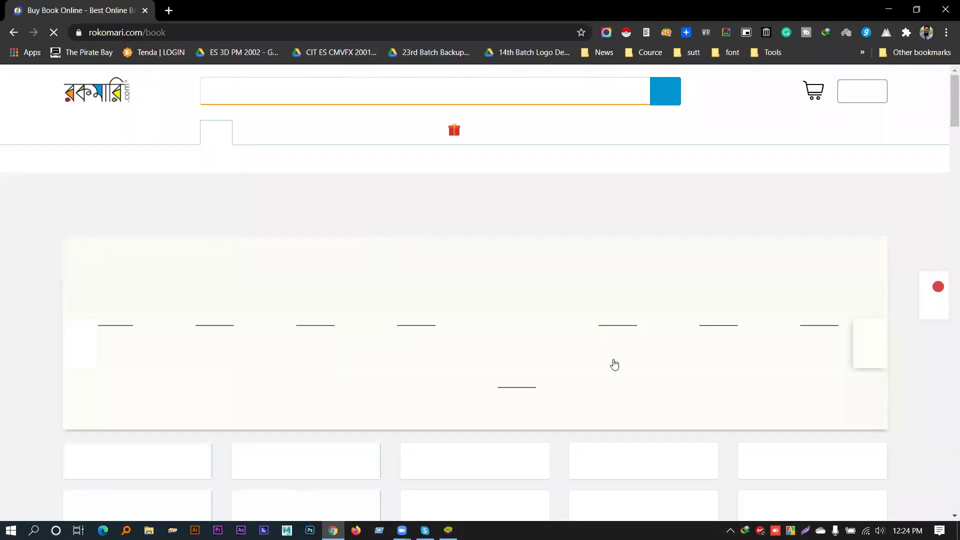
{"action": "scroll", "coordinate": [387, 330], "scroll_direction": "down", "scroll_amount": 4}
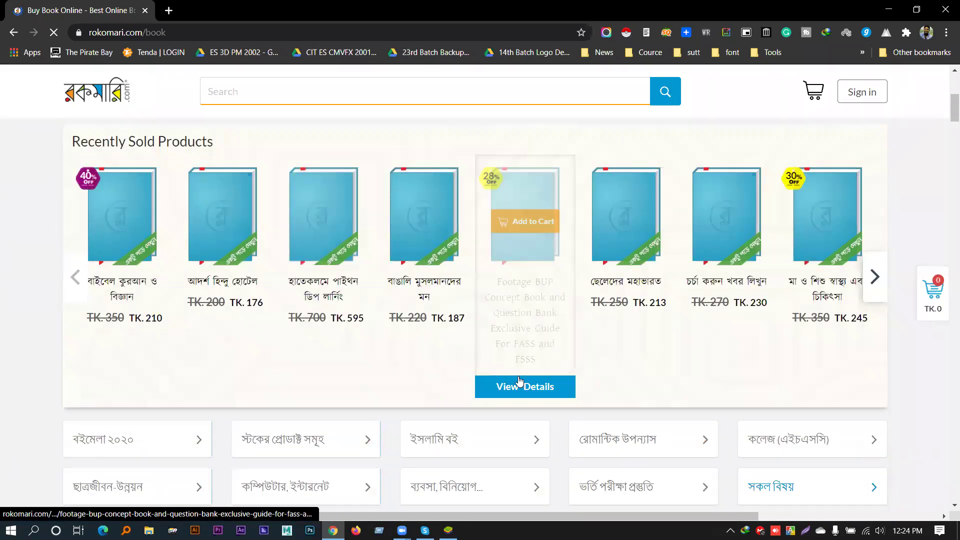
{"action": "scroll", "coordinate": [500, 320], "scroll_direction": "down", "scroll_amount": 3}
{"action": "scroll", "coordinate": [439, 297], "scroll_direction": "down", "scroll_amount": 4}
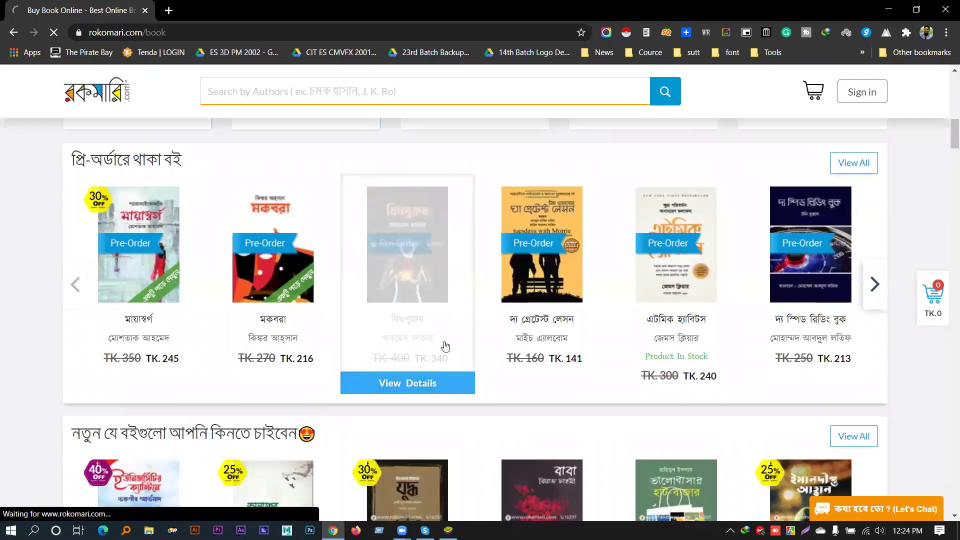
{"action": "left_click", "coordinate": [440, 372]}
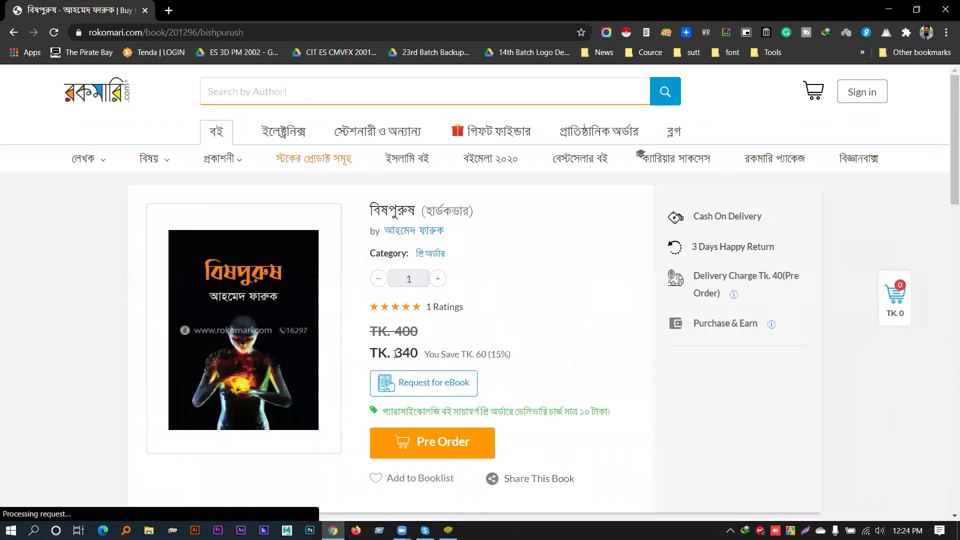
{"action": "left_click_drag", "start_coordinate": [396, 353], "coordinate": [419, 353]}
{"action": "left_click", "coordinate": [379, 331]}
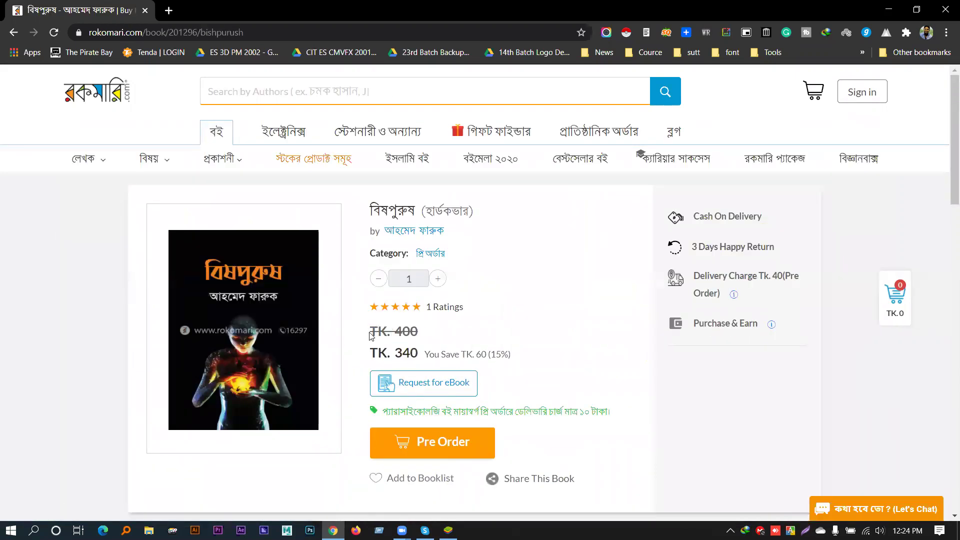
{"action": "triple_click", "coordinate": [382, 332]}
{"action": "double_click", "coordinate": [408, 331]}
{"action": "left_click_drag", "start_coordinate": [408, 331], "coordinate": [391, 330]}
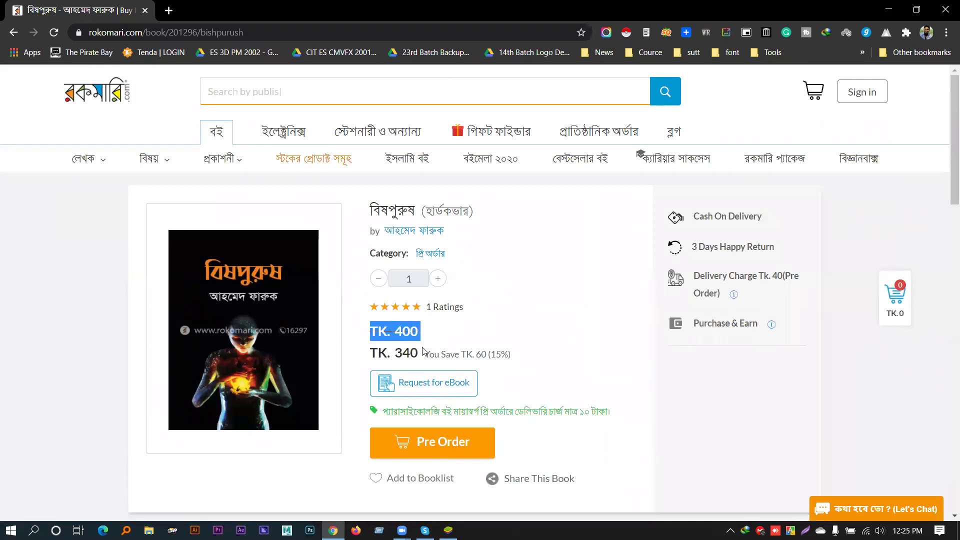
{"action": "triple_click", "coordinate": [384, 336]}
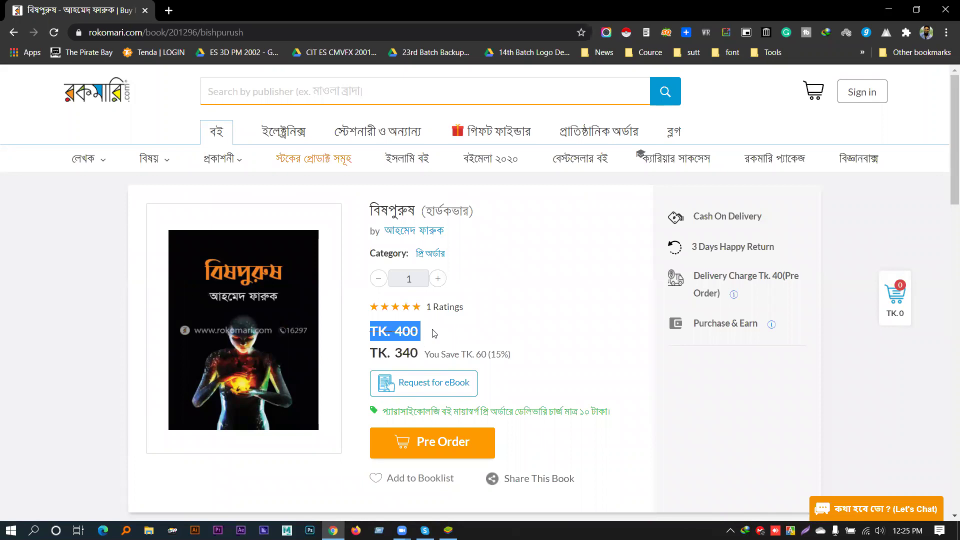
{"action": "double_click", "coordinate": [411, 353]}
{"action": "triple_click", "coordinate": [411, 354]}
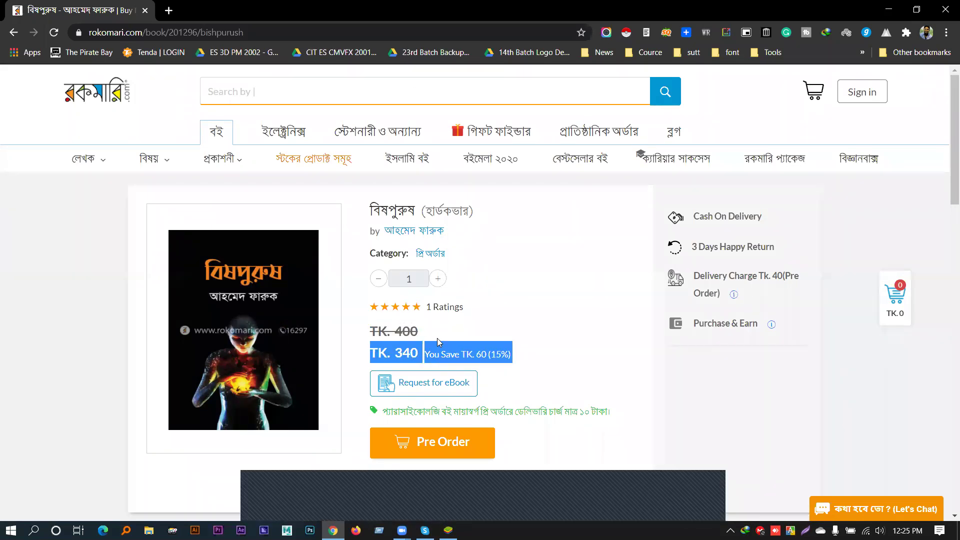
{"action": "left_click", "coordinate": [437, 339]}
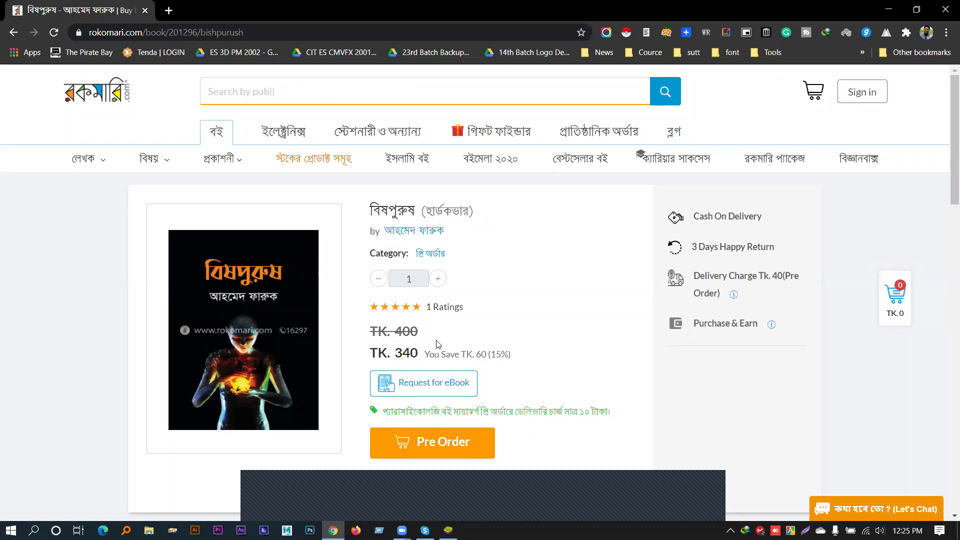
{"action": "left_click_drag", "start_coordinate": [370, 353], "coordinate": [511, 353]}
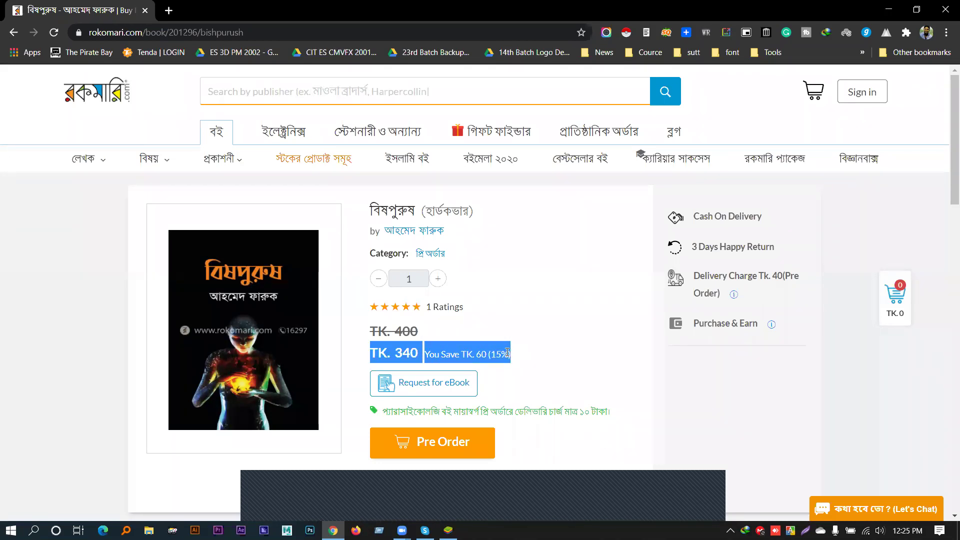
{"action": "double_click", "coordinate": [479, 356]}
{"action": "left_click", "coordinate": [479, 357]}
{"action": "triple_click", "coordinate": [480, 357]}
{"action": "left_click", "coordinate": [352, 361]}
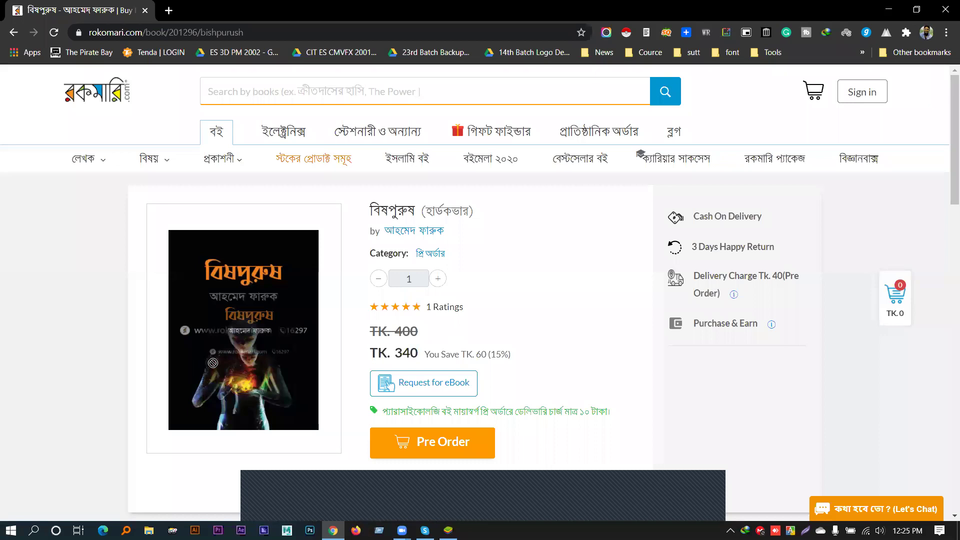
{"action": "left_click_drag", "start_coordinate": [241, 367], "coordinate": [429, 353]}
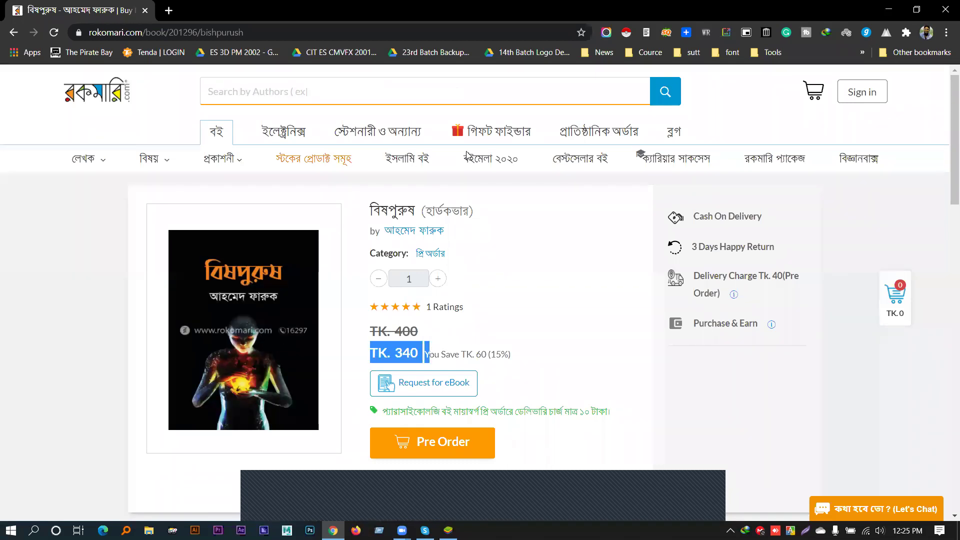
{"action": "triple_click", "coordinate": [431, 354]}
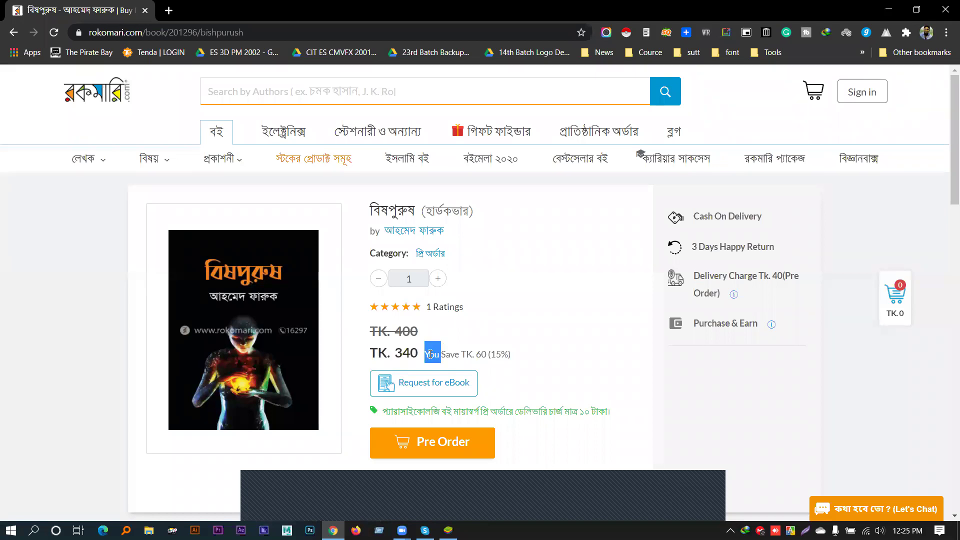
{"action": "left_click_drag", "start_coordinate": [198, 315], "coordinate": [101, 323]}
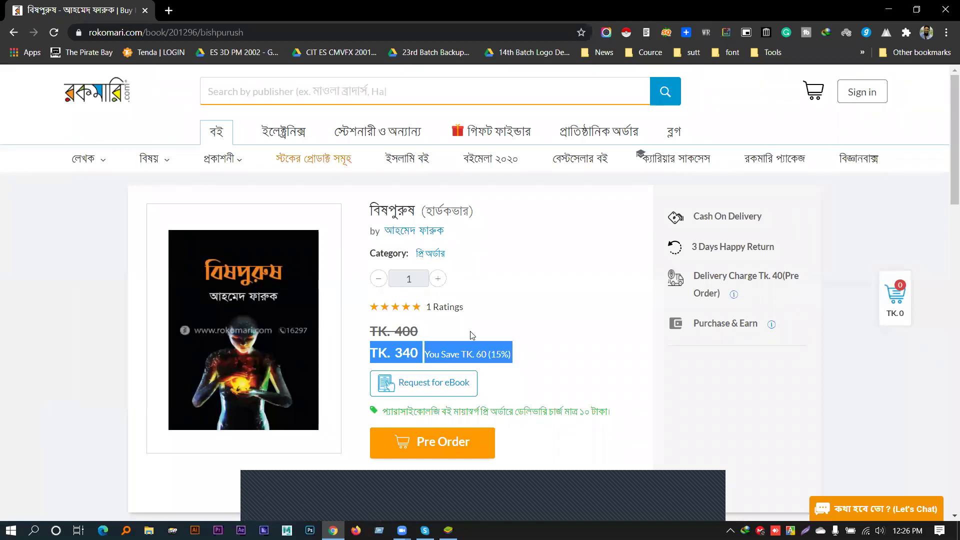
{"action": "left_click", "coordinate": [528, 317]}
{"action": "scroll", "coordinate": [528, 320], "scroll_direction": "down", "scroll_amount": 5}
{"action": "scroll", "coordinate": [528, 324], "scroll_direction": "down", "scroll_amount": 3}
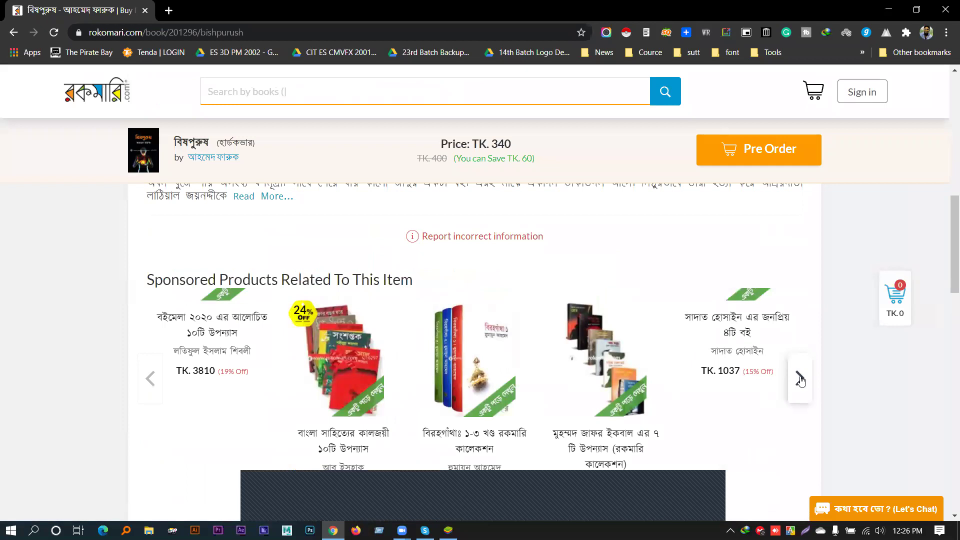
Raise the বিষপুরুষ pre-order quantity to 3 (TK. 340) and highlight the green delivery note
{"action": "left_click", "coordinate": [800, 380]}
{"action": "scroll", "coordinate": [424, 370], "scroll_direction": "up", "scroll_amount": 2}
{"action": "scroll", "coordinate": [424, 370], "scroll_direction": "up", "scroll_amount": 10}
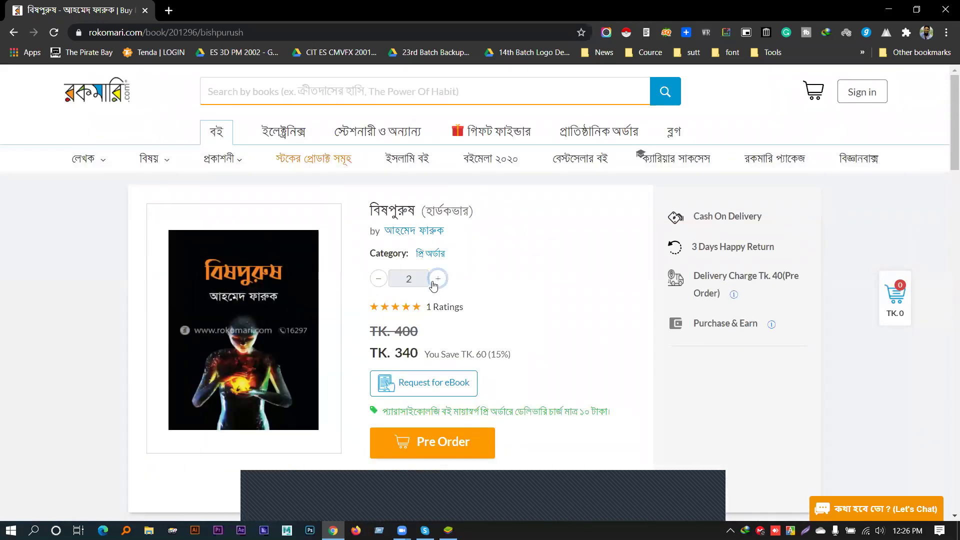
{"action": "double_click", "coordinate": [438, 280]}
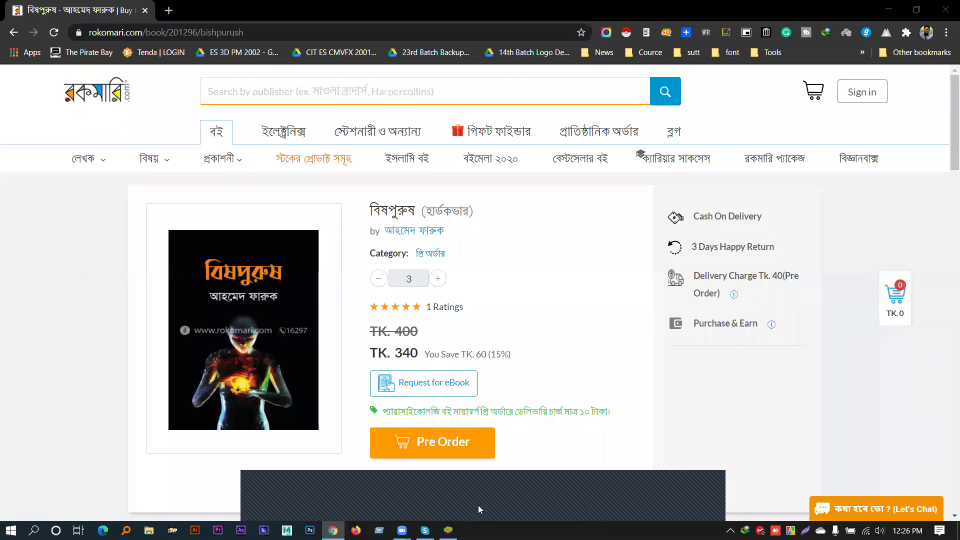
{"action": "left_click_drag", "start_coordinate": [590, 412], "coordinate": [439, 416]}
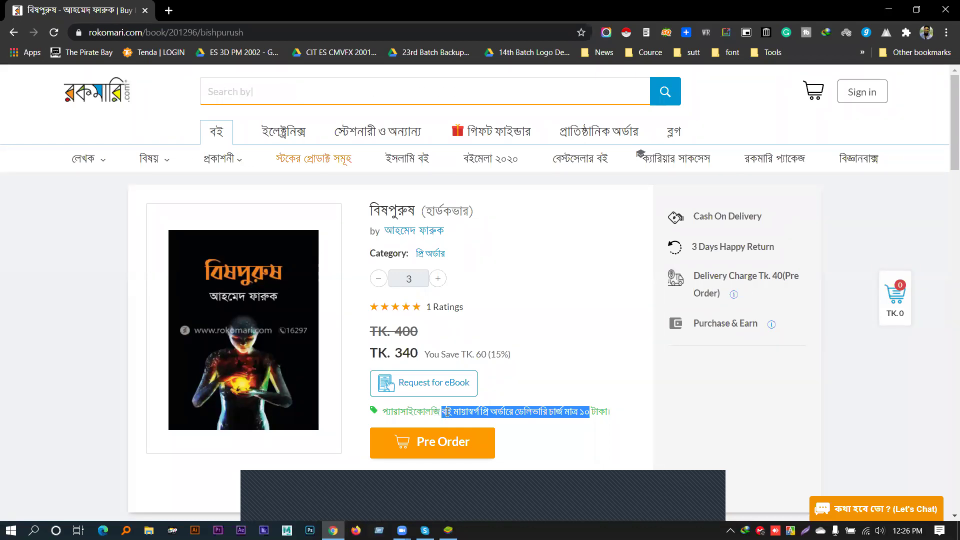
{"action": "left_click", "coordinate": [446, 410]}
{"action": "mouse_move", "coordinate": [446, 413]}
{"action": "left_mouse_down"}
{"action": "mouse_move", "coordinate": [384, 412]}
{"action": "mouse_move", "coordinate": [591, 413]}
{"action": "mouse_move", "coordinate": [441, 415]}
{"action": "mouse_move", "coordinate": [455, 415]}
{"action": "left_mouse_up"}
{"action": "left_click", "coordinate": [545, 403]}
{"action": "left_click_drag", "start_coordinate": [592, 412], "coordinate": [456, 411]}
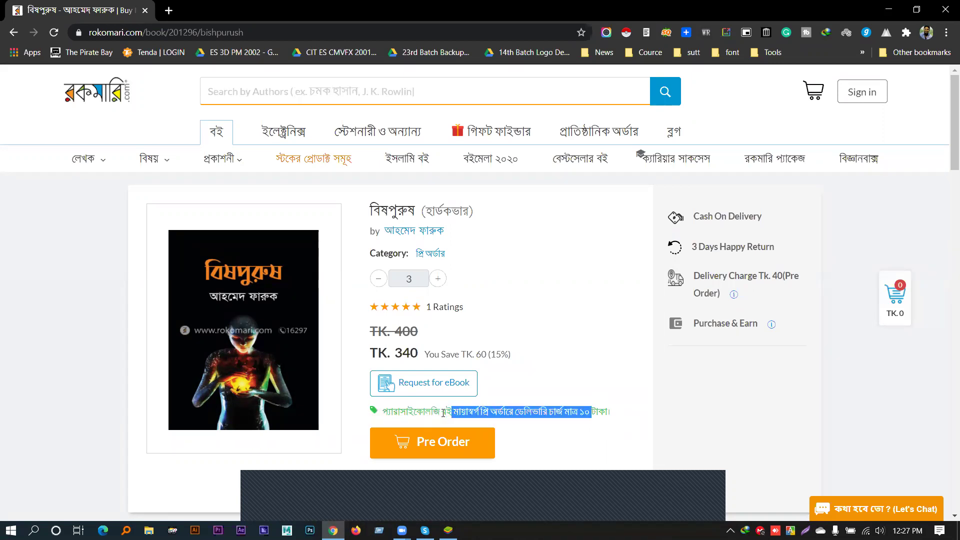
{"action": "left_click", "coordinate": [442, 413]}
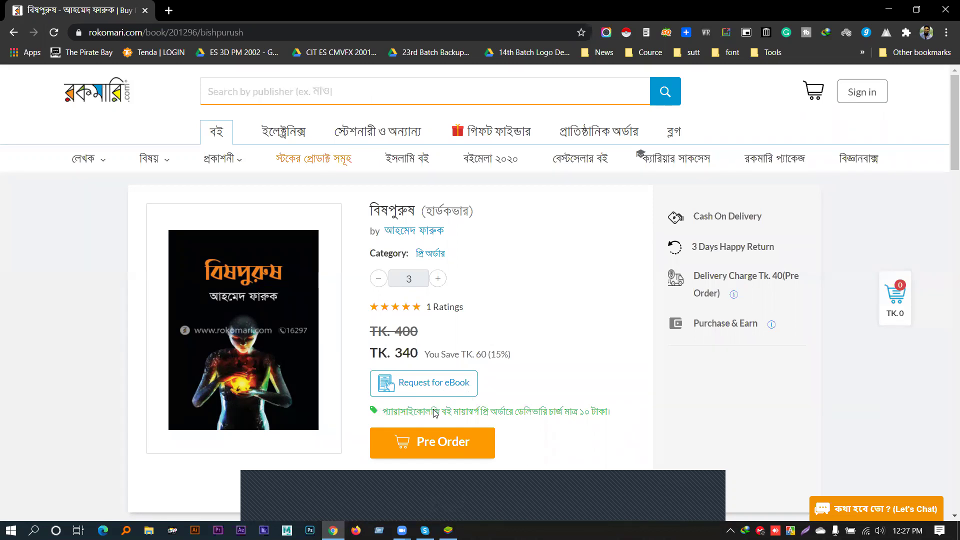
{"action": "left_click_drag", "start_coordinate": [441, 413], "coordinate": [469, 409]}
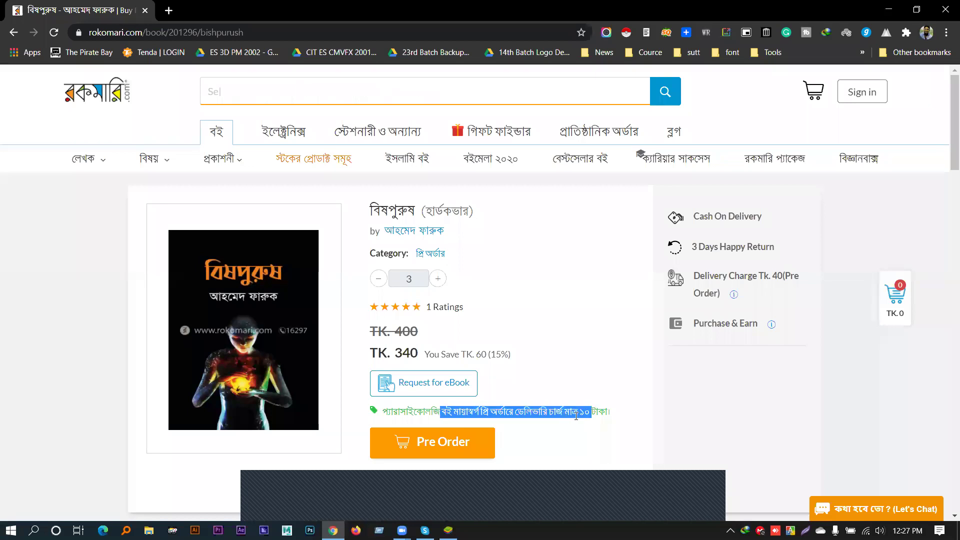